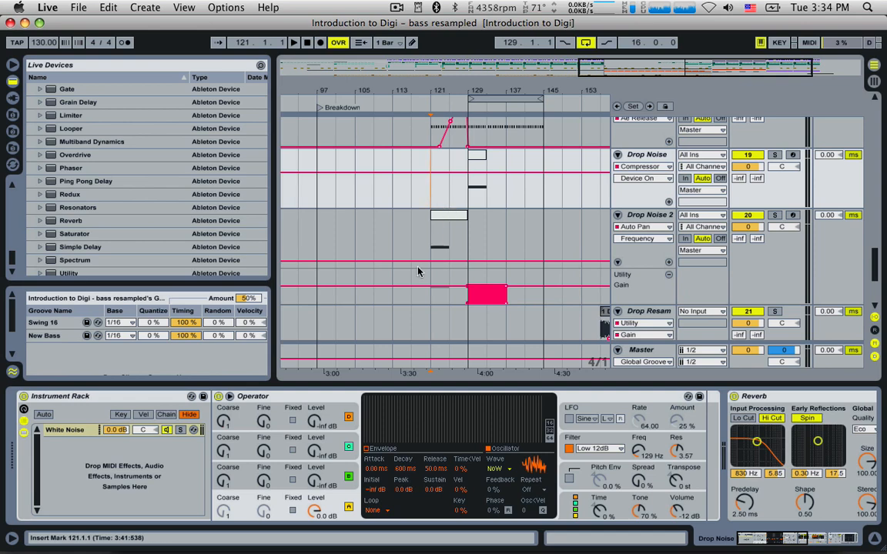
Play back the Drop Noise 2 part from bar 121 and again with a lead-in from bar 117.
left_click(433, 249)
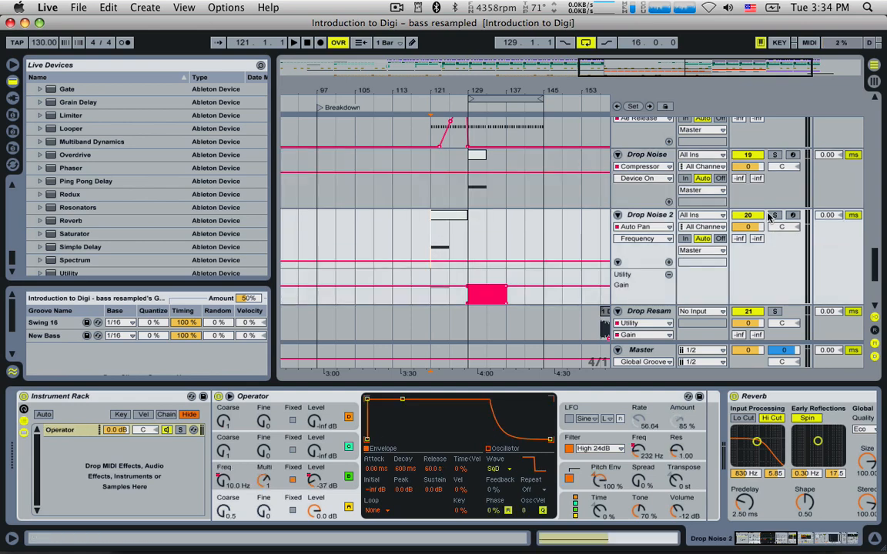
key("space")
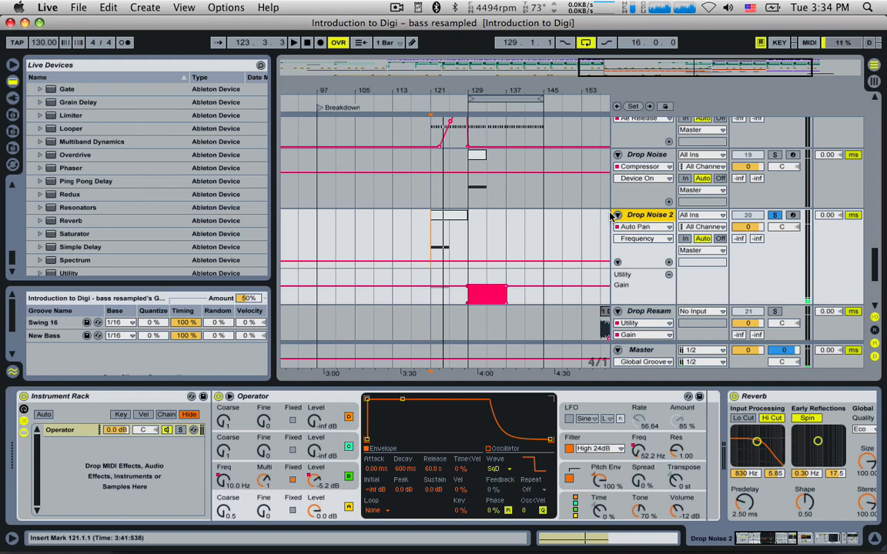
left_click(408, 246)
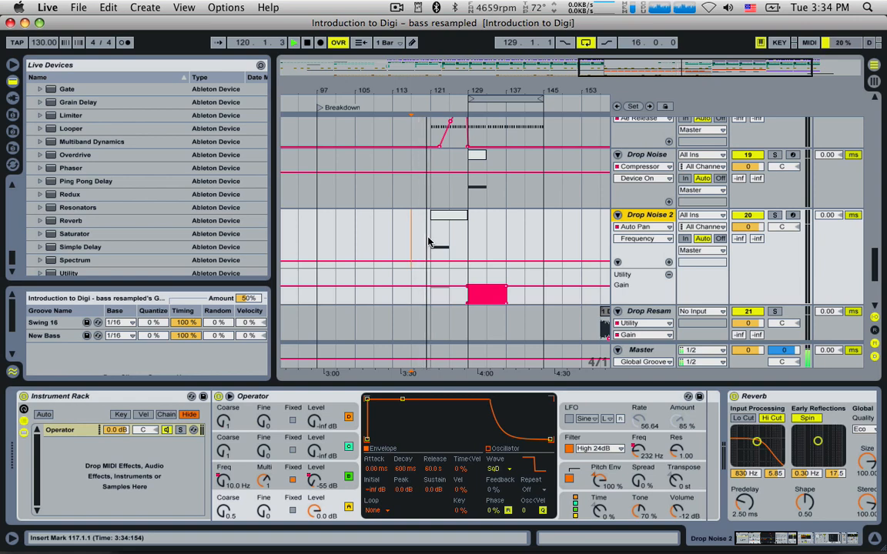
left_click_drag(606, 70, 641, 73)
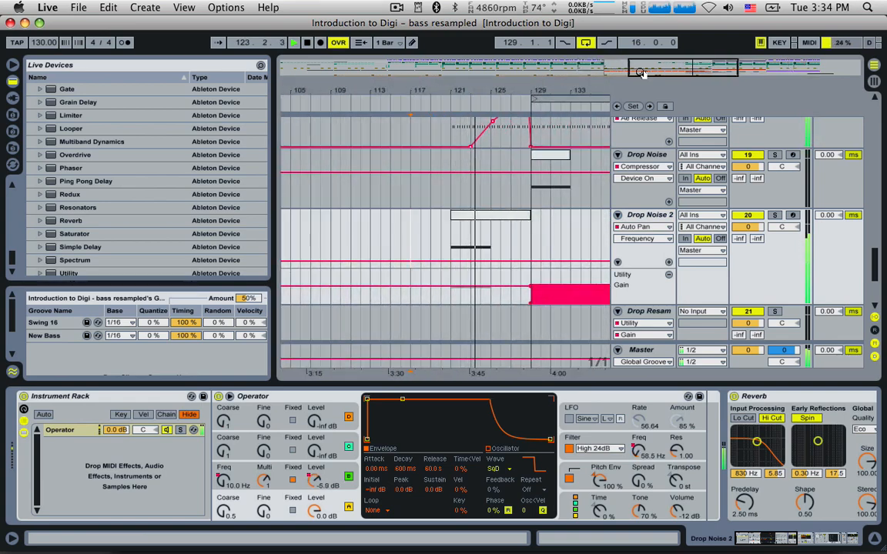
key("space")
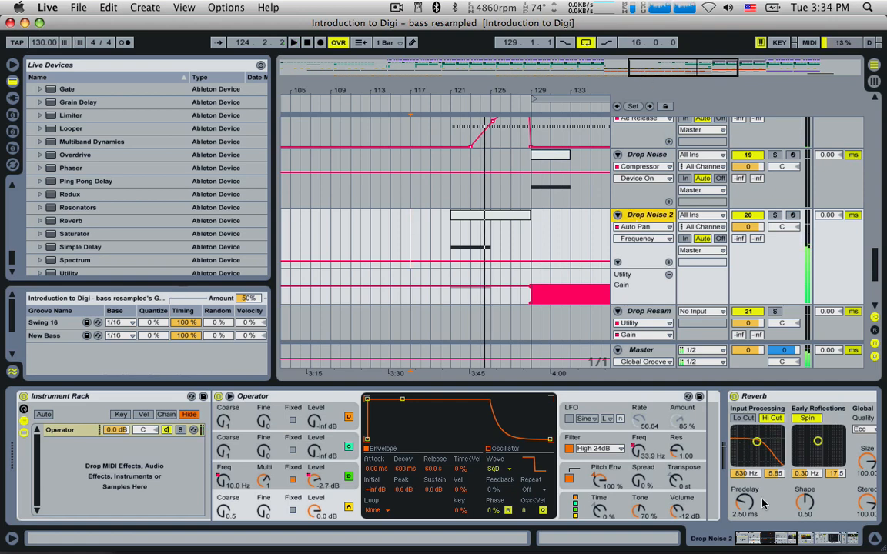
Add an Auto Filter at the end of Drop Noise 2's device chain and set it to high-pass at 11.8 kHz with Q 1.11.
left_click_drag(780, 538, 842, 531)
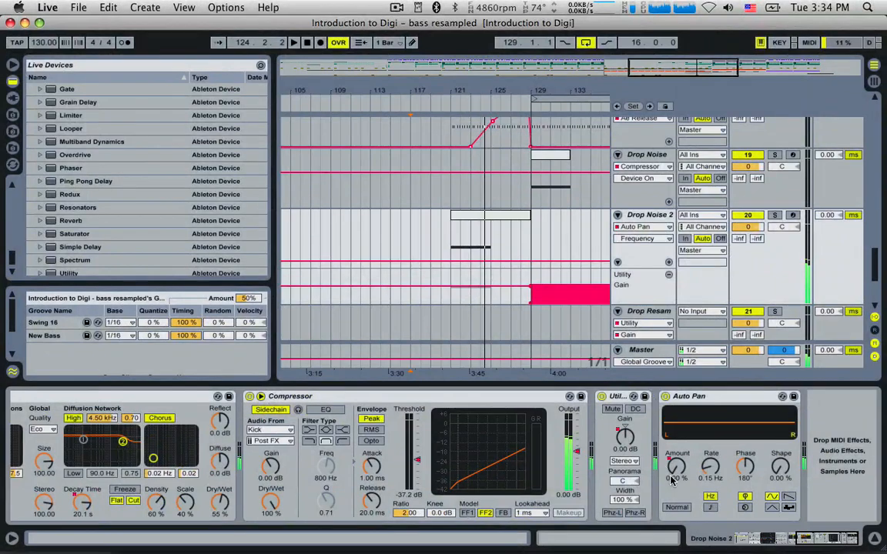
left_click(449, 246)
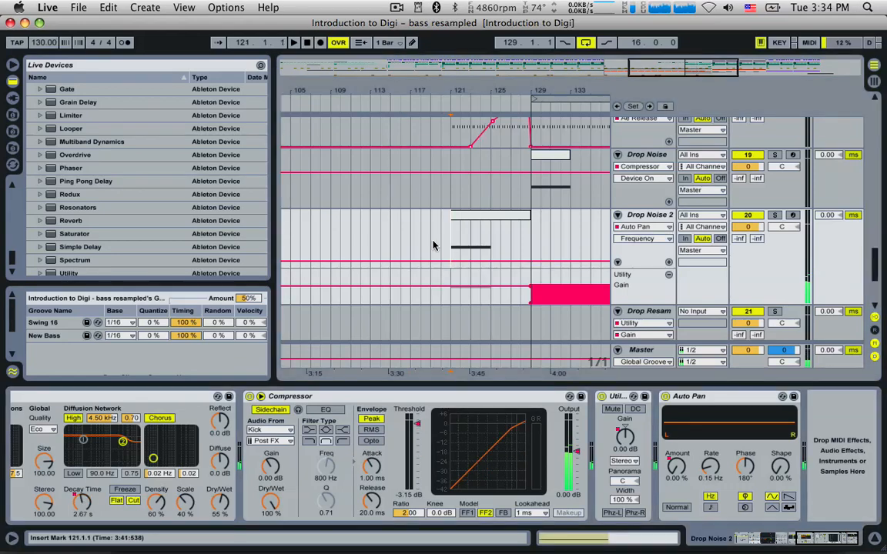
scroll(131, 185, "up", 10)
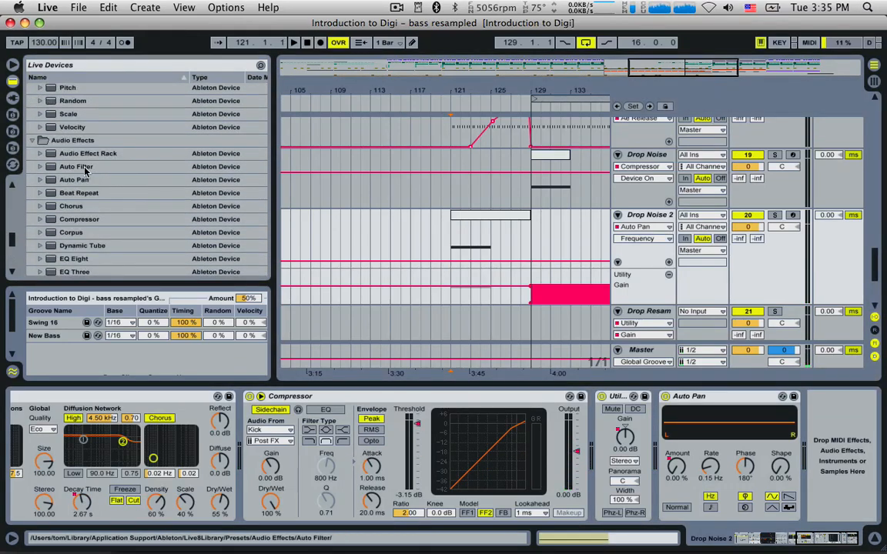
double_click(85, 168)
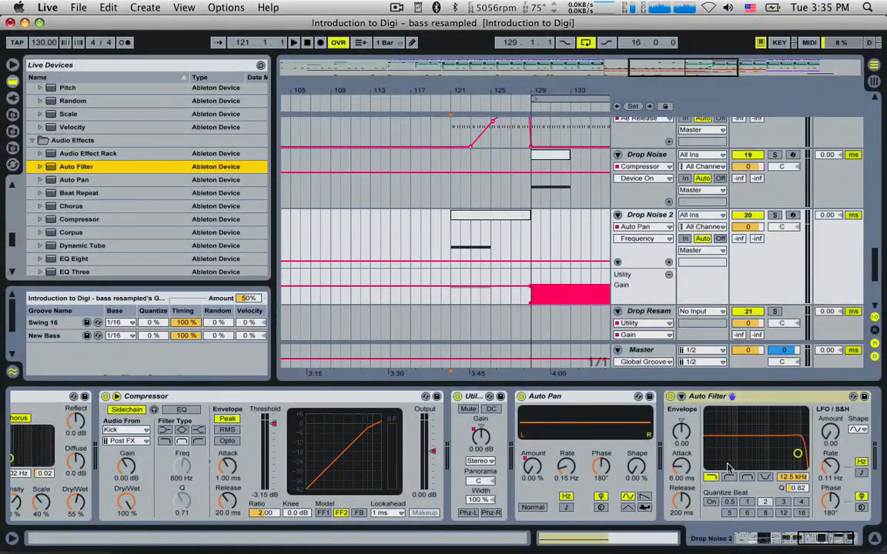
left_click(729, 478)
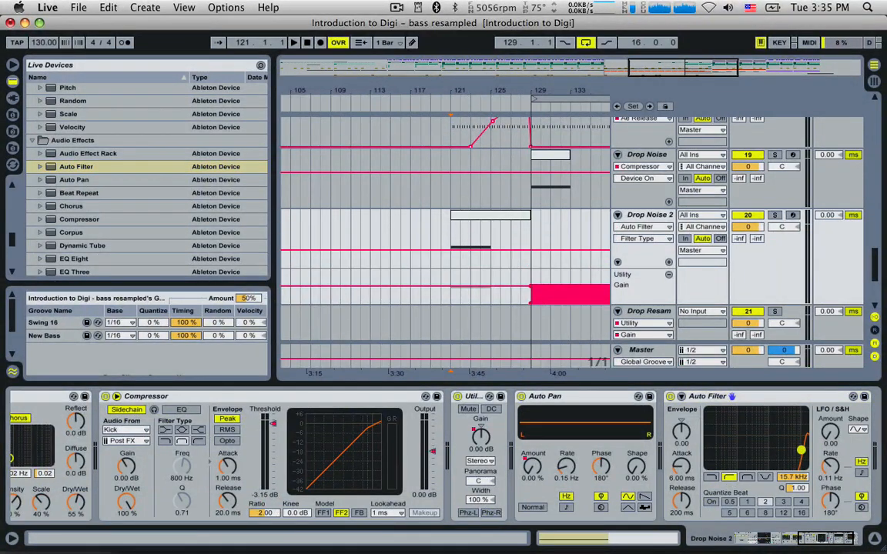
left_click(788, 479)
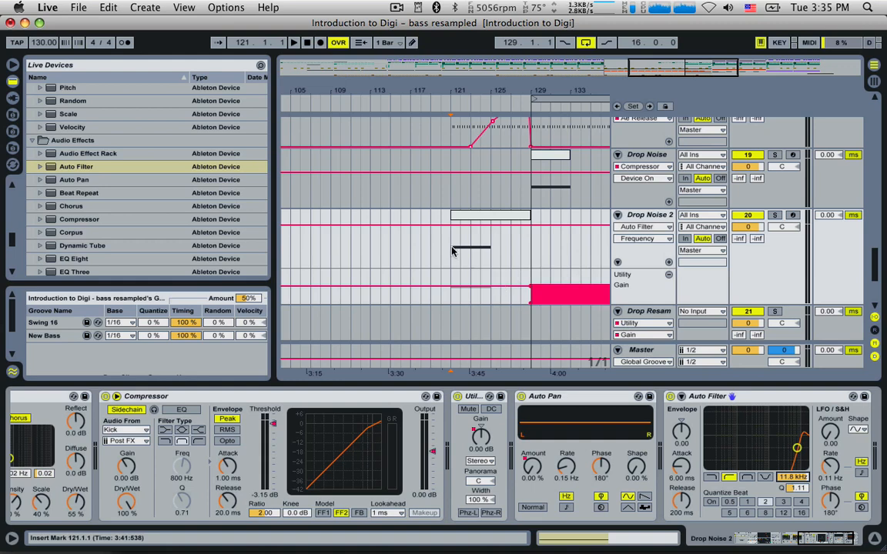
Automate Drop Noise 2's Auto Filter frequency to sweep down from bar 121 to 26.0 Hz and hold there.
left_click_drag(453, 251, 456, 271)
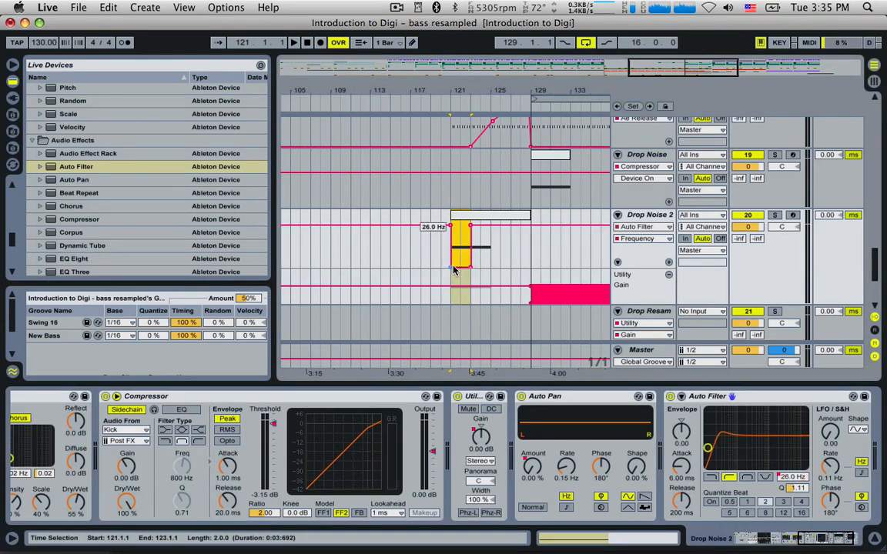
left_click(454, 264)
key("space")
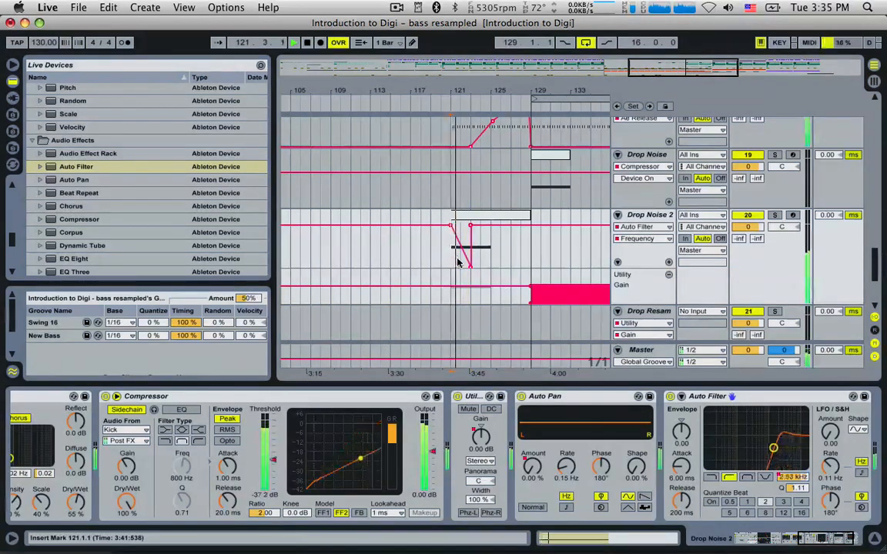
left_click_drag(469, 228, 471, 269)
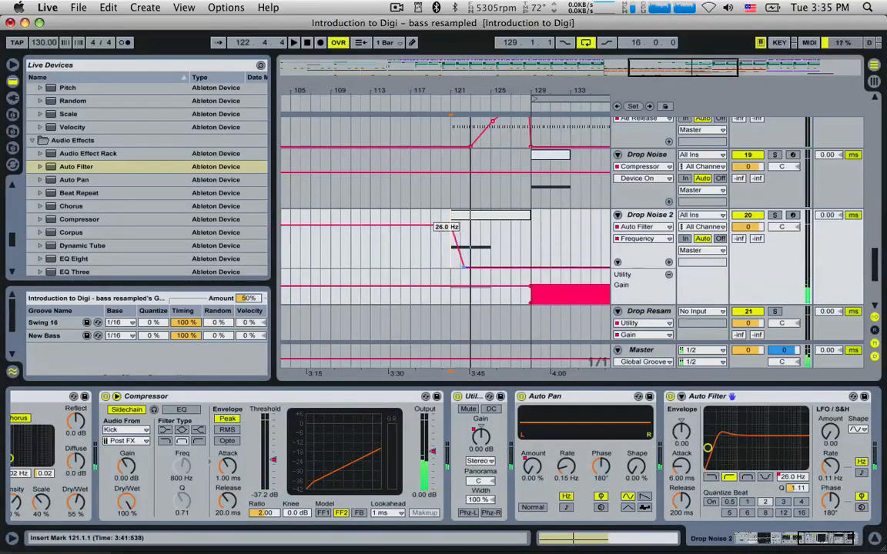
Play the arrangement from bar 121 past bar 129 to check the filter sweep in context.
key("space")
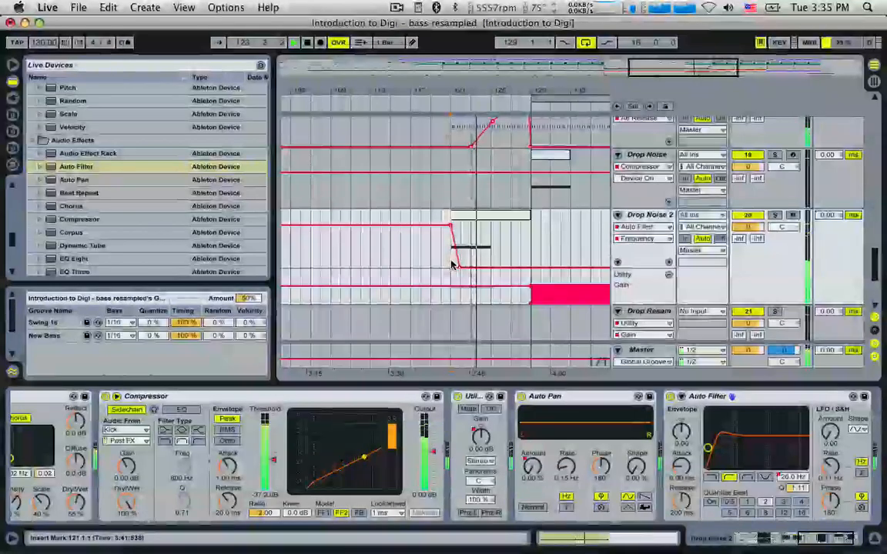
scroll(462, 264, "up", 3)
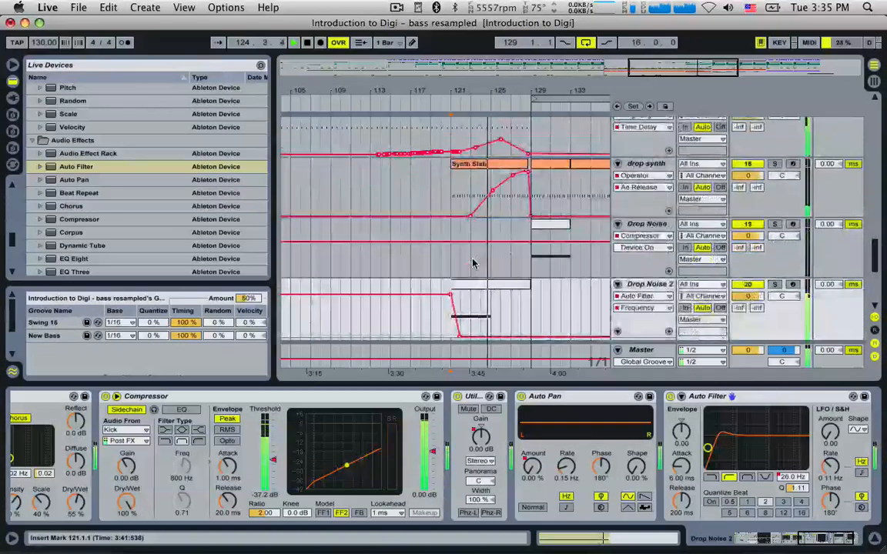
scroll(473, 263, "down", 3)
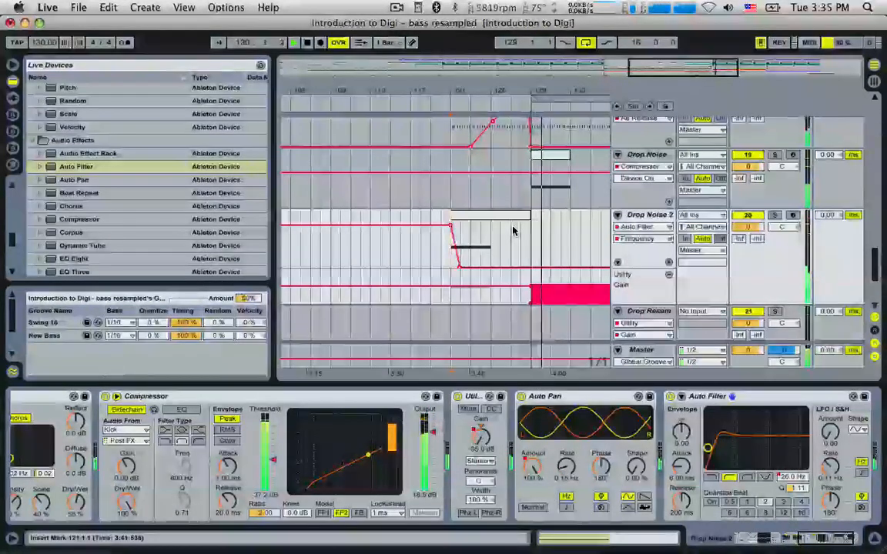
left_click_drag(689, 70, 703, 71)
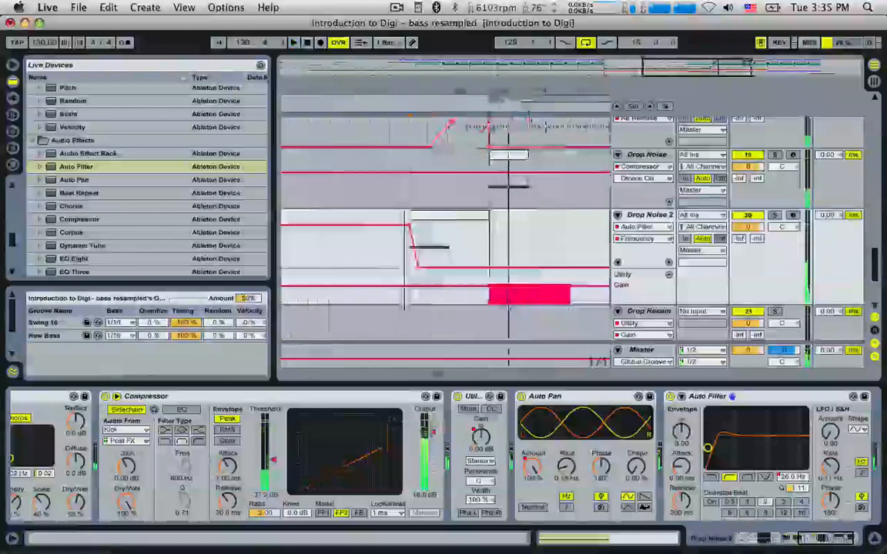
key("space")
Lower Drop Noise 2's Utility gain automation to -35.0 dB between 128.4.1 and 129.1.1.
left_click_drag(499, 94, 490, 142)
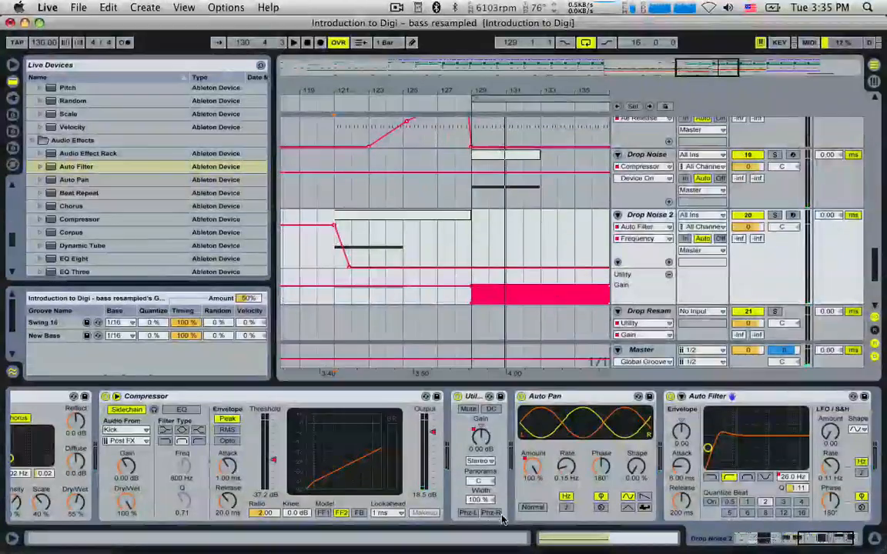
left_click(481, 440)
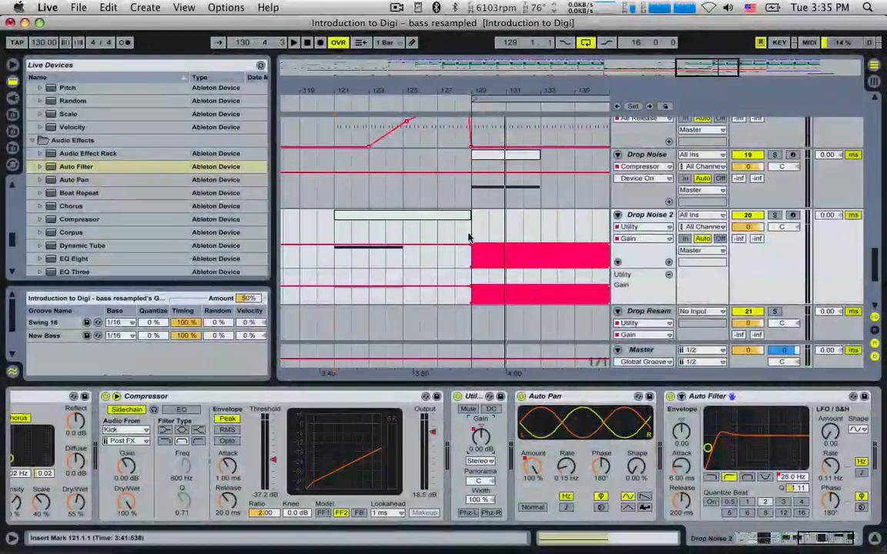
left_click_drag(472, 233, 510, 228)
left_click(454, 231)
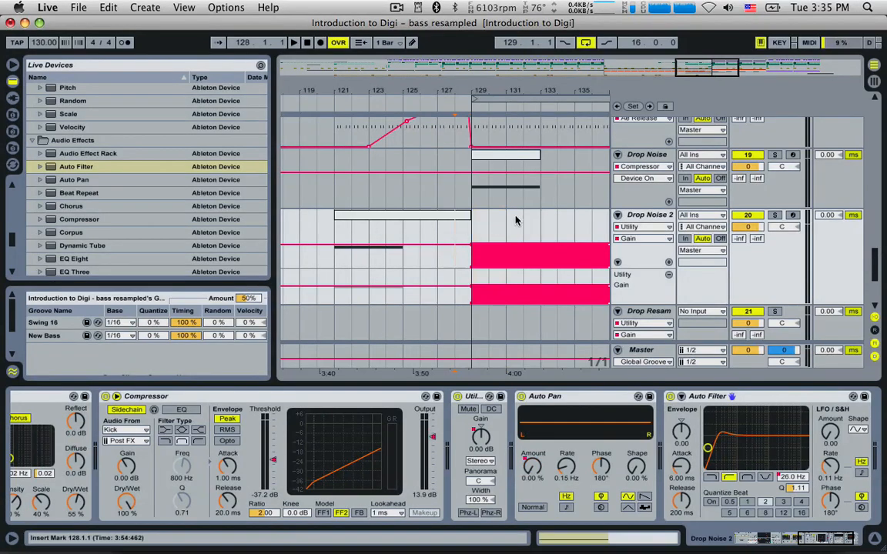
left_click_drag(699, 74, 713, 115)
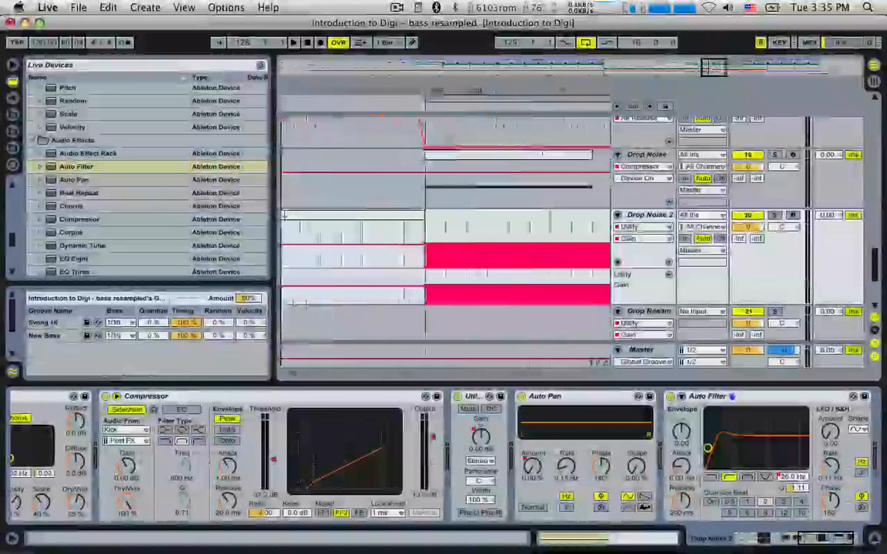
left_click(415, 252)
left_click_drag(416, 253, 421, 250)
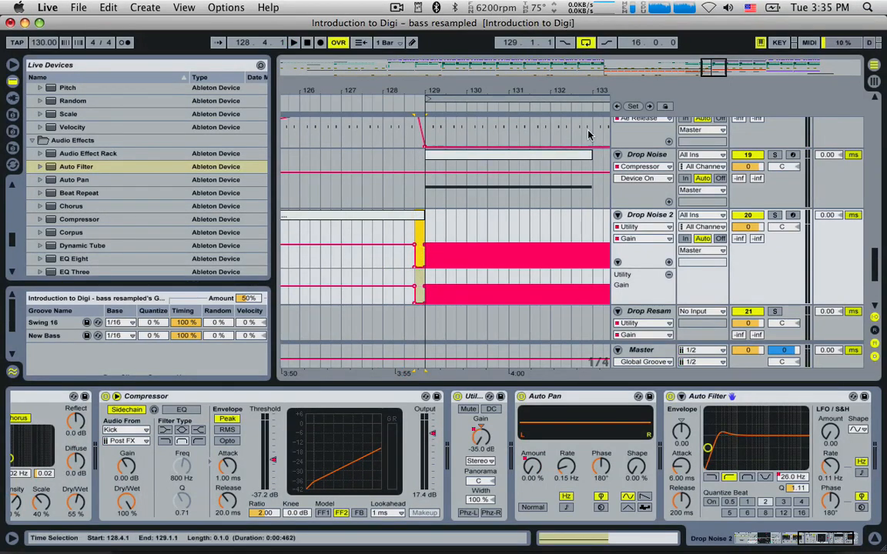
Play the arrangement from the start of the Drop Noise 2 clip at bar 121 into the drop.
left_click_drag(713, 67, 694, 56)
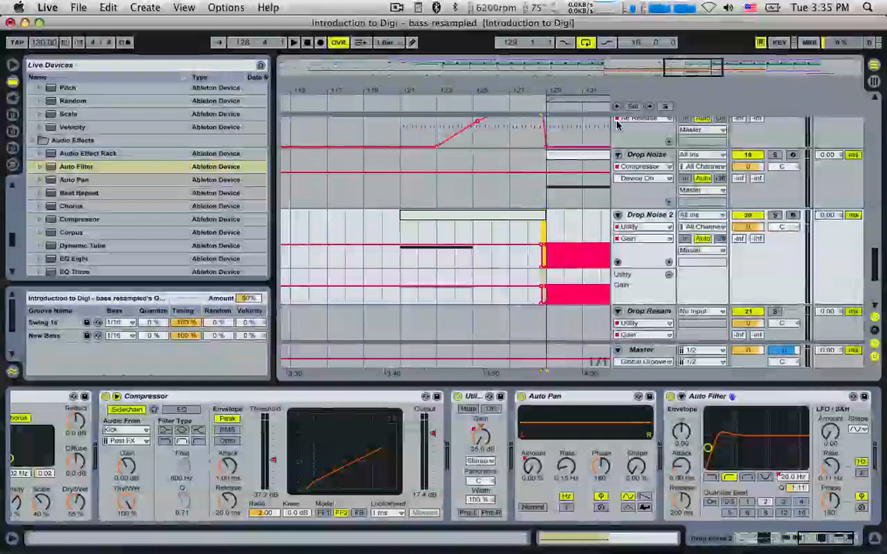
left_click(401, 233)
key("space")
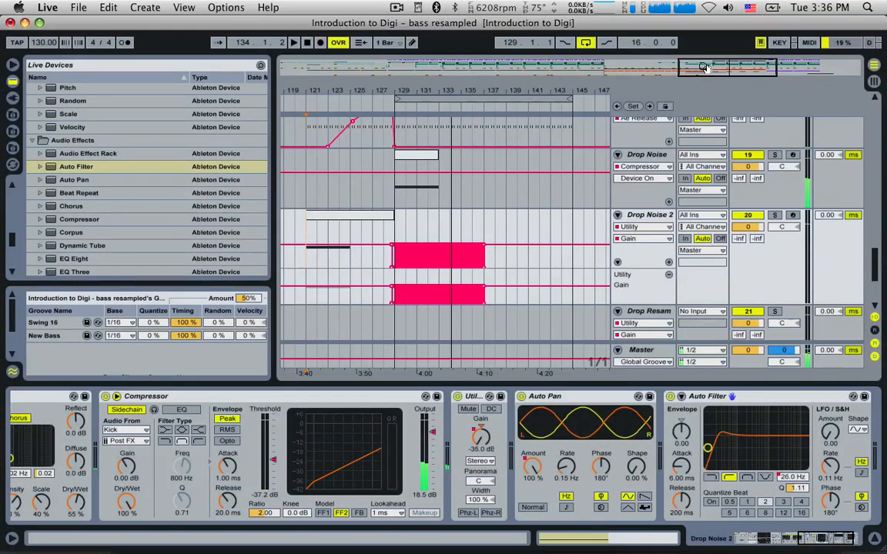
Move the Drop Resampled audio clip from bar 157 out of the way to bar 413.
left_click_drag(444, 91, 359, 71)
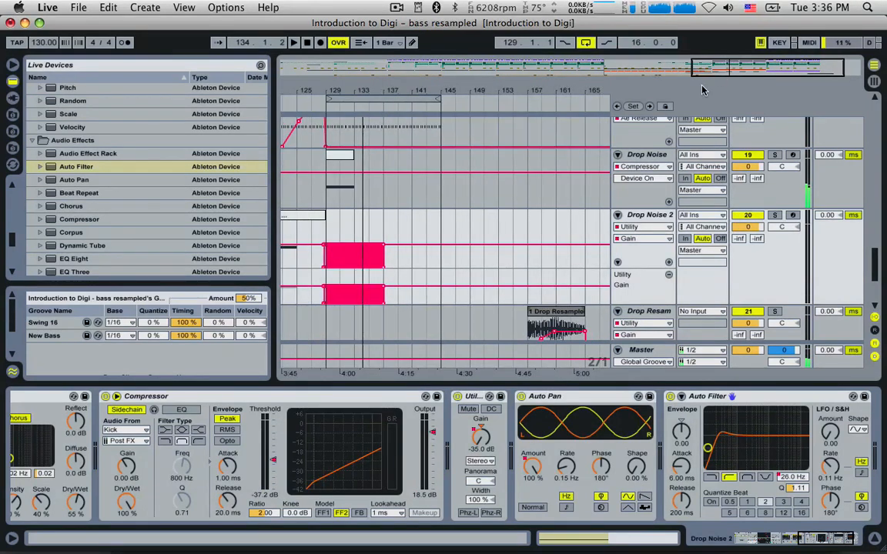
scroll(547, 220, "down", 3)
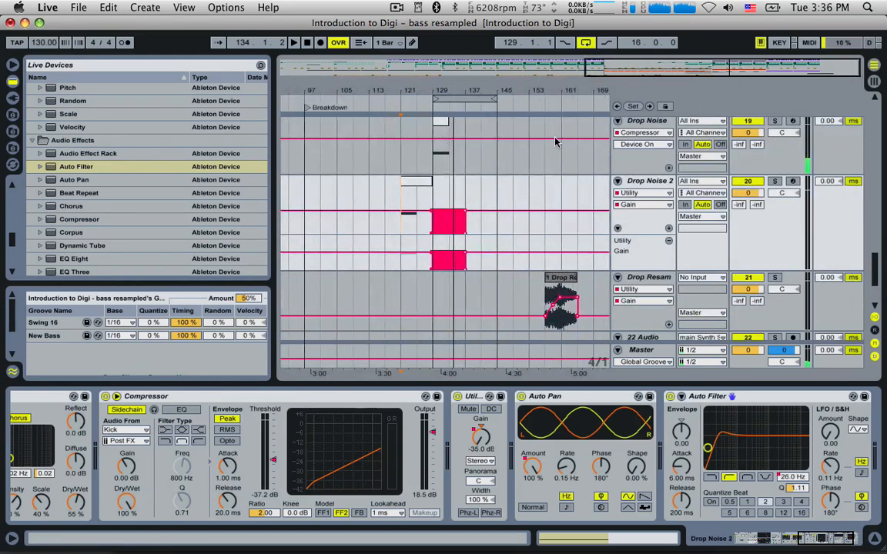
scroll(555, 141, "up", 15)
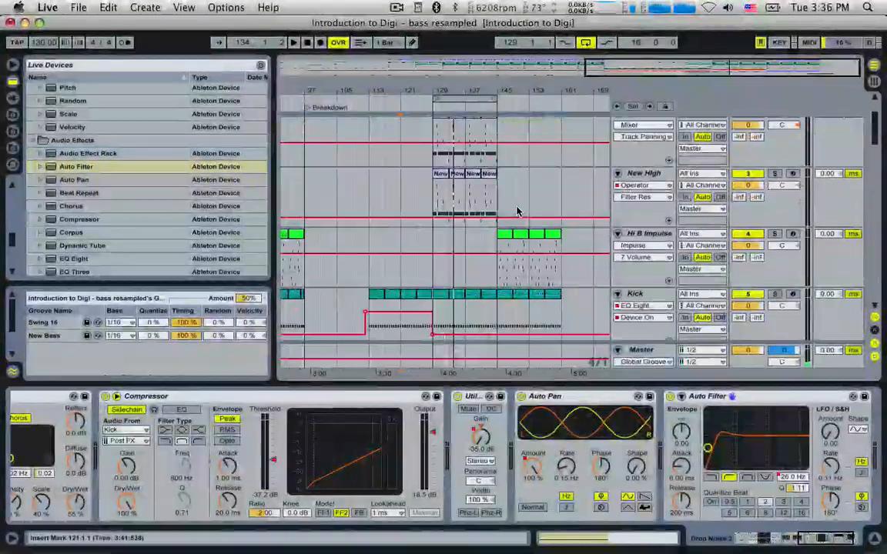
scroll(518, 211, "up", 3)
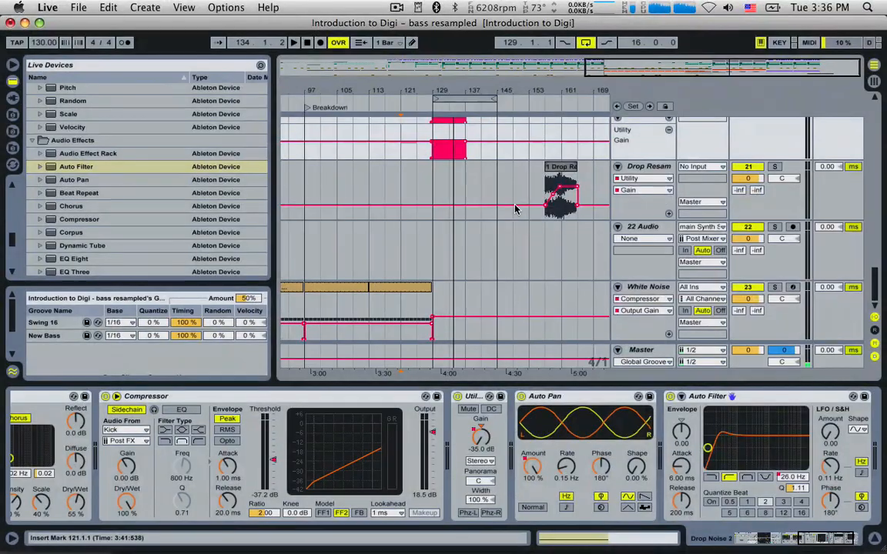
scroll(556, 208, "up", 2)
left_click(560, 214)
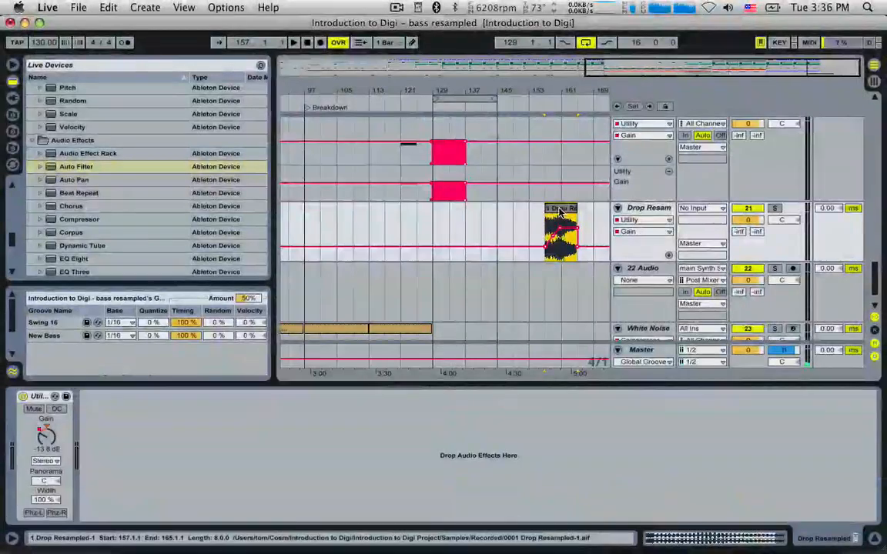
left_click_drag(560, 212, 605, 213)
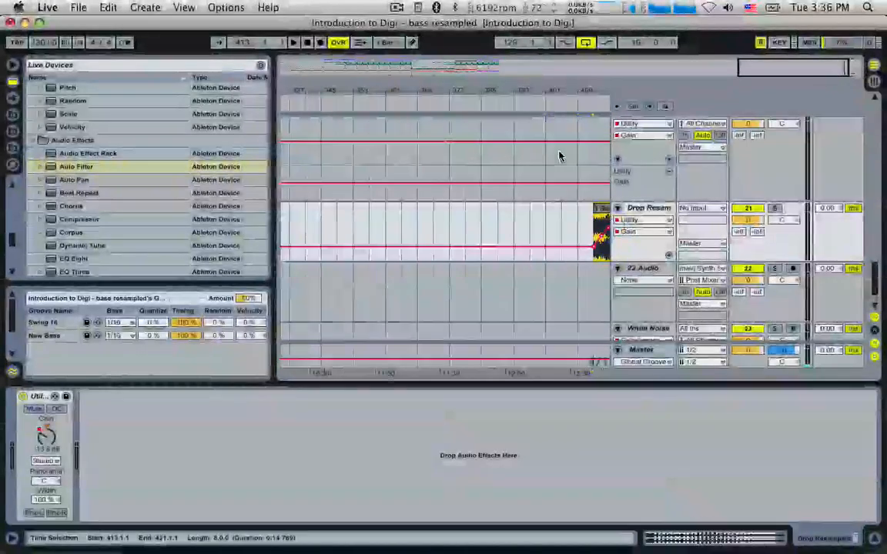
Return to the area after the breakdown and place the insert marker at bar 145 on the Bass Resampled track.
left_click_drag(485, 66, 476, 31)
scroll(447, 152, "up", 1)
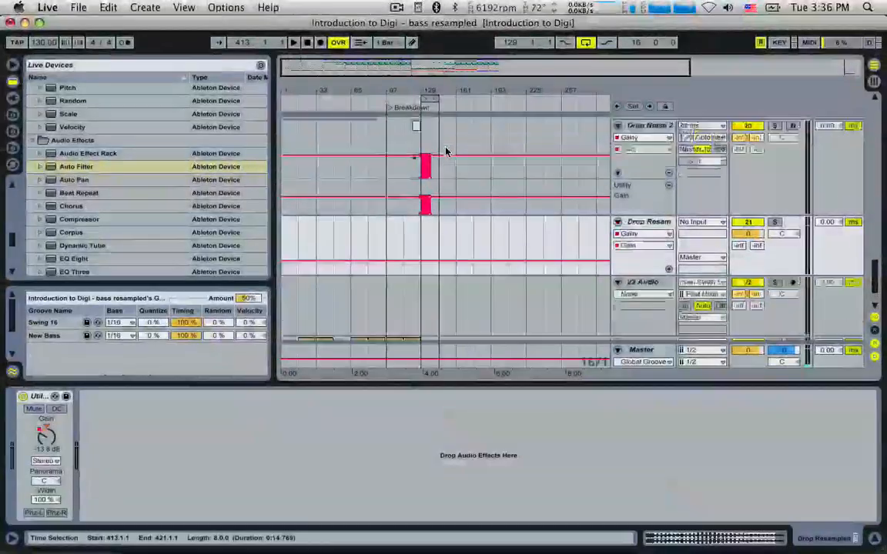
scroll(431, 146, "up", 5)
left_click(432, 149)
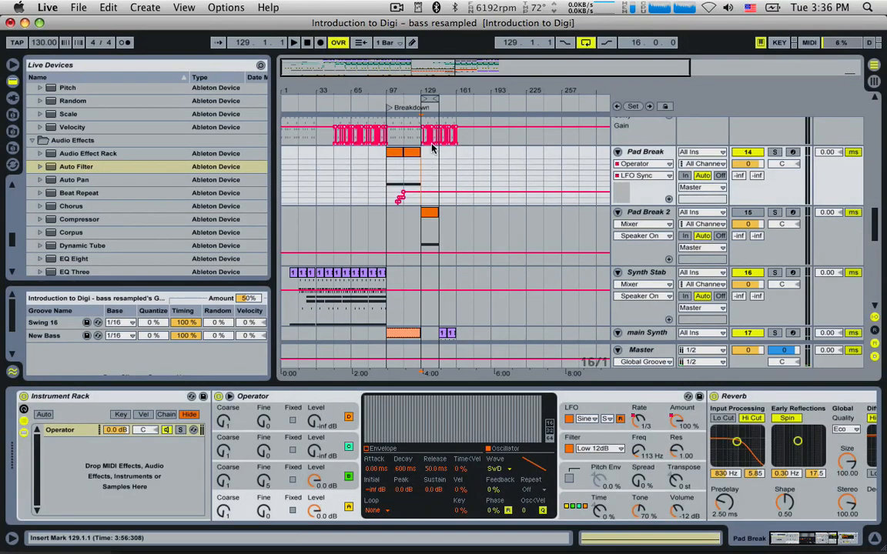
scroll(429, 162, "up", 10)
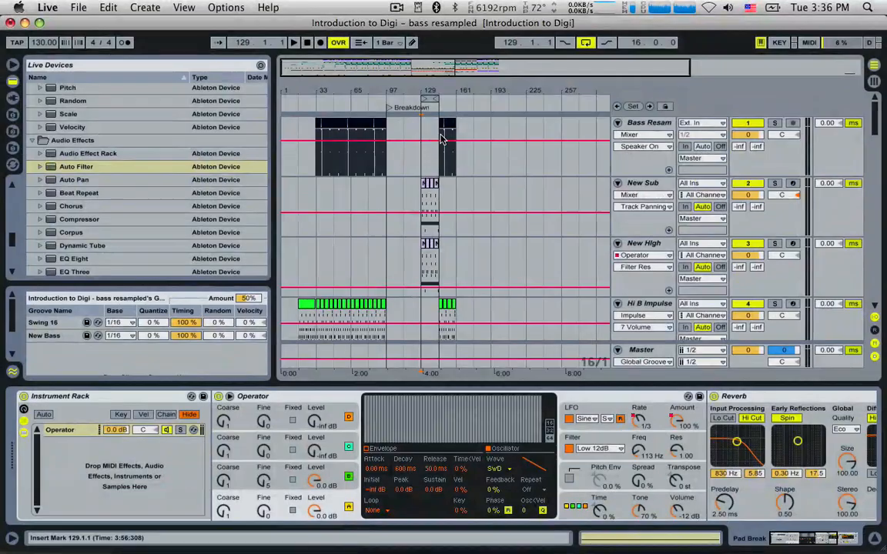
left_click(441, 137)
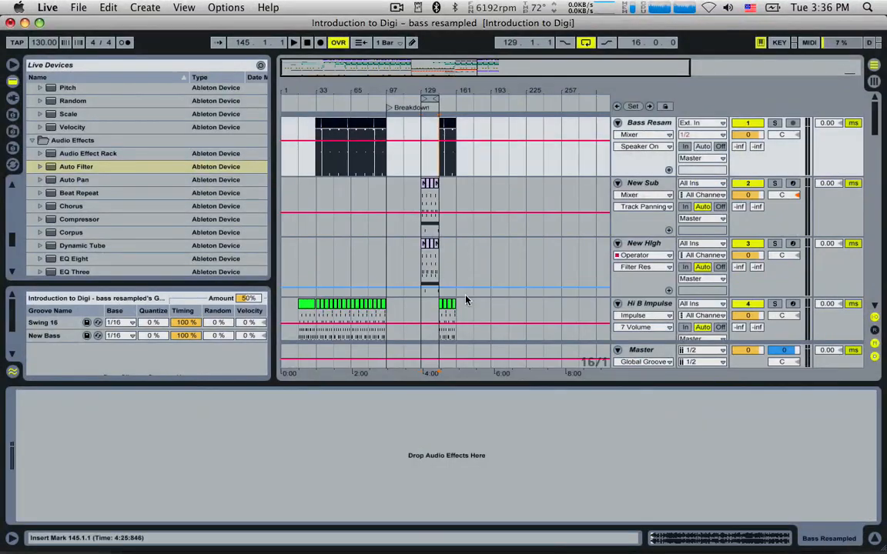
Delete all material between bars 145 and 161 across every track.
left_click(454, 356, "shift")
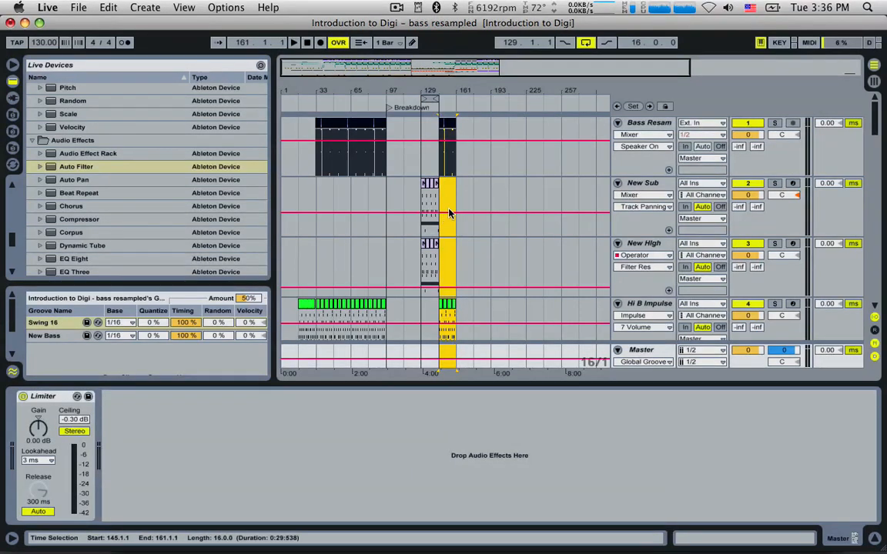
key("Delete")
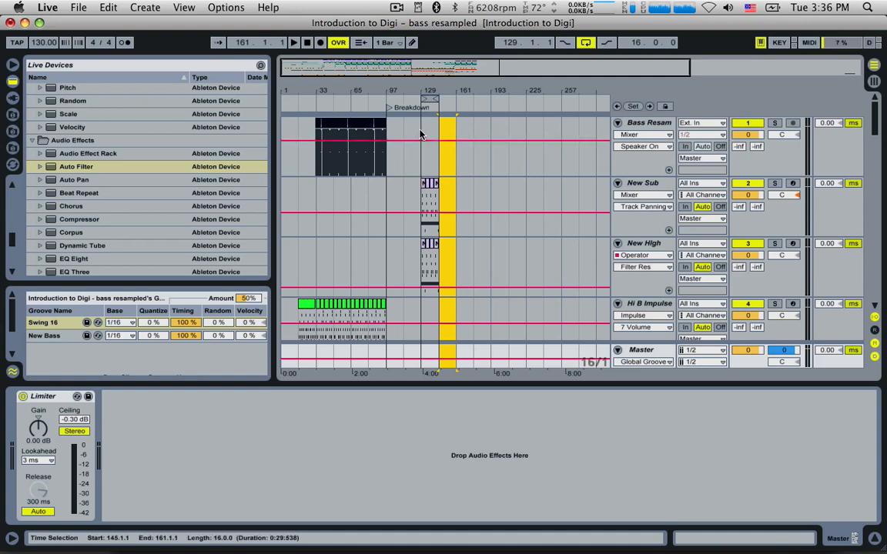
Duplicate bars 129–145 on all tracks three times, and duplicate the whole 129–193 section once so it extends to bar 257.
left_click(421, 131)
left_click(436, 351, "shift")
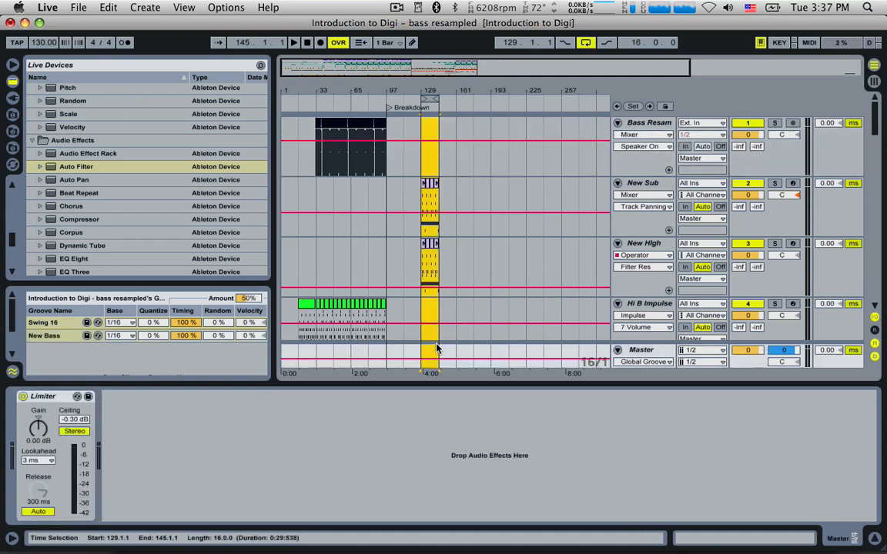
key("super+d")
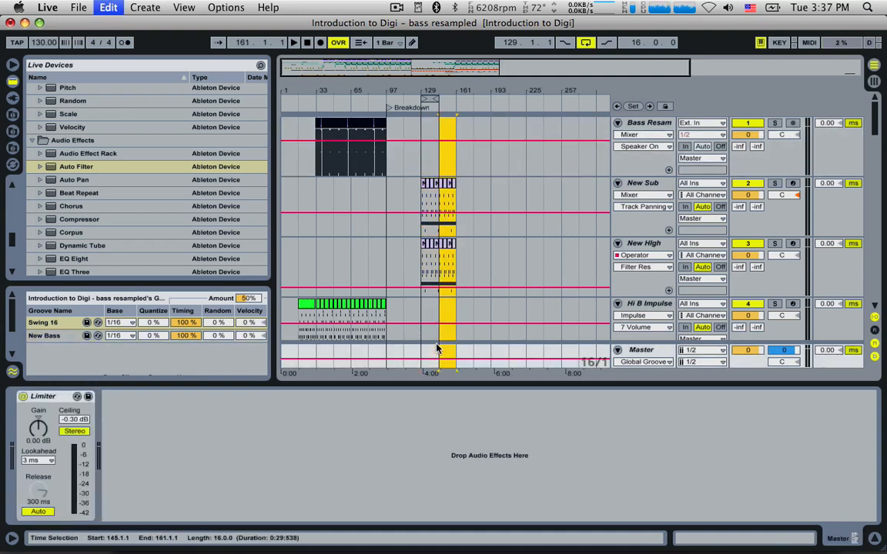
key("super+d")
key("super+d")
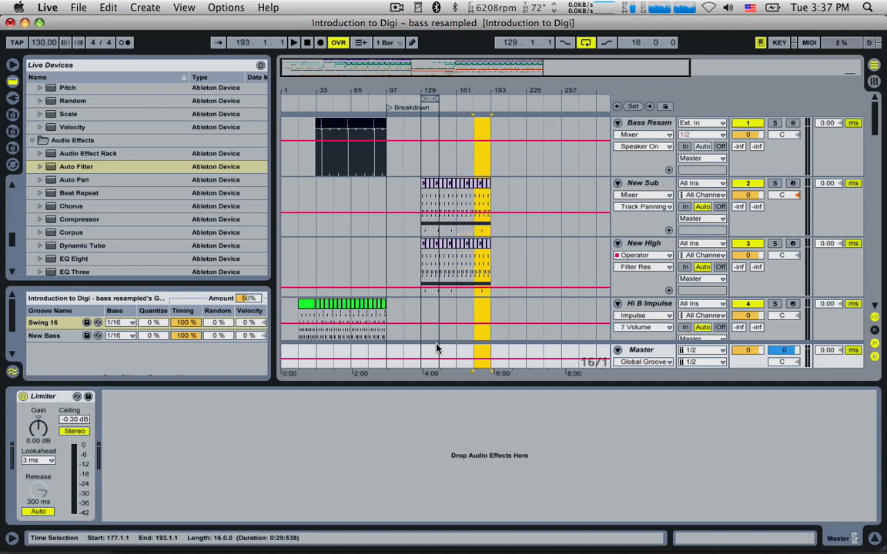
left_click_drag(426, 350, 498, 163)
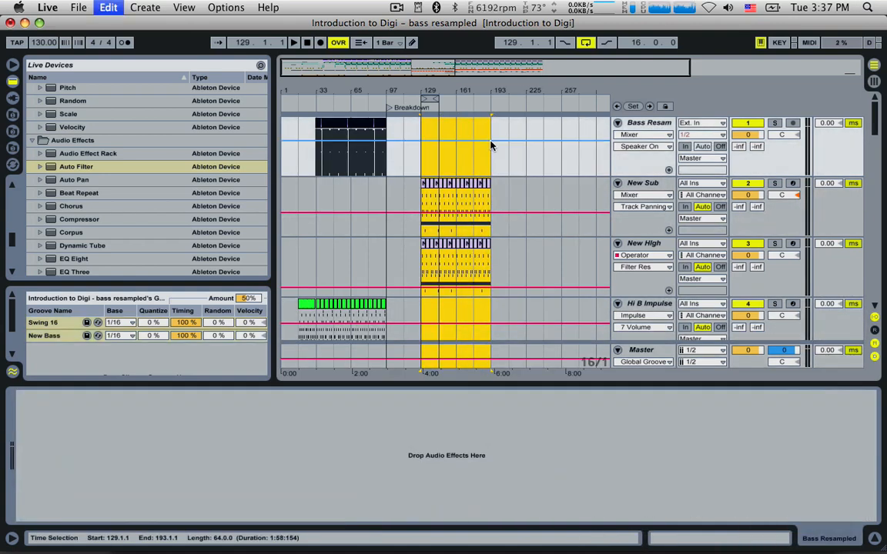
key("super+d")
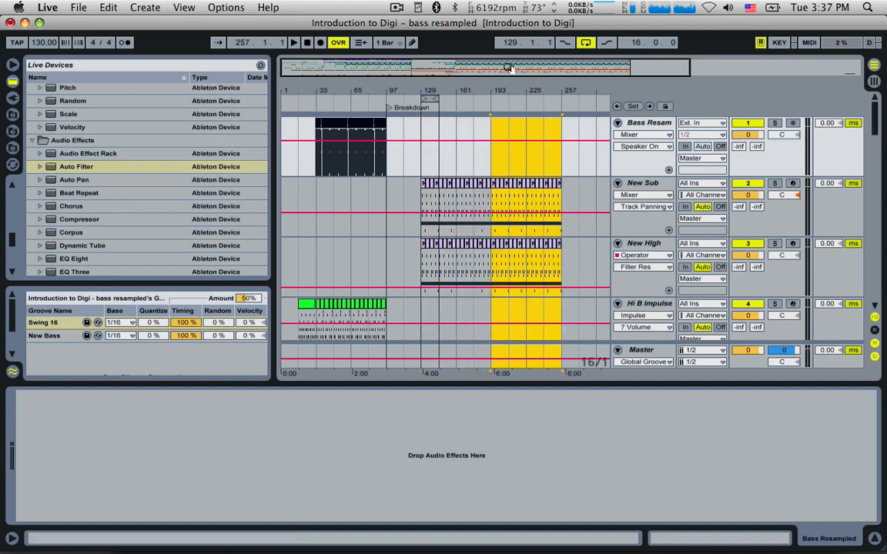
Play the arrangement from bar 129 and review the duplicated clips on all tracks.
left_click_drag(510, 68, 534, 68)
scroll(419, 189, "down", 1)
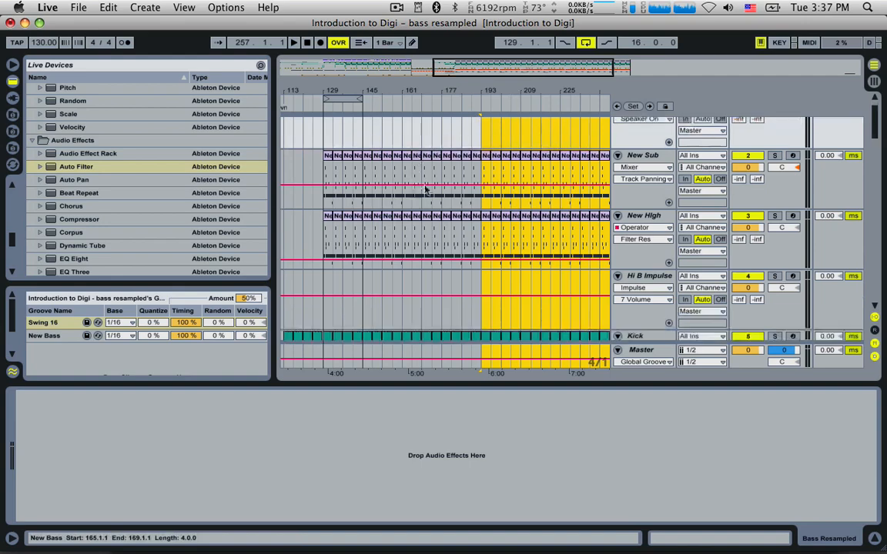
left_click_drag(880, 131, 880, 174)
left_click(324, 177)
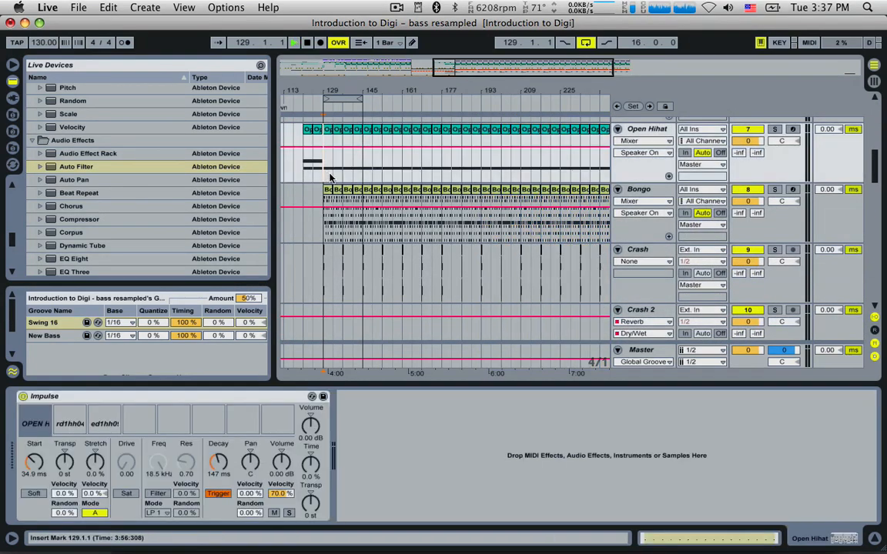
scroll(376, 273, "down", 3)
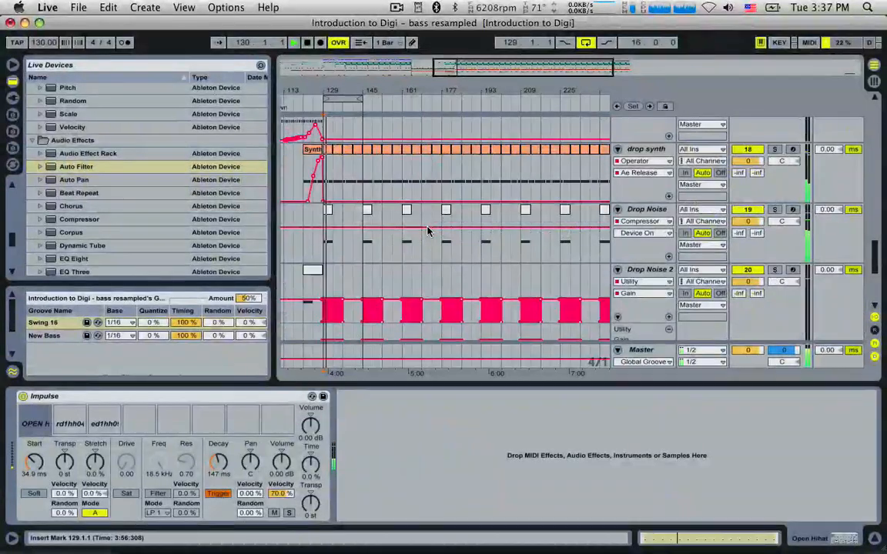
scroll(428, 231, "down", 3)
scroll(428, 231, "up", 4)
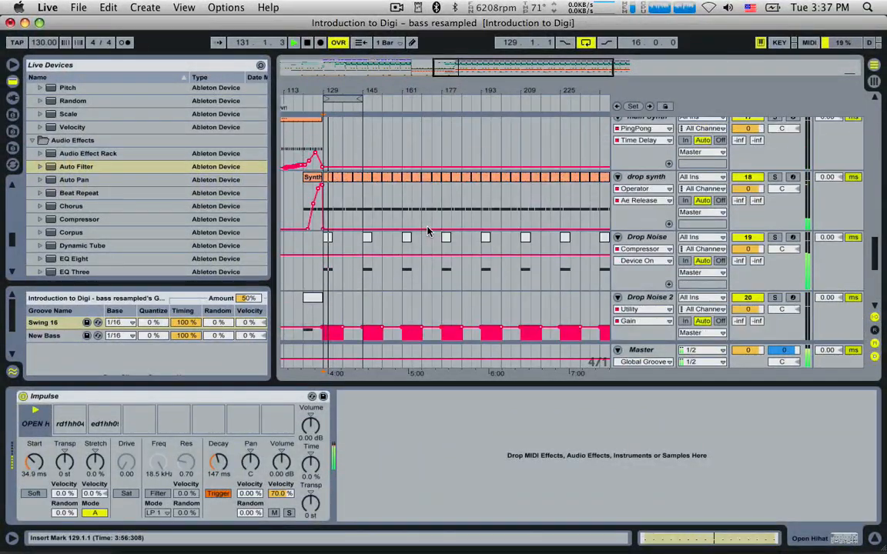
left_click_drag(468, 73, 464, 48)
scroll(391, 189, "up", 3)
scroll(391, 193, "up", 6)
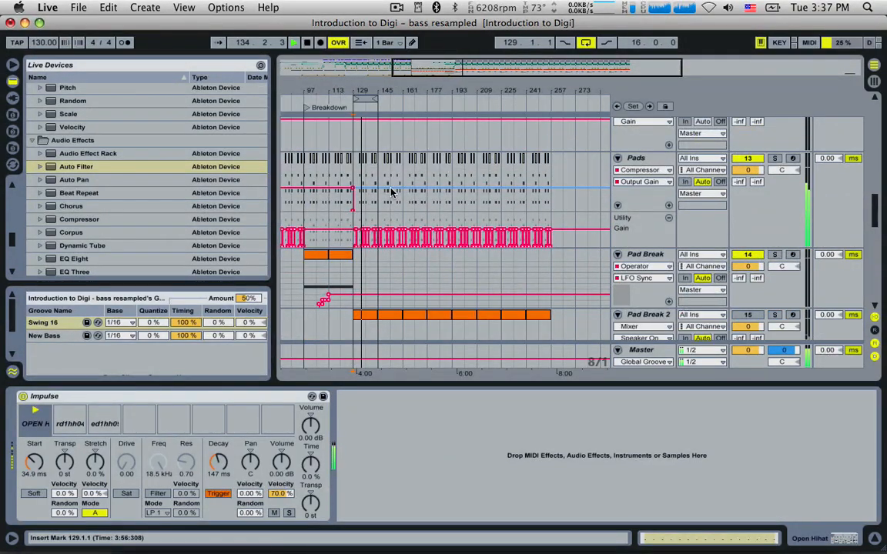
scroll(391, 192, "up", 8)
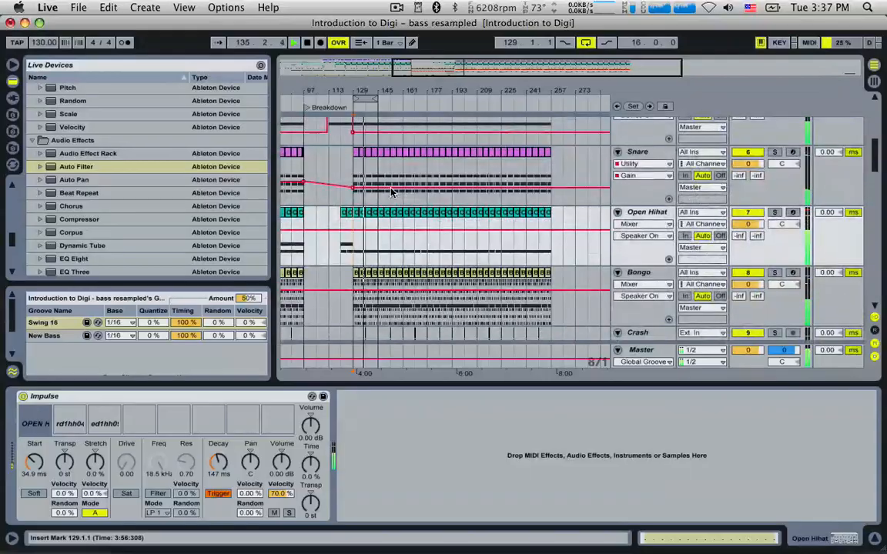
scroll(391, 193, "up", 5)
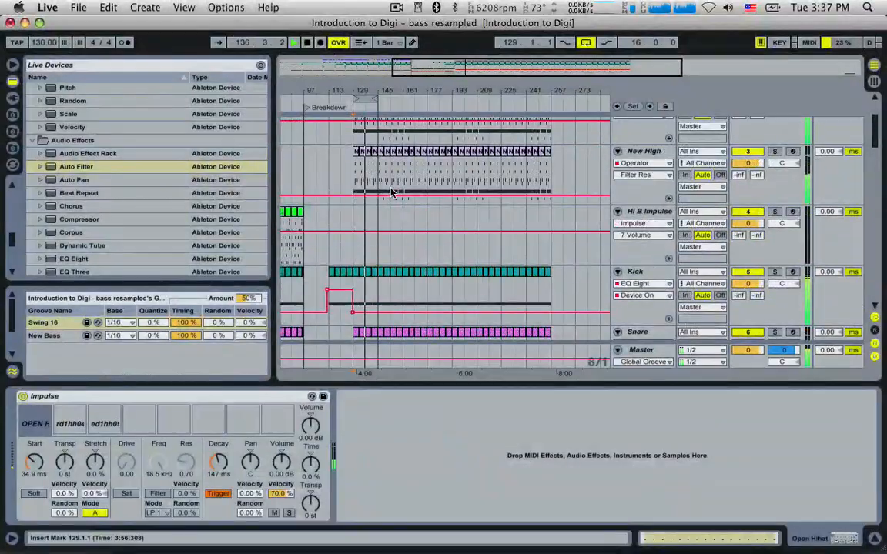
scroll(392, 194, "up", 8)
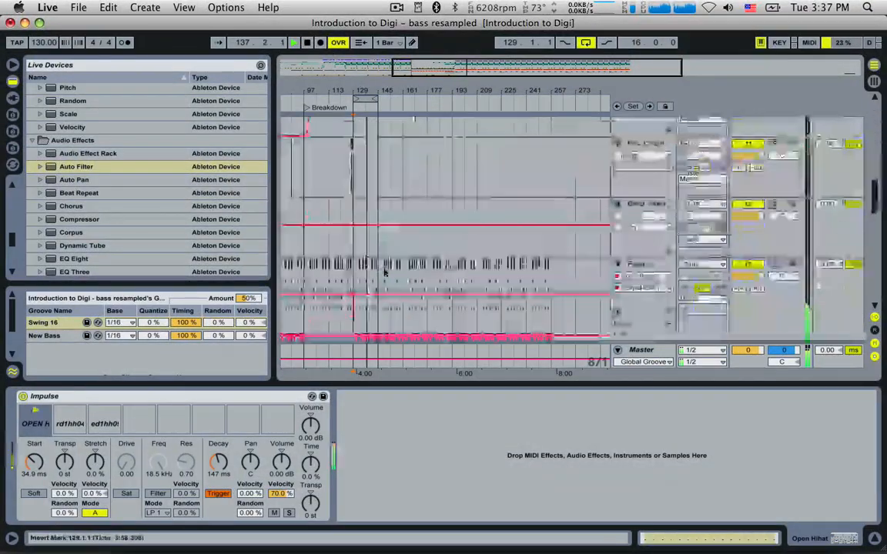
scroll(384, 272, "down", 15)
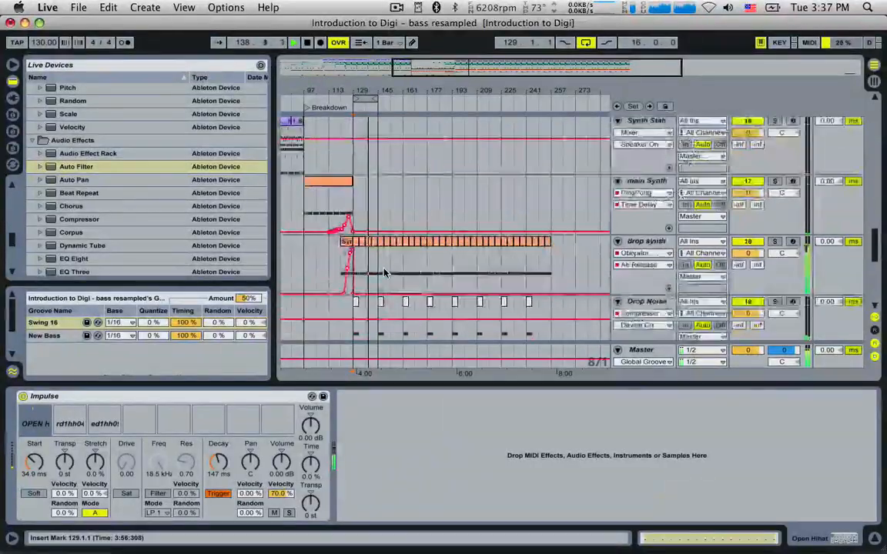
scroll(384, 272, "up", 5)
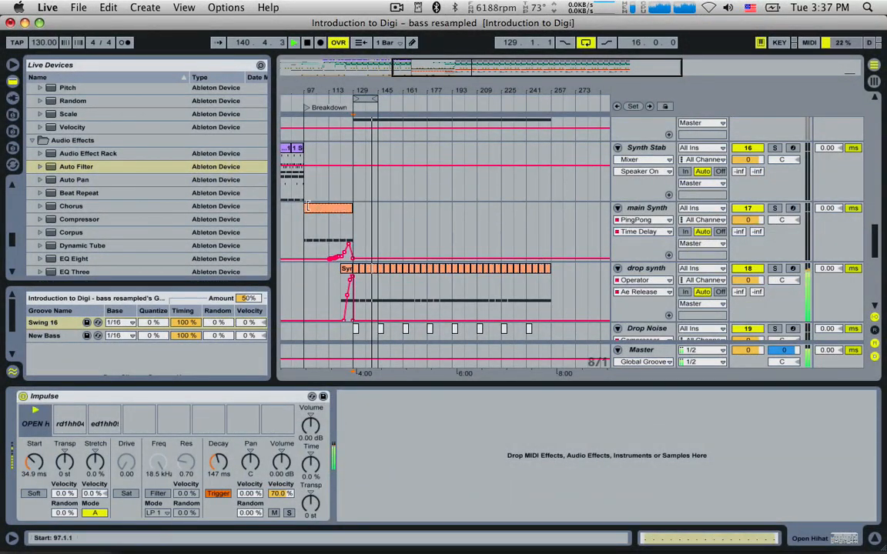
Turn off arrangement looping and copy the main Synth clip from bar 97 to bar 145.
left_click(339, 208)
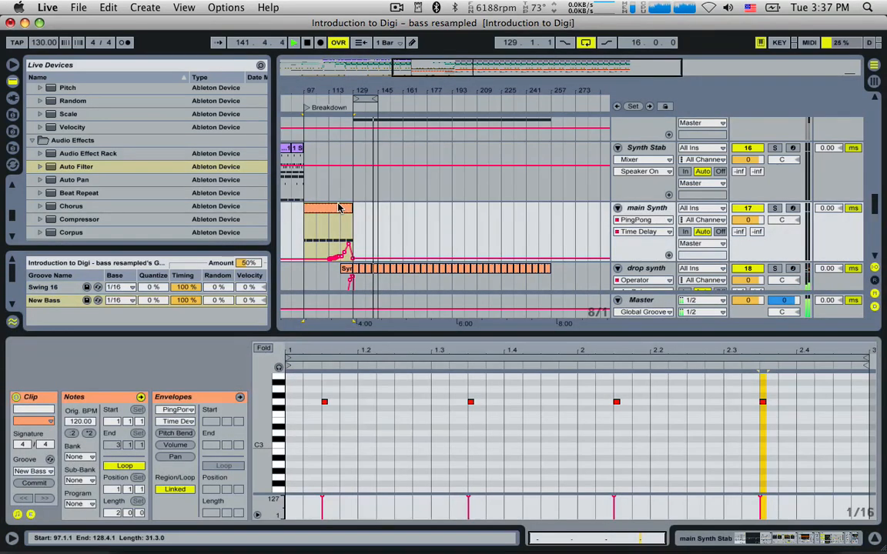
left_click(583, 43)
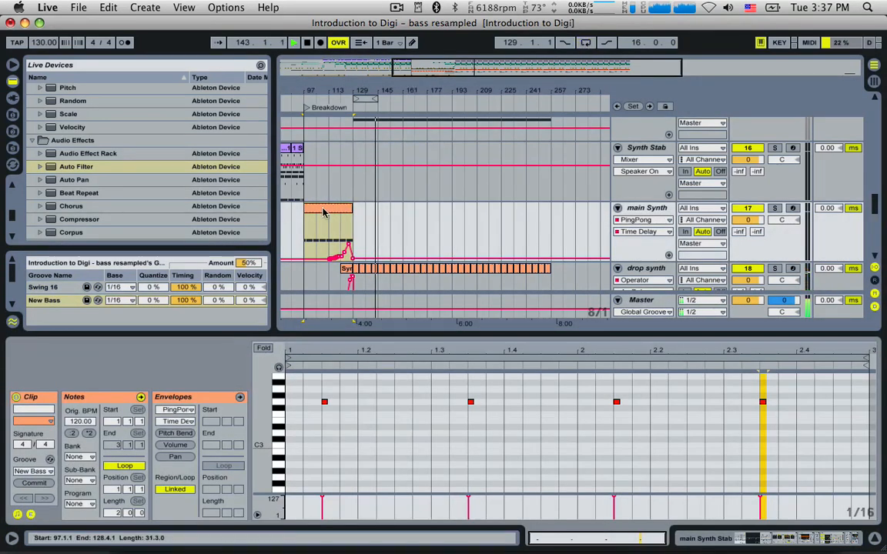
left_click_drag(324, 209, 406, 220)
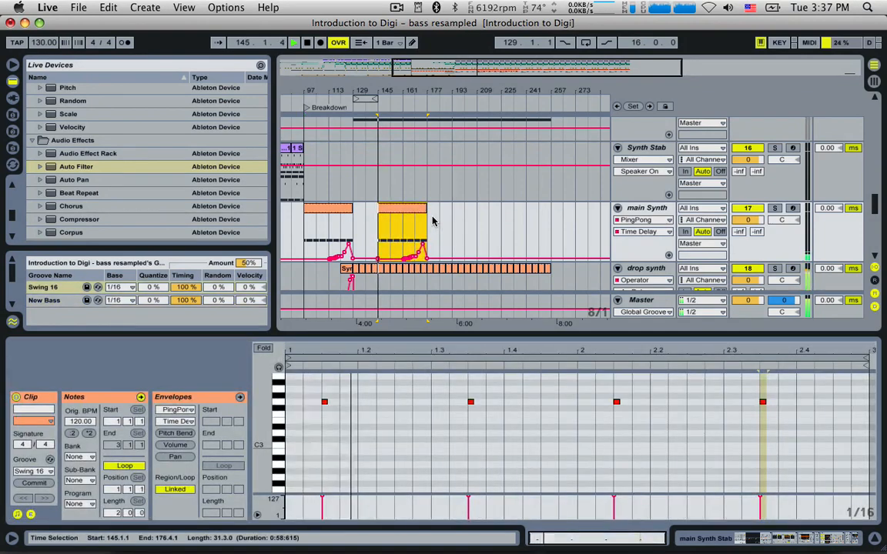
Open main Synth's devices, solo the track and audition the copied clip from bars 145, 161 and 153.
key("space")
double_click(643, 210)
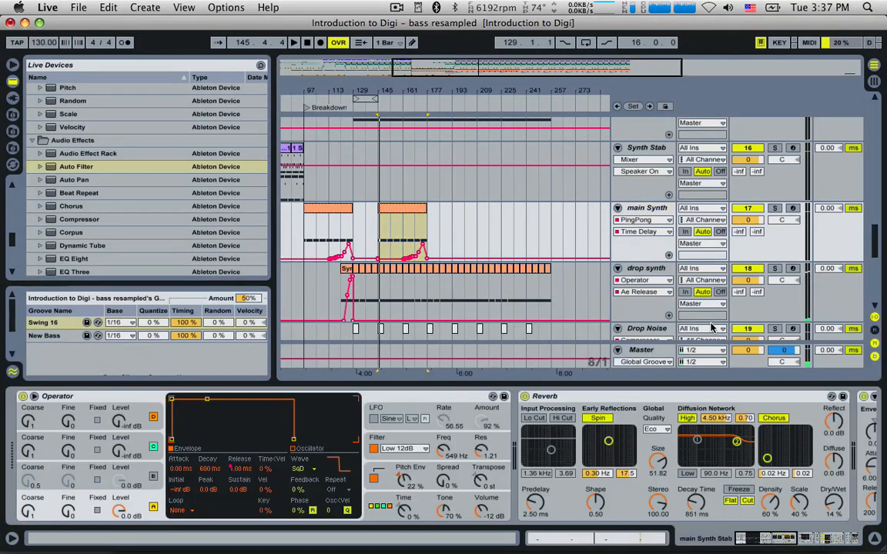
left_click(833, 539)
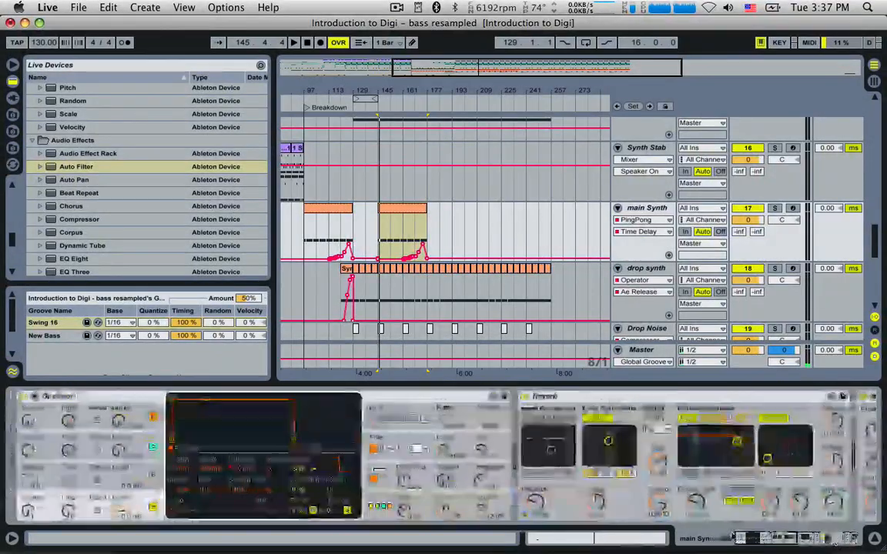
key("space")
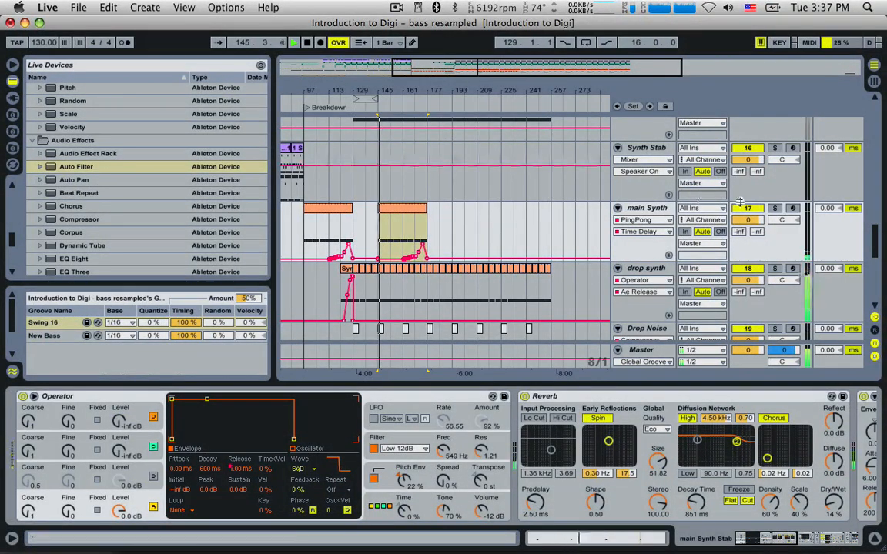
left_click(775, 211)
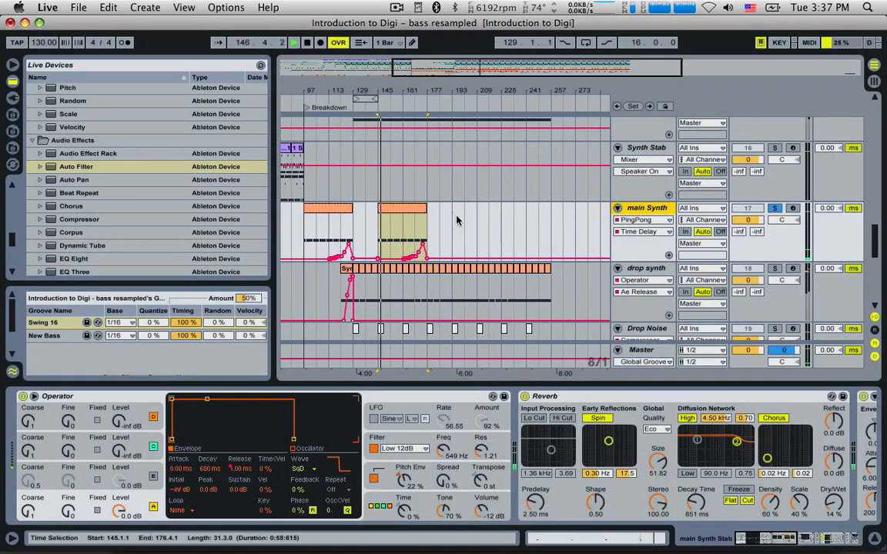
left_click(404, 240)
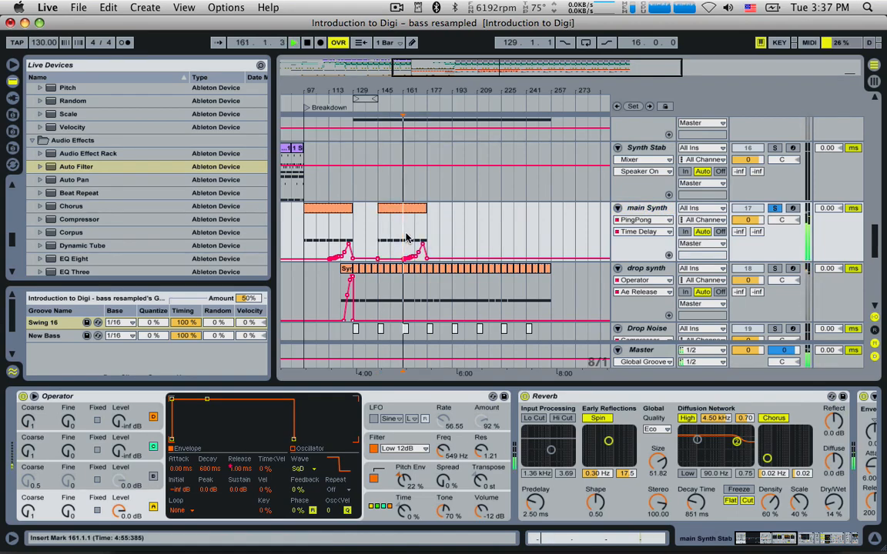
left_click(390, 240)
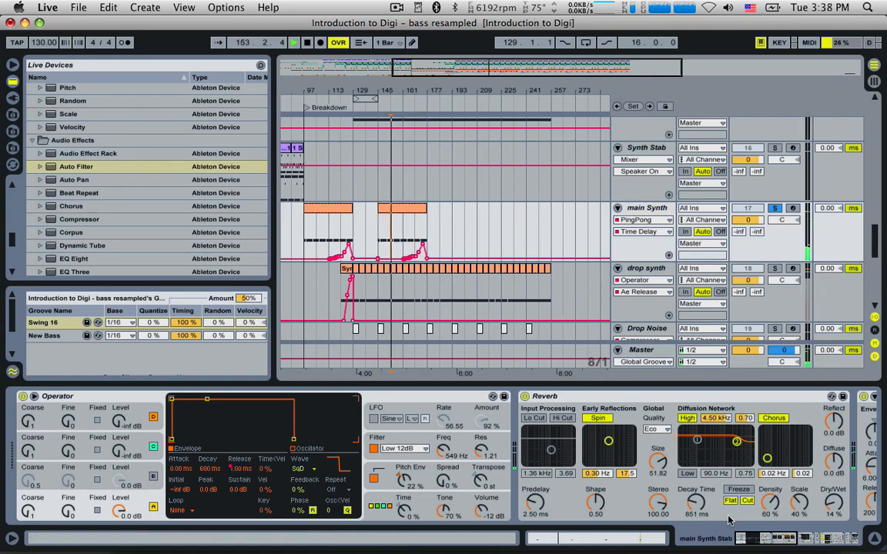
Show main Synth's Auto Filter Frequency automation, remove the low breakpoint at bar 145, and unsolo the track after playing from bar 137.
left_click_drag(761, 542, 781, 542)
key("space")
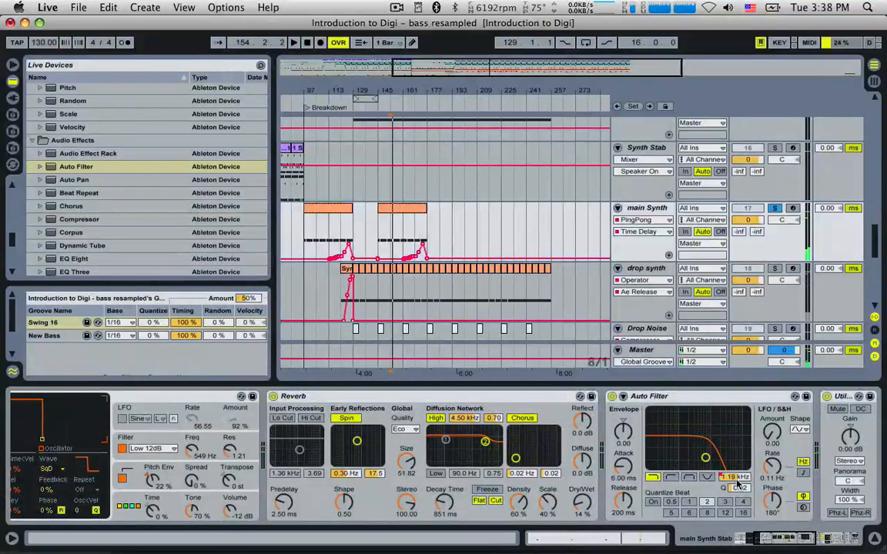
left_click(734, 478)
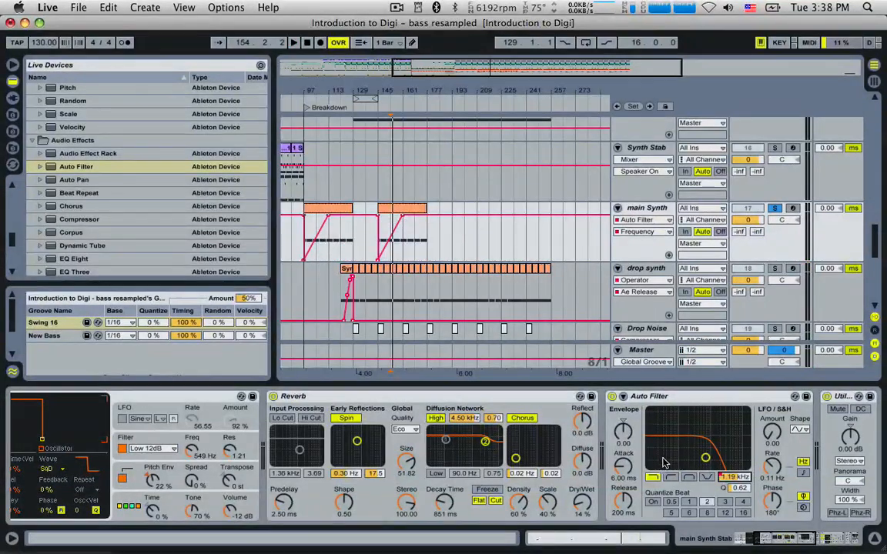
left_click(380, 262)
left_click(363, 247)
key("space")
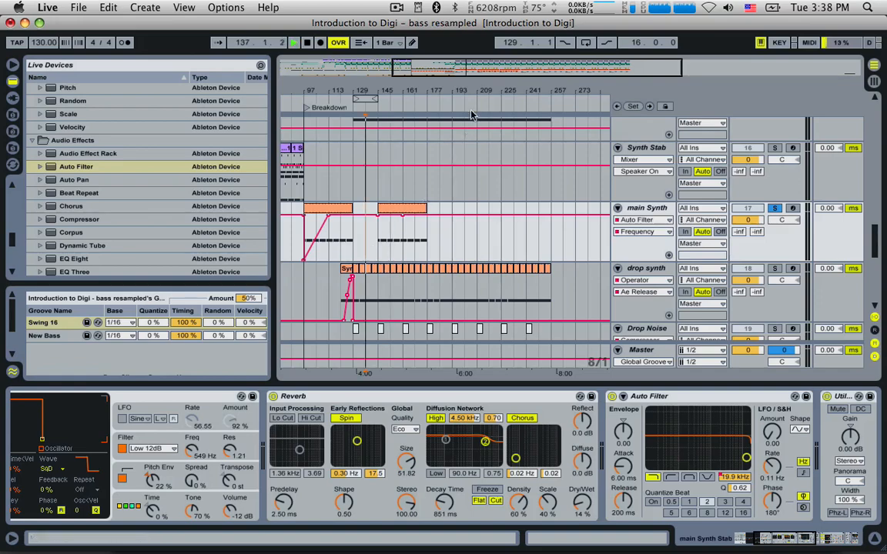
left_click(773, 210)
key("space")
Delete the Crash hits at bars 137, 153 and 169.
left_click_drag(368, 90, 381, 134)
scroll(396, 231, "down", 6)
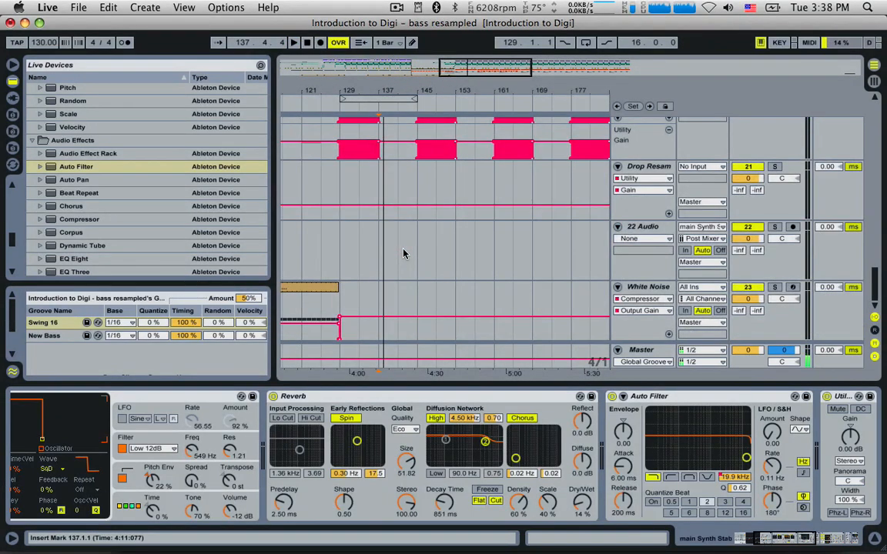
scroll(400, 238, "up", 15)
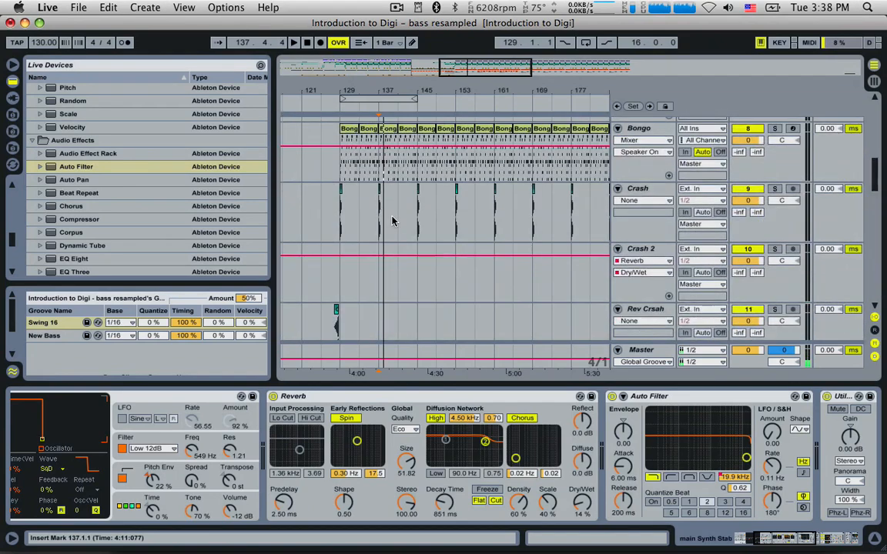
left_click_drag(392, 219, 377, 219)
key("Delete")
left_click_drag(475, 214, 456, 215)
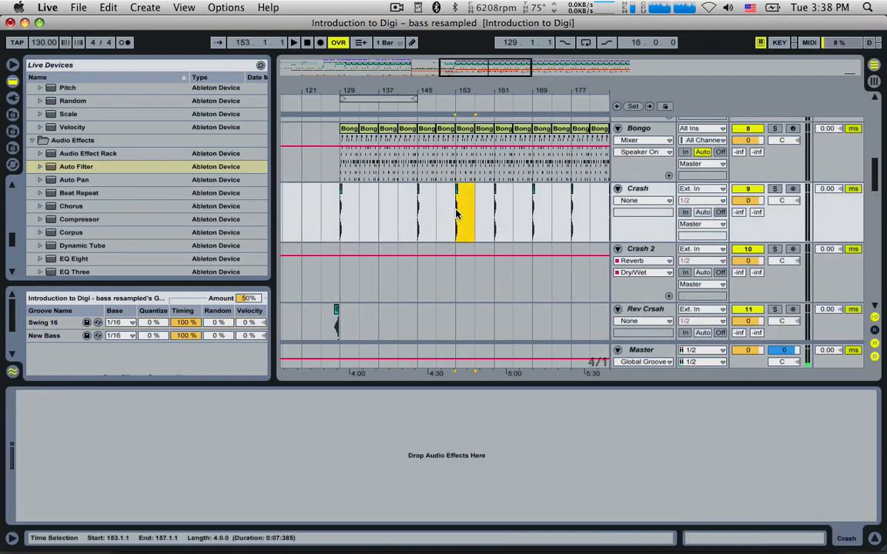
left_click_drag(551, 208, 533, 208)
key("Delete")
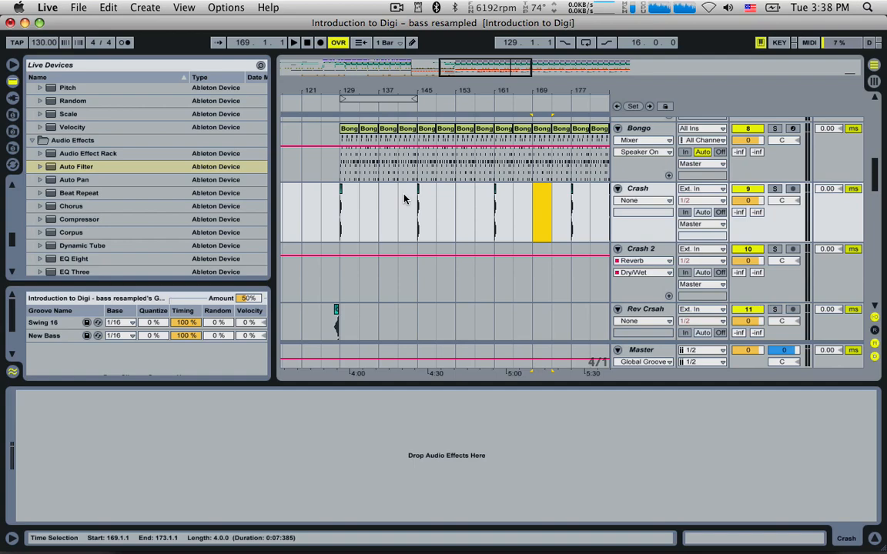
Play the arrangement from bar 141 and review the tracks from the drums down to Drop Noise.
left_click(400, 212)
scroll(475, 221, "up", 5)
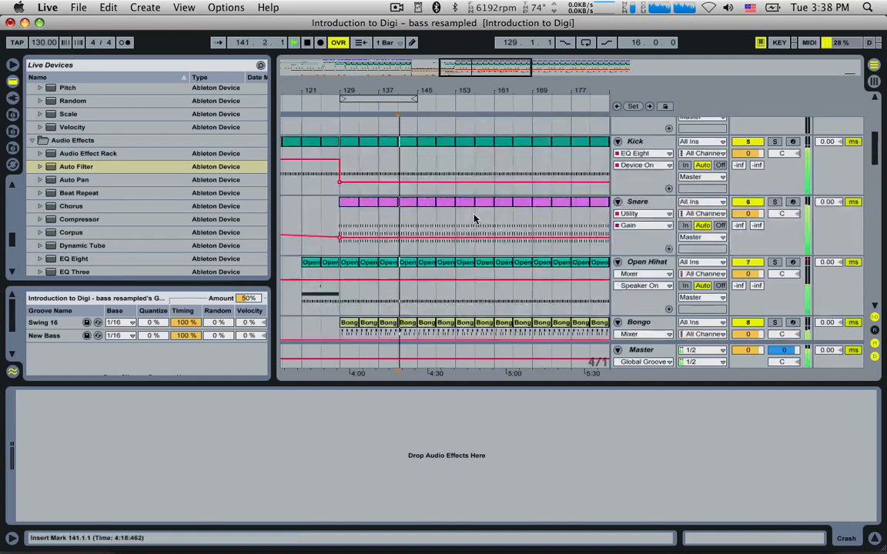
scroll(475, 221, "up", 5)
scroll(475, 221, "down", 15)
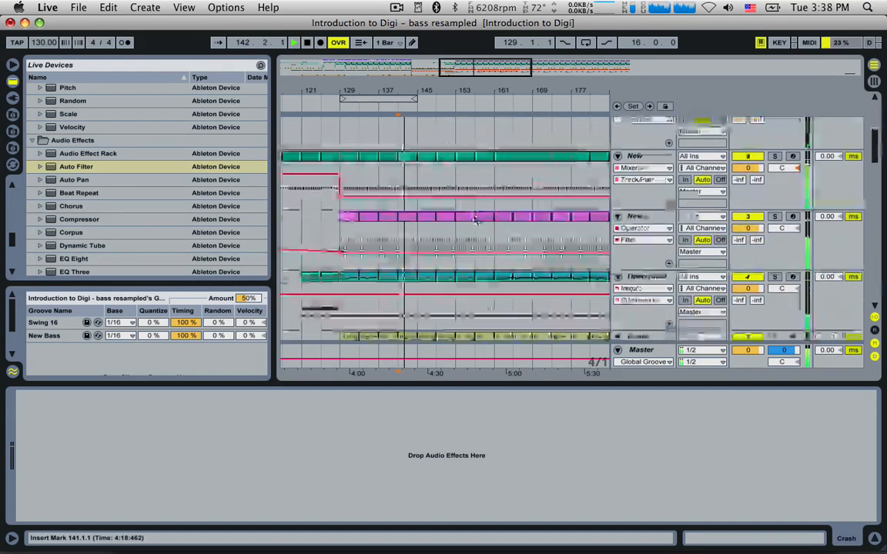
scroll(475, 221, "down", 6)
scroll(475, 221, "up", 4)
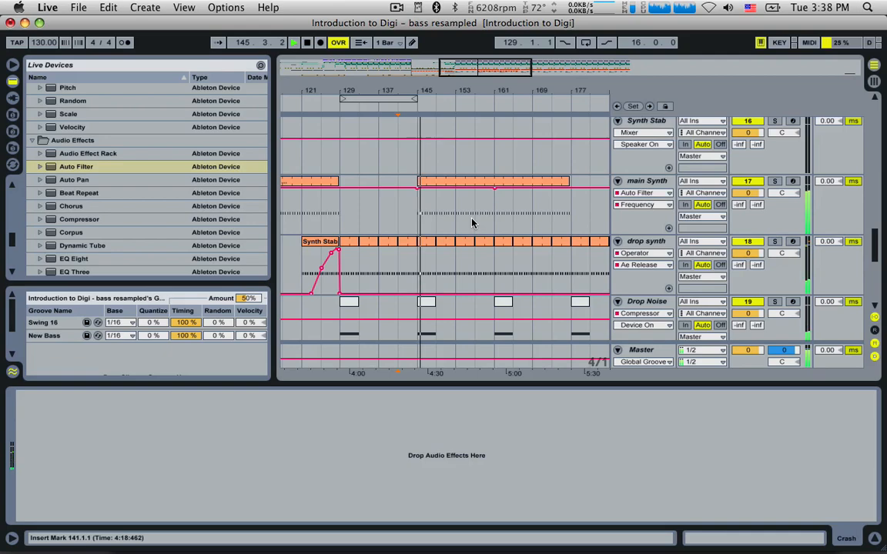
Show main Synth's PingPong Dry/Wet automation, flatten it to 0% from bar 145 onward and play from bar 145.
left_click(647, 181)
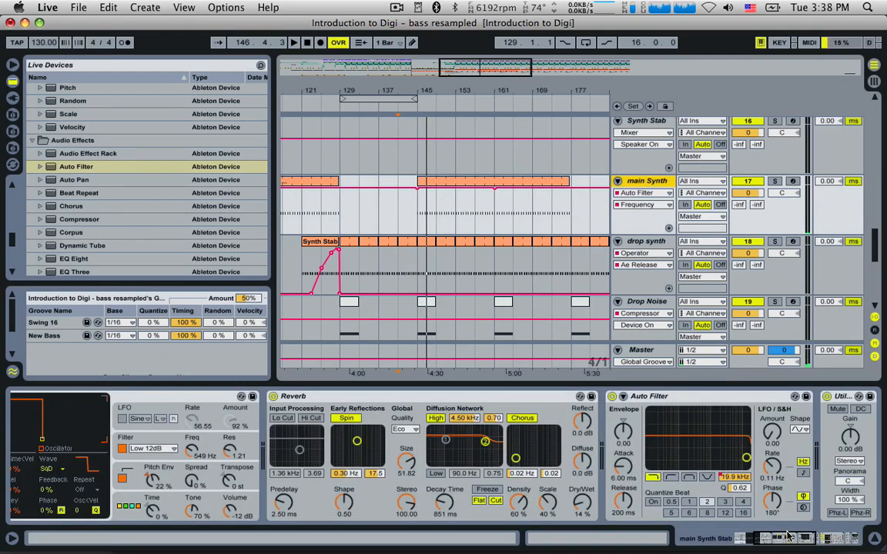
left_click_drag(789, 536, 830, 543)
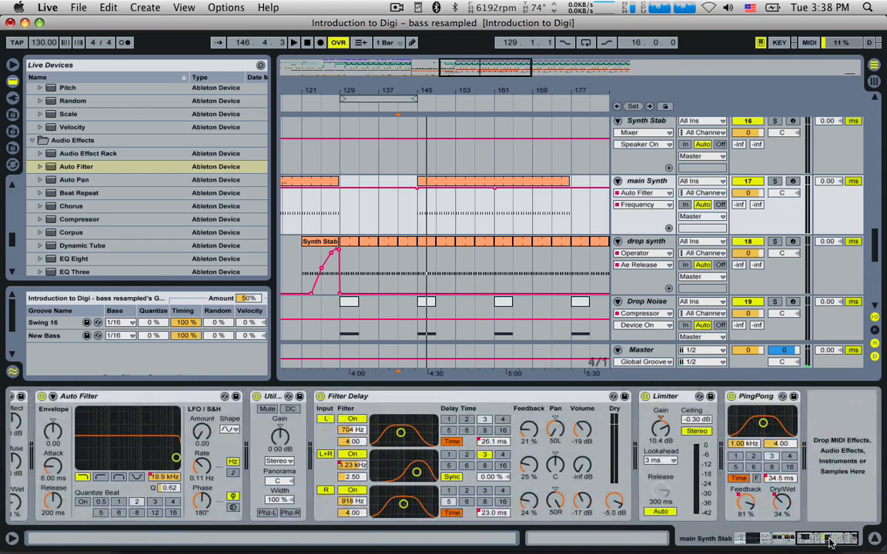
left_click(784, 503)
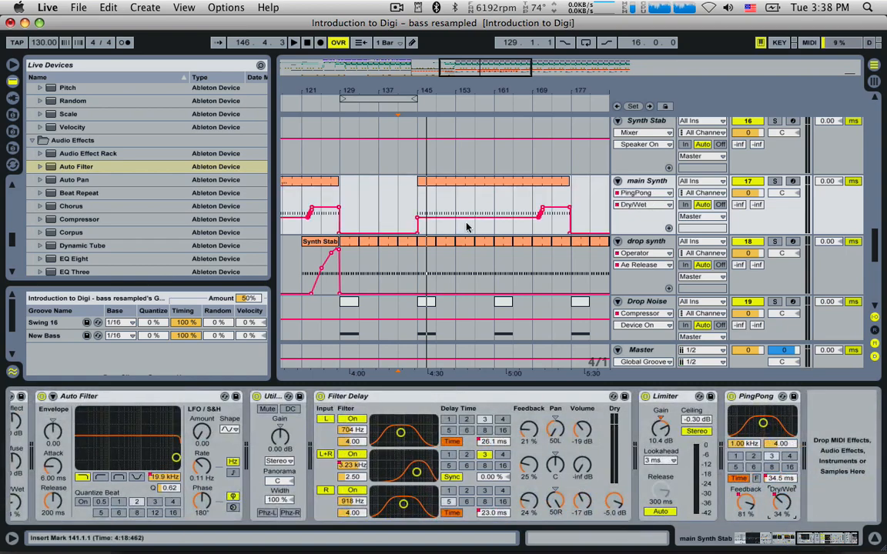
left_click_drag(493, 220, 589, 219)
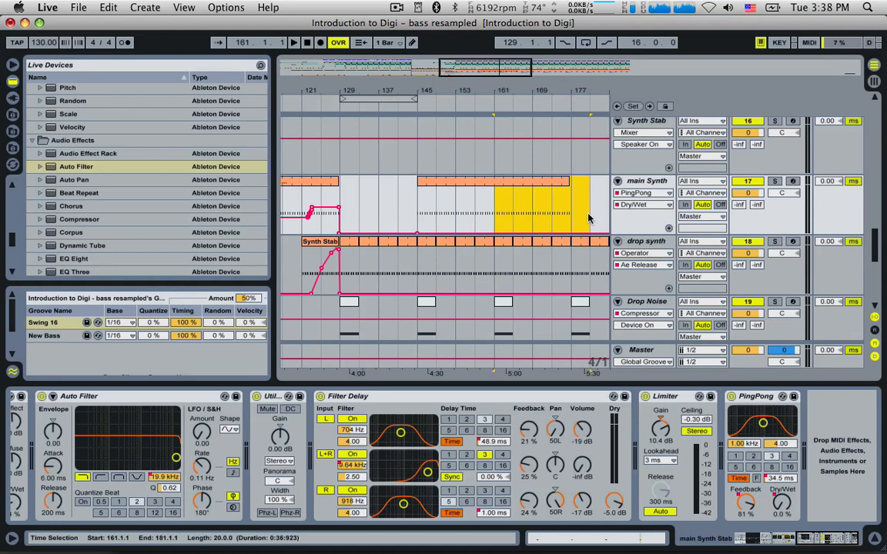
left_click(419, 210)
key("space")
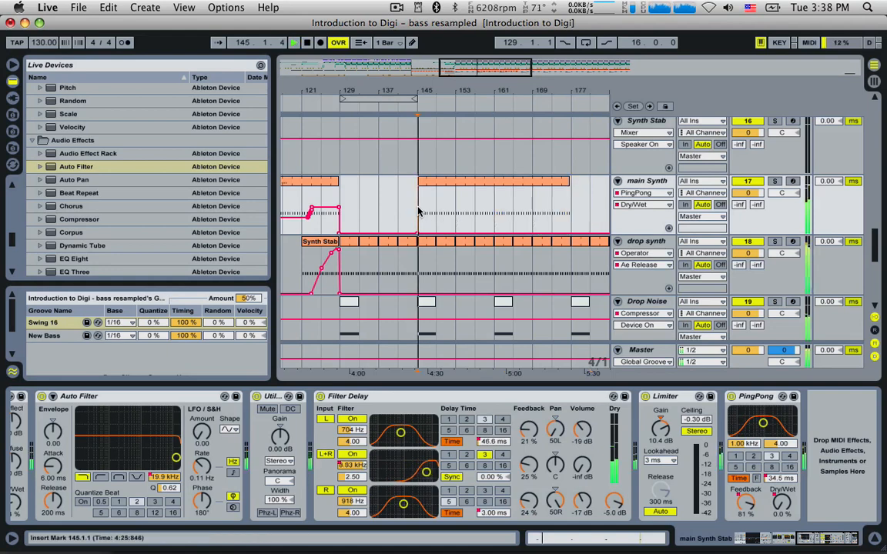
Stop playback and open the notes of the main Synth clip at bar 145, showing the octave above them.
left_click(485, 185)
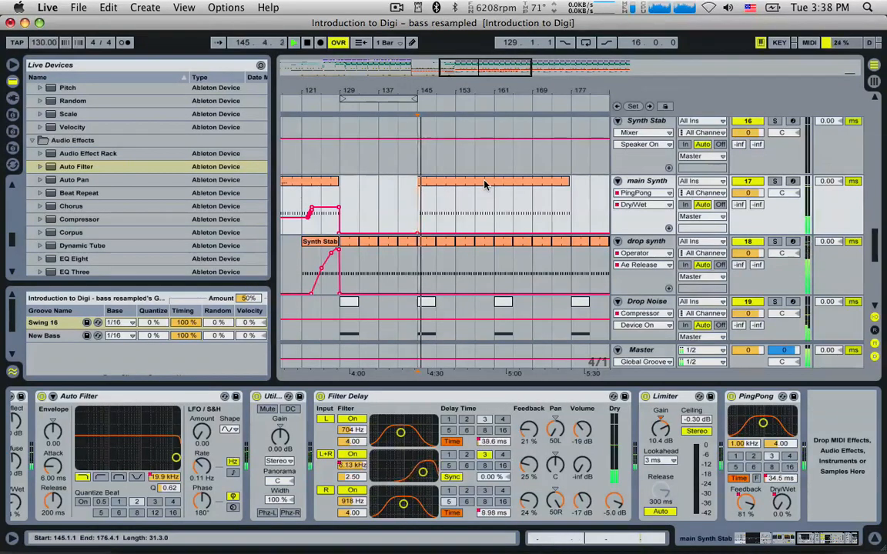
key("space")
left_click(485, 185)
double_click(485, 185)
left_click(402, 411)
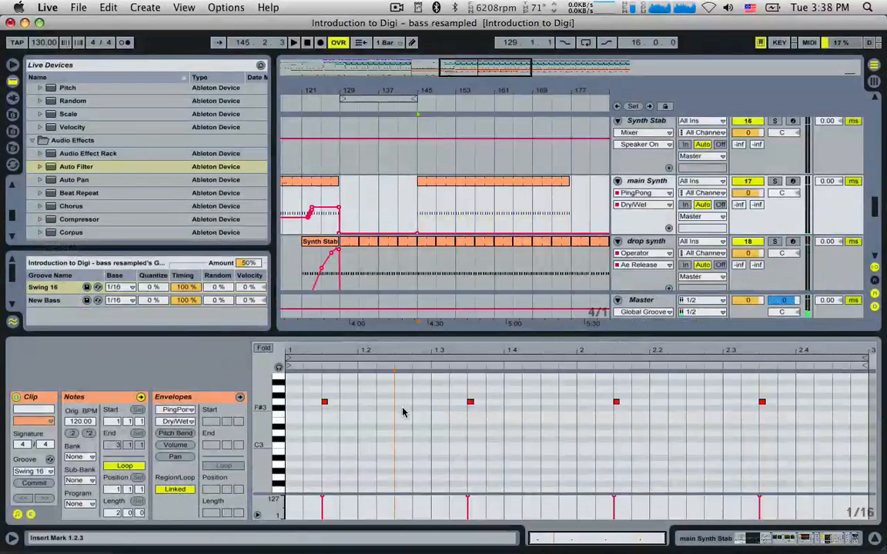
scroll(443, 445, "up", 3)
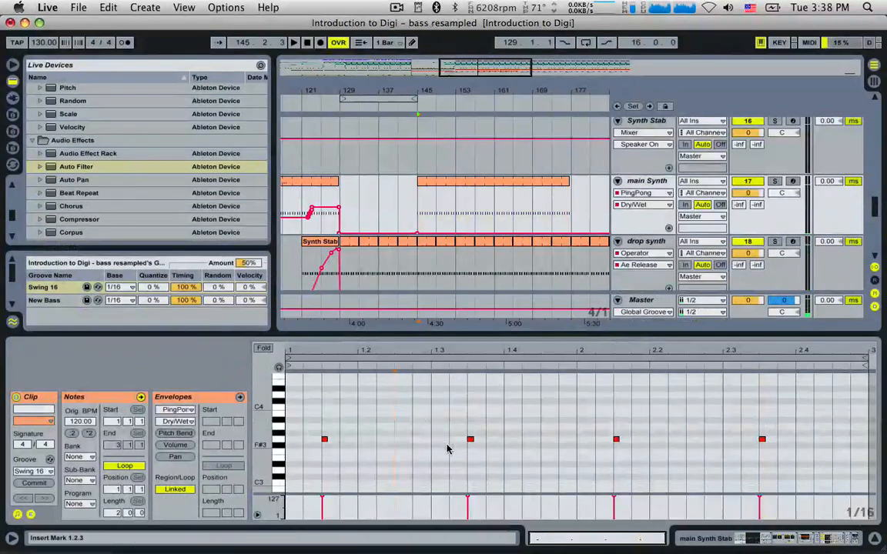
double_click(278, 422)
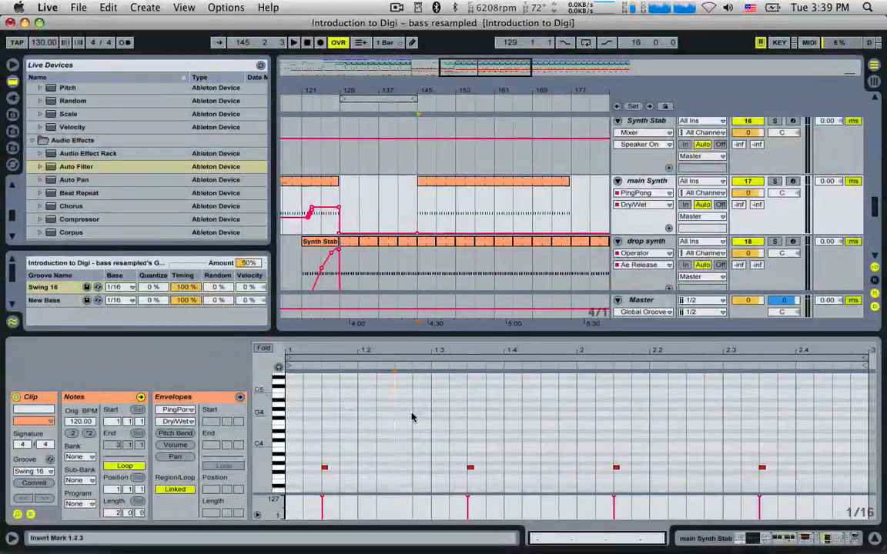
Raise the clip's notes at 1.3.3 and 2.3.3 an octave to G4 and audition the change.
left_click_drag(428, 422, 514, 490)
key("shift+Up")
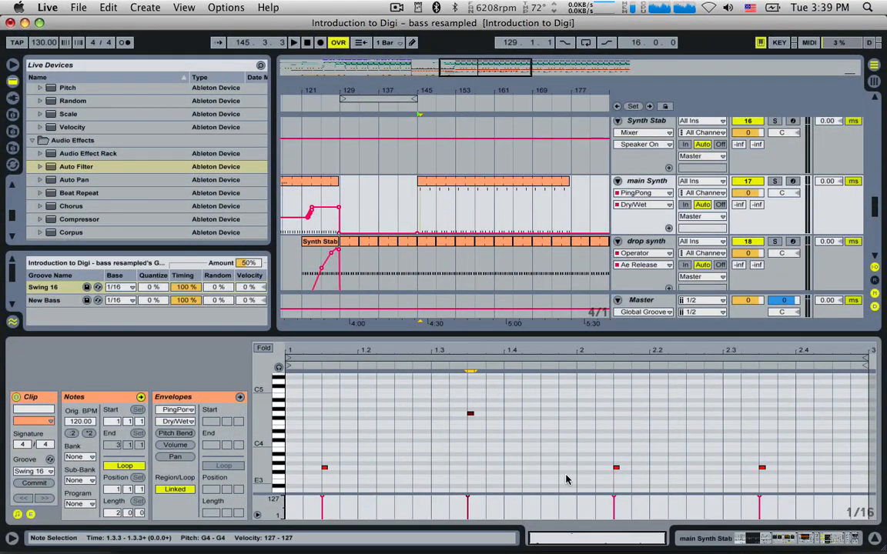
left_click_drag(702, 451, 793, 481)
key("shift+Up")
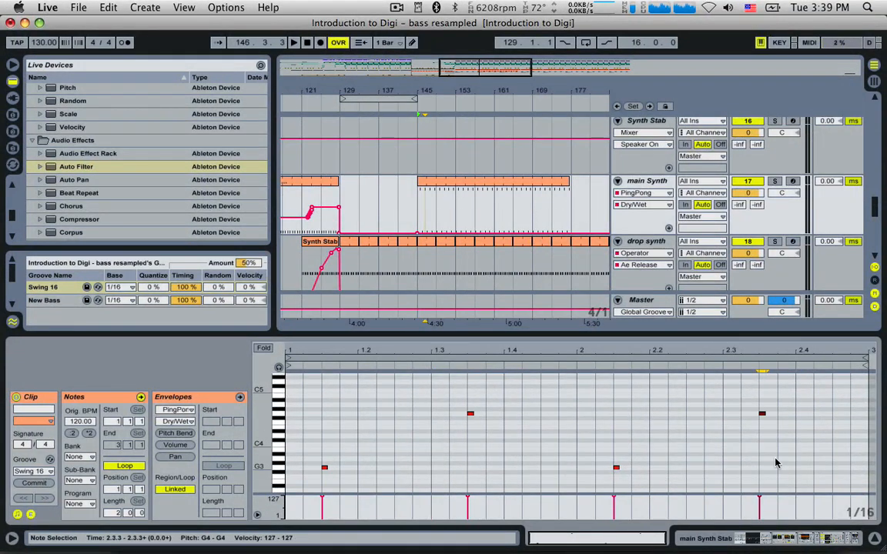
key("space")
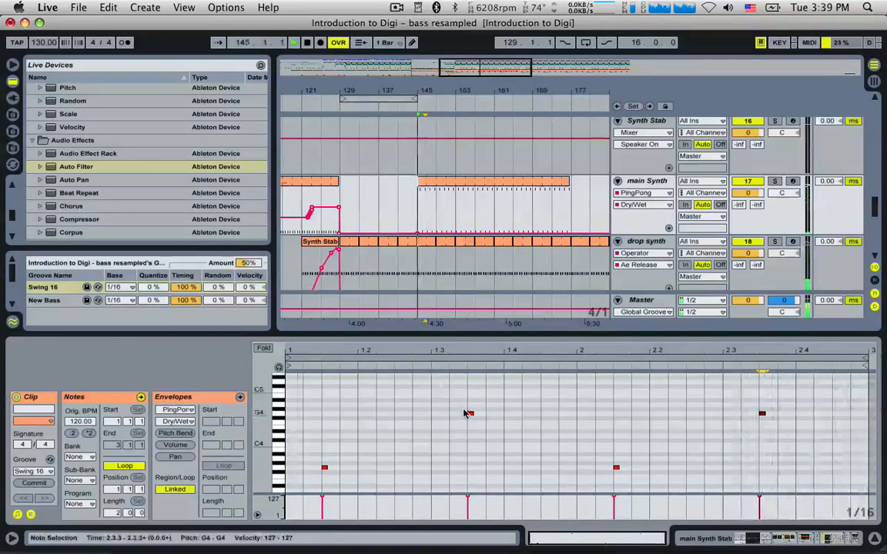
key("space")
Move the clip's notes at 1.3.3 and 2.3.3 to A#3 and audition the melody from bar 145.
left_click_drag(470, 414, 472, 458)
key("space")
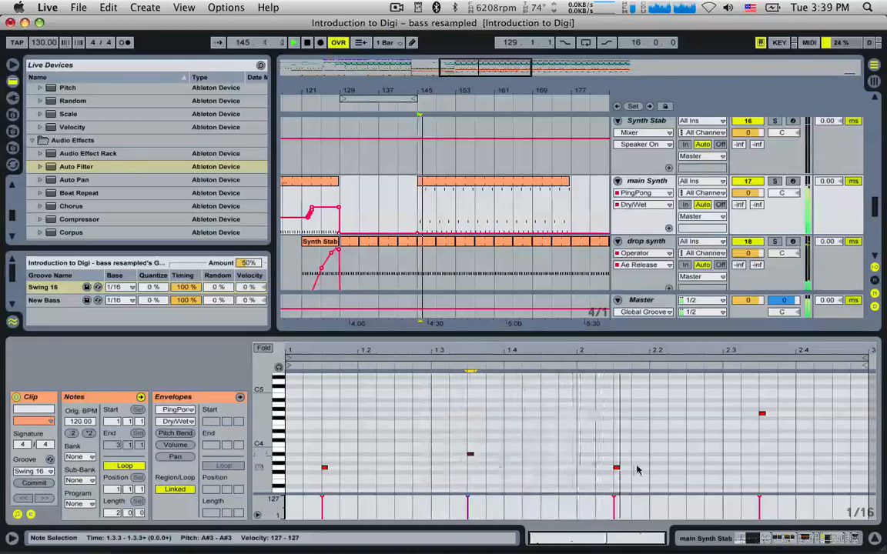
left_click(763, 415)
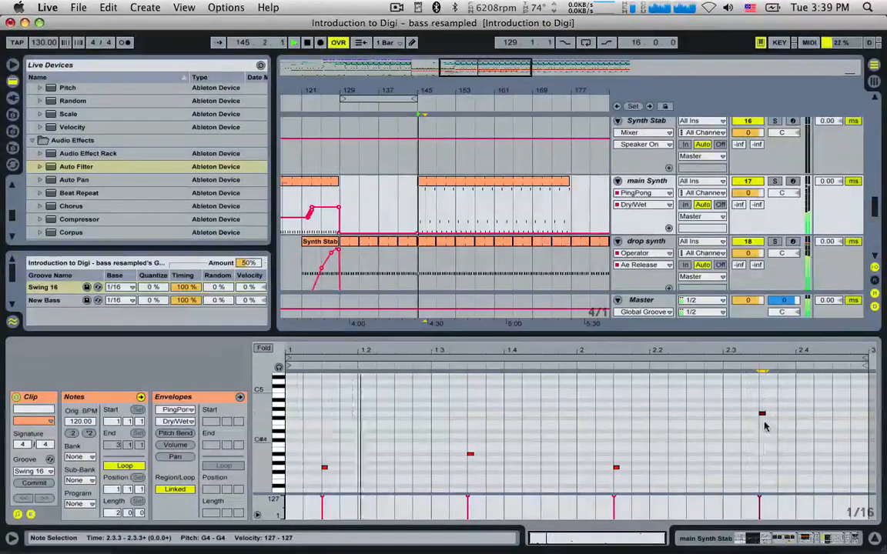
left_click_drag(761, 414, 763, 461)
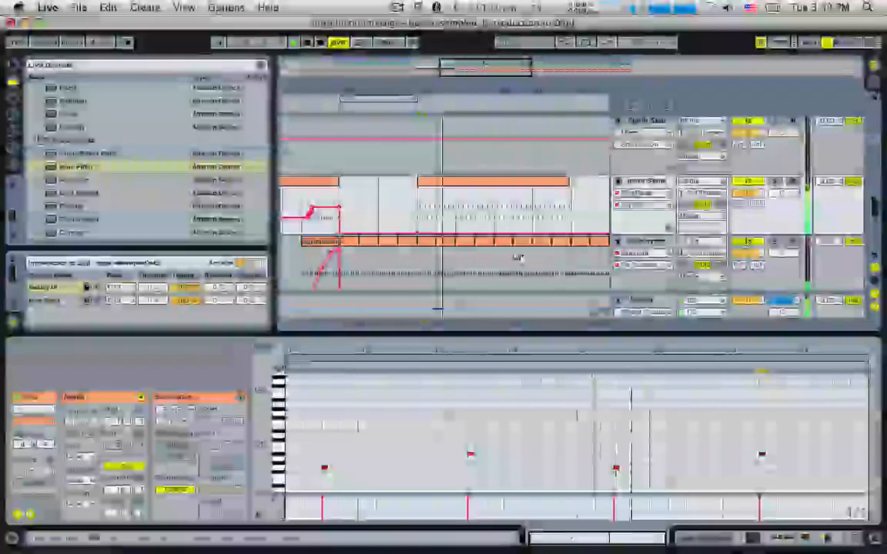
left_click(449, 233)
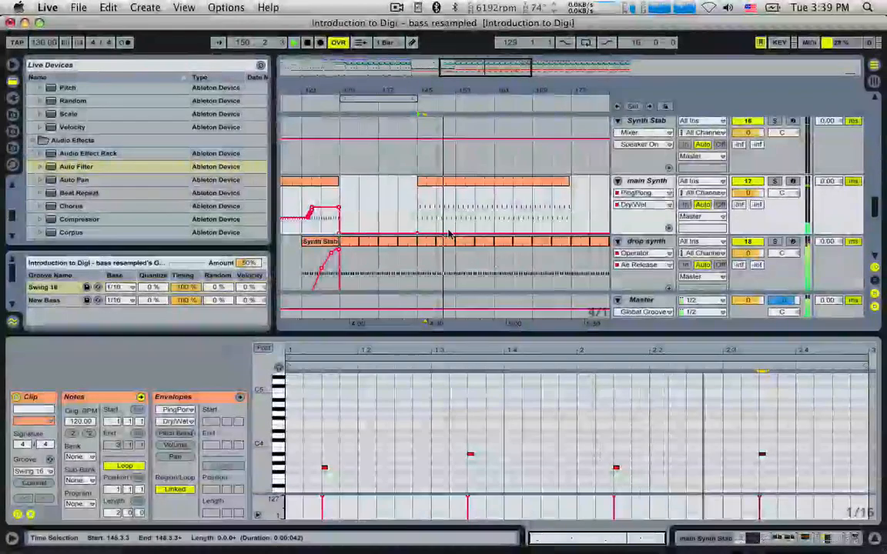
left_click(413, 214)
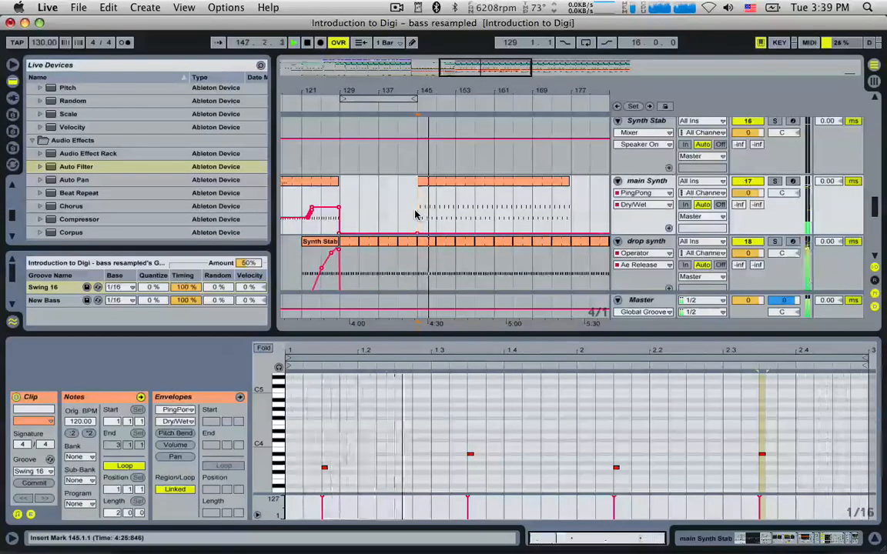
Show main Synth's Reverb Dry/Wet automation, raise it to 36% over bars 145 to 177 and play from bar 145.
left_click(638, 190)
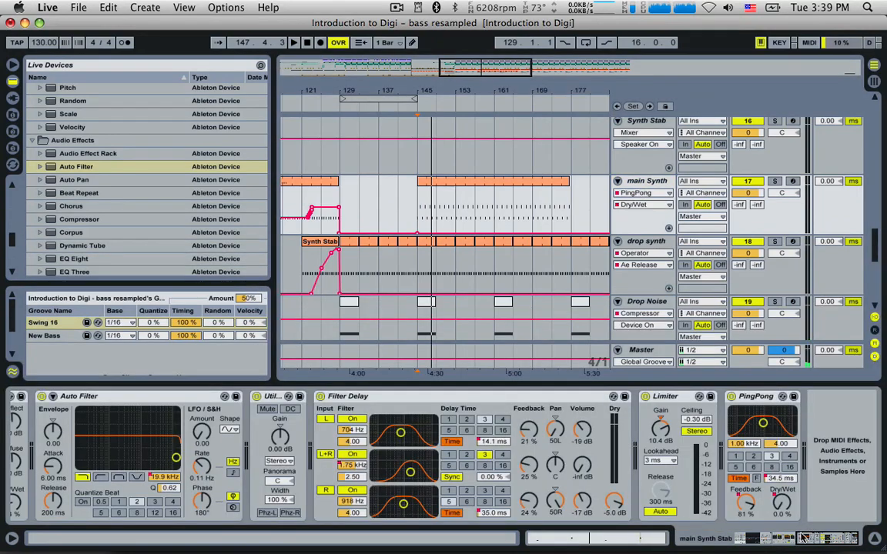
left_click_drag(815, 538, 778, 537)
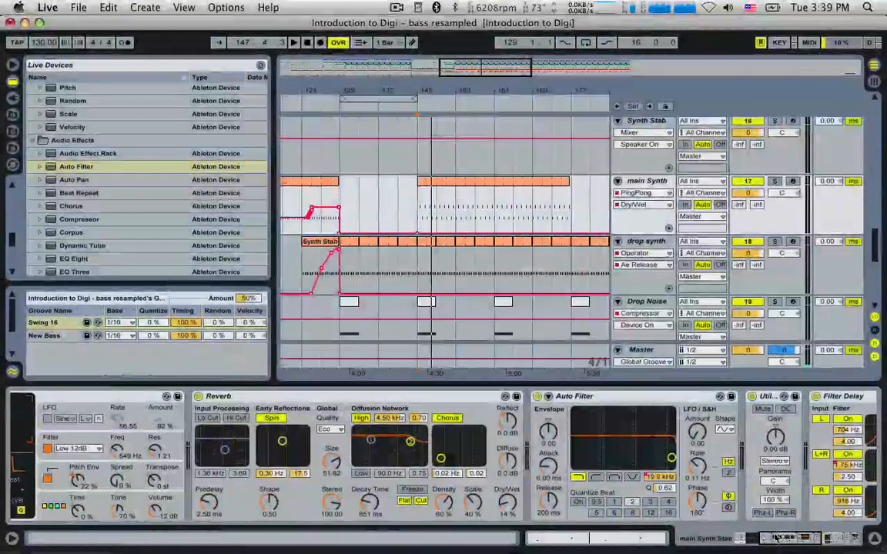
left_click(387, 398)
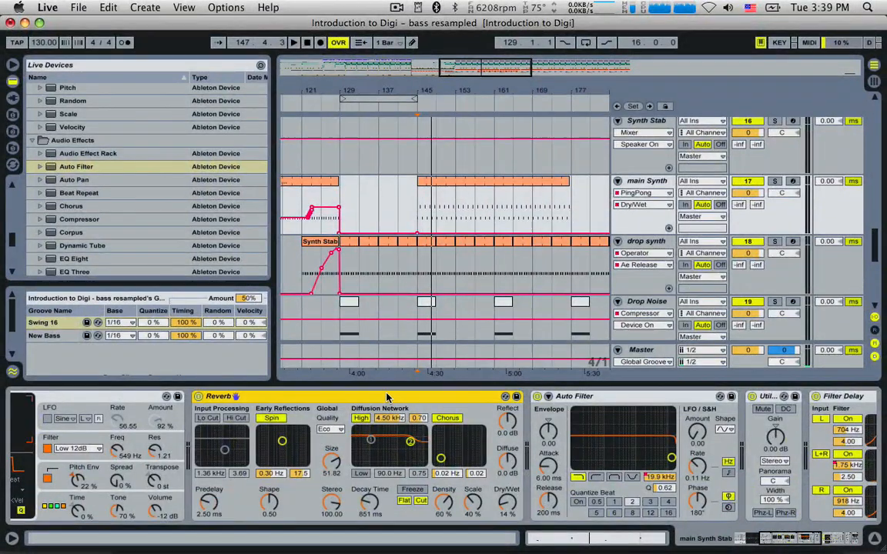
left_click(507, 502)
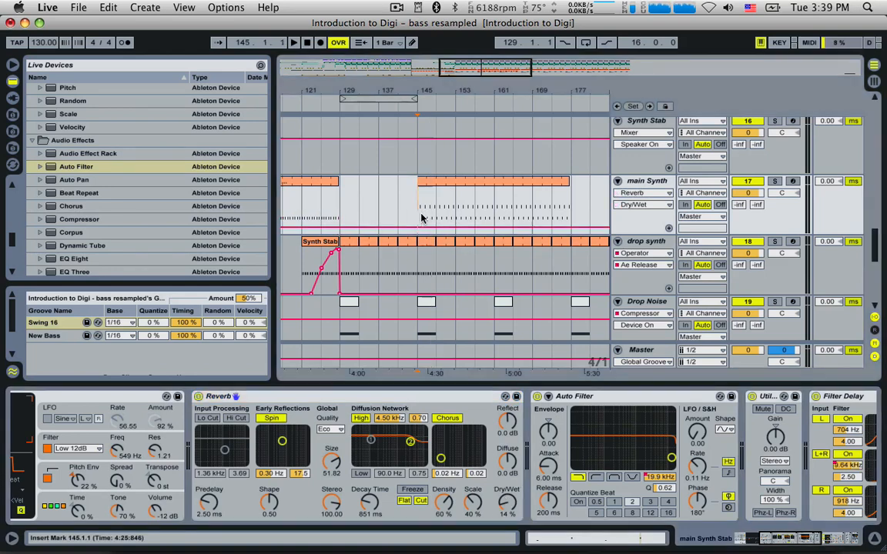
left_click_drag(419, 221, 569, 222)
left_click(508, 502)
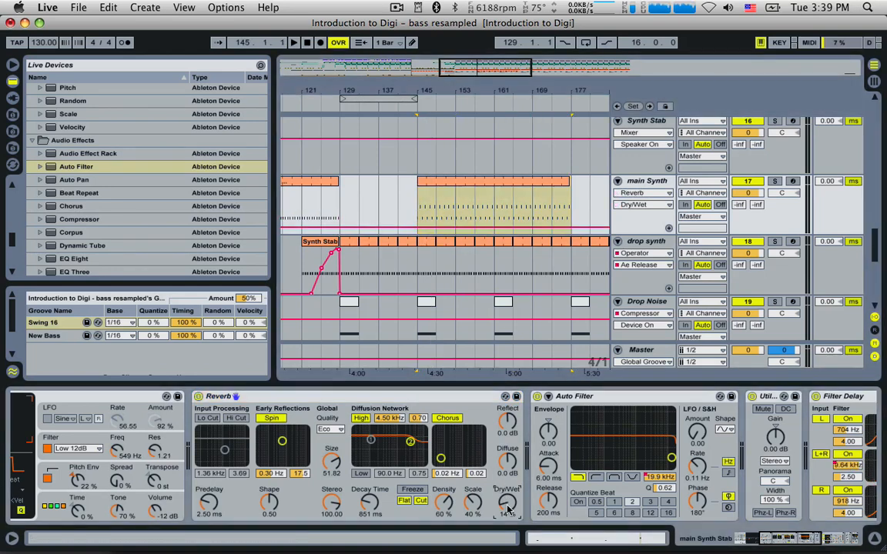
left_click_drag(419, 216, 551, 221)
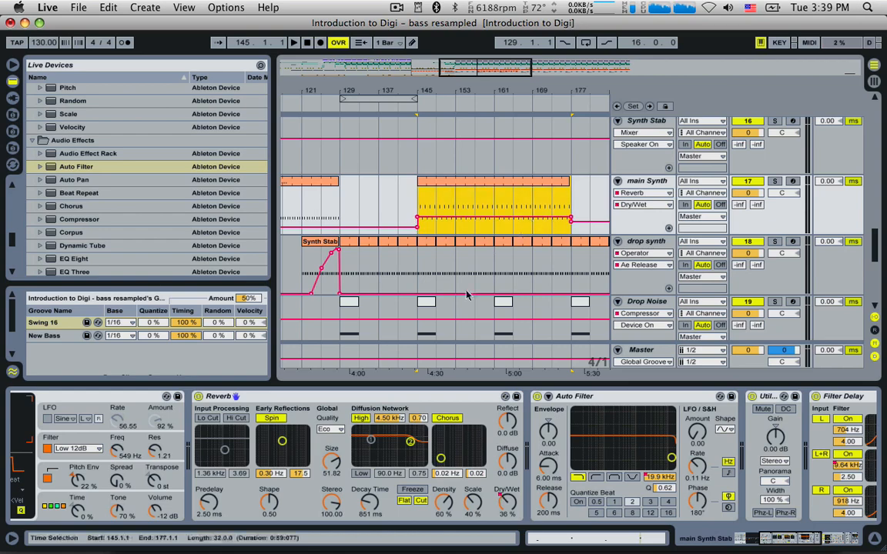
key("space")
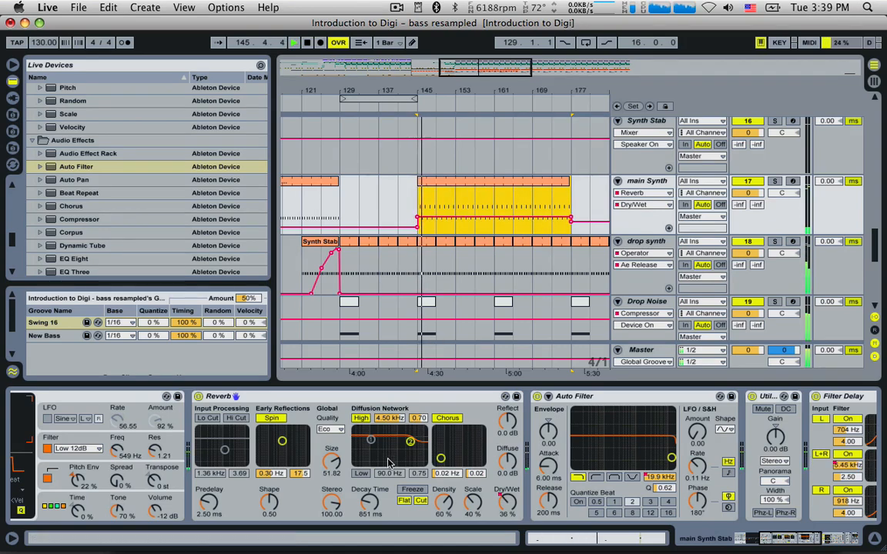
Raise main Synth's Reverb DecayTime automation to 1.89 s from bar 145, removing the lower breakpoint at bar 177 while auditioning.
left_click(369, 502)
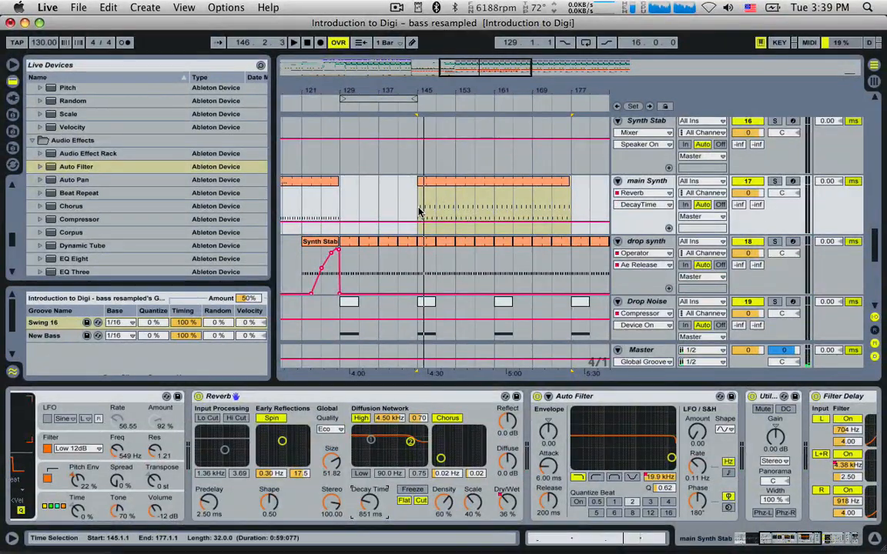
left_click_drag(420, 212, 568, 218)
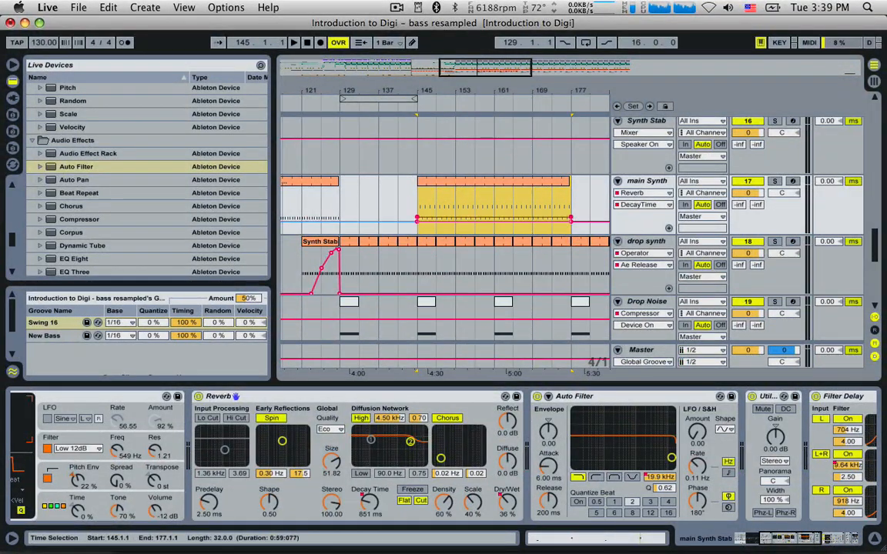
left_click(419, 204)
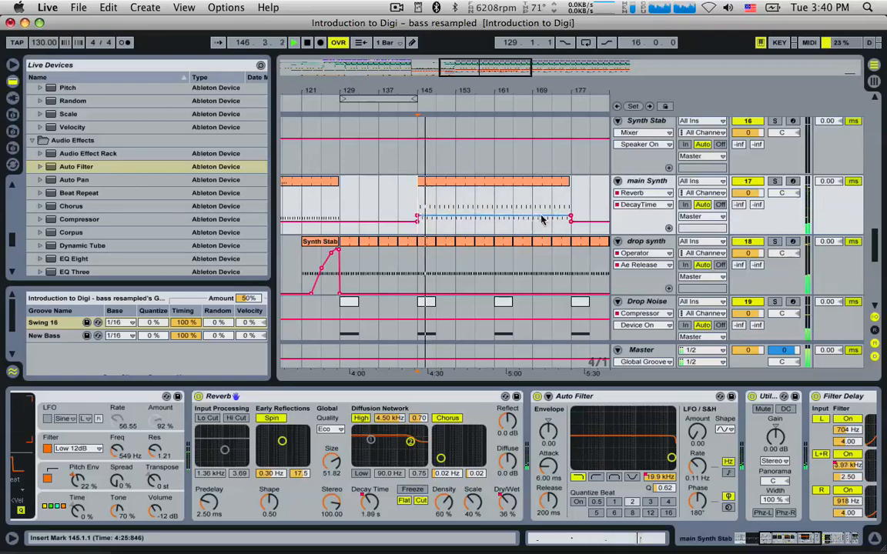
left_click(570, 221)
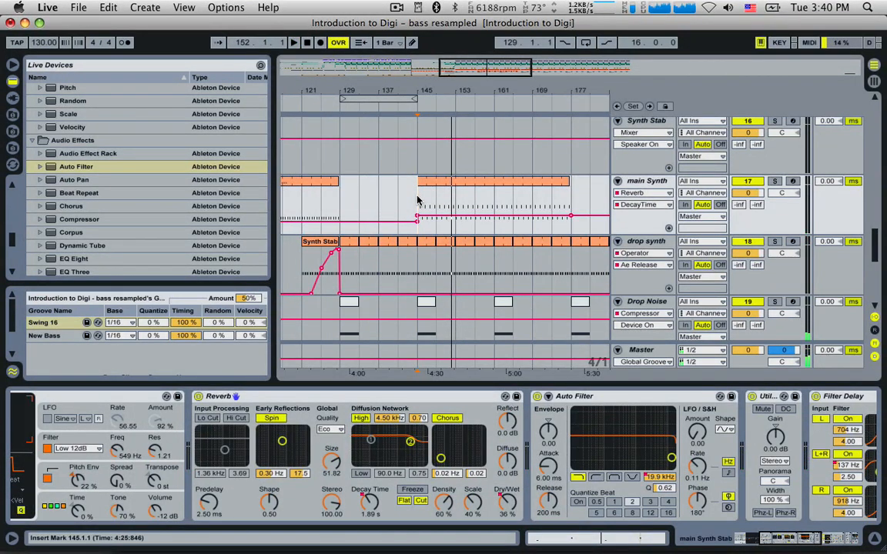
Open the Open Hihat clip at bar 145, solo its track to audition the pattern, and unsolo it.
scroll(462, 187, "up", 10)
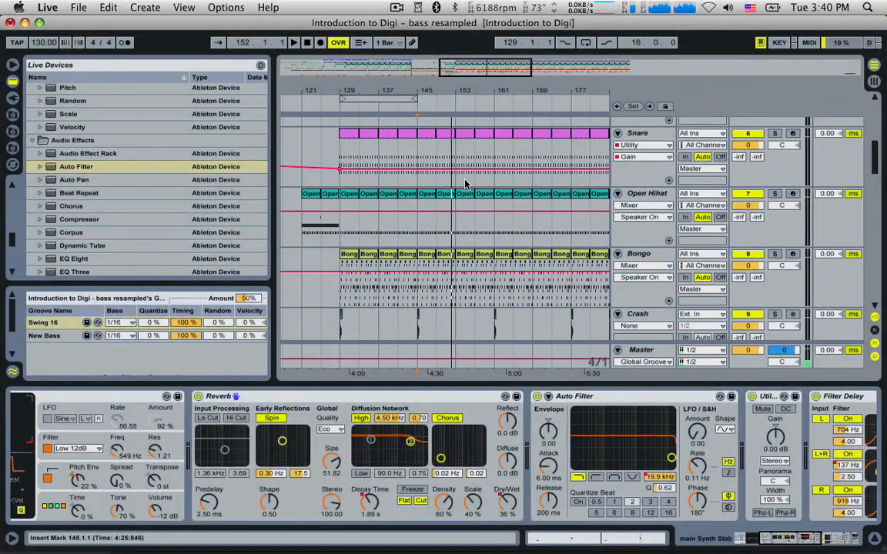
double_click(423, 200)
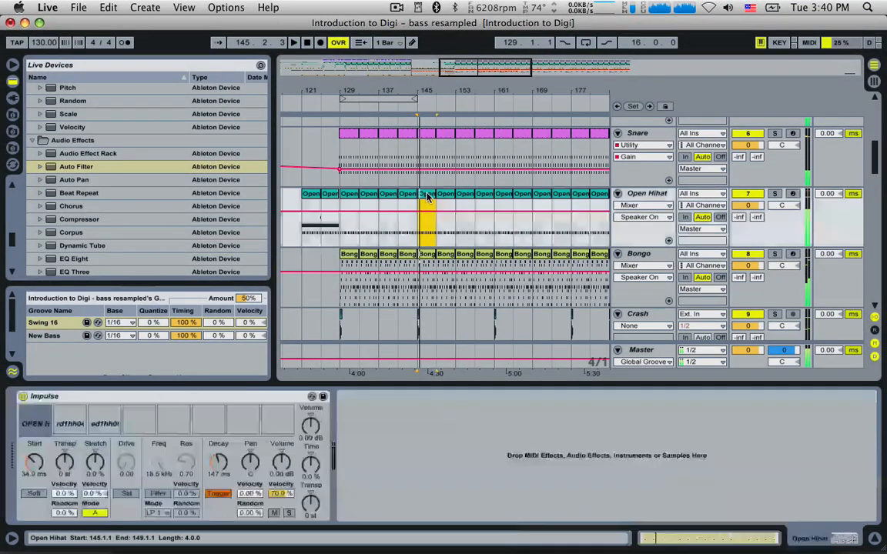
left_click(777, 194)
key("space")
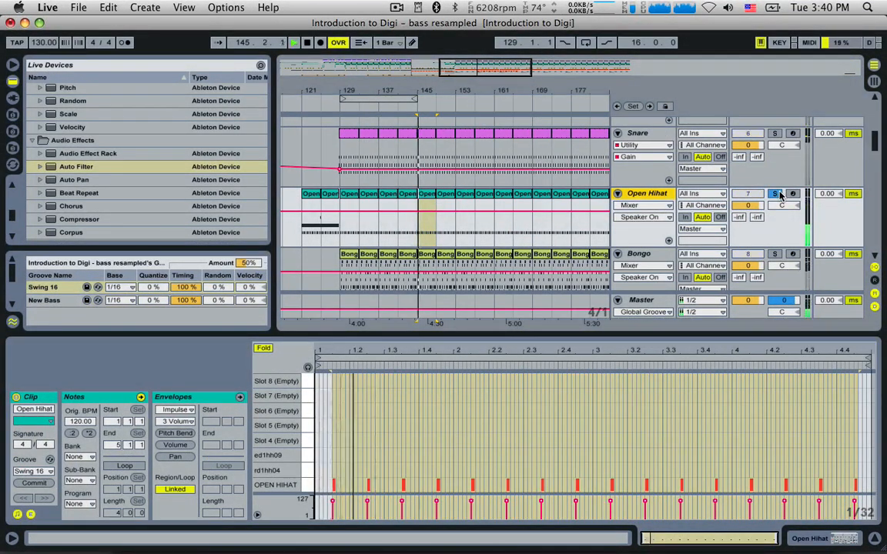
scroll(781, 197, "up", 5)
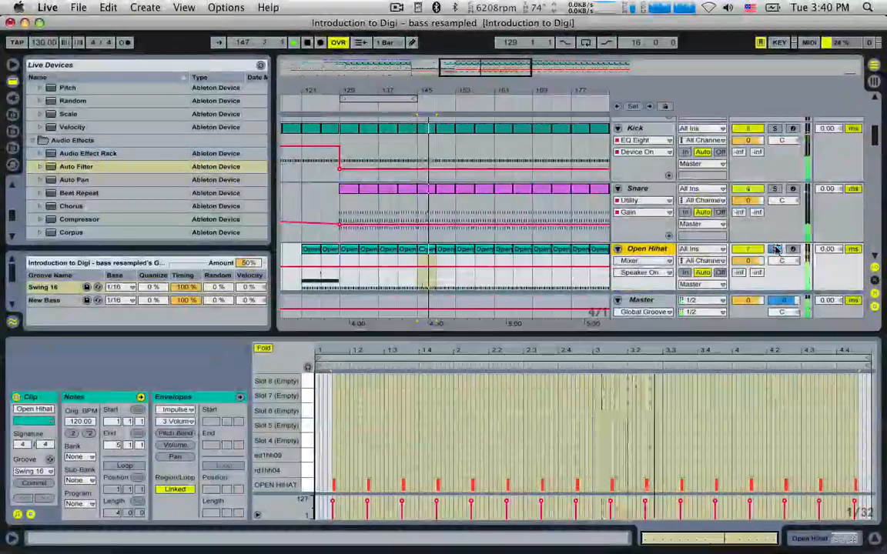
Set the Open Hihat clip's grid to 1/8, copy its hits onto the beats from 1.1.1 to 4.4.1 and audition the pattern.
key("space")
double_click(425, 249)
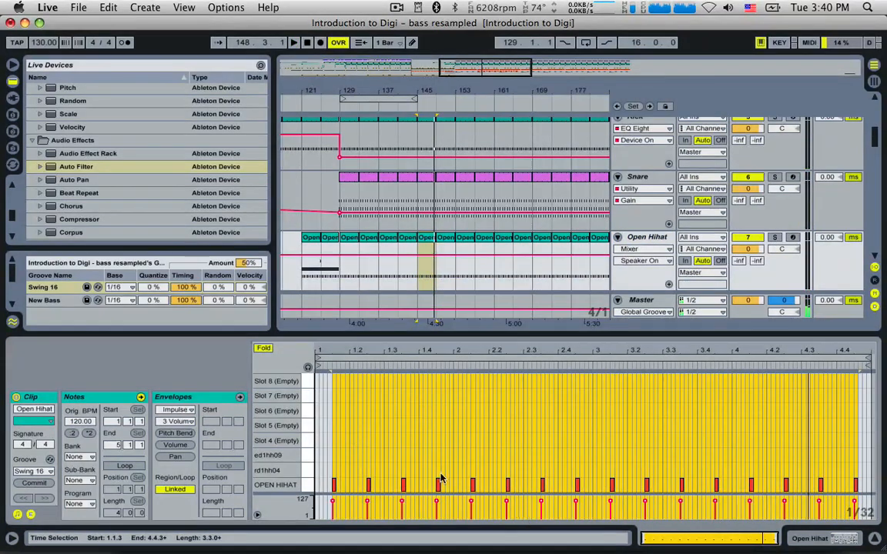
left_click(431, 461)
right_click(425, 397)
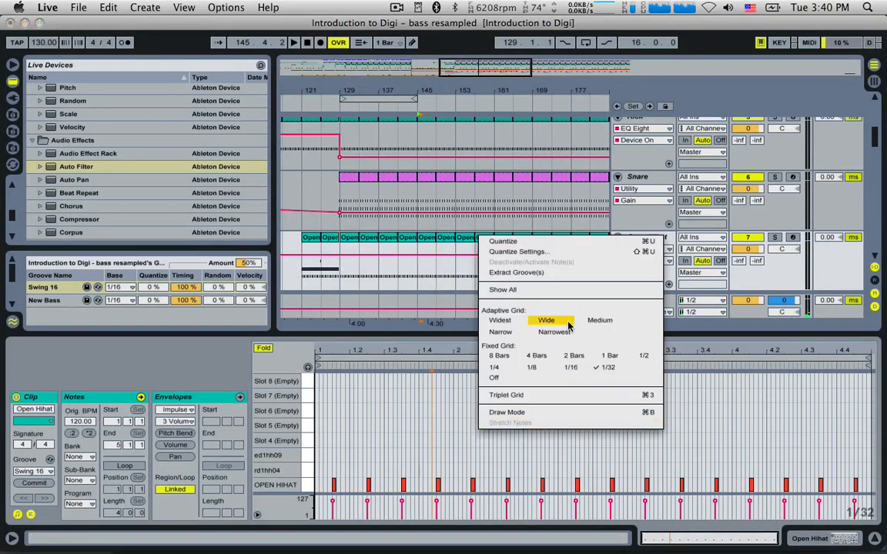
left_click(451, 301)
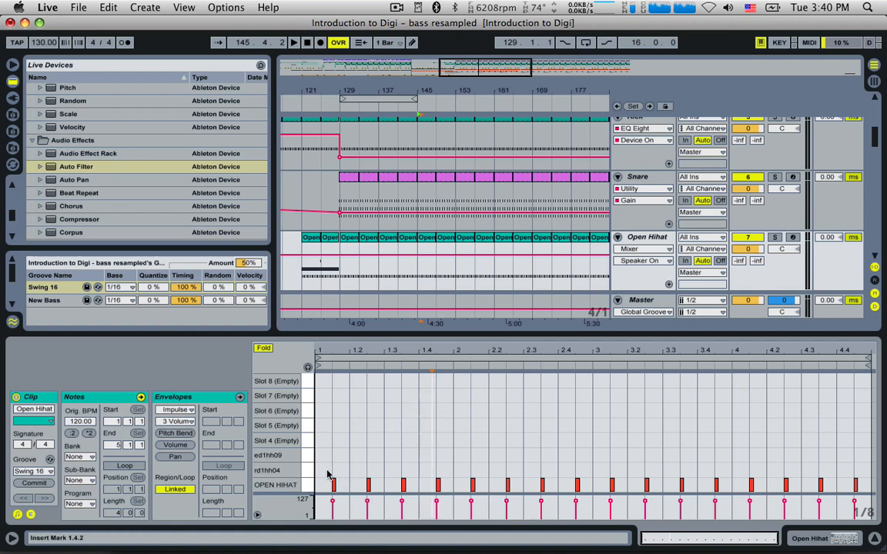
left_click_drag(327, 475, 846, 488)
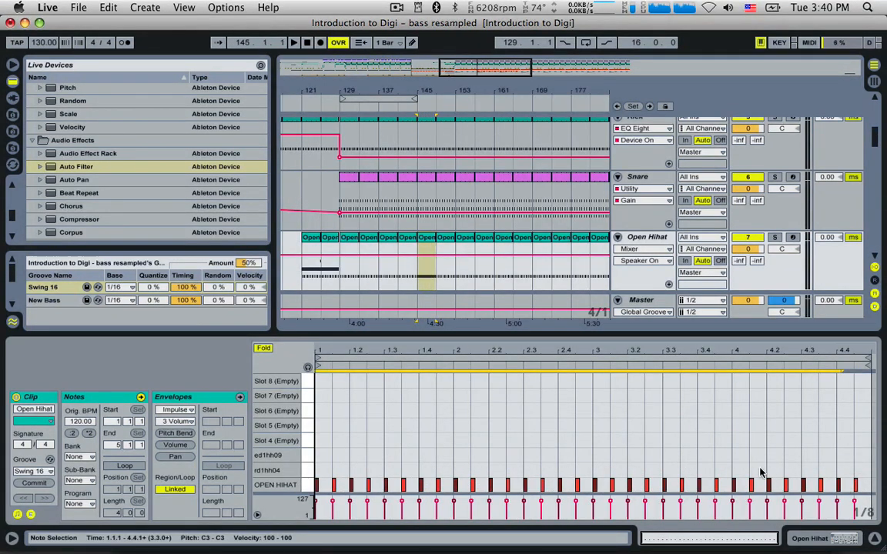
key("space")
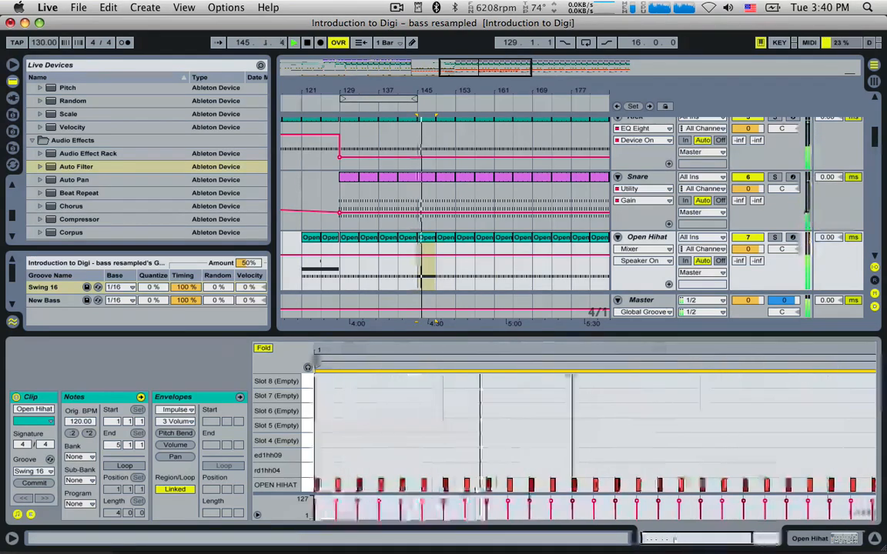
Lower the on-beat hi-hat hits' velocity to 48, fill the remaining sixteenths with hits at velocity 45 and audition the pattern.
left_click_drag(683, 536, 683, 542)
key("space")
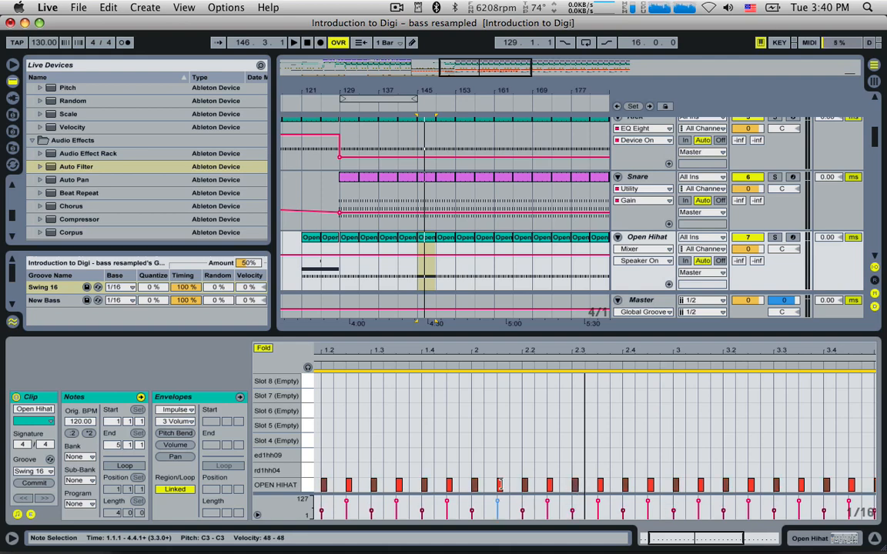
left_click(459, 488)
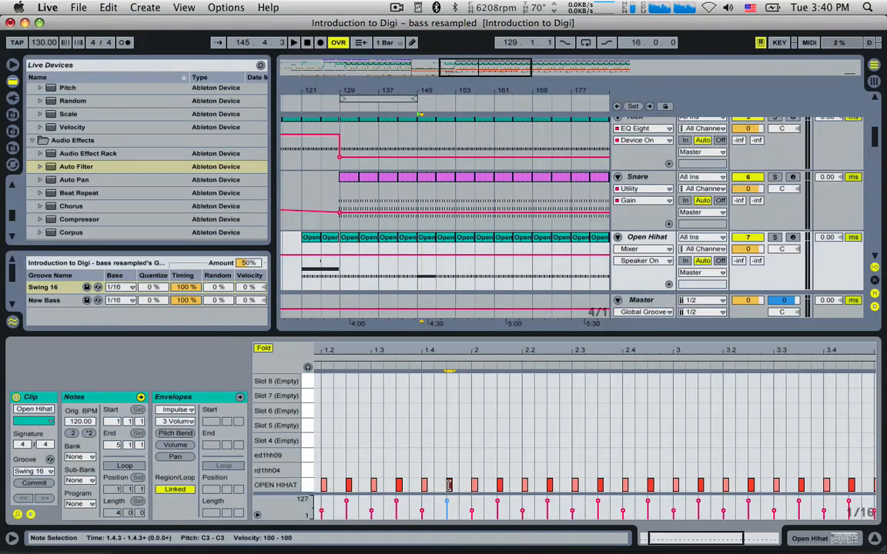
key("super+a")
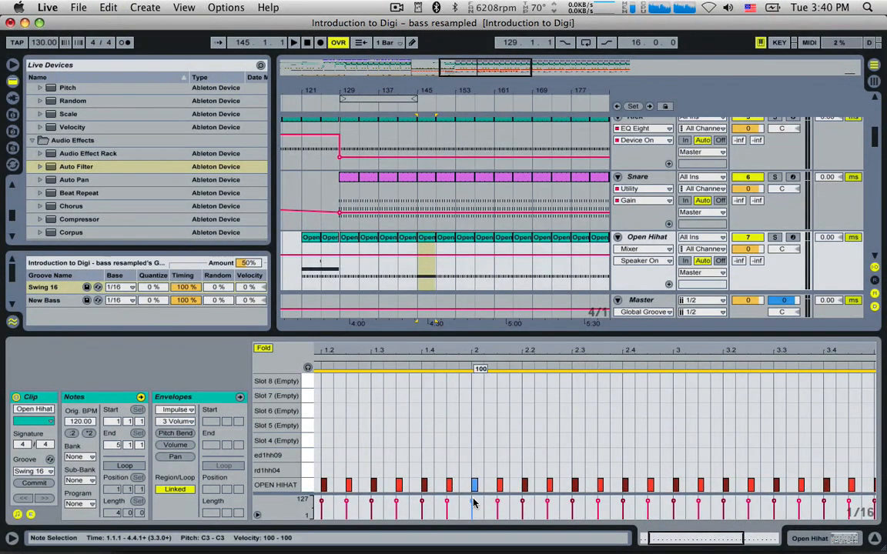
left_click_drag(474, 502, 505, 492)
key("space")
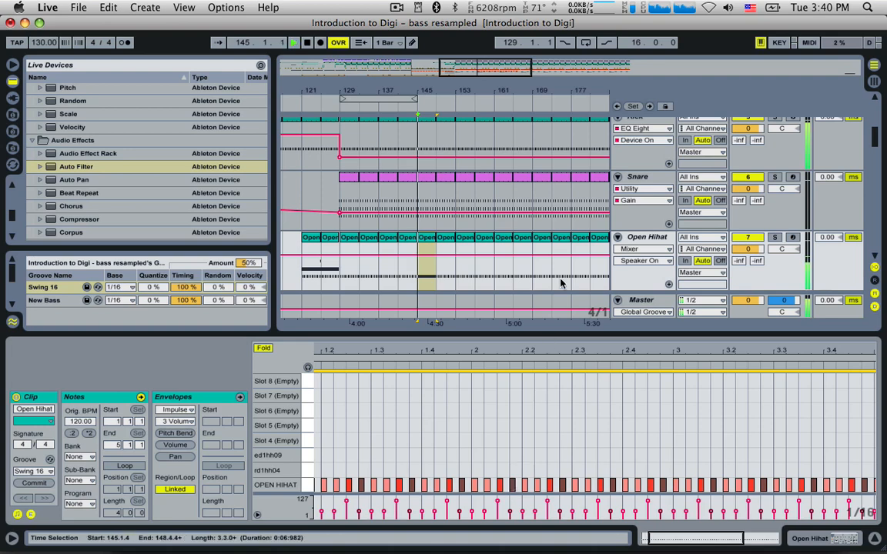
left_click(775, 238)
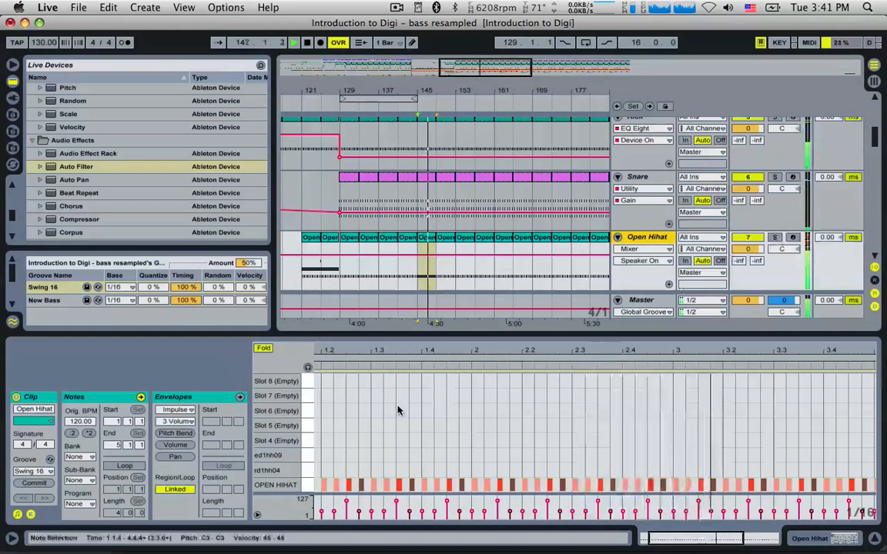
double_click(696, 538)
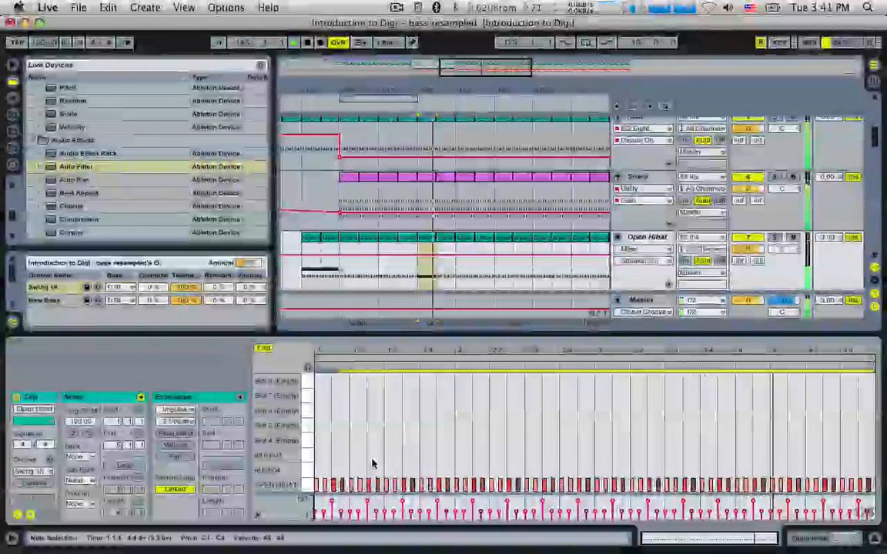
Turn on looping for the Open Hihat clip and set its loop length to one bar.
left_click(122, 466)
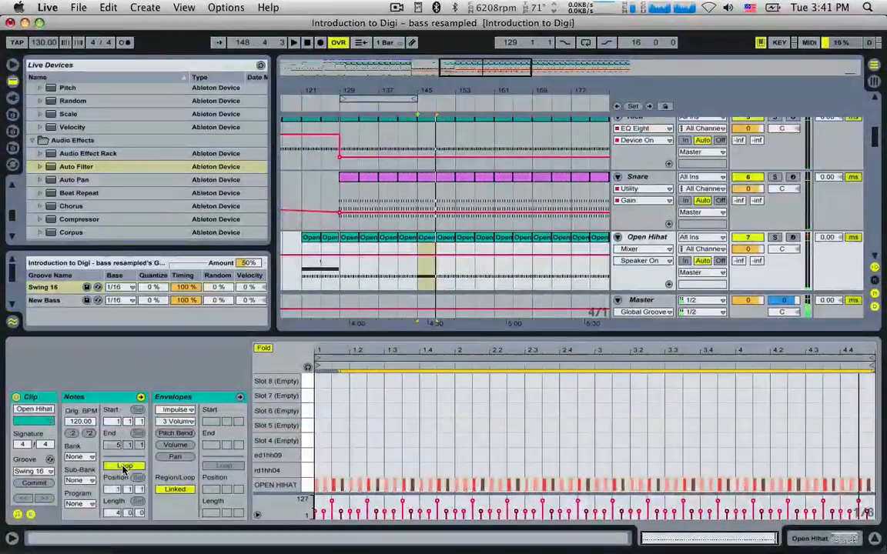
left_click_drag(115, 515, 115, 534)
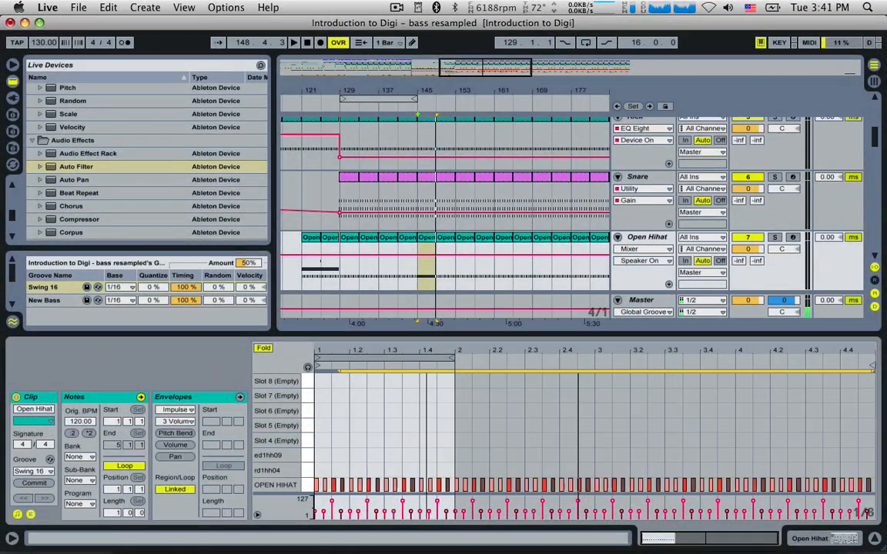
left_click_drag(653, 534, 650, 537)
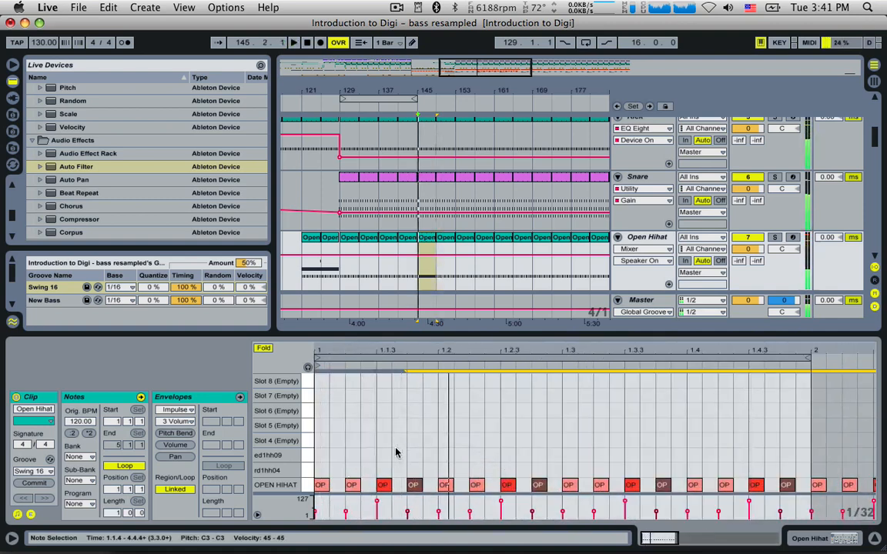
Move the open hi-hat hits at 1.1.3, 1.2.3, 1.3.3 and 1.4.3 to the ed1hh09 slot during playback.
left_click_drag(385, 483, 385, 462)
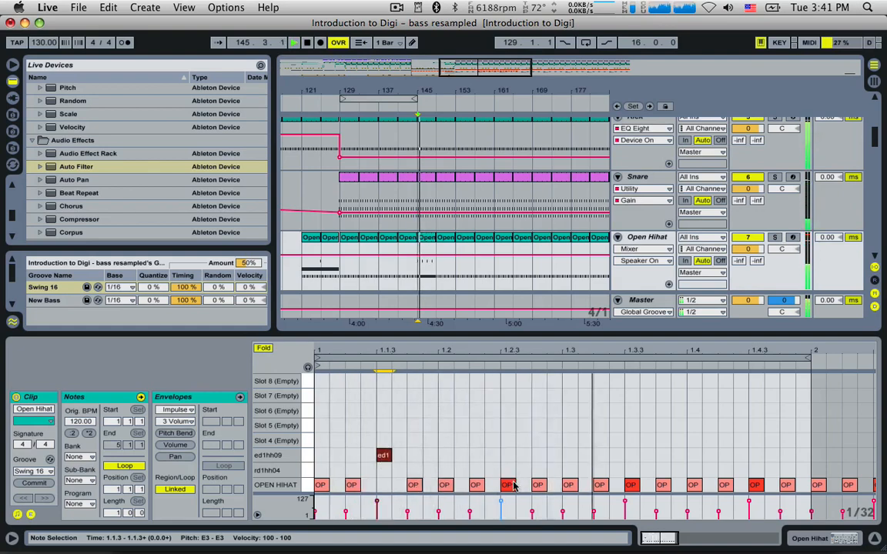
left_click(631, 485)
left_click_drag(631, 485, 631, 455)
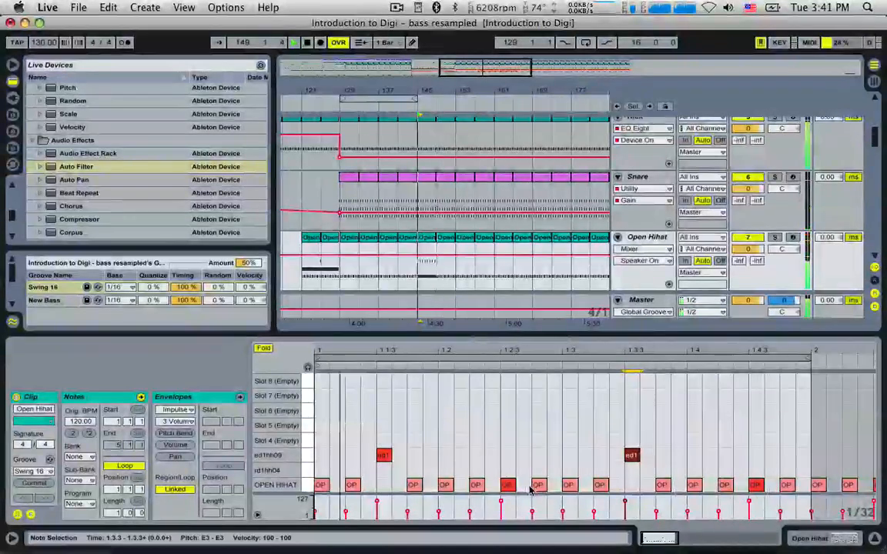
left_click_drag(508, 485, 507, 456)
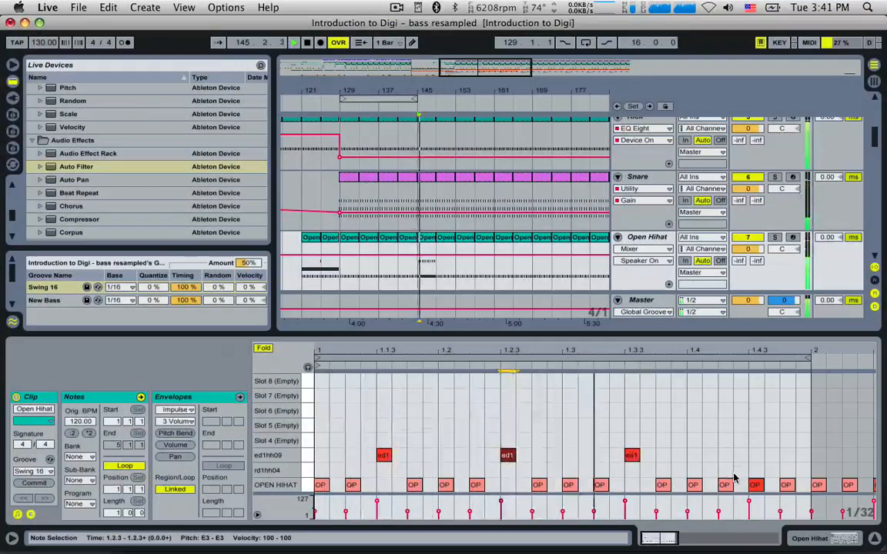
left_click_drag(754, 485, 755, 456)
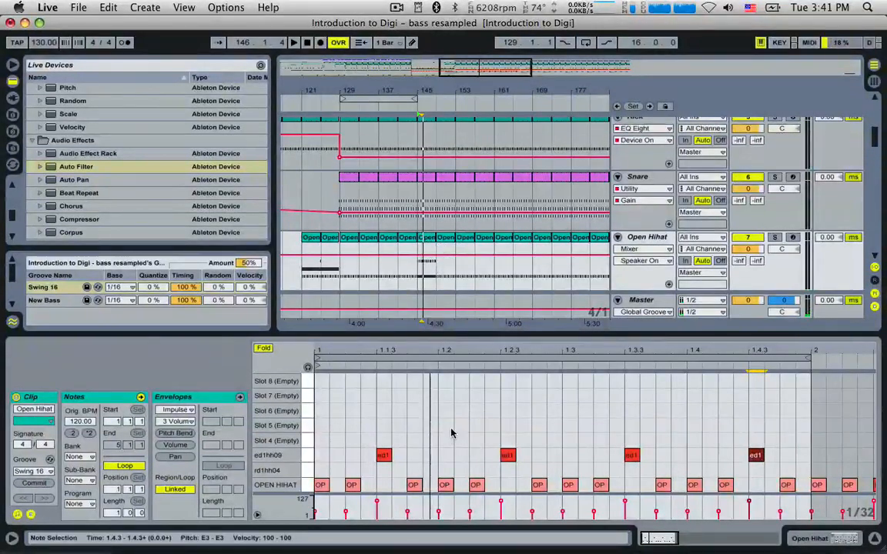
left_click(377, 461)
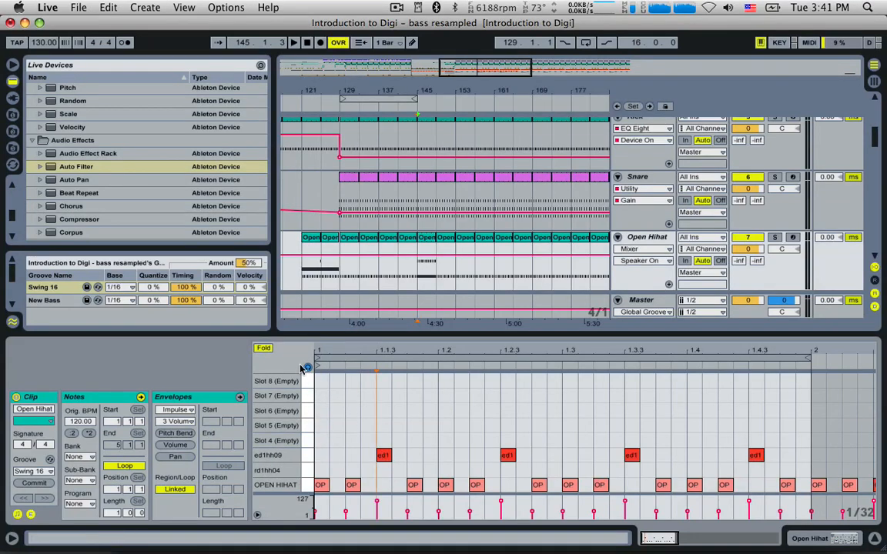
Show the clip's Impulse 3 Envelope Decay envelope, lower it over the whole first bar and audition the change.
left_click(193, 412)
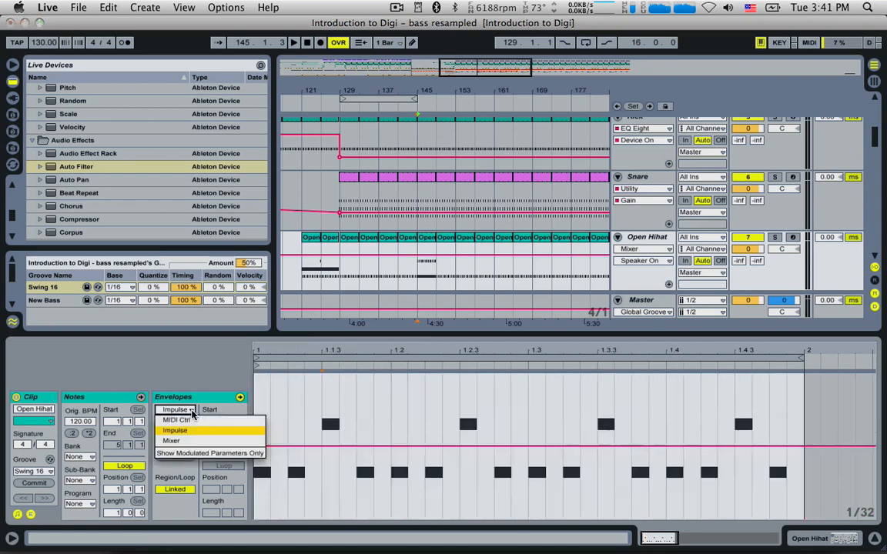
left_click(186, 431)
left_click(130, 400)
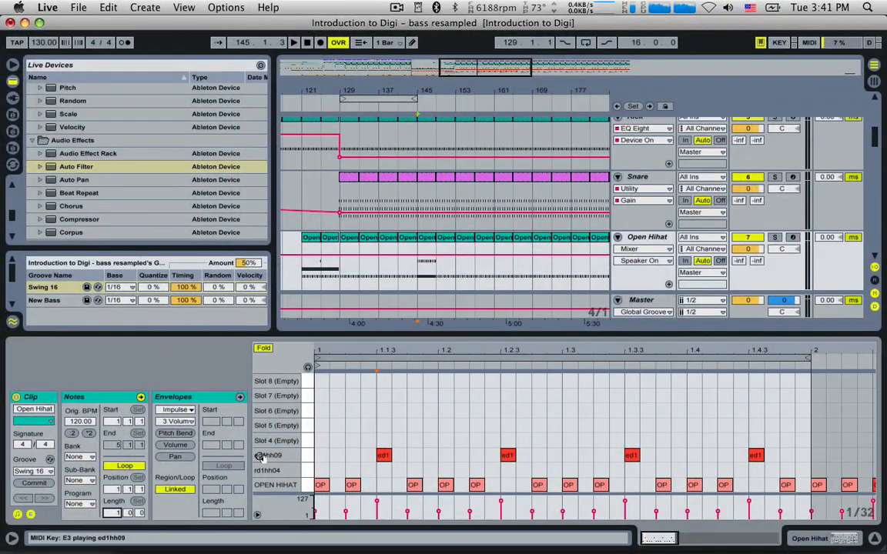
left_click(187, 423)
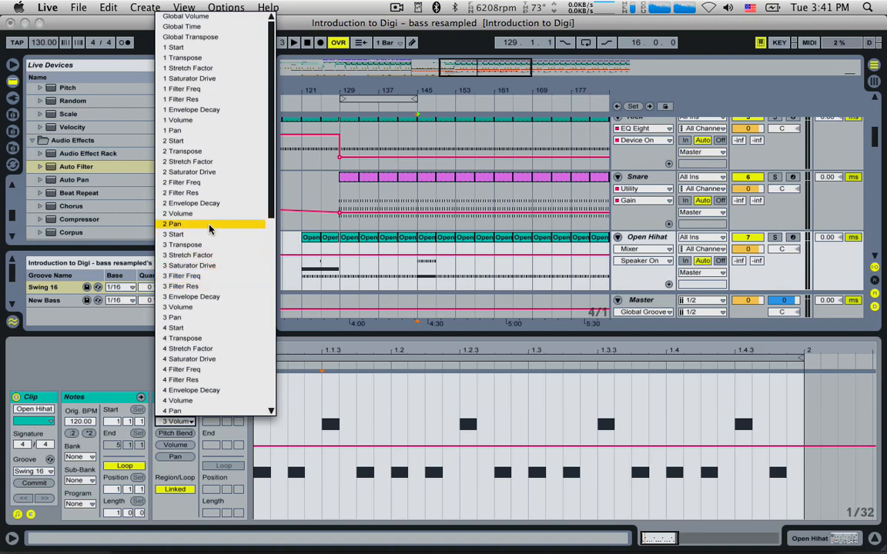
left_click(206, 297)
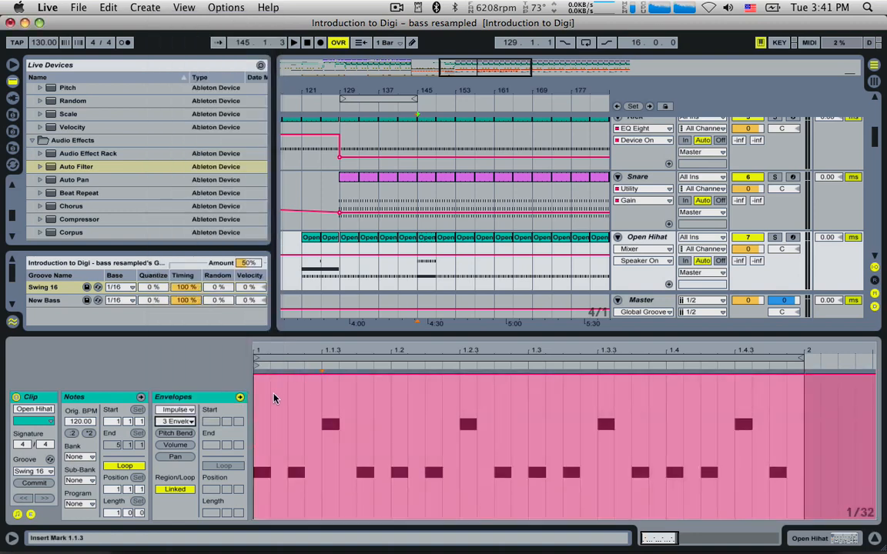
left_click_drag(256, 396, 799, 404)
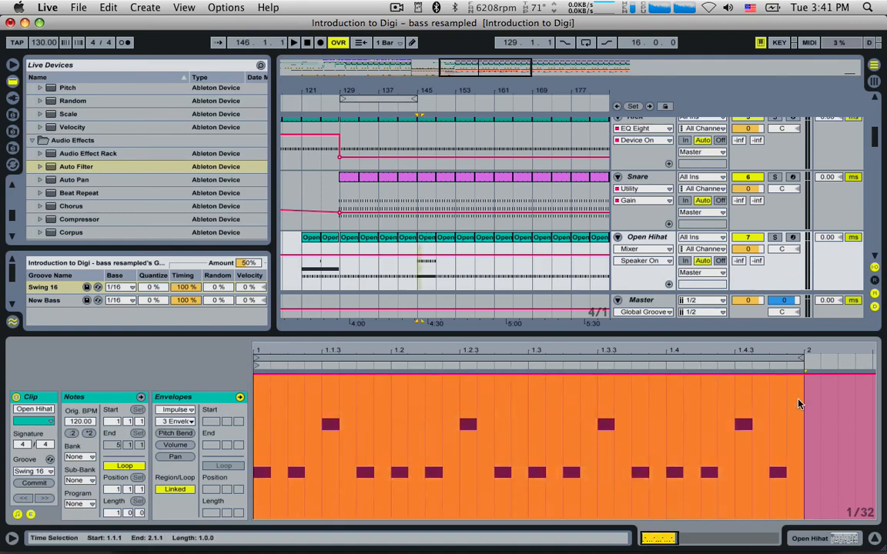
left_click_drag(693, 375, 696, 433)
key("space")
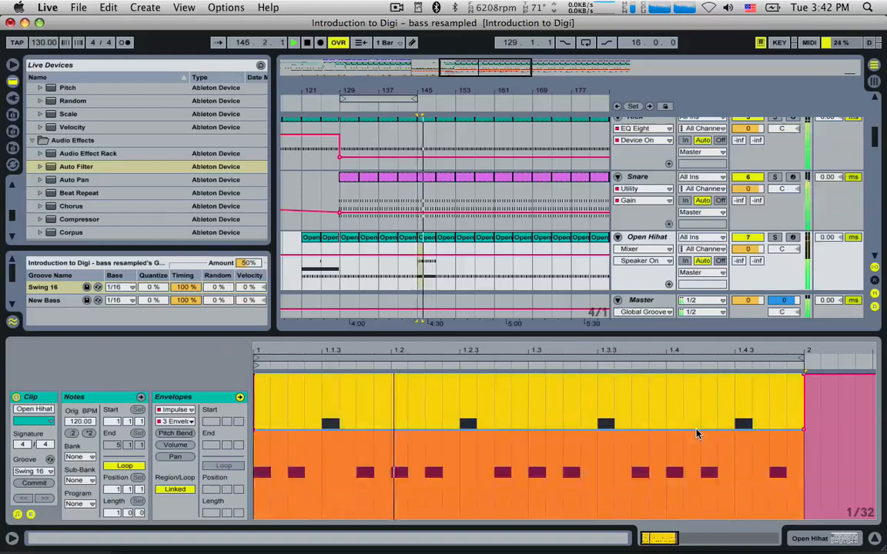
left_click(426, 241)
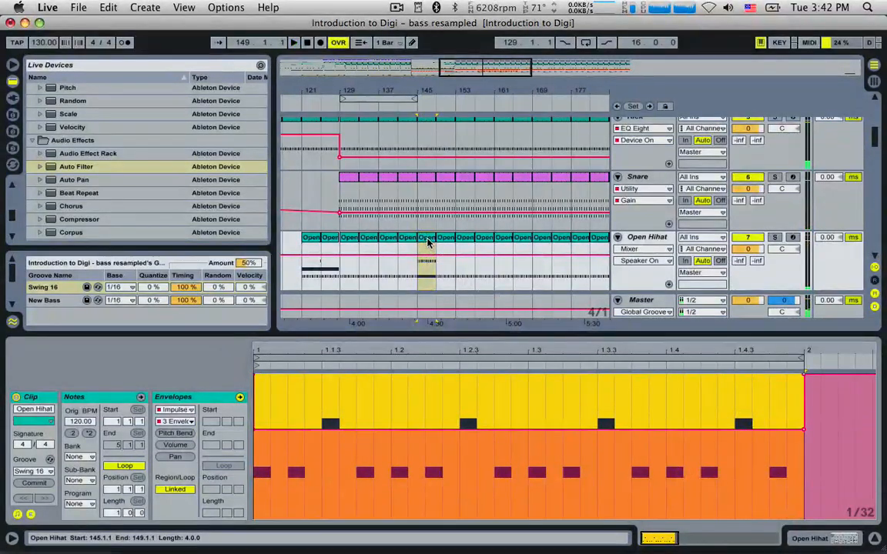
key("space")
Return to the clip's notes, select the OPEN HIHAT hits in bar 1, raise their velocity slightly and start playback.
left_click(94, 400)
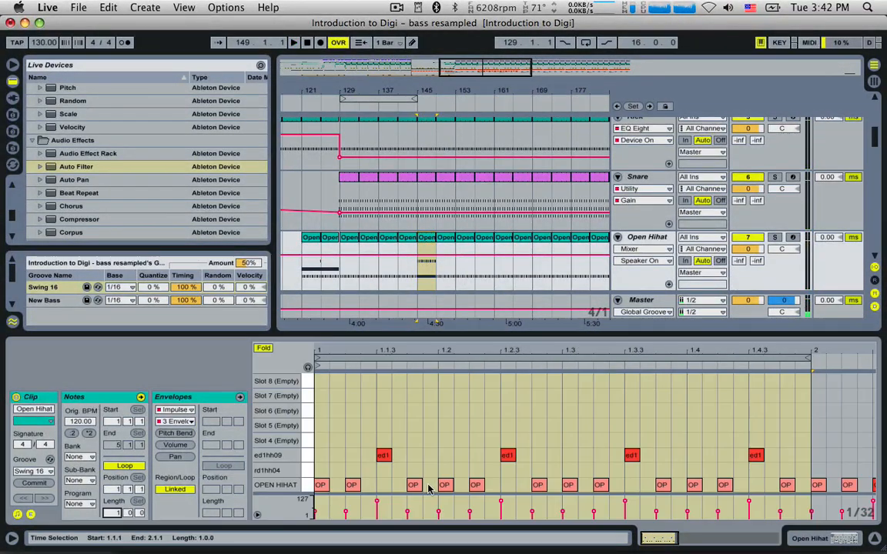
double_click(322, 474)
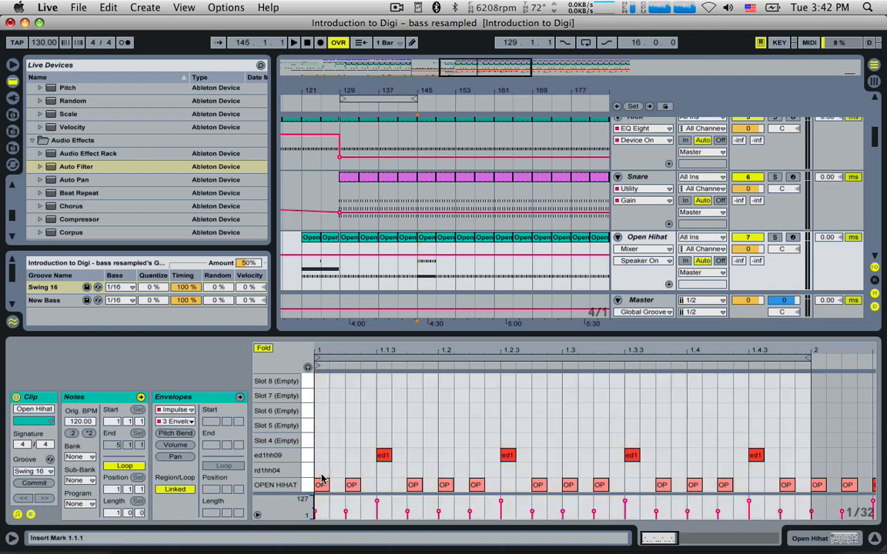
double_click(325, 473)
left_click_drag(323, 474, 779, 505)
key("space")
Lower the velocity of the second sixteenth hit in each beat, setting the one at 1.3.2 to 52, and audition the groove.
left_click(458, 453)
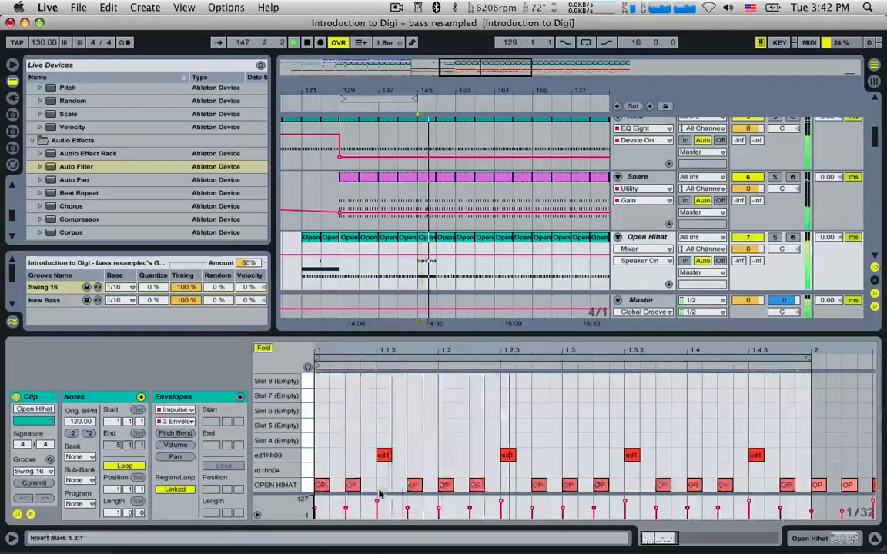
key("space")
left_click_drag(347, 509, 347, 515)
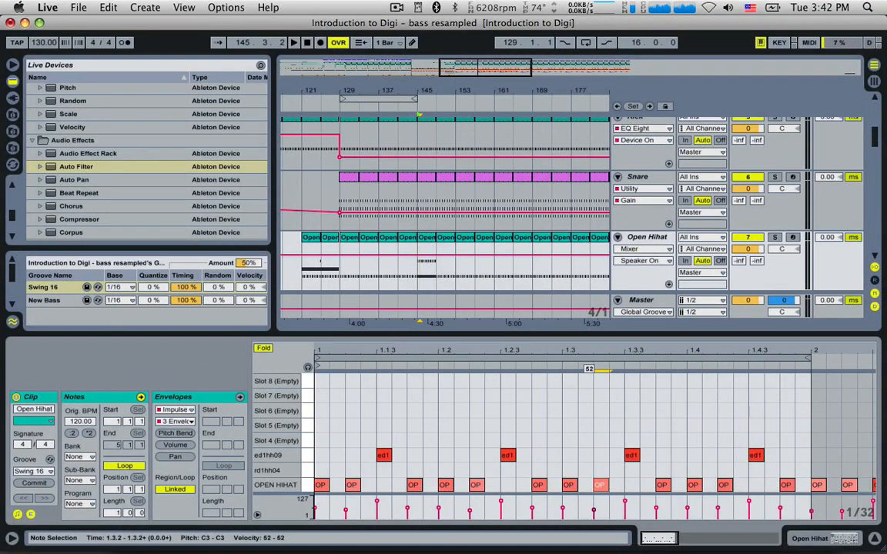
key("space")
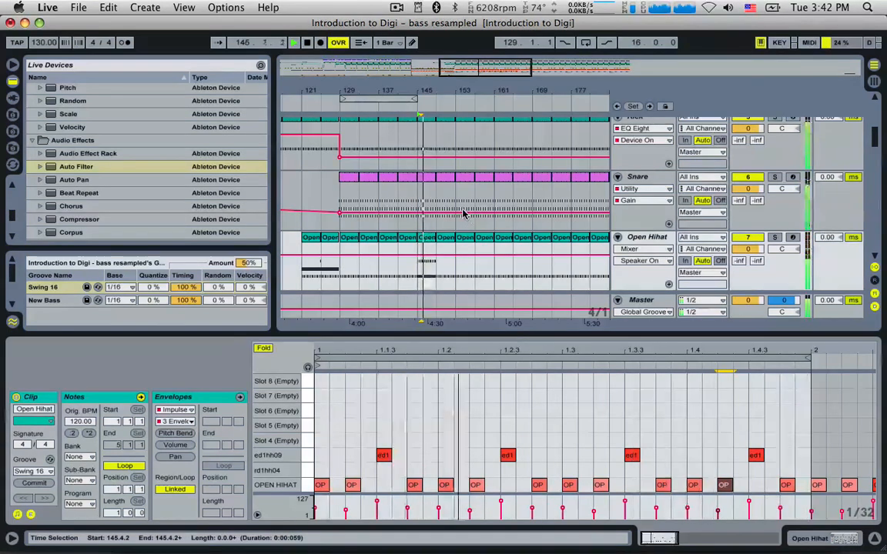
Extend the edited Open Hihat clip at bar 145 to bar 161 as one continuous clip.
left_click_drag(482, 76, 482, 61)
left_click(431, 238)
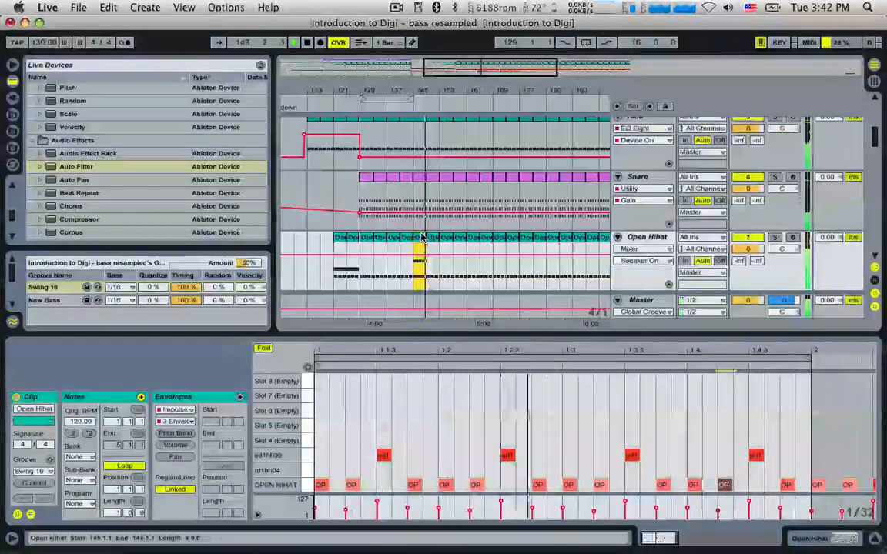
left_click(446, 238, "shift")
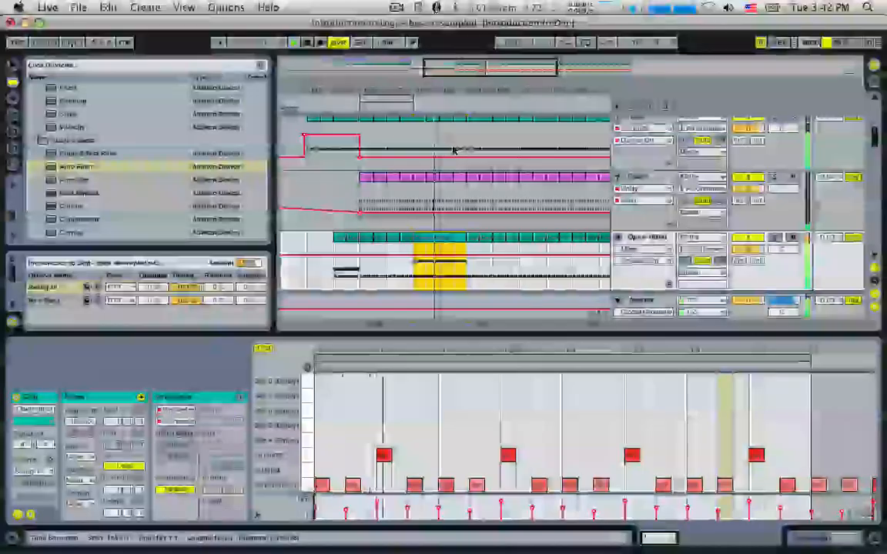
Move the 16-bar arrangement loop to start at bar 161 and select bars 161 to 177 across all tracks.
left_click(396, 103)
left_click_drag(396, 102, 497, 104)
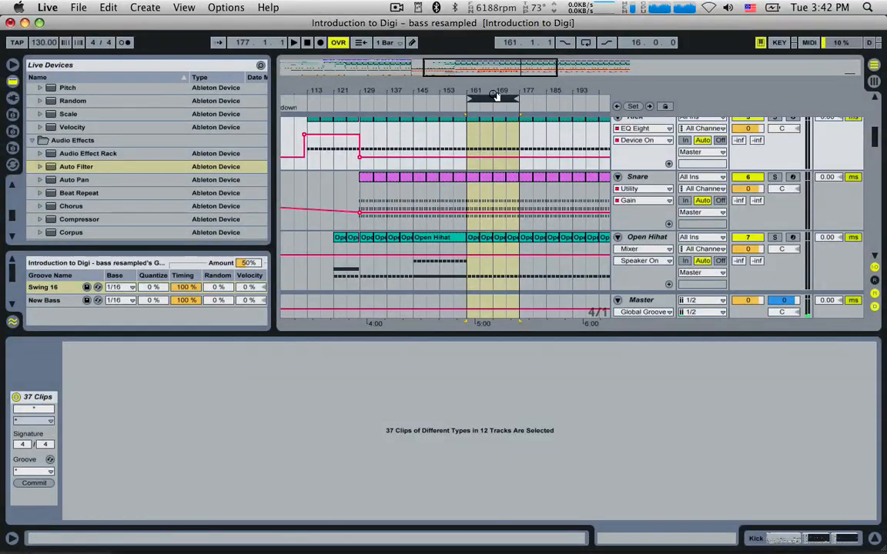
left_click_drag(493, 98, 472, 141)
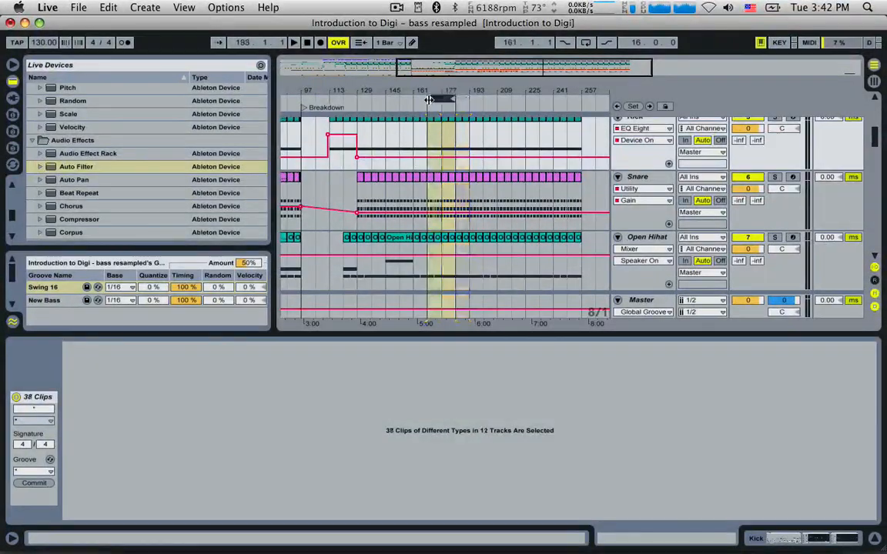
Start playback from bar 161 and extend the edited Open Hihat clip to end at bar 177.
left_click_drag(453, 77, 446, 137)
left_click(454, 146)
key("space")
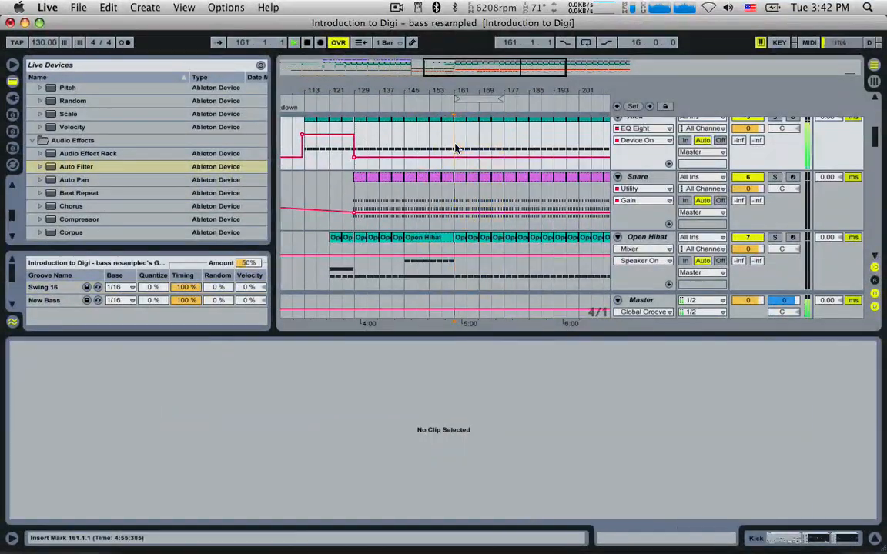
scroll(482, 190, "down", 5)
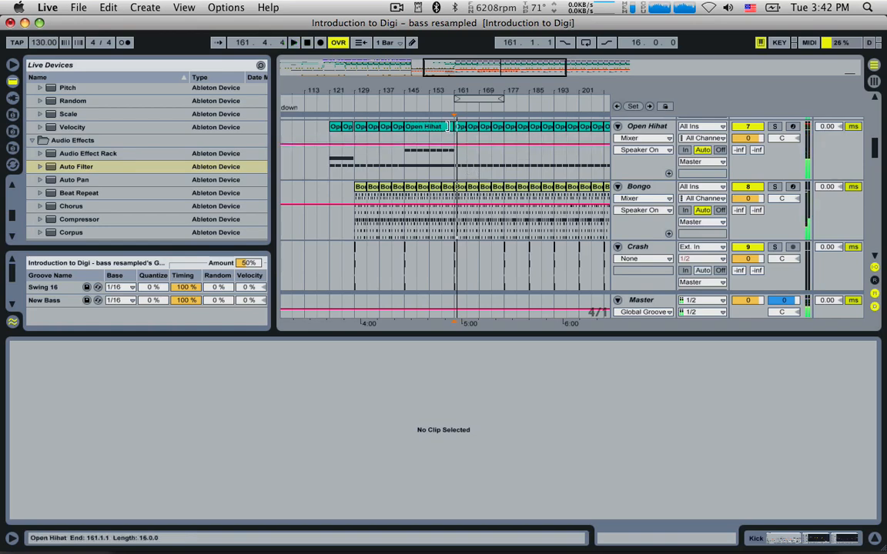
left_click_drag(449, 126, 502, 132)
scroll(477, 154, "down", 2)
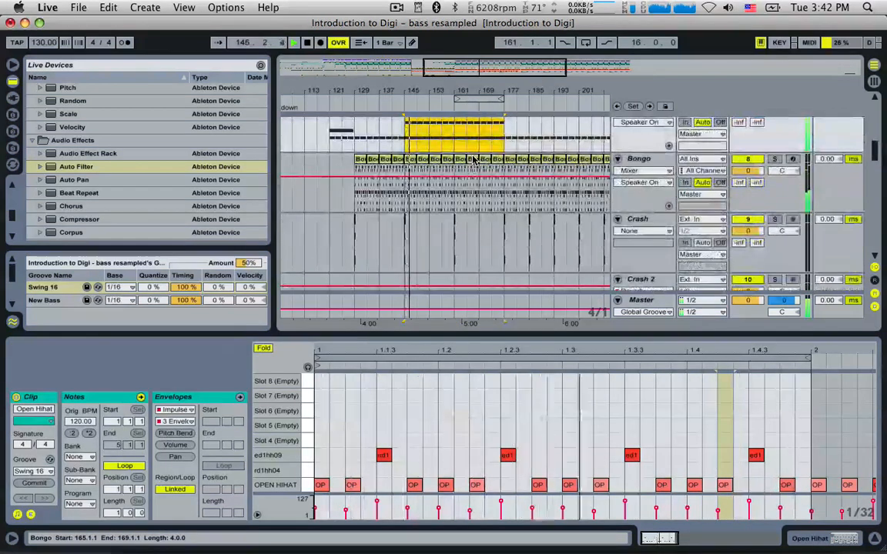
Stop playback, insert a new audio track below the resampled bass track and name it Tech Bass 2.
scroll(474, 159, "down", 1)
left_click_drag(474, 91, 474, 56)
scroll(468, 168, "up", 15)
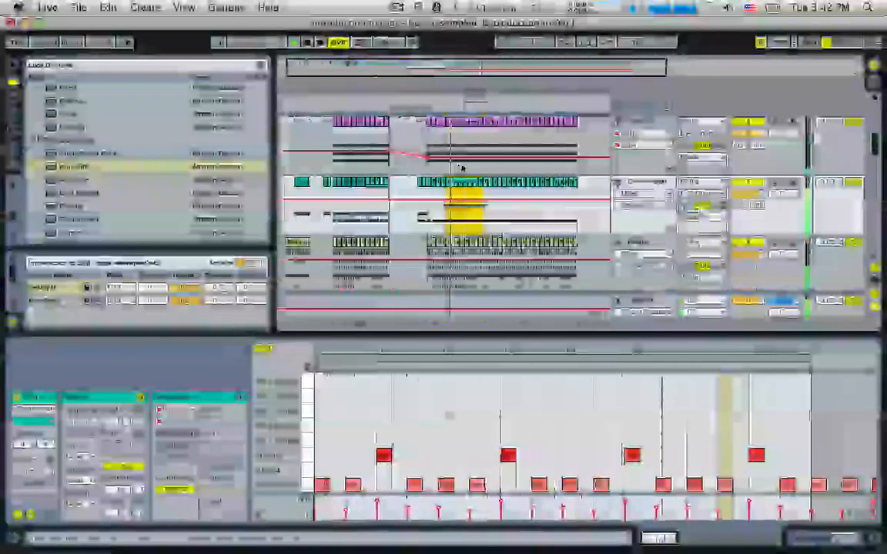
key("space")
left_click(469, 135)
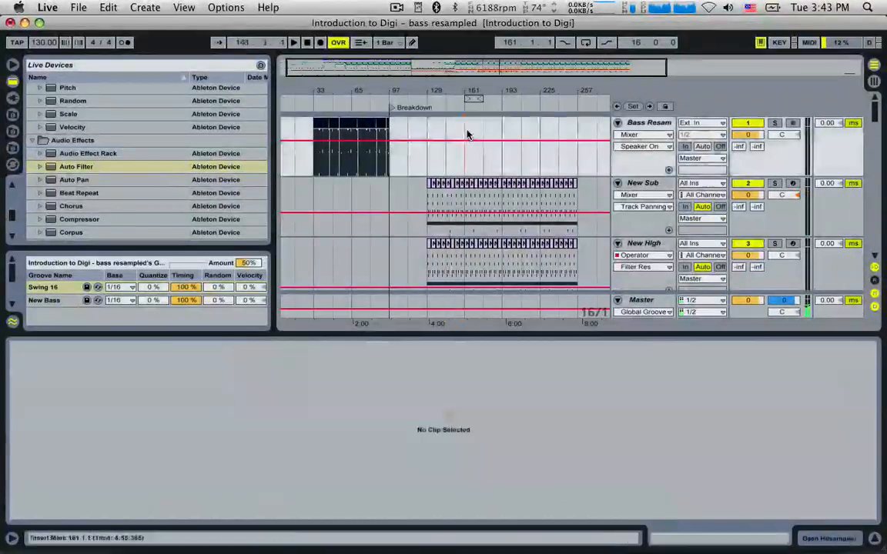
left_click_drag(313, 168, 351, 168)
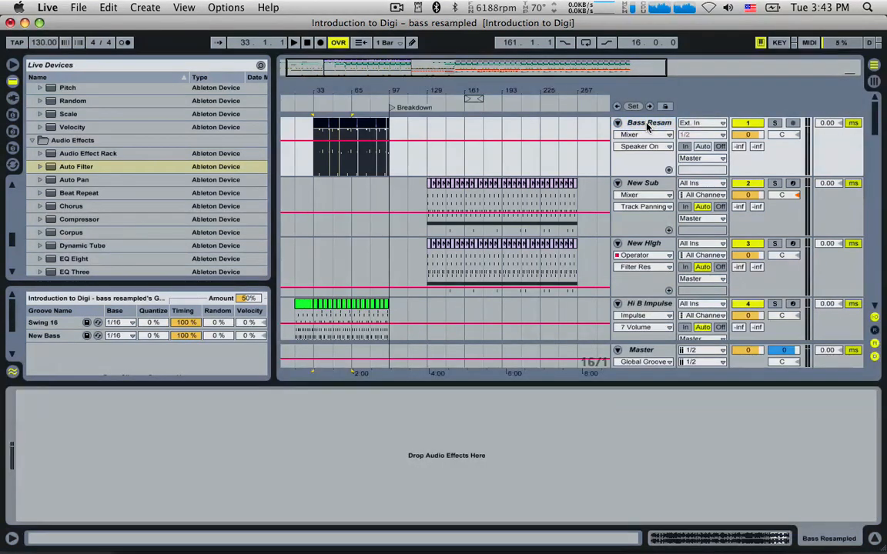
left_click(647, 127)
key("super+t")
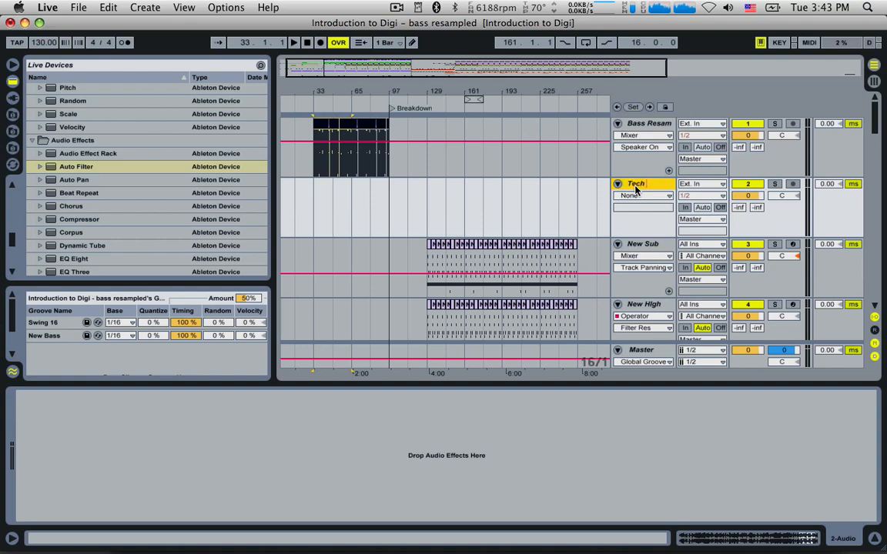
type("2")
key("Return")
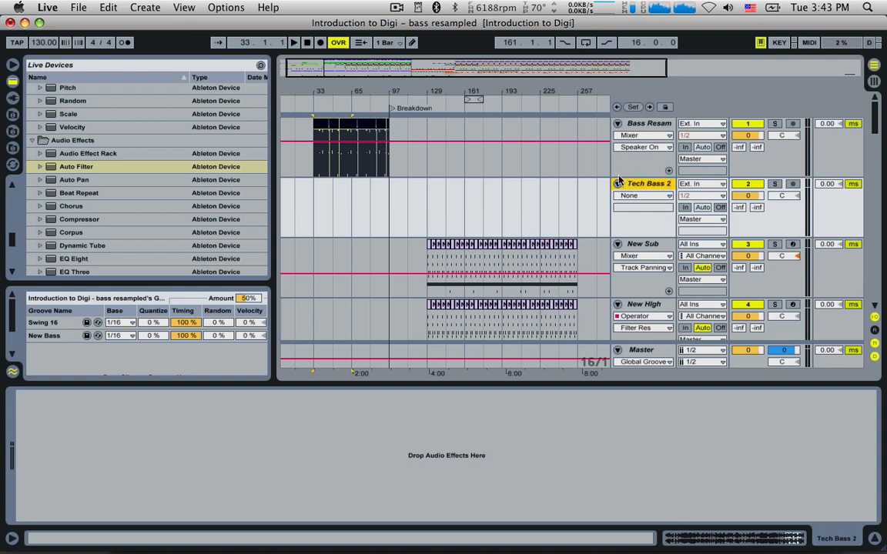
Copy bars 33 to 49 of the resampled bass to bar 161 on Tech Bass 2 and play the result.
left_click(339, 163)
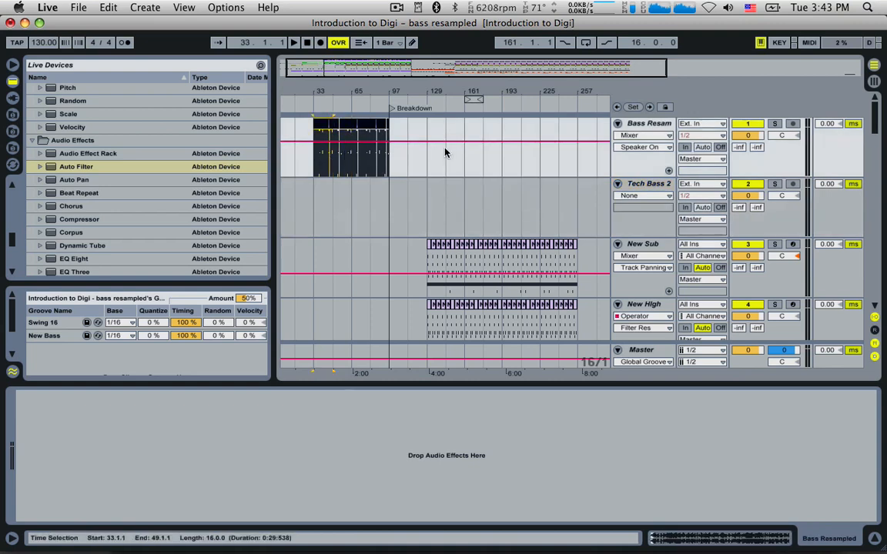
left_click(464, 189)
key("super+v")
key("space")
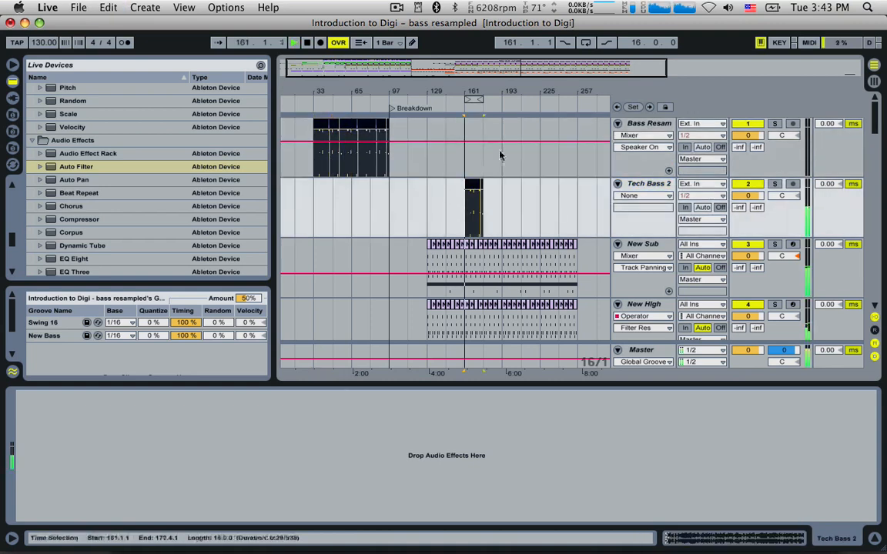
left_click_drag(490, 63, 527, 130)
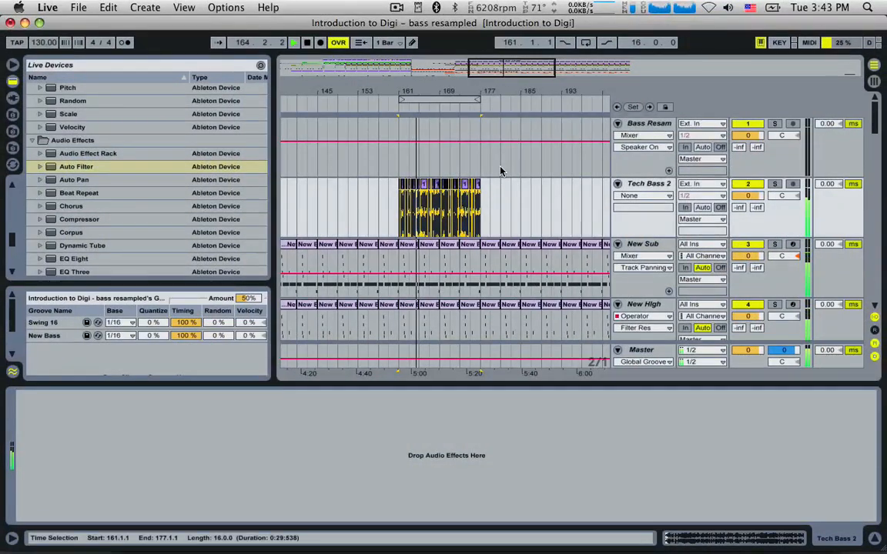
Solo Tech Bass 2, stop playback and add an EQ Eight to the track.
left_click(774, 185)
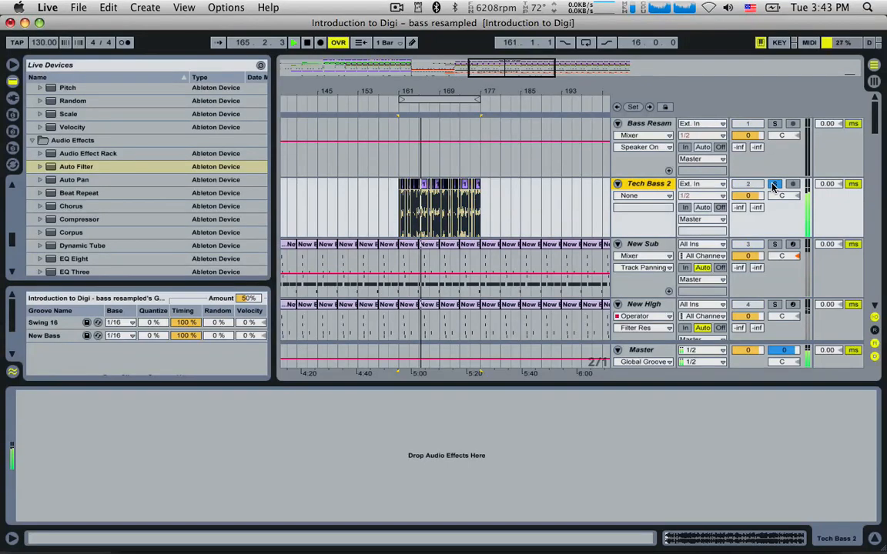
key("space")
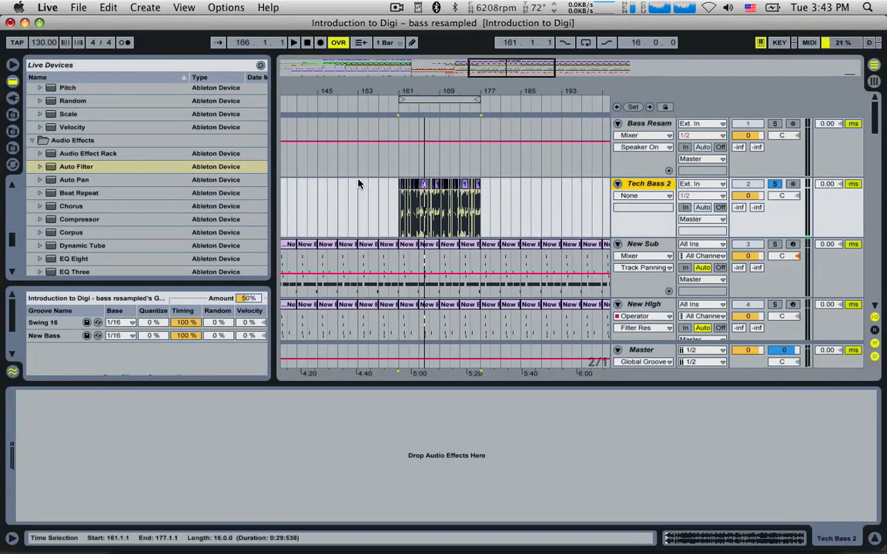
scroll(98, 228, "down", 4)
left_click(85, 172)
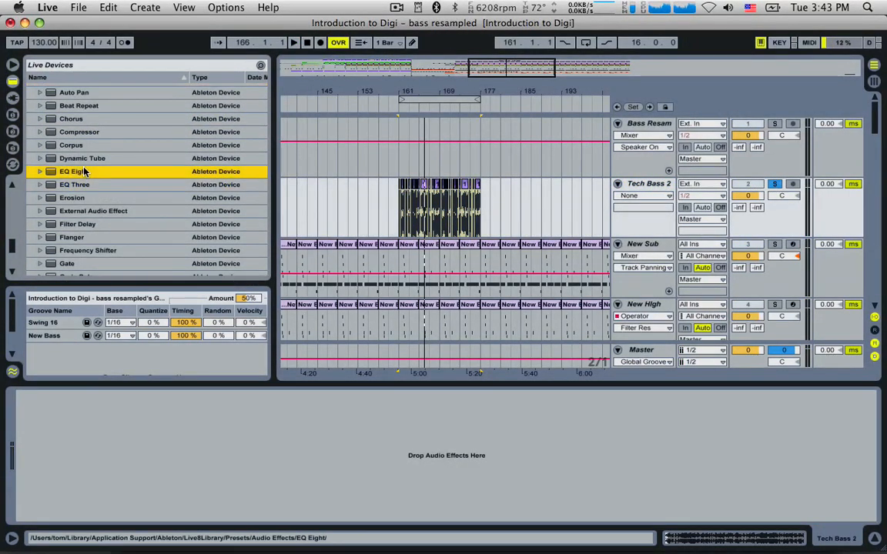
left_click_drag(258, 357, 293, 419)
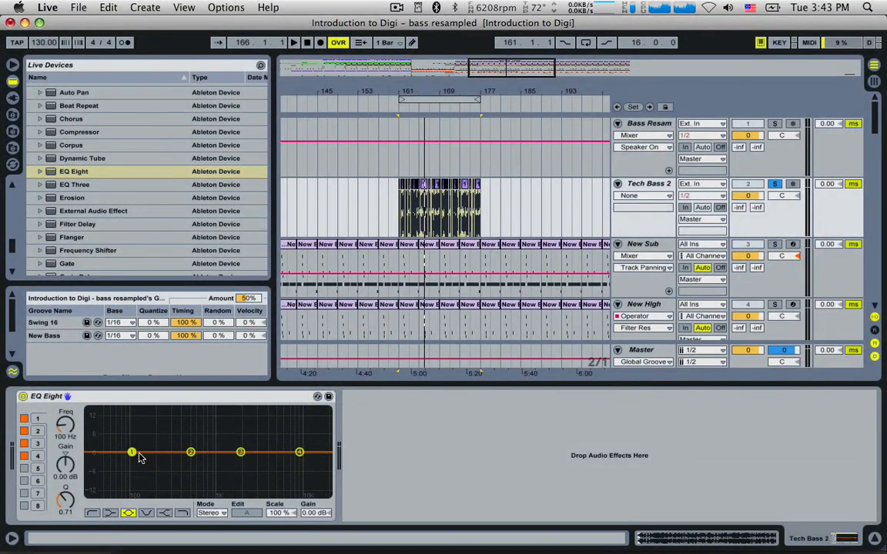
Make EQ Eight band 1 a low cut at about 296 Hz while listening to Tech Bass 2.
left_click(93, 512)
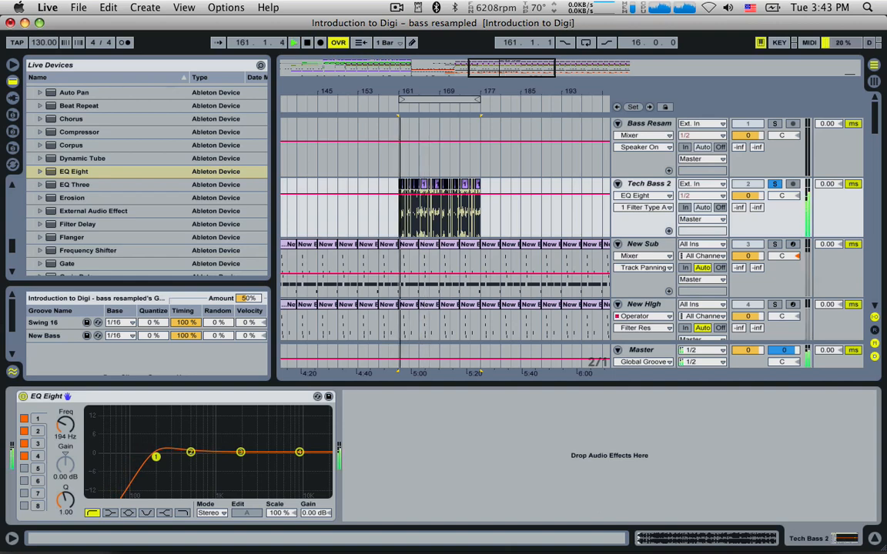
left_click_drag(156, 456, 170, 454)
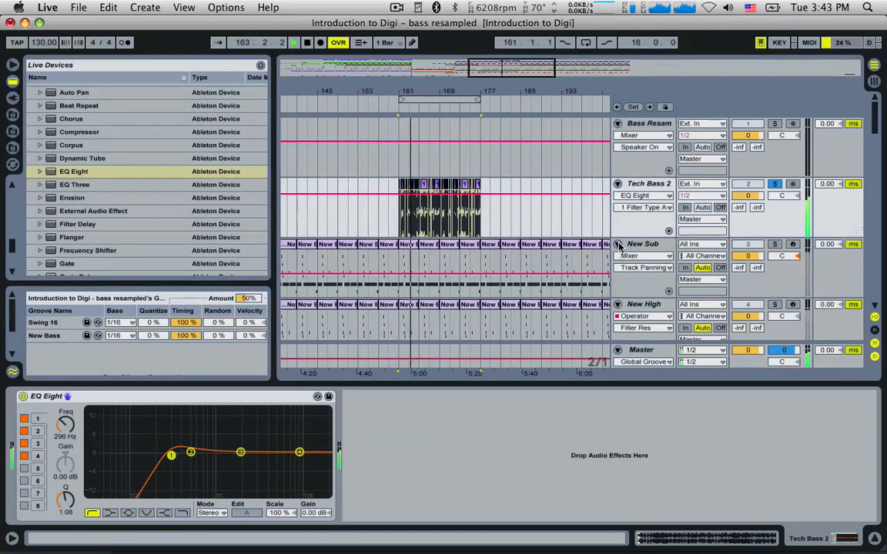
key("space")
Solo New Sub and New High alongside Tech Bass 2, and delete the New High clips between bars 161 and 177.
left_click(775, 244, "super")
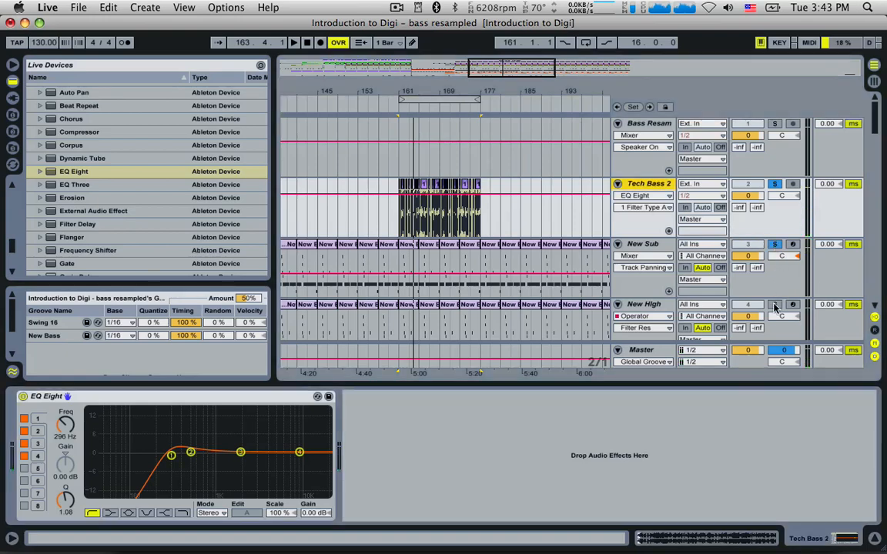
scroll(570, 244, "down", 3)
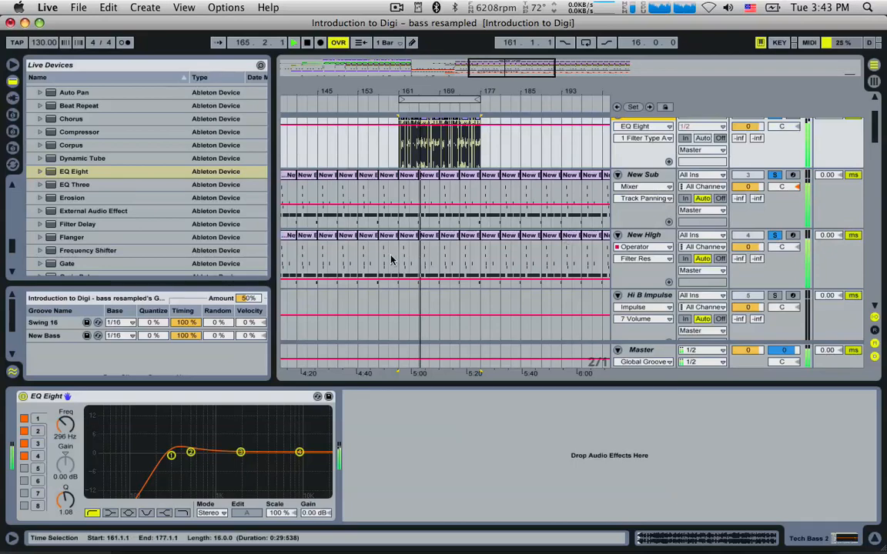
left_click_drag(401, 258, 480, 254)
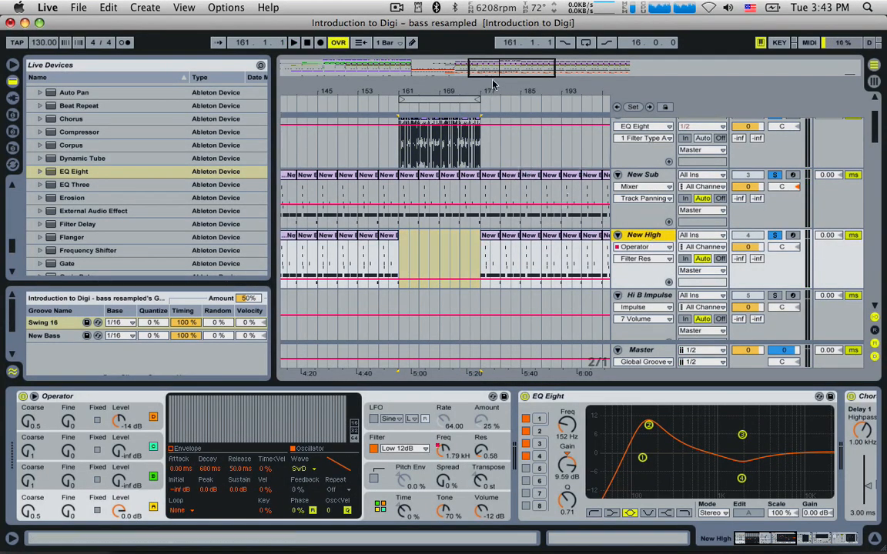
Turn off all track solos and play the full mix from bar 161.
left_click_drag(502, 68, 502, 54)
left_click(400, 199)
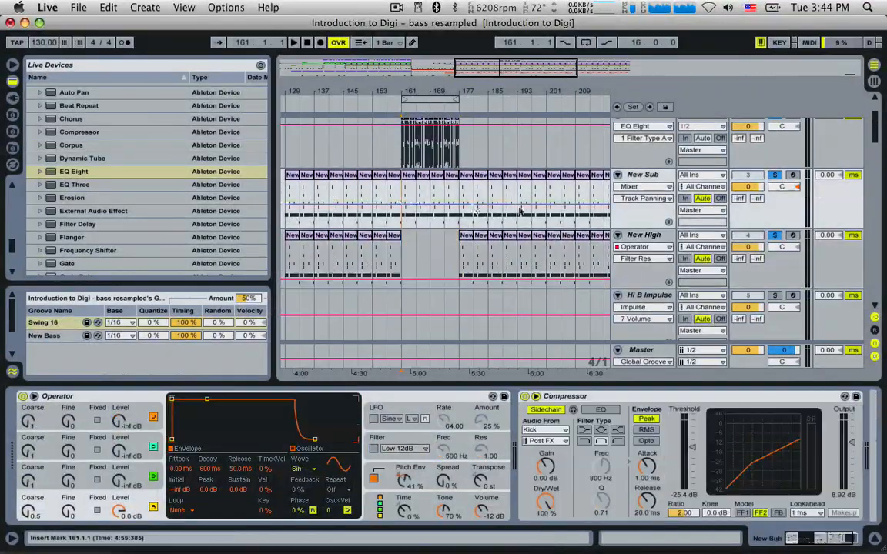
left_click(774, 176)
key("space")
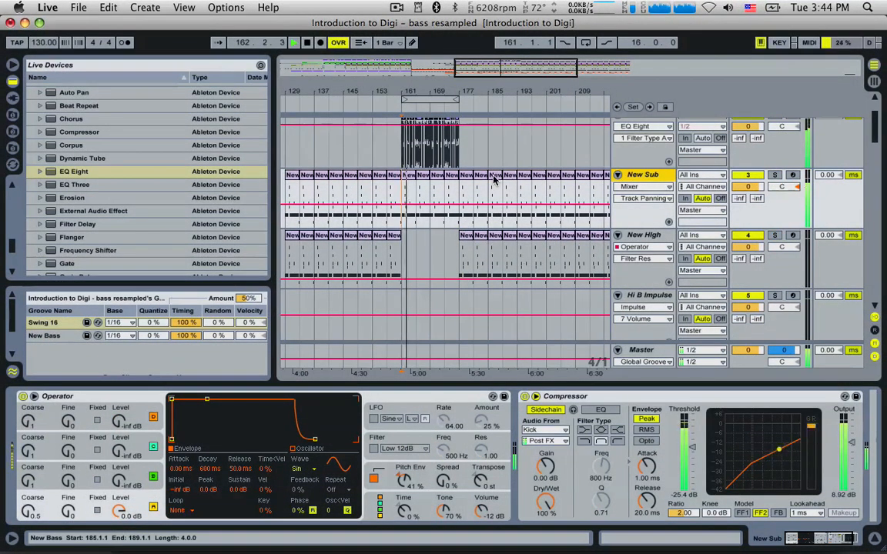
scroll(493, 180, "up", 3)
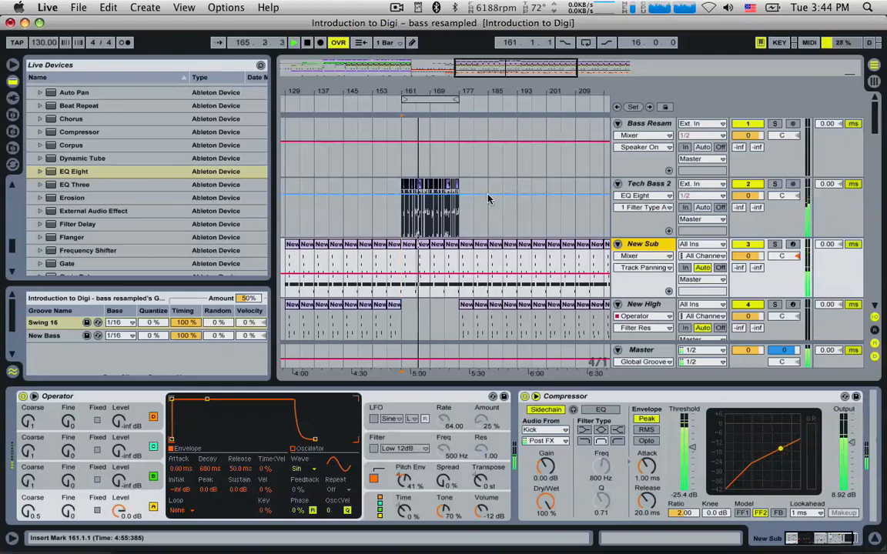
Automate the main Synth's Utility gain down to about -5.3 dB between bars 161 and 177 and audition it.
scroll(487, 199, "down", 12)
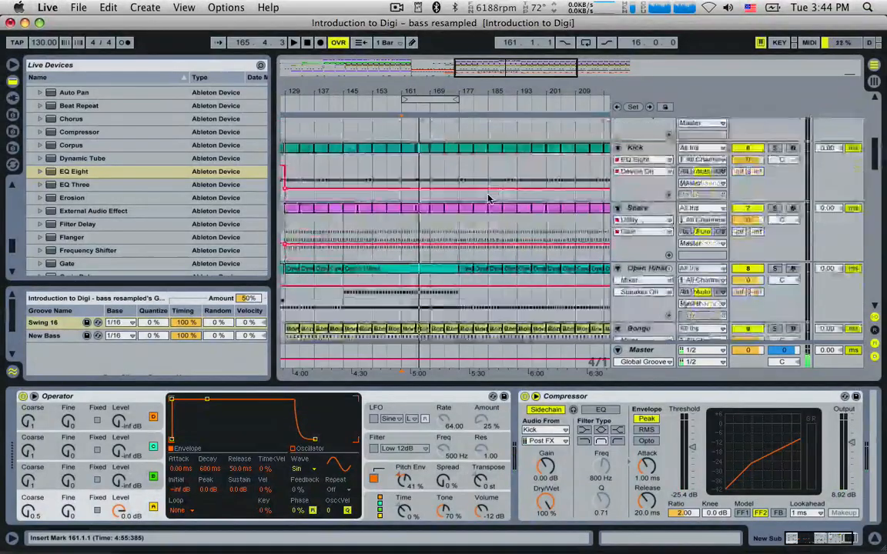
scroll(485, 200, "down", 10)
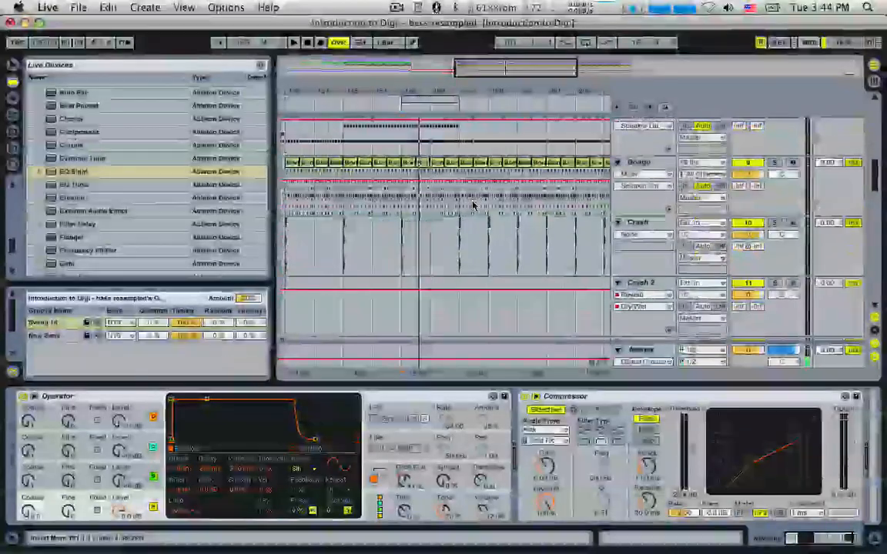
scroll(472, 204, "down", 10)
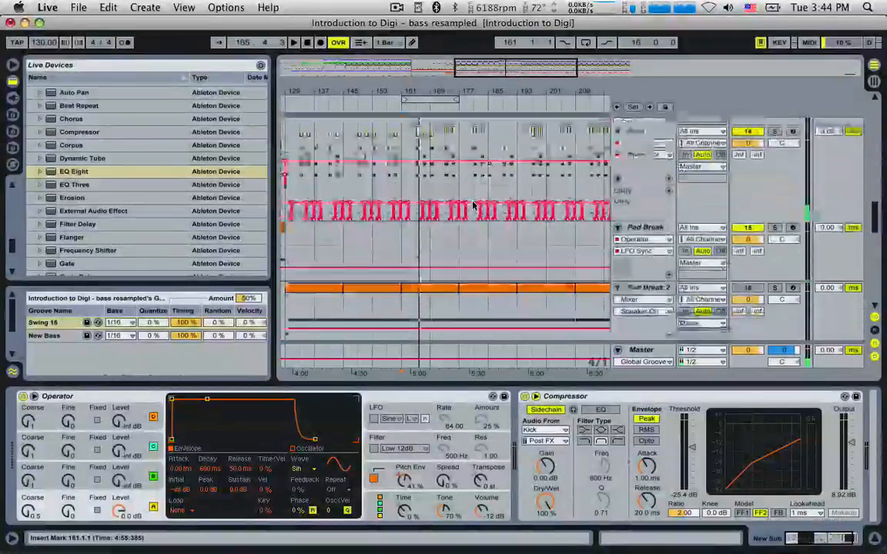
scroll(473, 205, "down", 5)
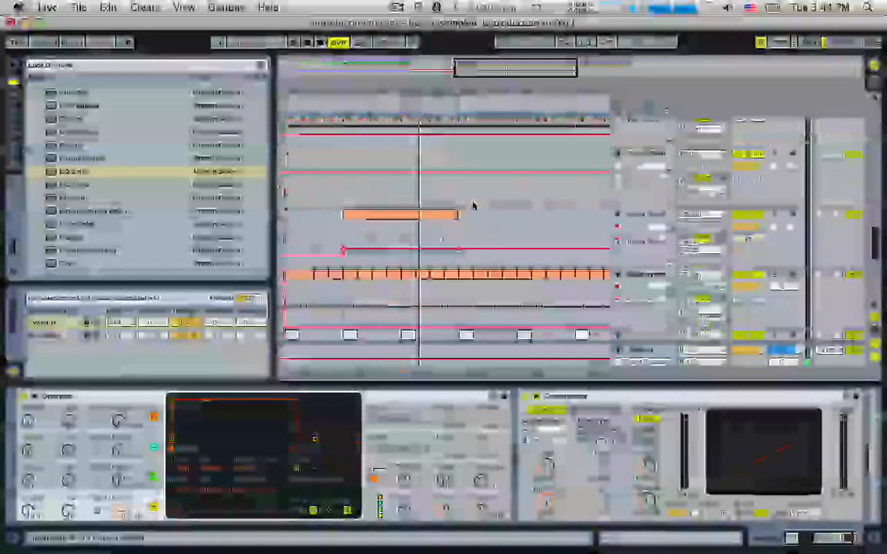
left_click(406, 233)
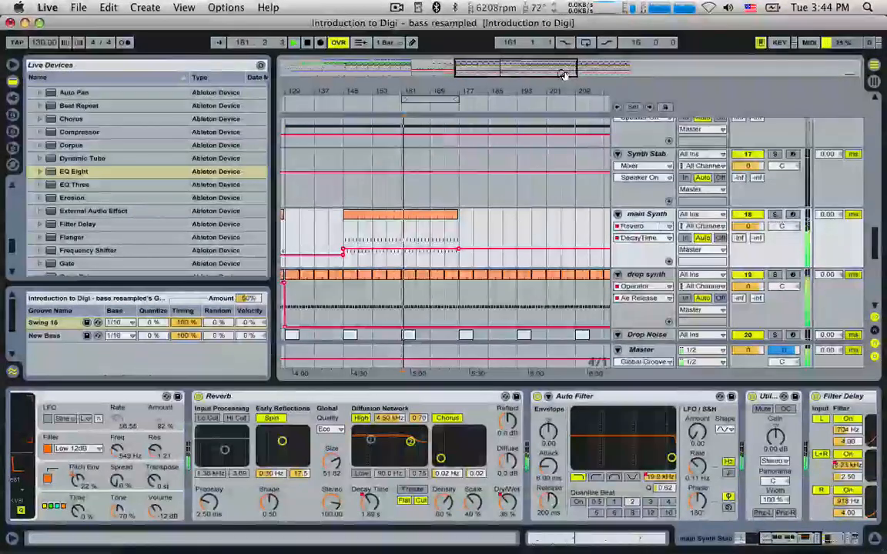
mouse_move(562, 72)
left_mouse_down()
mouse_move(563, 45)
mouse_move(562, 55)
left_mouse_up()
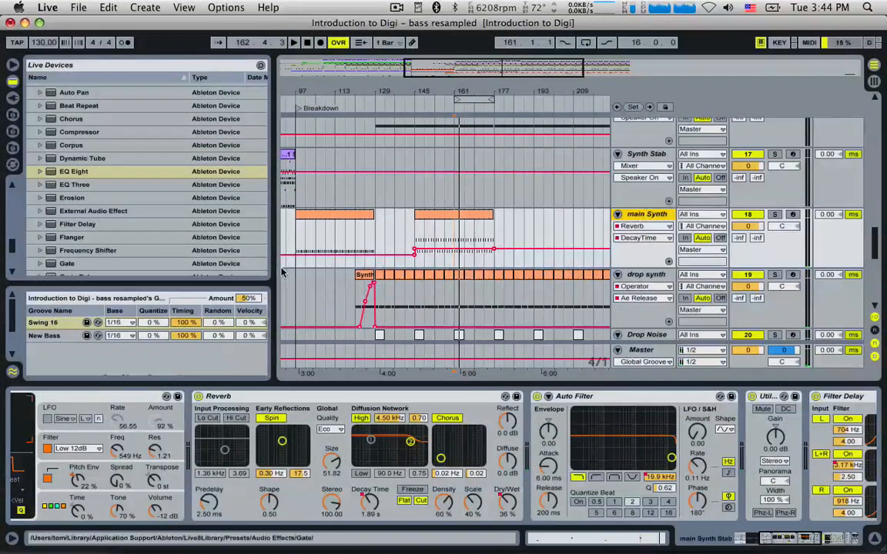
left_click(777, 445)
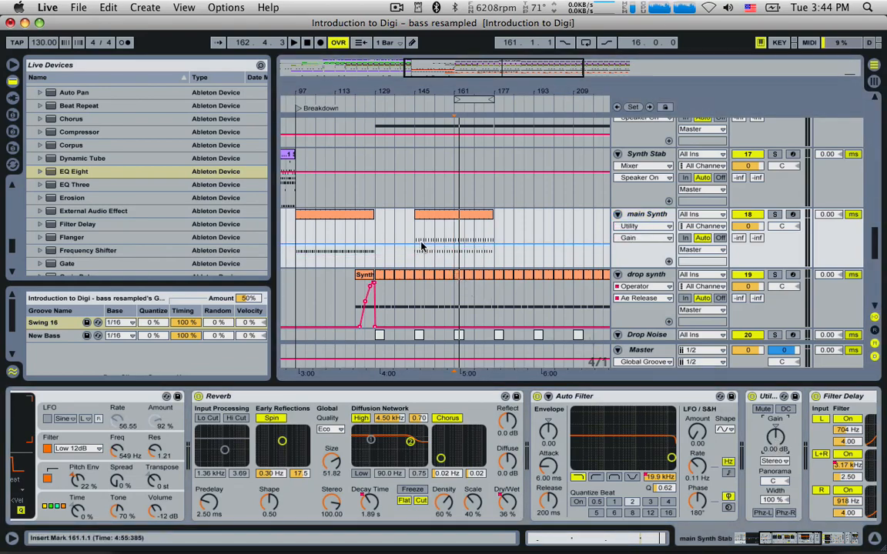
left_click_drag(454, 251, 497, 253)
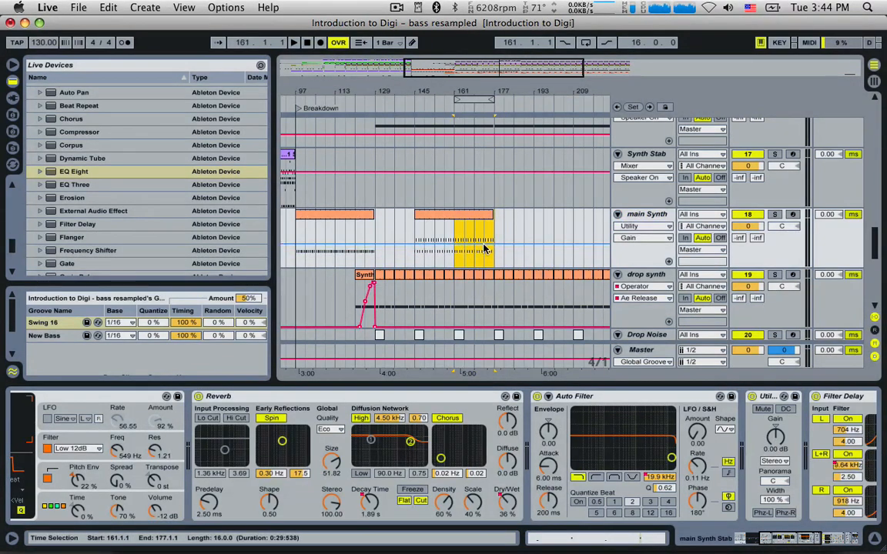
key("space")
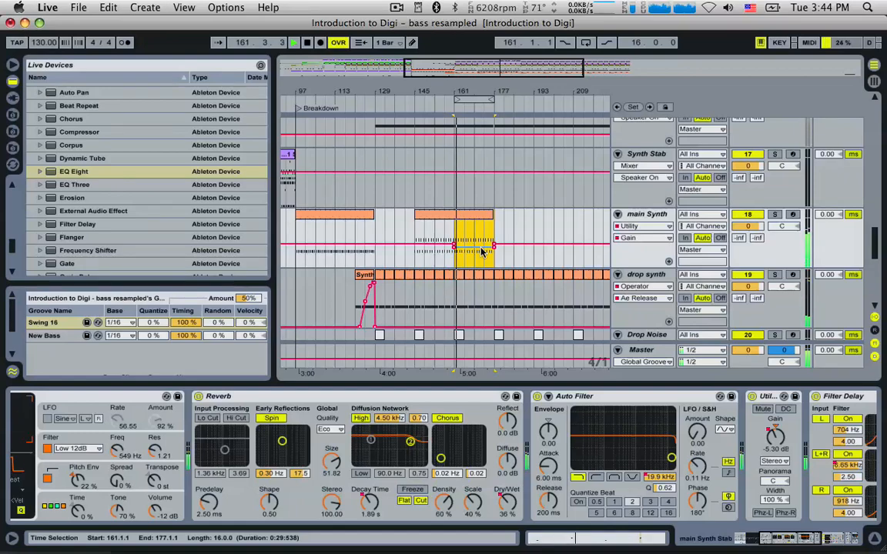
Show the drop synth's Utility gain automation and lower it between bars 161 and 177.
left_click(652, 282)
left_click(836, 542)
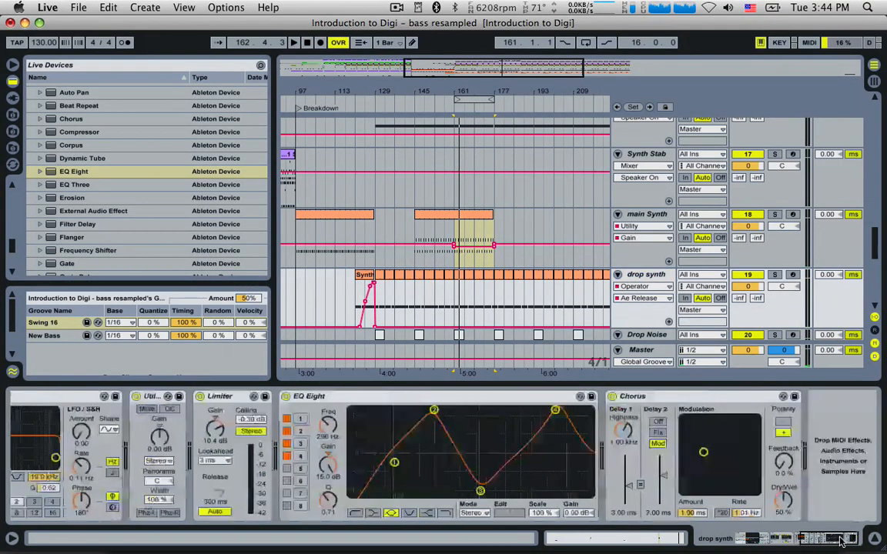
left_click(159, 433)
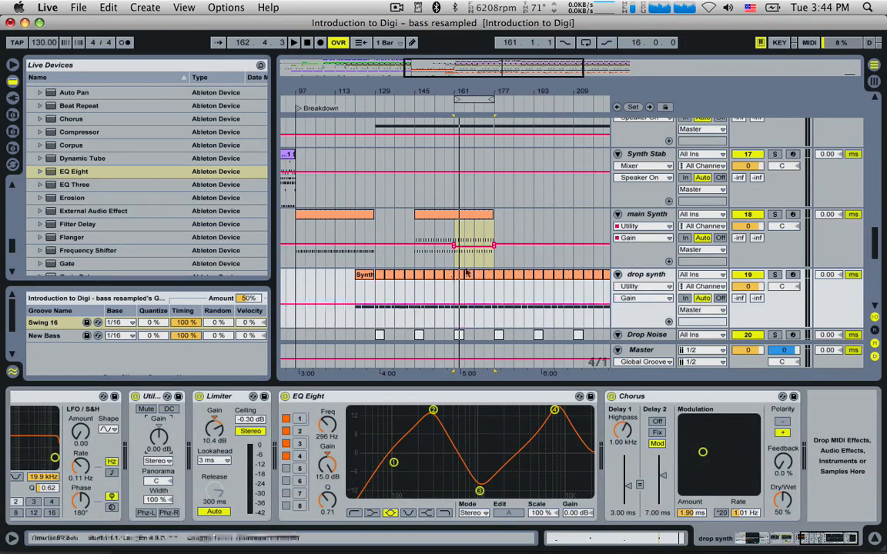
left_click_drag(456, 318, 496, 314)
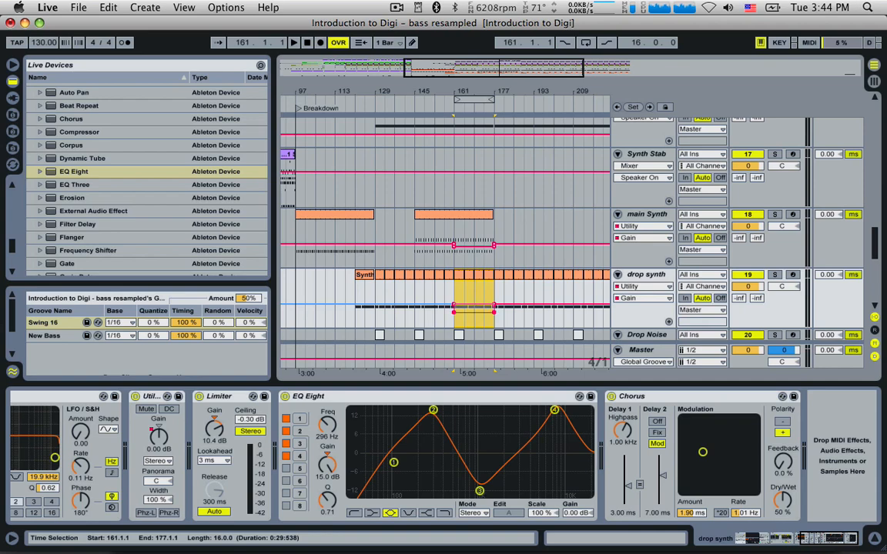
Play the full mix from bar 161 to check the lowered main synth and drop synth levels.
left_click(455, 234)
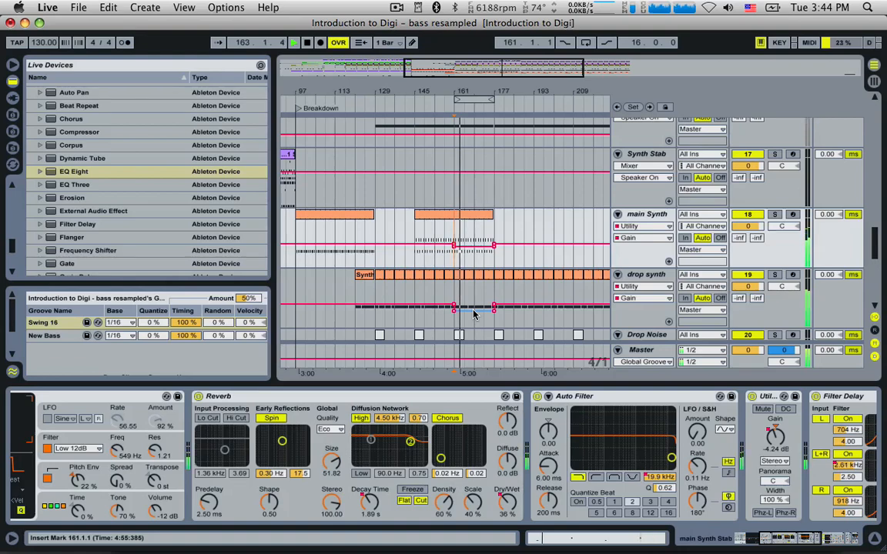
scroll(474, 314, "down", 3)
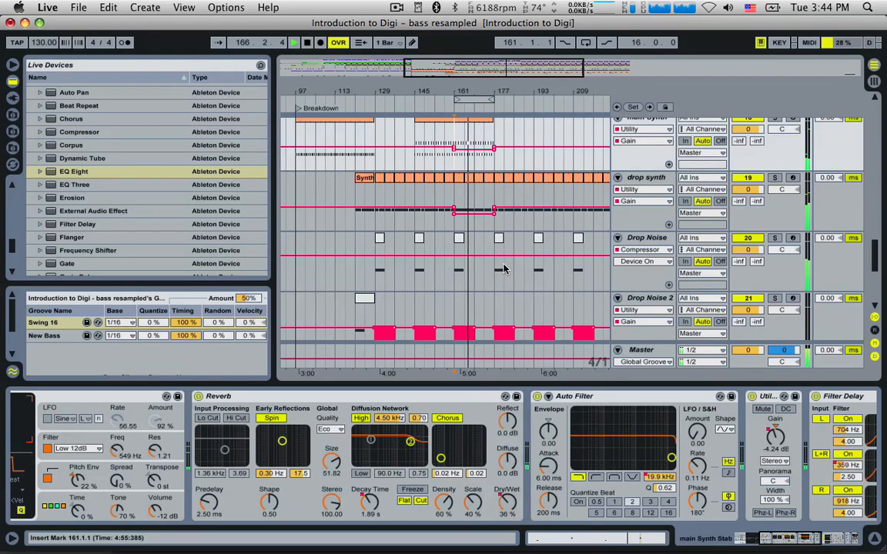
scroll(506, 230, "up", 3)
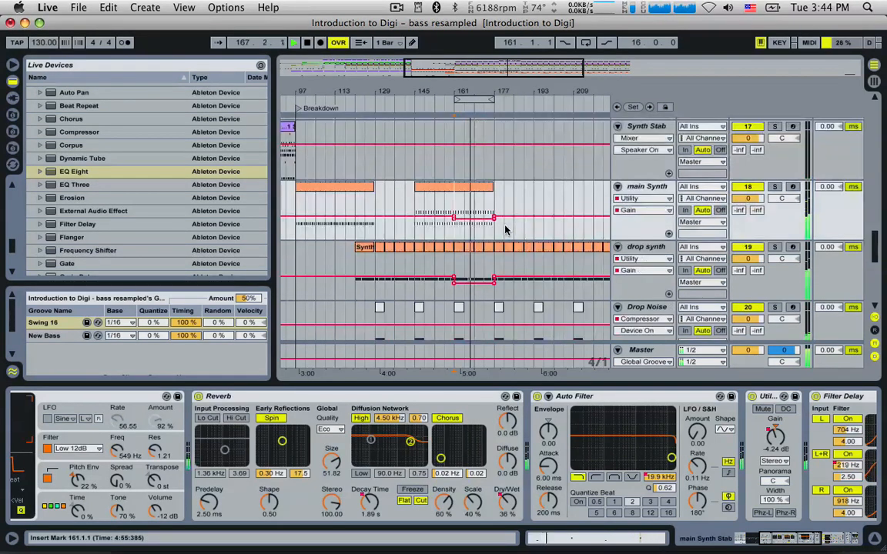
left_click(490, 186)
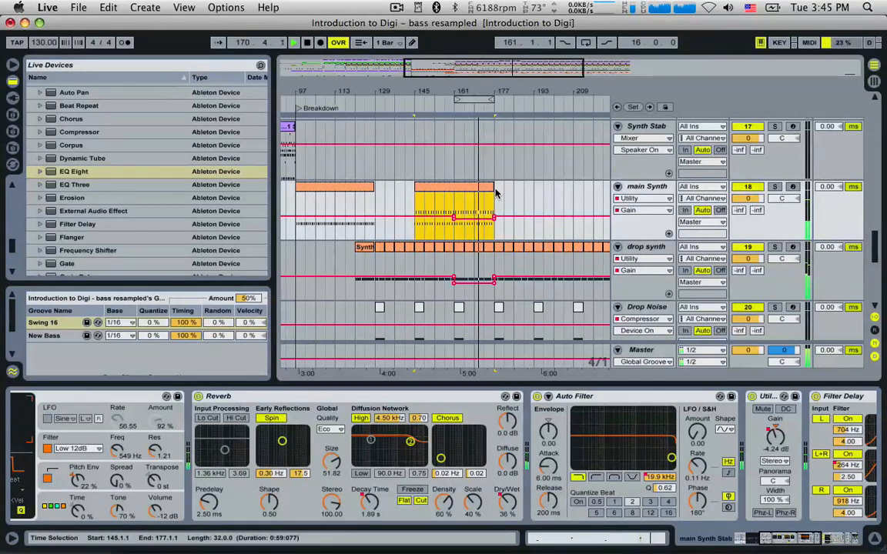
left_click(455, 174)
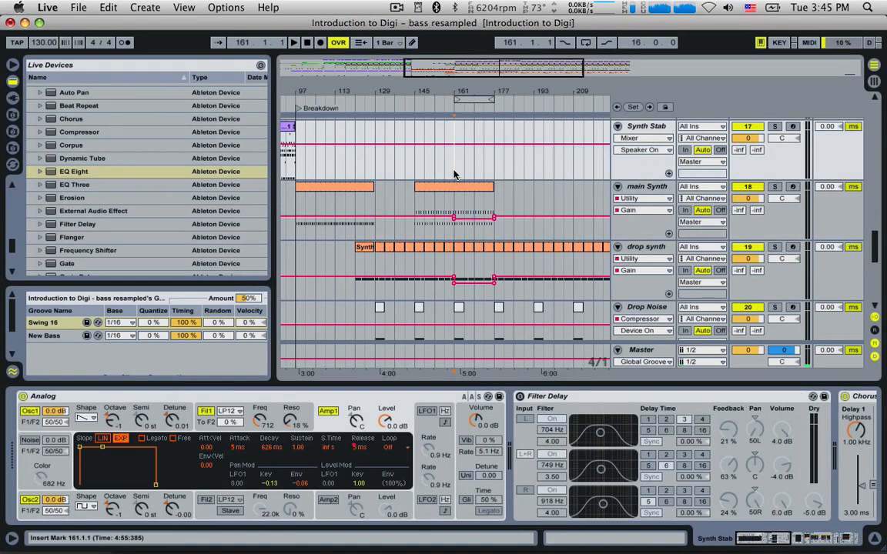
left_click_drag(455, 174, 483, 176)
Play the Tech Bass 2 section from bar 161 with its clips viewed close up.
scroll(483, 176, "up", 8)
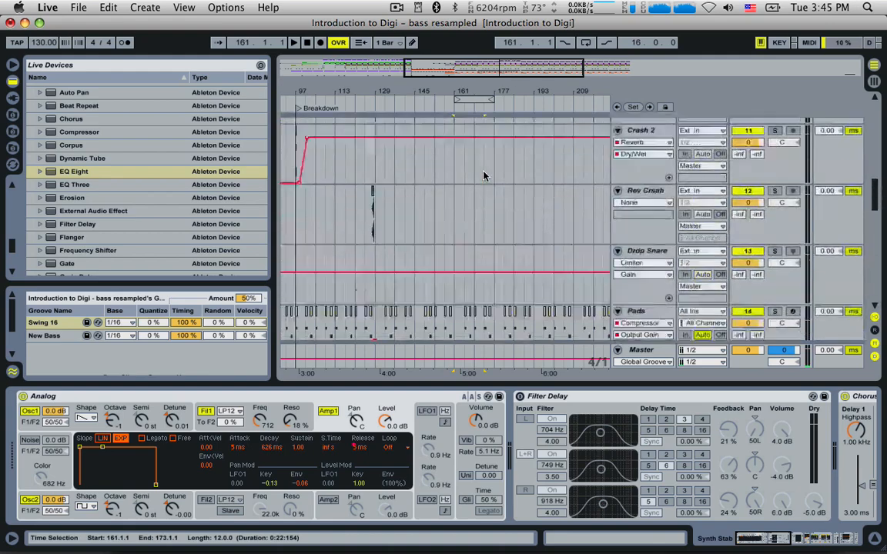
scroll(484, 175, "up", 3)
scroll(504, 115, "up", 12)
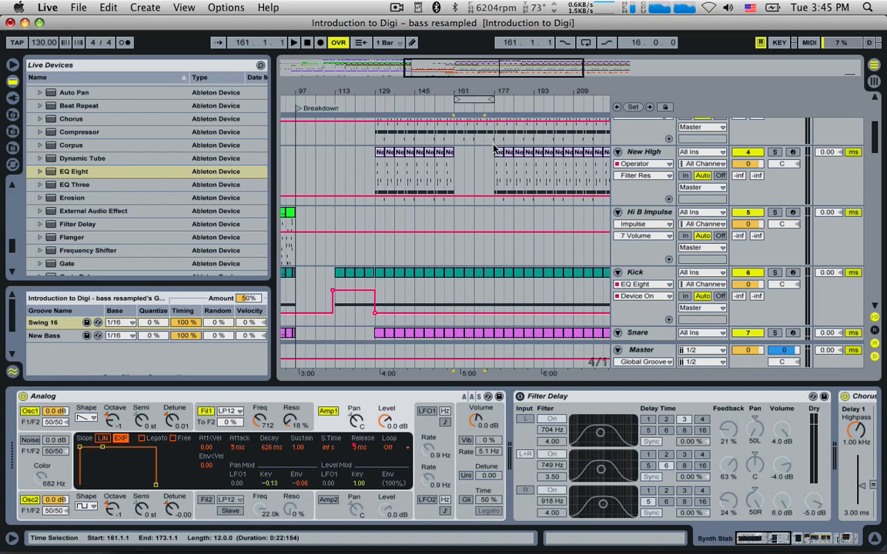
scroll(495, 148, "up", 7)
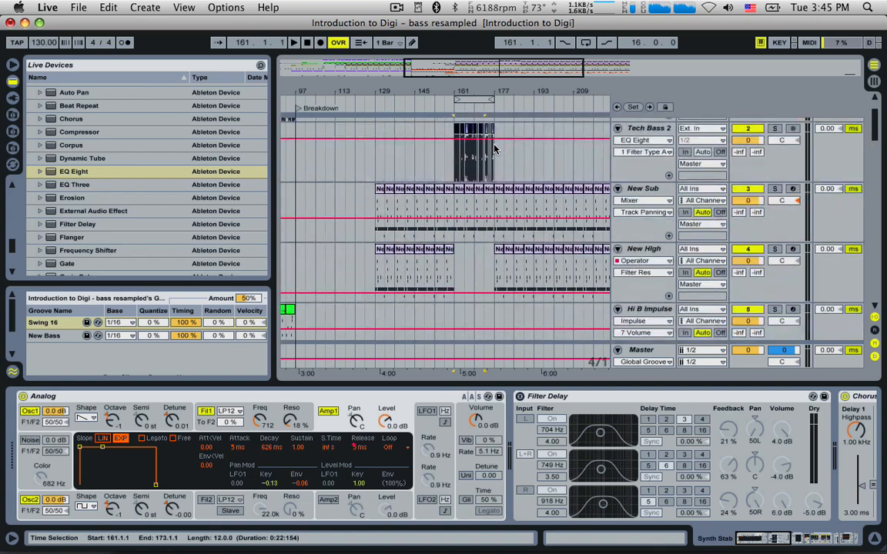
scroll(495, 148, "down", 1)
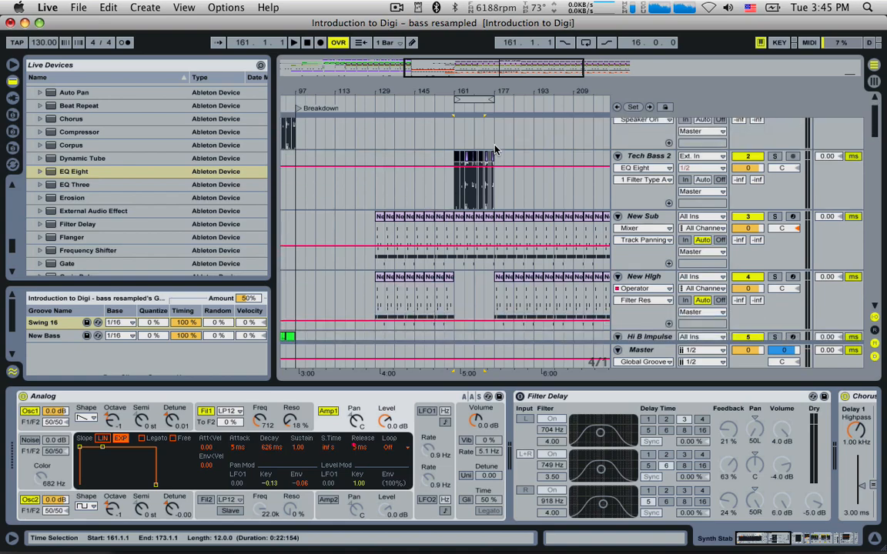
left_click_drag(517, 74, 517, 114)
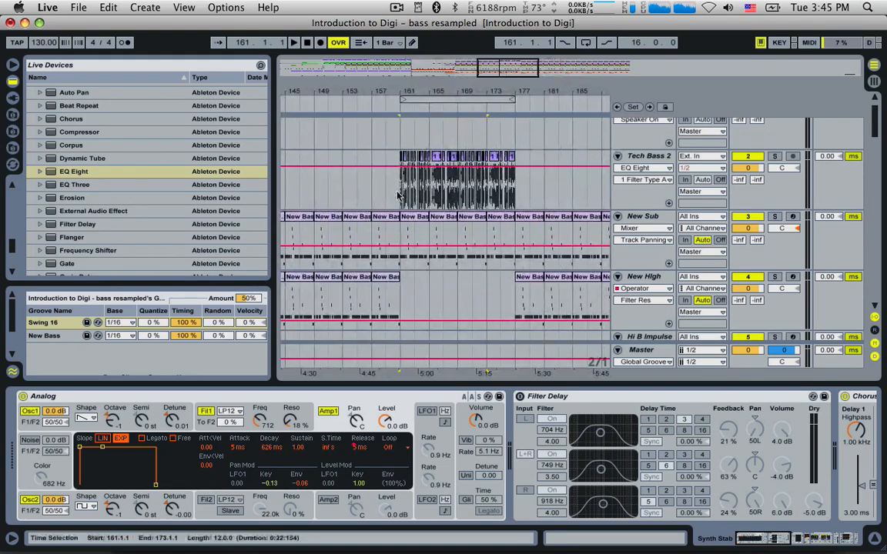
left_click(405, 187)
left_click_drag(502, 69, 502, 89)
key("space")
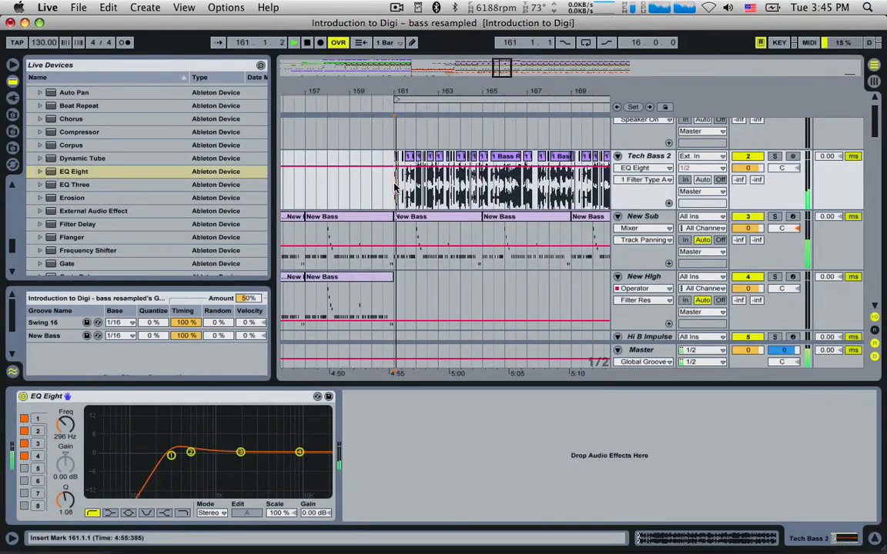
Shorten the loop region to the single bar from 161 to 162 and frame it in the arrangement.
left_click_drag(502, 70, 505, 61)
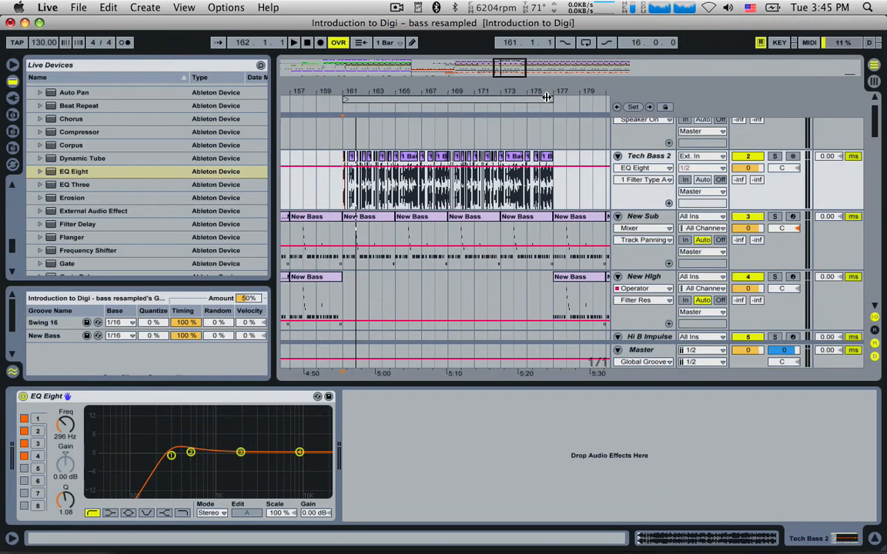
left_click_drag(547, 97, 356, 108)
left_click_drag(481, 68, 500, 68)
Delete the Open Hihat and Bongo parts on the last beat of bar 161, from 161.4 to 162.1.
scroll(473, 155, "down", 4)
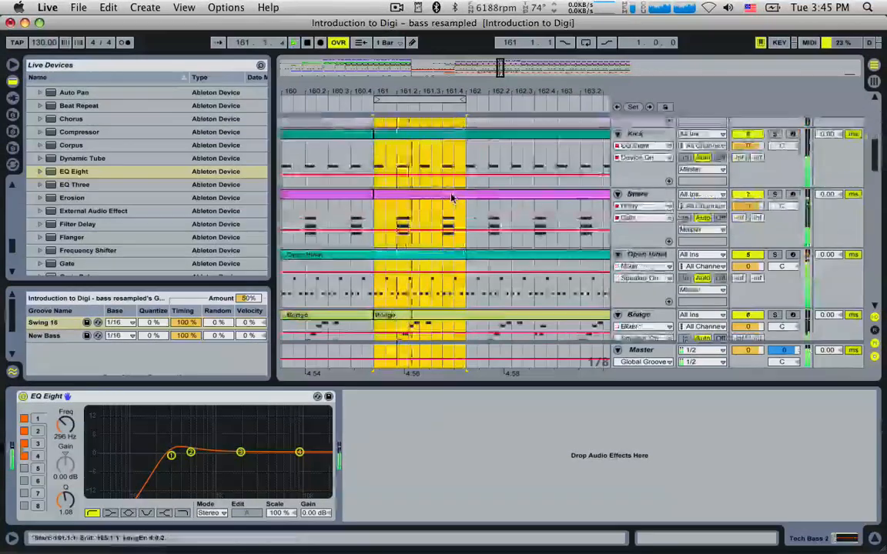
scroll(450, 198, "down", 3)
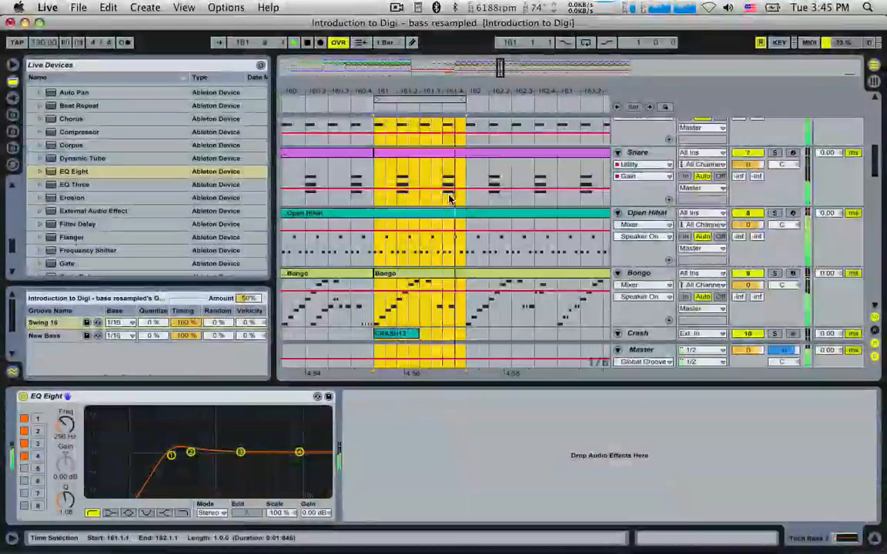
left_click(448, 253)
key("Delete")
scroll(451, 287, "down", 1)
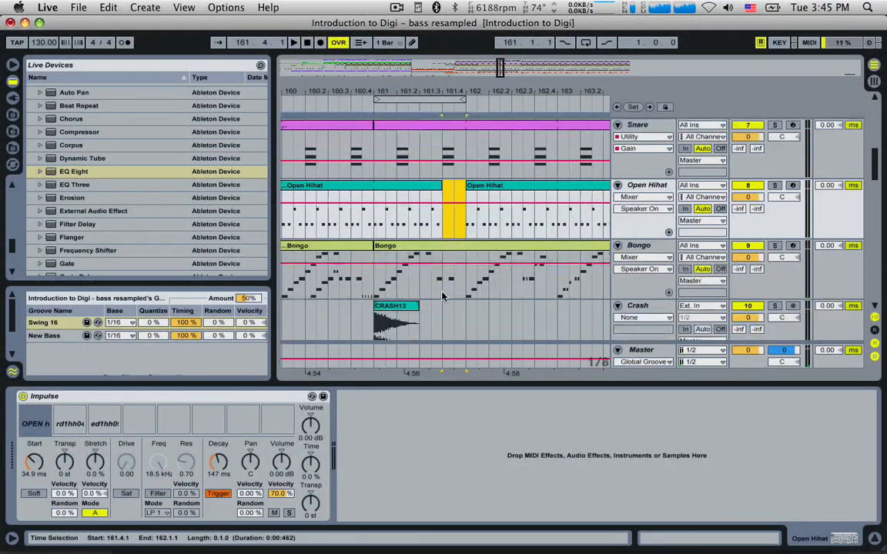
left_click_drag(444, 296, 469, 295)
Cut the drop synth clip between 161.4.3 and 162.1 and play the bar from 161.
scroll(461, 295, "down", 10)
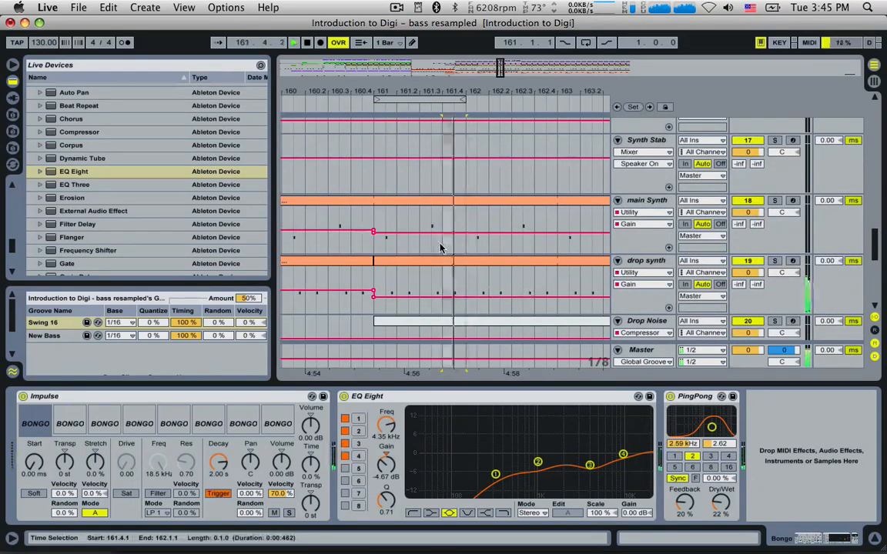
scroll(451, 261, "down", 2)
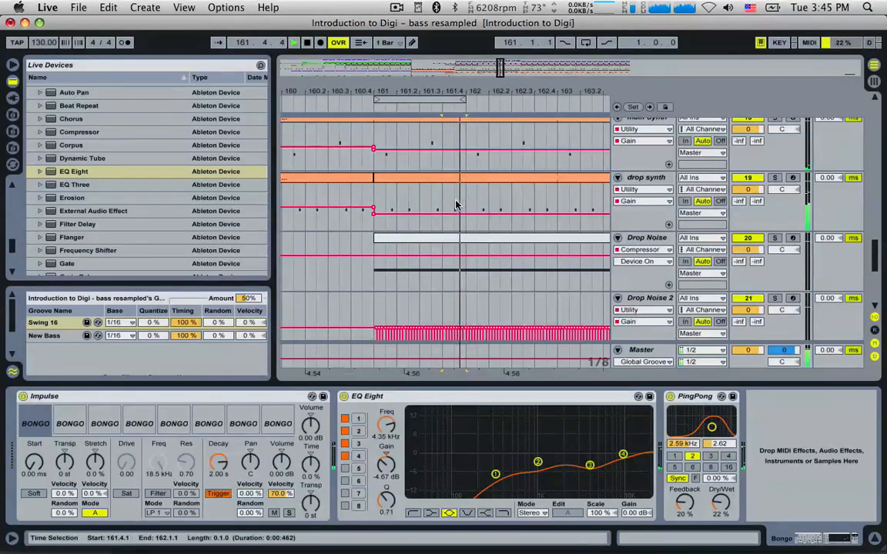
left_click_drag(456, 202, 465, 201)
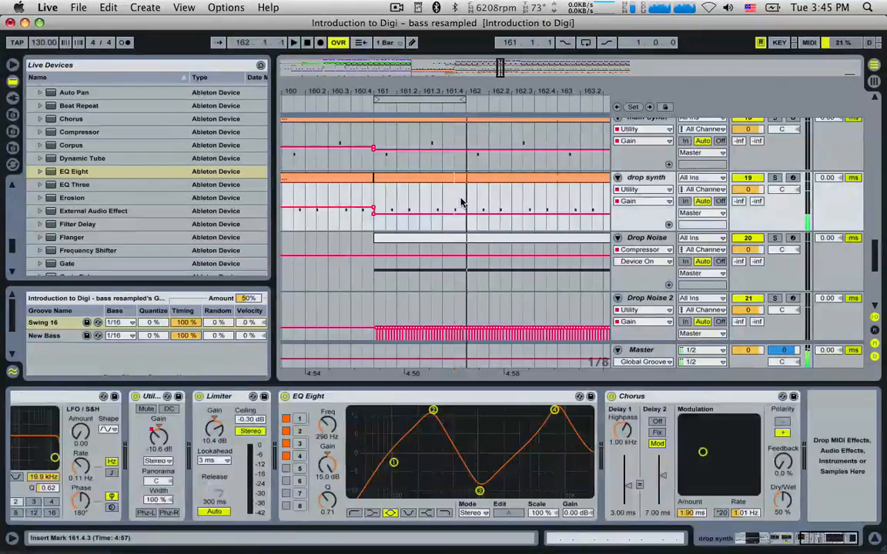
scroll(466, 198, "up", 3)
left_click_drag(876, 235, 883, 103)
key("space")
left_click(443, 219)
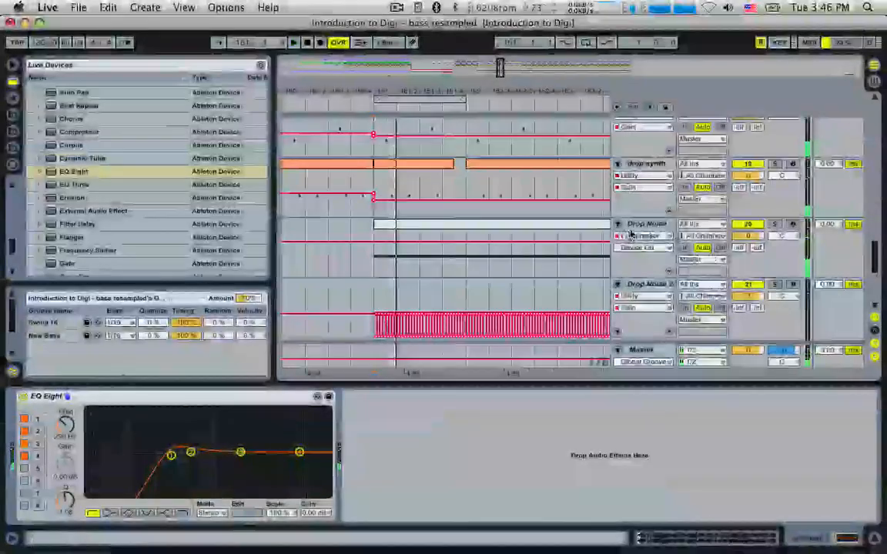
Display the Output Gain automation of the Drop Noise track's Compressor.
left_click(638, 229)
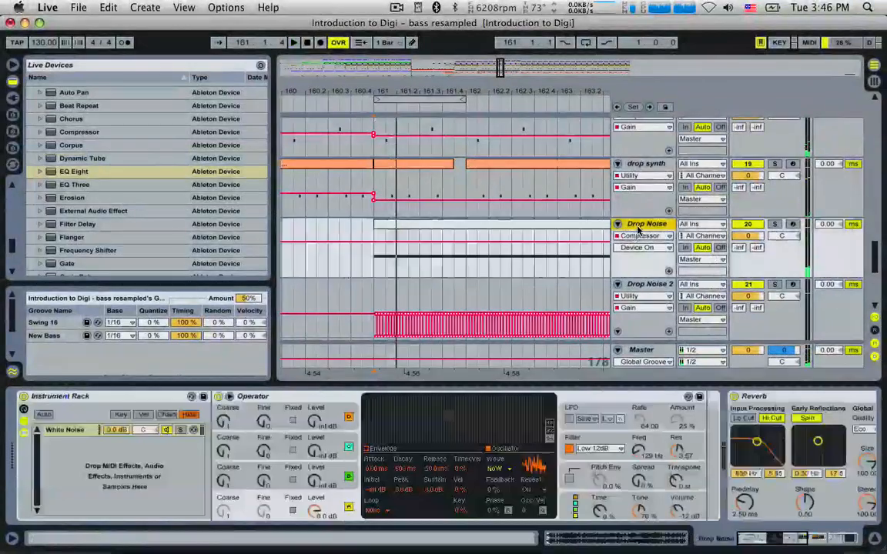
left_click(843, 543)
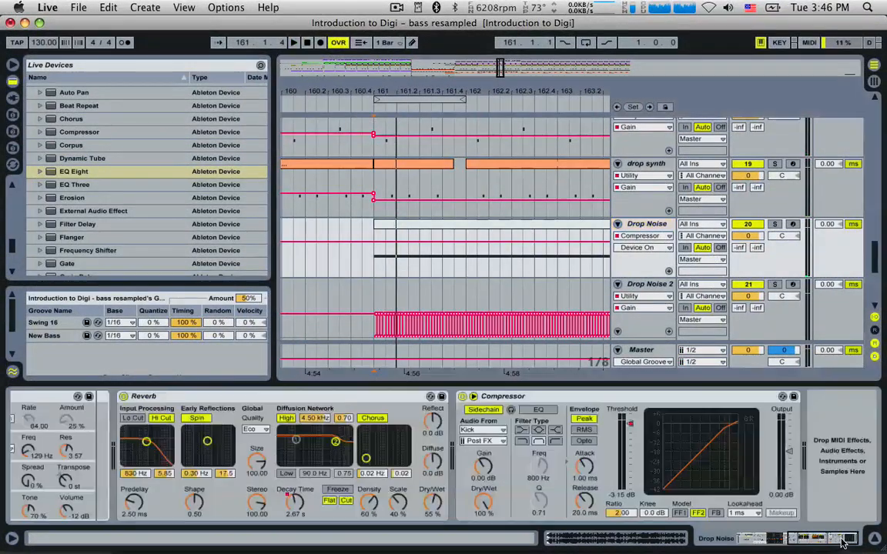
key("space")
key("space")
left_click(791, 453)
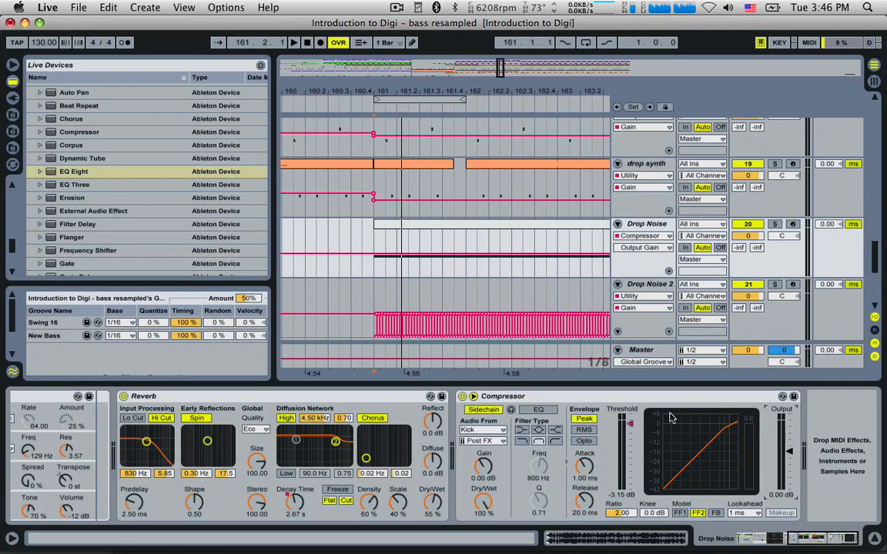
Automate the Drop Noise compressor's output gain down to -36 dB between 161.4 and 162.1 and audition it from bar 161.
key("space")
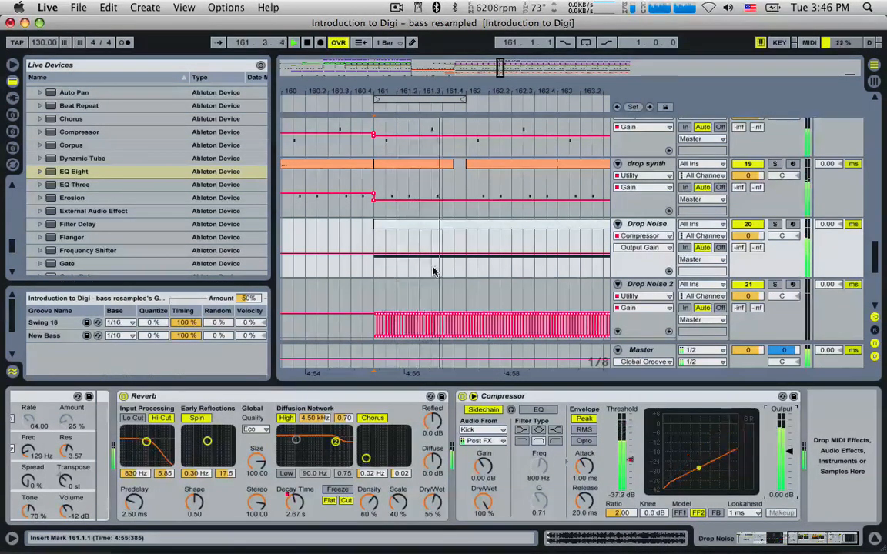
left_click_drag(452, 271, 463, 268)
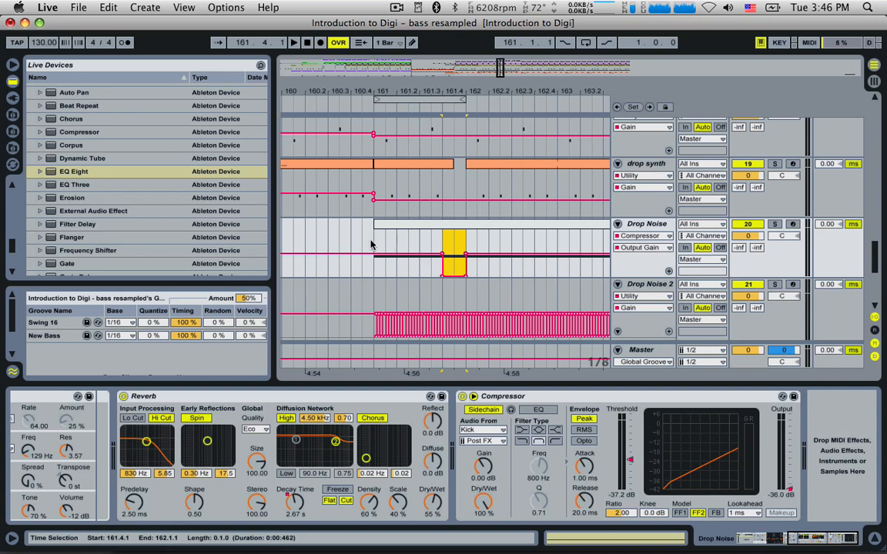
left_click(370, 244)
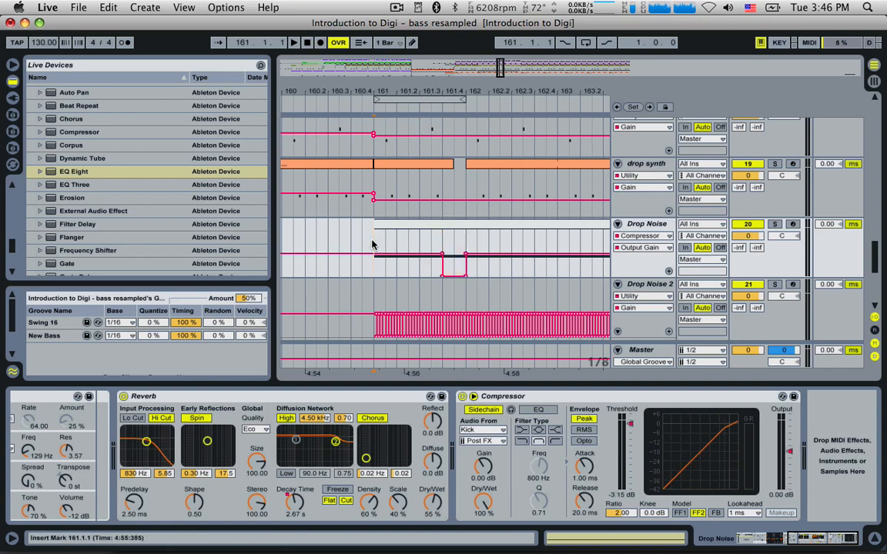
key("space")
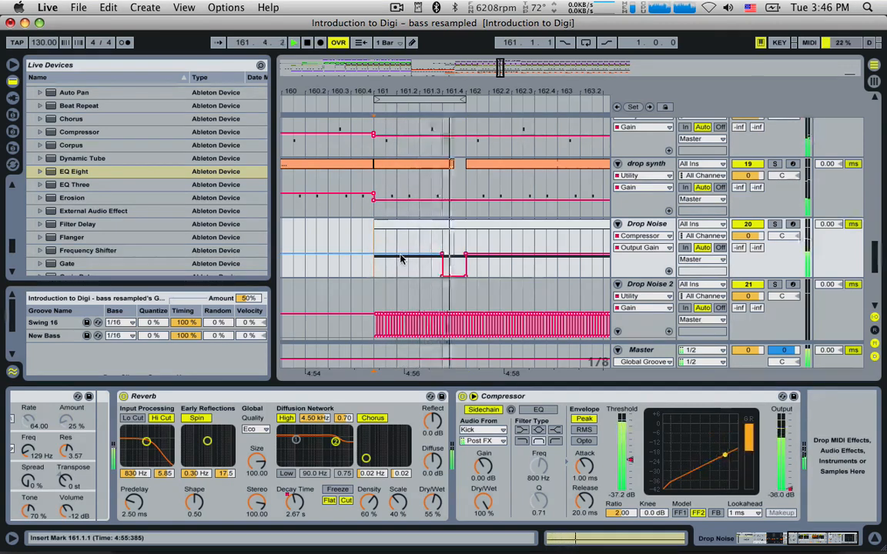
Split the Kick clip at 161.3, 161.4 and 162.1 to isolate the last two beats of bar 161.
scroll(400, 259, "up", 10)
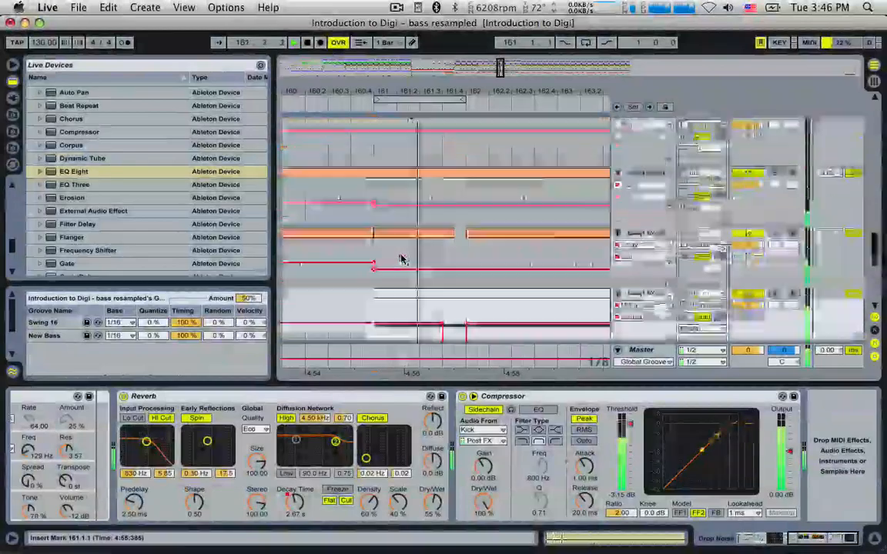
scroll(400, 259, "up", 10)
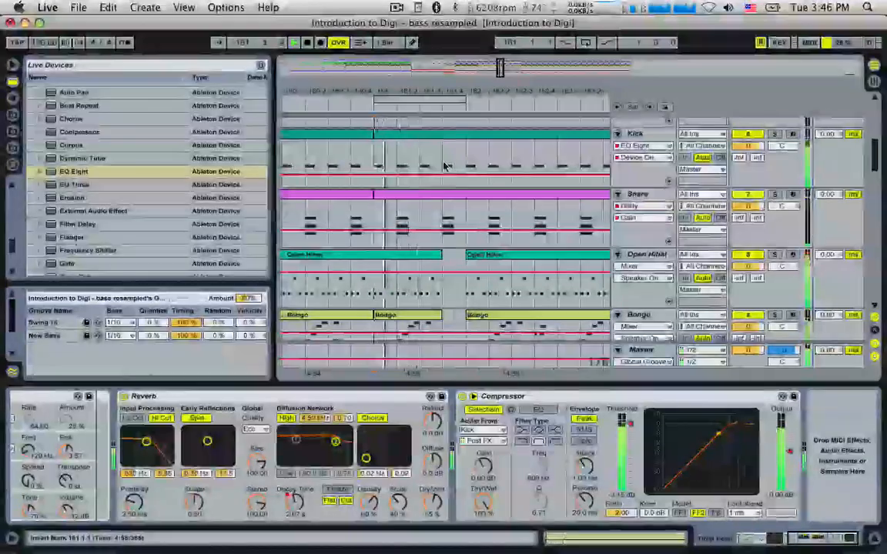
left_click(444, 164)
key("space")
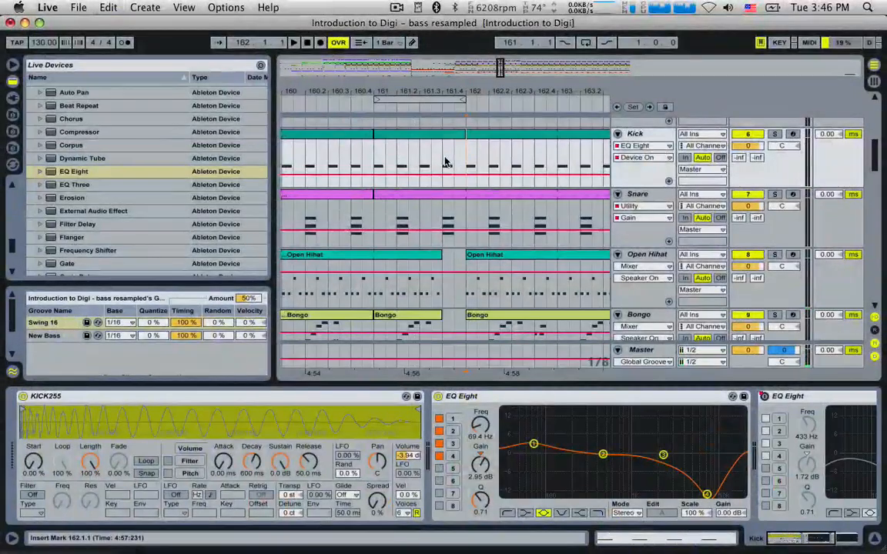
left_click_drag(443, 161, 424, 162)
key("super+e")
Add a sixteenth C3 note at 1.3.4 in the isolated Kick clip at 161.3 and audition it.
double_click(433, 135)
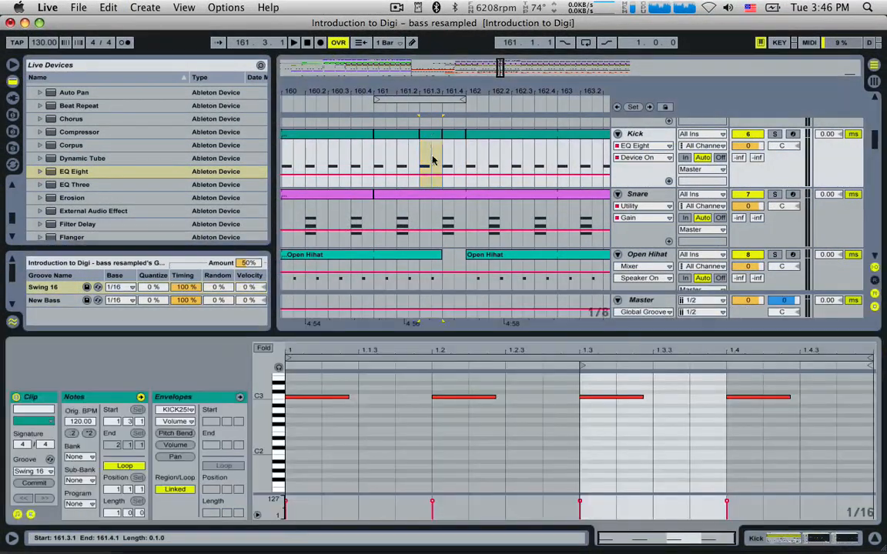
double_click(712, 402)
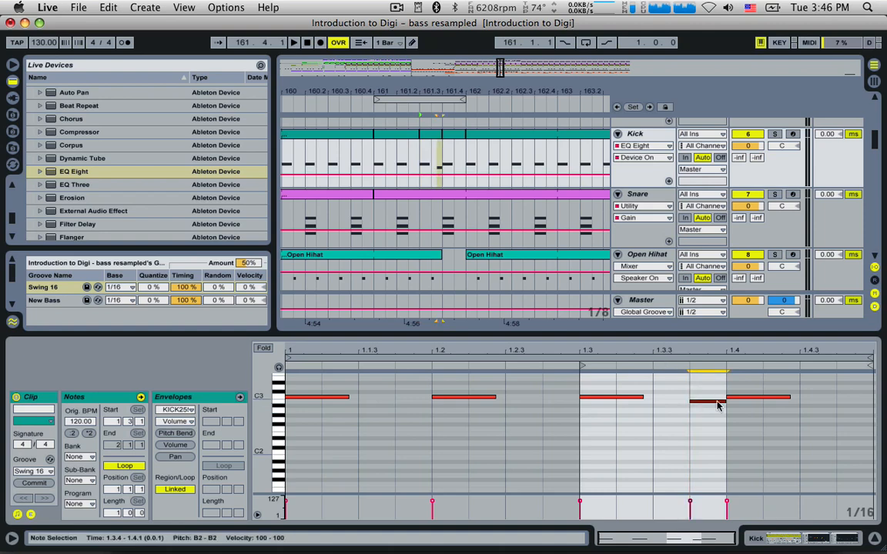
key("Up")
key("space")
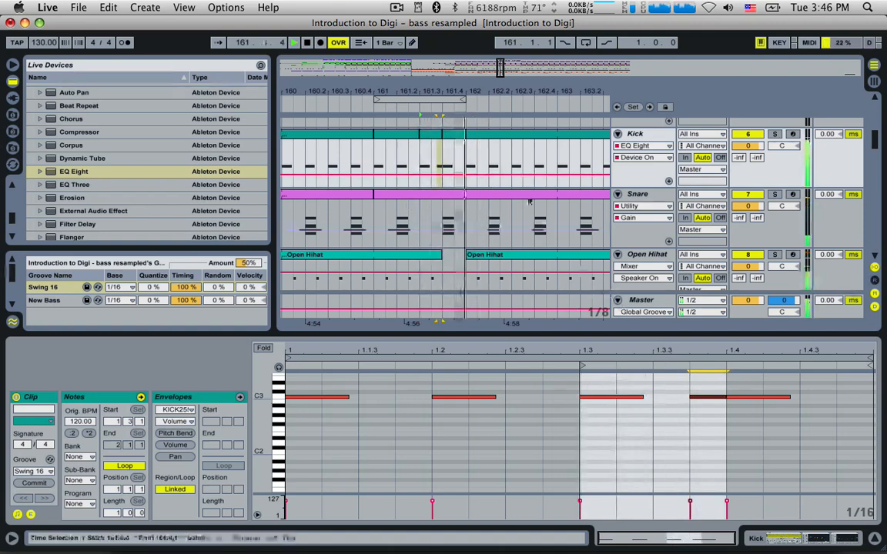
Add a sixteenth C3 note at 1.4.4 in the Kick clip at 161.4 and play across into bar 162.
left_click(454, 140)
key("space")
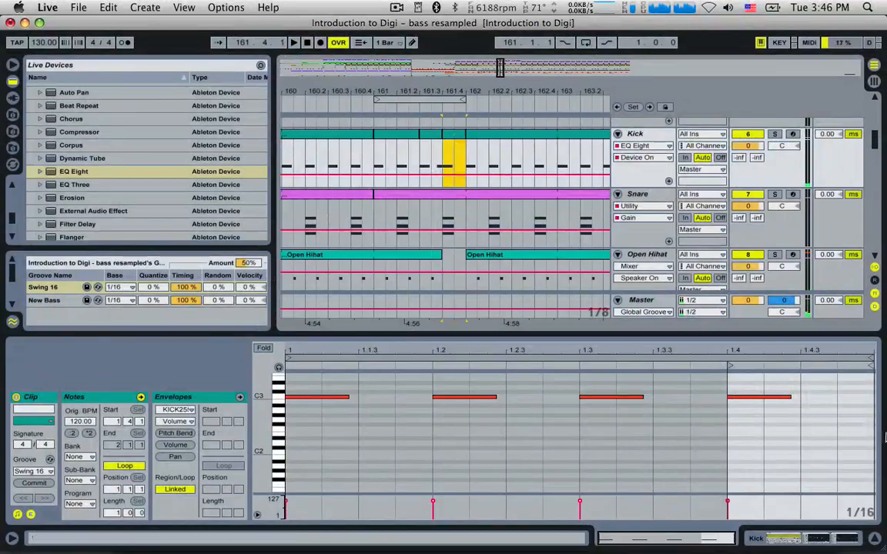
double_click(838, 396)
key("space")
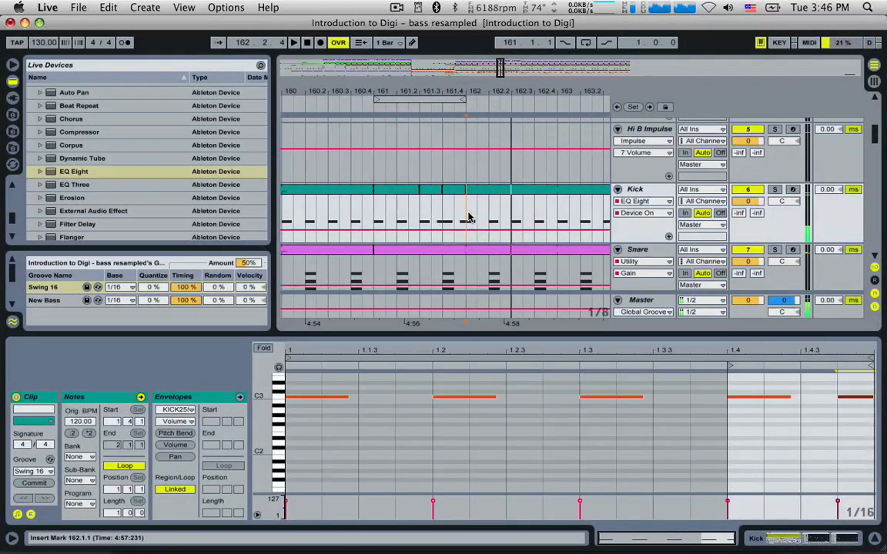
left_click_drag(467, 218, 499, 220)
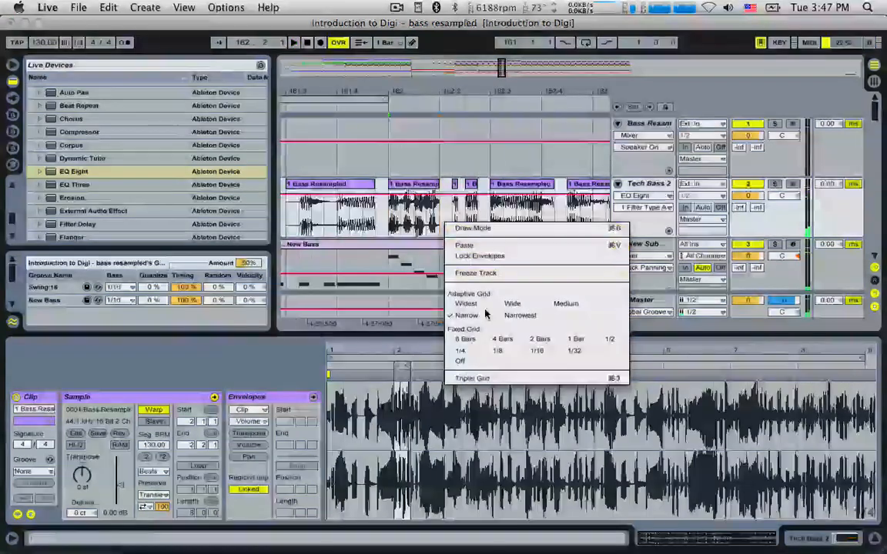
left_click(475, 378)
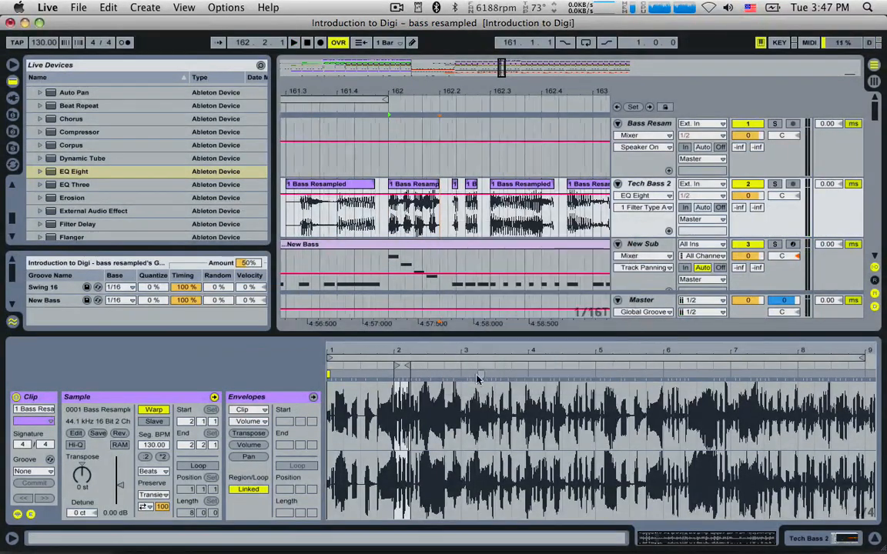
right_click(442, 145)
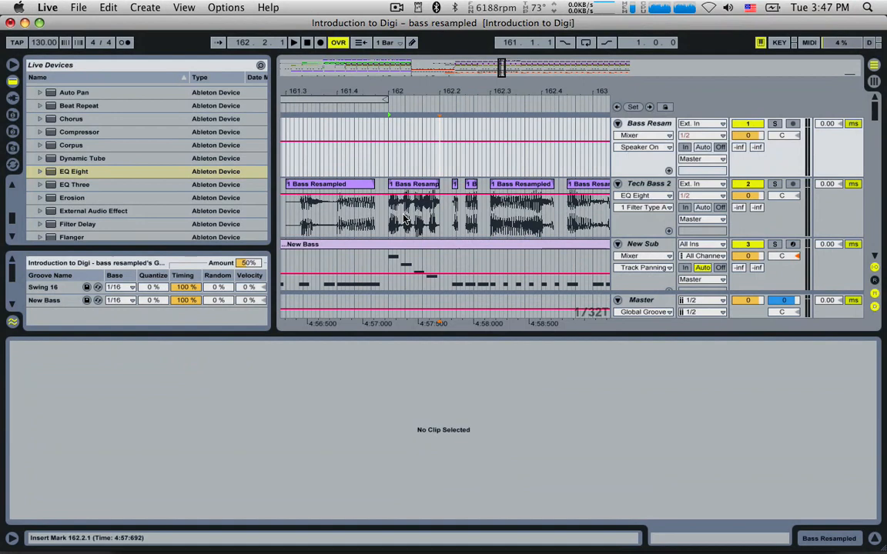
left_click(425, 216)
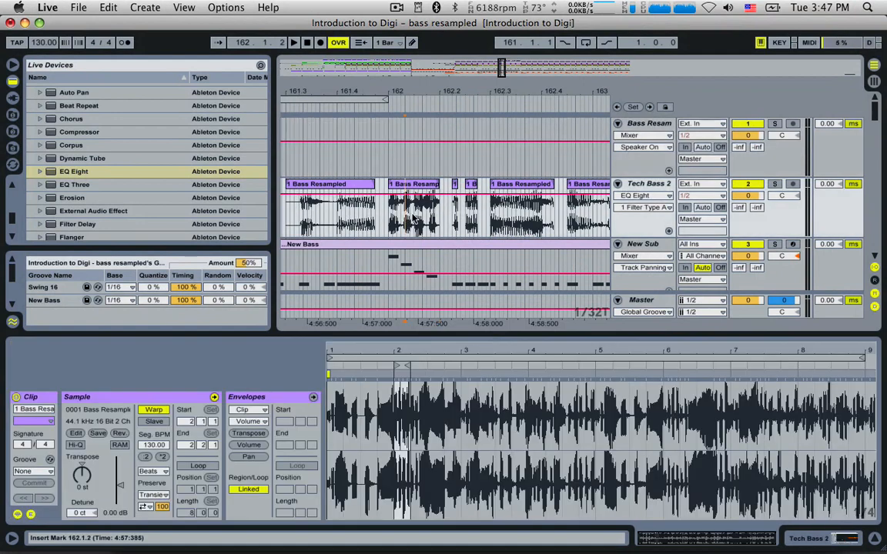
left_click(423, 215)
key("super+e")
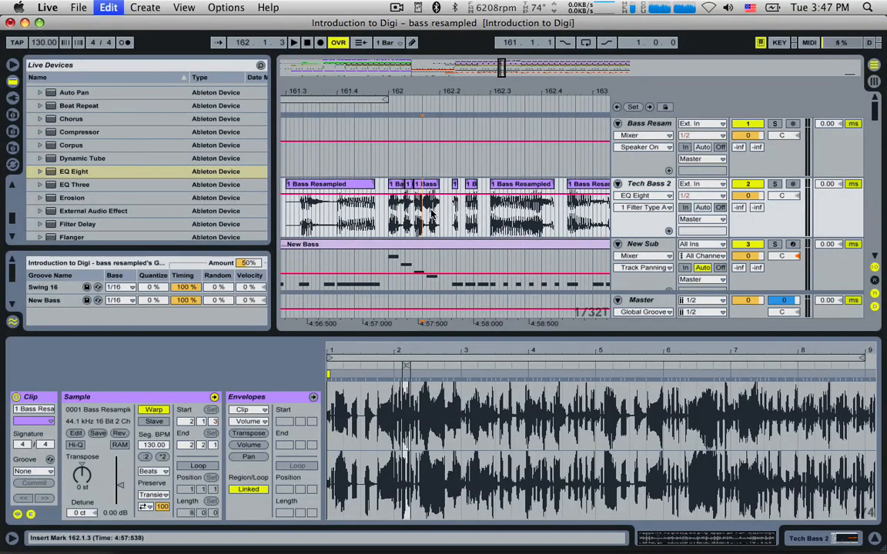
left_click(431, 213)
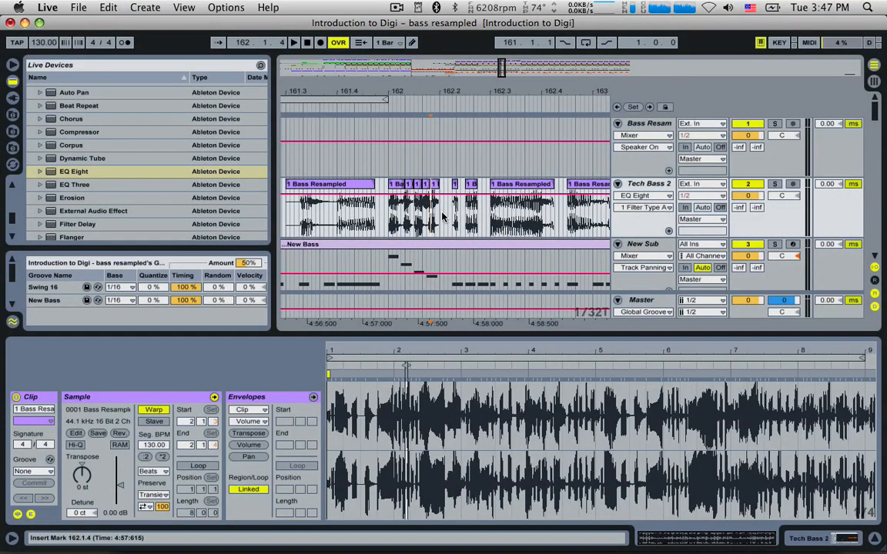
right_click(444, 210)
left_click(416, 209)
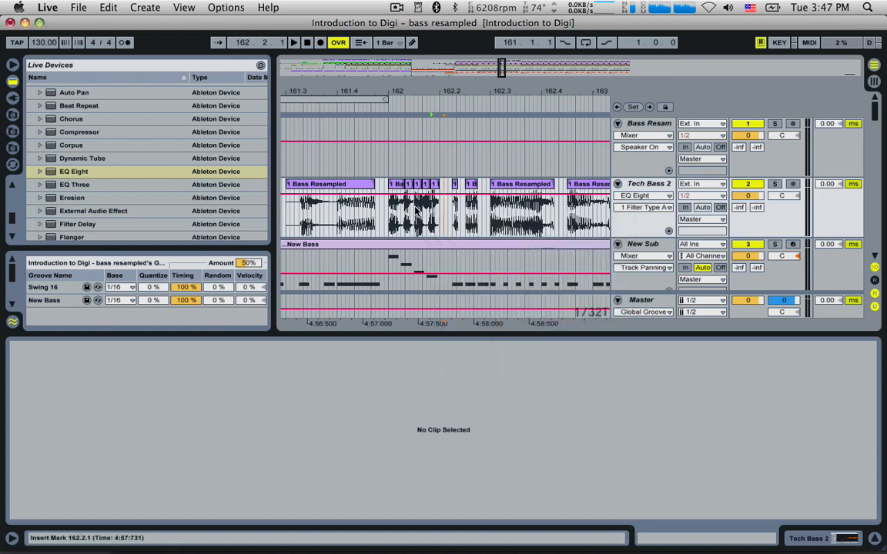
key("super+j")
Switch the arrangement to a straight 1/32 grid and split the Tech Bass 2 clip at 162.1.2, 162.1.3 and 162.1.4.
right_click(443, 216)
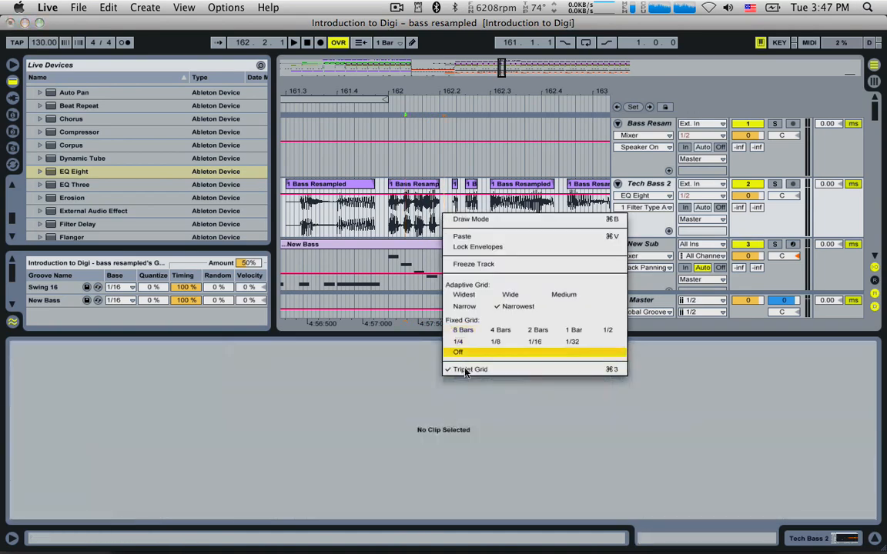
left_click(453, 368)
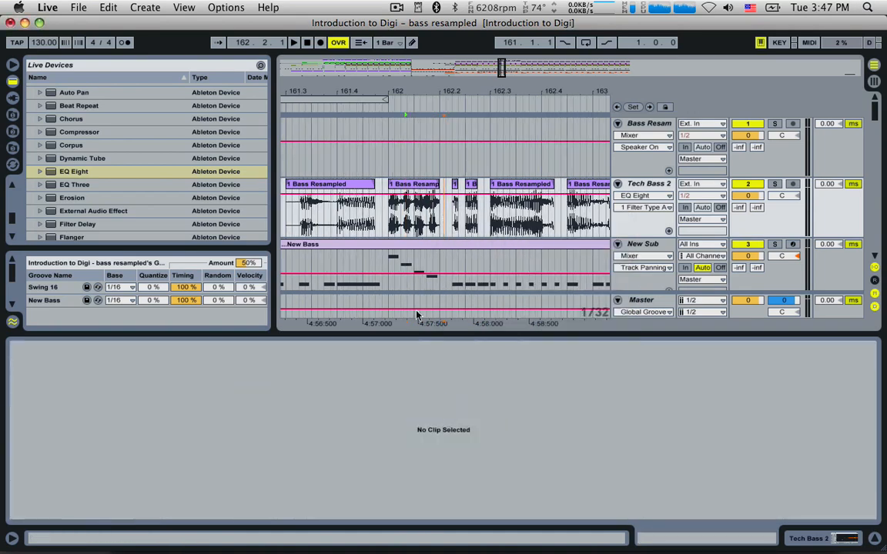
left_click(400, 205)
key("super+e")
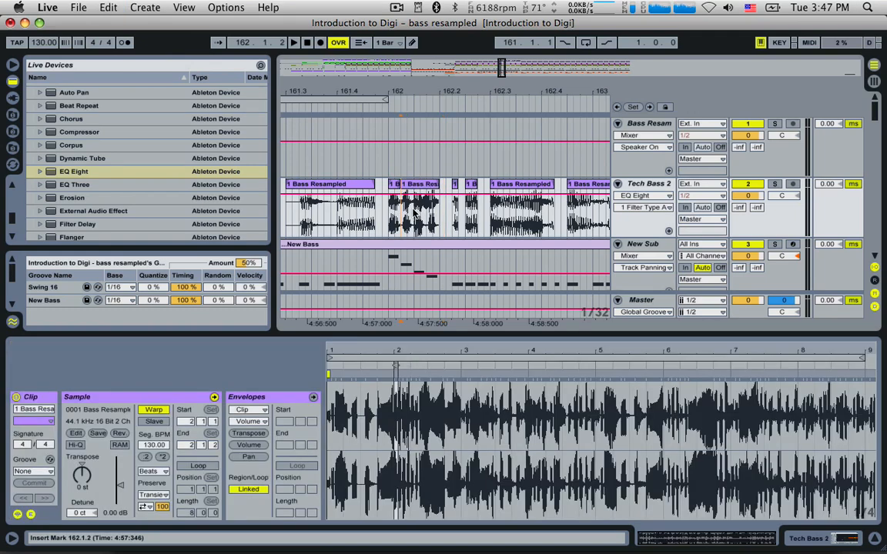
left_click(414, 210)
key("super+e")
left_click(427, 210)
key("super+e")
Enable the triplet grid, spread the Tech Bass 2 slices at triplet spacing from bar 162, and audition them.
right_click(446, 212)
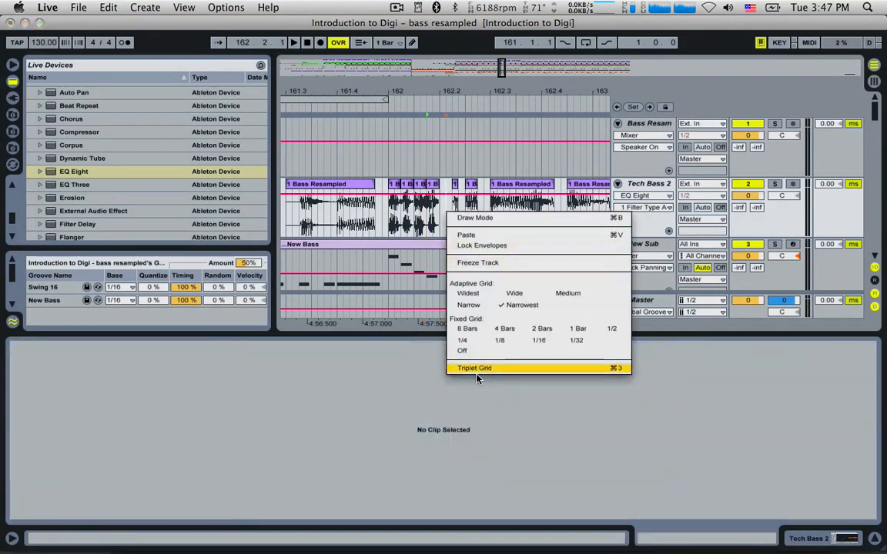
left_click(477, 368)
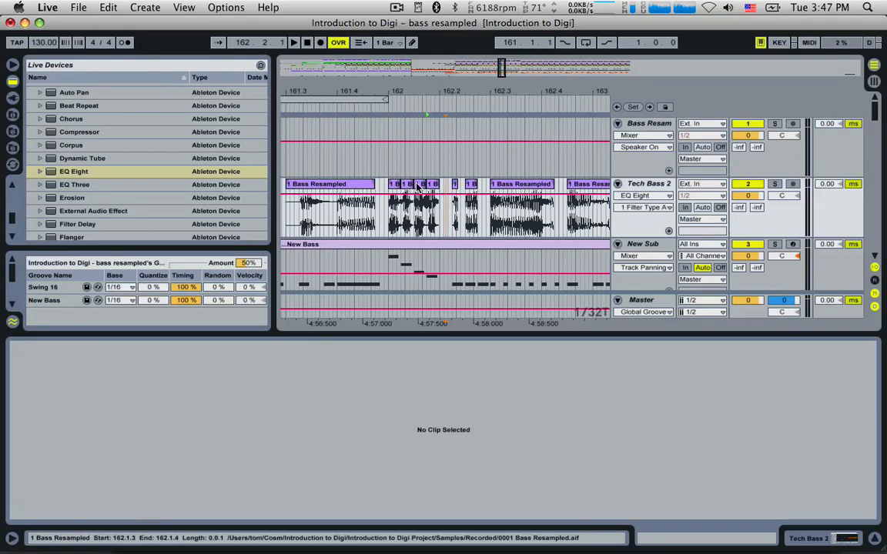
left_click_drag(433, 185, 446, 185)
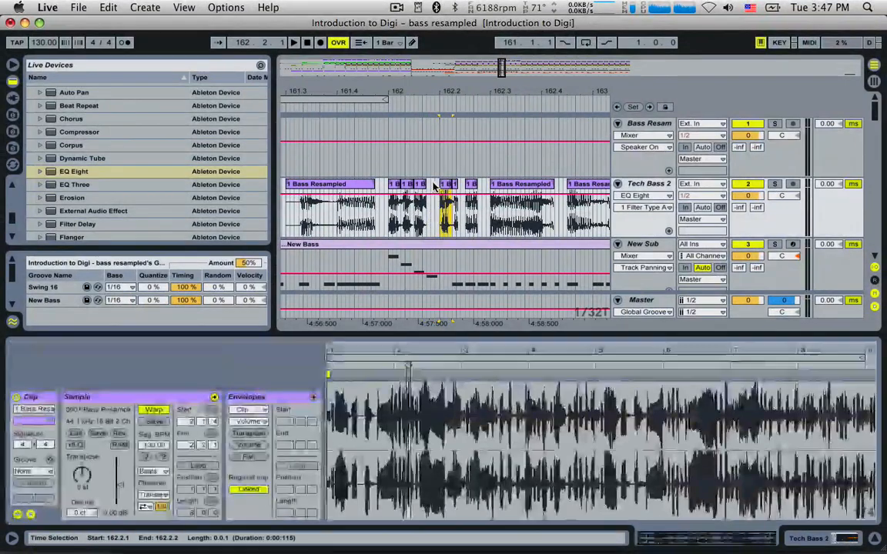
left_click(427, 187)
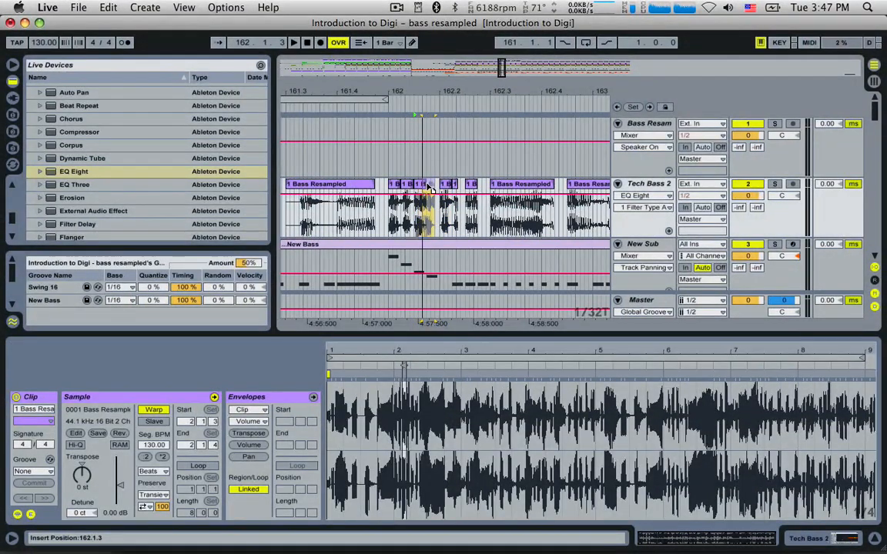
left_click_drag(429, 187, 476, 189)
left_click(389, 208)
key("space")
Split the New Bass clip on the New Sub track at 162.1.1 and 162.3 to isolate the descending notes.
scroll(409, 237, "down", 4)
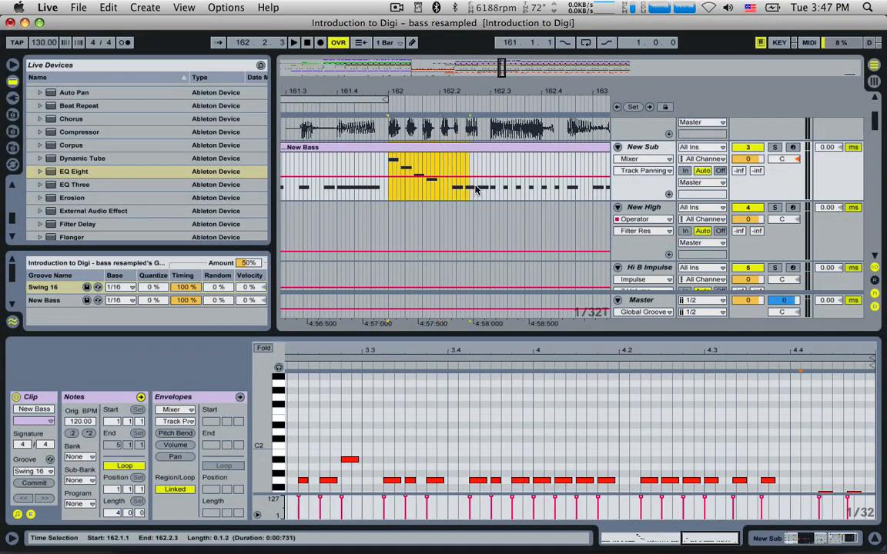
key("super+e")
left_click(488, 445)
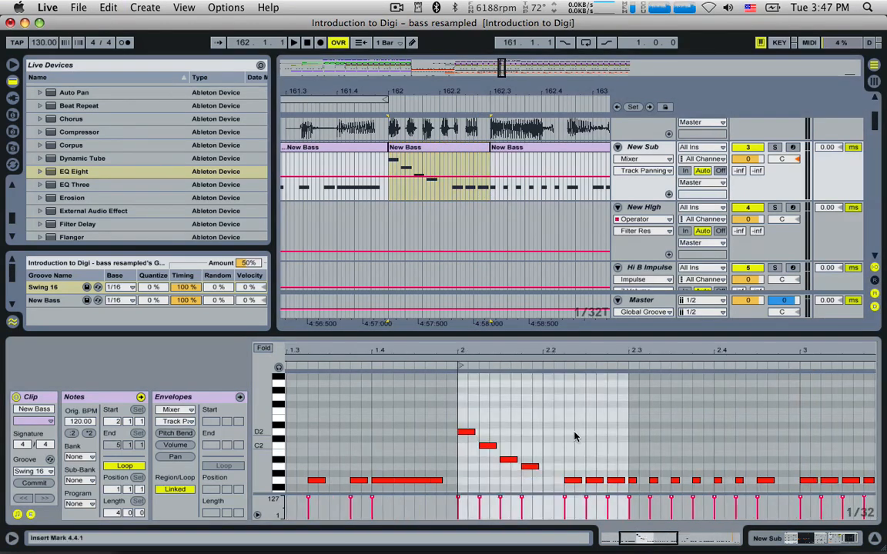
Set the note grid to 1/8 triplets, move the isolated New Bass notes onto it, and audition from bar 162.
right_click(573, 402)
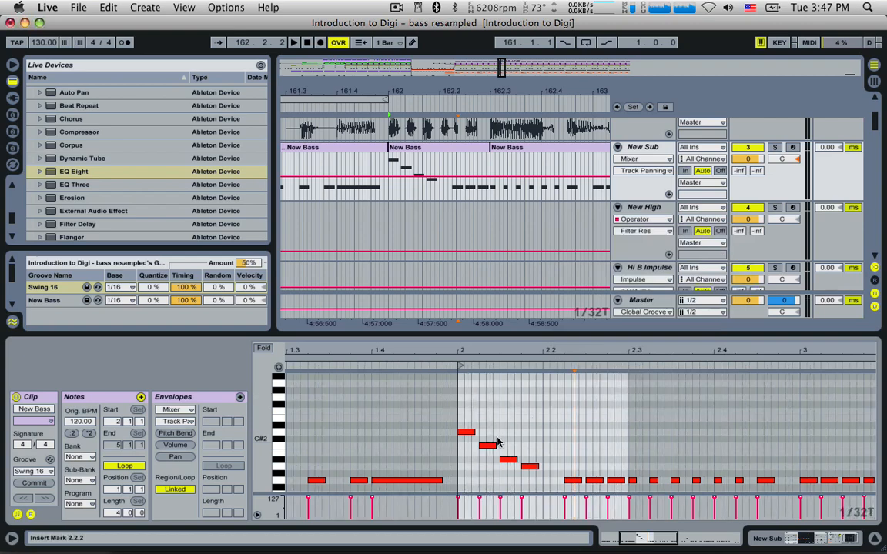
right_click(479, 372)
left_click(546, 293)
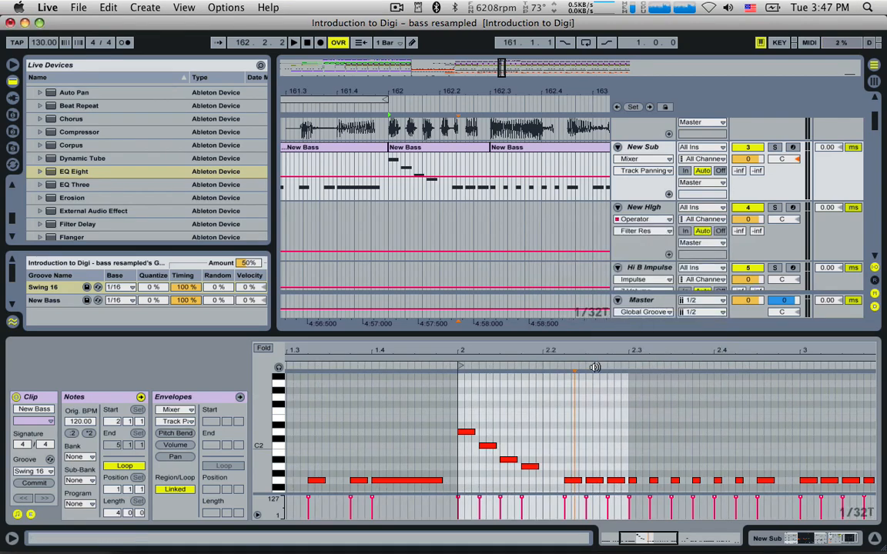
right_click(548, 414)
left_click(605, 344)
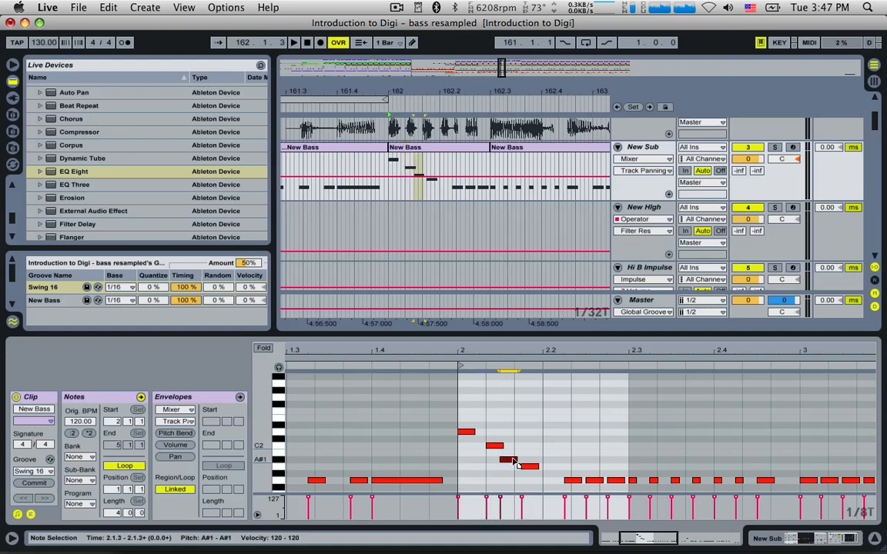
left_click_drag(532, 468, 553, 476)
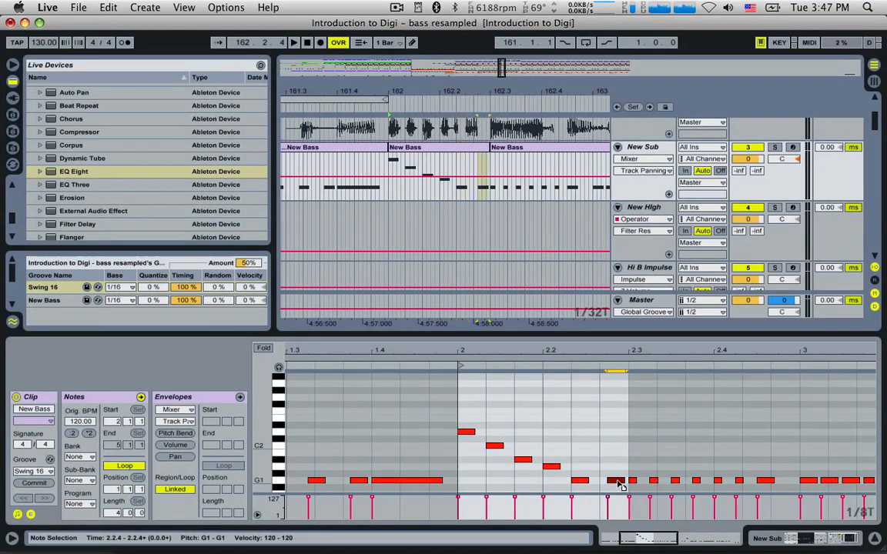
key("space")
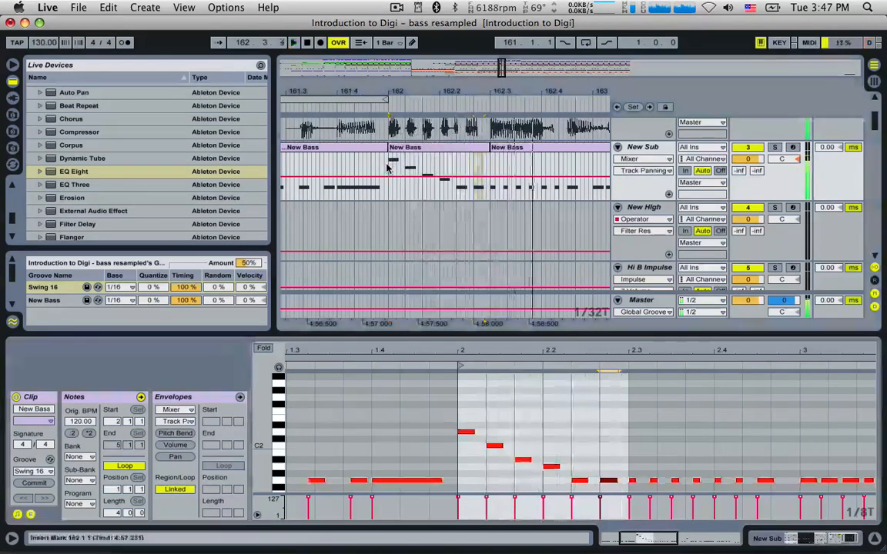
Audition the drums from bar 162 and split the Open Hihat clip at 162.2.3.
scroll(441, 222, "down", 10)
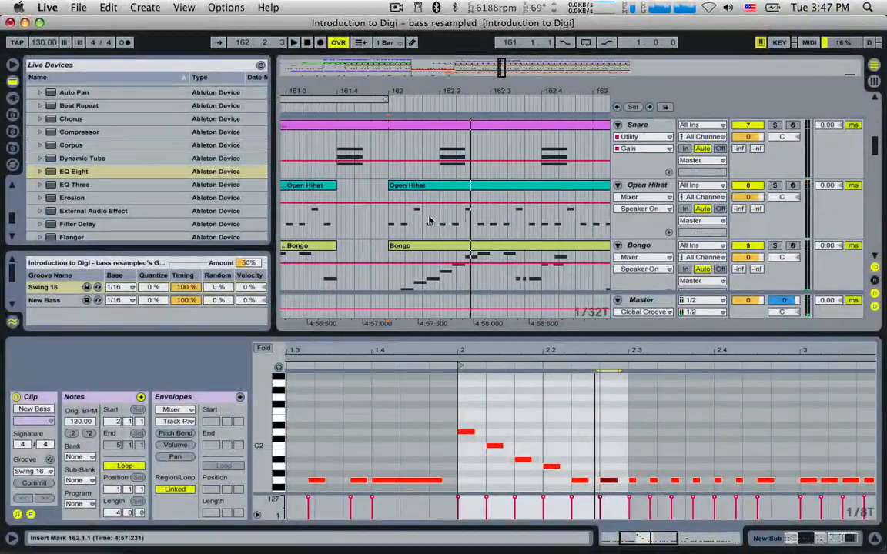
key("space")
key("space")
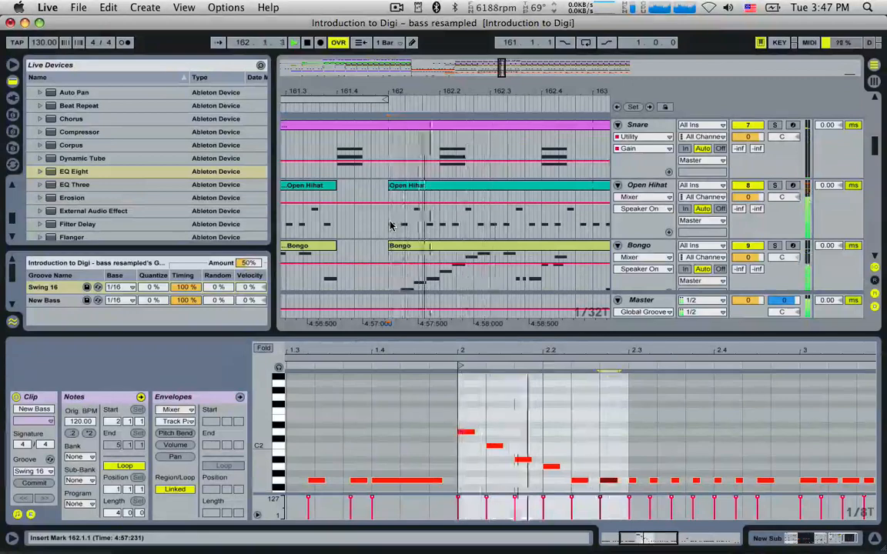
left_click_drag(390, 225, 473, 223)
key("space")
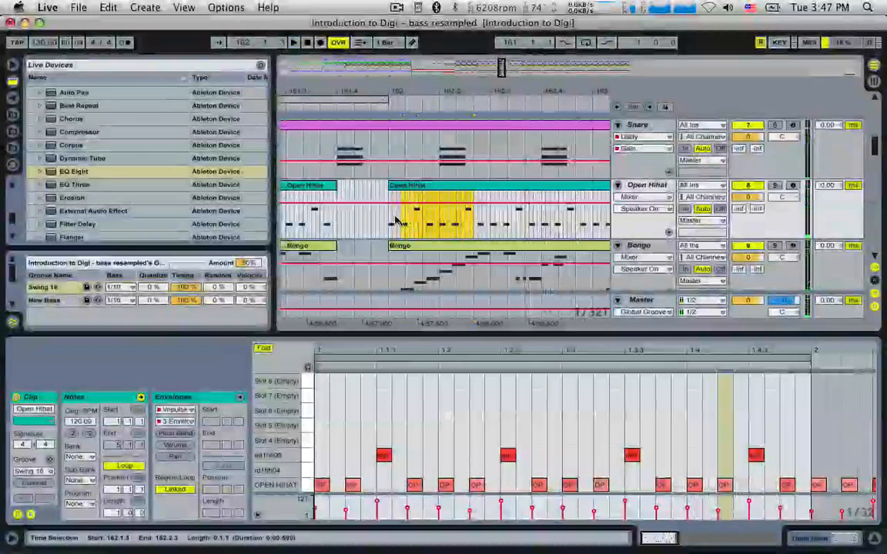
key("super+e")
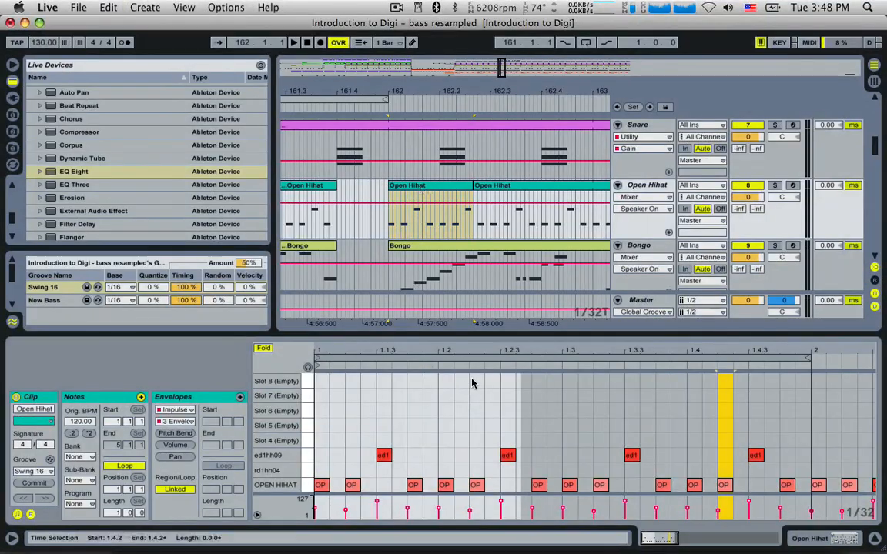
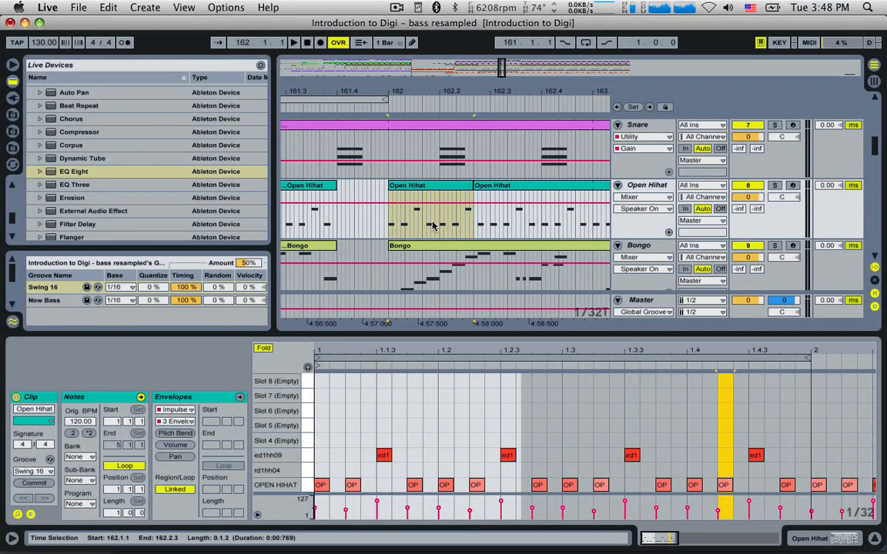
Set the Open Hihat clip's note grid to 1/16 triplets and shift the open hihat note at 1.1.2 to the following grid line.
left_click_drag(650, 538, 651, 550)
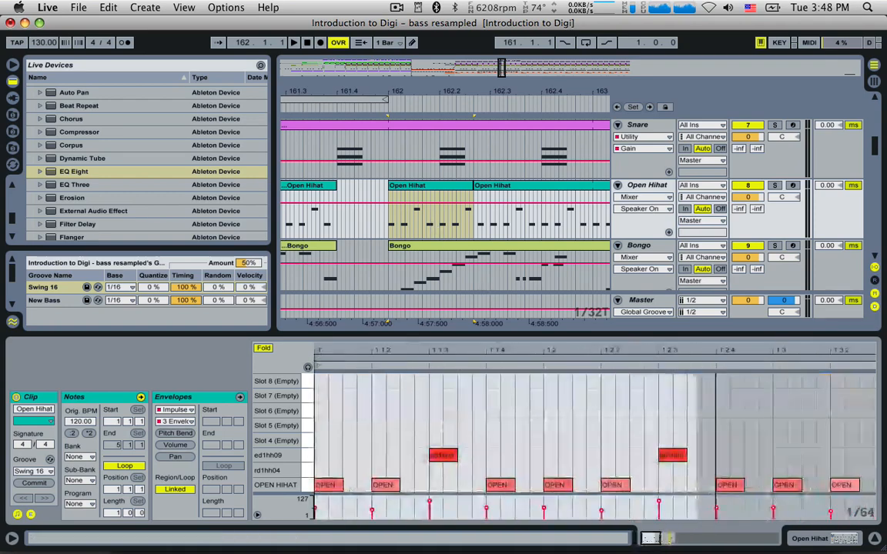
right_click(417, 436)
left_click(430, 401)
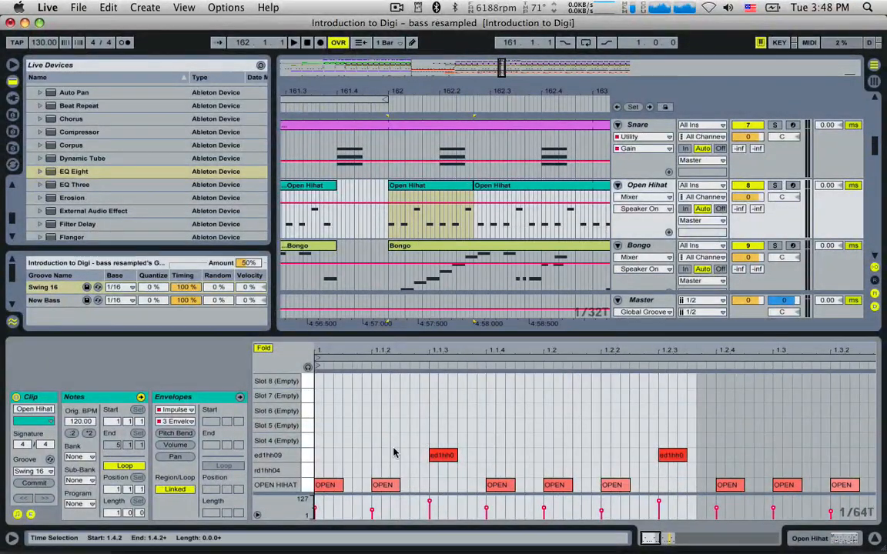
right_click(396, 452)
left_click(508, 348)
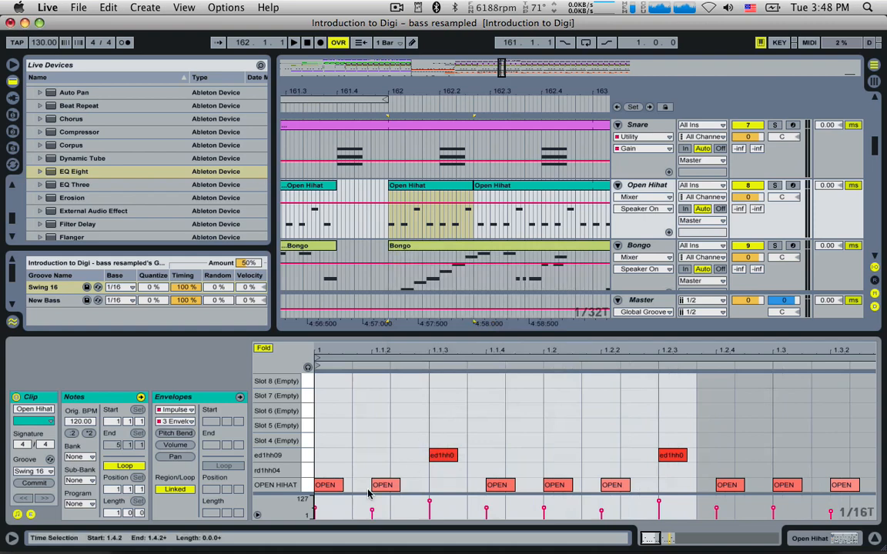
left_click(396, 487)
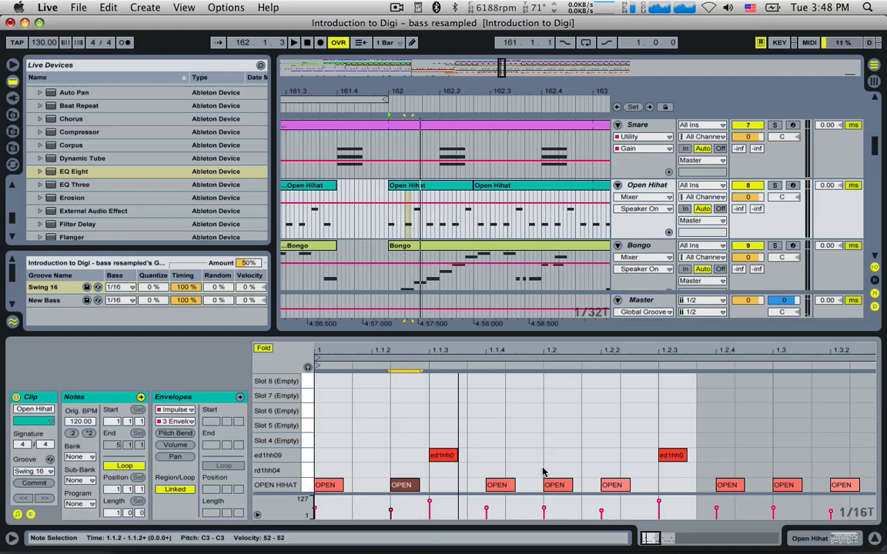
Shift the remaining hihat notes onto 1/16 triplet lines, delete the open hihat note just before 1.2, and audition from bar 162.
left_click_drag(454, 458, 636, 486)
left_click(583, 486)
key("Delete")
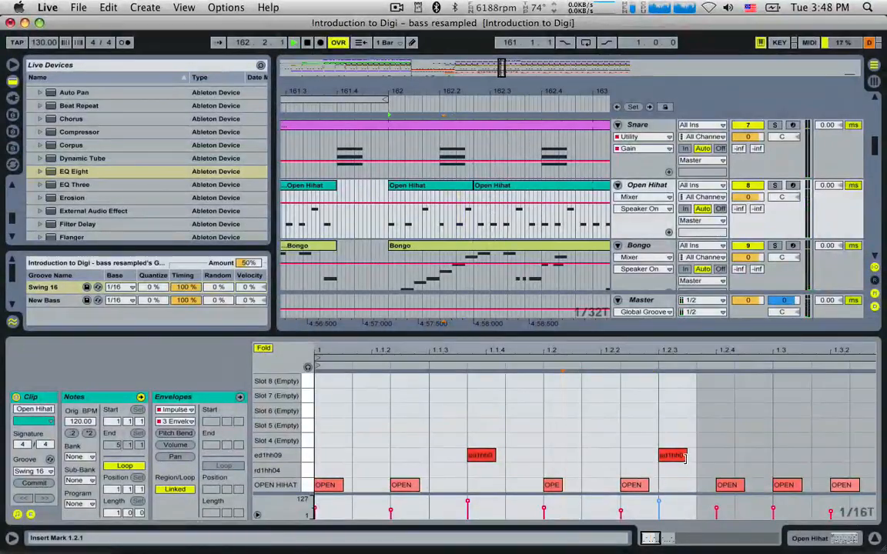
left_click_drag(680, 458, 705, 456)
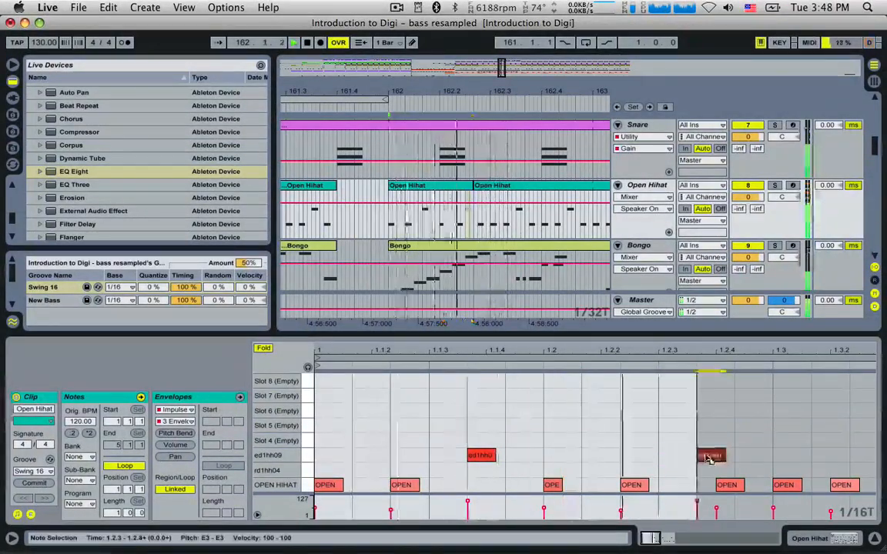
key("space")
key("space")
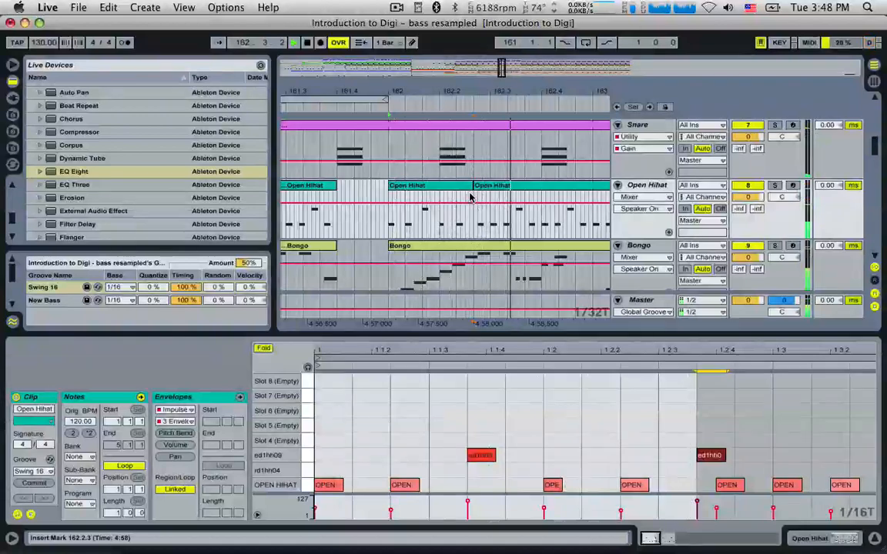
key("space")
key("space")
key("space")
Extend the split Open Hihat clip to 162.3 and replace its last two notes with one ed1hh09 note on the triplet line after 1.2.3.
left_click_drag(470, 187, 491, 187)
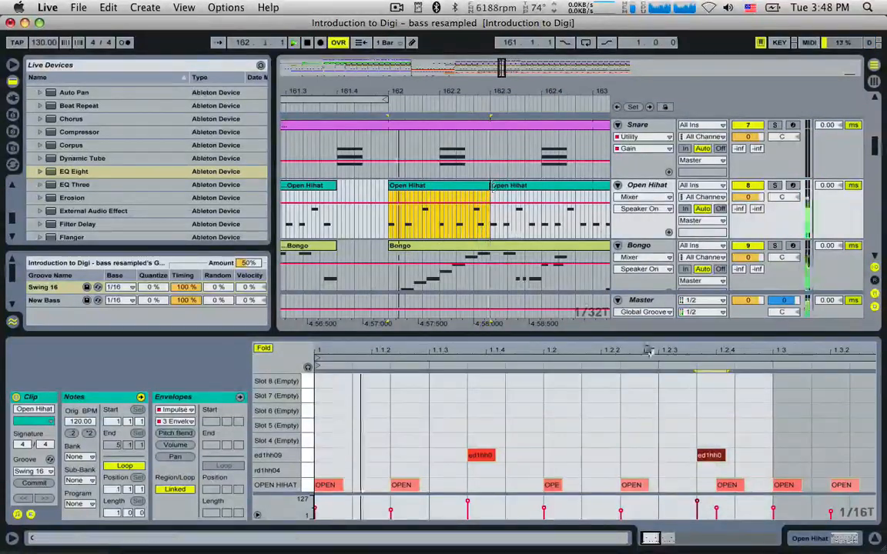
left_click_drag(752, 453, 724, 491)
key("Delete")
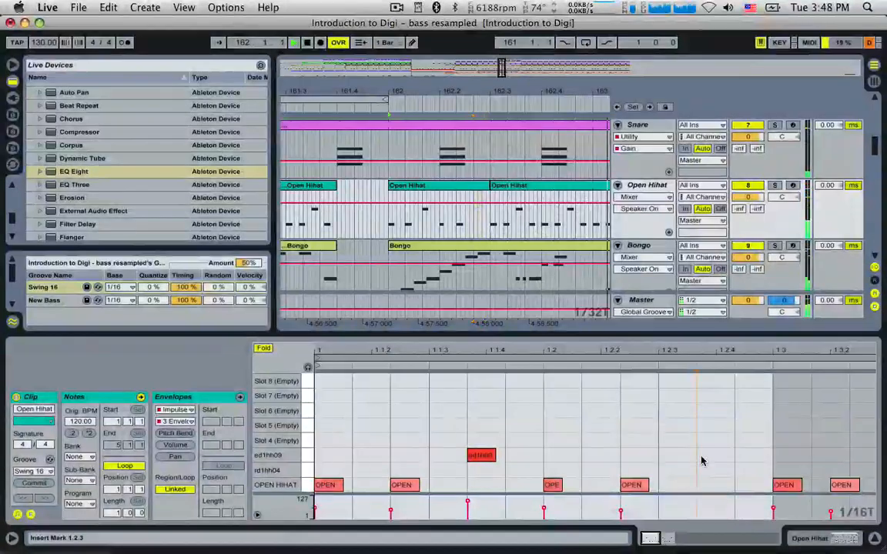
double_click(701, 460)
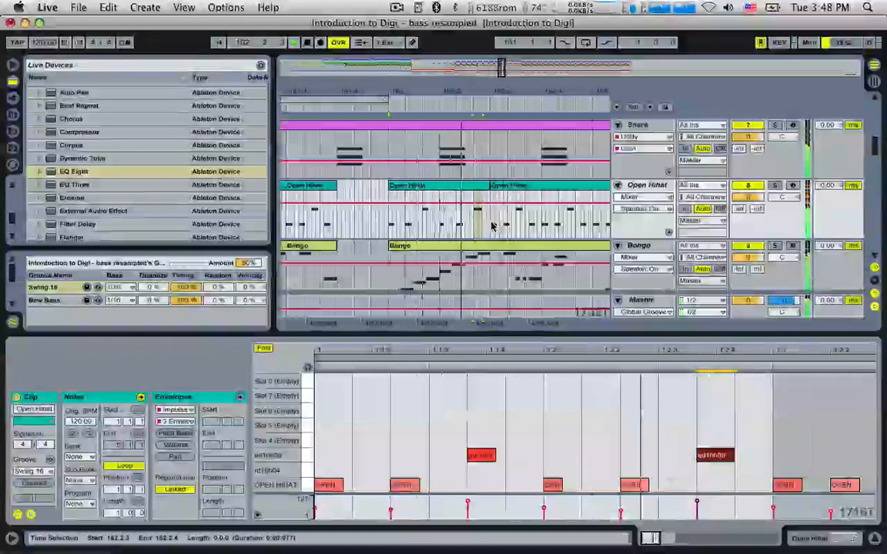
Shift the last short Tech Bass 2 slice before 162.3 slightly later on the triplet grid and audition from bar 162.
scroll(493, 225, "up", 10)
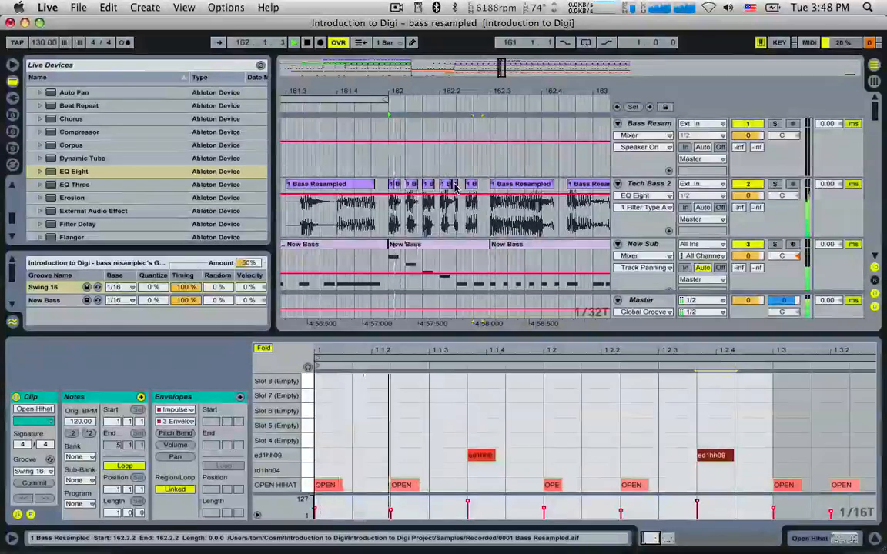
left_click(455, 187)
left_click(470, 187)
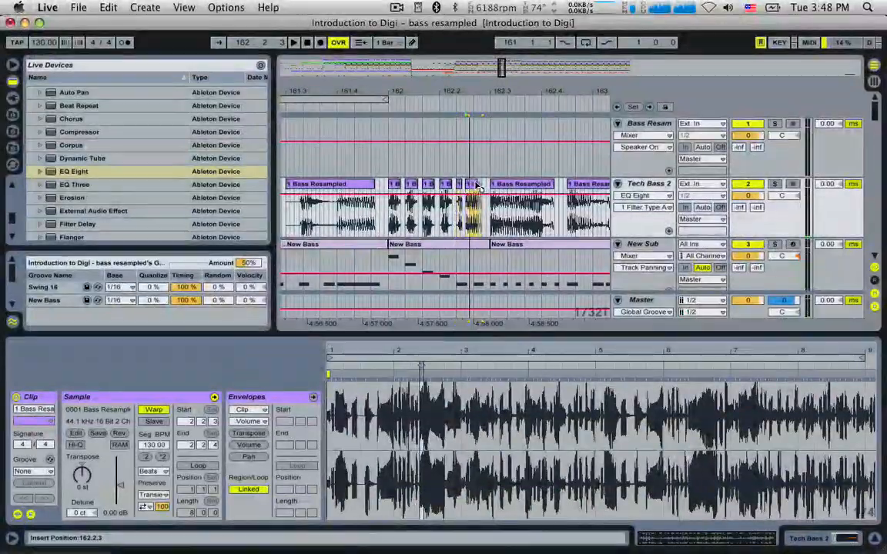
left_click_drag(479, 187, 482, 187)
key("space")
key("space")
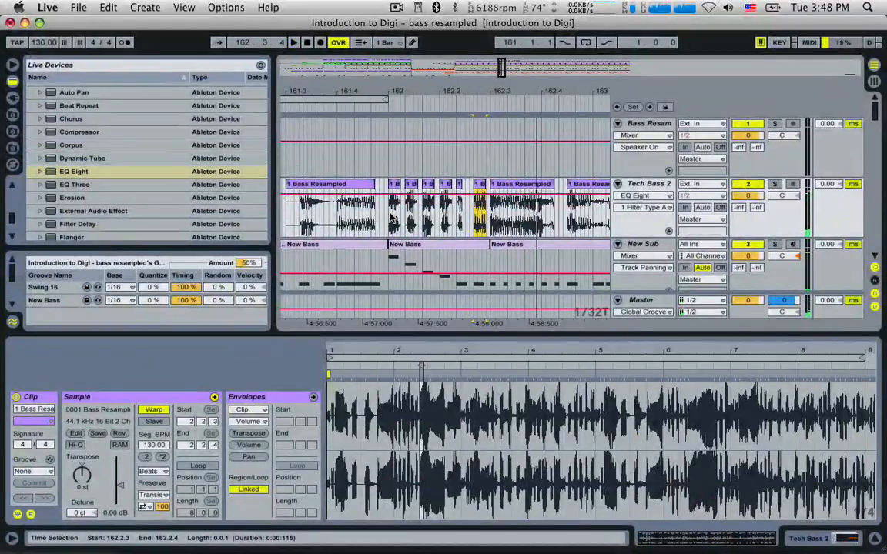
left_click(391, 218)
key("space")
Delete the main Synth section between 162 and 162.3, turn off the triplet grid, and audition from 161.4.
scroll(475, 246, "down", 10)
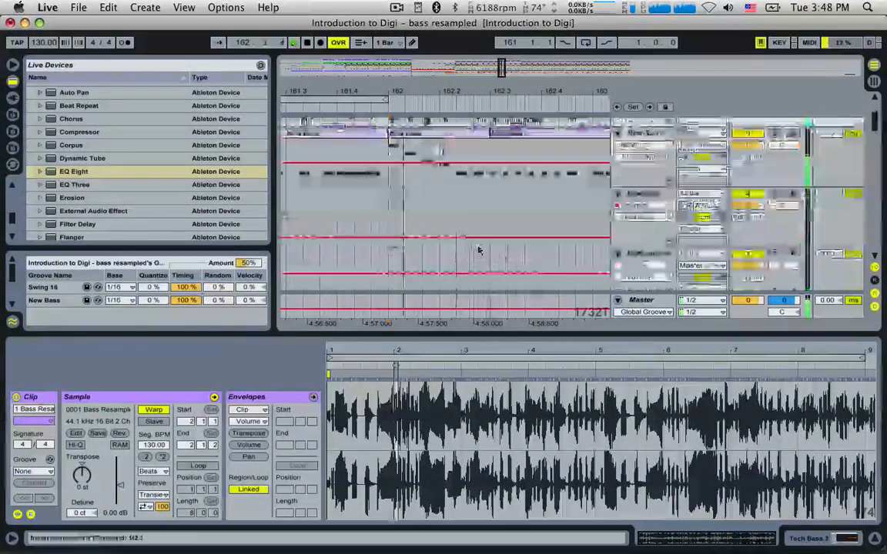
scroll(479, 250, "down", 5)
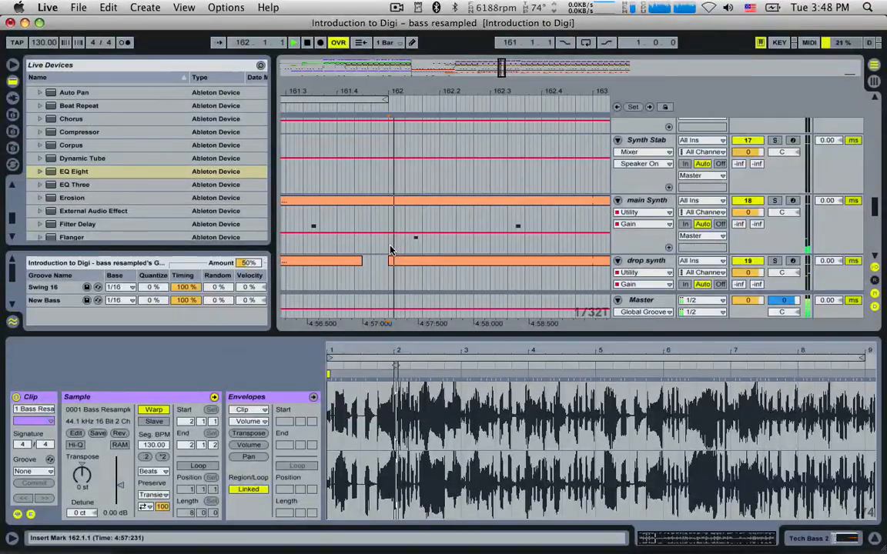
left_click_drag(390, 250, 522, 230)
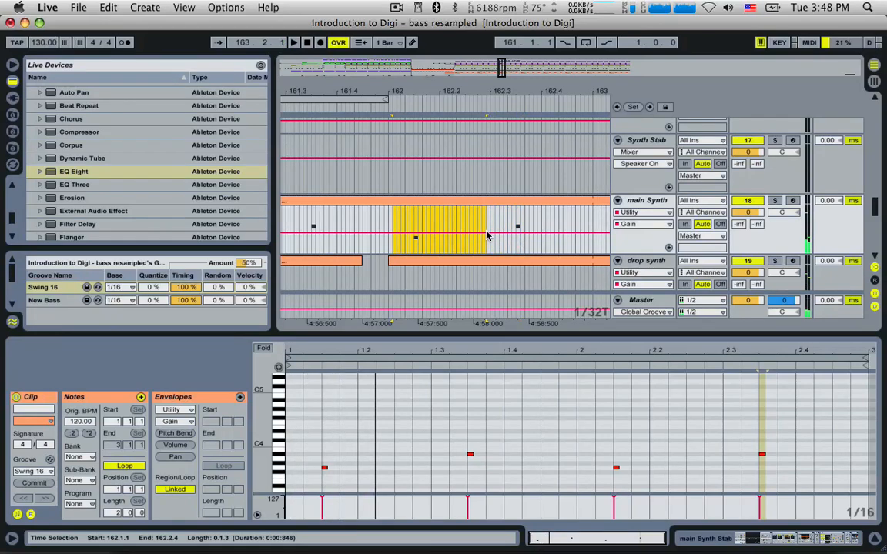
right_click(460, 228)
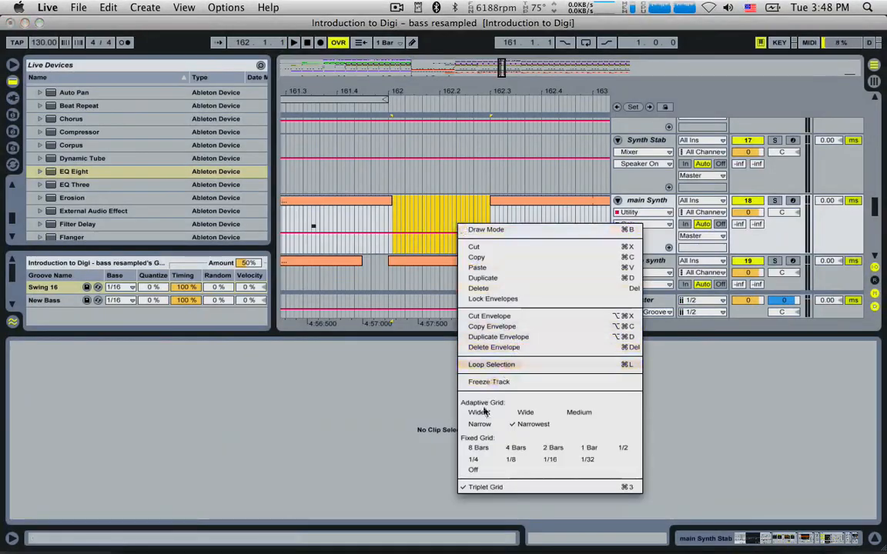
left_click(482, 488)
left_click(346, 182)
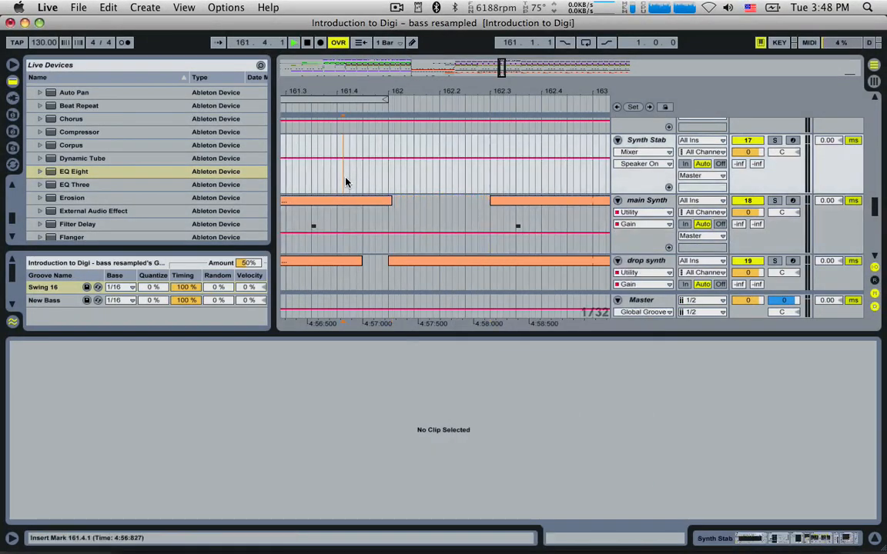
key("space")
key("space")
Move the one-bar loop region to bar 162 and audition the passage.
left_click_drag(498, 89, 503, 72)
left_click(418, 182)
key("space")
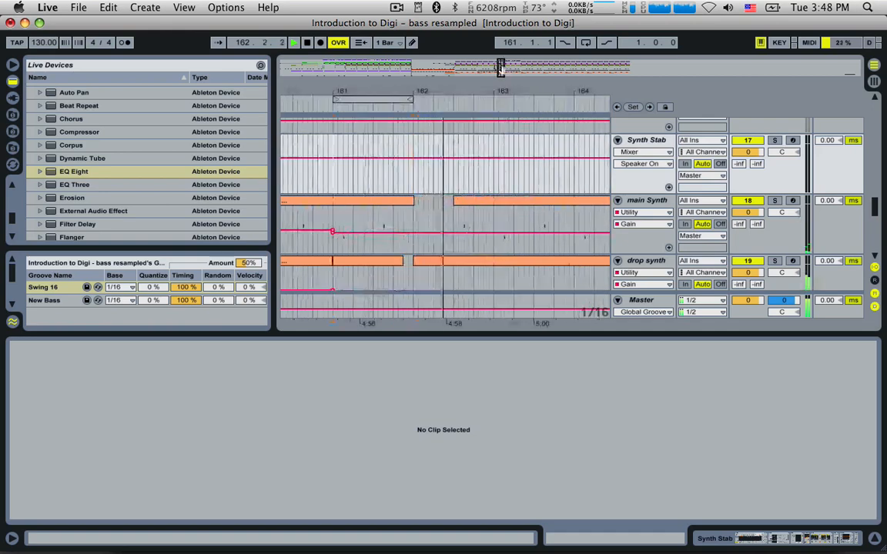
left_click_drag(362, 97, 445, 96)
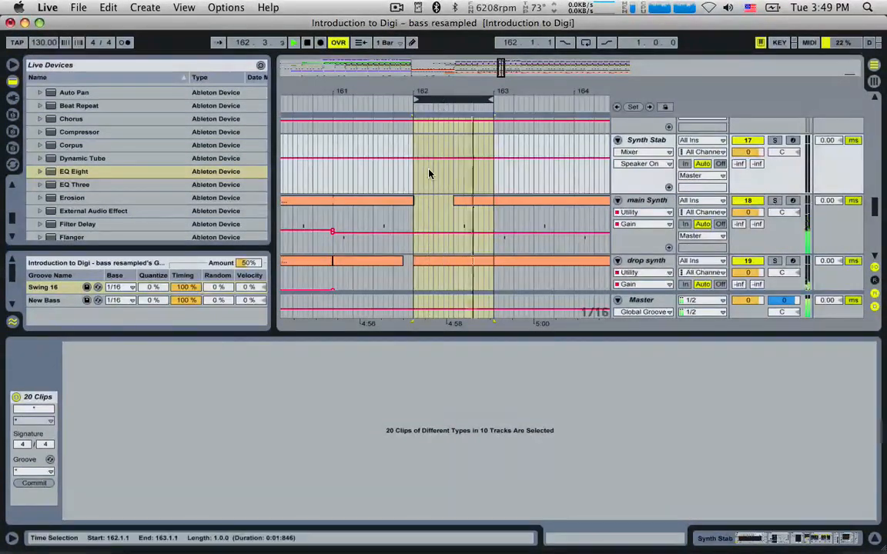
key("space")
key("space")
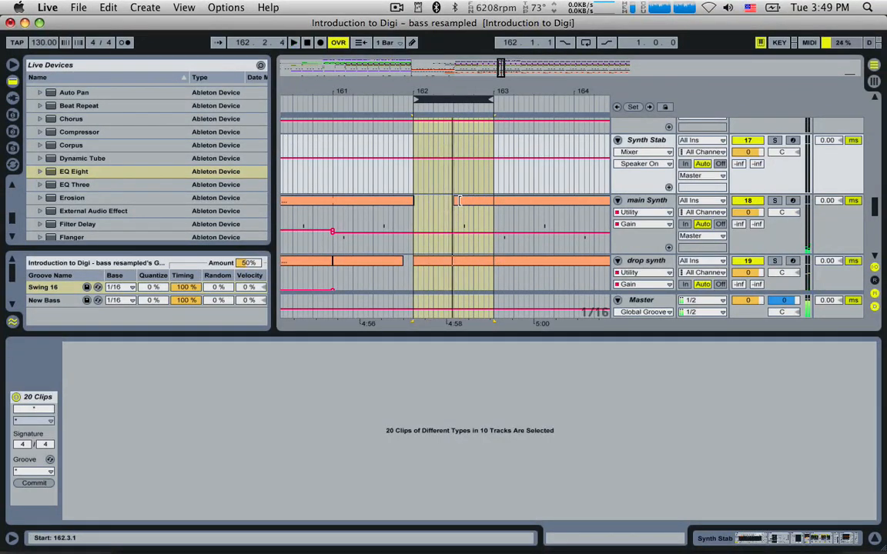
Trim the start of the main Synth clip after the gap to bar 163 and play bar 162 with looping enabled.
left_click_drag(473, 201, 491, 202)
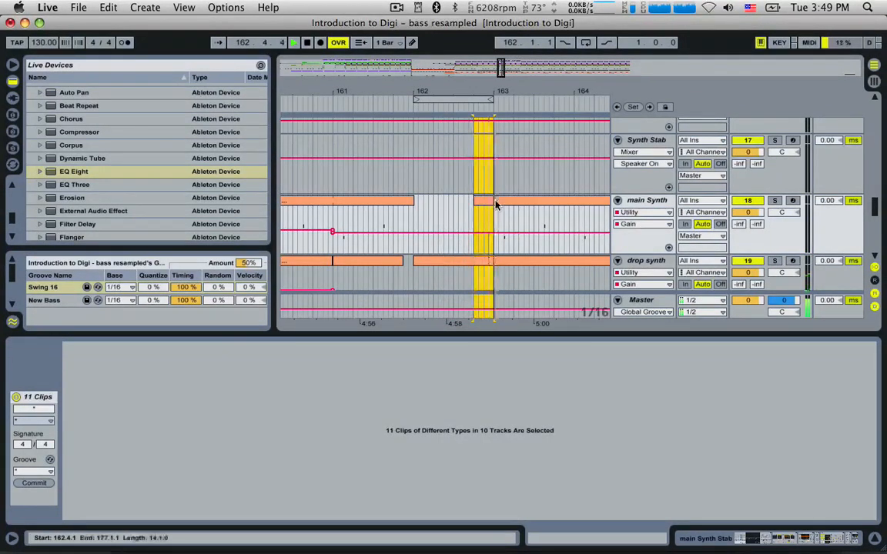
key("super+z")
left_click(462, 210)
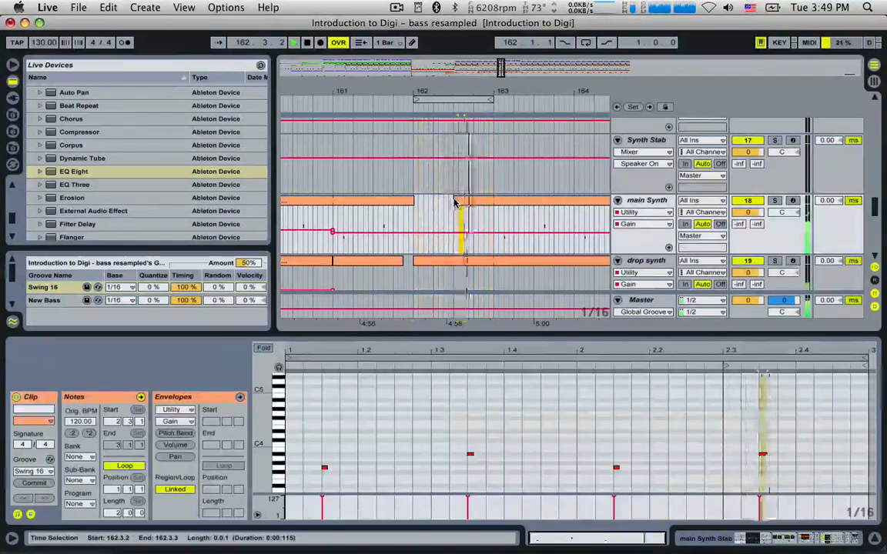
left_click_drag(455, 201, 493, 201)
left_click(415, 209)
key("space")
key("space")
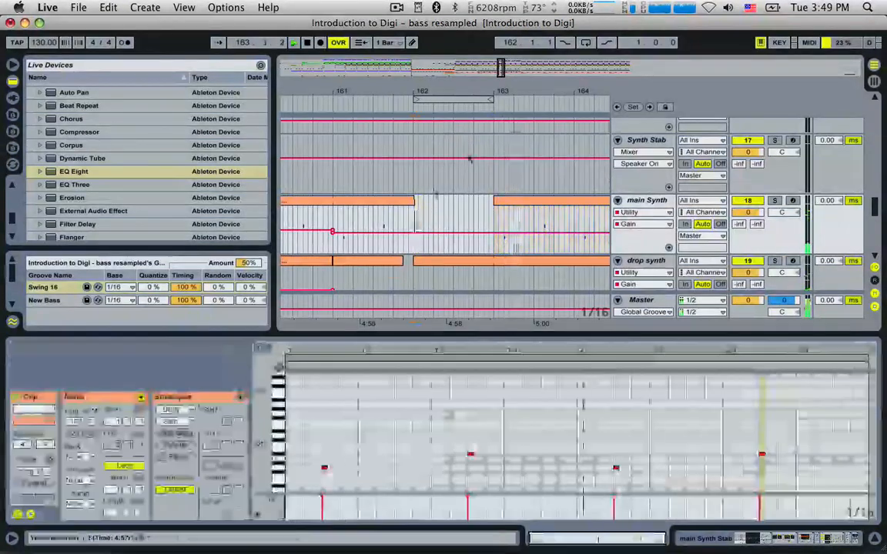
left_click(586, 43)
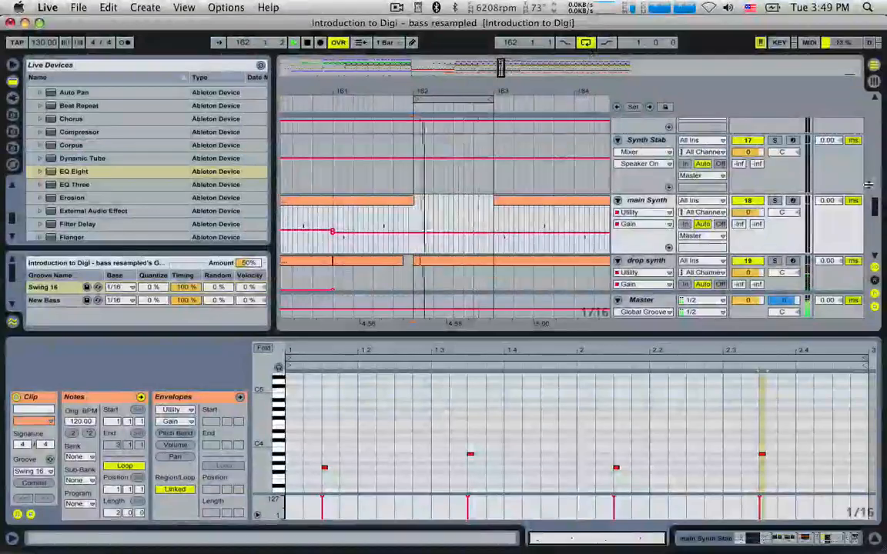
Delete the drop synth section from 162.4 to 163.
mouse_move(875, 203)
left_mouse_down()
mouse_move(877, 238)
mouse_move(883, 212)
mouse_move(868, 208)
left_mouse_up()
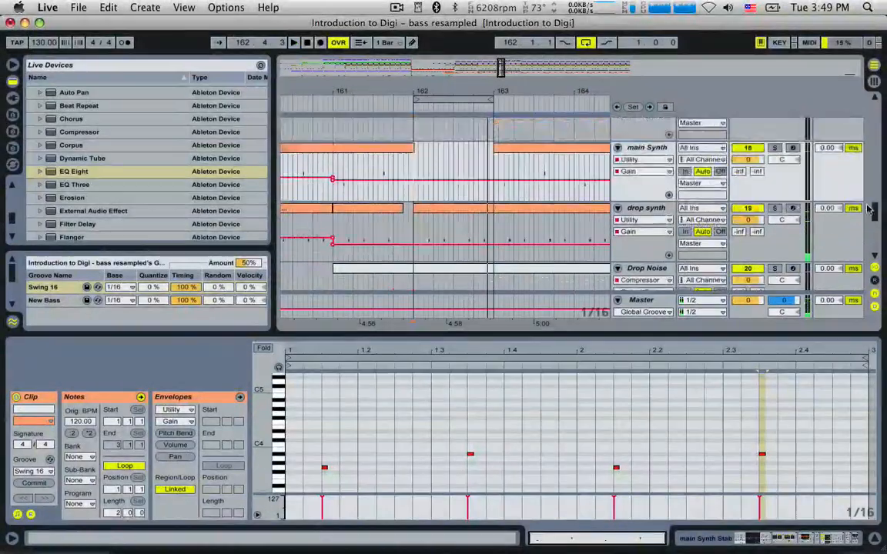
key("space")
left_click_drag(494, 222, 475, 221)
key("BackSpace")
Delete the Bongo section covering three sixteenths from 162.4.1 to 162.4.4.
scroll(470, 194, "up", 5)
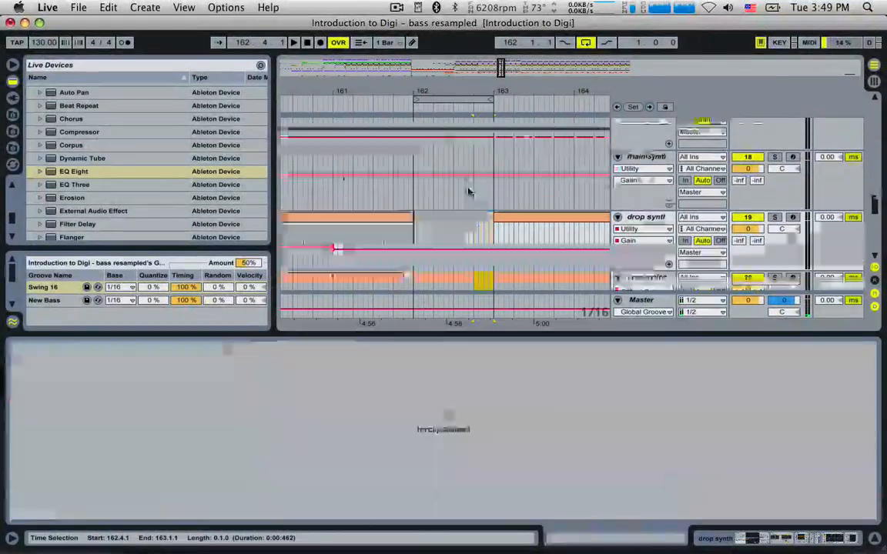
scroll(475, 211, "up", 5)
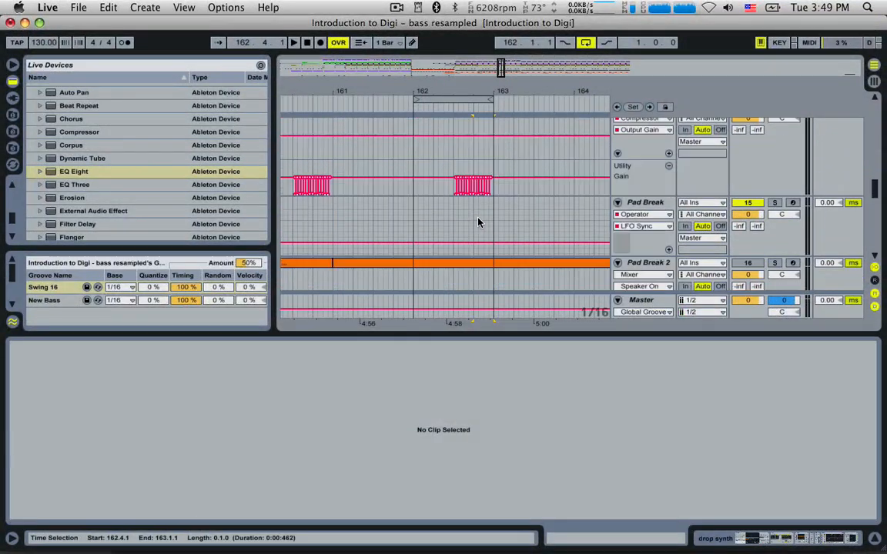
scroll(478, 222, "up", 5)
left_click(476, 198)
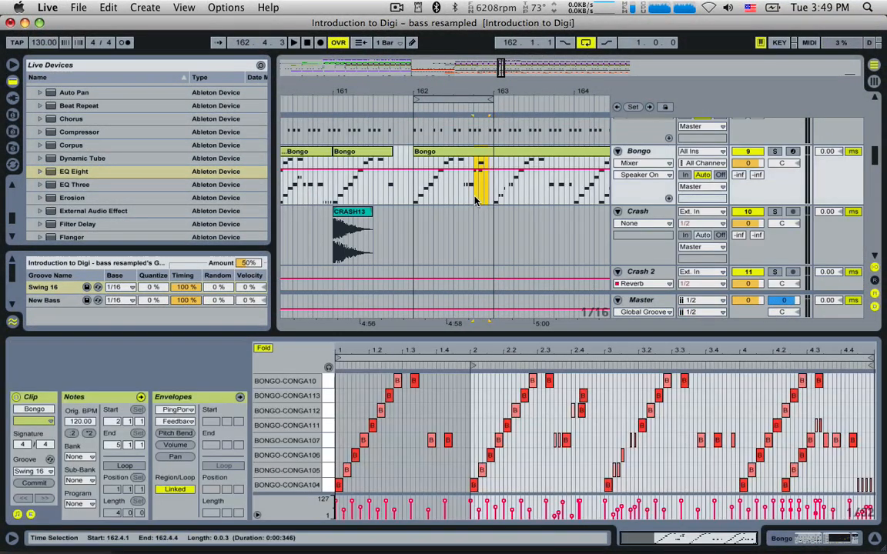
key("BackSpace")
Delete the Open Hihat section from 162.4 to 163 and audition the loop.
scroll(485, 185, "up", 2)
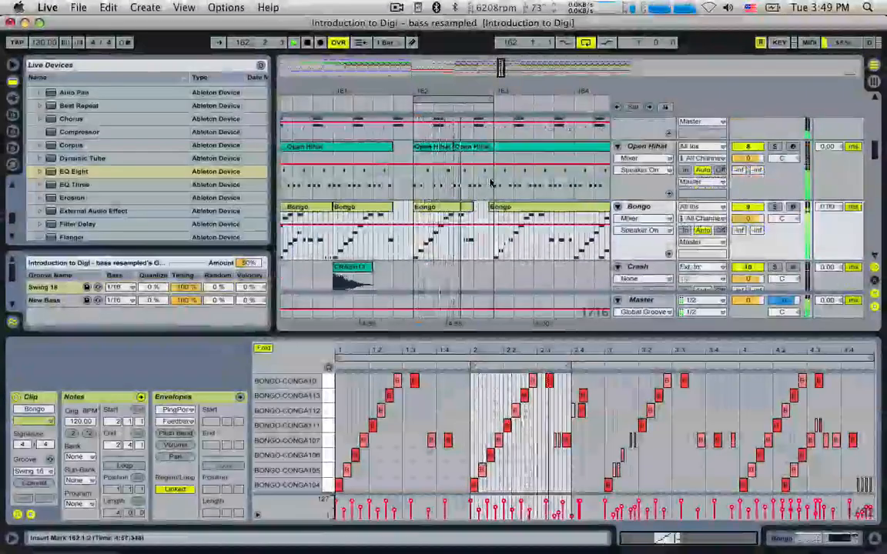
left_click_drag(491, 183, 478, 185)
key("BackSpace")
scroll(477, 183, "up", 2)
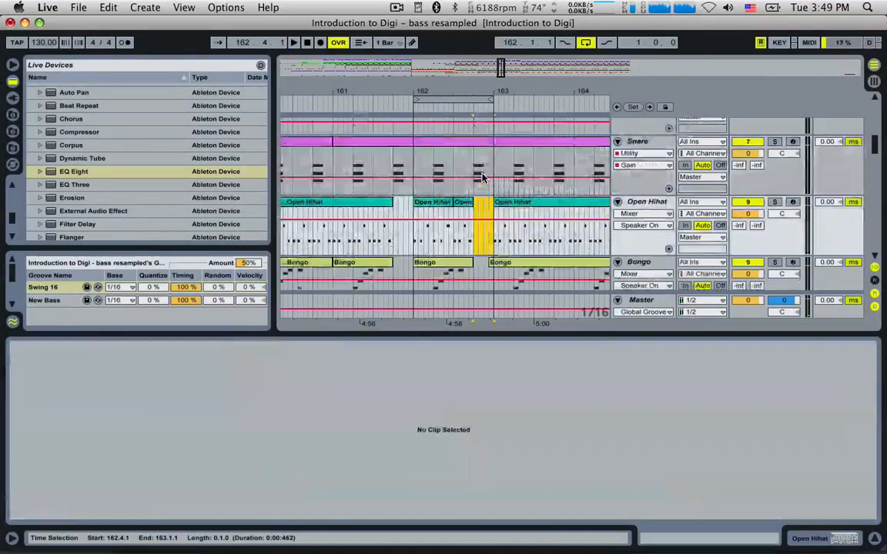
key("space")
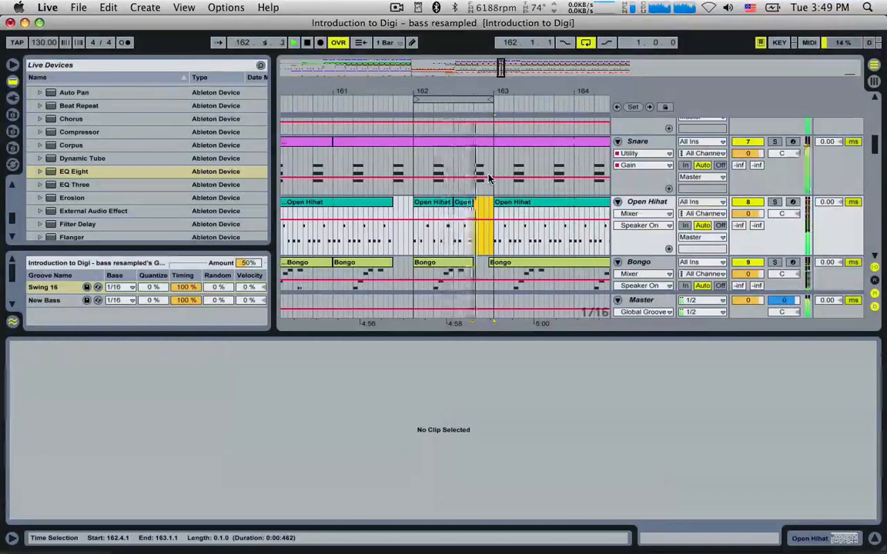
Move the one-bar loop region to bar 163 and play it while checking the bass and drum tracks.
scroll(488, 179, "up", 6)
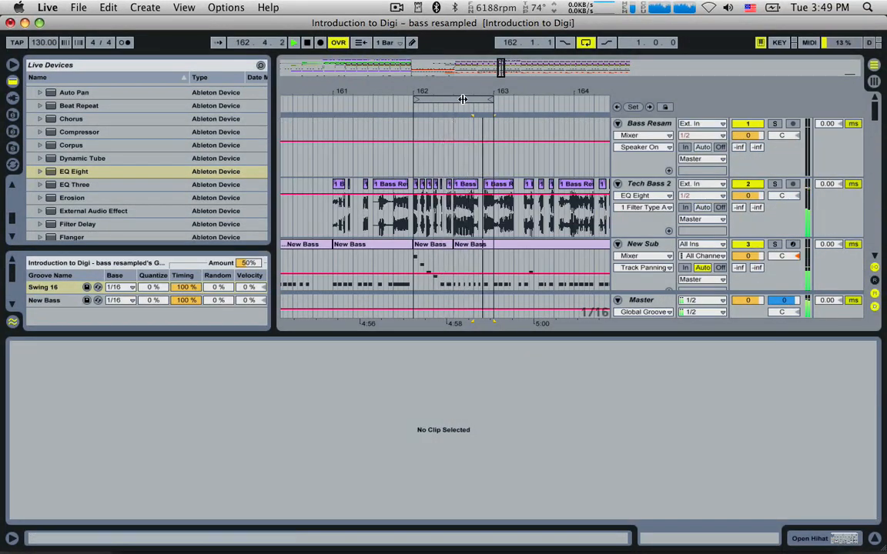
left_click_drag(454, 101, 537, 101)
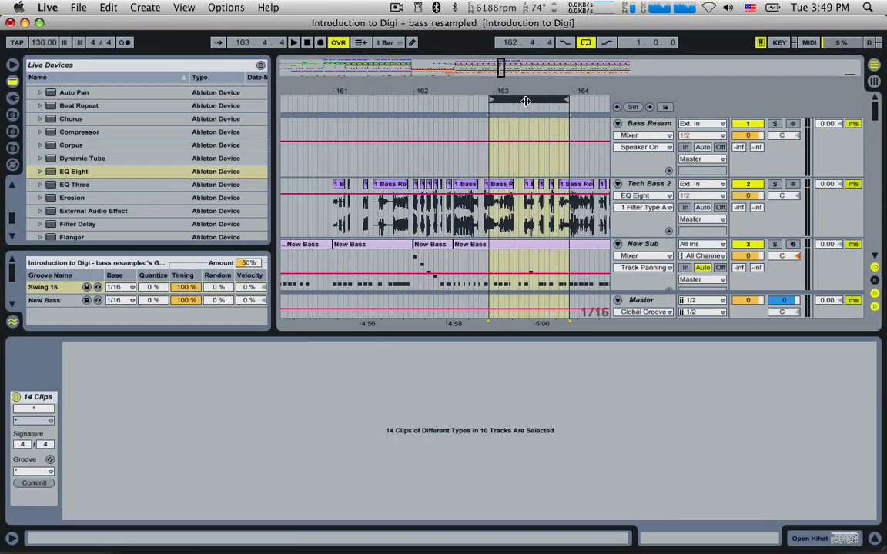
key("space")
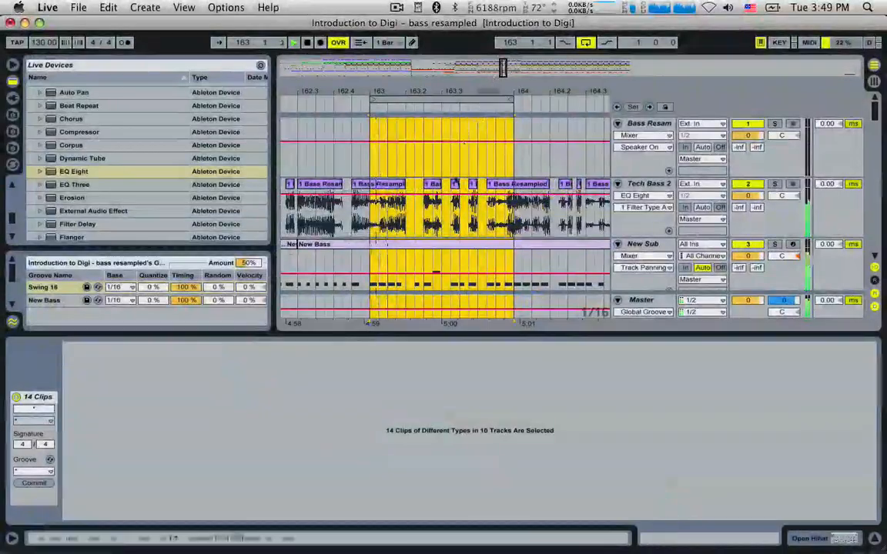
scroll(447, 201, "down", 3)
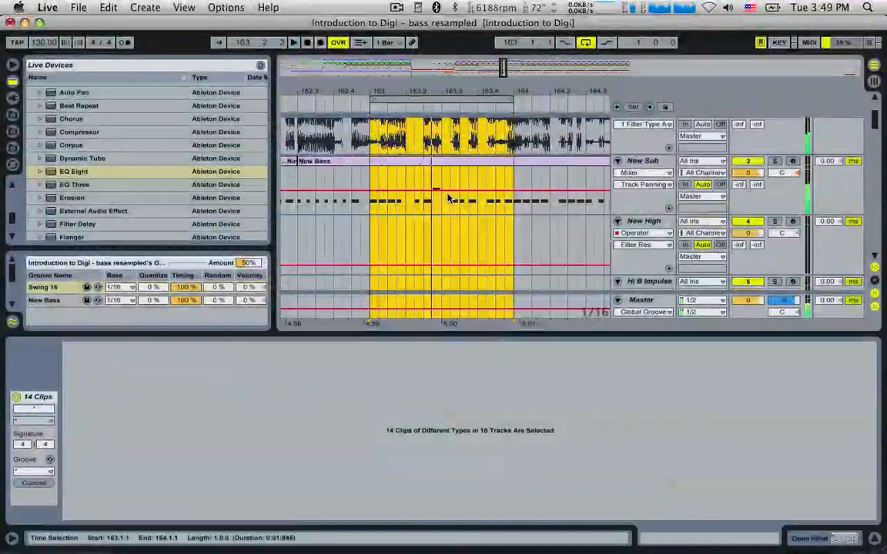
scroll(449, 198, "up", 3)
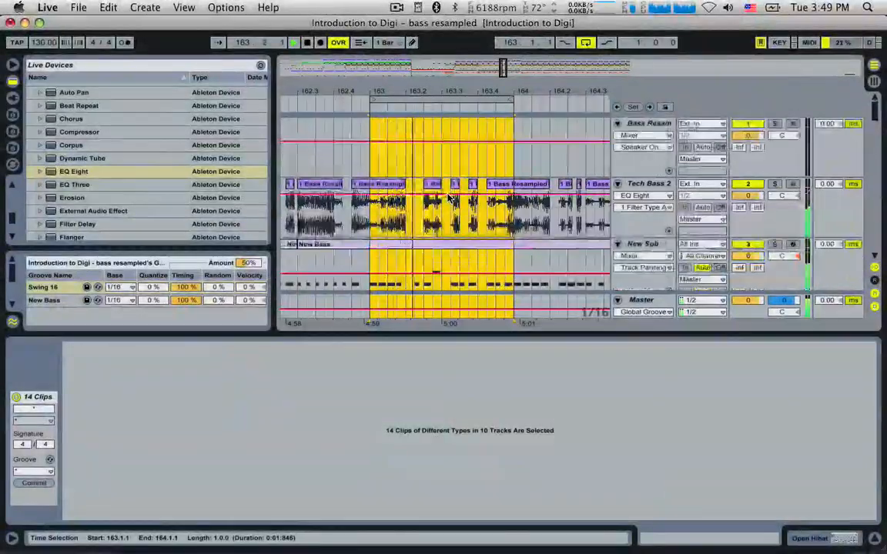
scroll(449, 198, "down", 8)
scroll(449, 198, "up", 8)
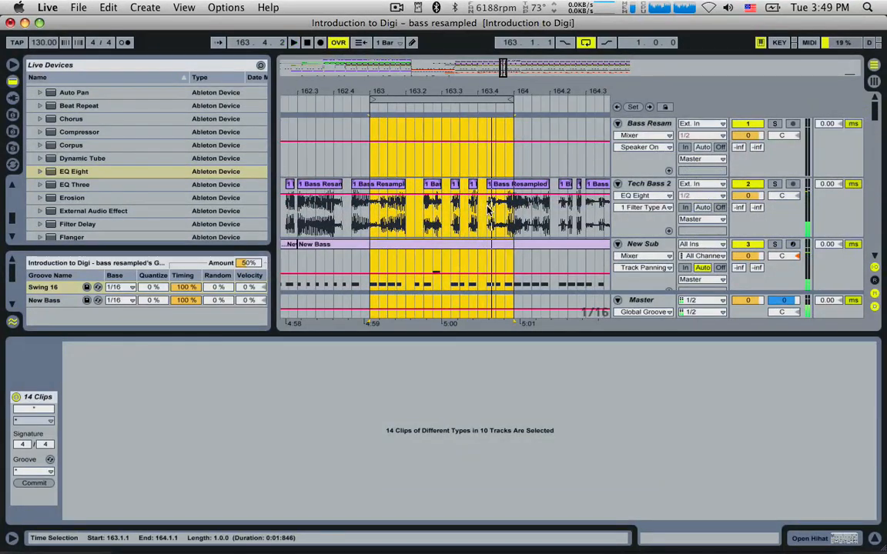
Shorten the loop region to the last beat of bar 163, from 163.4 to 164.
left_click(487, 210)
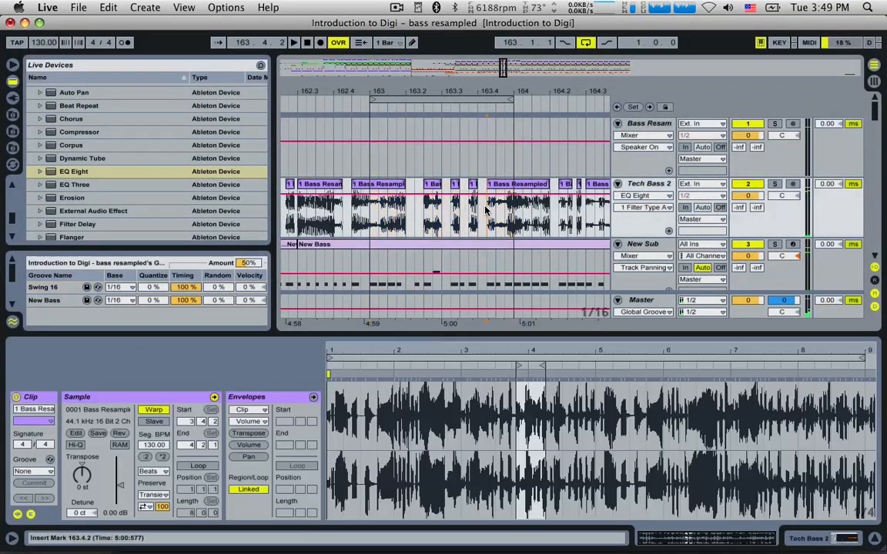
left_click(478, 209)
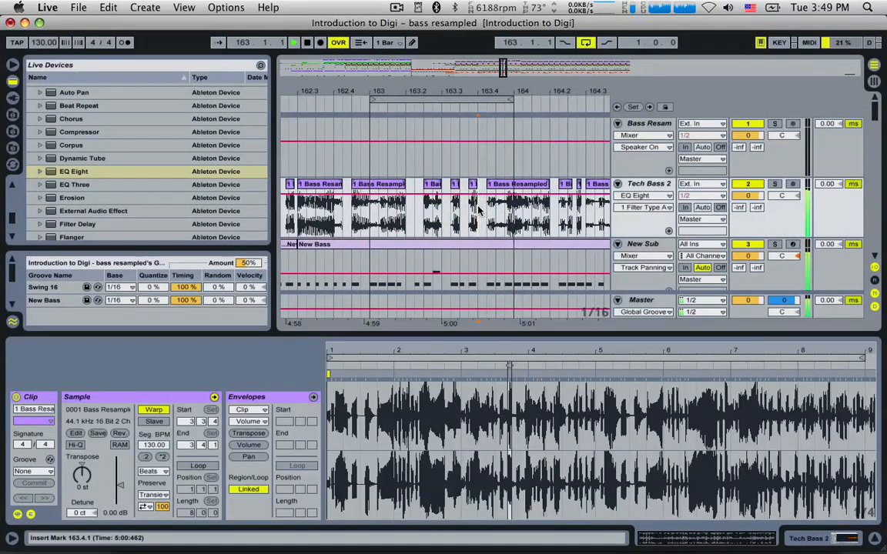
left_click_drag(531, 116, 477, 115)
left_click_drag(525, 98, 438, 85)
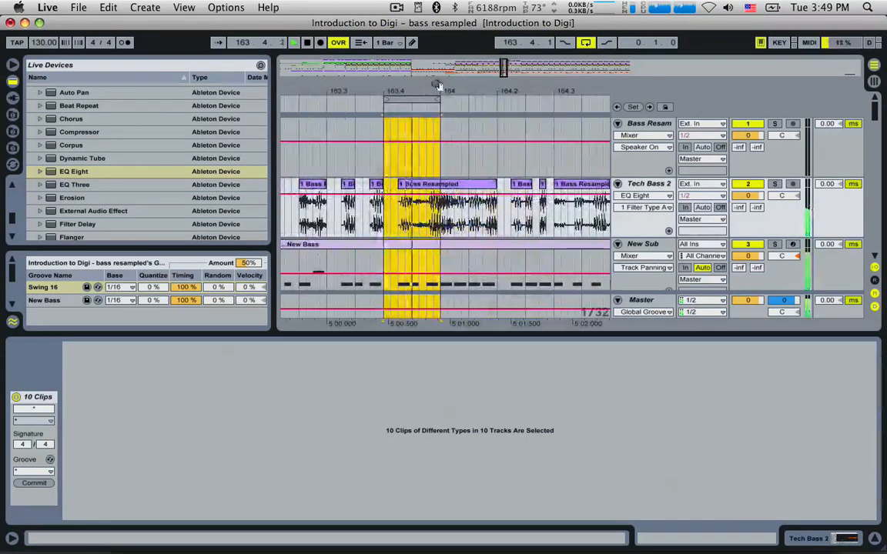
Copy the sixteenth-note Tech Bass 2 slice at 163.4.4 onto 163.4.1, 163.4.2 and 163.4.3, and audition the loop.
left_click(437, 209)
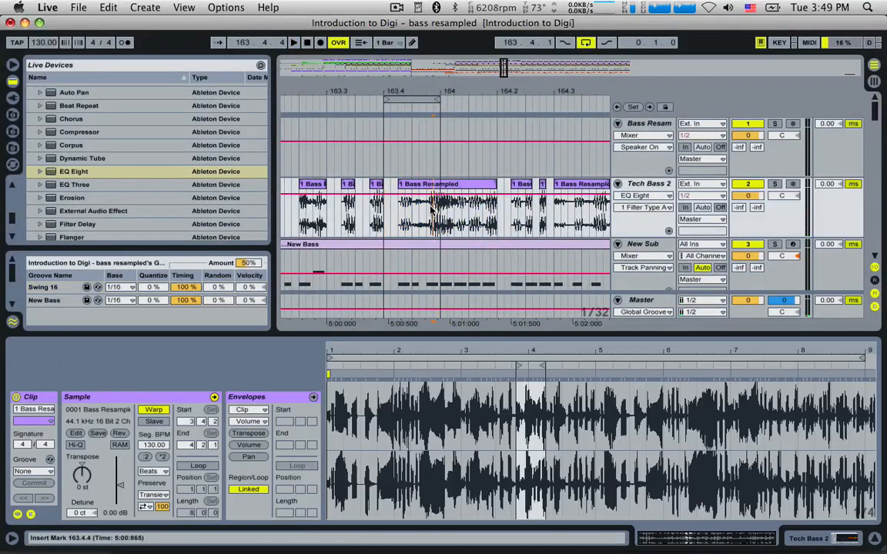
left_click_drag(434, 184, 423, 188)
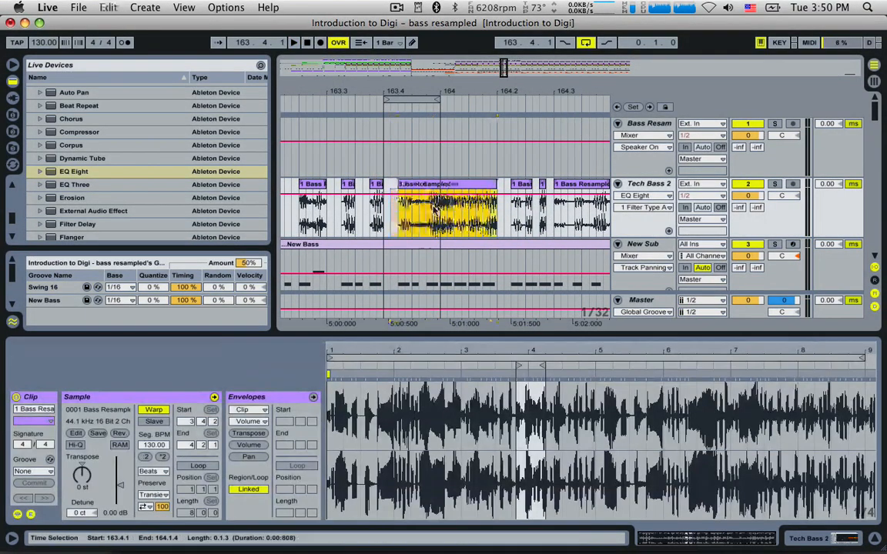
key("super+z")
left_click(431, 210)
left_click(406, 197)
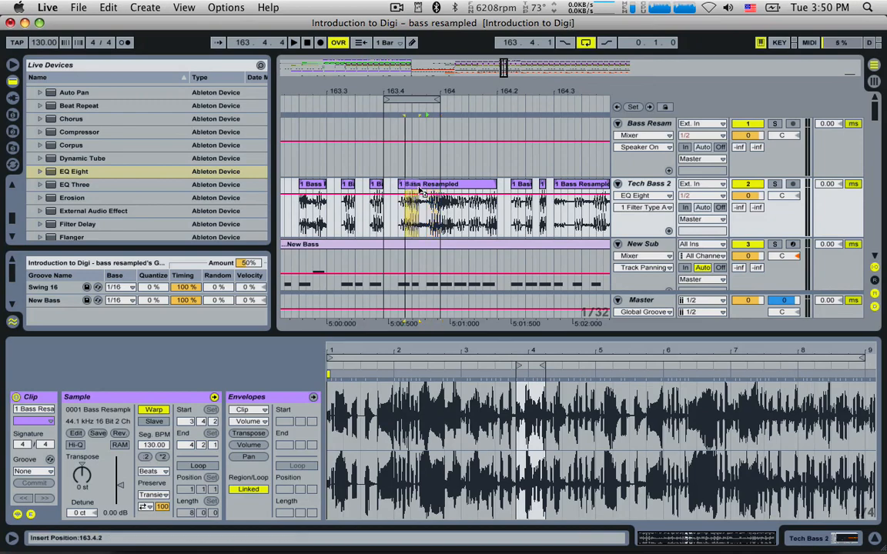
left_click_drag(423, 191, 394, 191)
left_click(388, 207)
key("space")
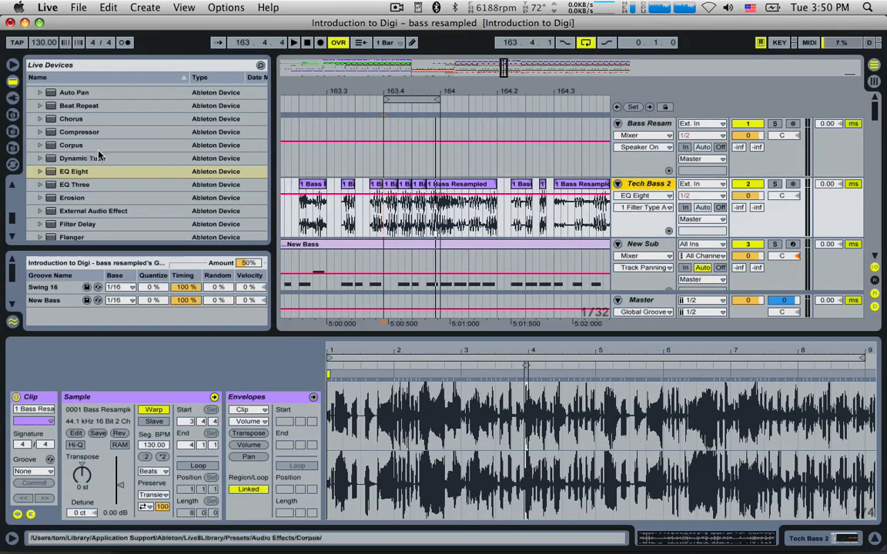
Add an Auto Filter to the Tech Bass 2 track and set it to high-pass with a 26.0 Hz cutoff.
scroll(93, 120, "up", 3)
double_click(93, 119)
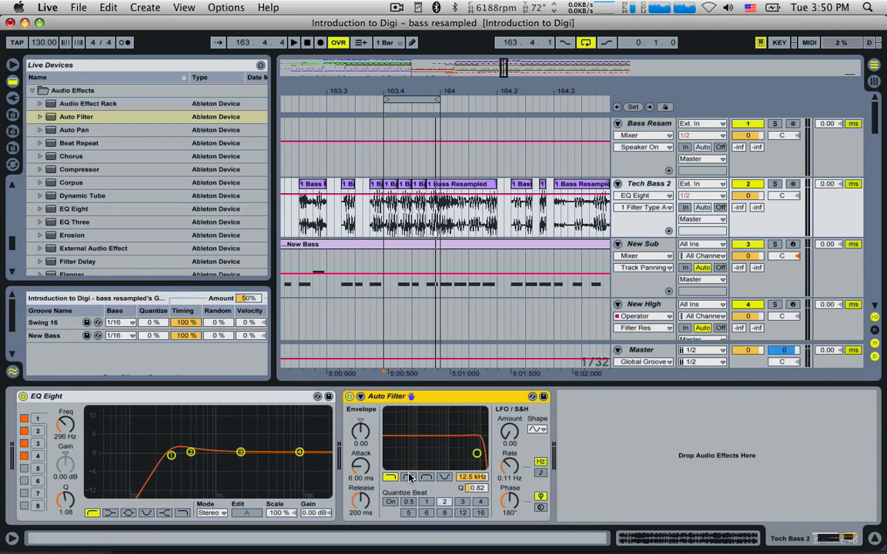
left_click(409, 478)
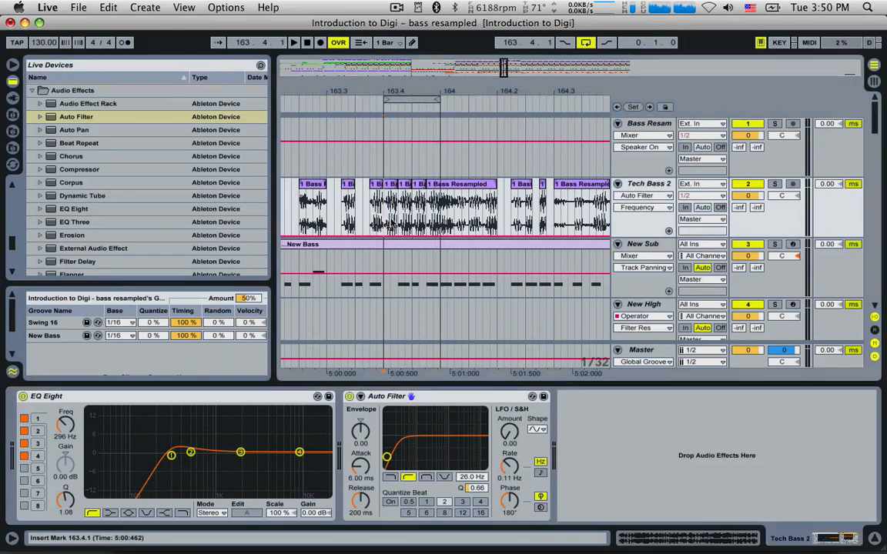
Automate the Tech Bass 2 filter frequency to fall from 16.3 kHz at 163.4 to 26.0 Hz at 164, and audition it.
left_click_drag(420, 236, 421, 191)
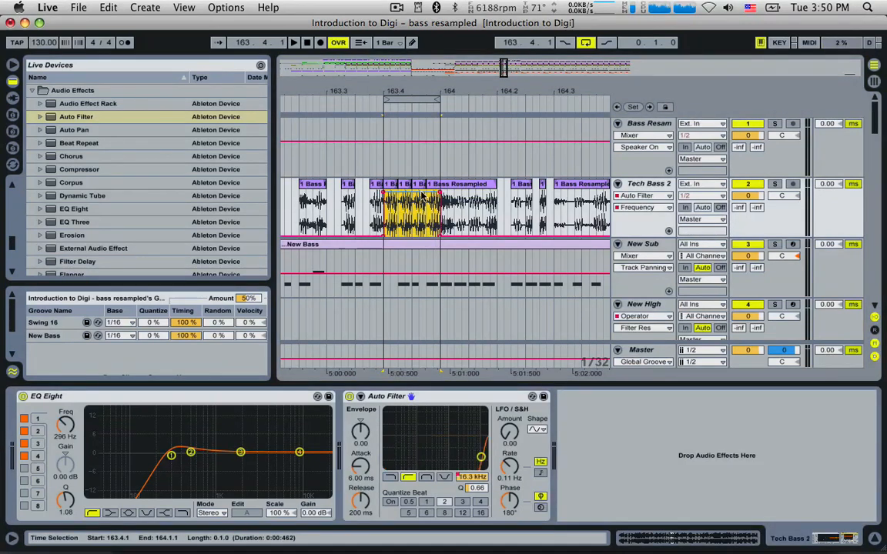
left_click(339, 209)
key("space")
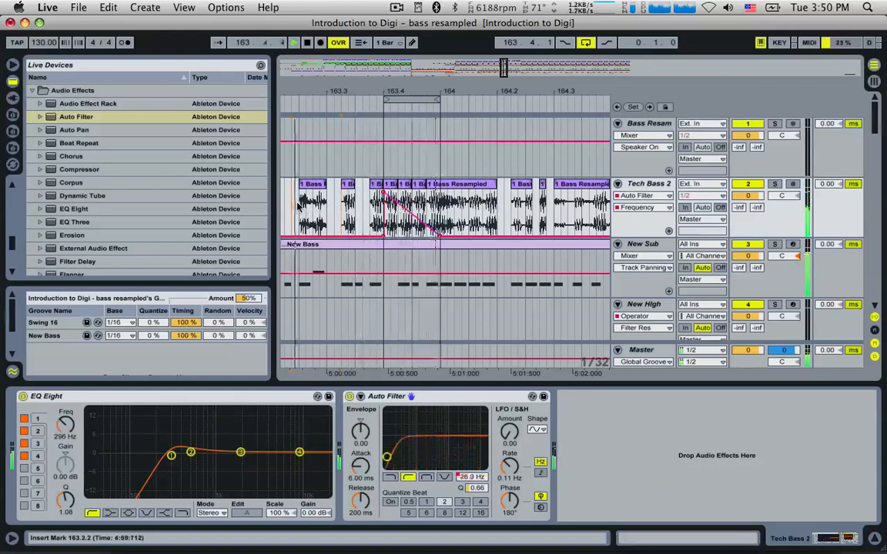
Draw rapid Utility gain drop-outs to -35.0 dB on the main Synth track between 163.4.1 and 163.4.3.
scroll(344, 228, "down", 3)
scroll(344, 228, "down", 10)
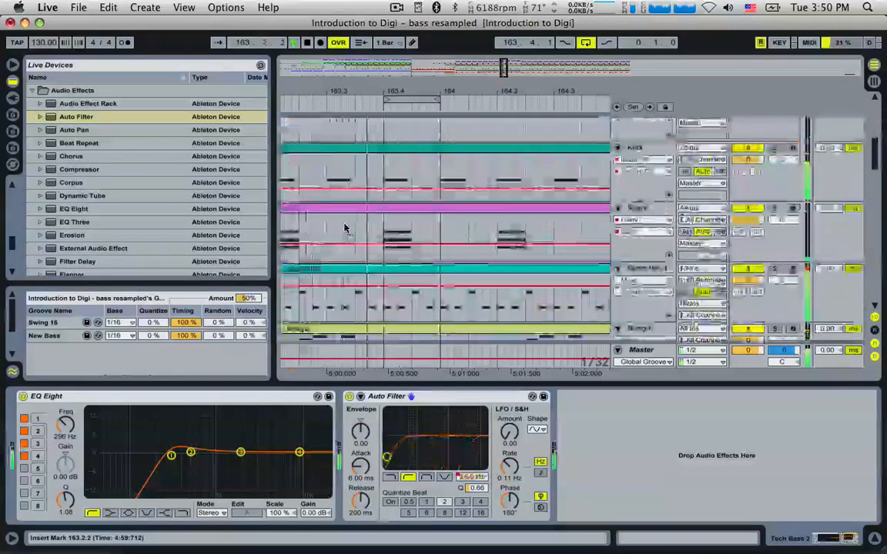
scroll(350, 229, "down", 10)
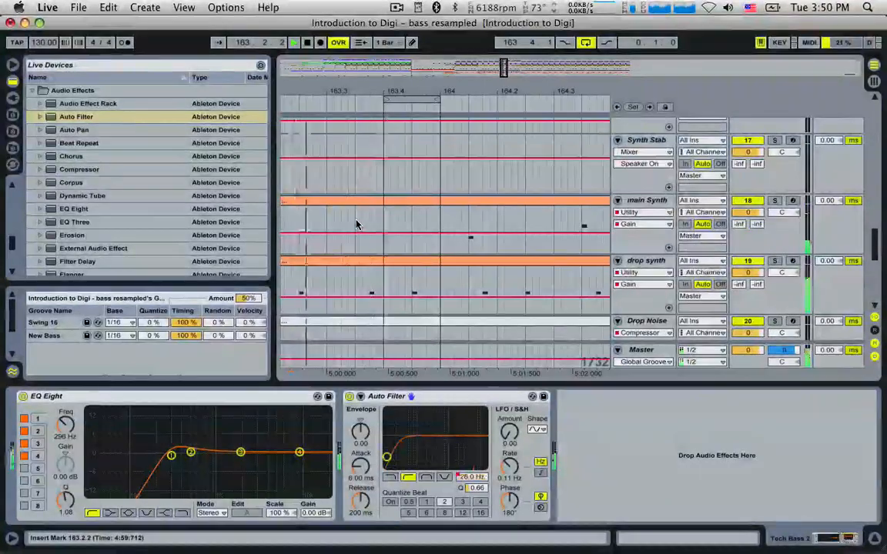
left_click(651, 206)
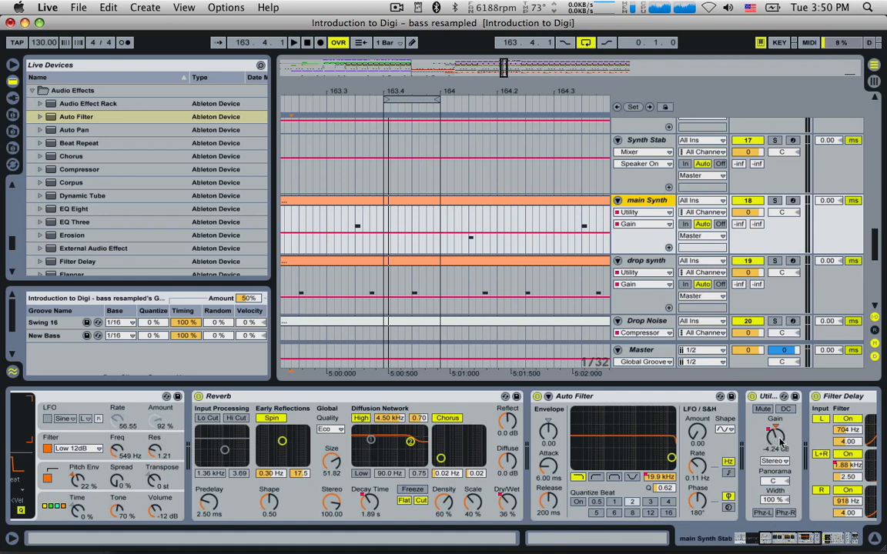
left_click(394, 240)
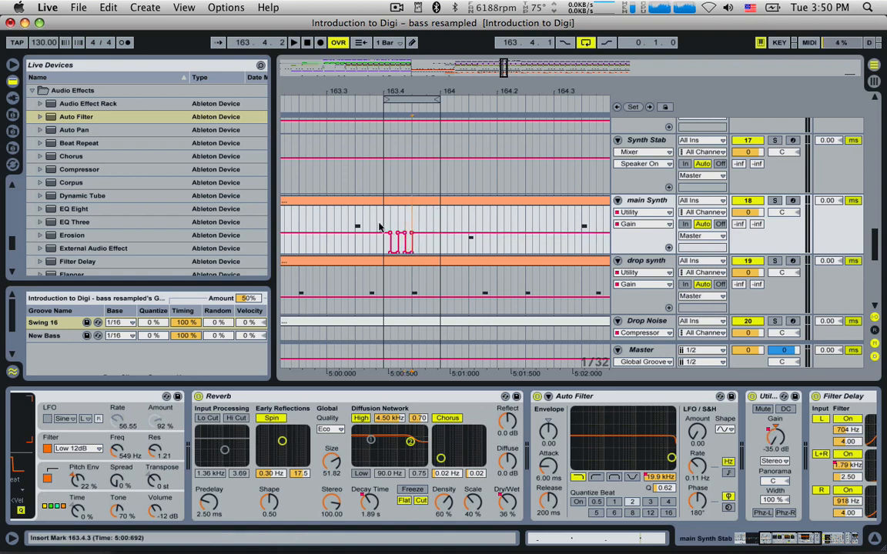
Show the main Synth gain automation in its own lane, duplicate the drop-outs across 163.4.3 to 164, and audition them.
left_click(380, 227, "shift")
left_click(669, 247)
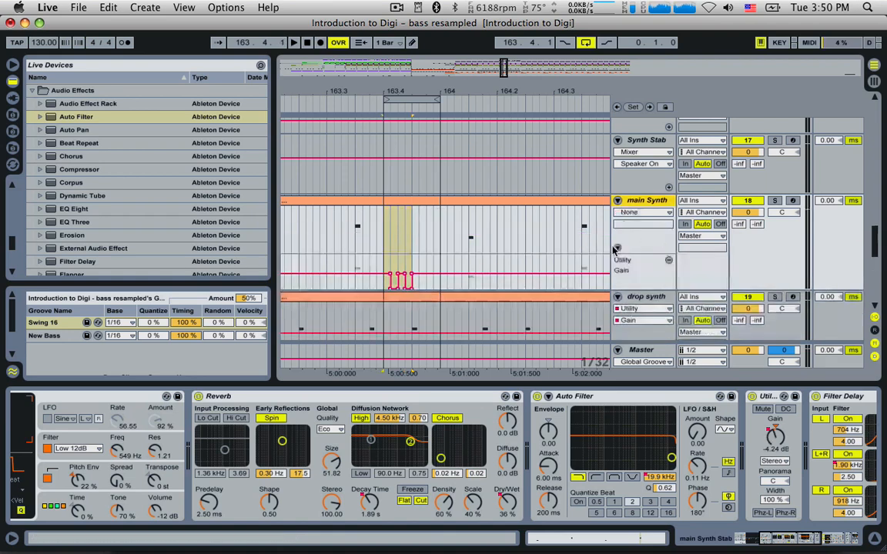
left_click_drag(382, 266, 410, 264)
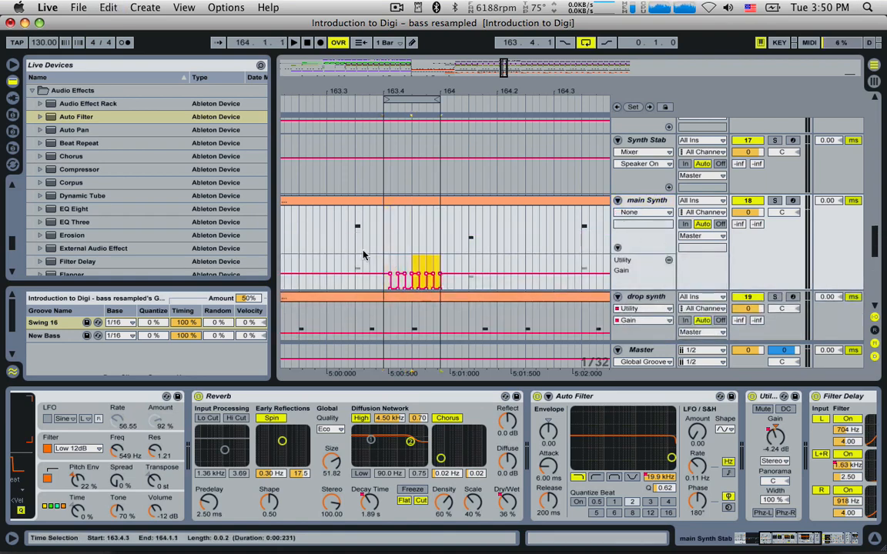
left_click(354, 245)
key("space")
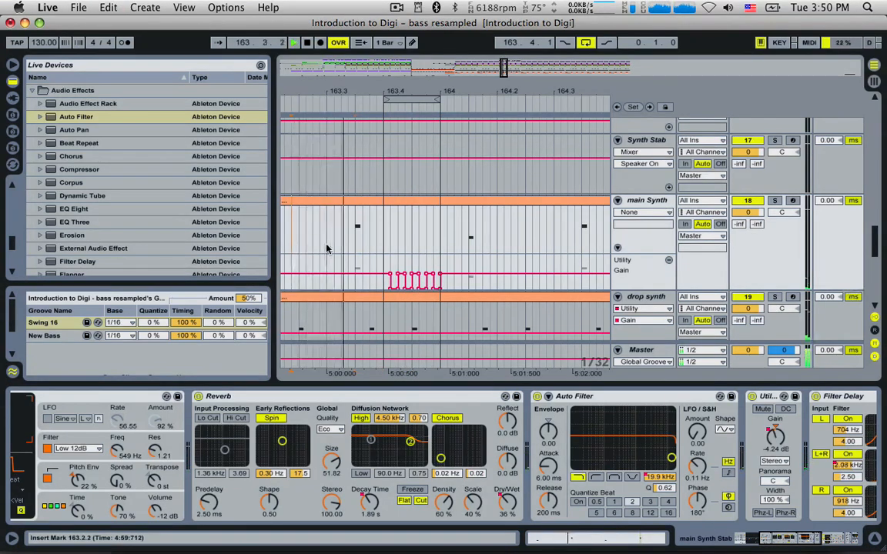
key("space")
Split the main Synth clip at 163.3 and 163.4 and open the one-beat piece for note editing.
left_click_drag(356, 223, 322, 228)
left_click(345, 202)
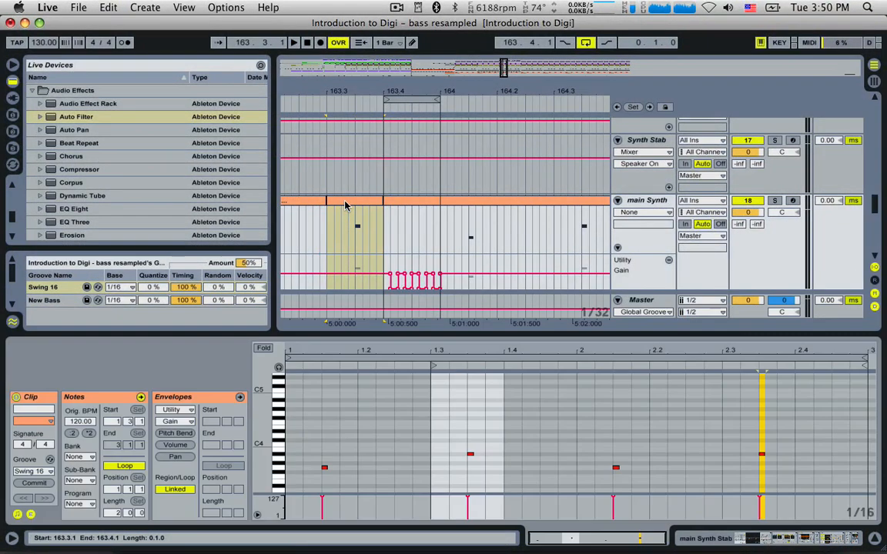
key("z")
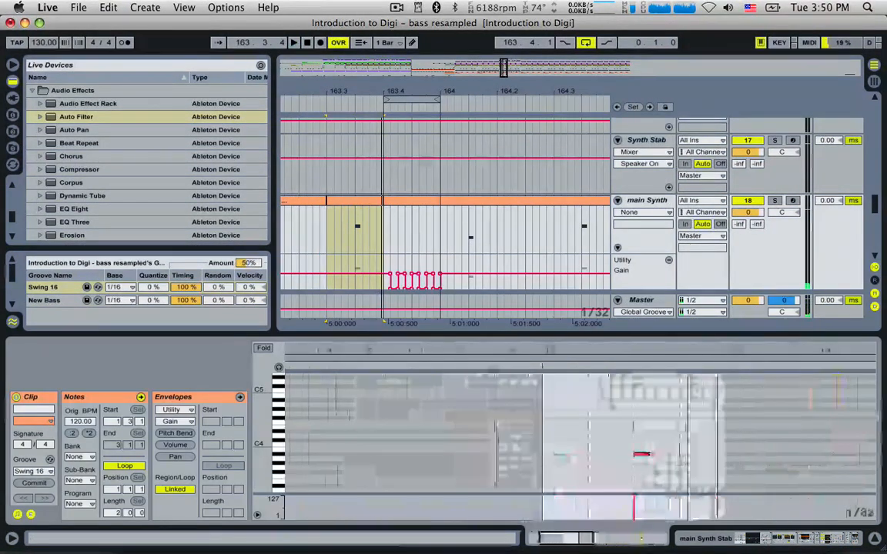
Add a G2 note at 1.3.1 and a D3 copy at 1.3.2 in the one-beat main Synth clip, and play it back.
scroll(510, 490, "up", 5)
scroll(510, 491, "down", 5)
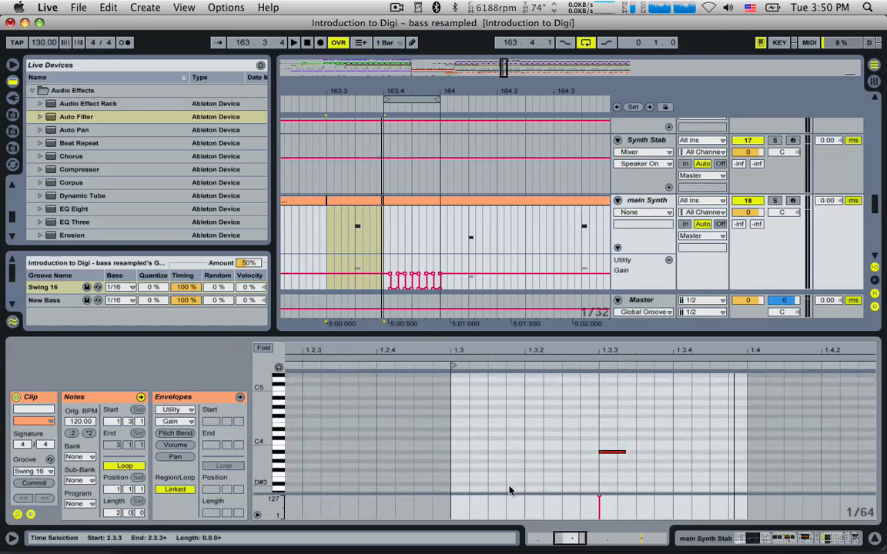
scroll(513, 465, "down", 1)
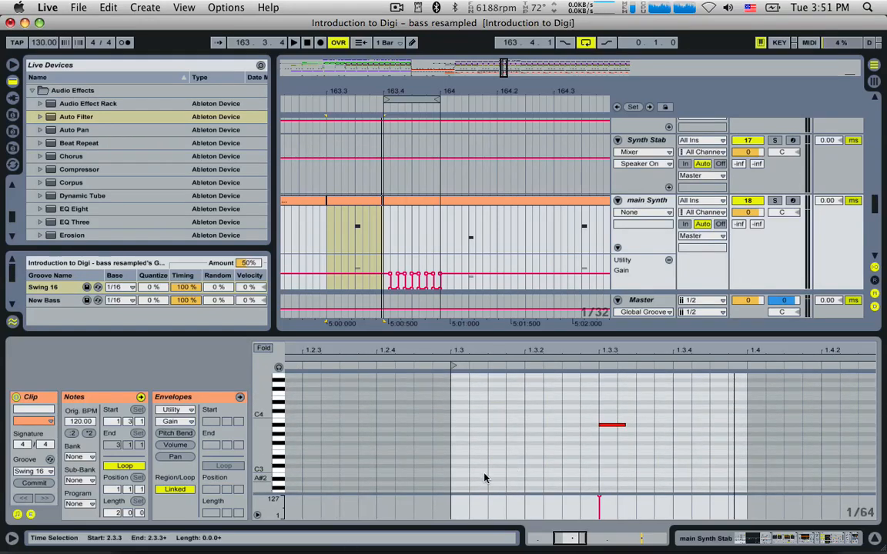
left_click_drag(267, 453, 268, 441)
key("space")
key("space")
double_click(460, 482)
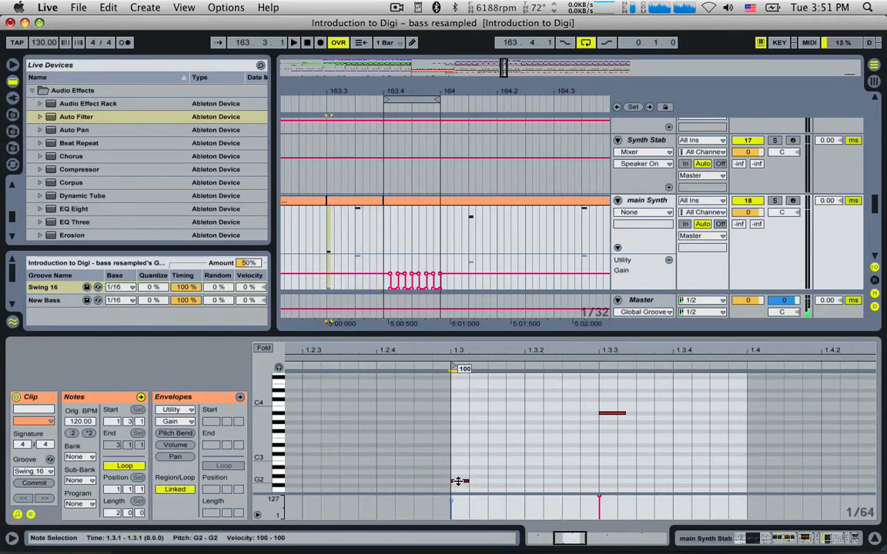
left_click_drag(461, 484, 536, 448)
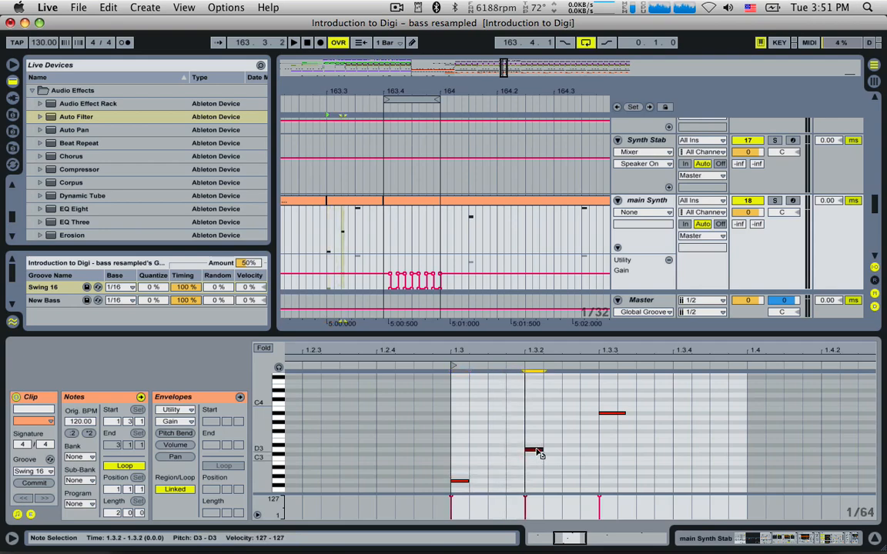
key("space")
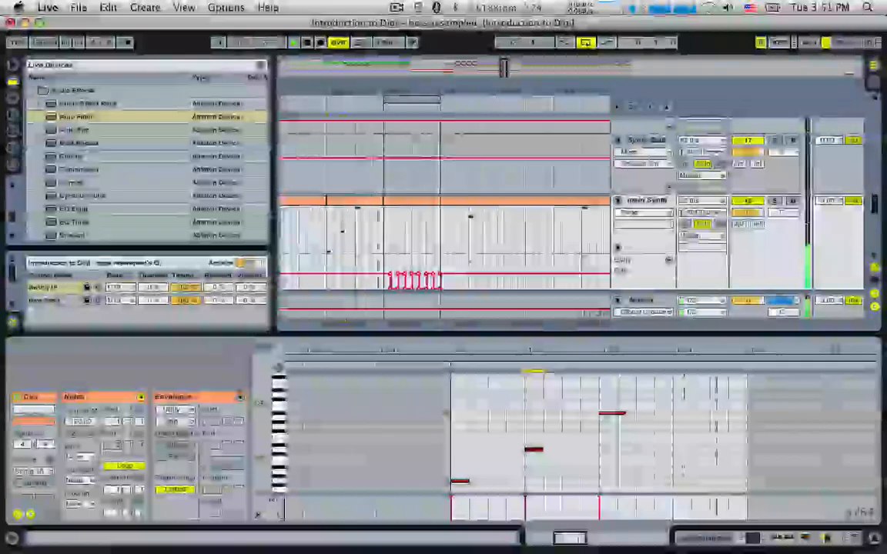
Restart playback from bar 163 and turn off arrangement looping.
left_click_drag(416, 91, 423, 56)
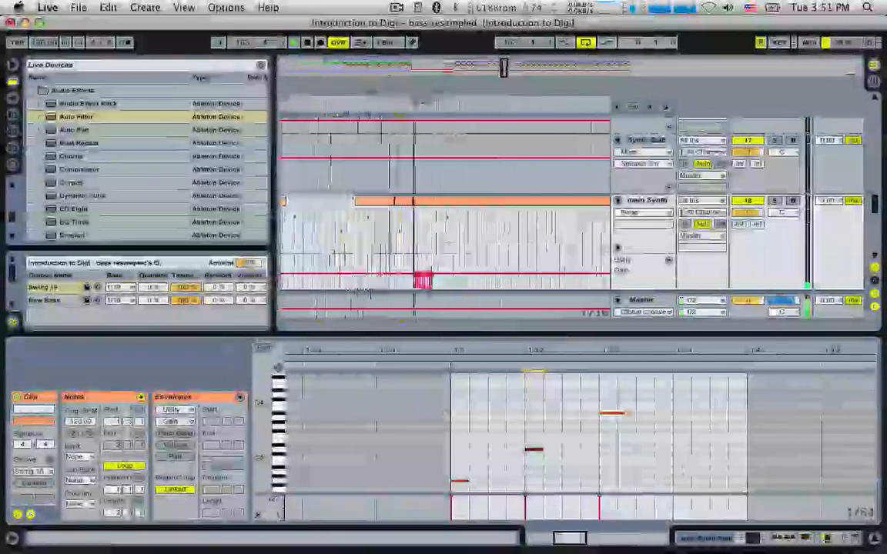
left_click(383, 137)
key("space")
key("space")
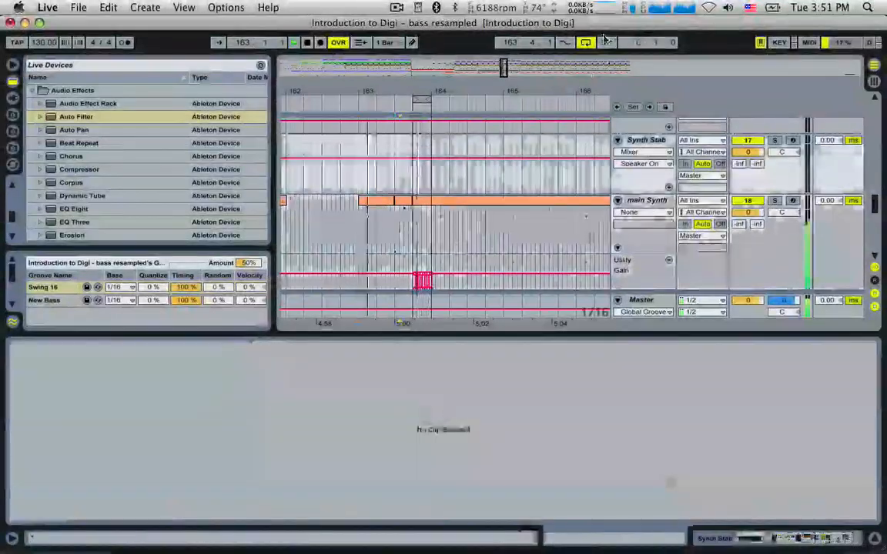
left_click(589, 43)
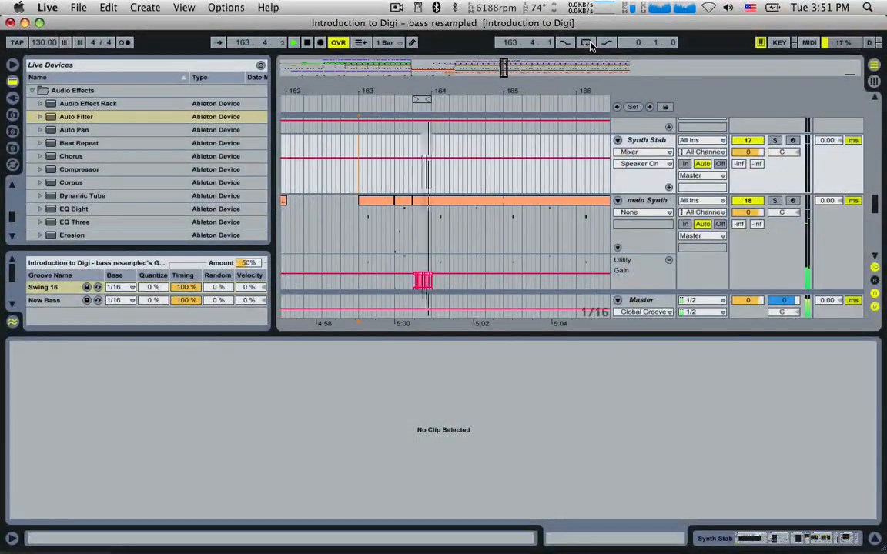
Play the section from bar 161 to hear the fills in context.
left_click_drag(503, 65, 500, 61)
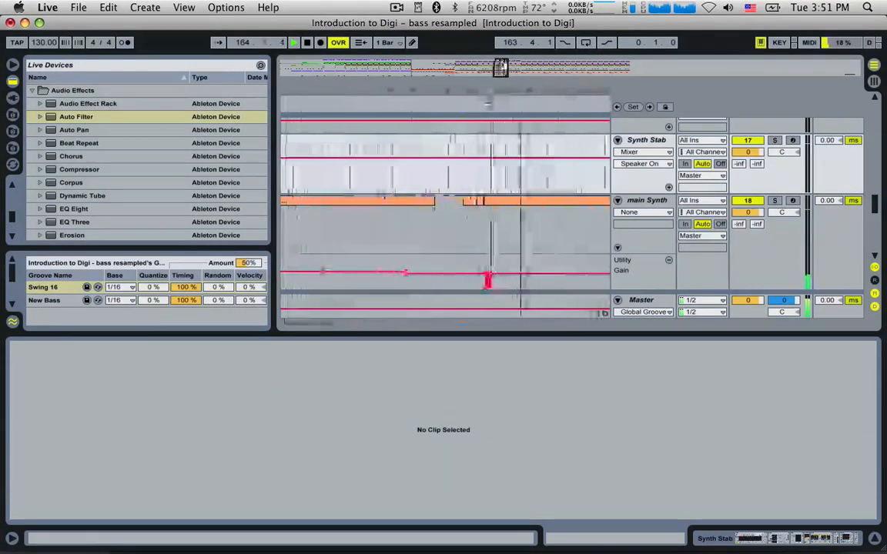
key("space")
key("space")
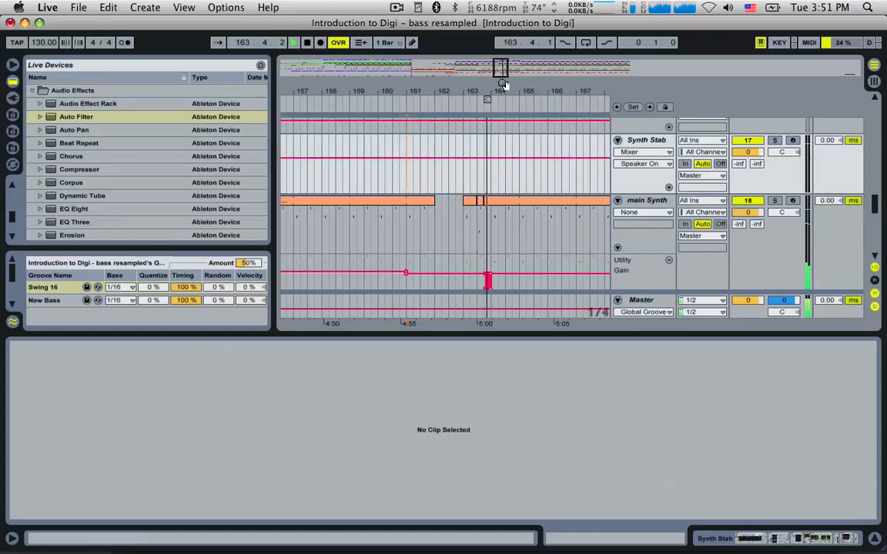
key("space")
key("space")
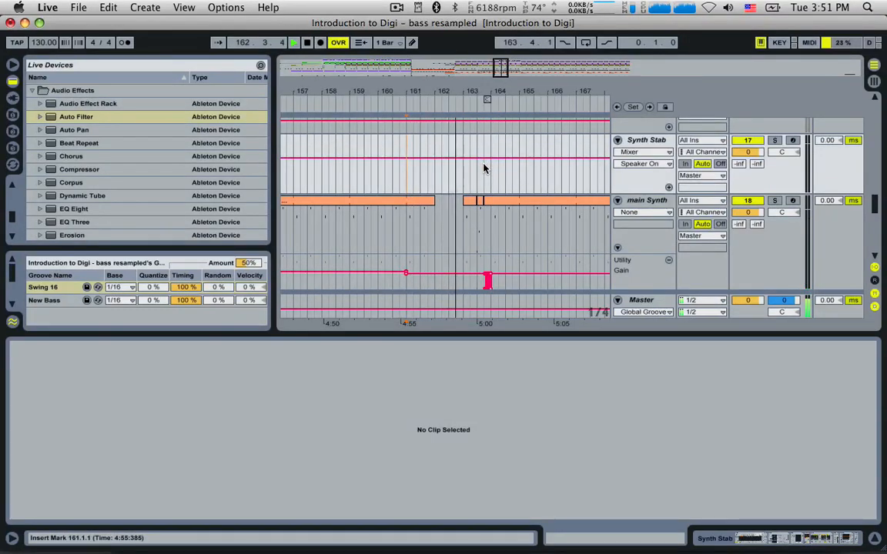
Select 163.4.1 to 164.3.1 across the upper tracks, stop playback and examine the synth and noise tracks up to about bar 189.
left_click(491, 151)
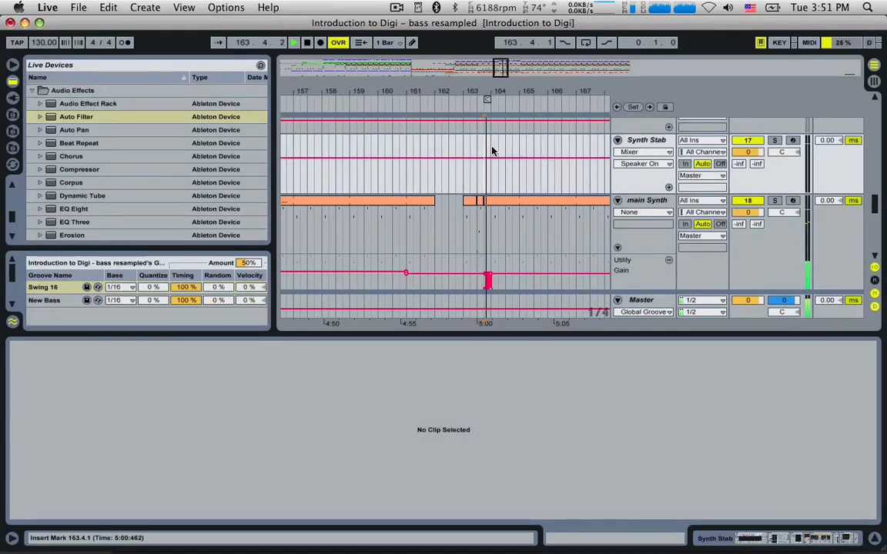
left_click_drag(485, 185, 506, 119)
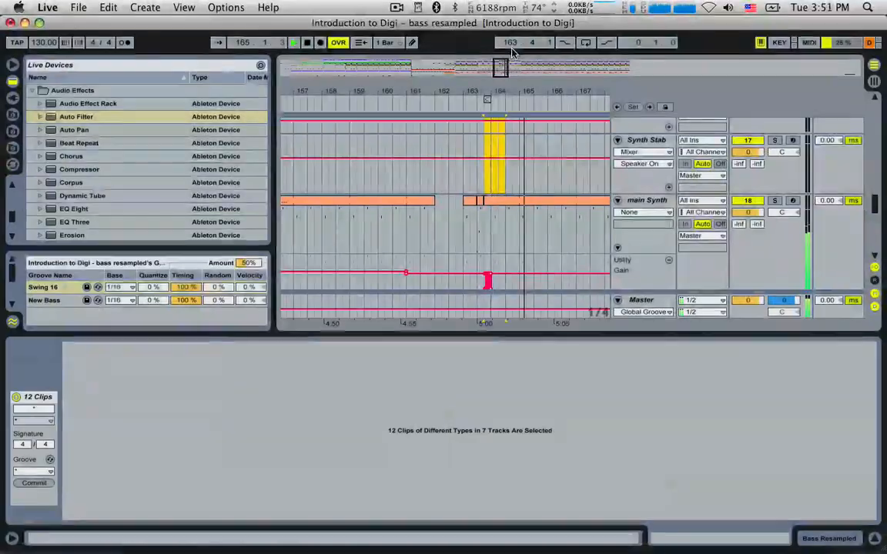
key("space")
scroll(485, 189, "down", 6)
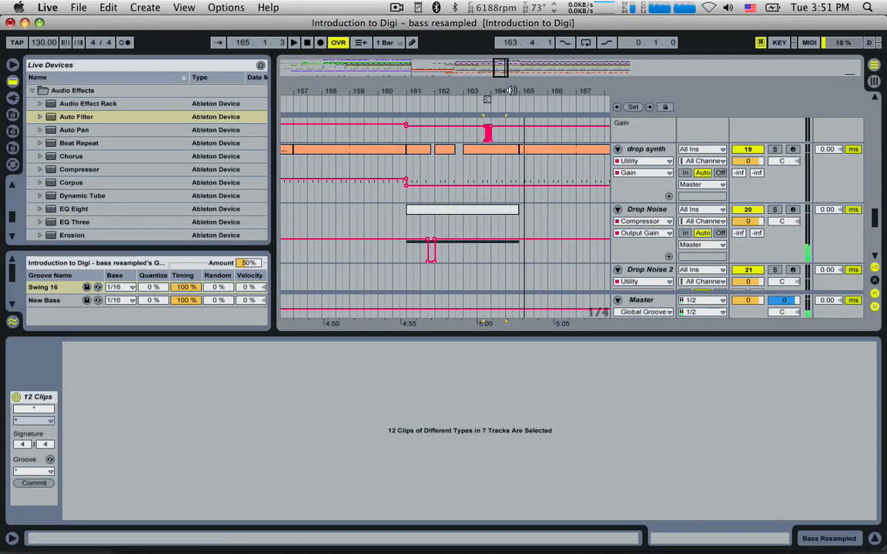
left_click_drag(511, 90, 362, 54)
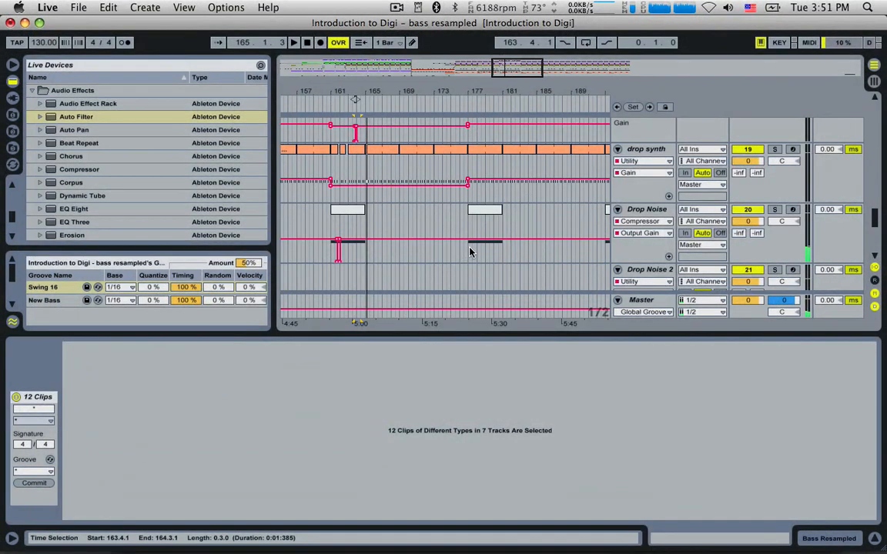
Hold Drop Noise's compressor Output Gain automation low from just after bar 161 until bar 177, and play from bar 161.
left_click_drag(469, 251, 355, 263)
left_click(330, 228)
key("space")
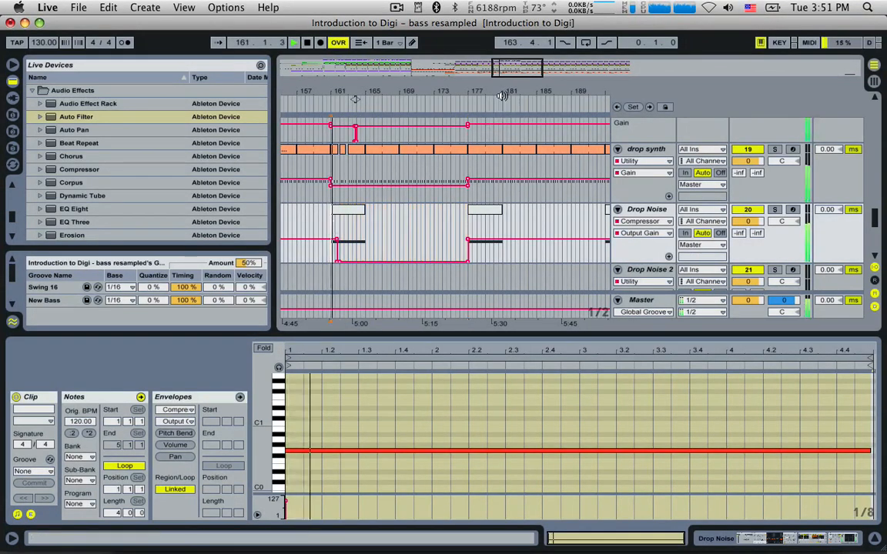
Delete the section of the Kick track's clip from 163.4.1 to 164.1.1.
left_click_drag(416, 91, 416, 97)
left_click_drag(517, 68, 502, 76)
scroll(419, 186, "up", 5)
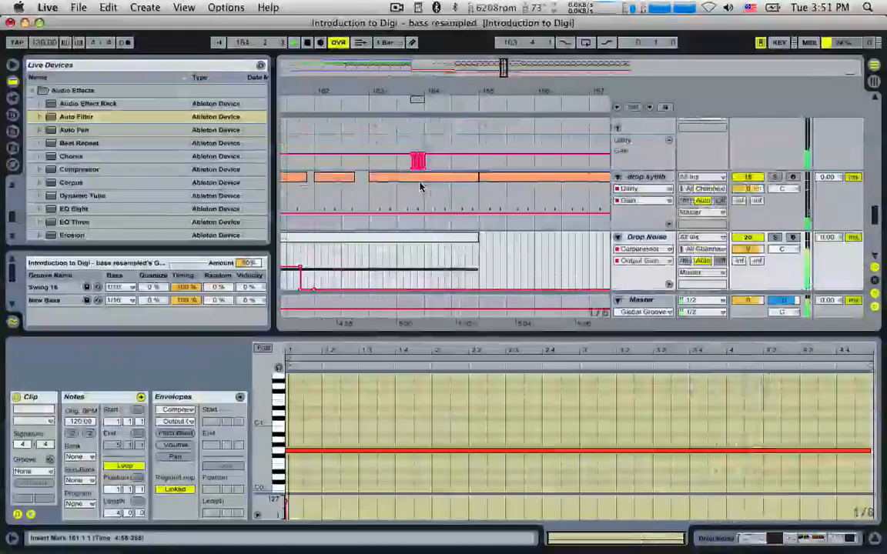
scroll(420, 186, "up", 6)
key("space")
scroll(420, 189, "up", 10)
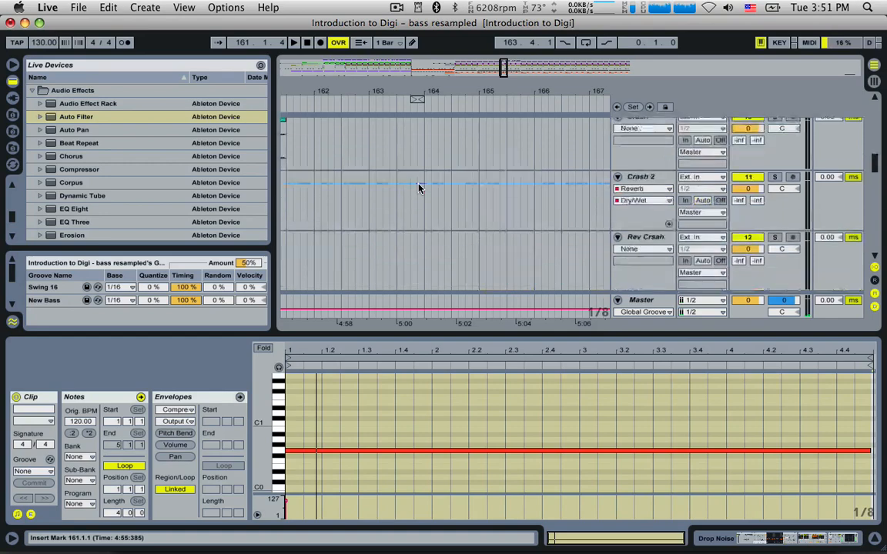
scroll(419, 188, "up", 5)
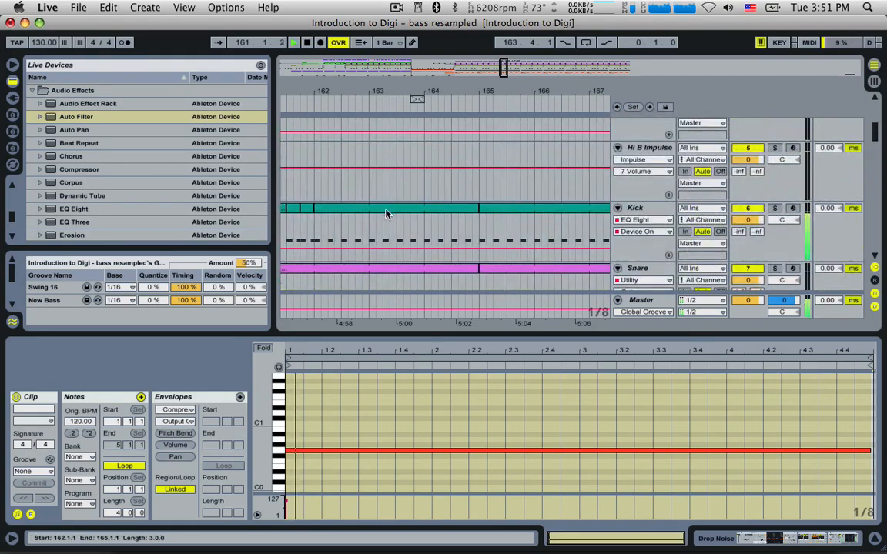
left_click(393, 225)
key("space")
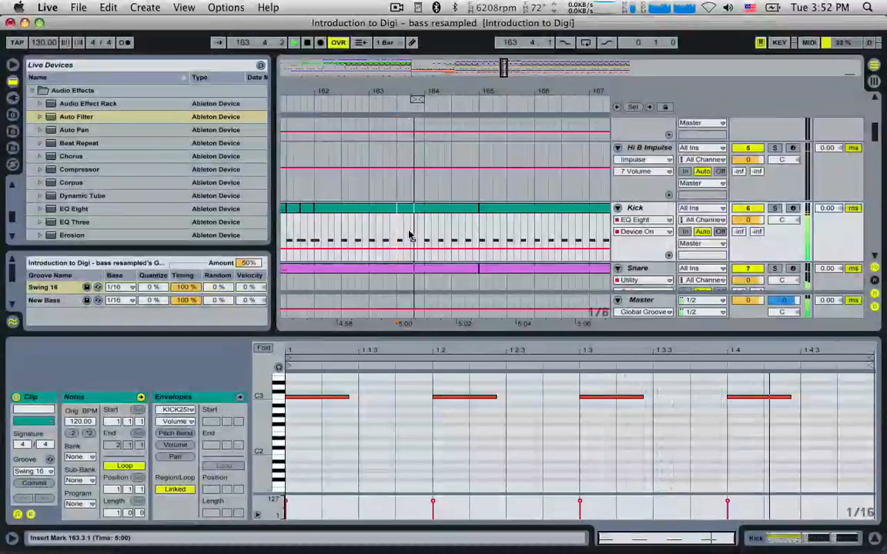
left_click_drag(423, 233, 411, 229)
key("Delete")
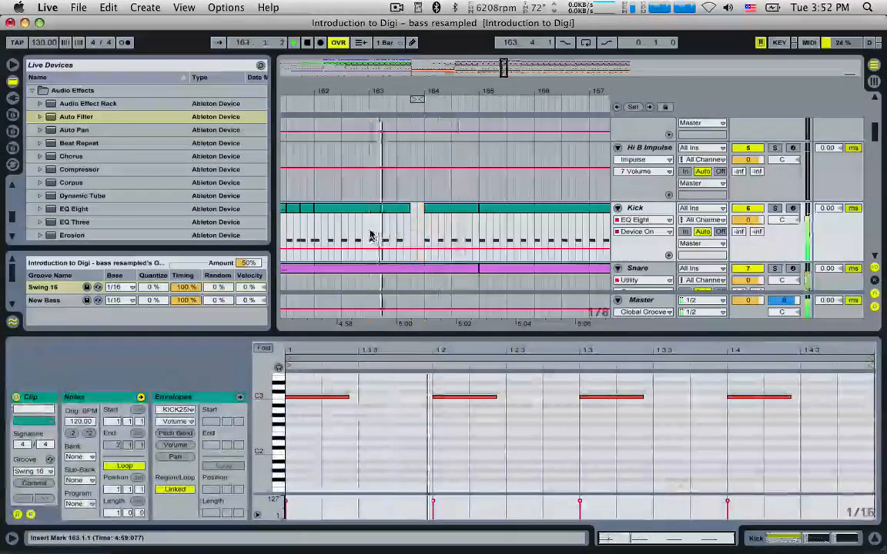
Add a short extra C3 kick note at 1.3.4 in the Kick clip before the gap, and play from 163.4.1.
left_click(378, 236)
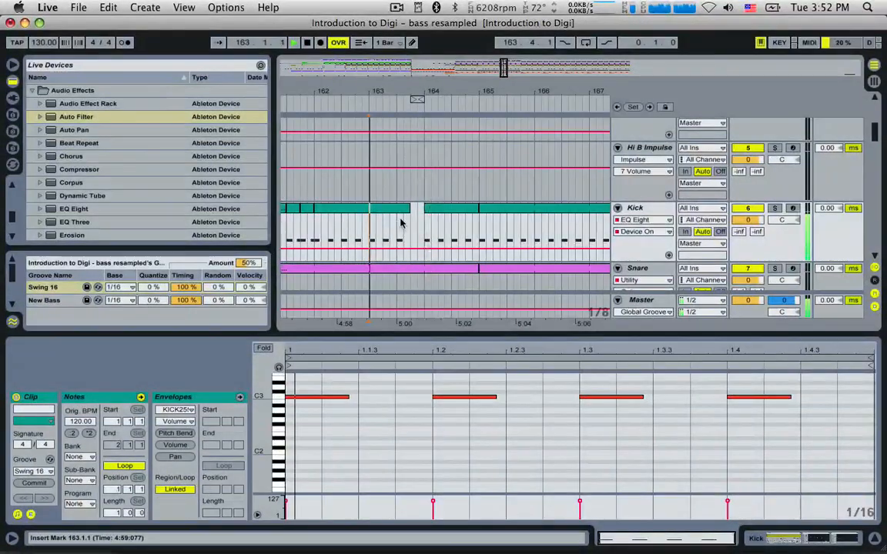
left_click(637, 401)
key("super+d")
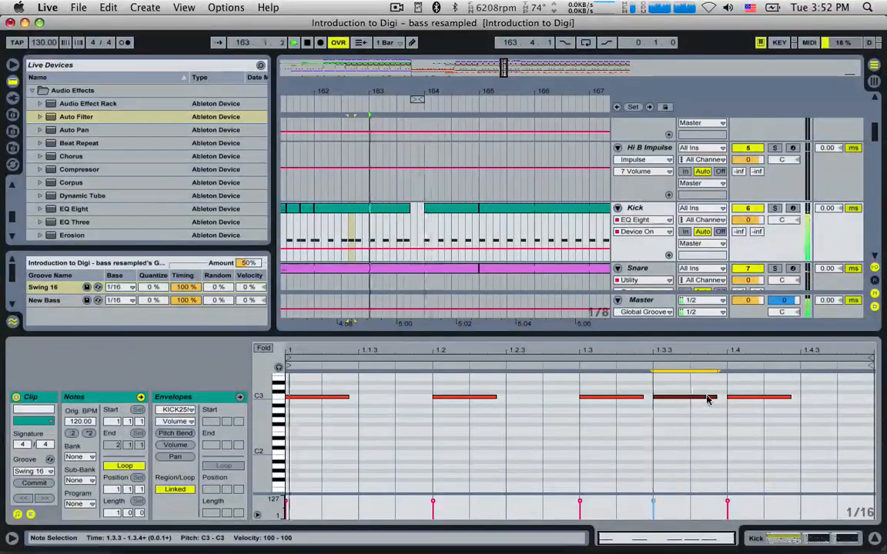
mouse_move(714, 399)
left_mouse_down()
mouse_move(660, 399)
mouse_move(693, 400)
left_mouse_up()
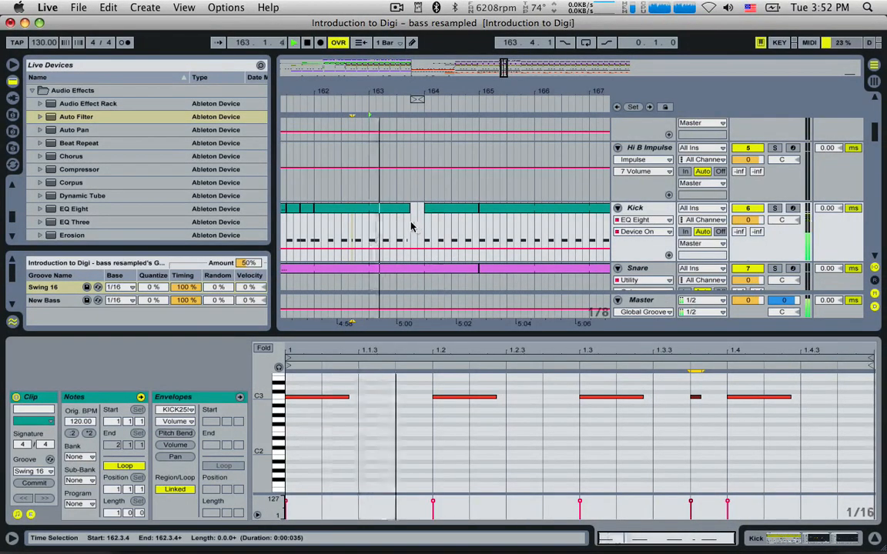
left_click(411, 227)
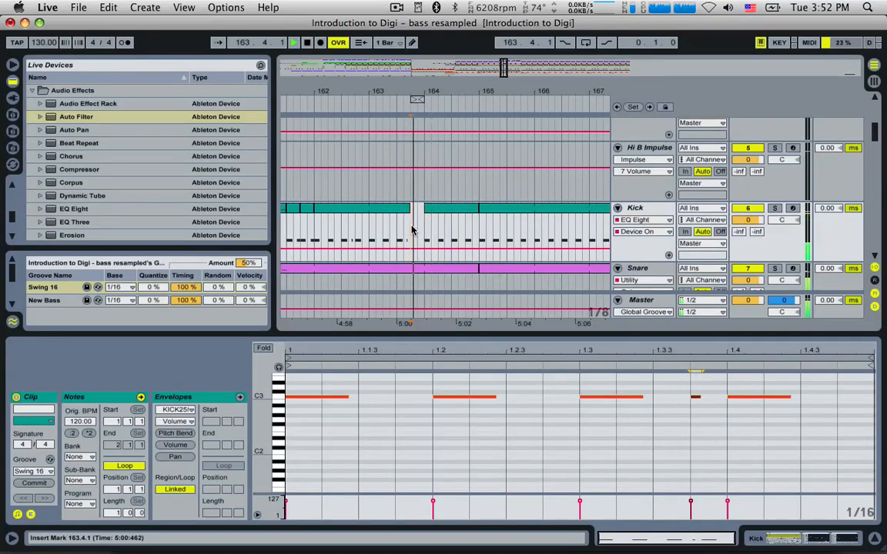
Delete the Open Hihat section from 163.4.1 to 164.1.1 and play the result from 163.1.1.
scroll(411, 228, "down", 8)
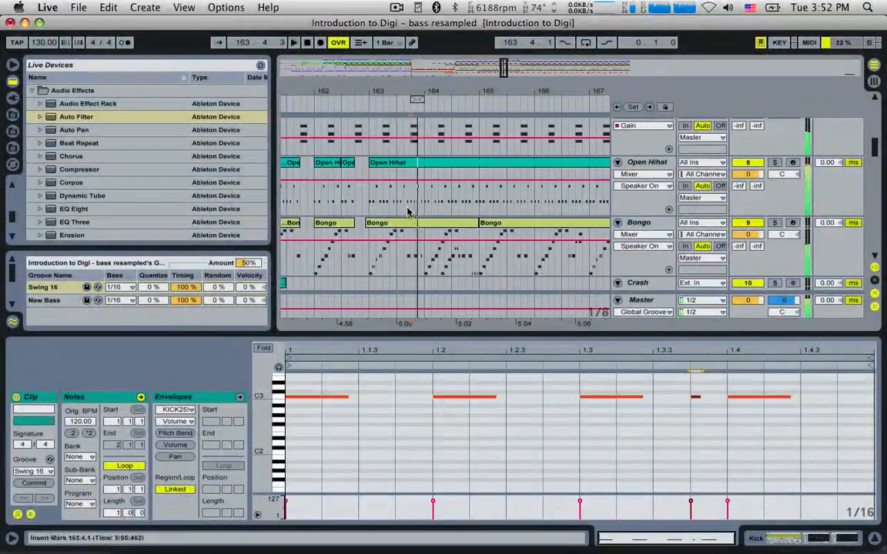
left_click(413, 207)
key("Delete")
left_click(370, 196)
key("space")
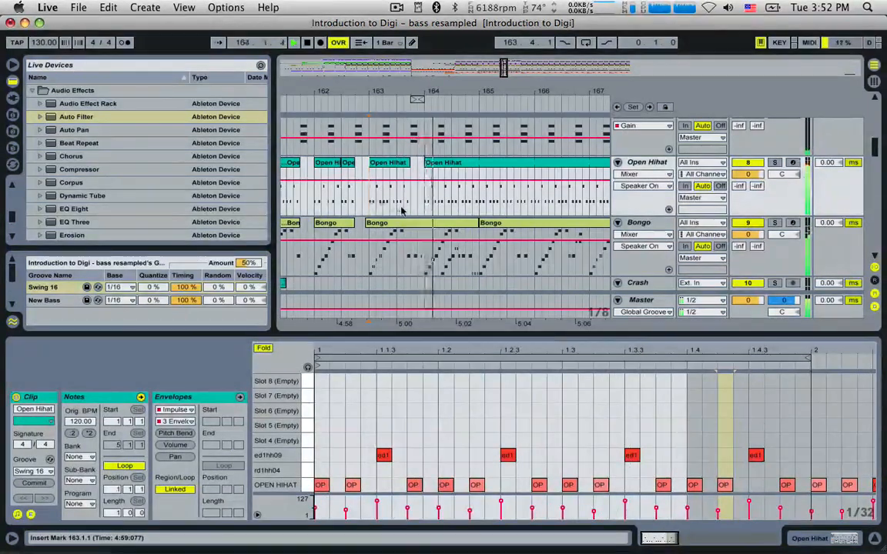
Play the break around bars 163 to 164 repeatedly while looking through the drum tracks down to Bongo.
scroll(401, 211, "down", 3)
scroll(402, 211, "up", 8)
scroll(401, 211, "down", 10)
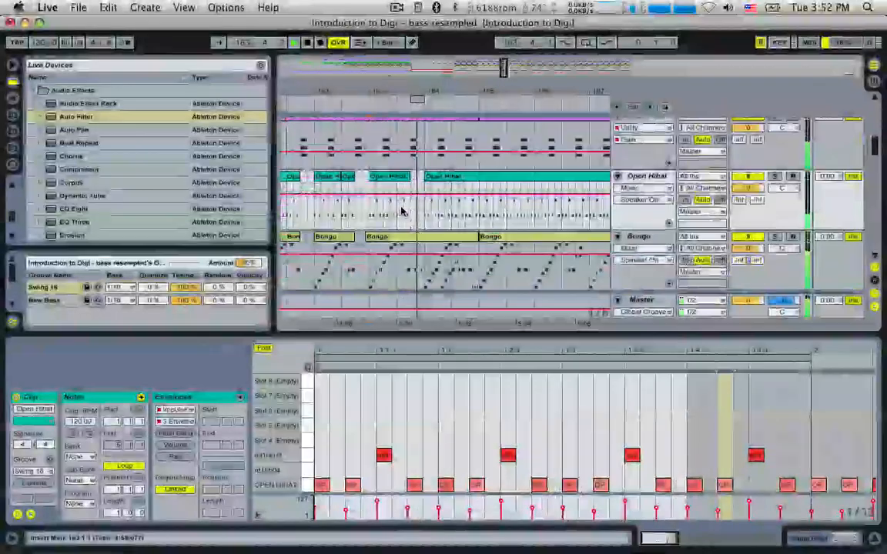
key("space")
key("space")
scroll(420, 159, "up", 4)
key("space")
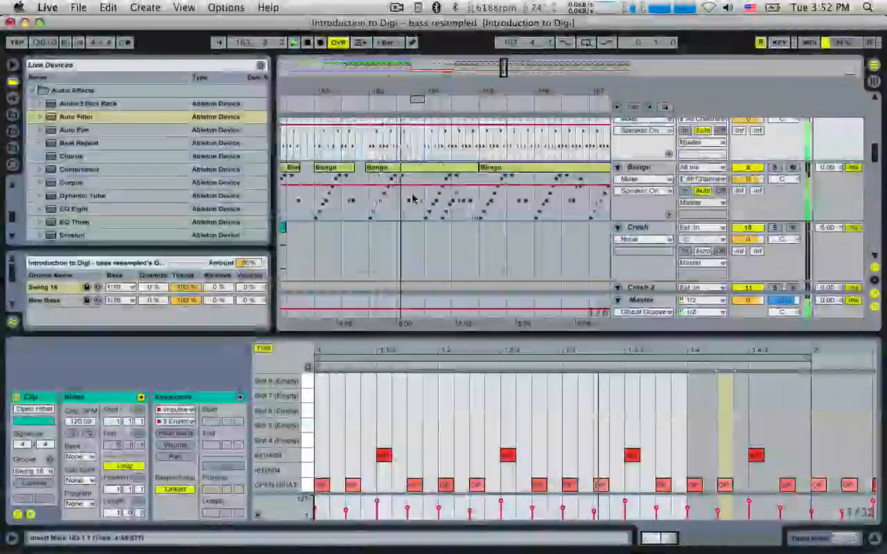
key("space")
Separate the Bongo clip's section from 163.4.1 to 164.1.1 and fill it with 1/32 notes on BONGO-CONGA107.
left_click(413, 201)
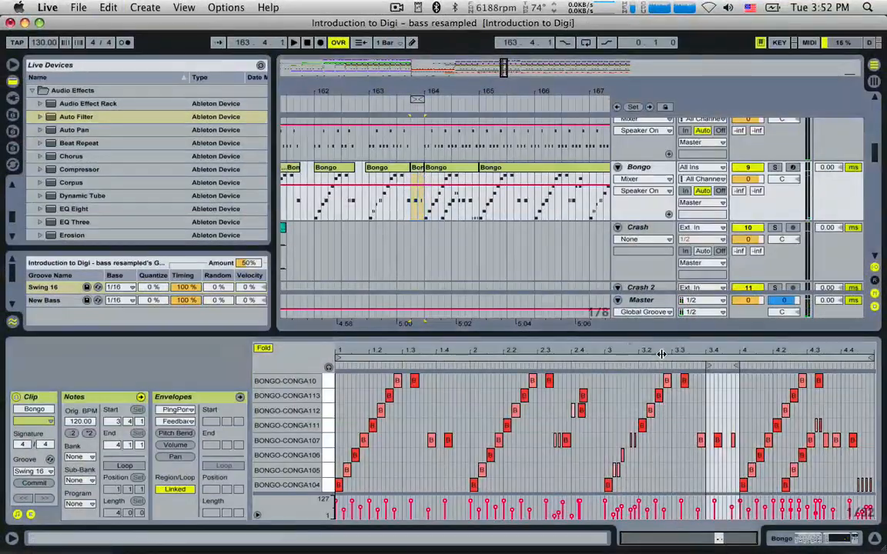
left_click_drag(724, 543, 724, 553)
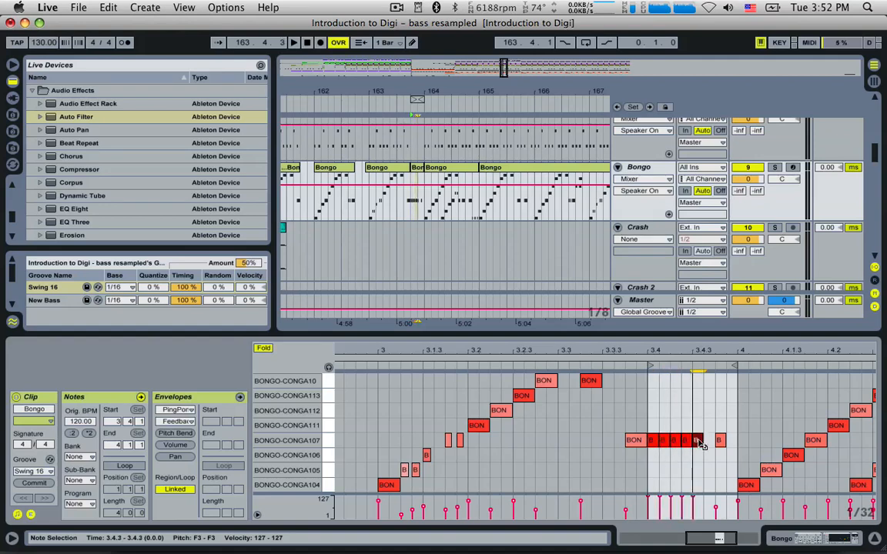
left_click_drag(699, 444, 735, 446)
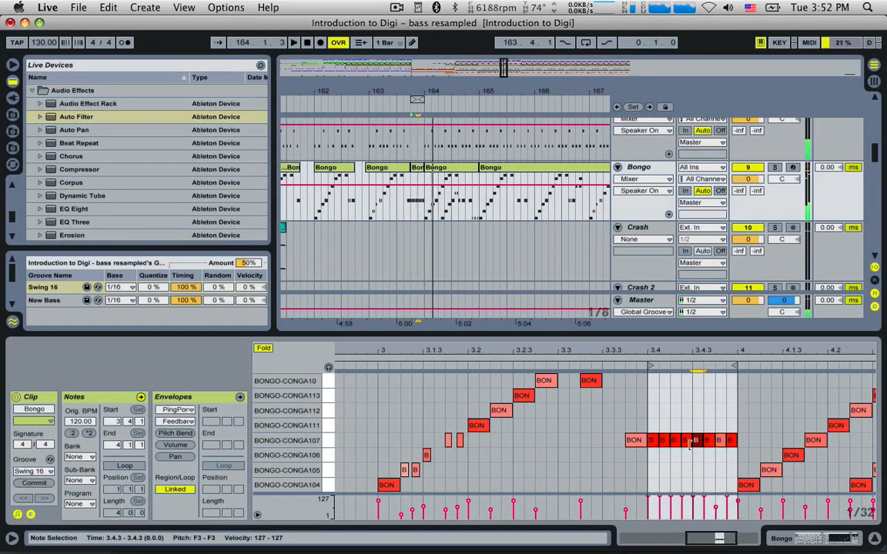
Move the bongo roll up to BONGO-CONGA112, draw a rising velocity ramp across it, and play it back.
left_click_drag(735, 432, 652, 414)
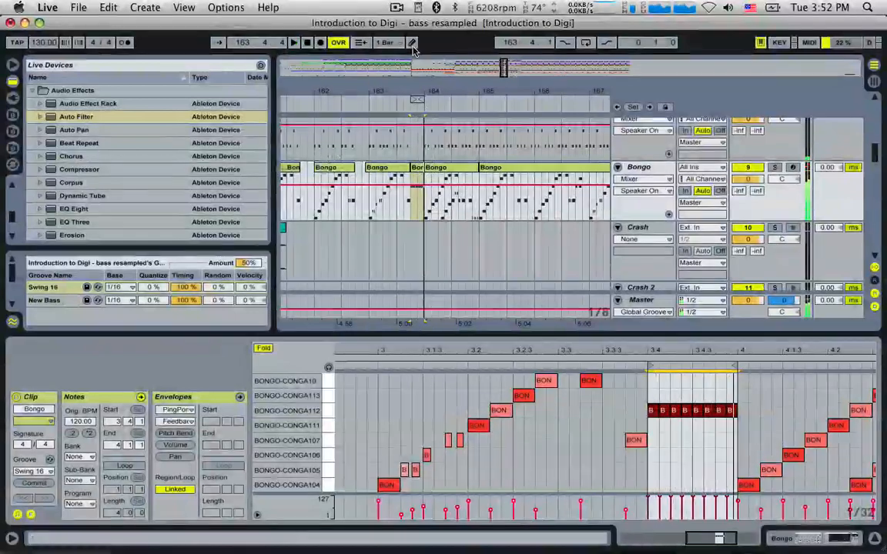
left_click(412, 44)
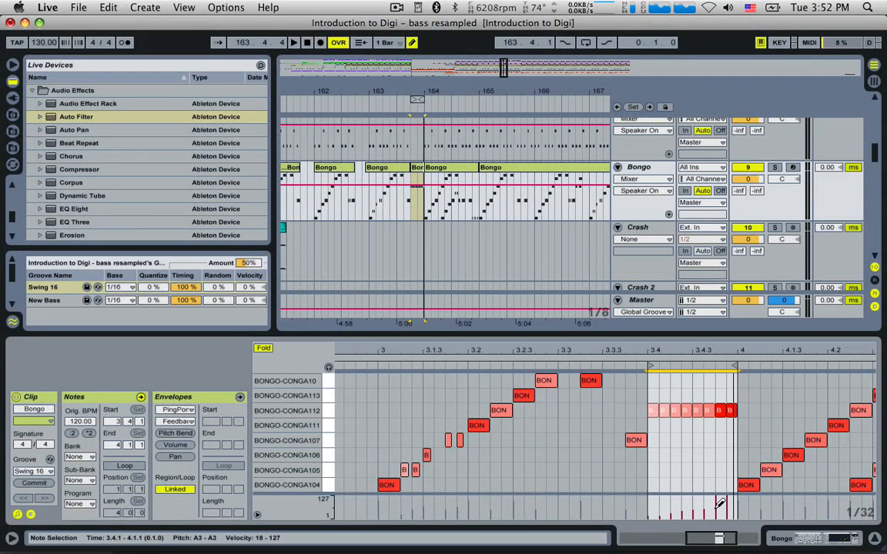
left_click_drag(727, 503, 728, 502)
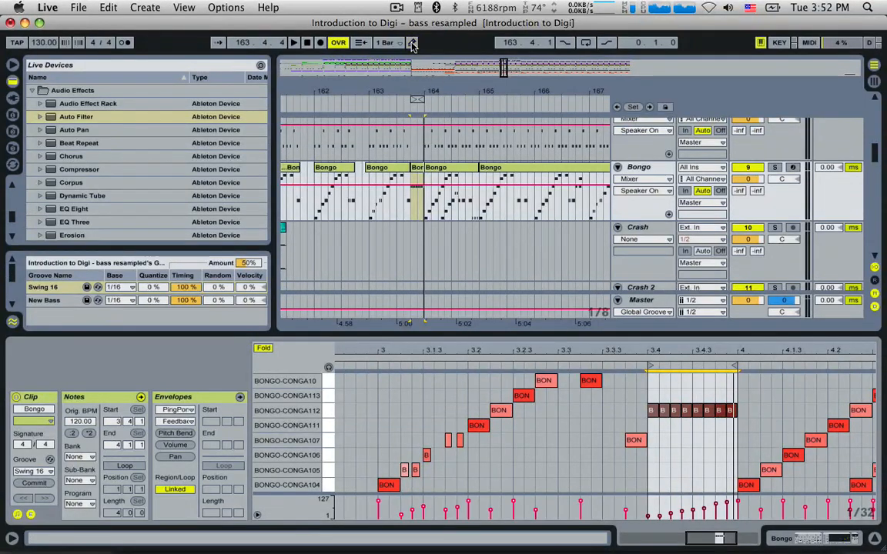
key("space")
key("space")
key("space")
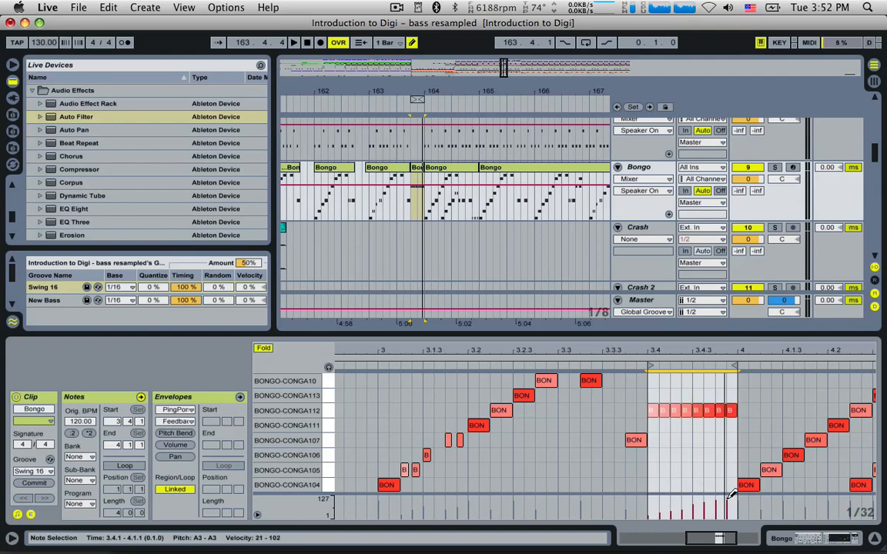
key("space")
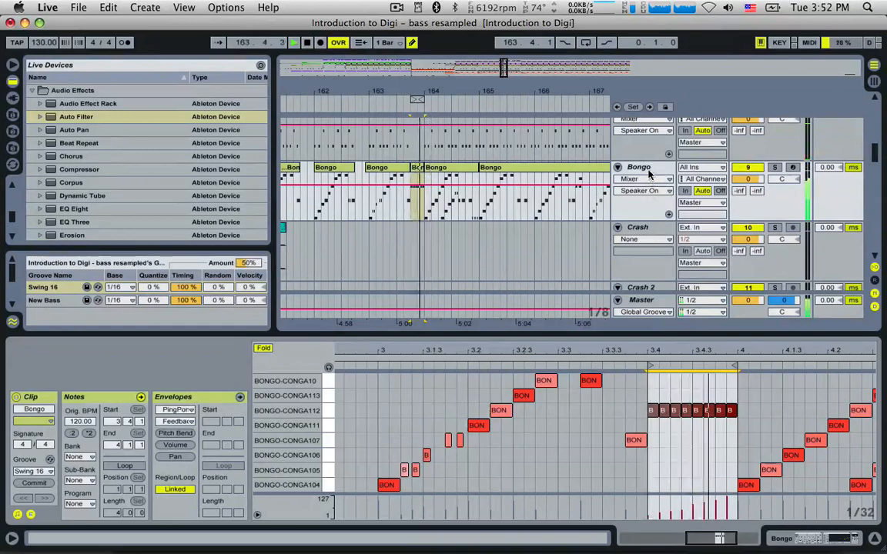
key("space")
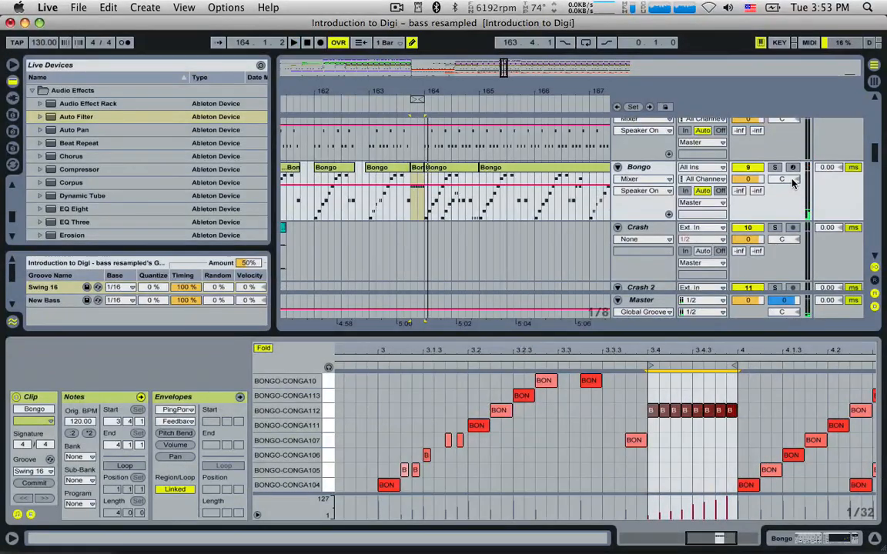
Automate the Bongo track's panning to 50L from 163.4.1 to 164.1.1 and play the roll.
left_click(783, 181)
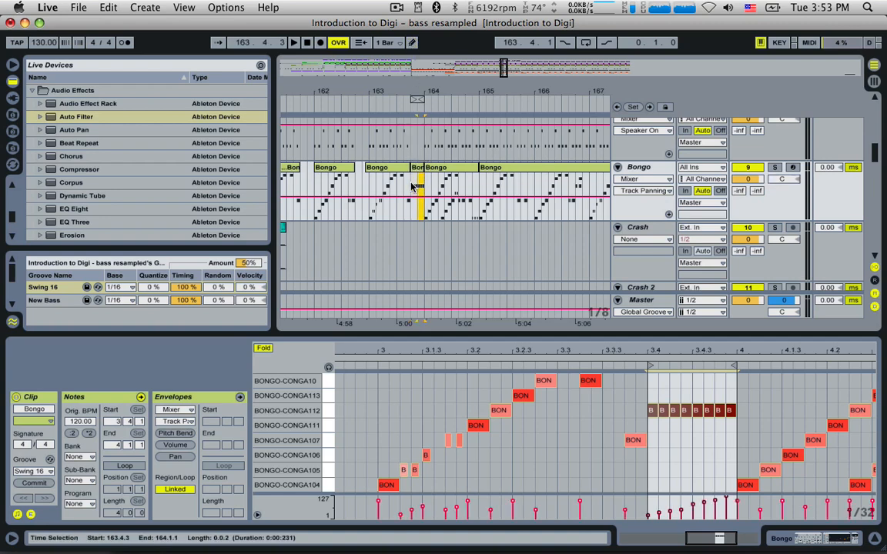
left_click(413, 212)
key("space")
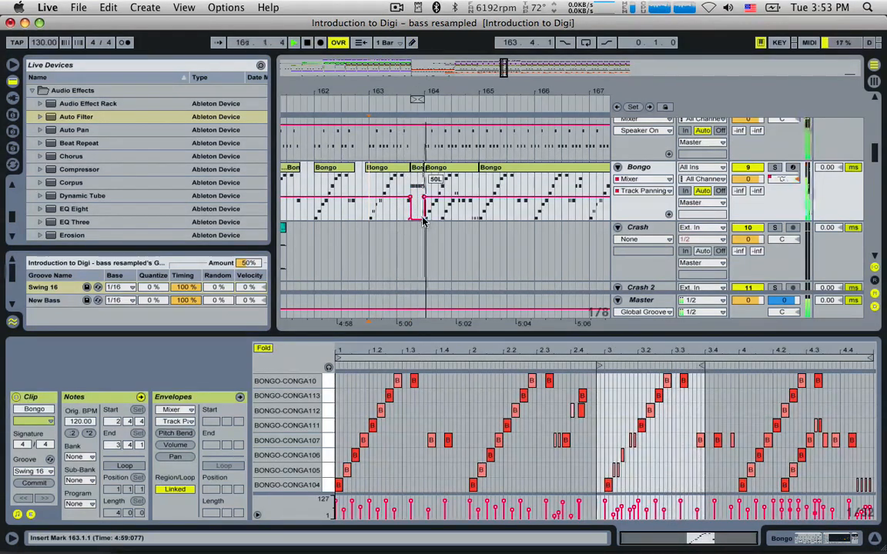
left_click(414, 188)
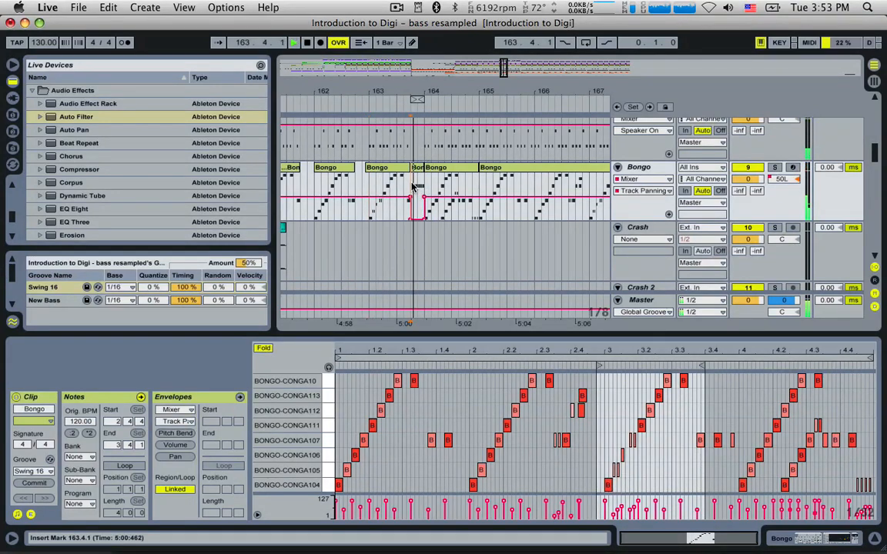
Drop Bongo's PingPong Dry/Wet automation to its minimum from 163.4.1 to 165.1.1 and play the section leading into it.
left_click(640, 168)
left_click(722, 502)
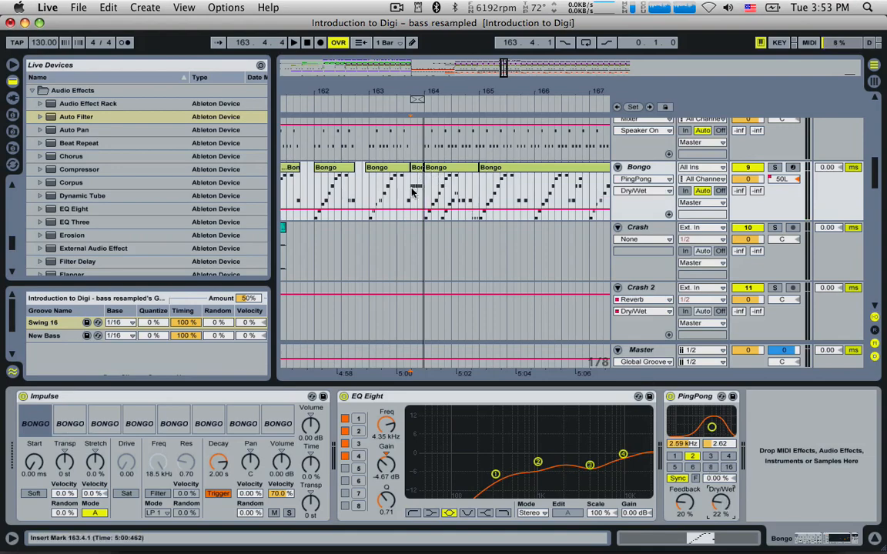
left_click_drag(411, 193, 460, 217)
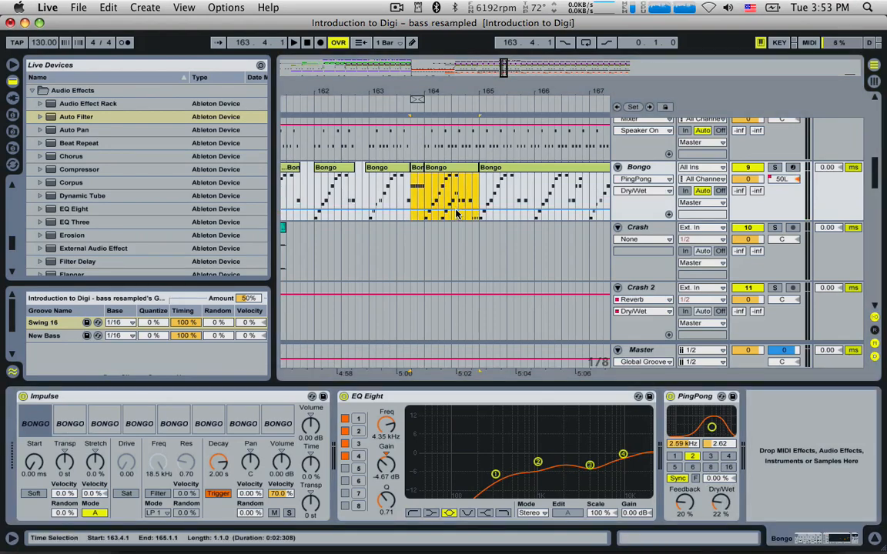
left_click_drag(411, 186, 365, 192)
key("space")
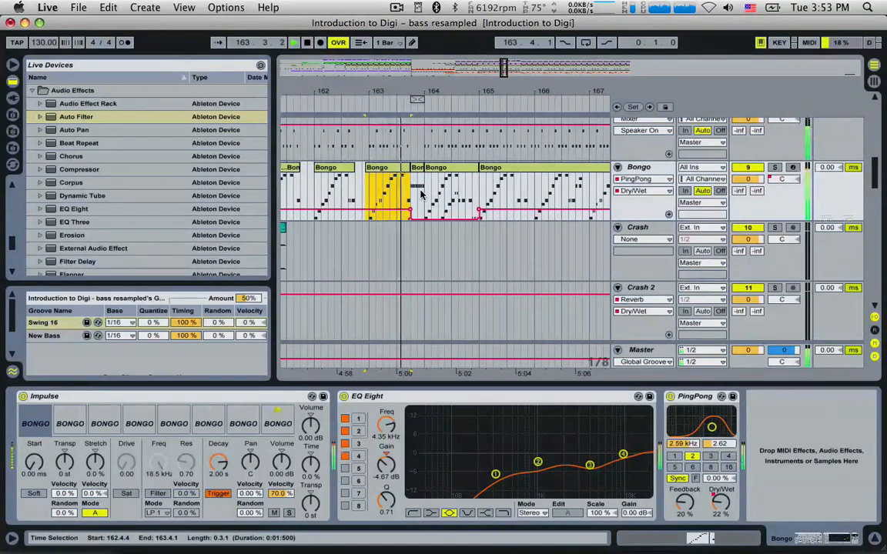
Redraw the velocities of the bongo roll at 163.4.1 as a higher rising ramp and play it back.
double_click(418, 172)
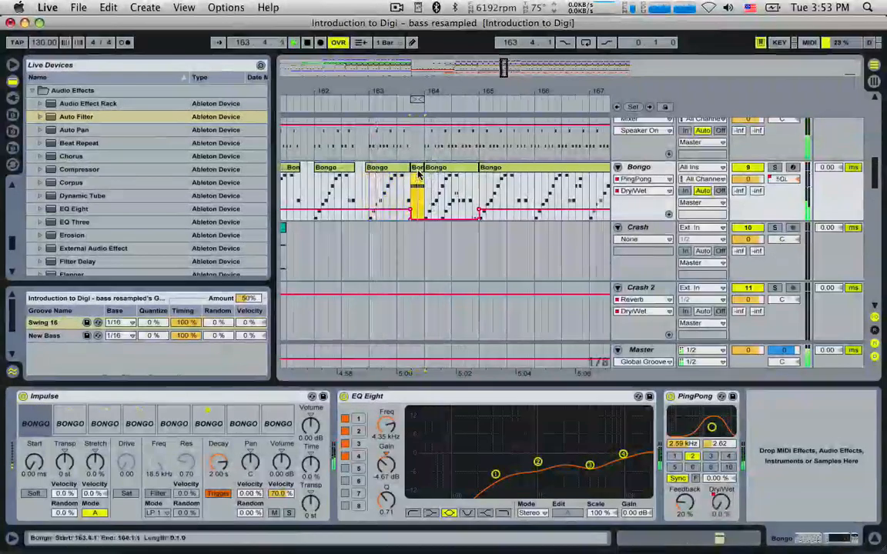
key("space")
left_click(414, 45)
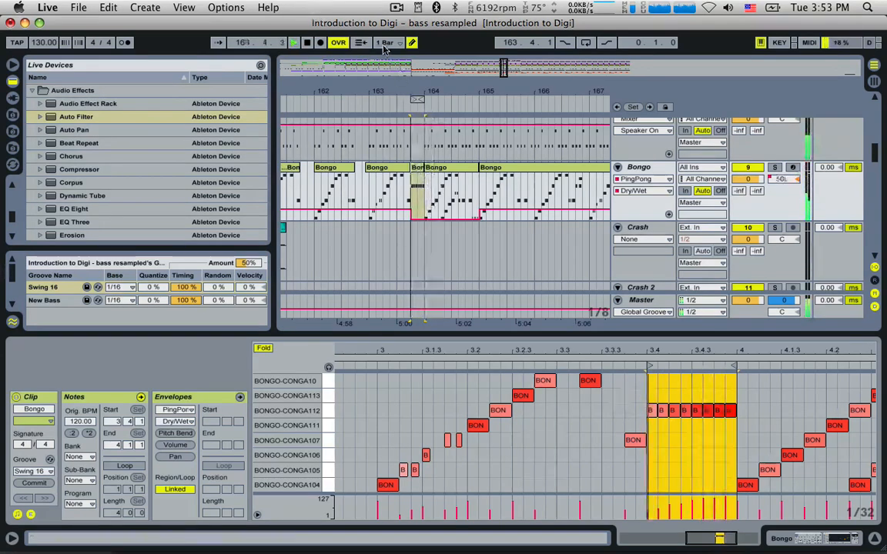
left_click(413, 44)
key("space")
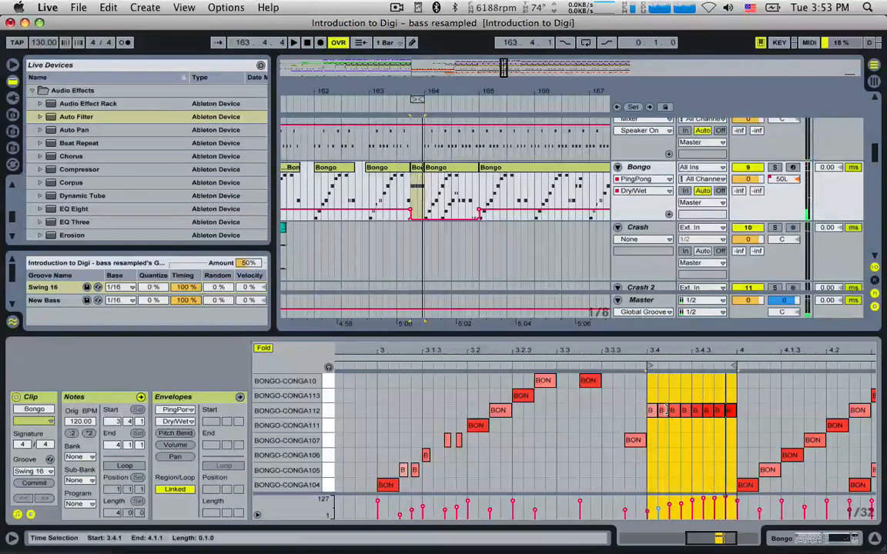
Thin the bongo roll to every other 1/32 note, play it, and add a closing BONGO-CONGA112 note at 3.4.4.
double_click(662, 411)
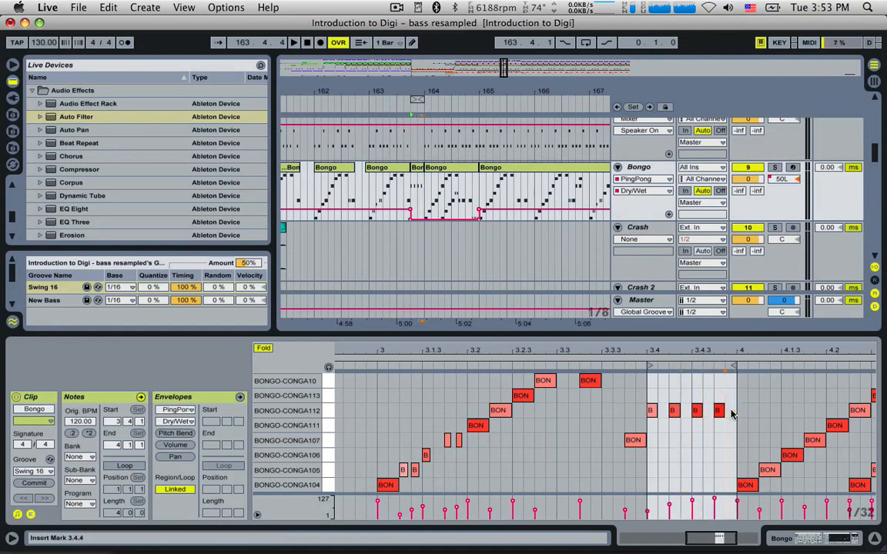
key("space")
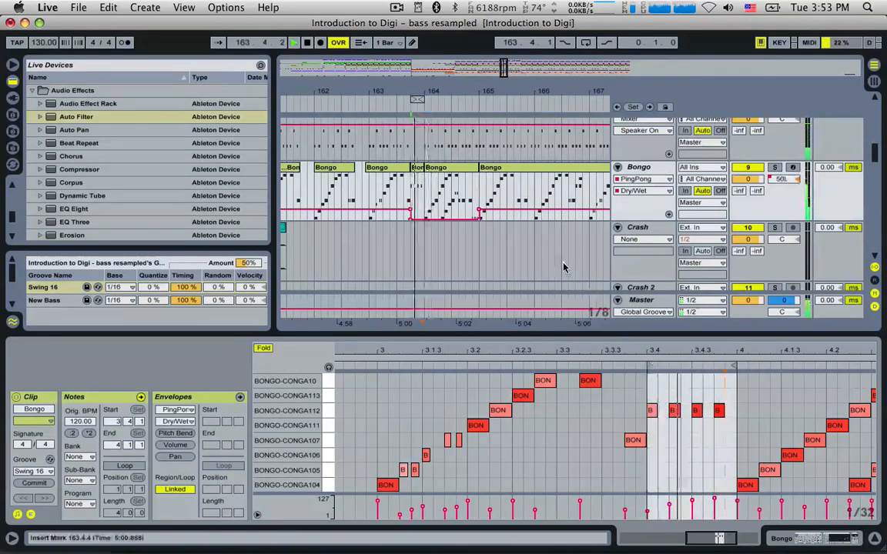
double_click(729, 411)
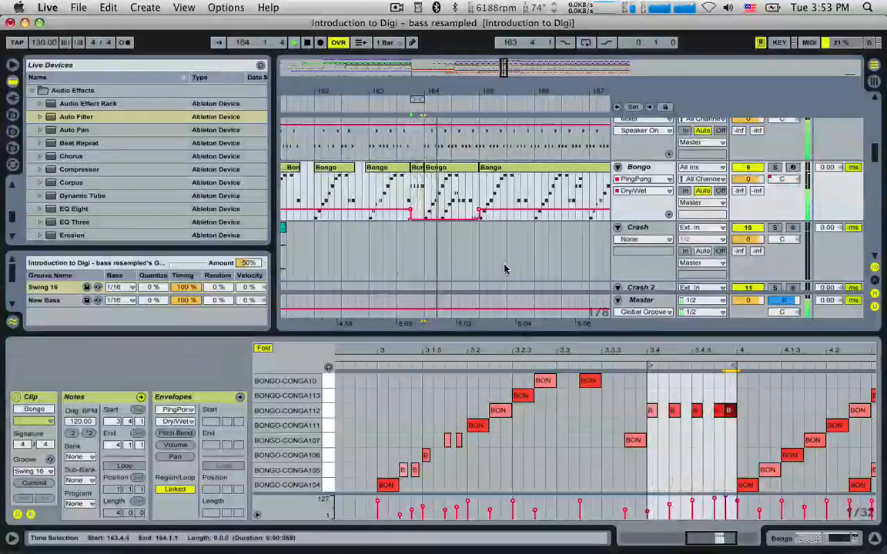
Play the Tech Bass 2 roll at 163.4.1 and delete every other 1/32 slice of it up to 164.1.1.
scroll(486, 206, "up", 10)
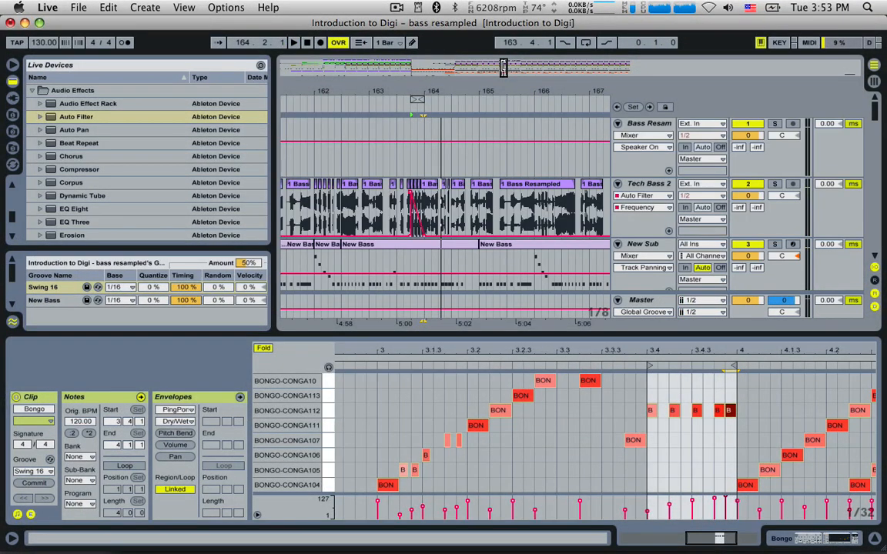
left_click_drag(419, 91, 437, 154)
left_click(422, 160)
key("space")
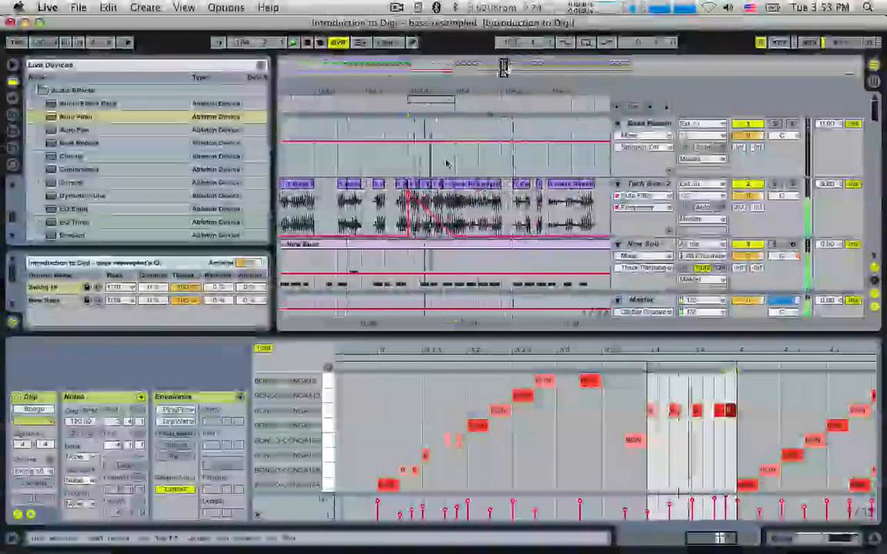
key("space")
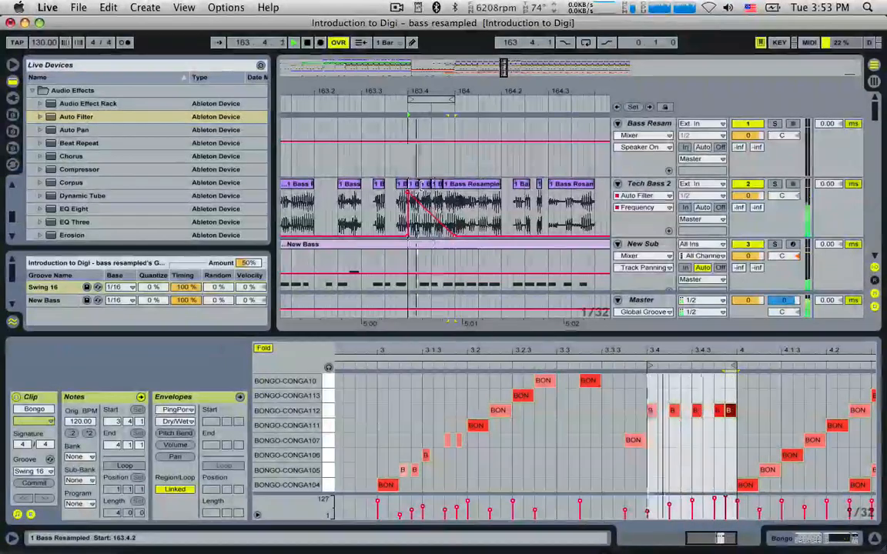
key("space")
key("space")
left_click_drag(413, 198, 420, 198)
key("Delete")
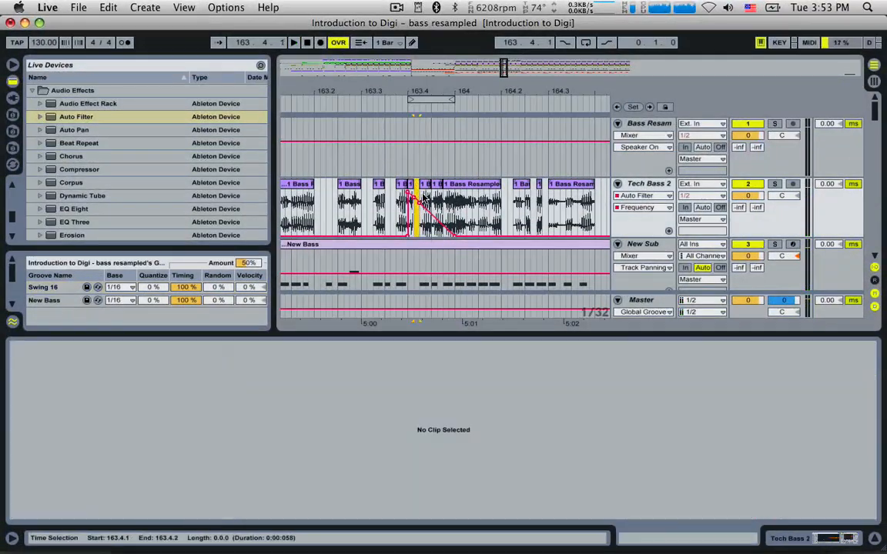
left_click(427, 196)
left_click(437, 198)
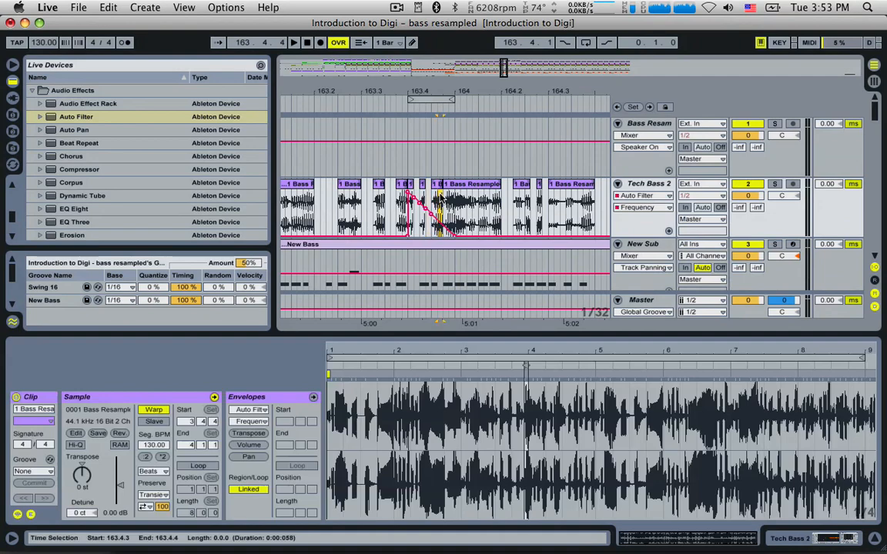
key("Delete")
Play the thinned Tech Bass 2 roll from 163.2.4 and the section that follows from 164.1.1.
left_click(348, 205)
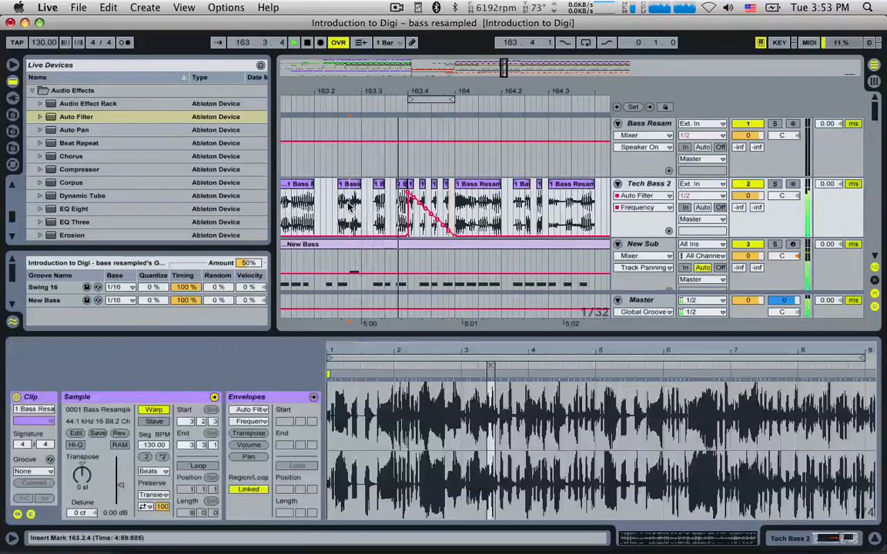
key("space")
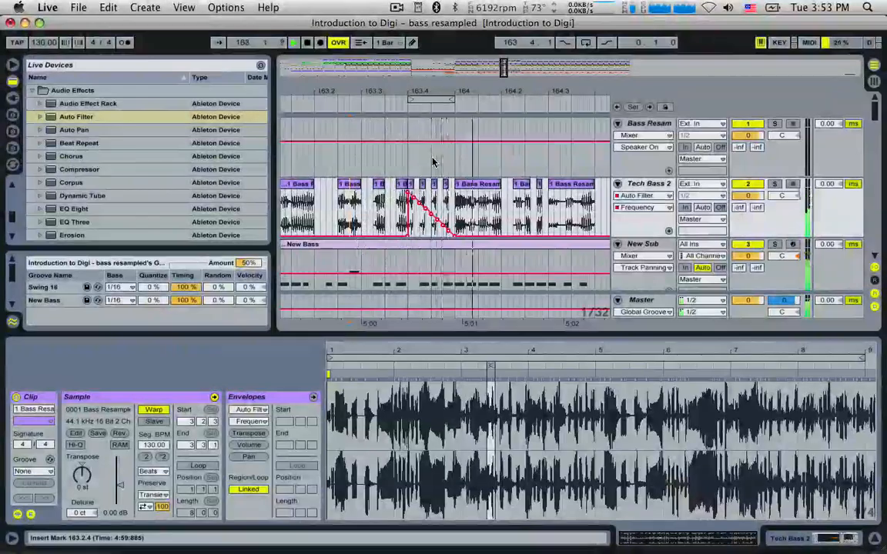
key("space")
key("space")
left_click_drag(504, 68, 504, 69)
left_click(358, 214)
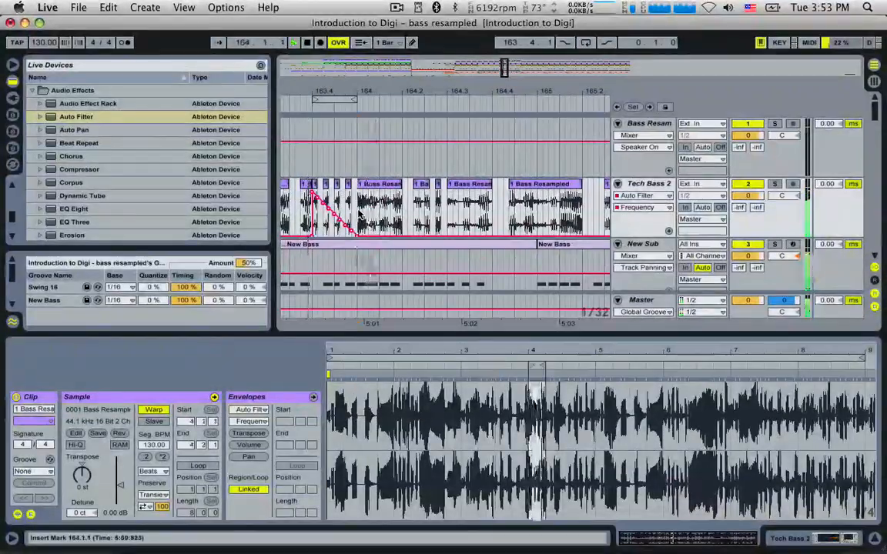
key("space")
key("space")
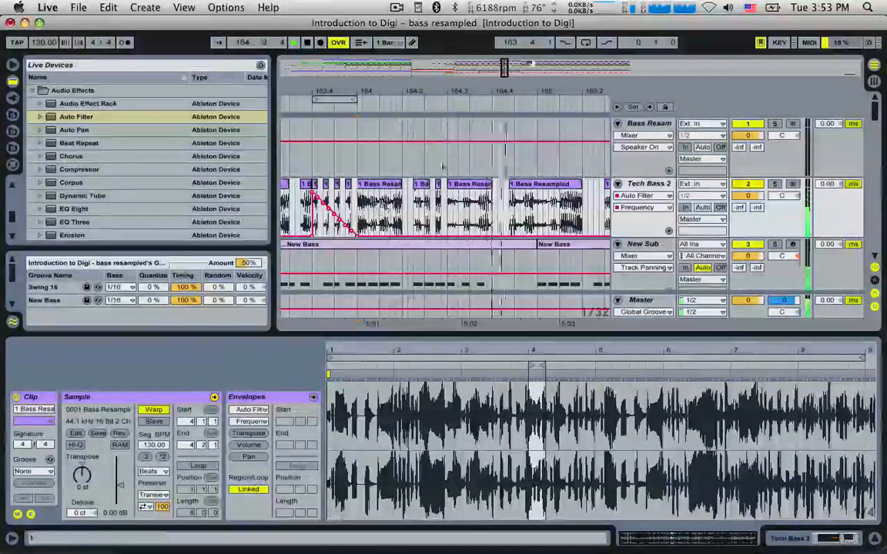
Set the arrangement's loop range to four bars, from 161.1.1 to 165.1.1.
left_click_drag(505, 64, 499, 66)
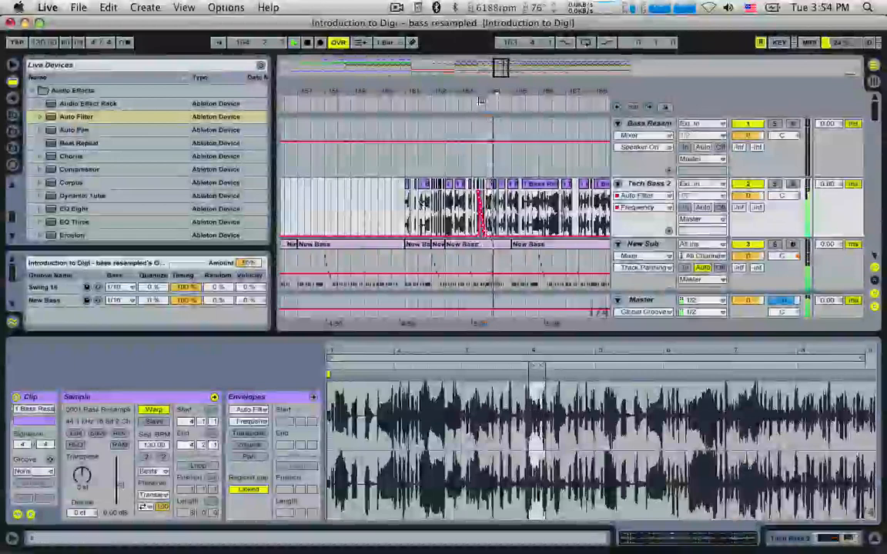
left_click_drag(479, 100, 406, 102)
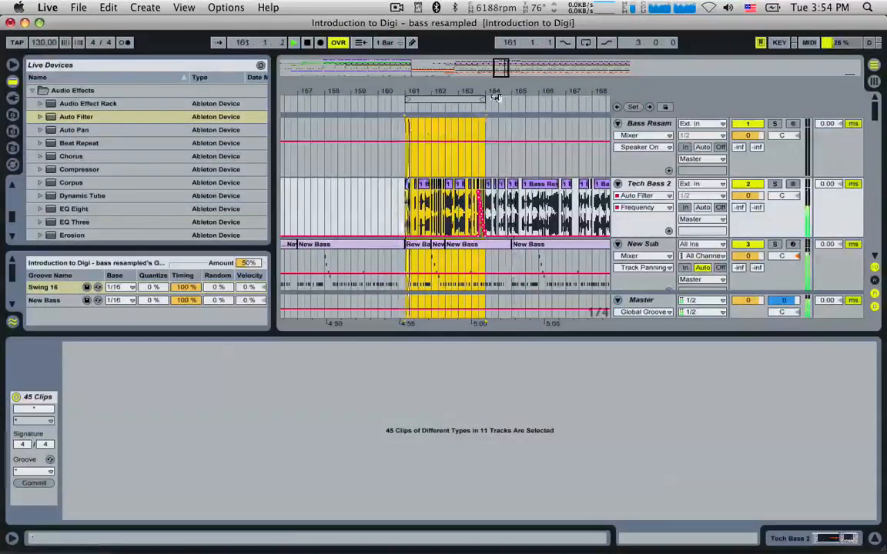
left_click(481, 100)
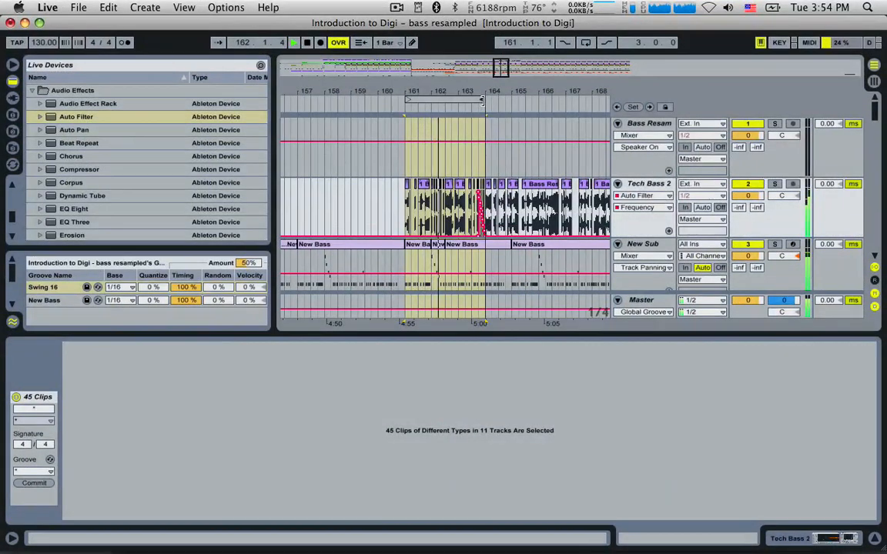
left_click_drag(482, 101, 510, 101)
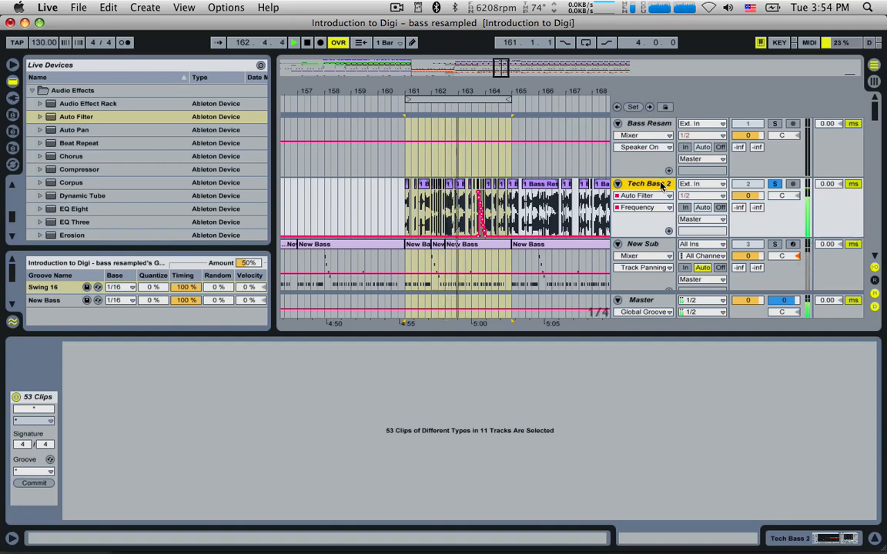
Add a Limiter after the Auto Filter in Tech Bass 2's effect chain and play the loop range.
left_click(661, 185)
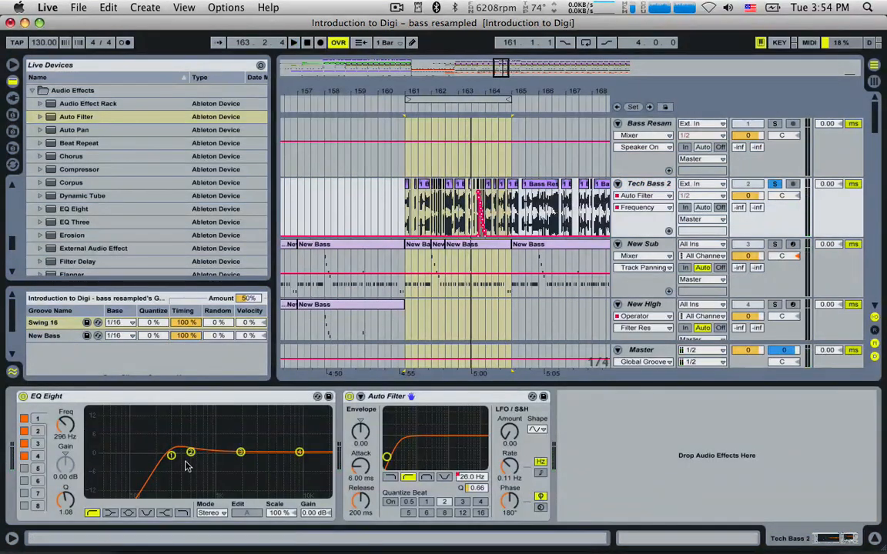
scroll(86, 224, "down", 5)
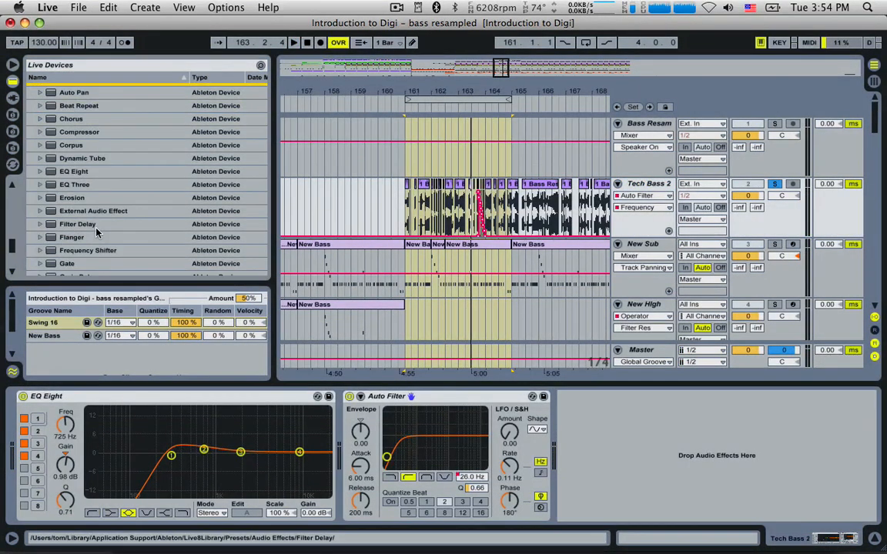
left_click(79, 228)
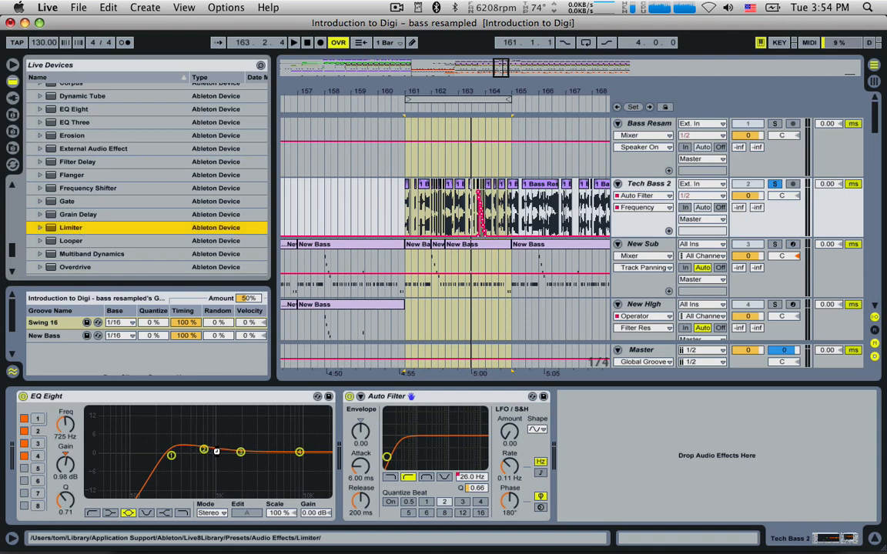
double_click(79, 228)
key("space")
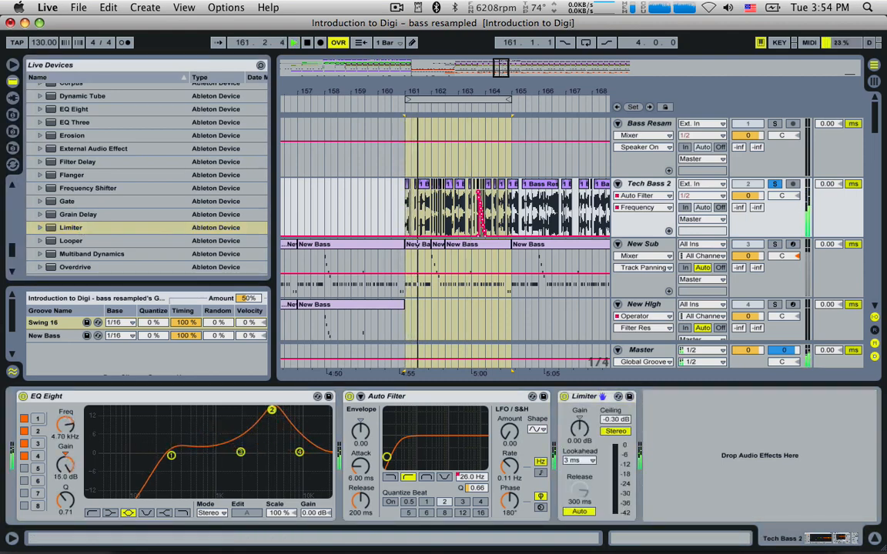
Unsolo Tech Bass 2 and shape its EQ Eight: band 3 at 313 Hz, 7.38 dB, band 2 at 3.53 kHz, 8.36 dB, and a lower band 1 cutoff.
left_click_drag(239, 454, 226, 436)
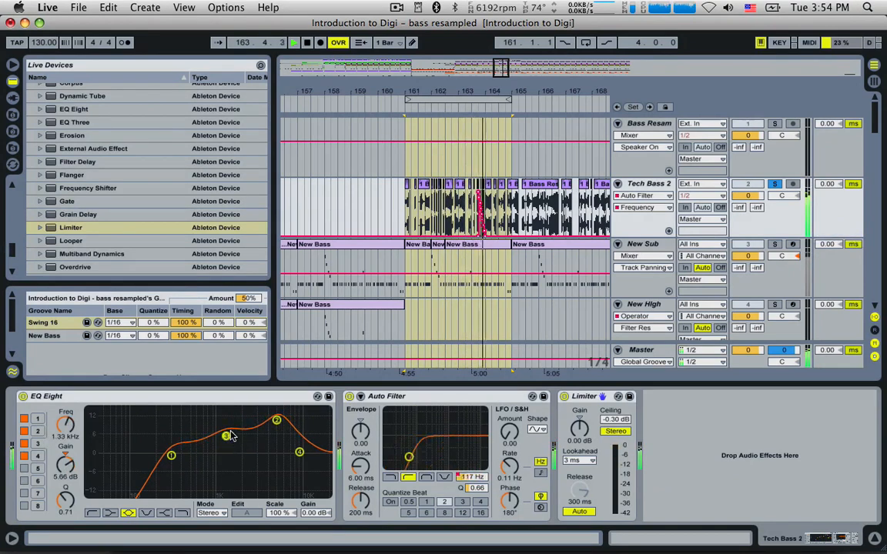
left_click(774, 184)
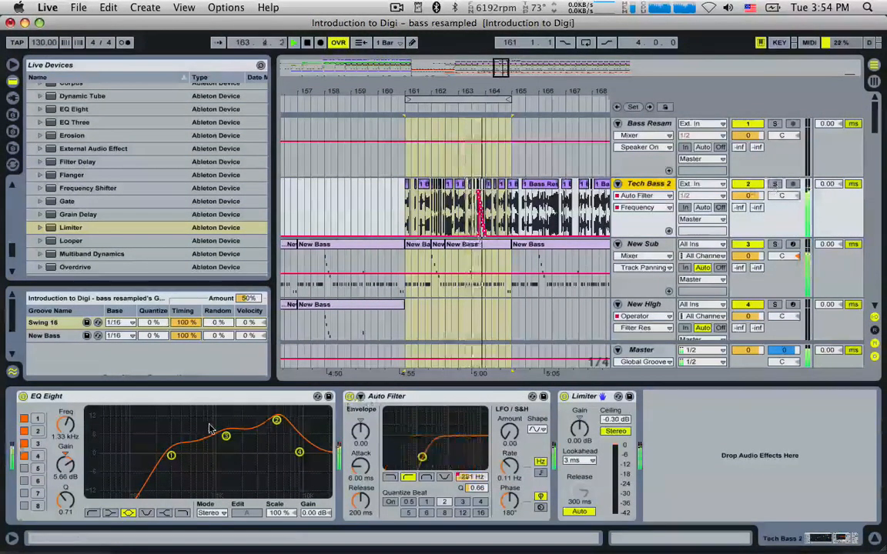
left_click_drag(277, 421, 189, 424)
left_click_drag(164, 455, 156, 456)
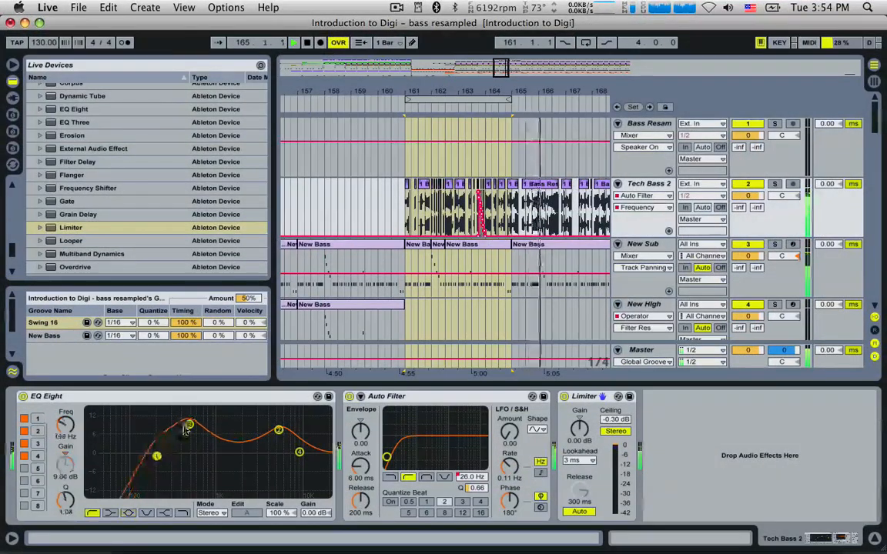
left_click_drag(189, 425, 185, 424)
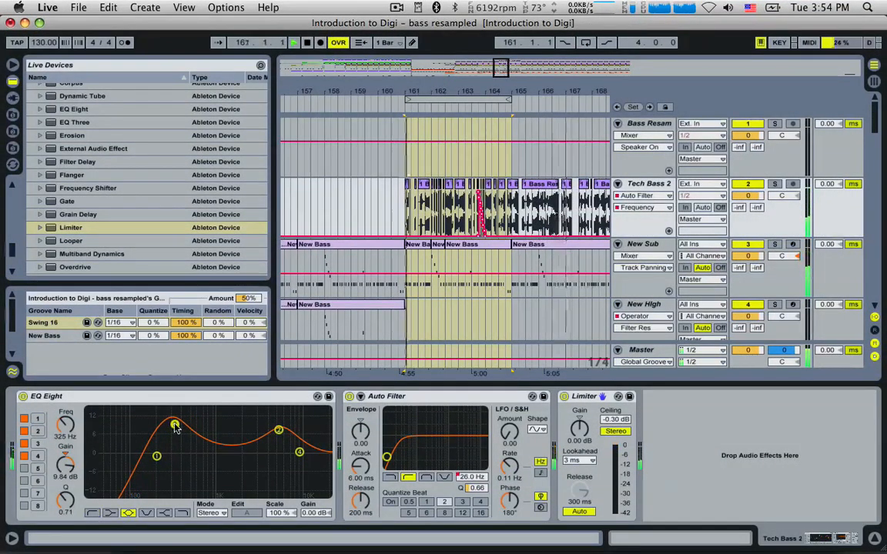
left_click_drag(175, 428, 174, 434)
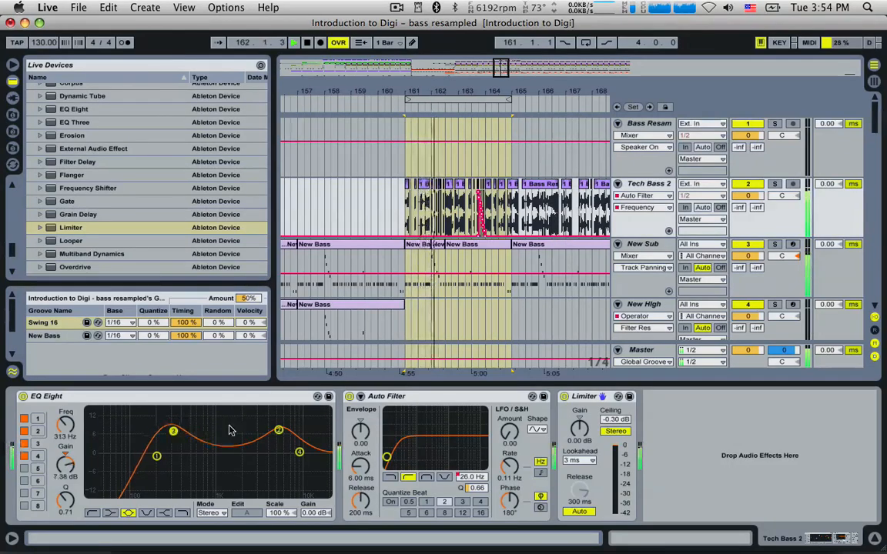
left_click_drag(275, 435, 261, 428)
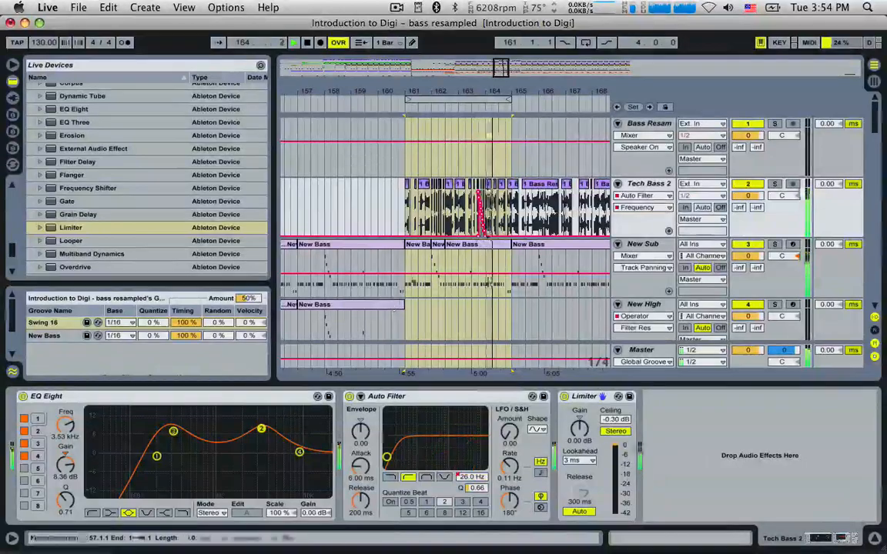
Clear the main Synth and drop synth clips from 161.1.1 to 165.1.1, turn looping on and play the section.
left_click(406, 203)
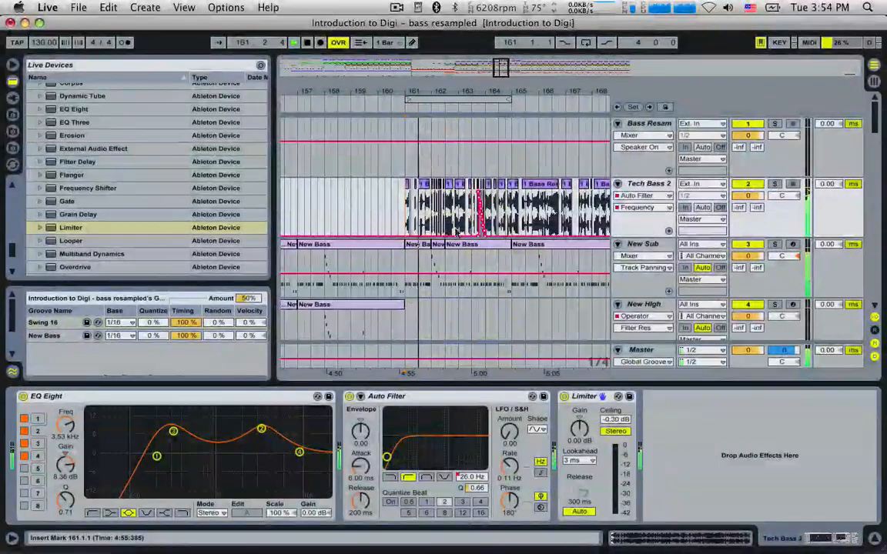
scroll(509, 277, "down", 5)
scroll(509, 277, "down", 5)
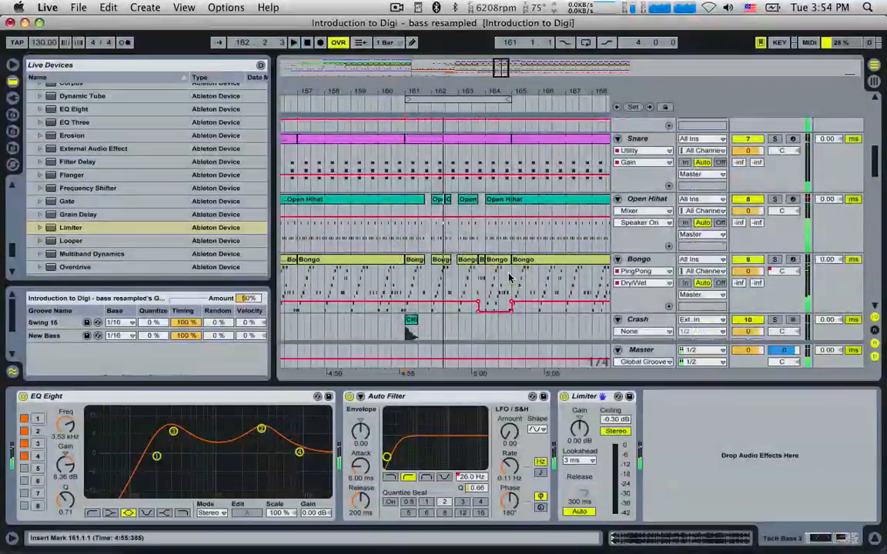
scroll(509, 277, "down", 10)
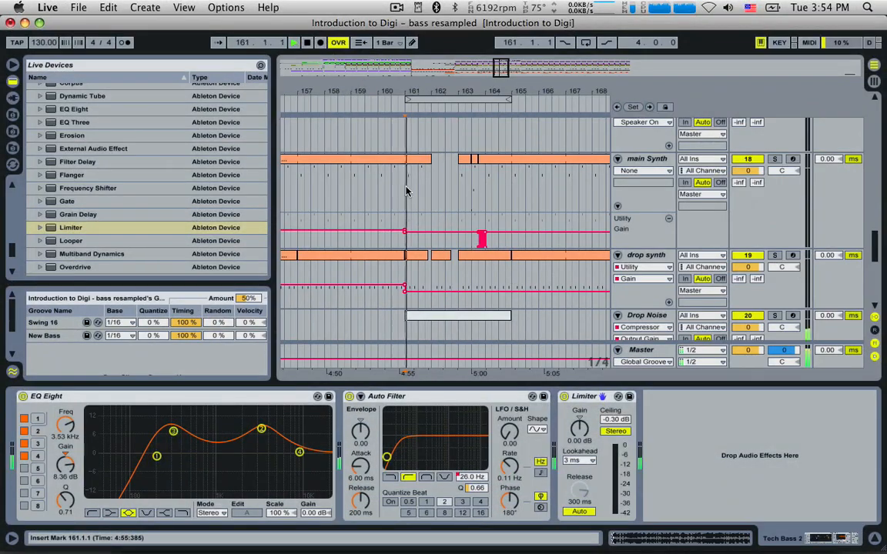
left_click_drag(406, 192, 517, 182)
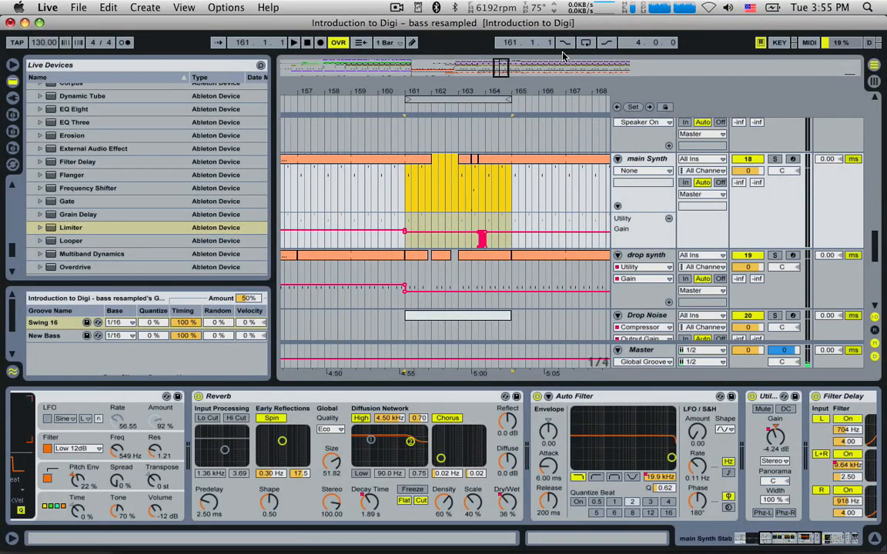
left_click_drag(405, 275, 506, 272)
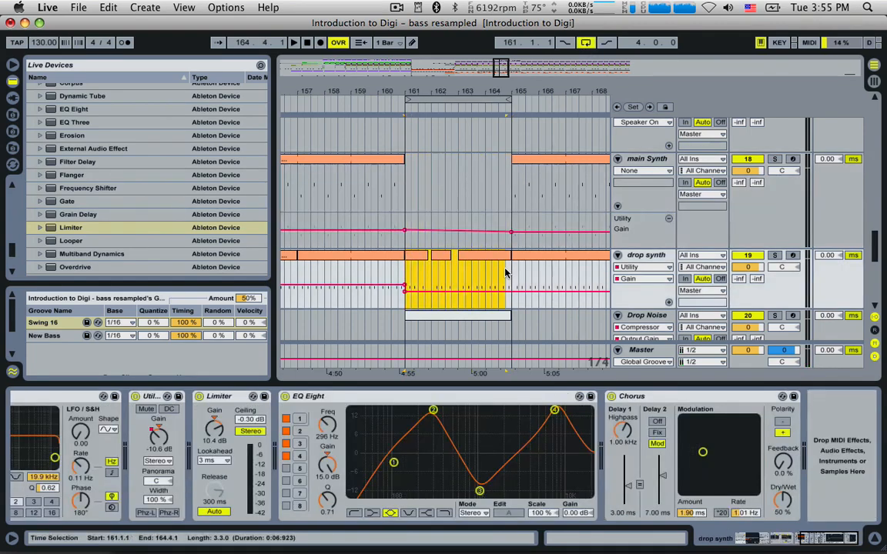
left_click(406, 185)
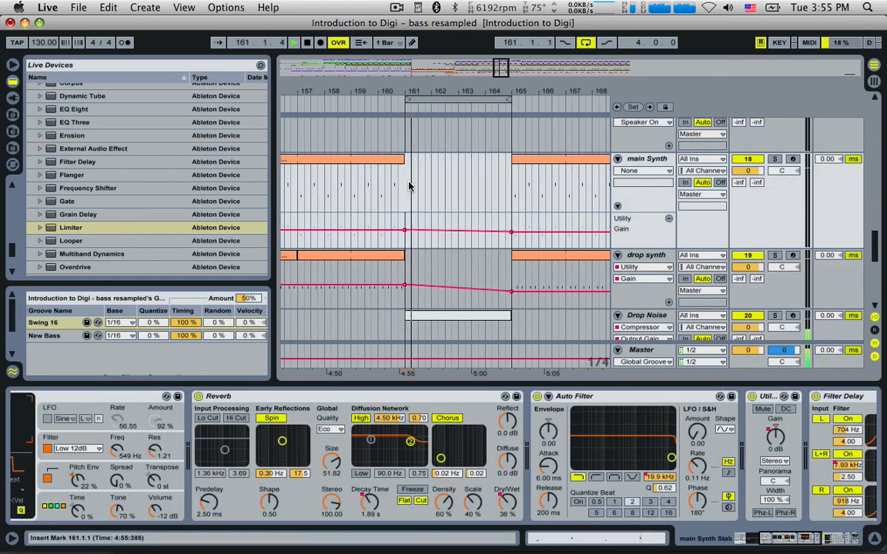
scroll(429, 257, "down", 3)
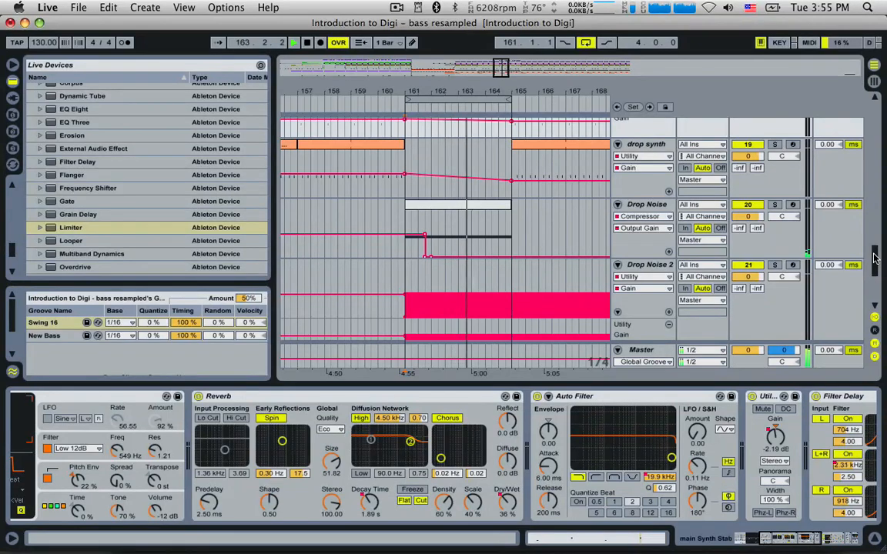
Locate the Hi B Impulse clips before the Breakdown, select bars 81 to 97 and play the track soloed.
left_click_drag(499, 73, 493, 23)
scroll(394, 186, "up", 5)
scroll(395, 186, "up", 10)
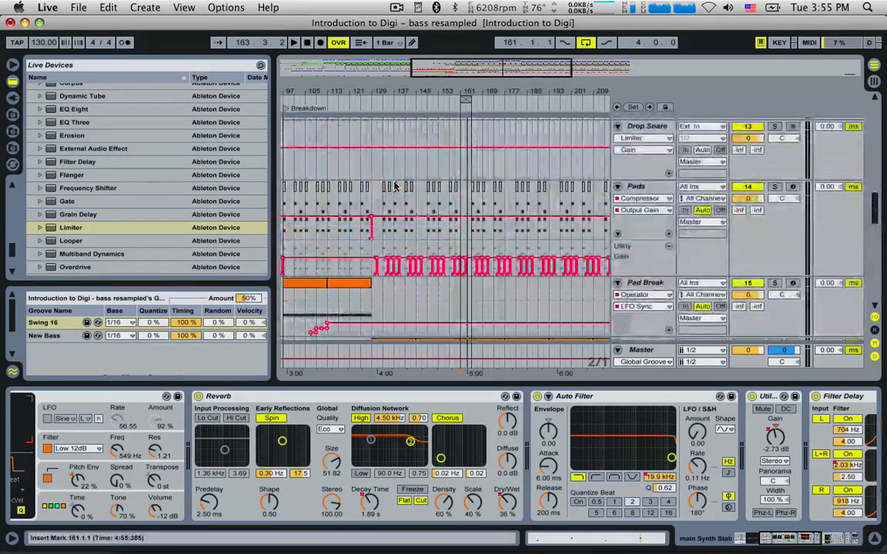
scroll(382, 187, "down", 3)
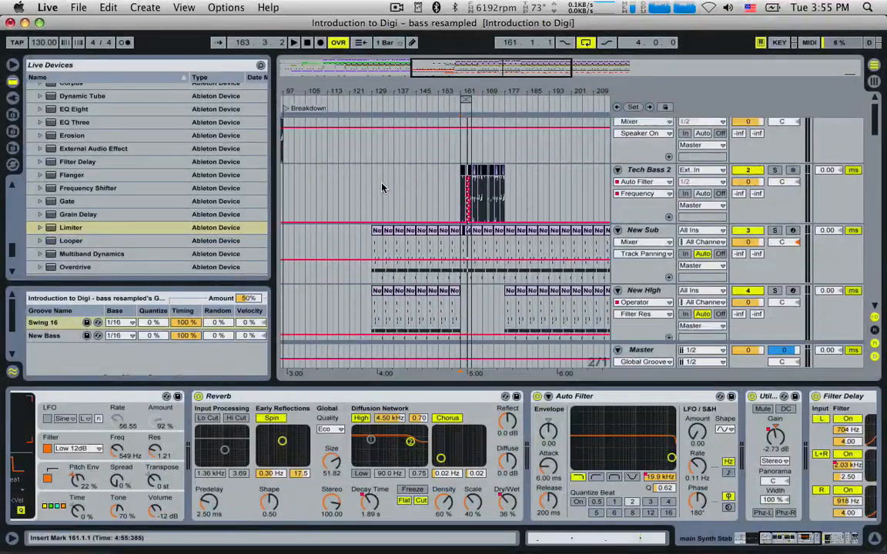
left_click_drag(462, 69, 440, 56)
scroll(386, 216, "up", 3)
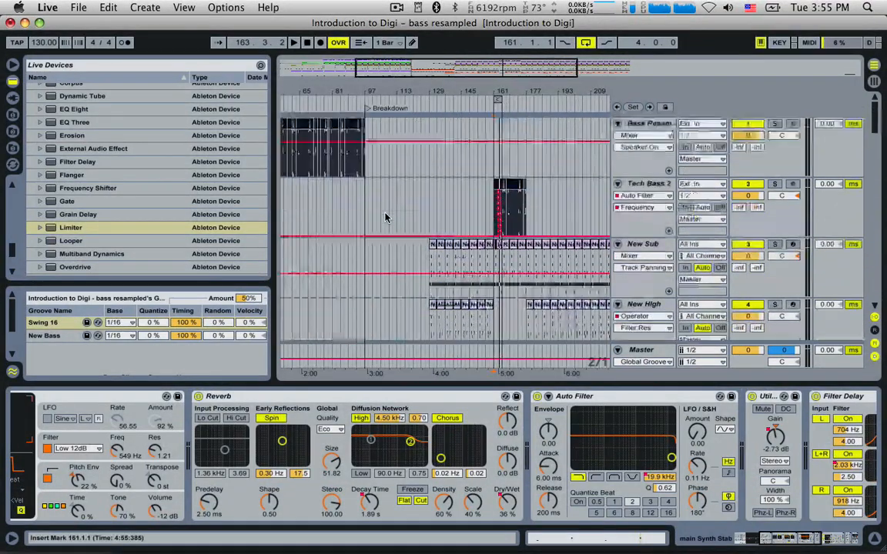
scroll(384, 220, "down", 4)
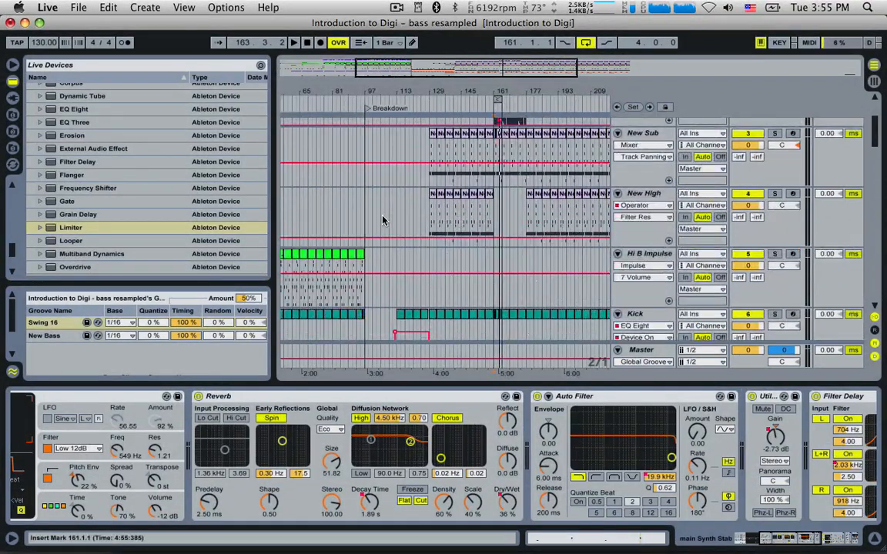
left_click(360, 260)
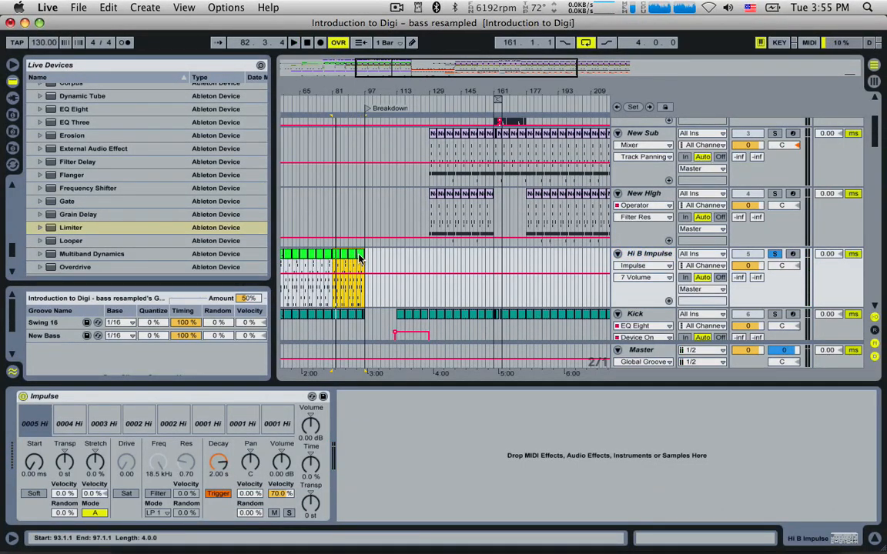
Copy the Hi B Impulse clips to bars 161 to 177, play them in the full mix and open the first copy's notes.
left_click_drag(479, 264, 525, 266)
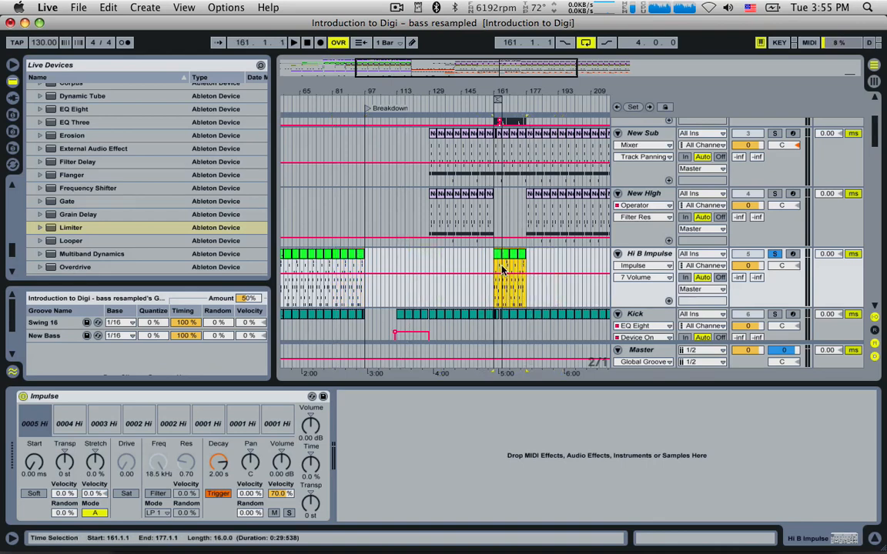
left_click(501, 268)
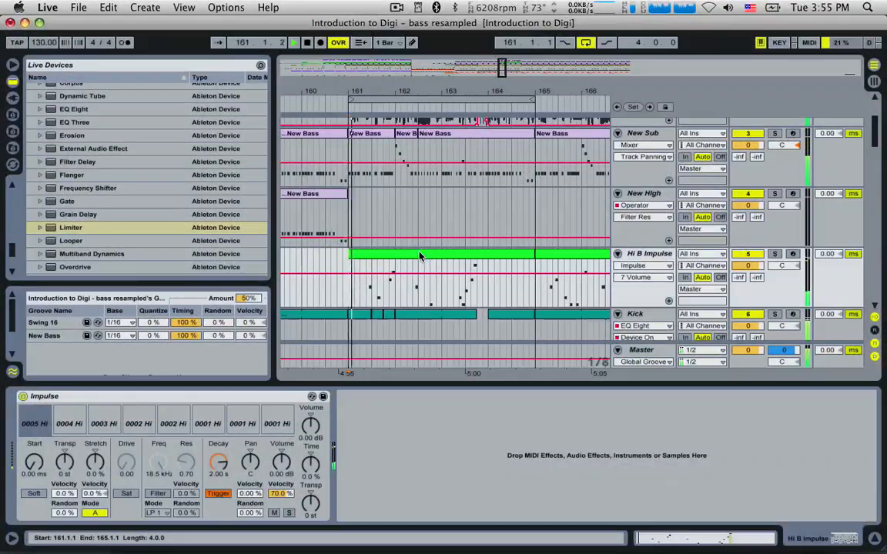
left_click(421, 253)
double_click(421, 253)
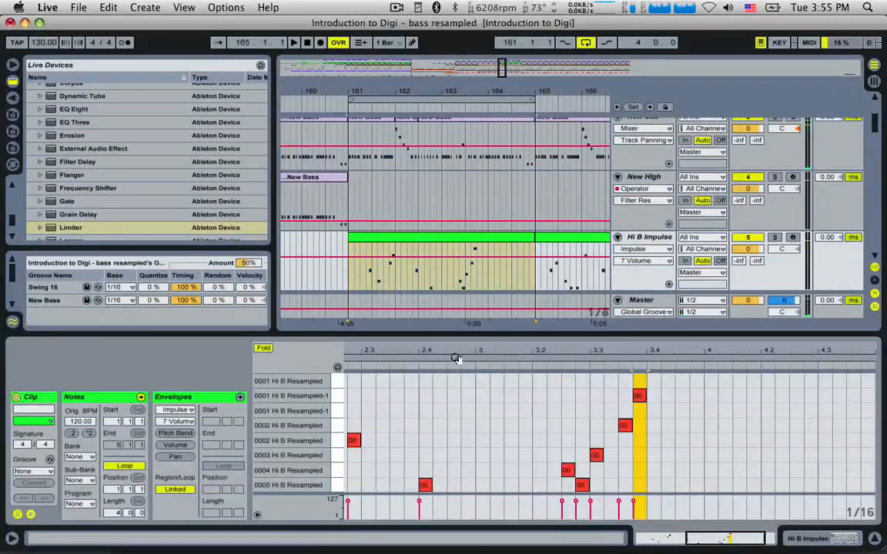
Delete all the notes in the Hi B Impulse clip running from 161.1.1 to 165.1.1.
key("space")
left_click_drag(668, 539, 666, 493)
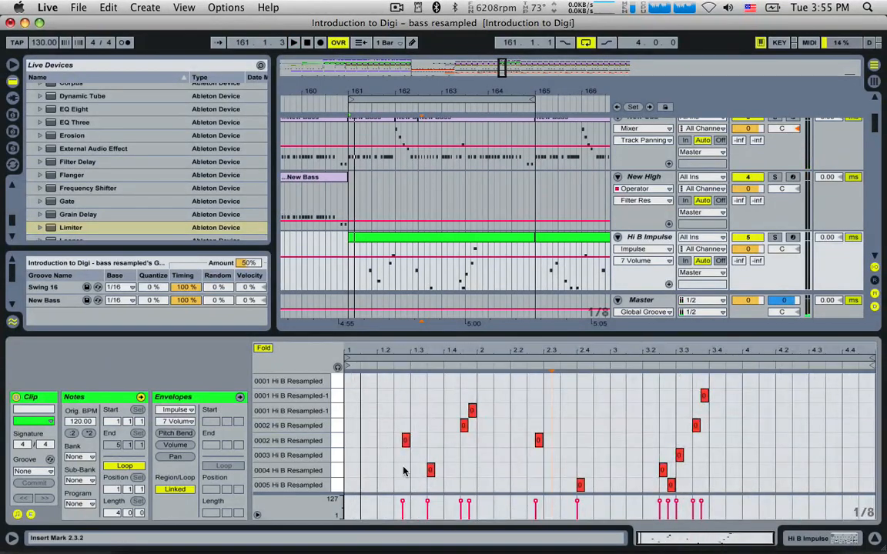
left_click_drag(344, 371, 662, 485)
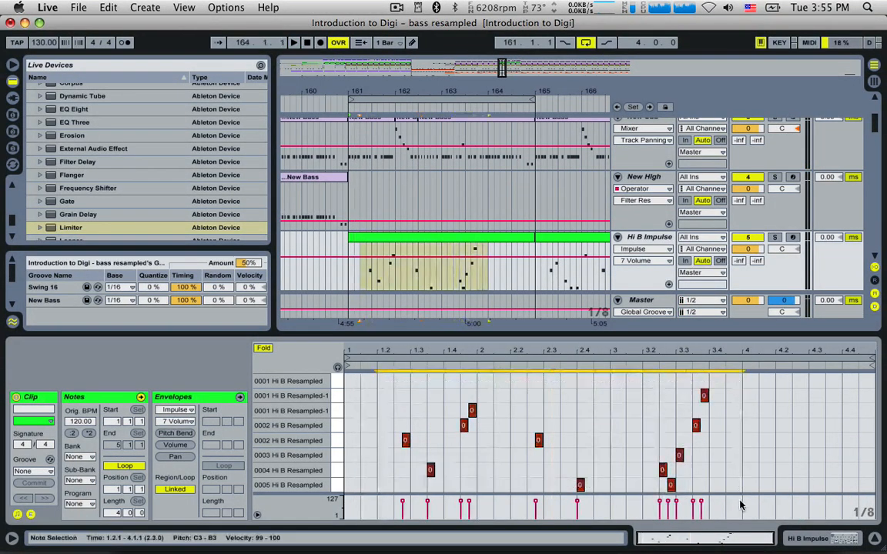
key("Delete")
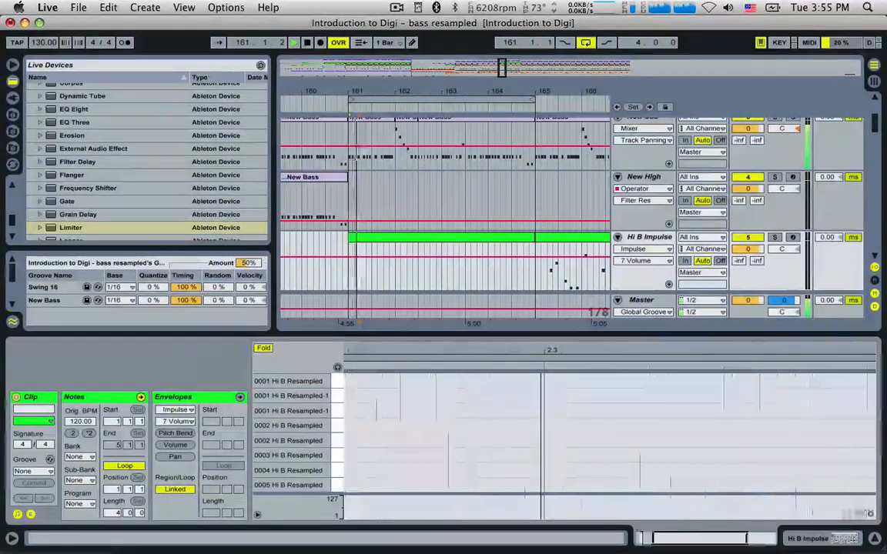
Add Hi B Impulse notes at 1.2.1 (F3), 1.2.2 (G3), 1.3.2 (A3), 1.4.3 (F3) and 2.1.4 (D3) during playback.
left_click_drag(693, 533, 662, 530)
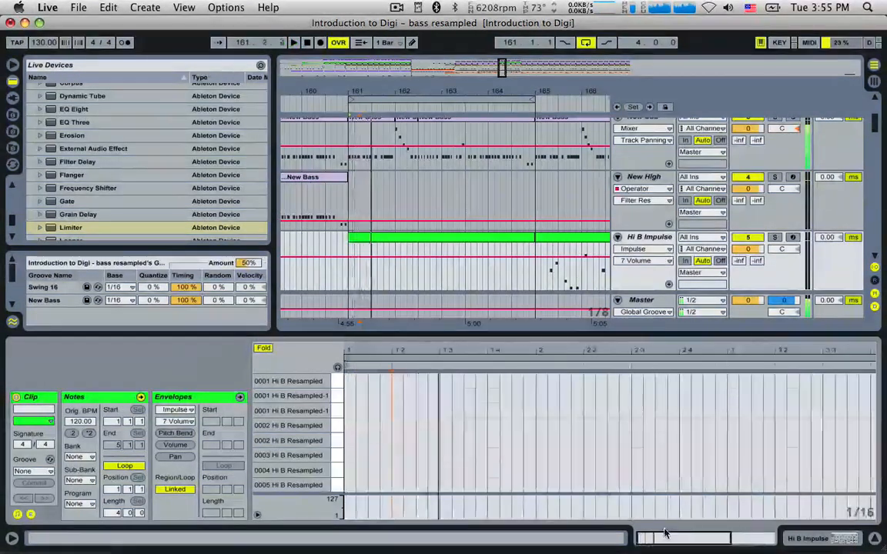
left_click(385, 450)
double_click(398, 445)
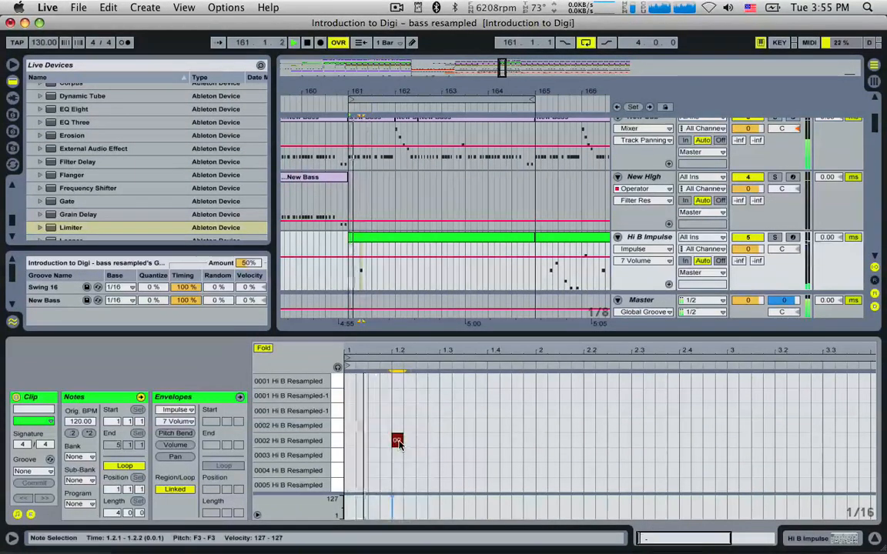
double_click(410, 428)
double_click(458, 411)
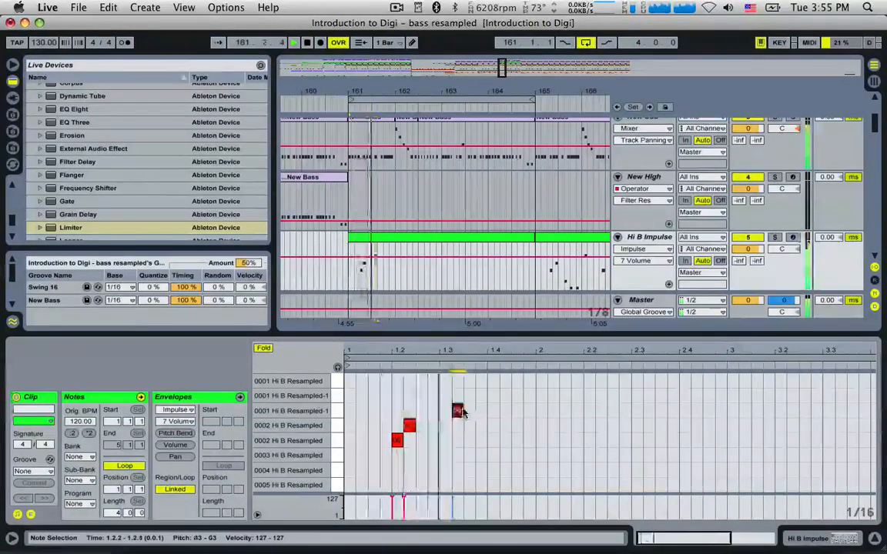
double_click(516, 441)
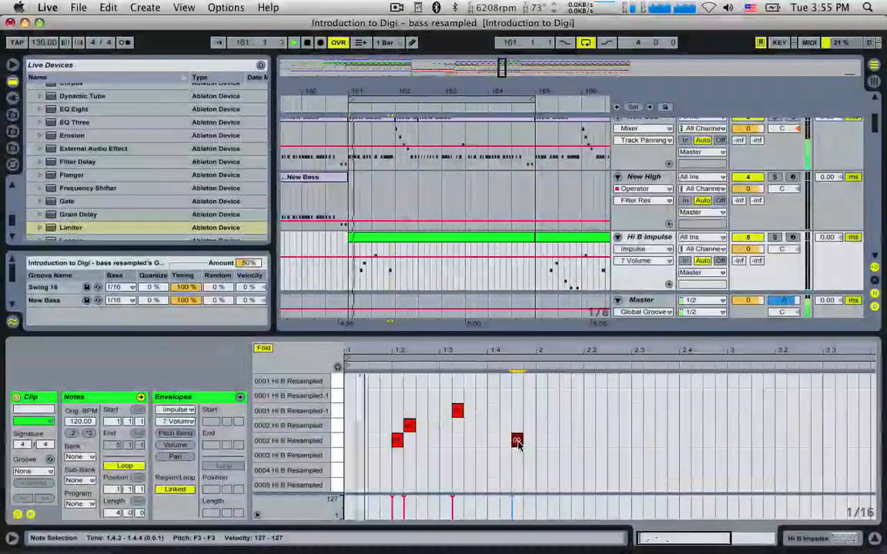
double_click(577, 470)
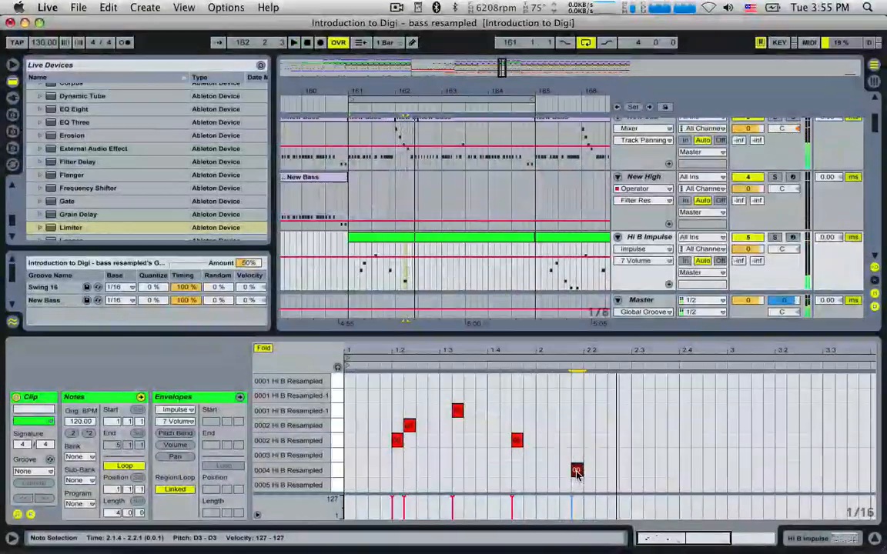
Shape the second-bar bongo phrase by moving D3 to 2.3.2 and adding C3 at 2.3.4 and B3 at 2.4.2.
left_click_drag(570, 473, 657, 478)
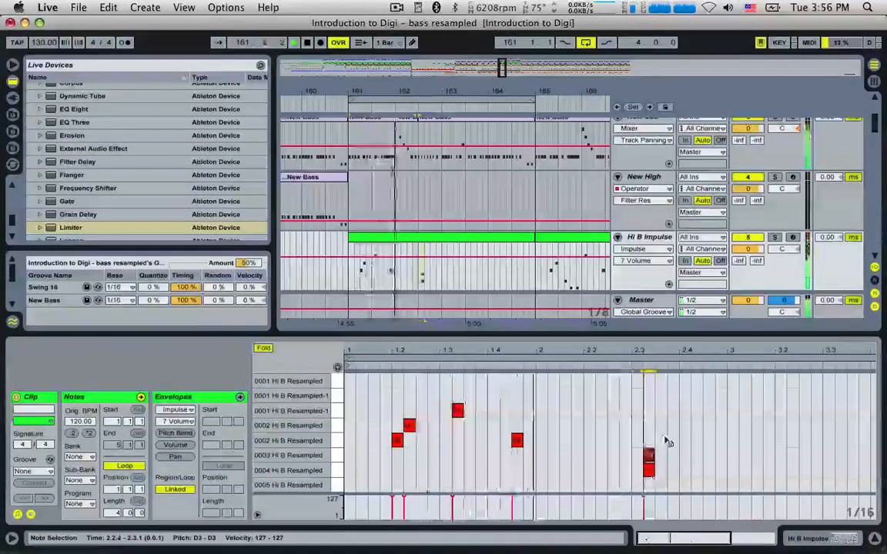
double_click(661, 396)
left_click_drag(660, 397, 672, 380)
left_click(610, 421)
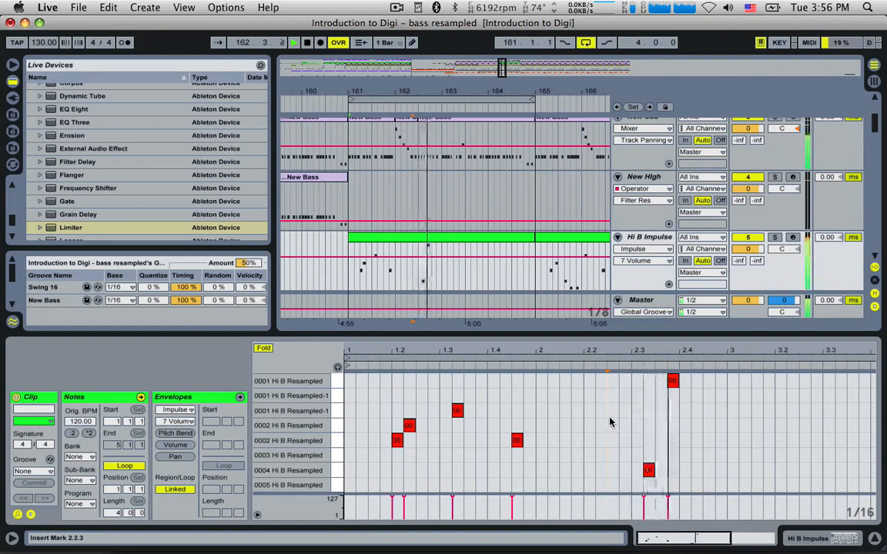
left_click(674, 385)
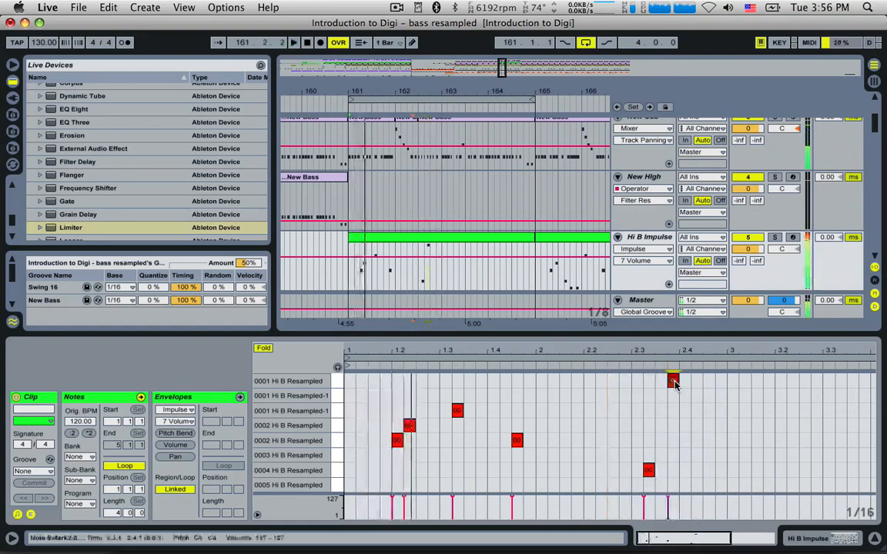
left_click_drag(674, 385, 672, 487)
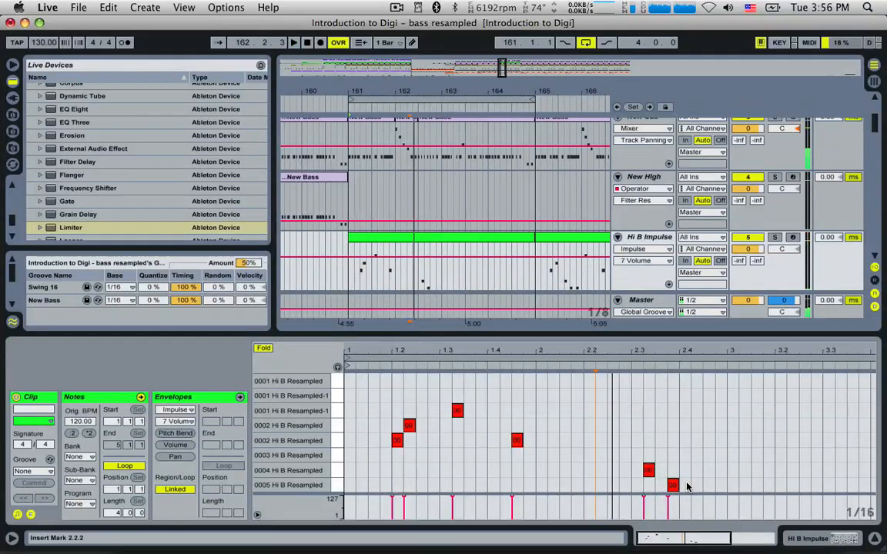
double_click(691, 456)
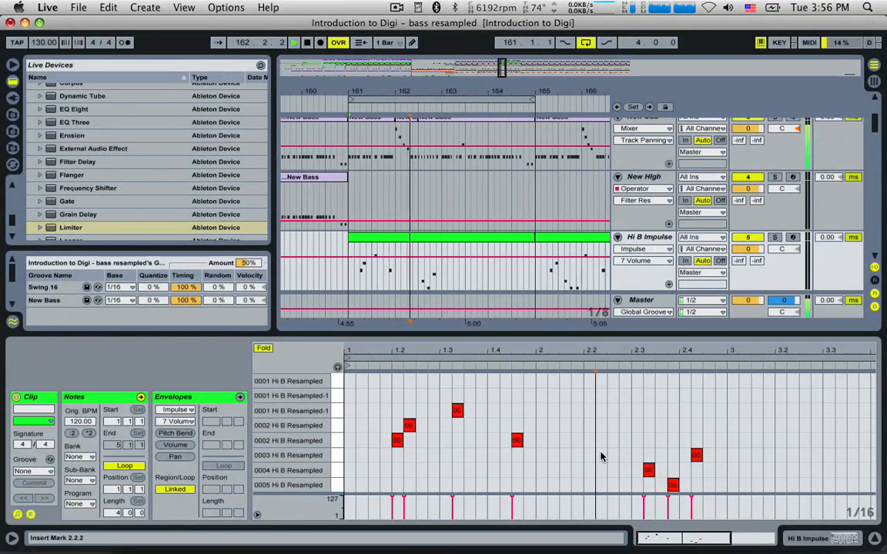
left_click(696, 454)
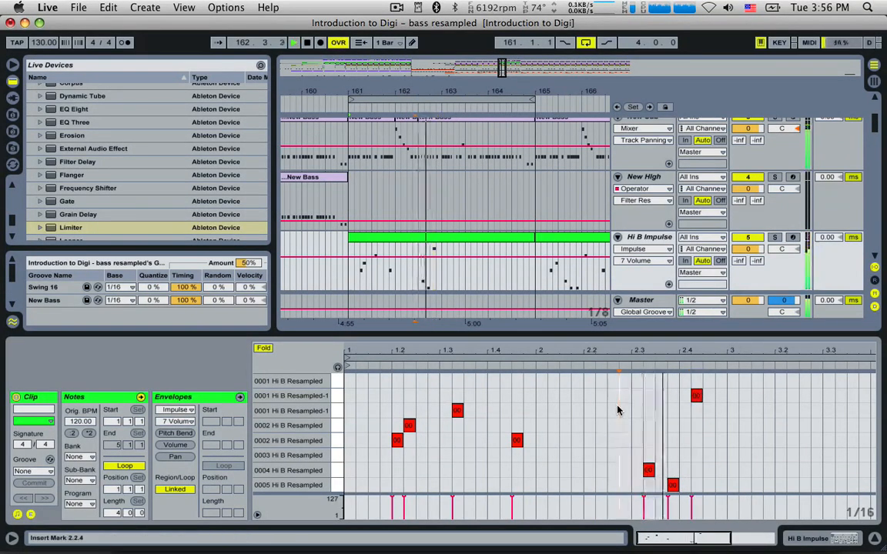
Add a descending fill of G3 at 3.1.2, F3 at 3.1.3 and C3 at 3.1.4, plus E3 at 3.2.3.
double_click(744, 426)
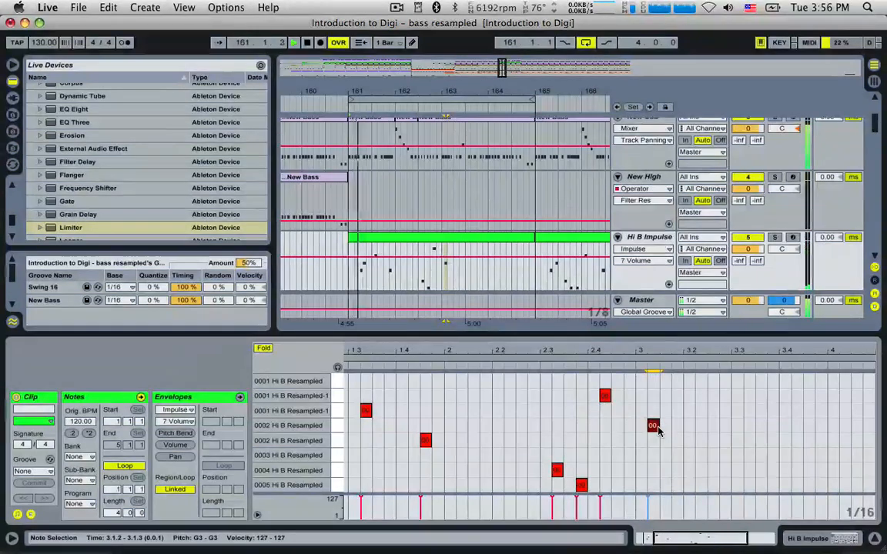
left_click_drag(654, 428, 678, 469)
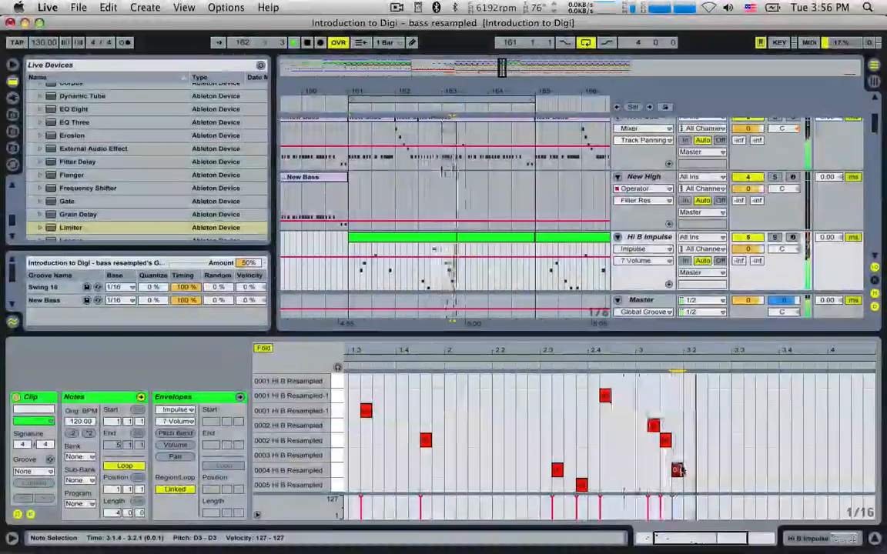
left_click_drag(676, 469, 713, 457)
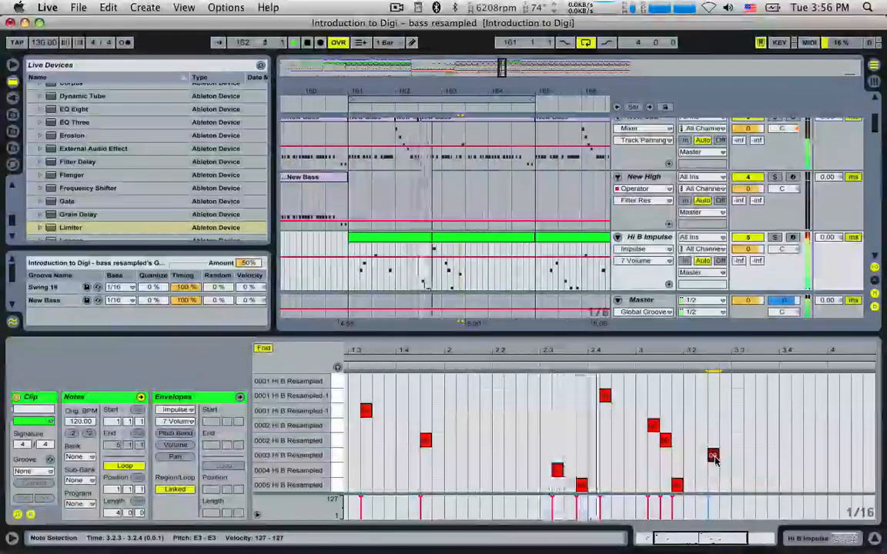
Reposition the last note of the bongo phrase to F3 at 3.3.3, auditioning the timing against the bass.
left_click_drag(714, 456, 726, 449)
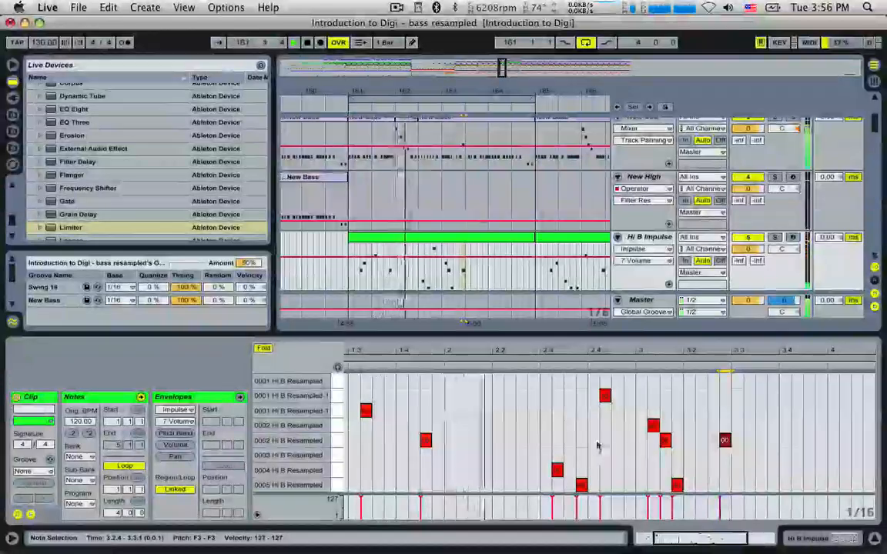
left_click(636, 452)
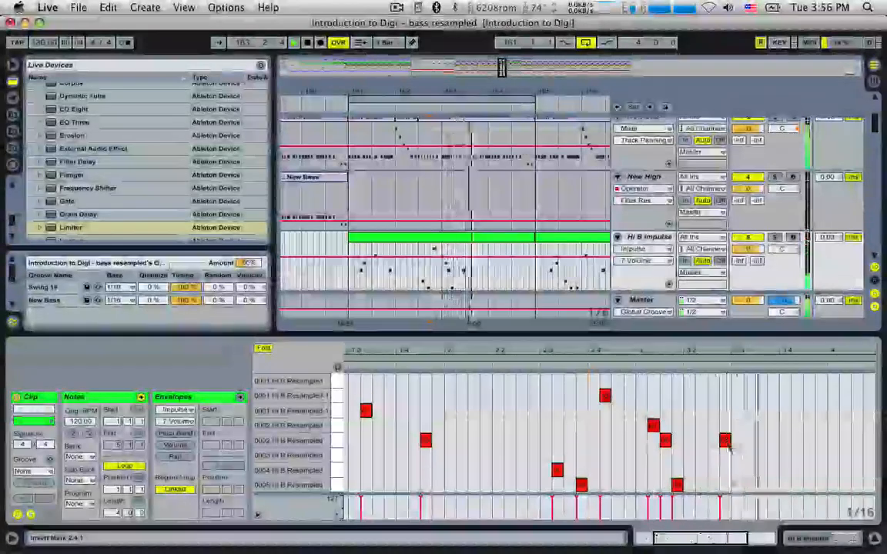
left_click(732, 444)
left_click_drag(735, 449, 752, 451)
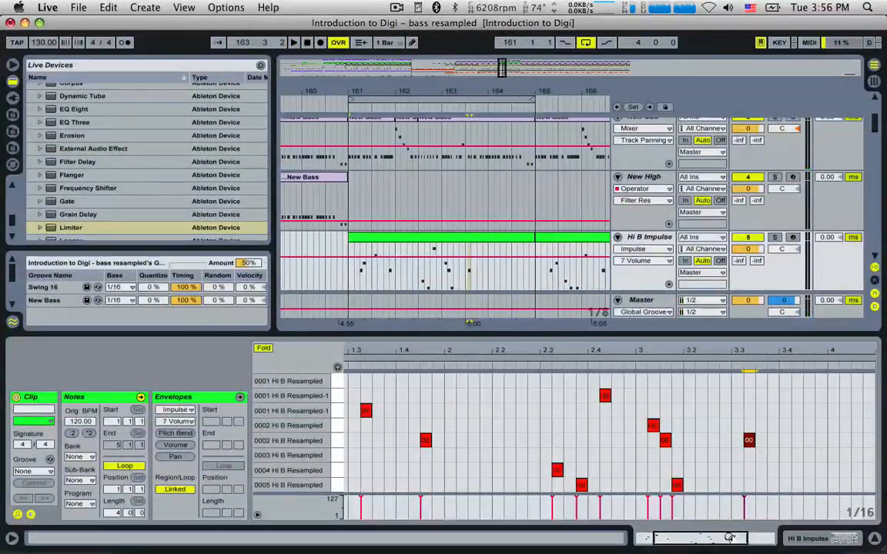
left_click_drag(729, 538, 755, 537)
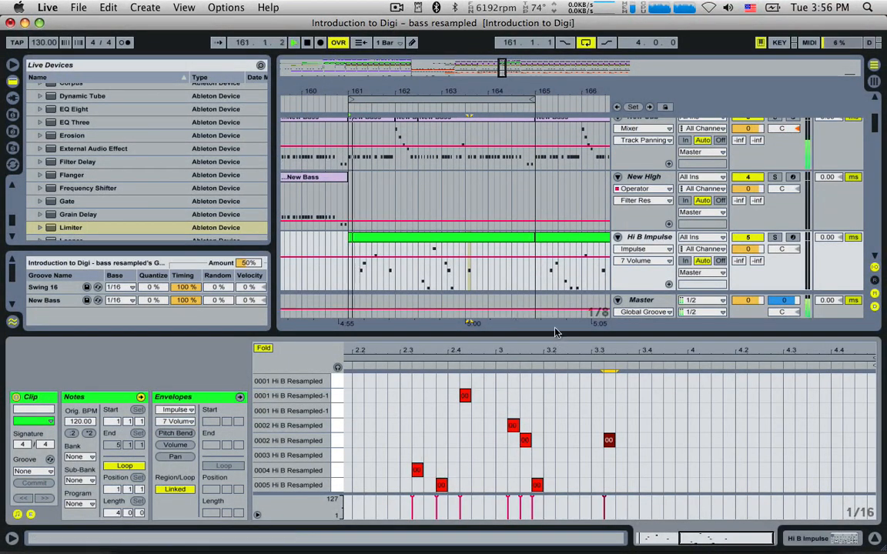
left_click(570, 448)
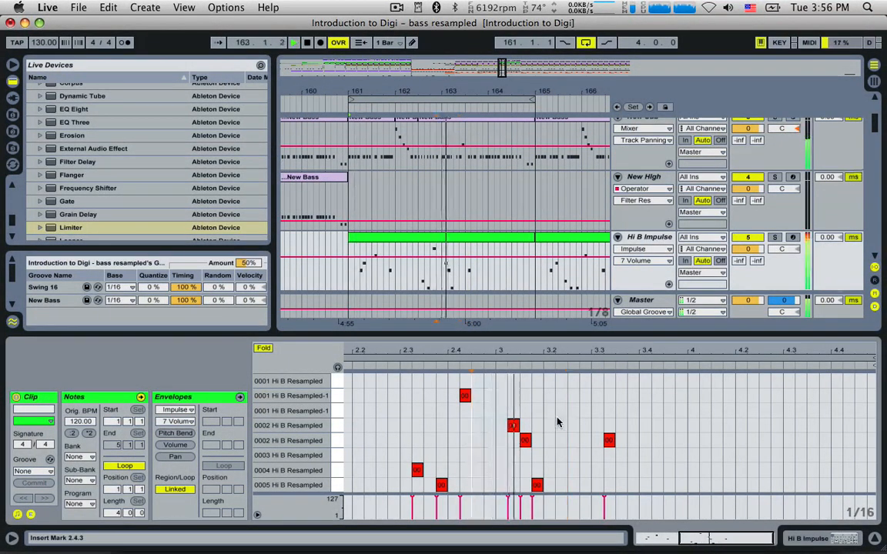
left_click(608, 441)
left_click_drag(616, 441, 618, 442)
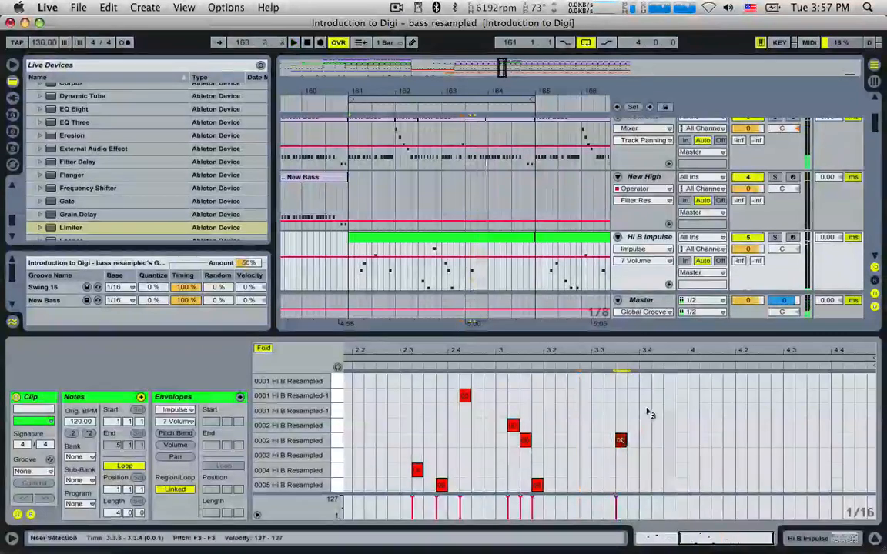
Add a roll of three consecutive sixteenth B3 notes at 3.4.2, 3.4.3 and 3.4.4 and play it.
double_click(657, 382)
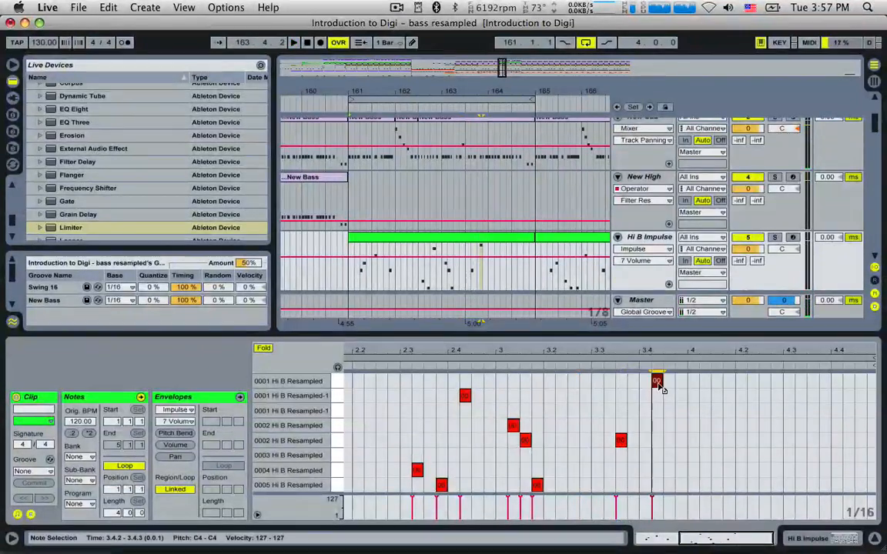
left_click_drag(645, 396, 681, 385)
left_click(589, 406)
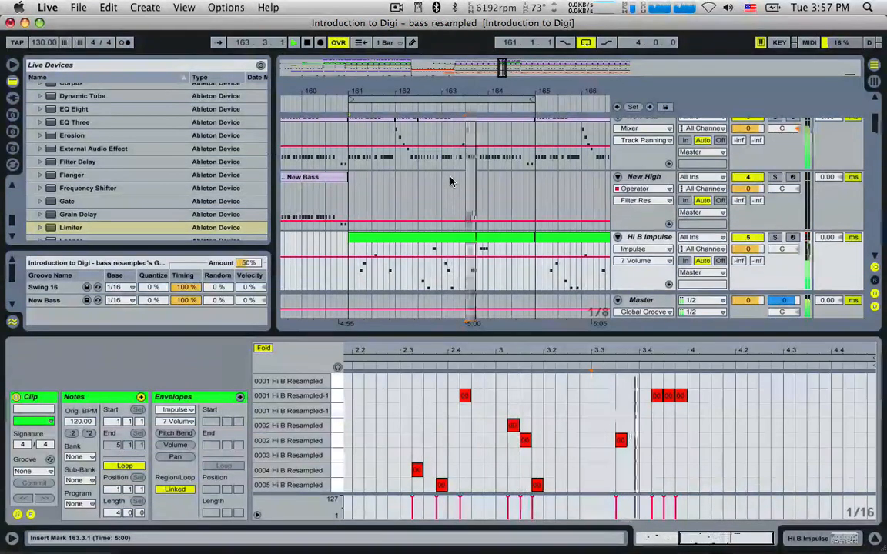
Cut two 1/32-note gaps into the Tech Bass 2 audio at the start of bar 164 and play the stutter.
left_click(491, 180)
scroll(516, 190, "up", 5)
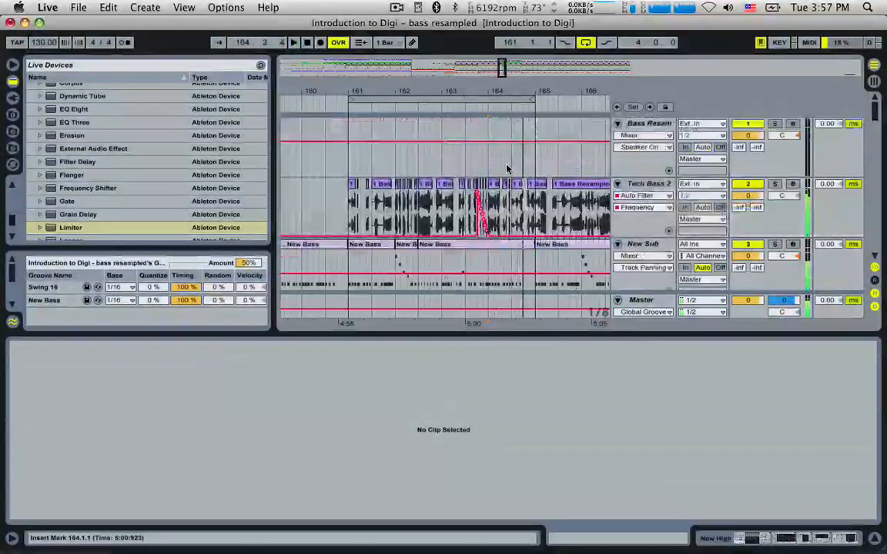
left_click_drag(504, 70, 505, 94)
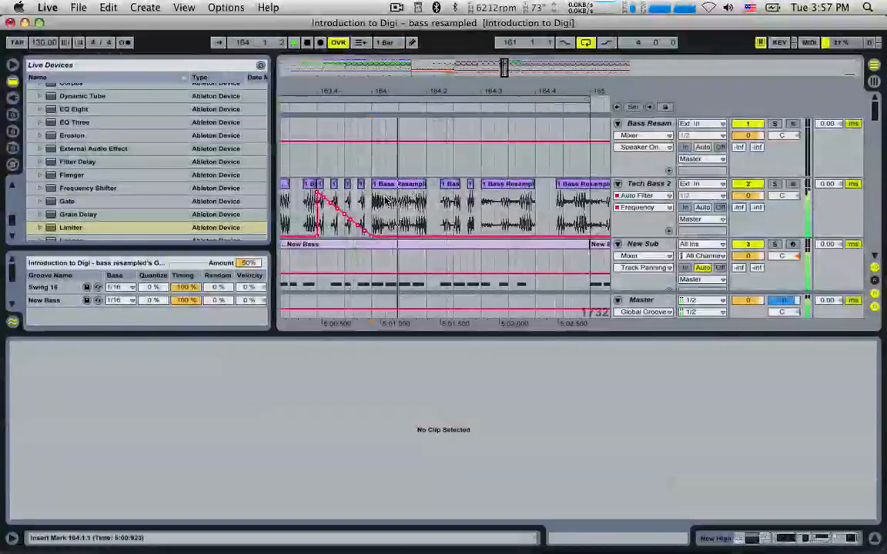
left_click(382, 206)
key("Delete")
left_click_drag(393, 202, 399, 203)
key("Delete")
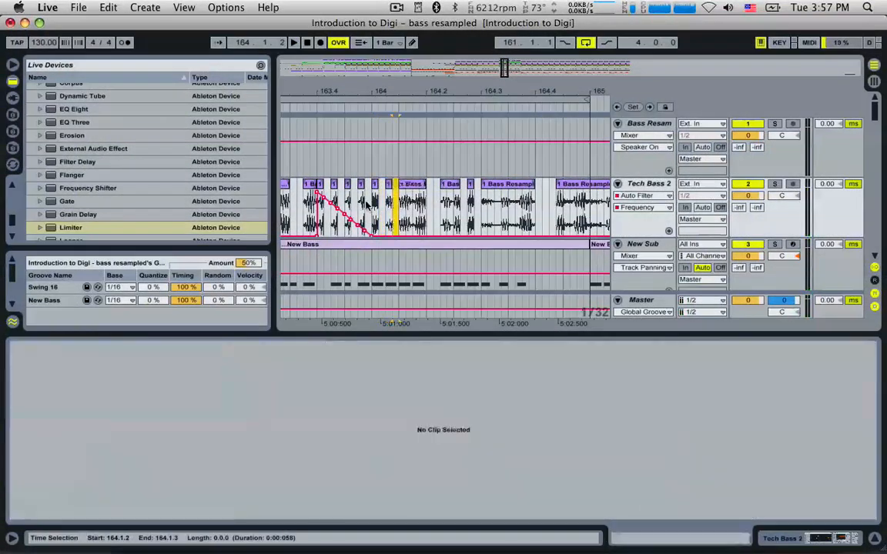
left_click(377, 201)
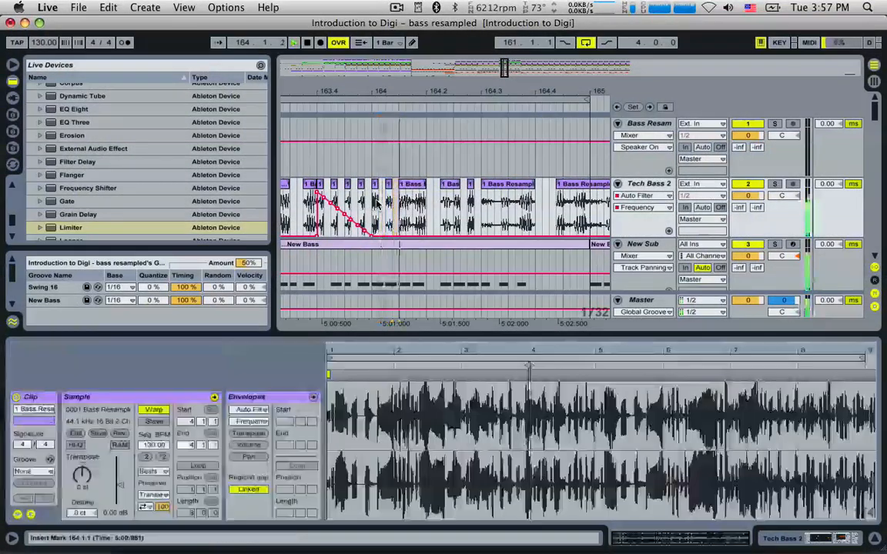
Fill the Tech Bass 2 gap at 164.2.1 with bass audio from the neighbouring clips.
left_click(419, 188)
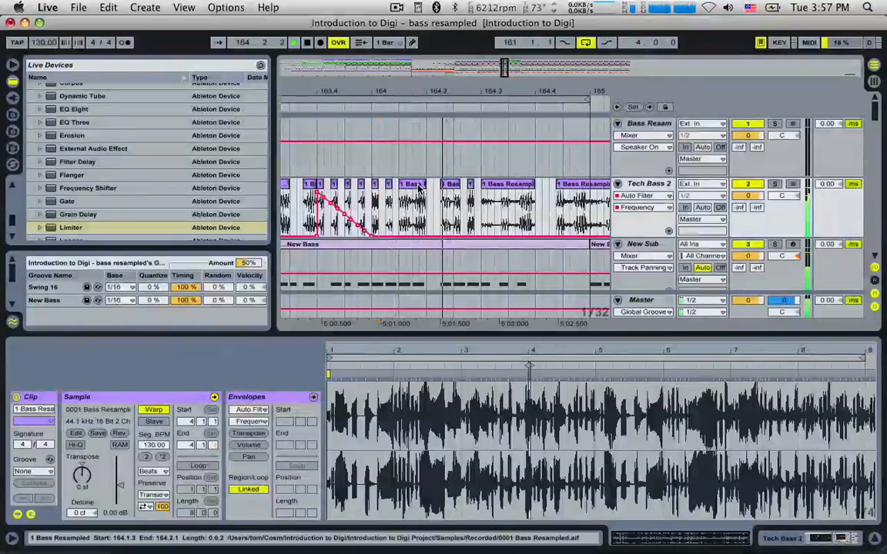
key("space")
left_click(427, 201)
left_click_drag(441, 201, 453, 200)
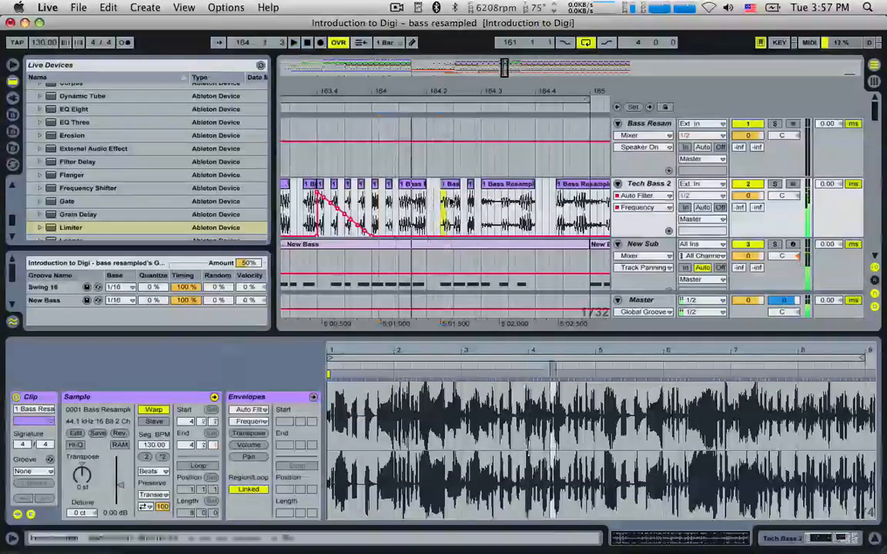
left_click(452, 187)
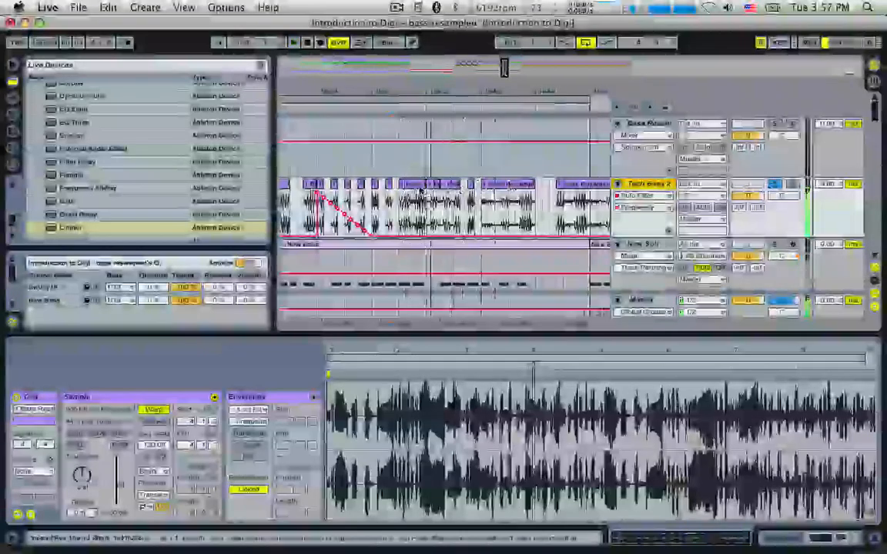
Copy the short Tech Bass 2 slice starting at 164.3.1 to 164.2.1.
key("super+e")
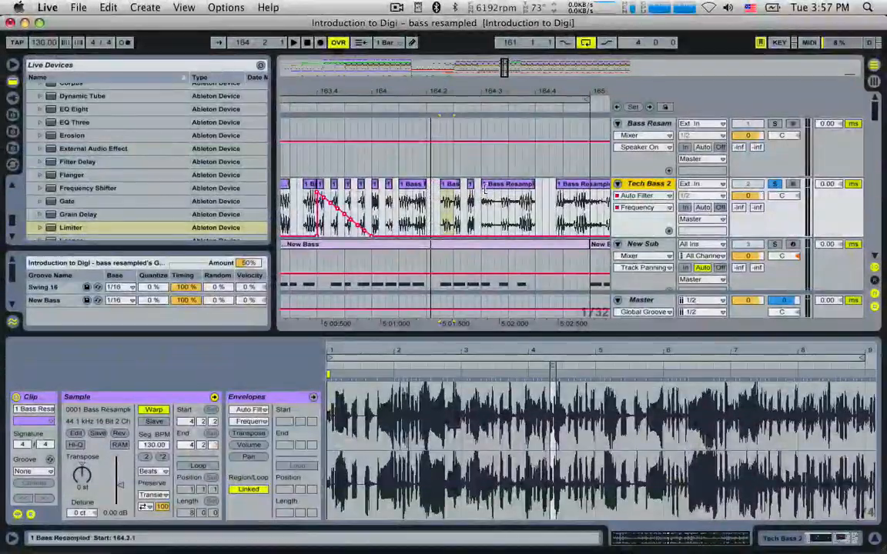
left_click(484, 204)
left_click_drag(485, 204, 502, 204)
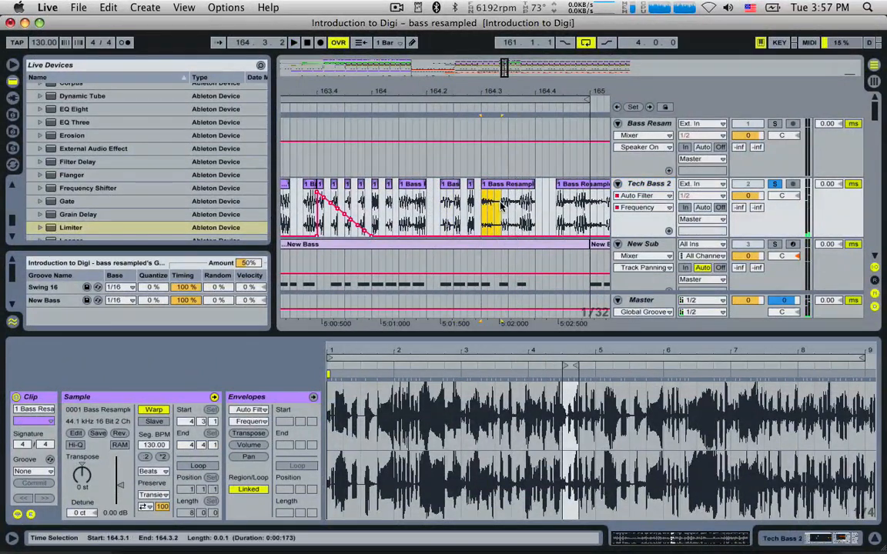
left_click(451, 194)
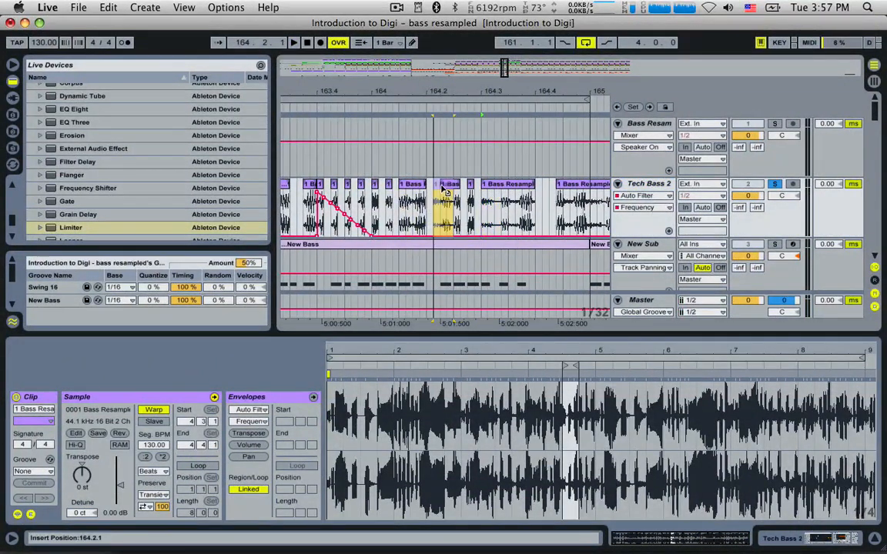
Reverse the bass slice at 164.2.1, transpose it to 12 st and play it.
left_click(445, 184)
left_click(375, 224)
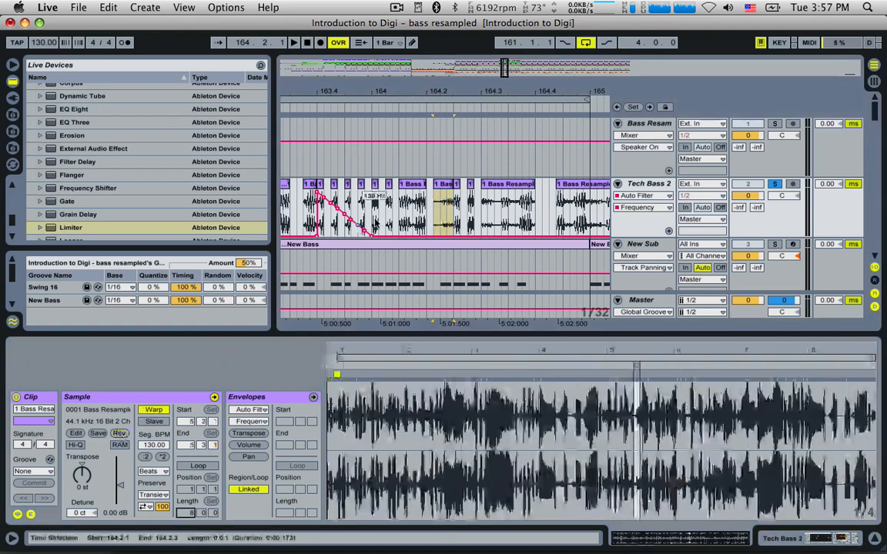
left_click(450, 201)
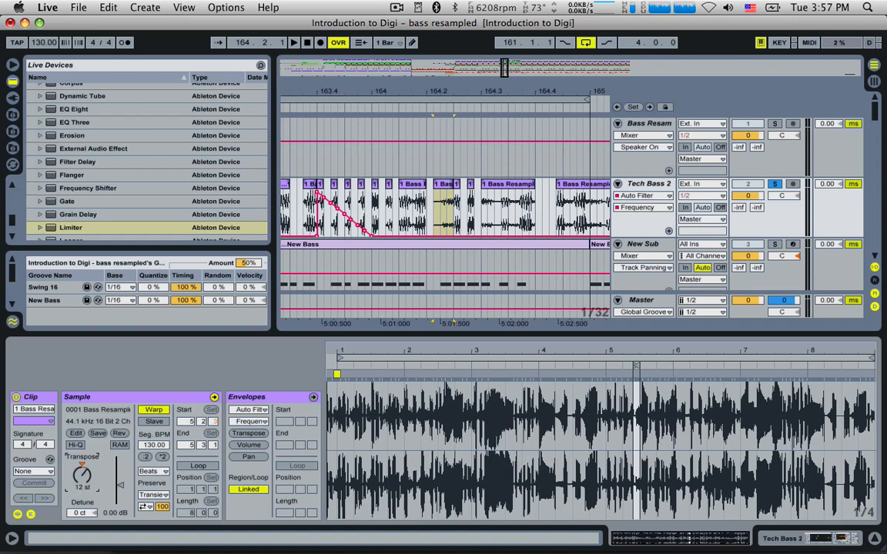
key("space")
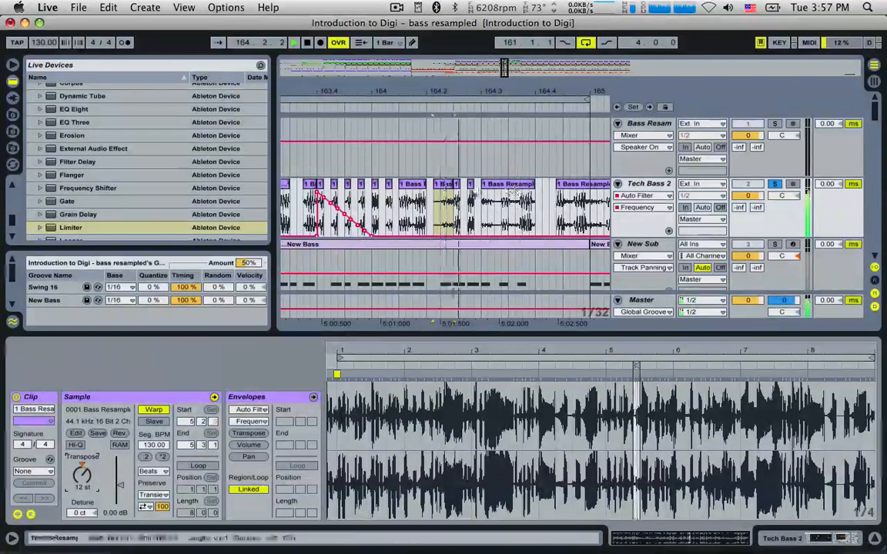
Transpose the bass slice at 164.2.3 to 12 st and play the passage from 164.1.2.
left_click(457, 185)
left_click(80, 477)
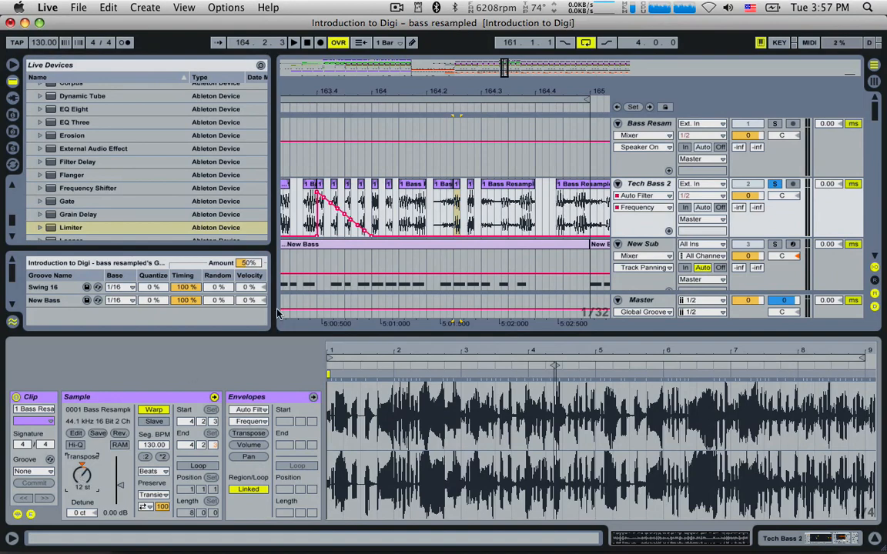
left_click(389, 221)
key("space")
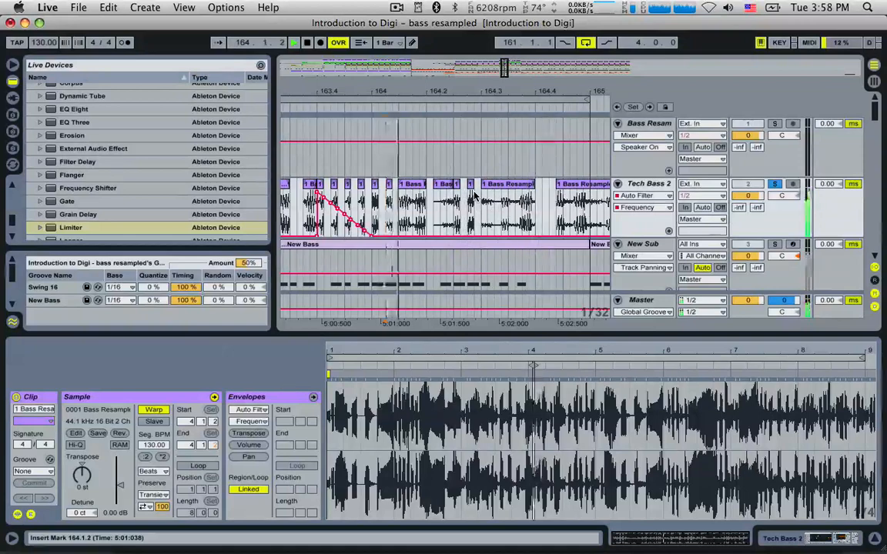
Duplicate the Tech Bass 2 clip at 164.3.1 into the following beat and play from 164.3.1.
left_click(504, 189)
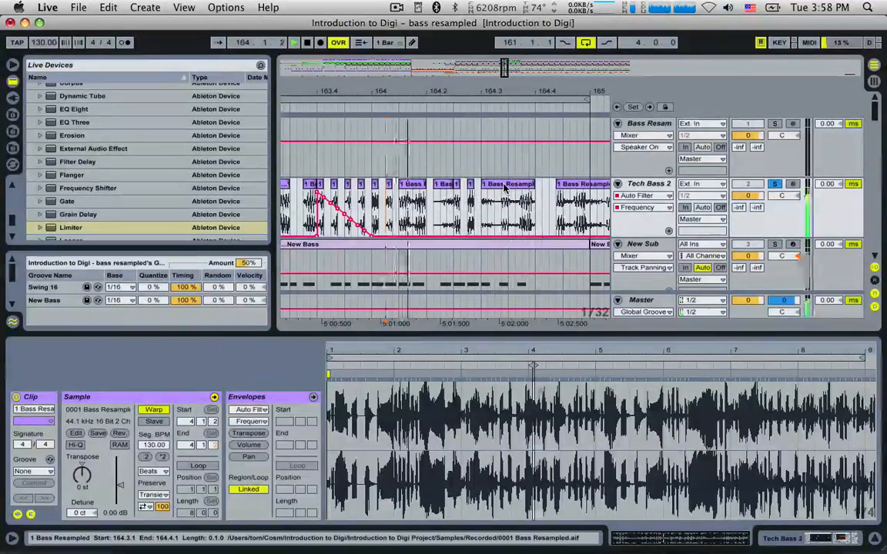
key("space")
key("super+d")
left_click(482, 201)
key("space")
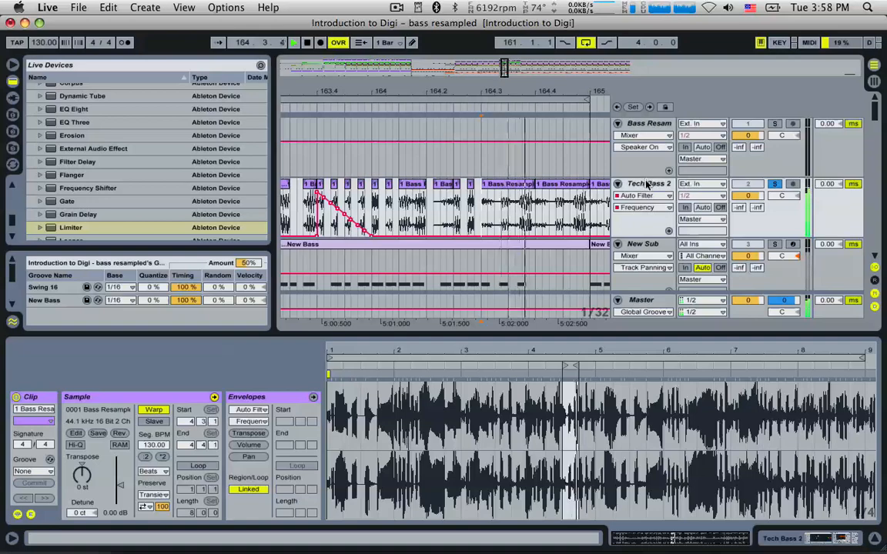
Show the Tech Bass 2 device chain and add a Redux effect after the Limiter.
double_click(646, 183)
key("space")
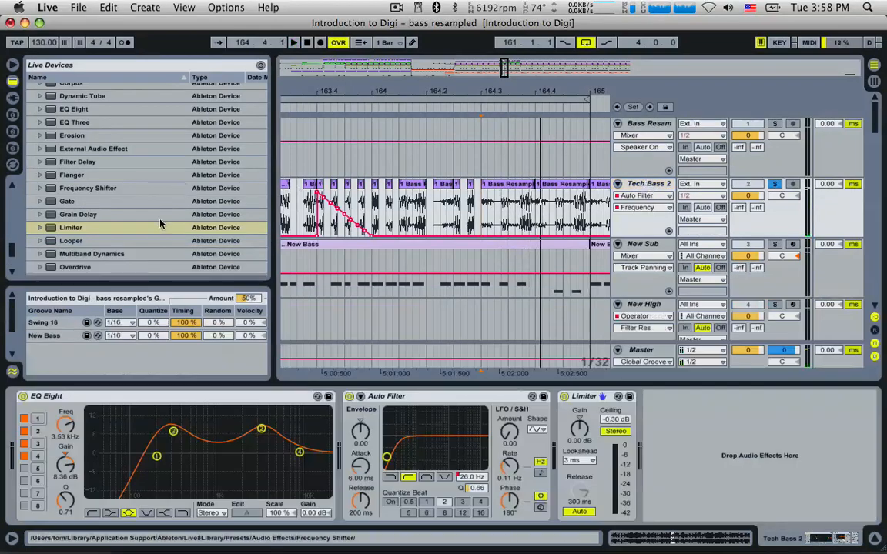
scroll(131, 215, "down", 4)
scroll(93, 219, "down", 3)
left_click(74, 183)
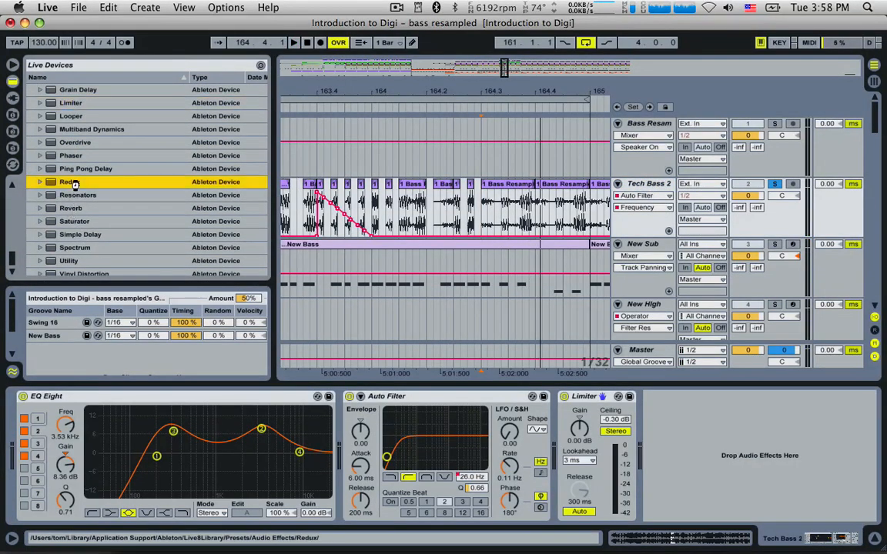
left_click_drag(572, 397, 690, 488)
Automate Redux's hard downsampling up to 25 from 164.4.1 to 165.1.1 and play the result.
left_click(668, 501)
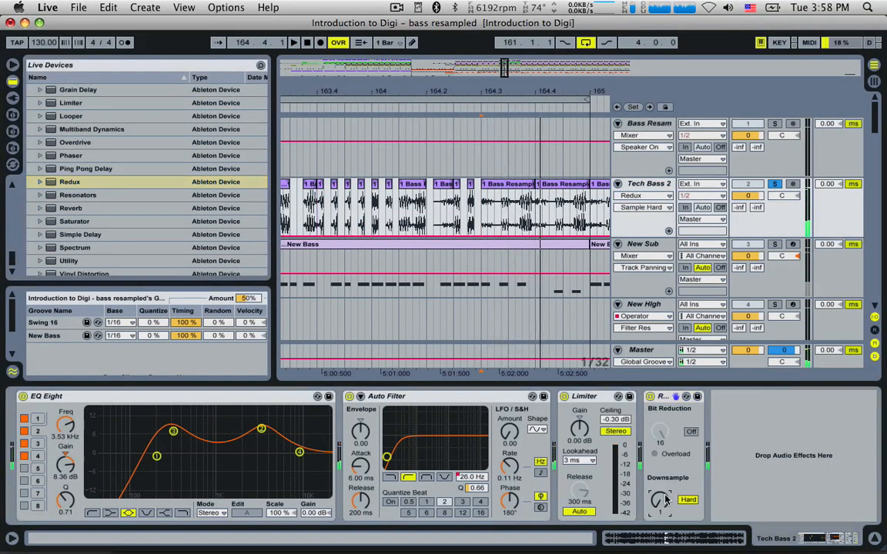
left_click_drag(537, 215, 602, 218)
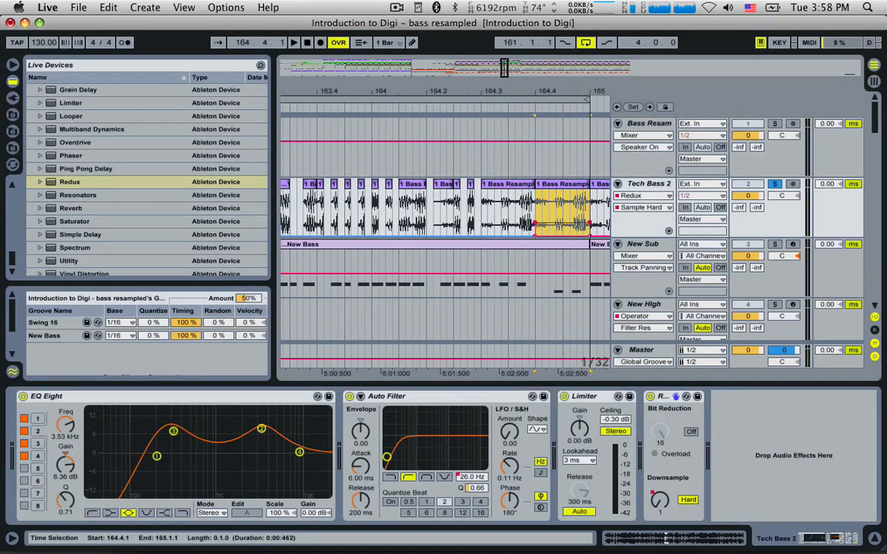
key("space")
key("space")
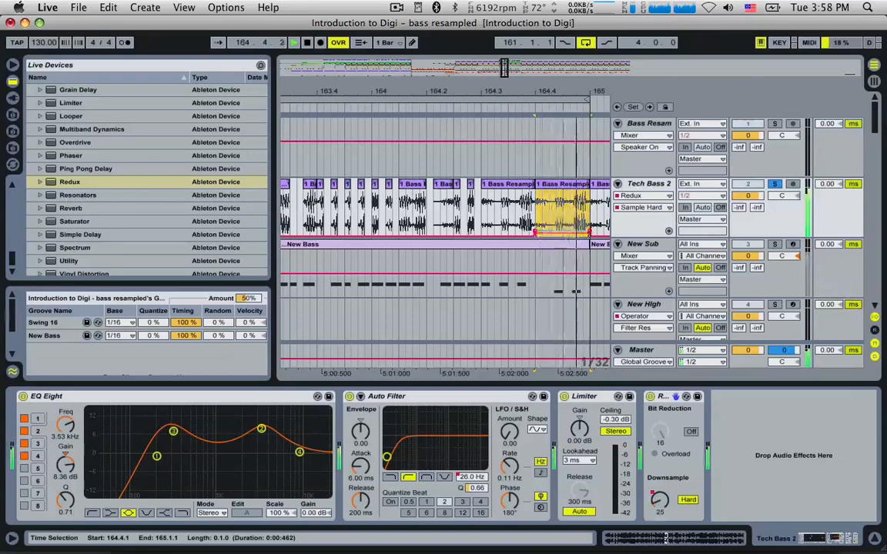
Play the loop with the New Sub, Hi B Impulse and Kick tracks soloed alongside Tech Bass 2.
left_click(483, 223)
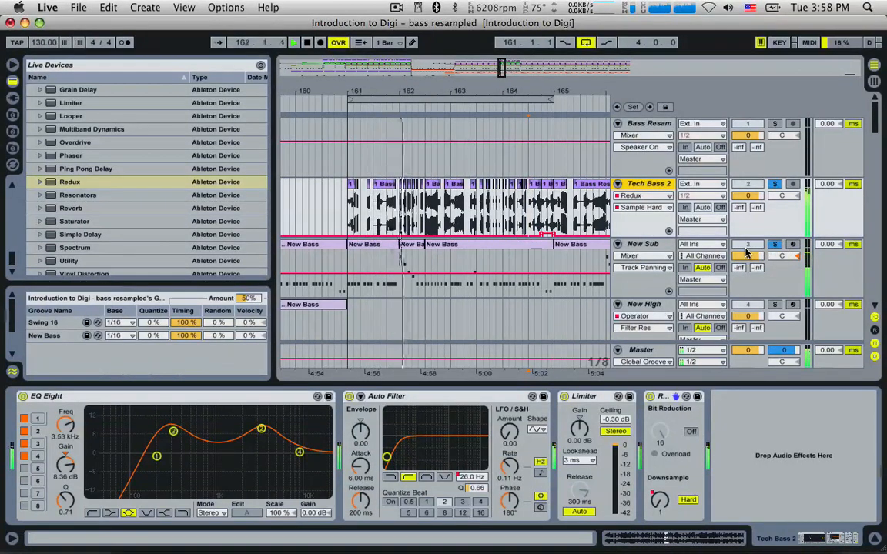
scroll(741, 256, "down", 1)
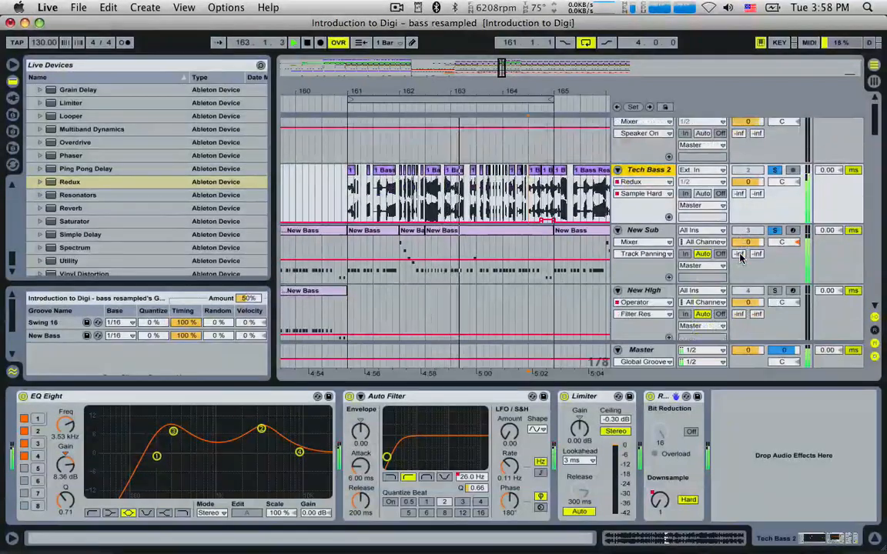
scroll(740, 257, "down", 2)
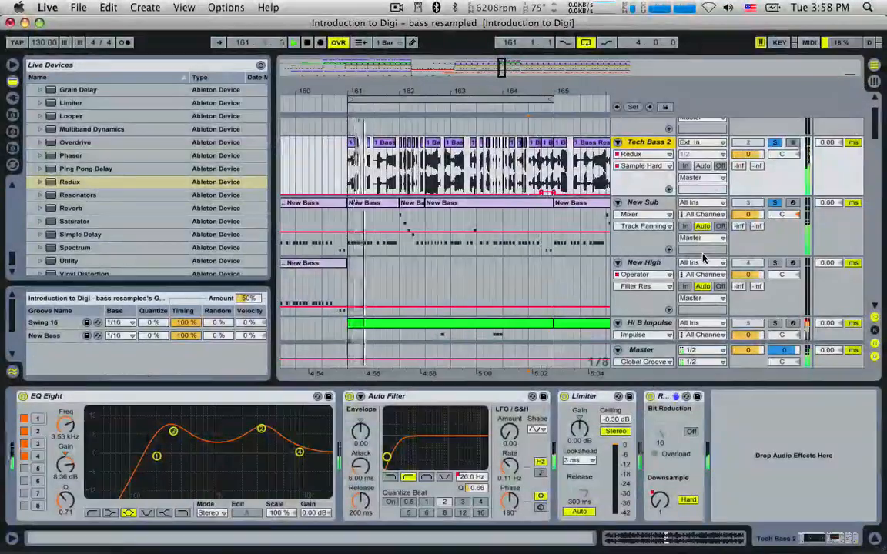
scroll(702, 256, "down", 7)
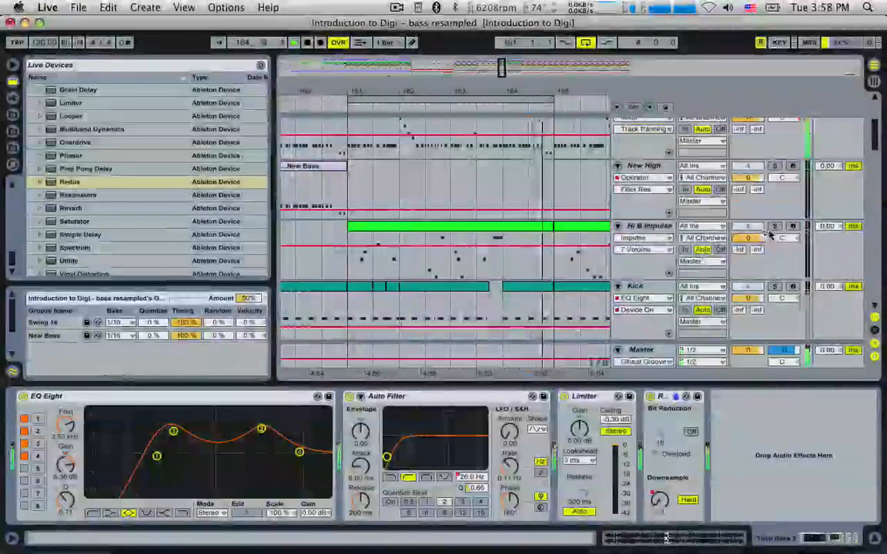
left_click(774, 227)
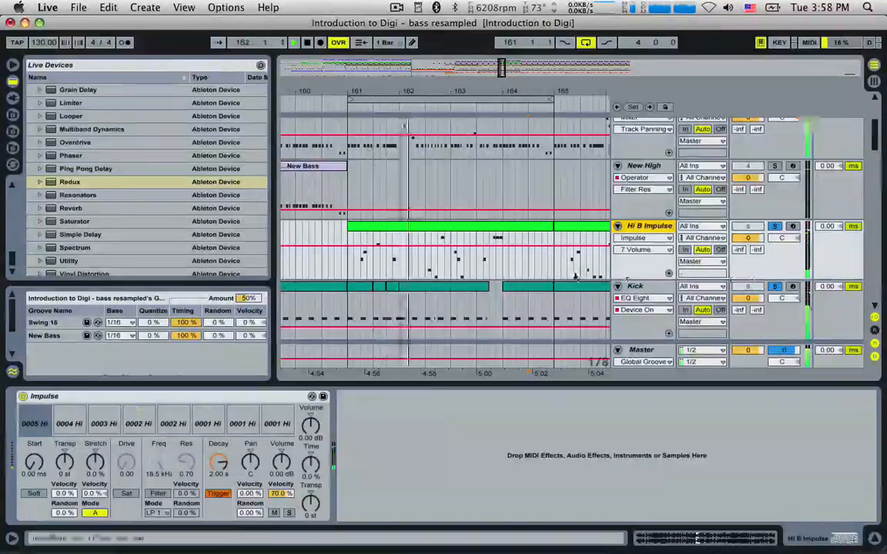
Delete the extra kick note at 1.4.4 in the Kick clip at 161.4.1 and play from 161.1.1.
key("space")
double_click(392, 286)
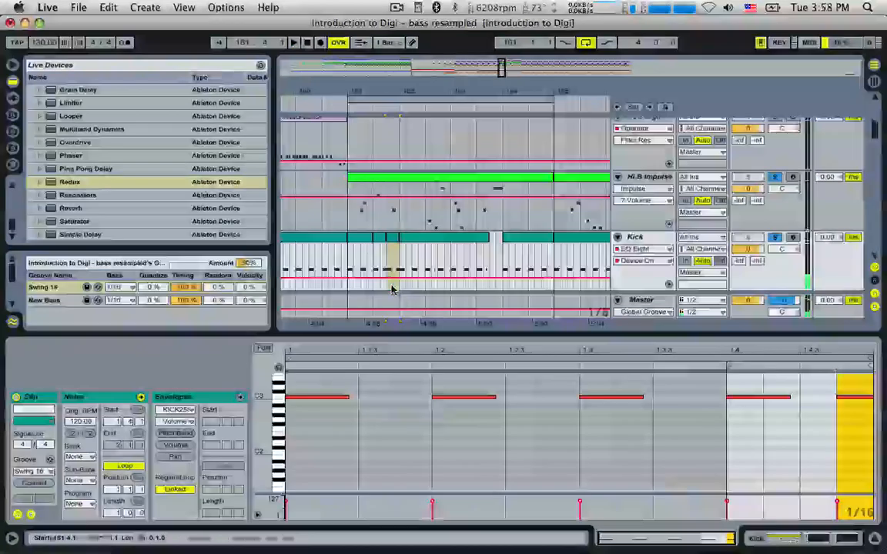
left_click_drag(828, 383, 846, 405)
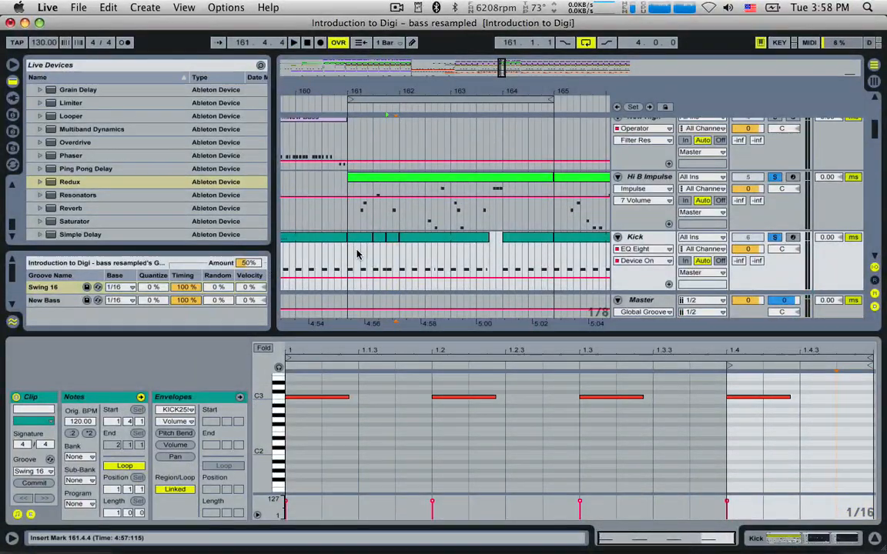
left_click(349, 257)
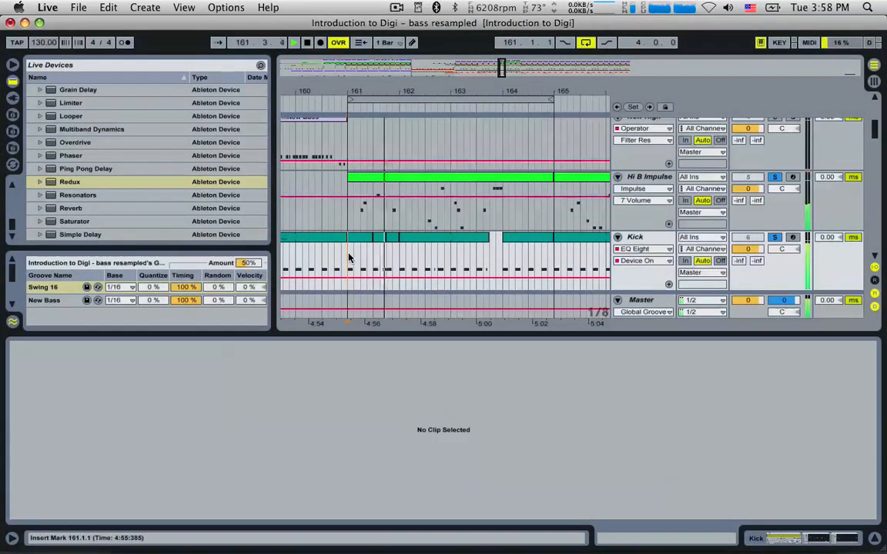
Open the New Sub clip at bar 161, thin out its opening notes and lengthen the G1 note at 1.1.3.
scroll(408, 250, "up", 5)
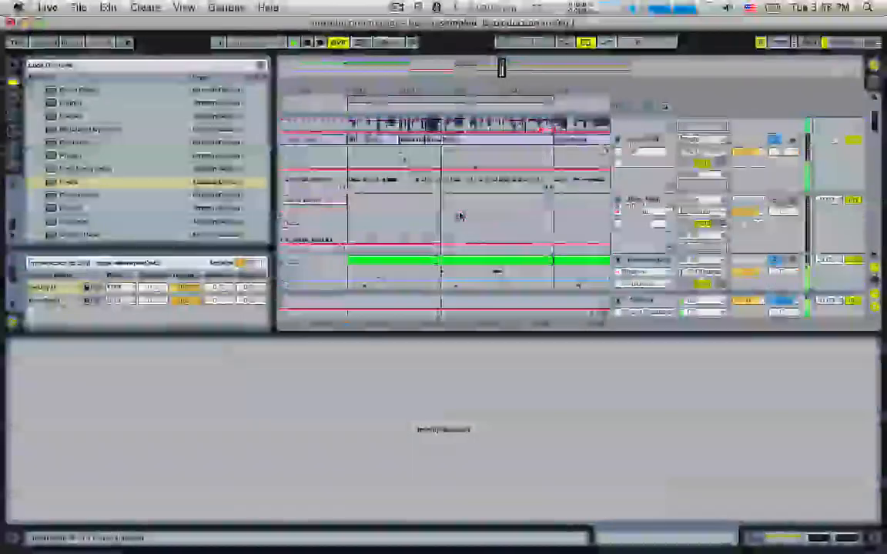
left_click(375, 225)
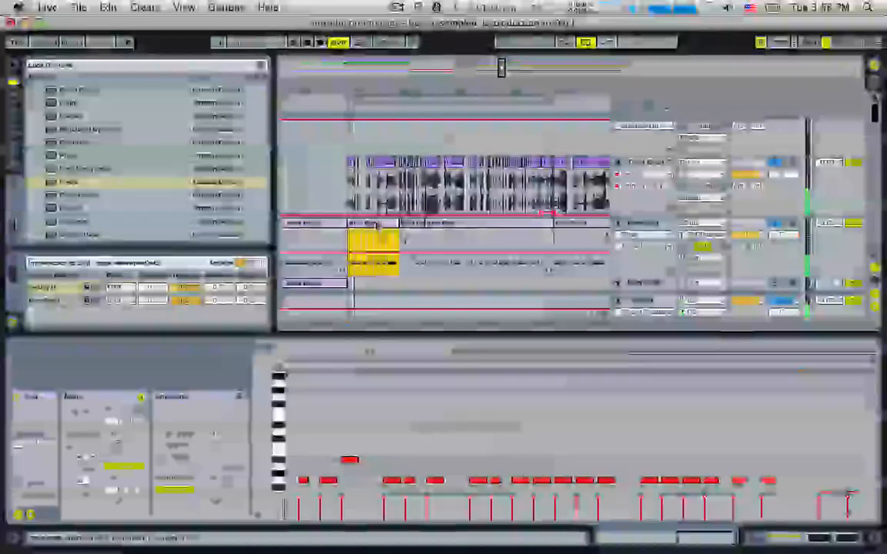
left_click_drag(620, 542, 600, 545)
mouse_move(549, 448)
left_mouse_down()
mouse_move(370, 481)
mouse_move(390, 447)
mouse_move(369, 453)
left_mouse_up()
mouse_move(337, 454)
left_mouse_down()
mouse_move(324, 479)
mouse_move(315, 465)
mouse_move(294, 483)
mouse_move(362, 480)
left_mouse_up()
left_click(315, 469)
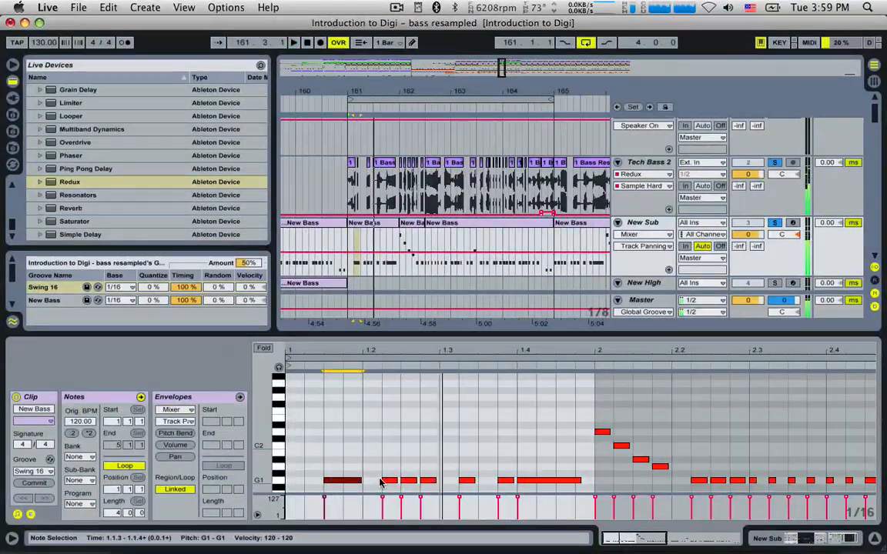
Delete the G1 notes at 1.2.2 and 1.2.4 and lengthen the one at 1.2.3 to fill beat 1.2's second half.
left_click(390, 480)
key("Delete")
left_click(417, 482)
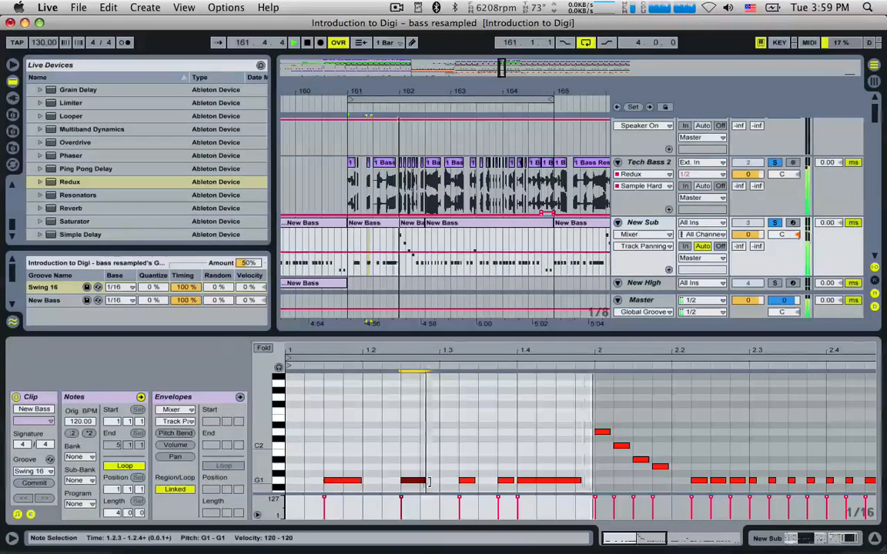
left_click(470, 482)
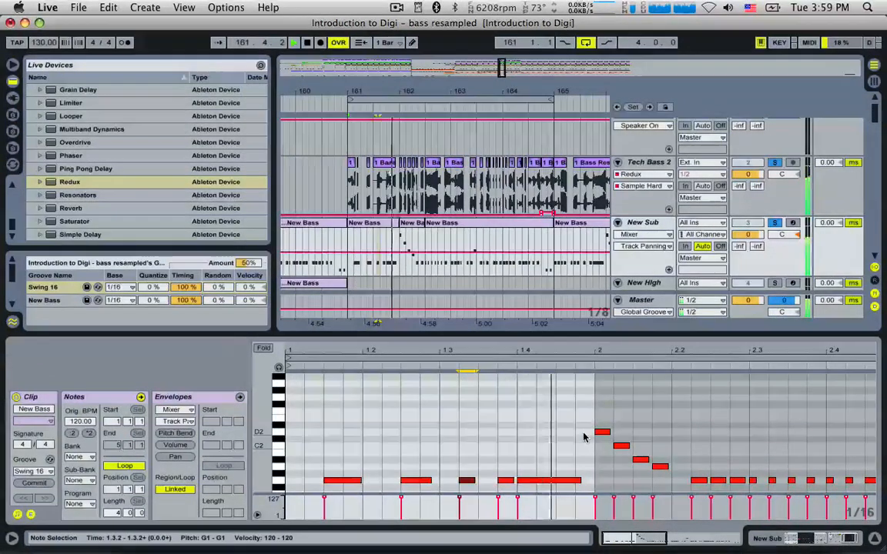
Open the New Sub clip starting at 162.3 and delete its G1 notes at 2.3.1 and 2.3.2.
left_click(436, 225)
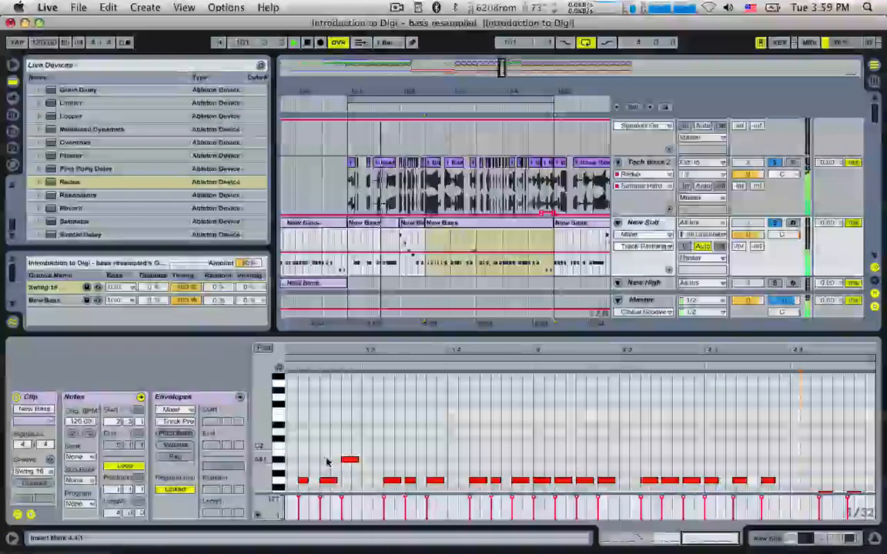
left_click_drag(717, 543, 686, 543)
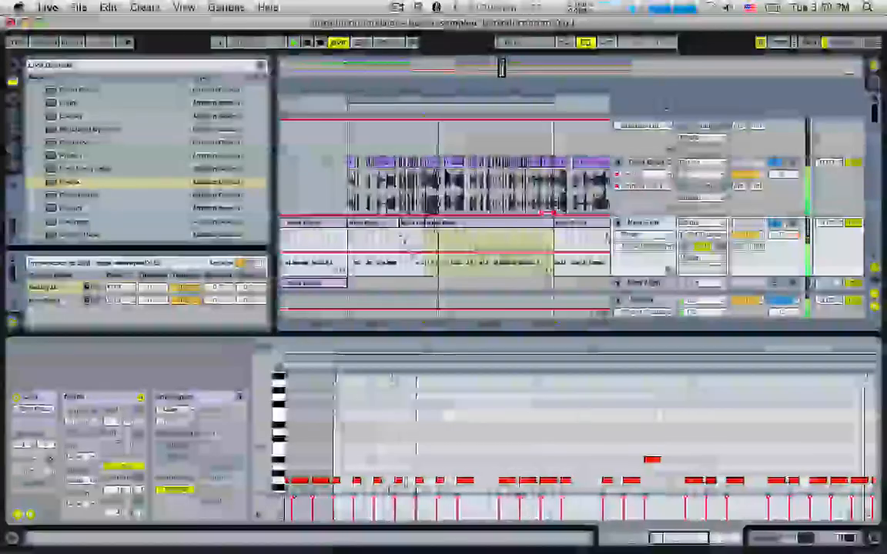
left_click(364, 471)
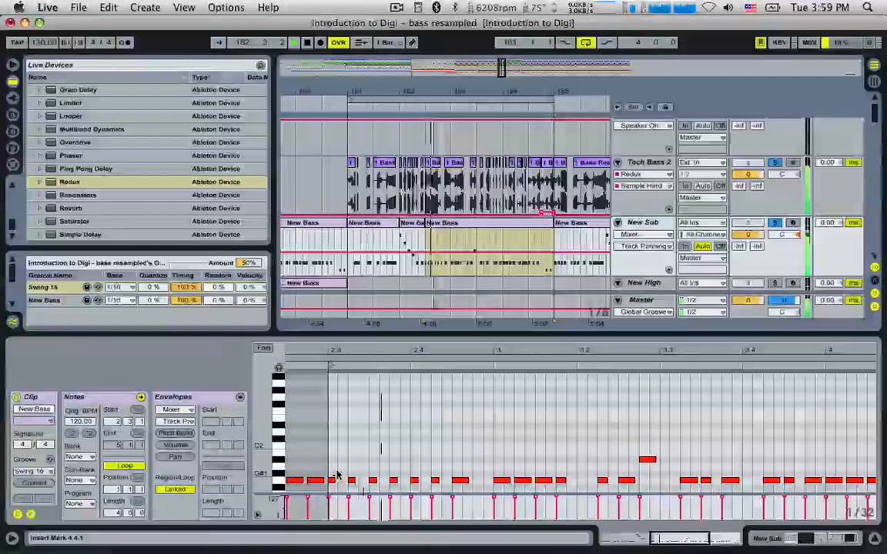
left_click_drag(358, 468, 327, 483)
key("Delete")
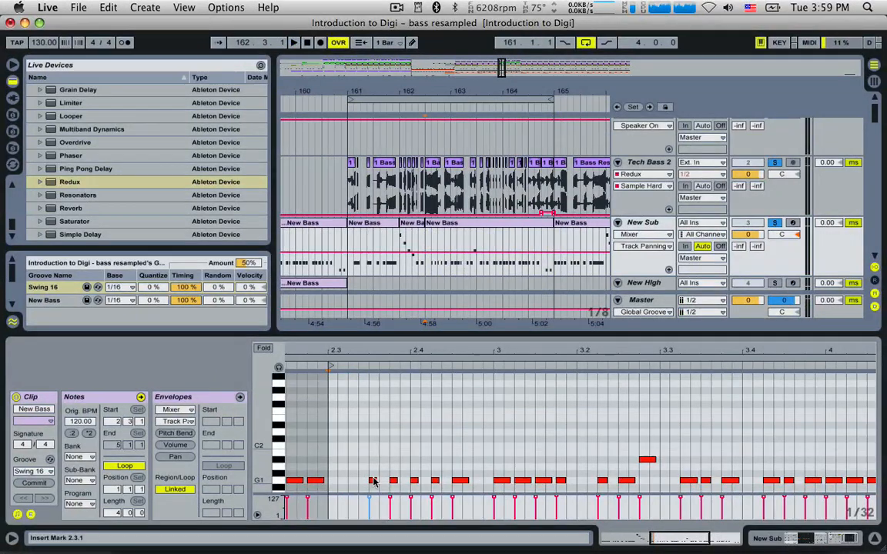
Delete the first two G1 notes of beats 2.4 and 3.1 and lengthen the ones at 2.4.3 and 3.1.3.
left_click(435, 474)
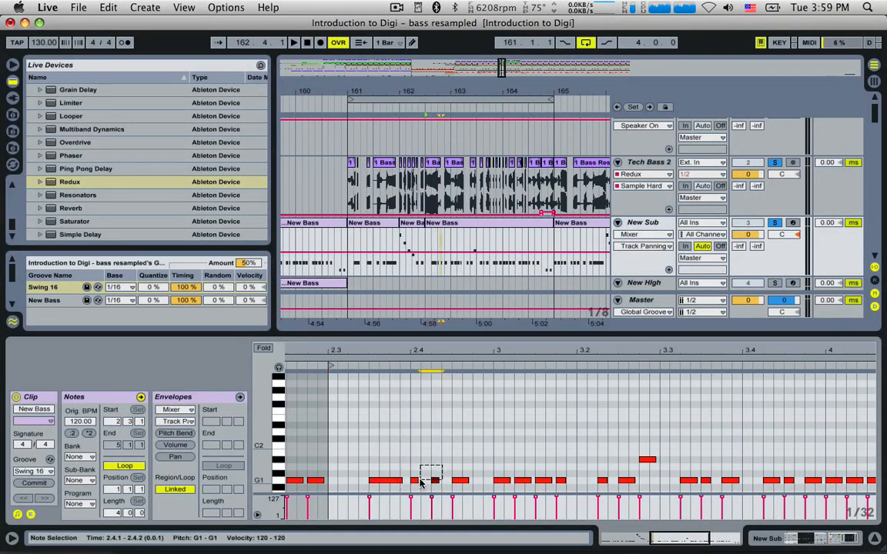
key("Delete")
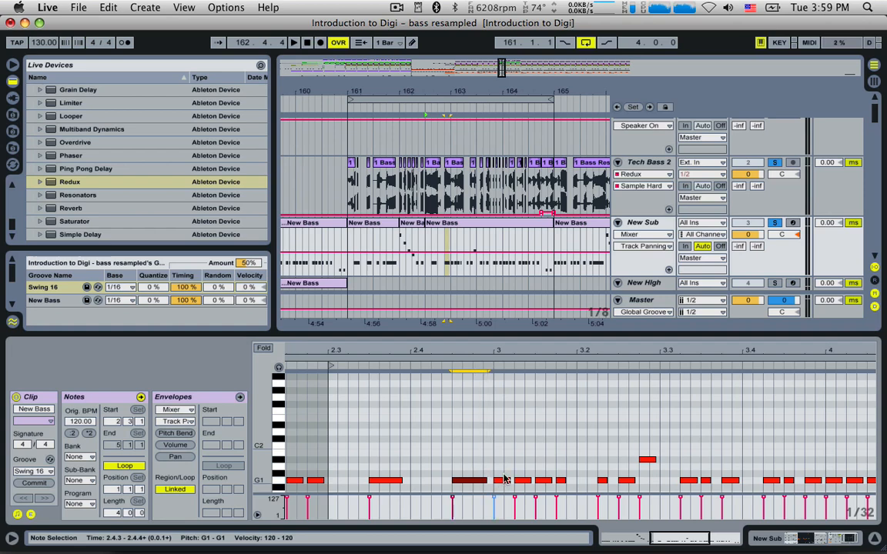
key("Delete")
left_click(550, 481)
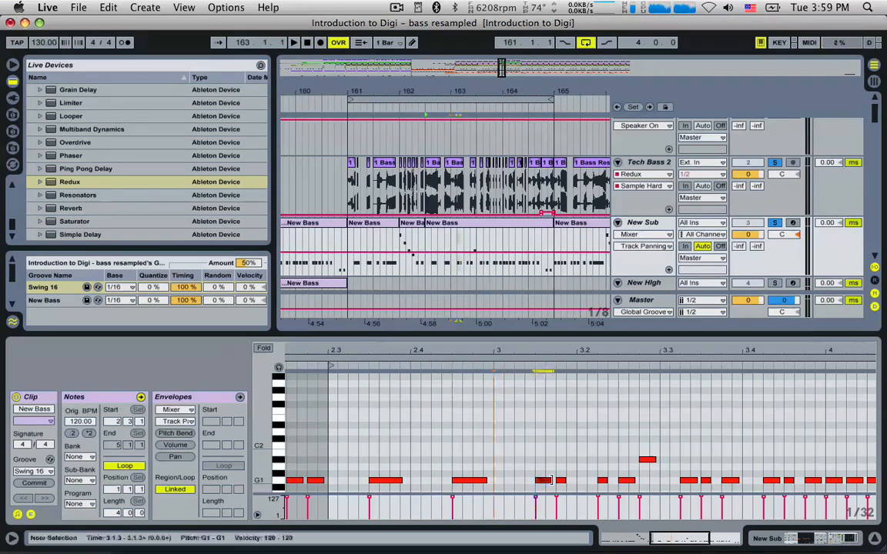
key("space")
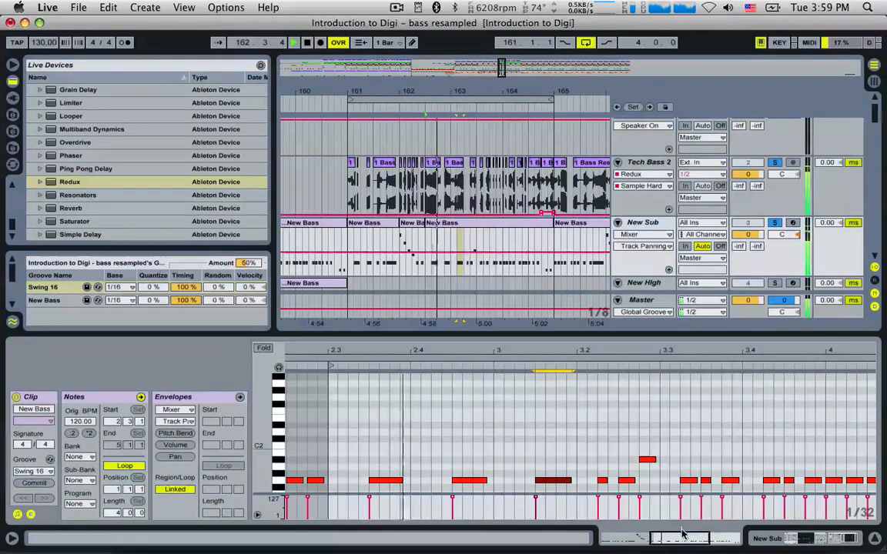
Delete the G1 notes at 4.1.1 and 4.1.2, lengthen the one at 4.1.3 and play the passage.
left_click_drag(685, 537, 687, 538)
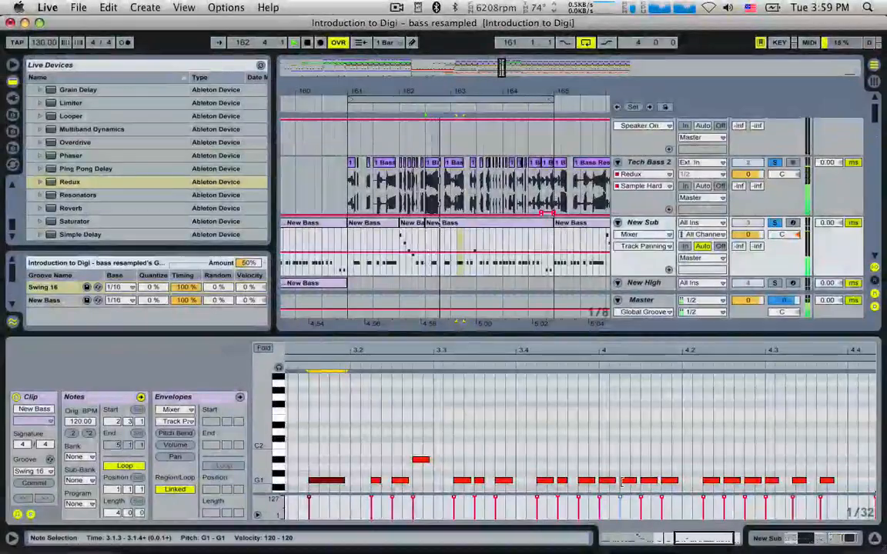
key("space")
left_click_drag(605, 472, 633, 485)
key("Delete")
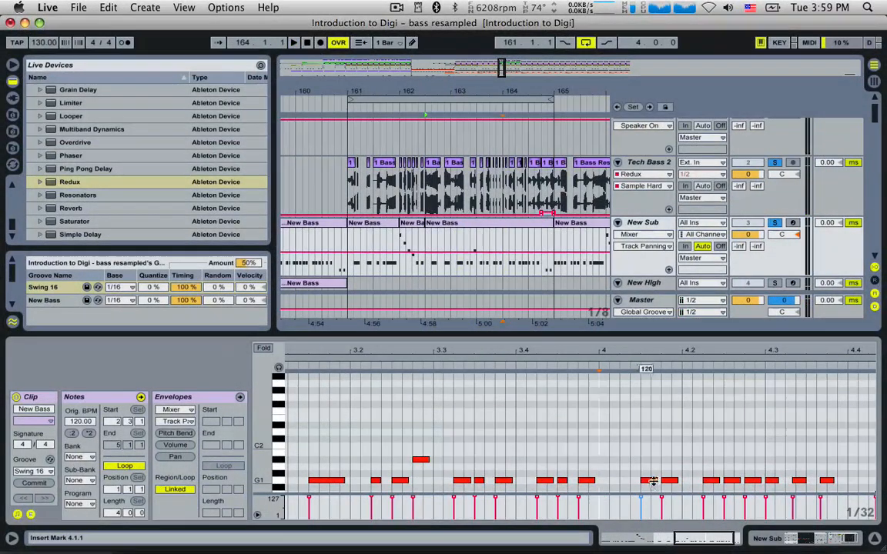
left_click(652, 480)
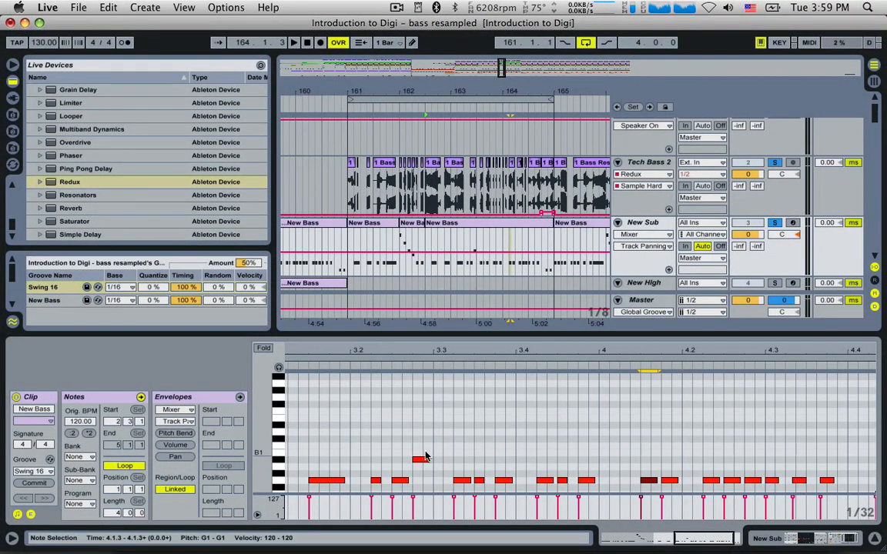
key("space")
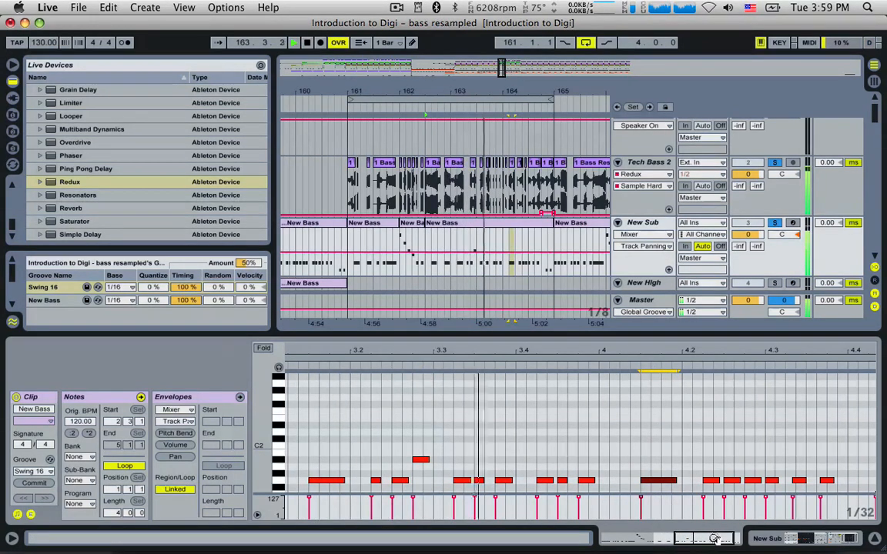
Delete the G1 notes at 4.2.2 and 4.2.4, lengthen the one at 4.2.3 and replay the passage.
key("space")
key("space")
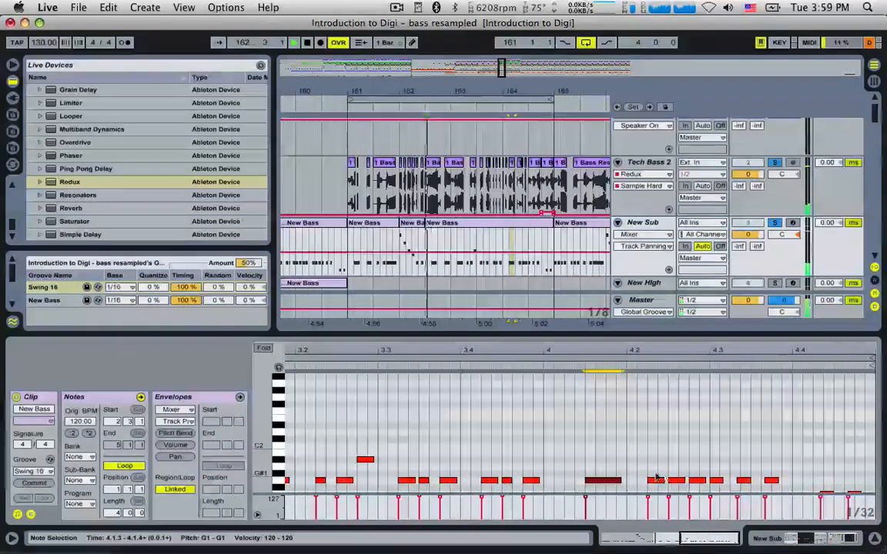
left_click(657, 480)
key("Delete")
left_click_drag(684, 480, 701, 480)
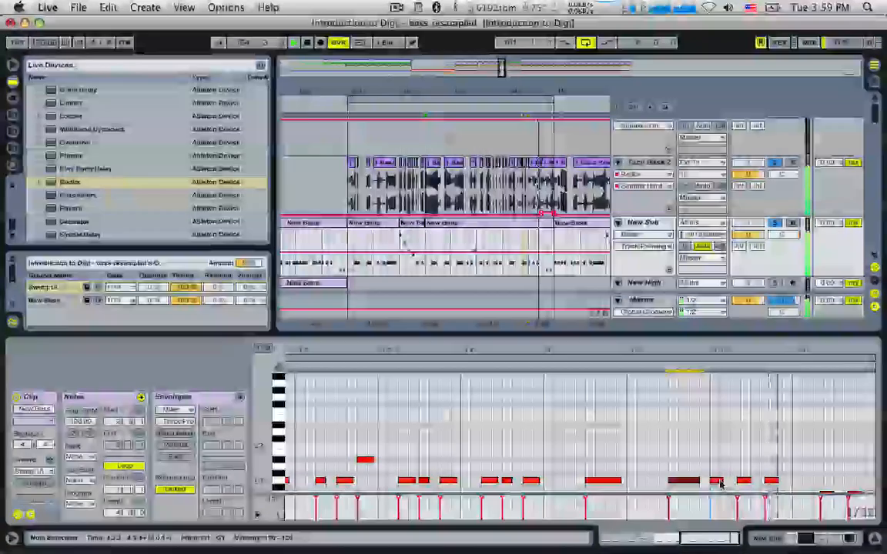
key("space")
key("space")
left_click_drag(788, 474, 720, 483)
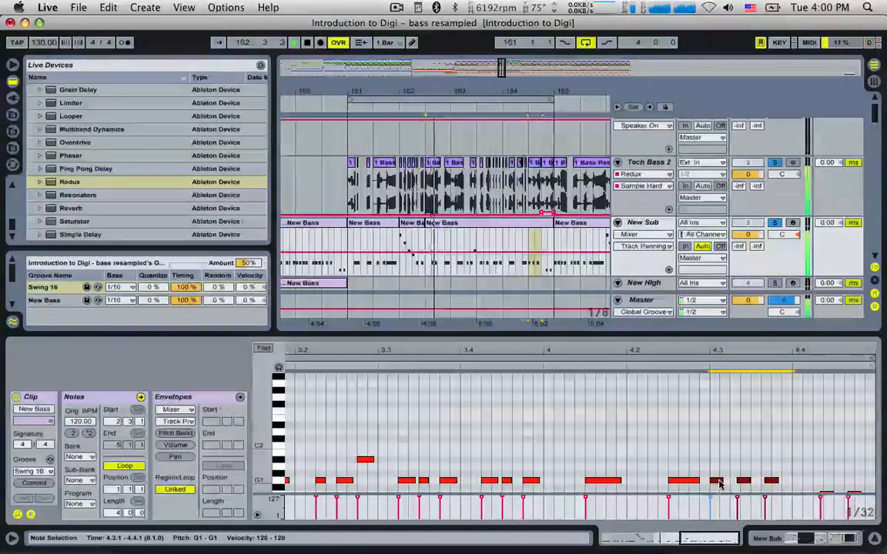
Take Tech Bass 2 and New Sub out of solo and play the full mix from 161.1.1.
scroll(720, 484, "down", 1)
left_click(649, 224)
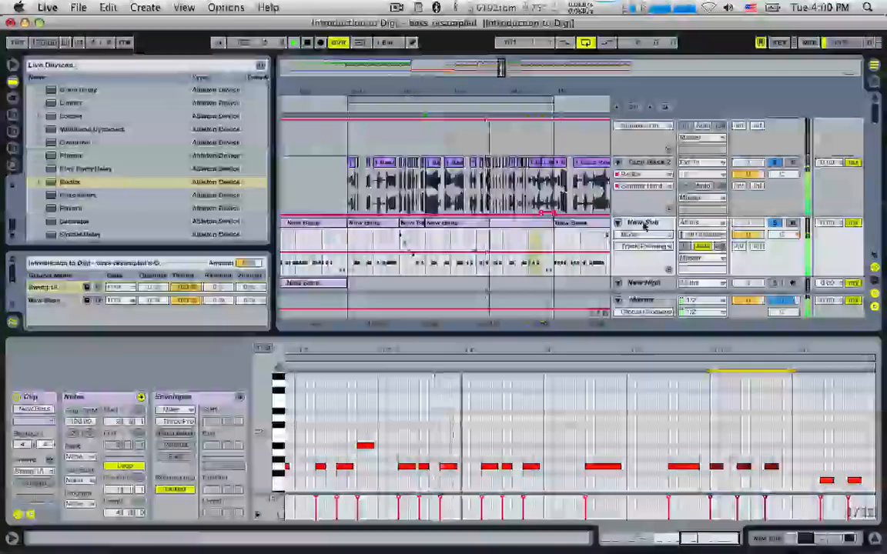
scroll(649, 225, "down", 2)
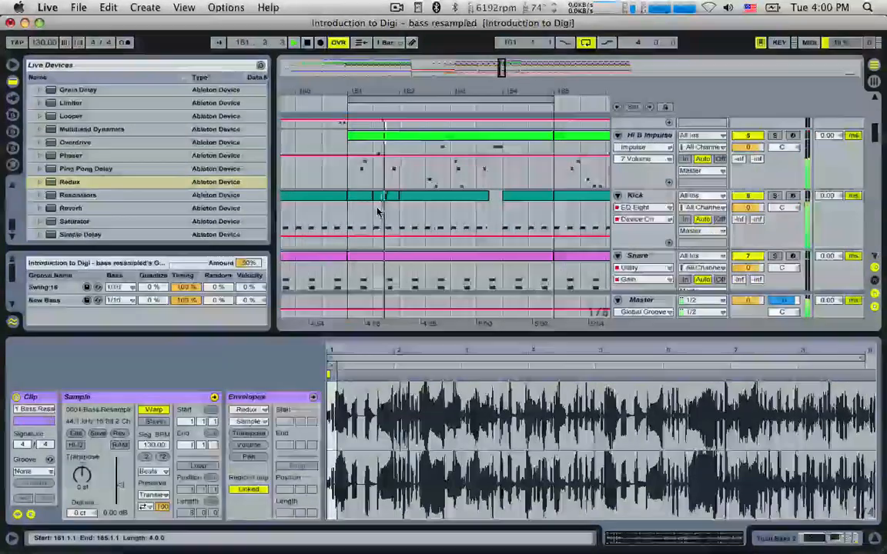
Lower the Bongo track's PingPong Dry/Wet automation to 0% from bar 161 to 165 and play from 161.1.1.
scroll(378, 213, "down", 7)
scroll(378, 213, "down", 4)
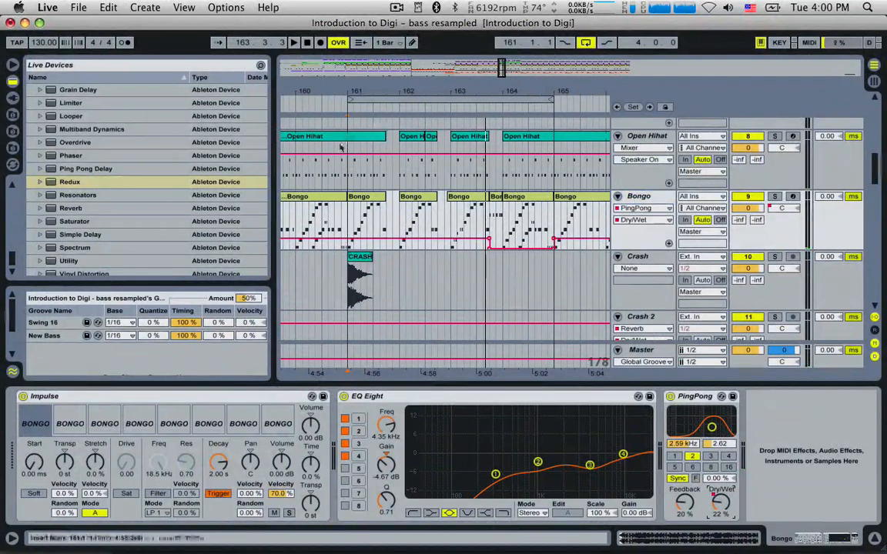
left_click_drag(348, 219, 544, 221)
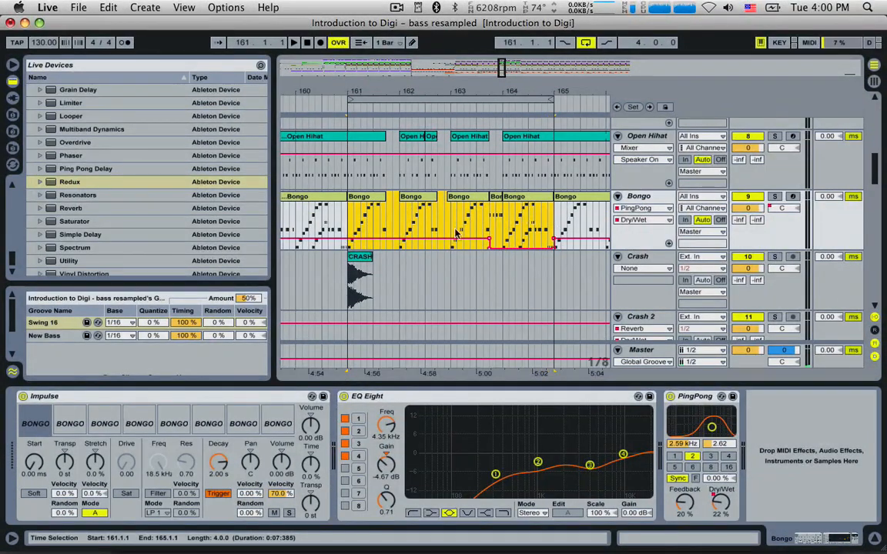
left_click(347, 223)
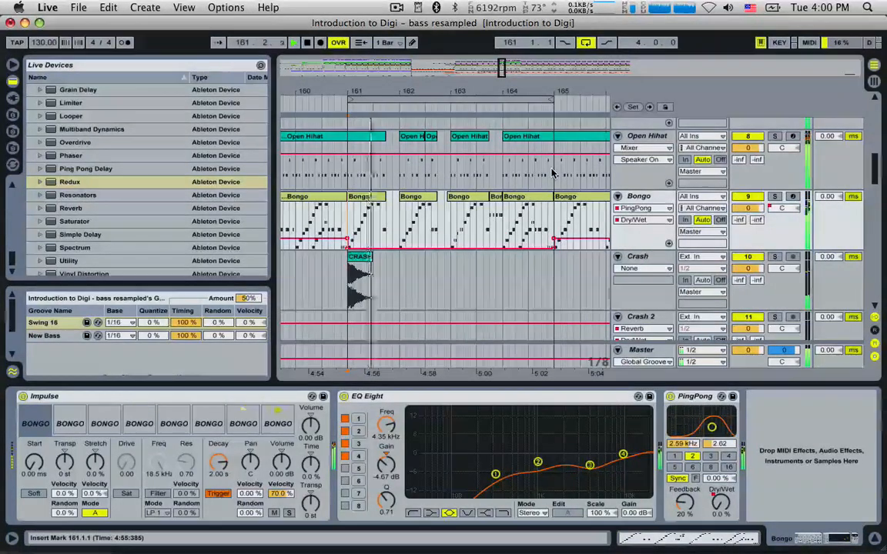
Remove the Open Hihat beat between 164.4.1 and 165.1.1 and play the transition from 158.3.1.
left_click_drag(552, 171, 542, 171)
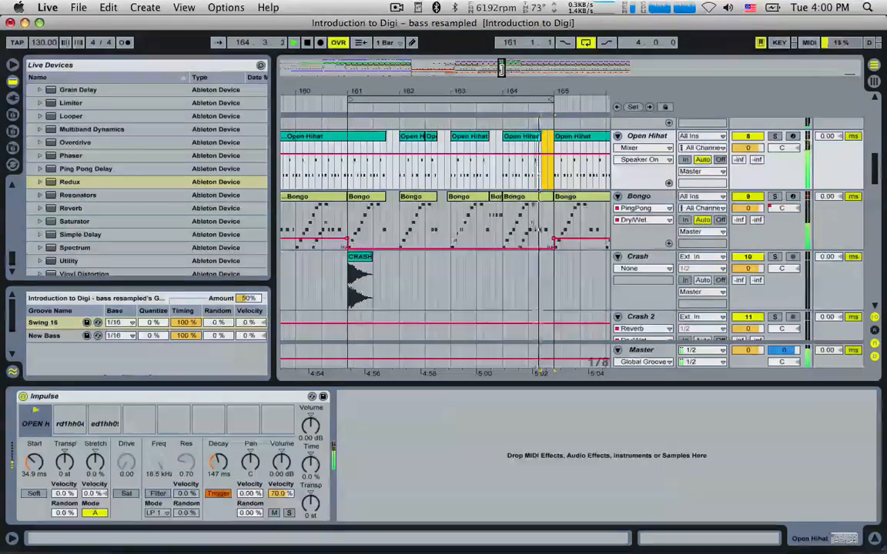
mouse_move(504, 71)
left_mouse_down()
mouse_move(499, 61)
mouse_move(504, 68)
left_mouse_up()
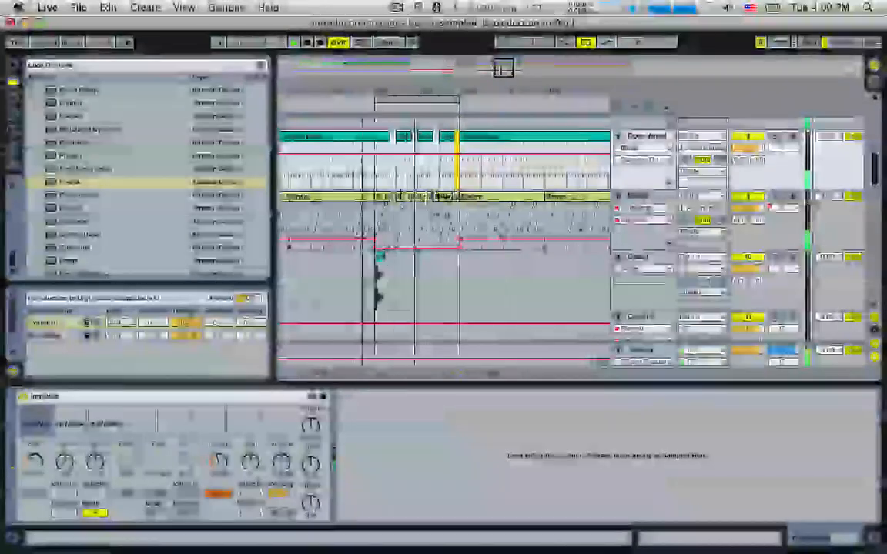
key("space")
left_click(331, 171)
key("space")
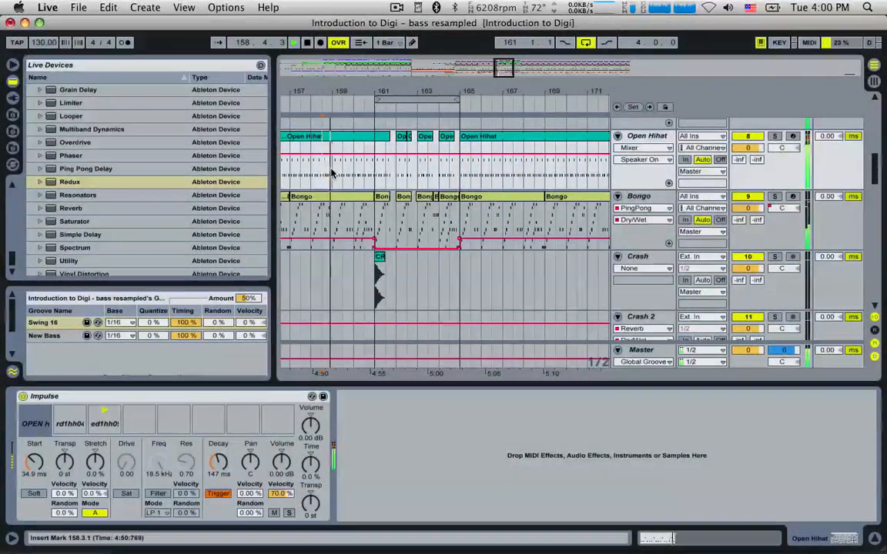
Look through the synth and noise tracks around the drop and audition Drop Noise 2 in solo from 121.1.1.
left_click_drag(505, 68, 499, 60)
key("space")
scroll(372, 268, "down", 10)
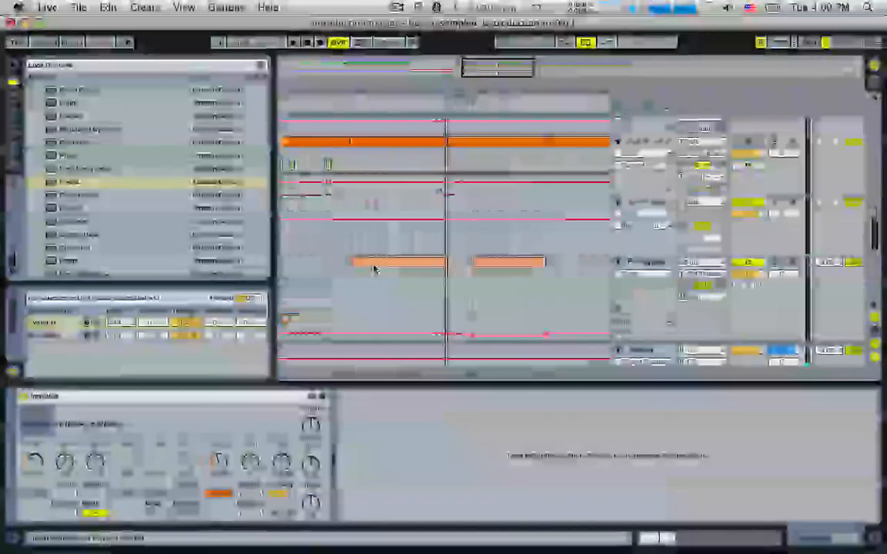
scroll(373, 268, "down", 5)
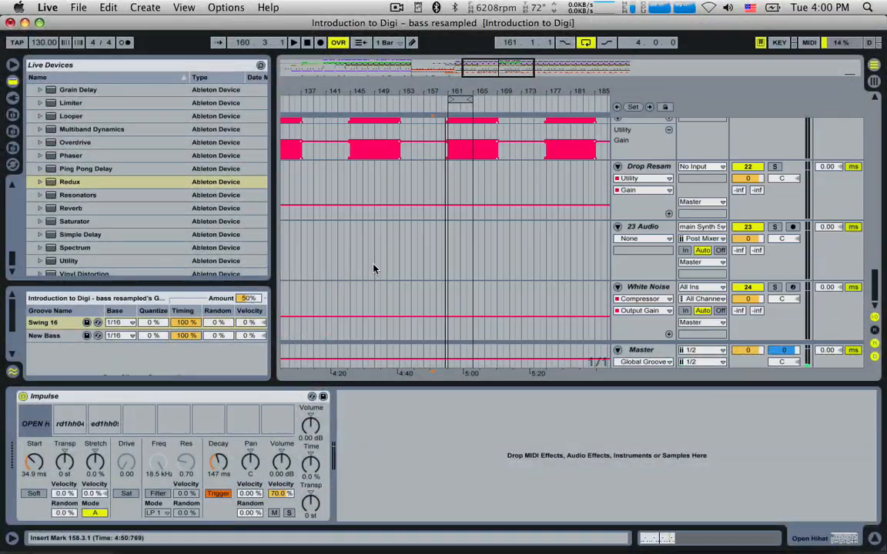
scroll(373, 268, "up", 7)
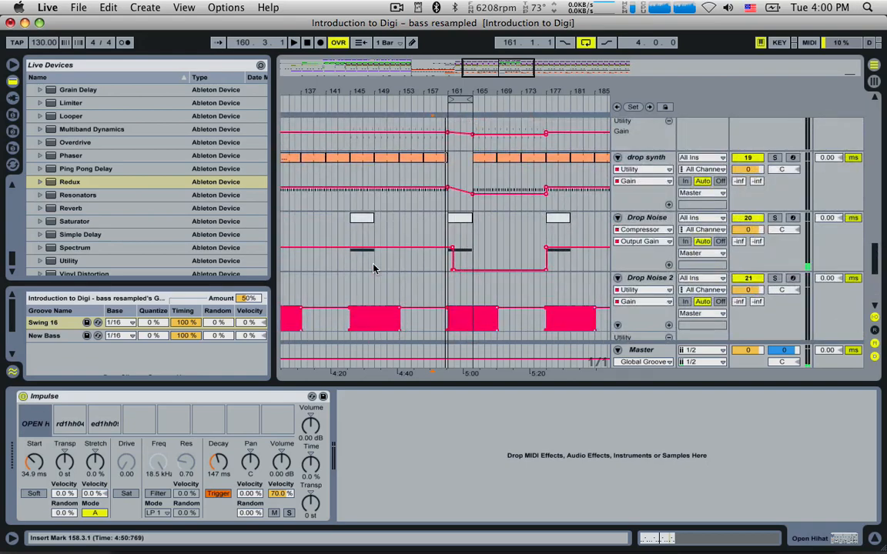
left_click_drag(495, 75, 473, 66)
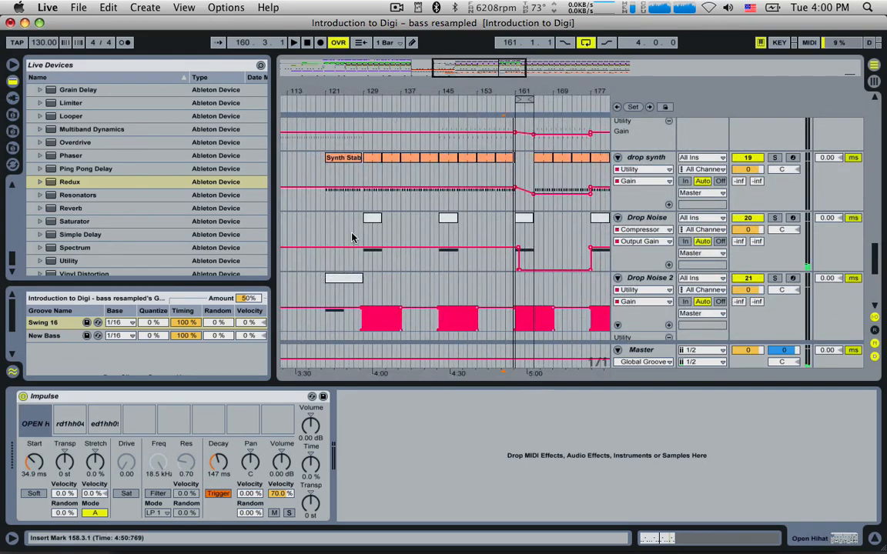
left_click(324, 307)
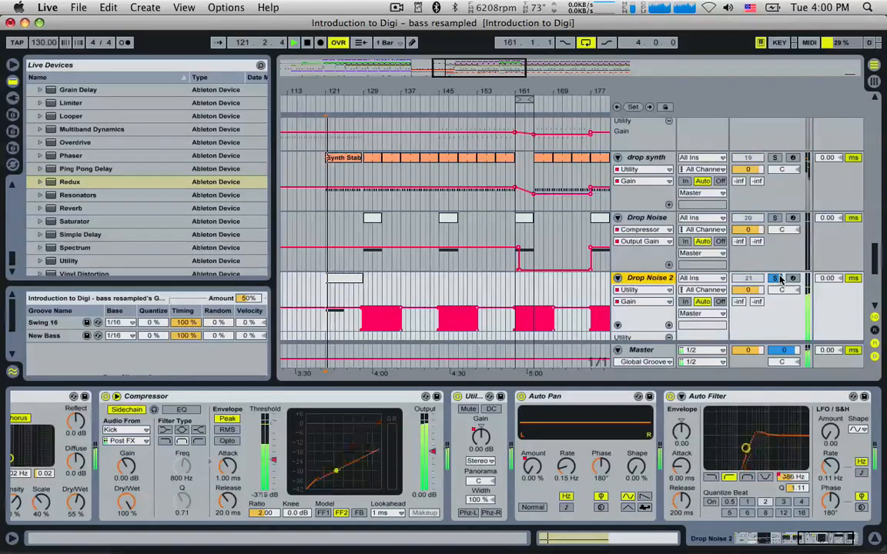
Copy the White Noise part with its automation from 121.1.1 to 153.1.1 and shorten the new clip to end at 160.4.1.
scroll(414, 278, "down", 5)
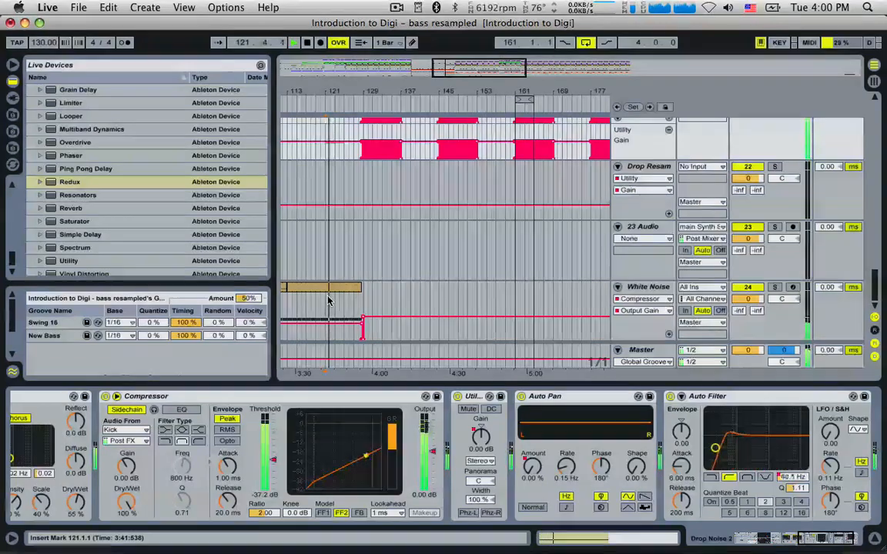
left_click_drag(332, 300, 503, 297)
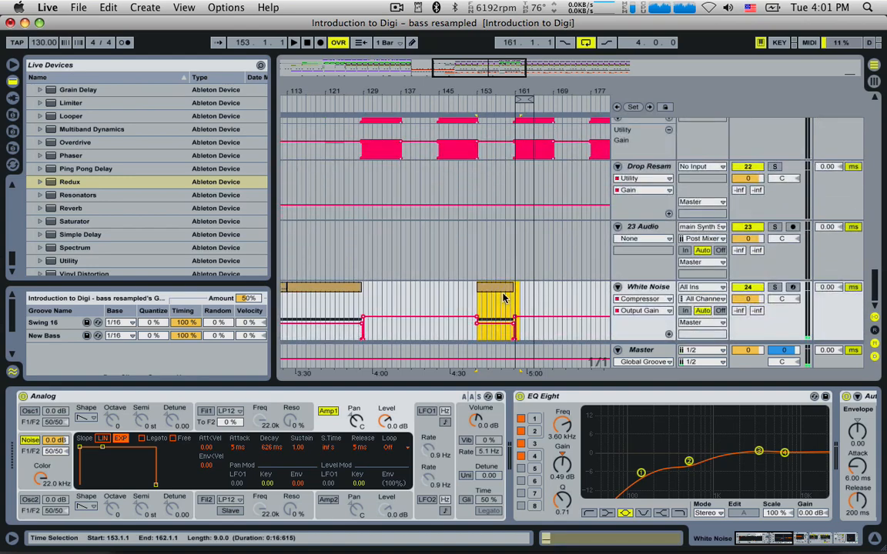
left_click(496, 310)
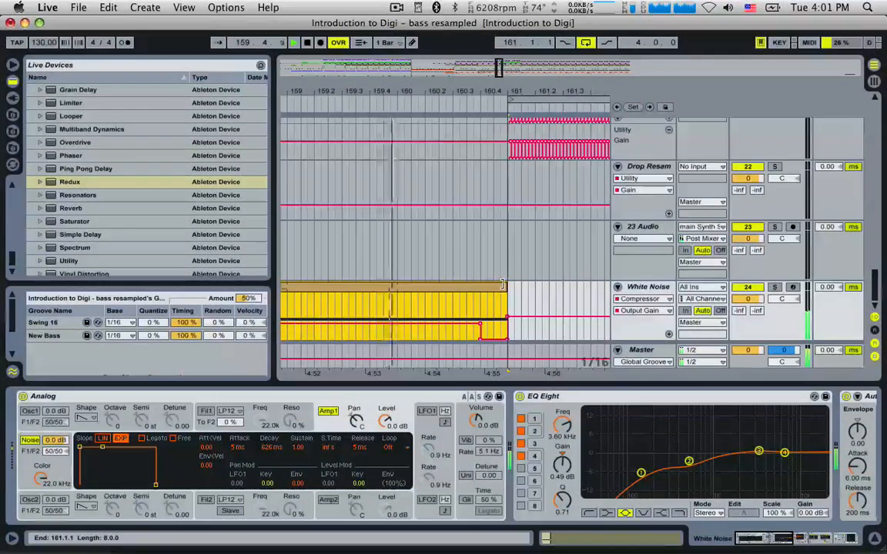
left_click_drag(503, 285, 486, 287)
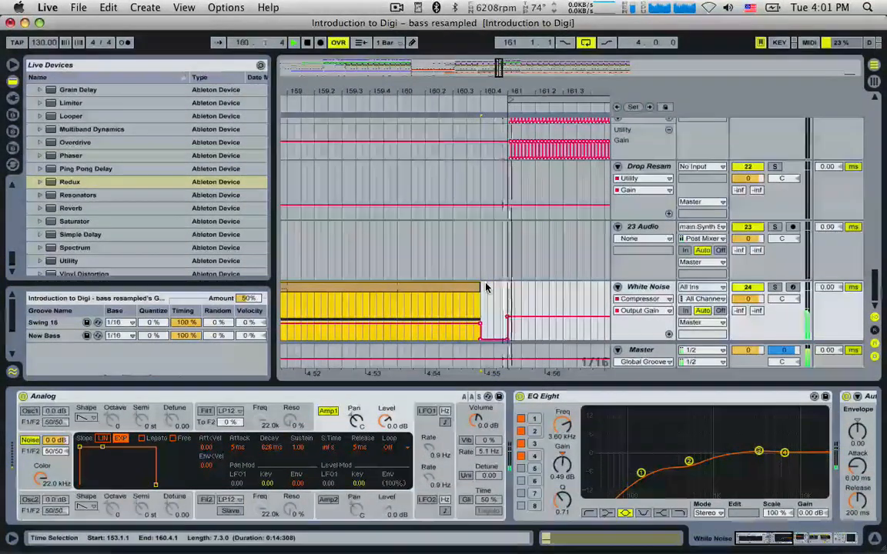
Shorten the drop synth clip before bar 161 to end at 160.3.4, checking the cut by playback.
scroll(486, 287, "up", 5)
key("space")
key("space")
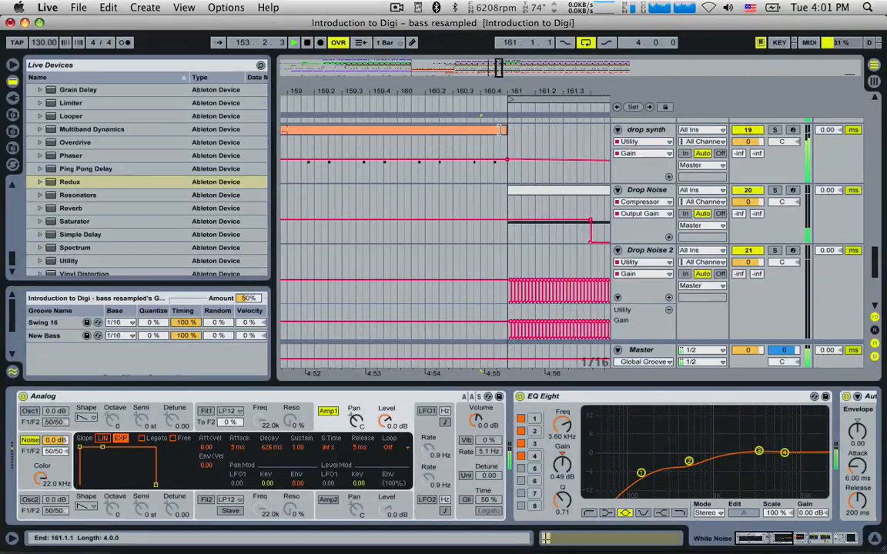
left_click_drag(500, 129, 479, 129)
left_click(436, 143)
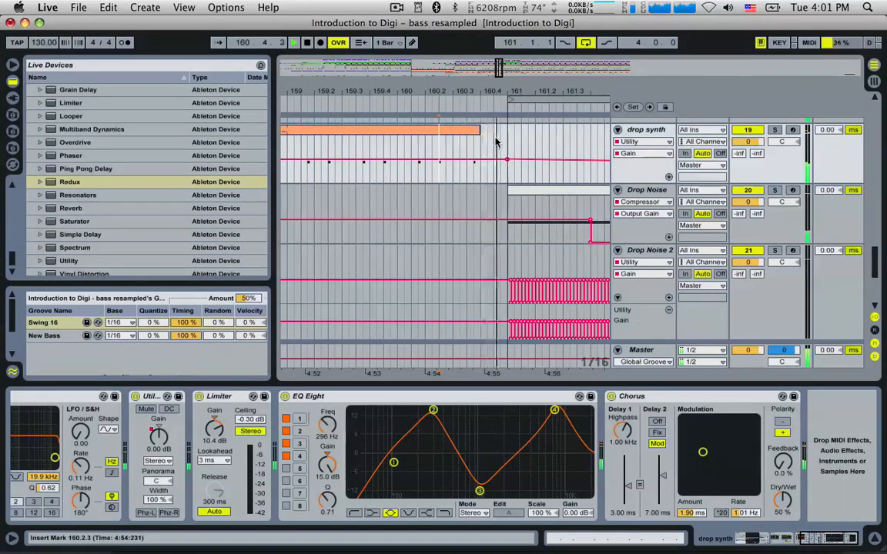
left_click_drag(478, 131, 473, 135)
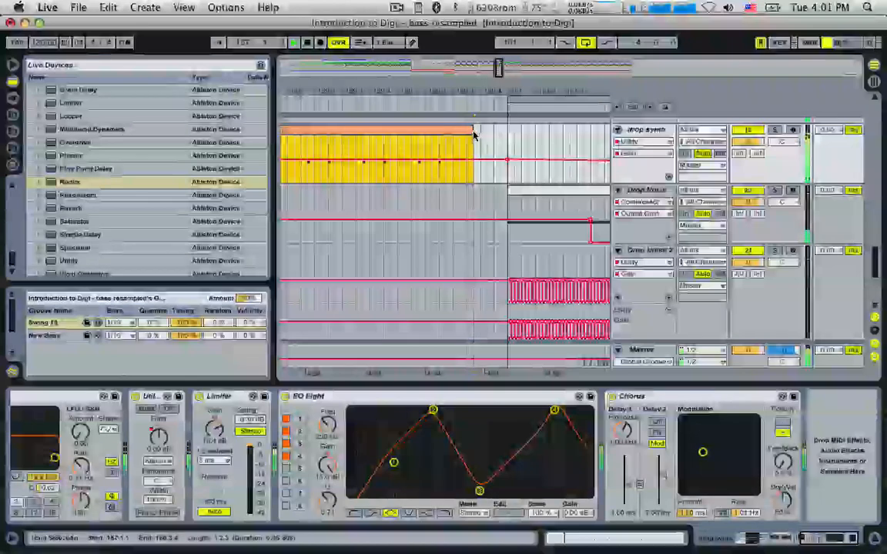
Open the main Synth clip starting at bar 159, add a G3 note at 2.3.1 lasting until 2.3.2 and play it.
scroll(474, 135, "up", 3)
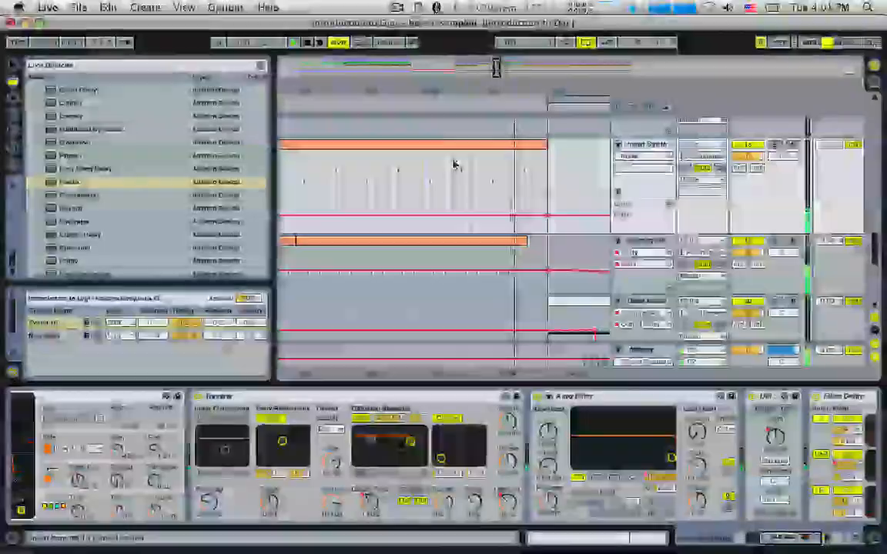
key("space")
double_click(495, 145)
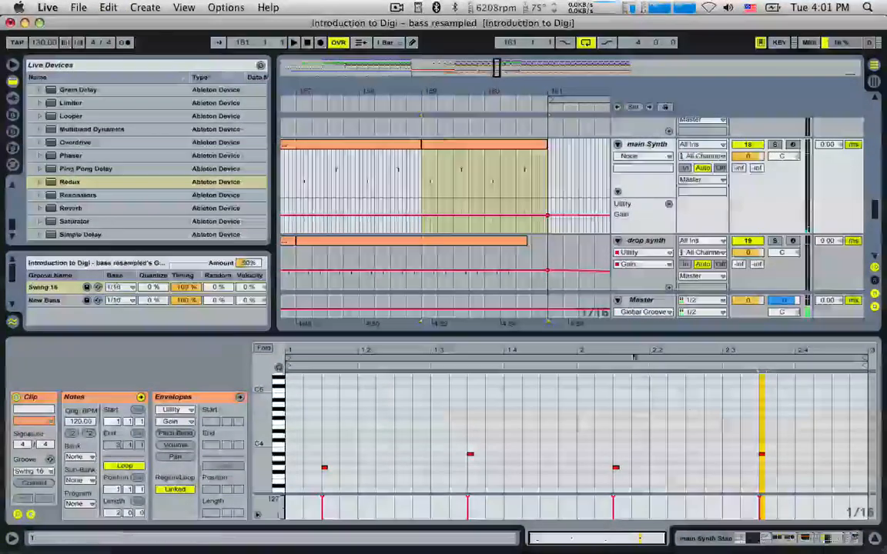
left_click(519, 183)
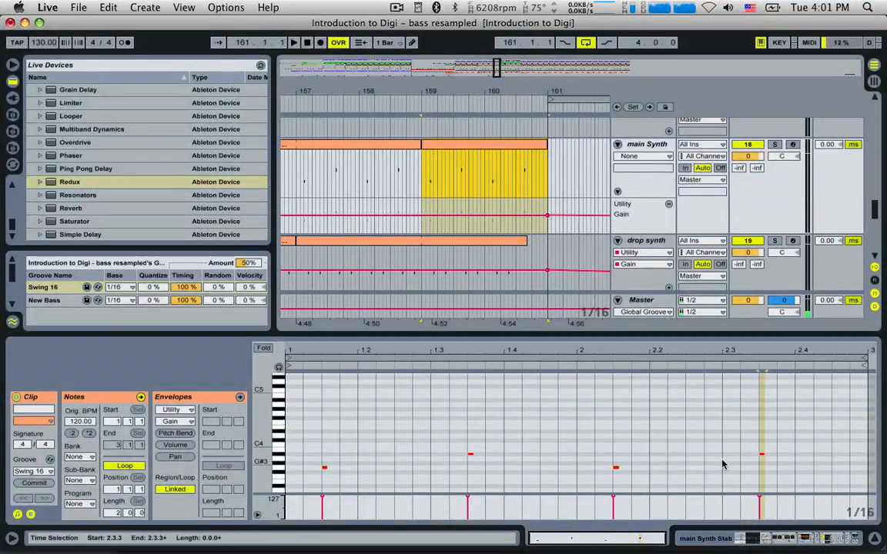
double_click(724, 468)
key("space")
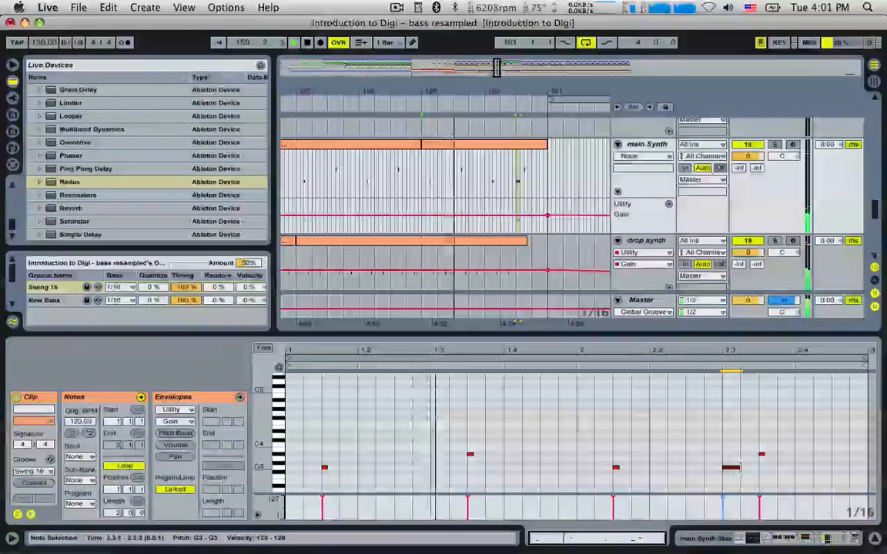
Try adding a G4 note at 2.4.1 in the main Synth clip and undo it after listening.
double_click(801, 414)
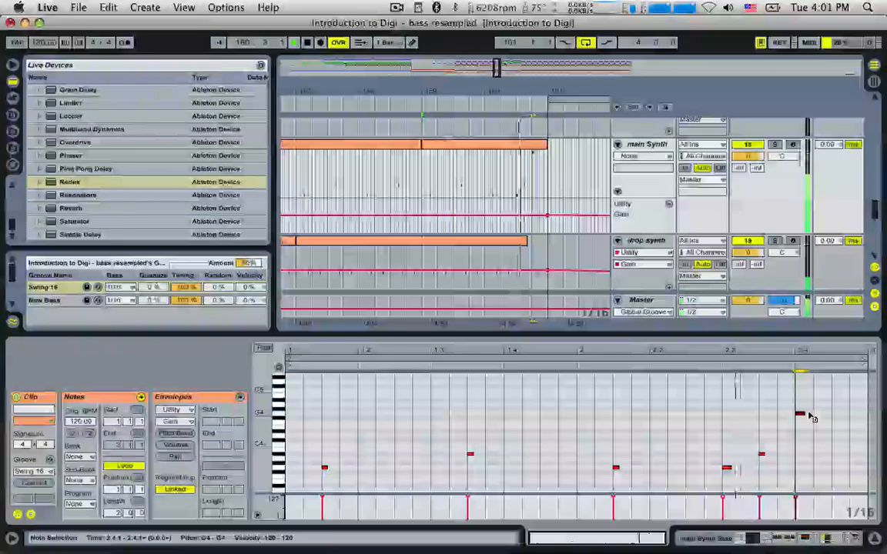
left_click_drag(810, 416, 802, 414)
key("space")
scroll(815, 403, "down", 5)
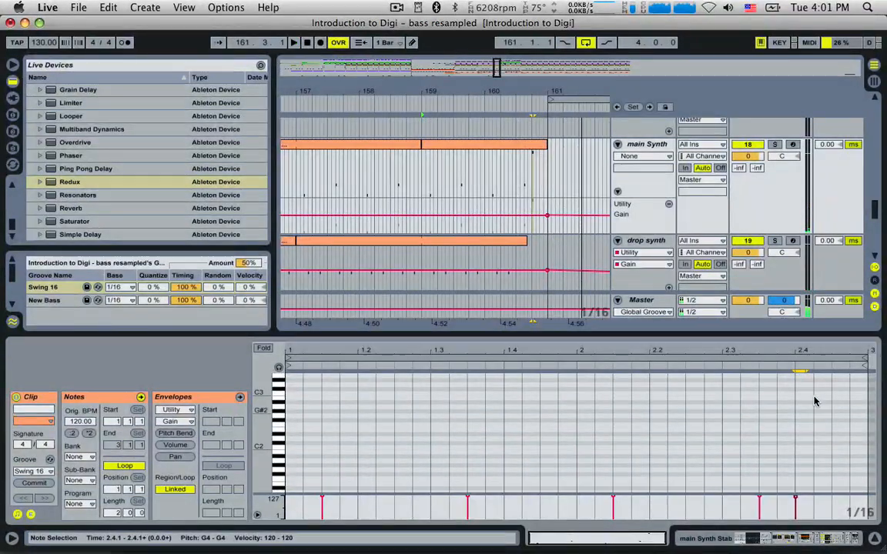
scroll(813, 412, "up", 5)
key("super+z")
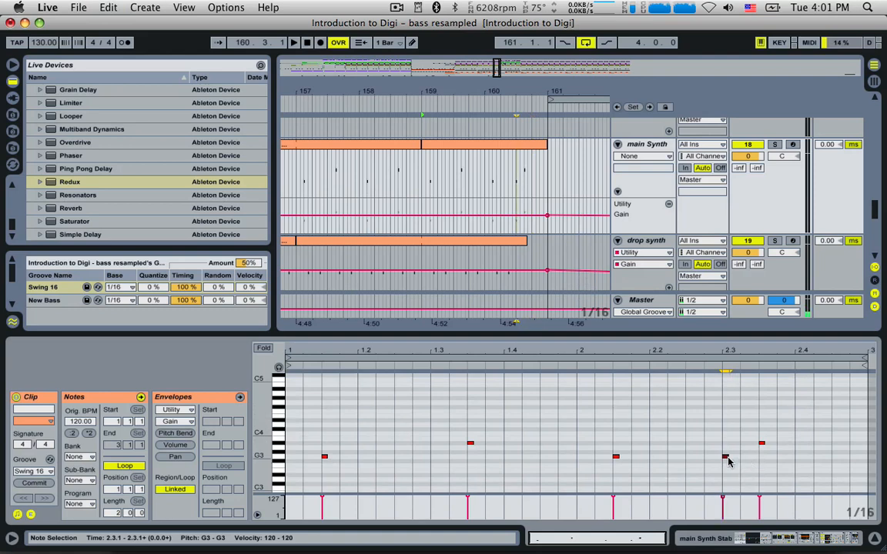
Shift the added G3 note in the main Synth clip to 2.3.2 and check the phrase by playing from 160.3.1.
double_click(724, 456)
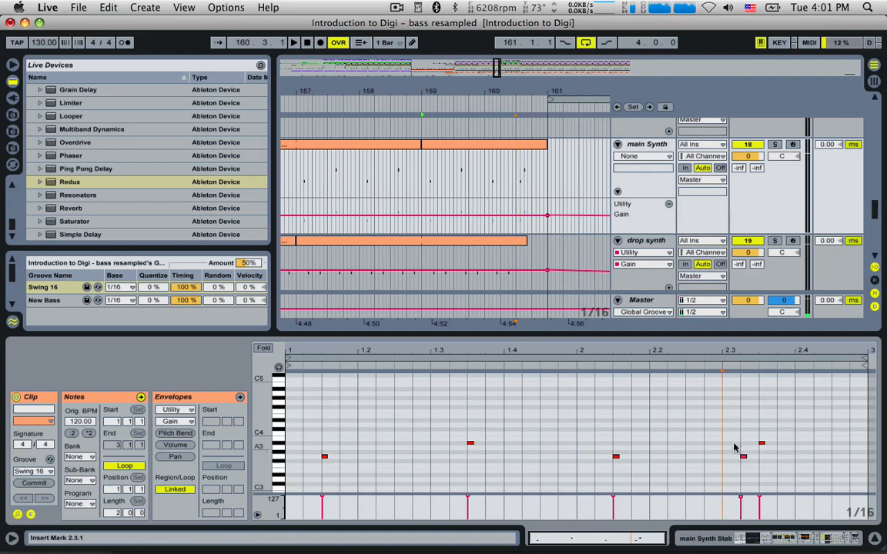
left_click(509, 188)
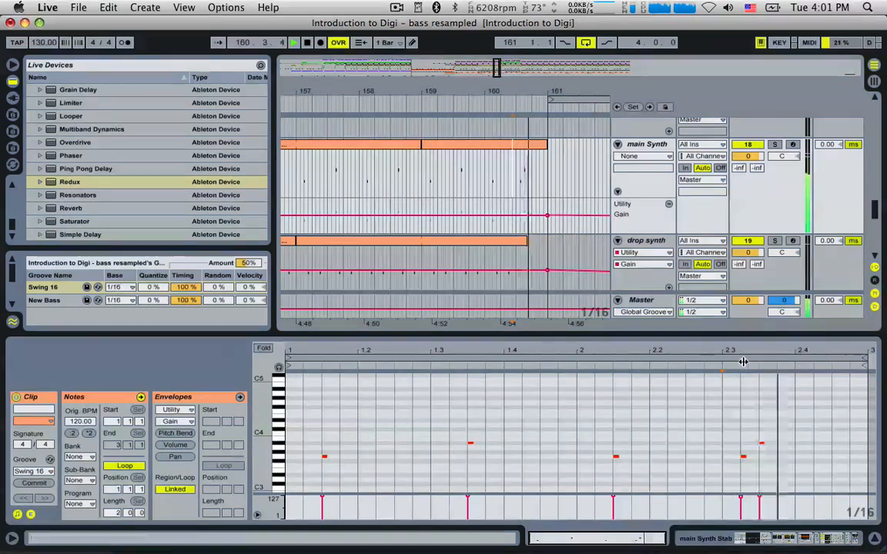
key("space")
key("space")
key("space")
key("space")
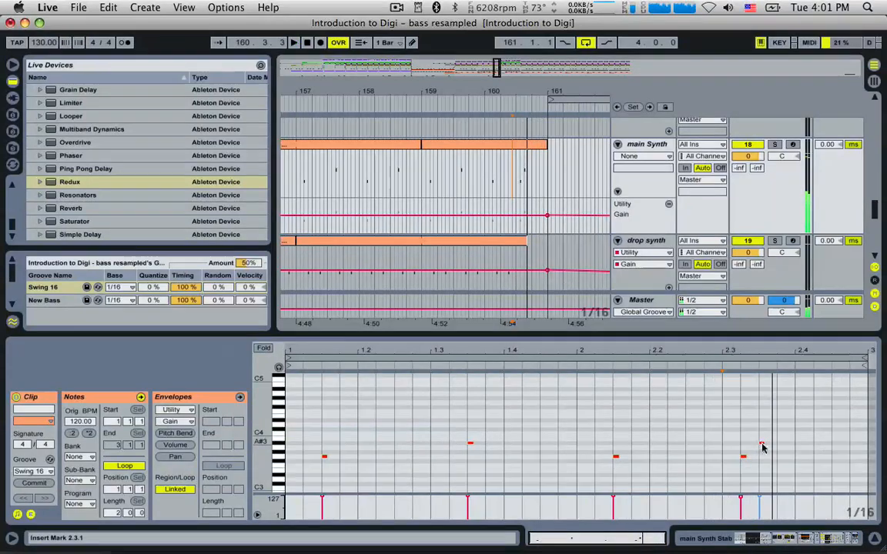
Add an A#3 note at 2.4.2 and a G4 note at 2.4.3 to the main Synth clip, checking them by playback.
double_click(816, 443)
double_click(833, 406)
key("space")
left_click_drag(837, 409, 835, 404)
key("space")
key("space")
double_click(834, 413)
double_click(834, 413)
key("space")
key("space")
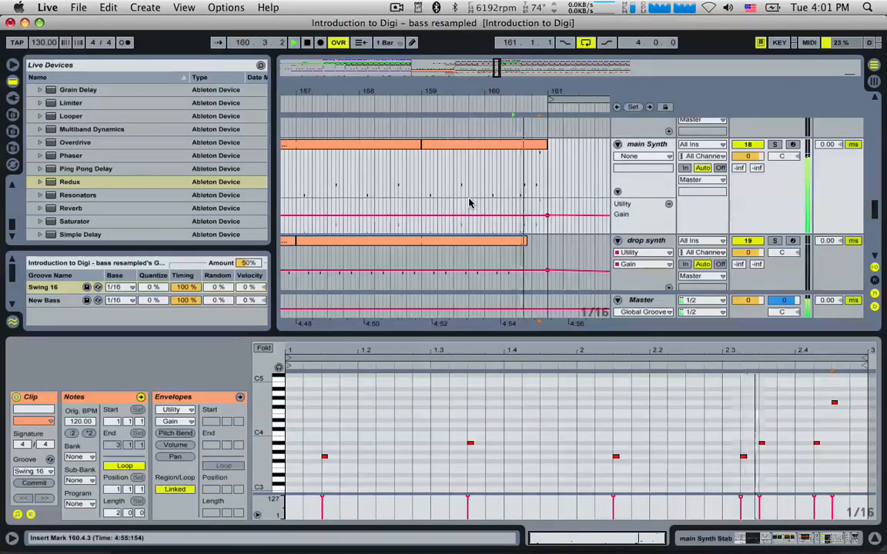
Show the return tracks in the arrangement and select A Return.
left_click(185, 8)
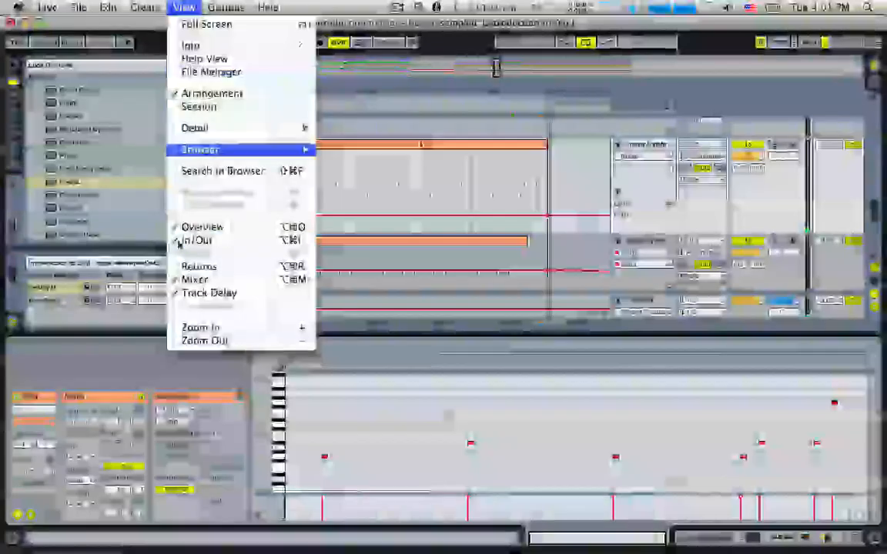
left_click(202, 267)
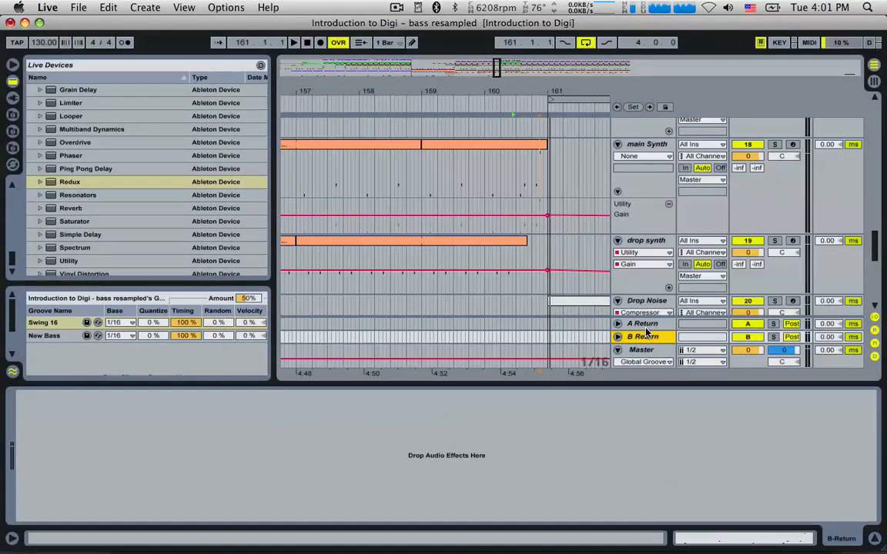
left_click(646, 329)
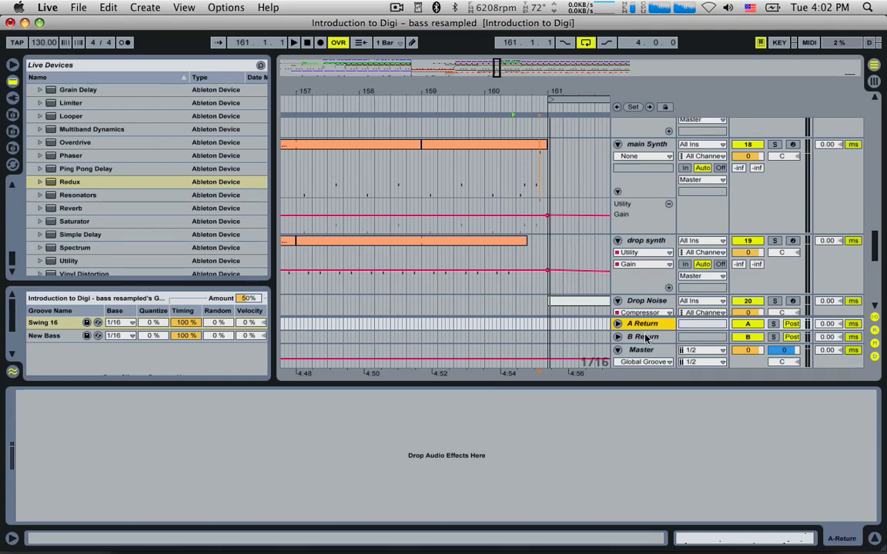
left_click(645, 334)
left_click(644, 324)
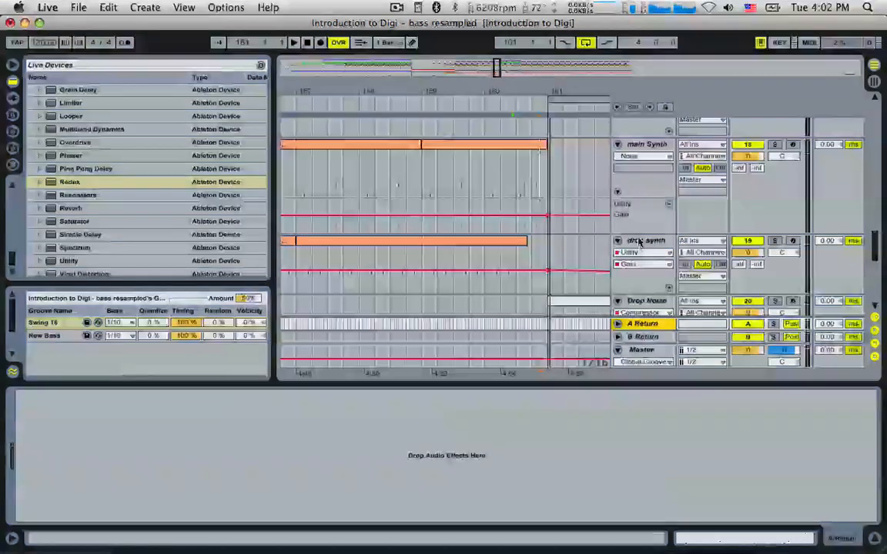
Find Filter Delay among the audio effects and load it onto the A Return track.
scroll(638, 242, "up", 4)
scroll(638, 247, "down", 5)
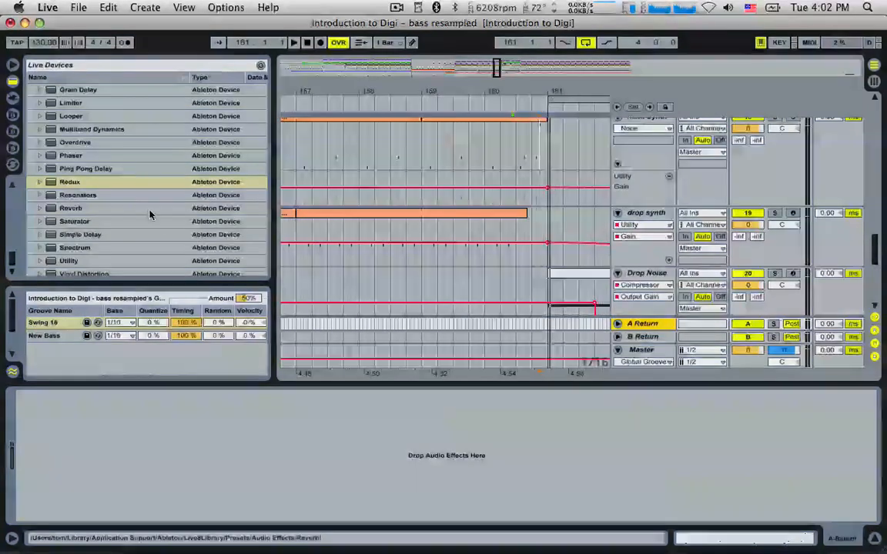
scroll(145, 214, "up", 2)
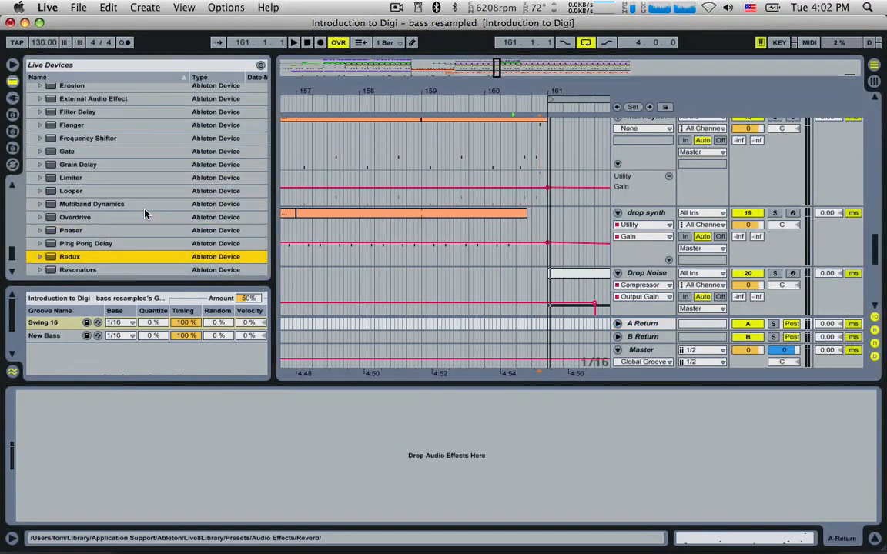
scroll(145, 214, "up", 2)
left_click(87, 175)
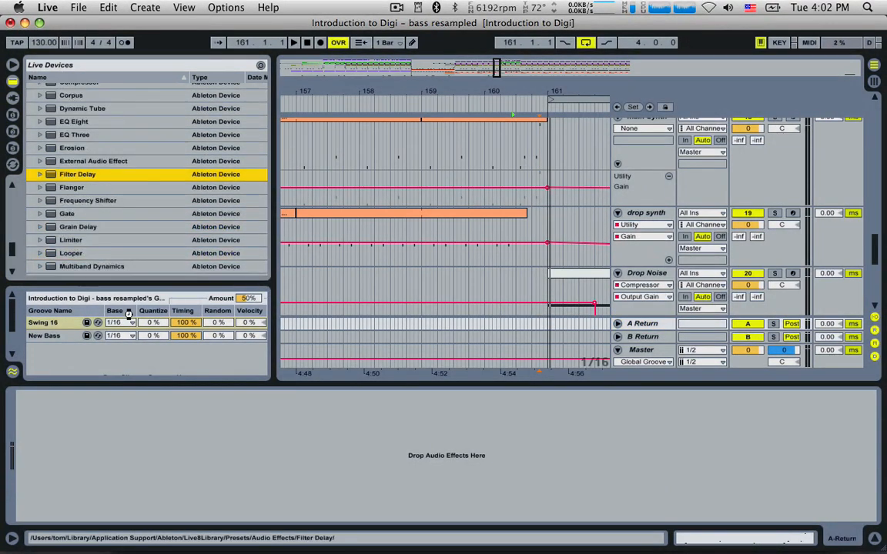
left_click_drag(128, 314, 496, 324)
left_click(642, 325)
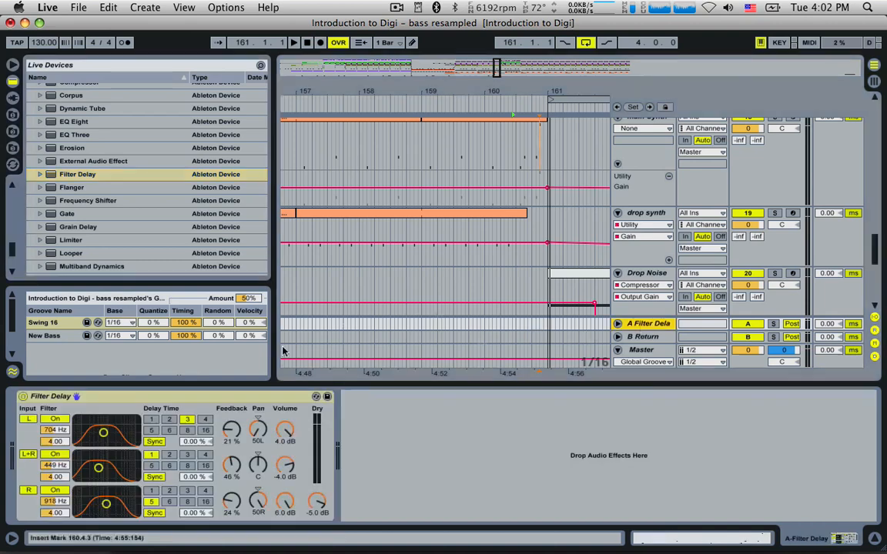
Disable the Filter Delay's L and R lines; set L+R to 1.20 kHz, Q 6.75, delay 3, feedback 70%, volume 0.9 dB, and Dry to -inf.
left_click(28, 420)
left_click(30, 491)
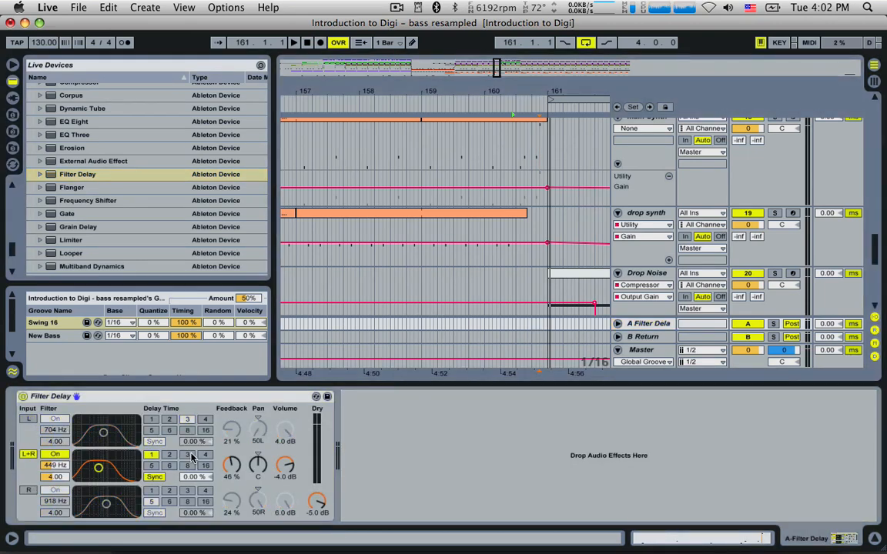
left_click_drag(99, 469, 105, 464)
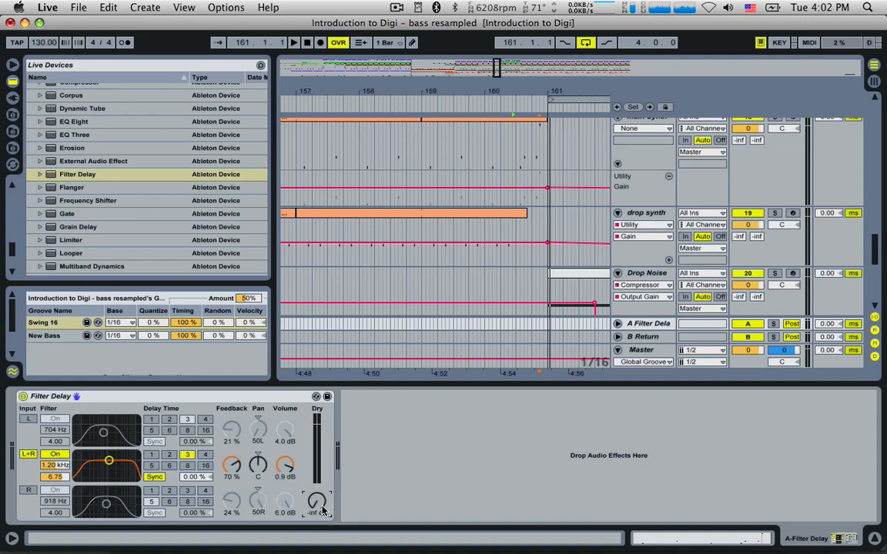
left_click(643, 327)
Solo the main Synth track and play it from 160.3.1.
scroll(570, 248, "up", 10)
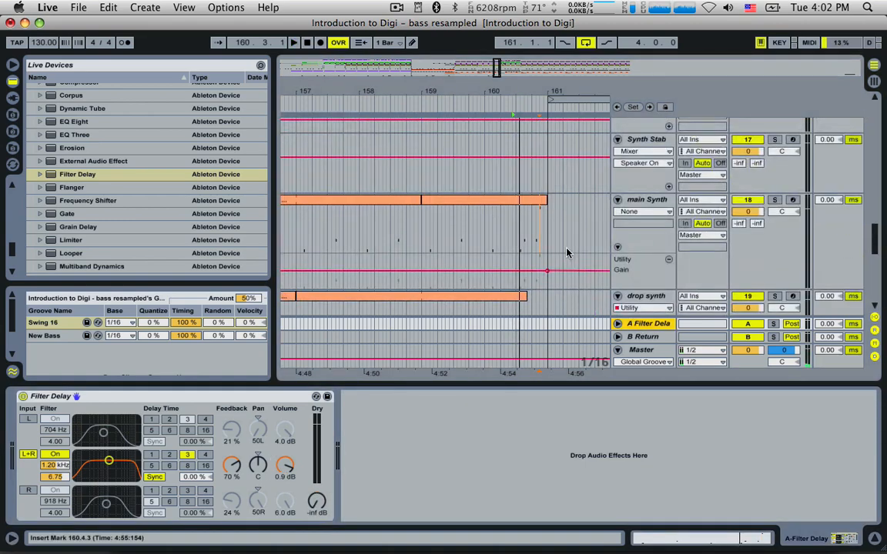
scroll(570, 254, "up", 10)
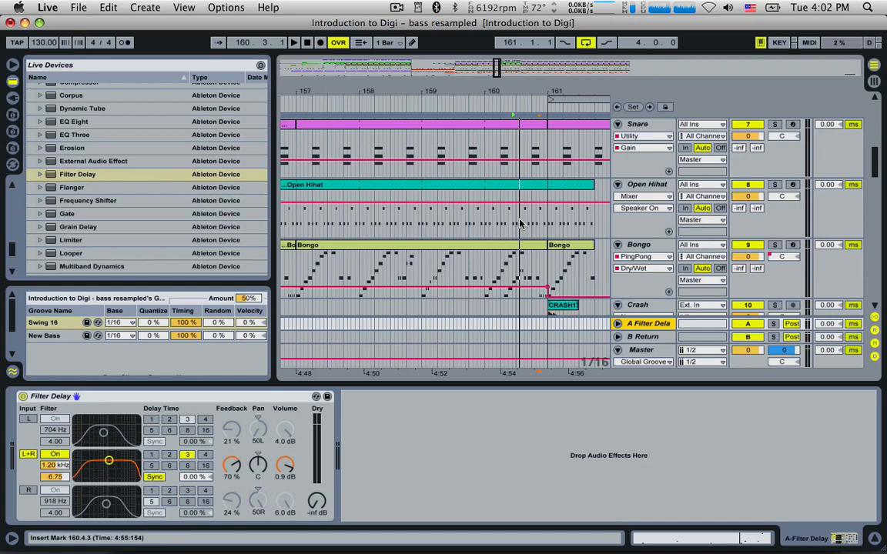
scroll(518, 239, "up", 8)
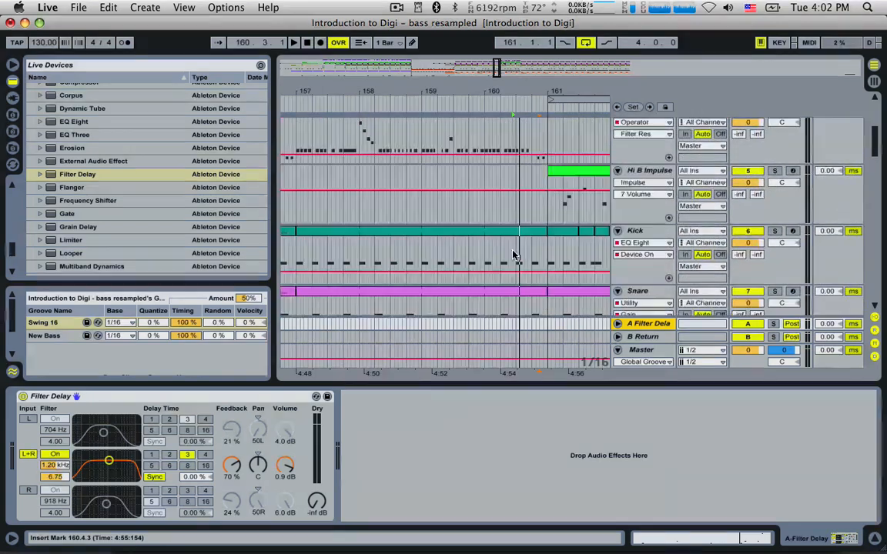
scroll(514, 255, "up", 10)
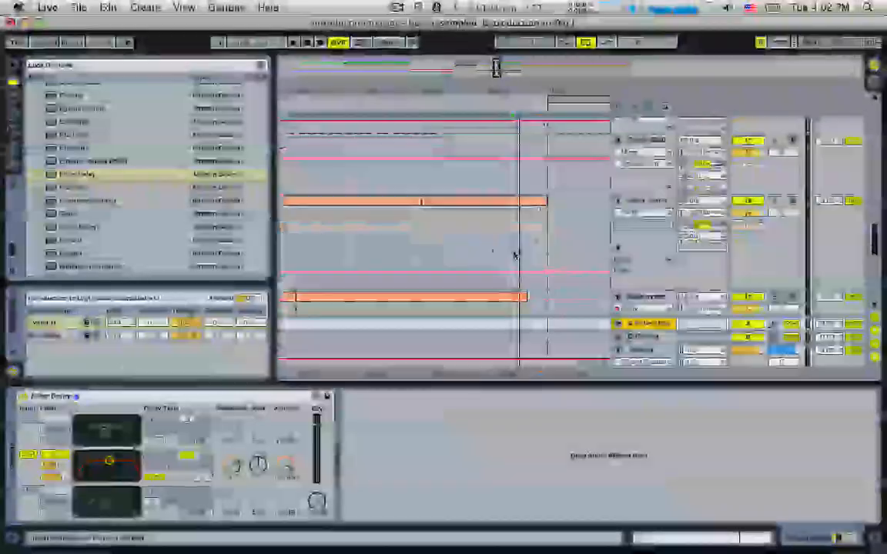
left_click(521, 226)
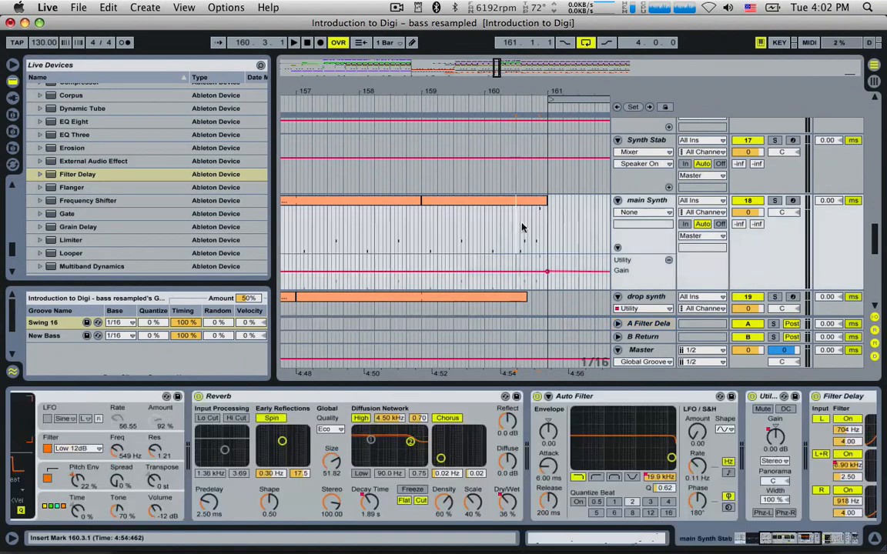
left_click(775, 201)
key("space")
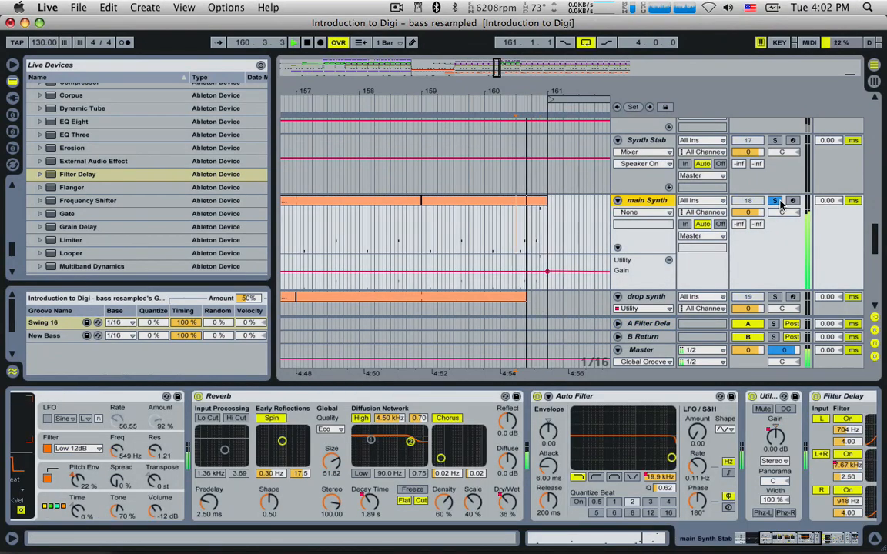
Automate the main Synth's A-Filter Delay send, raising it to 0 dB between 160.4.2 and 160.4.4.
left_click(741, 225)
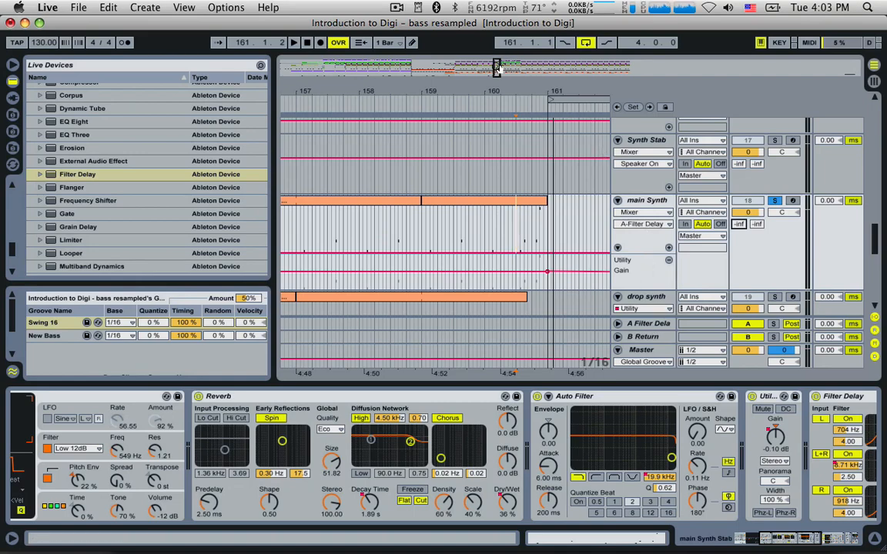
mouse_move(497, 68)
left_mouse_down()
mouse_move(497, 81)
mouse_move(496, 71)
left_mouse_up()
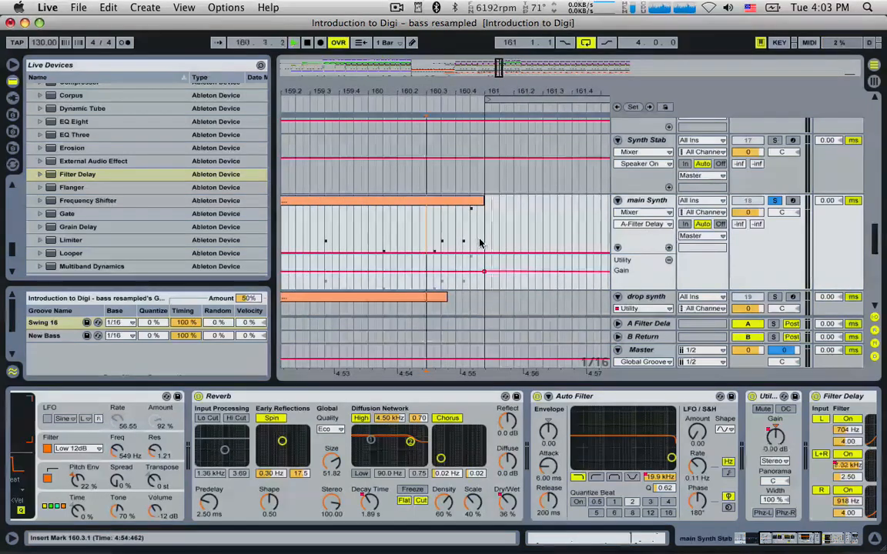
left_click_drag(464, 240, 477, 241)
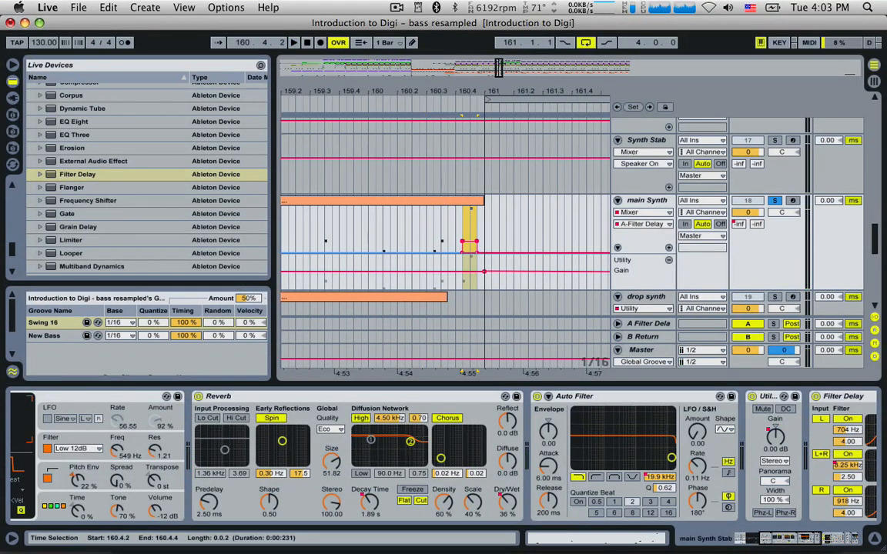
left_click_drag(470, 253, 440, 224)
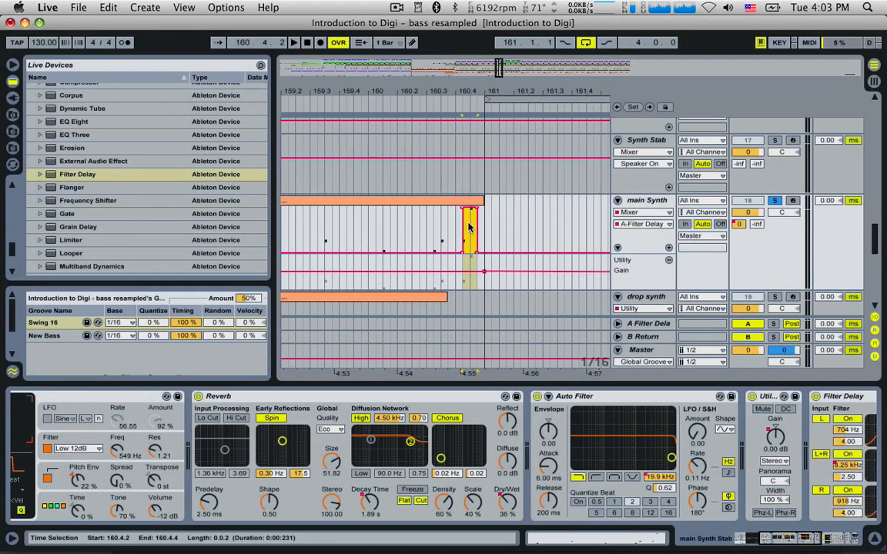
Audition the delay tail in solo from beat 160.3, unfold the A Filter Delay return and bring up its device.
left_click(657, 324)
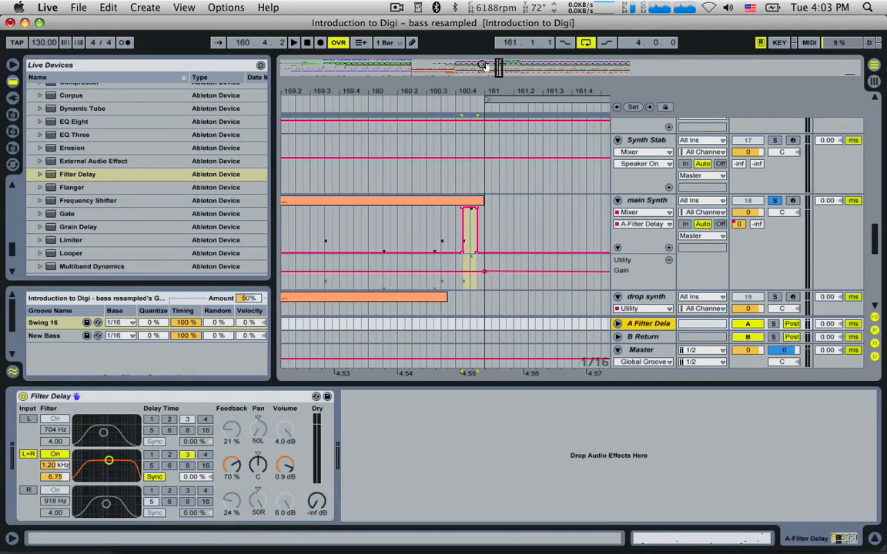
left_click_drag(499, 68, 499, 56)
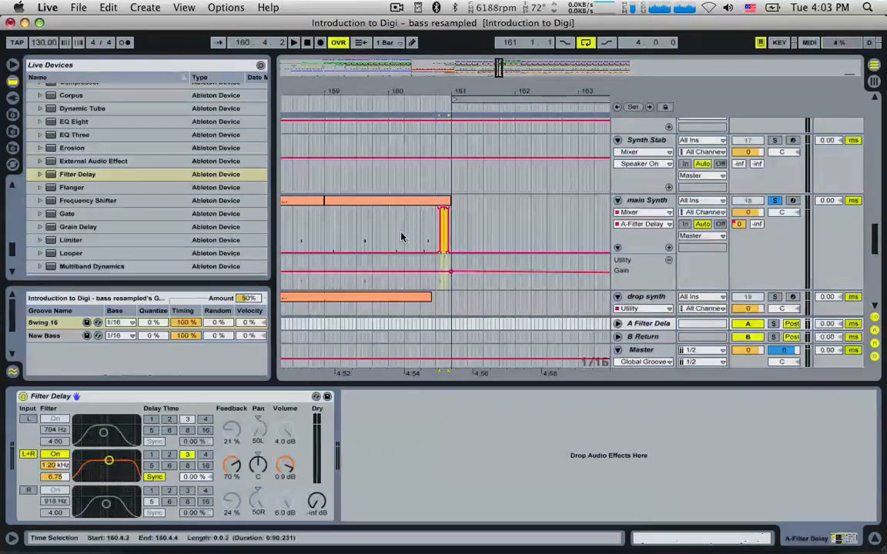
left_click(422, 233)
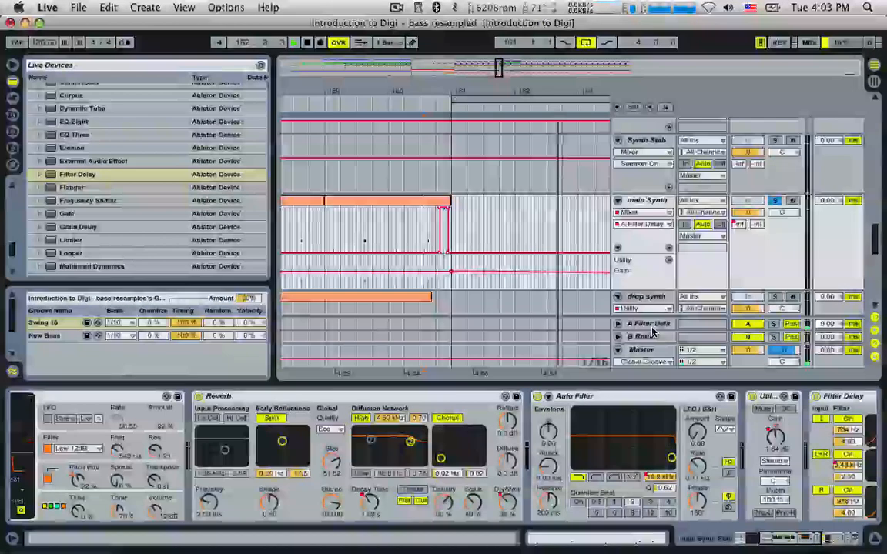
left_click(618, 325)
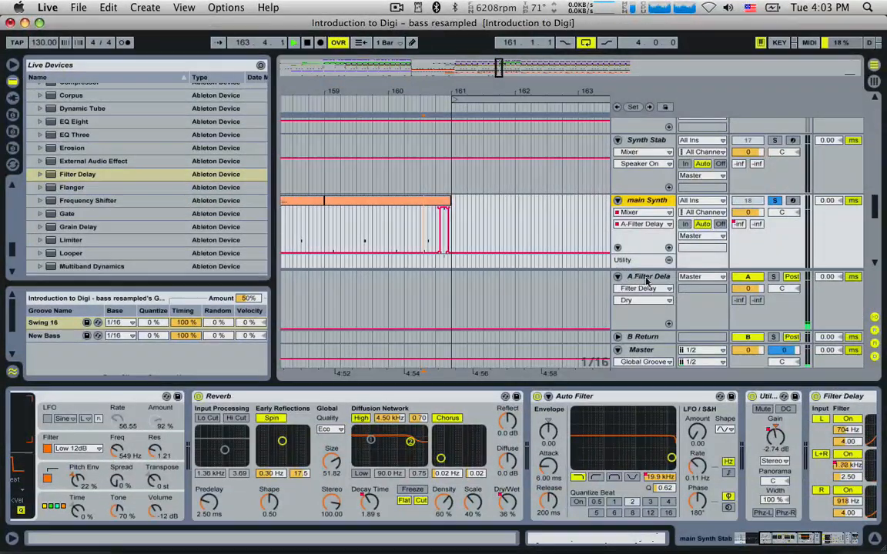
left_click(648, 278)
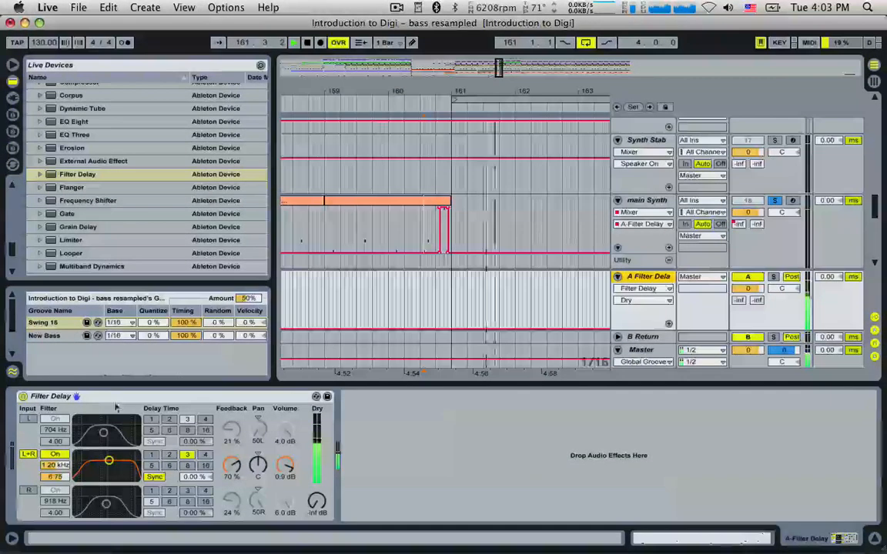
Lower the L+R filter frequency of the return's Filter Delay while checking the tail by playback.
key("space")
left_click_drag(109, 460, 94, 464)
key("space")
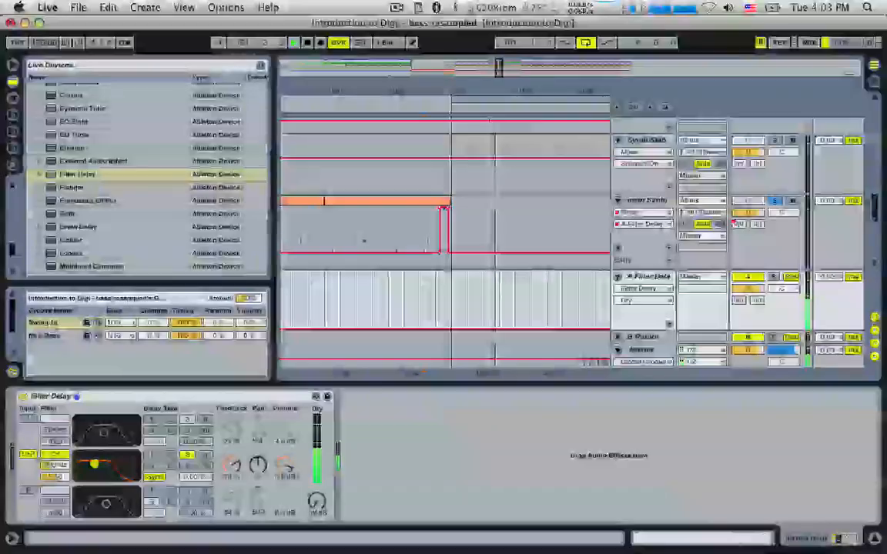
Unsolo the main Synth track and play the full mix from 158.4.4 through the drop at bar 161.
left_click_drag(324, 222, 340, 223)
key("space")
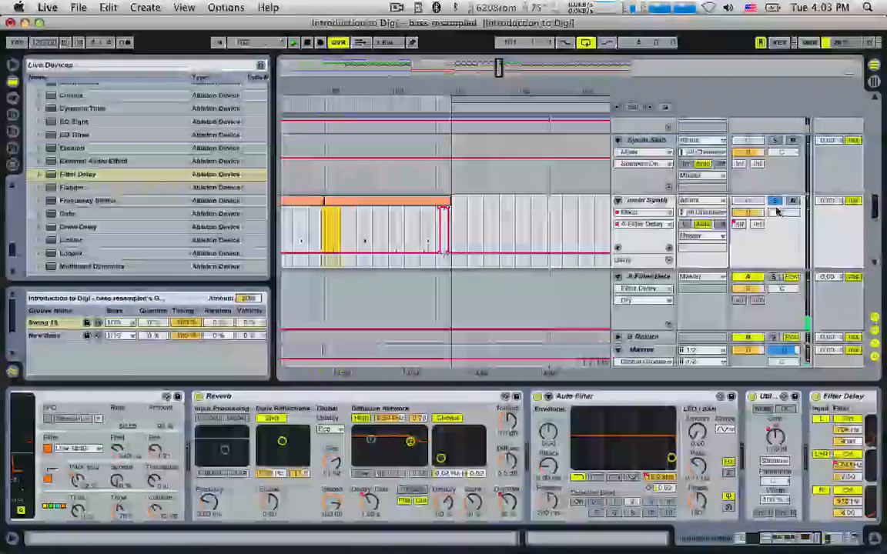
left_click(774, 201)
key("space")
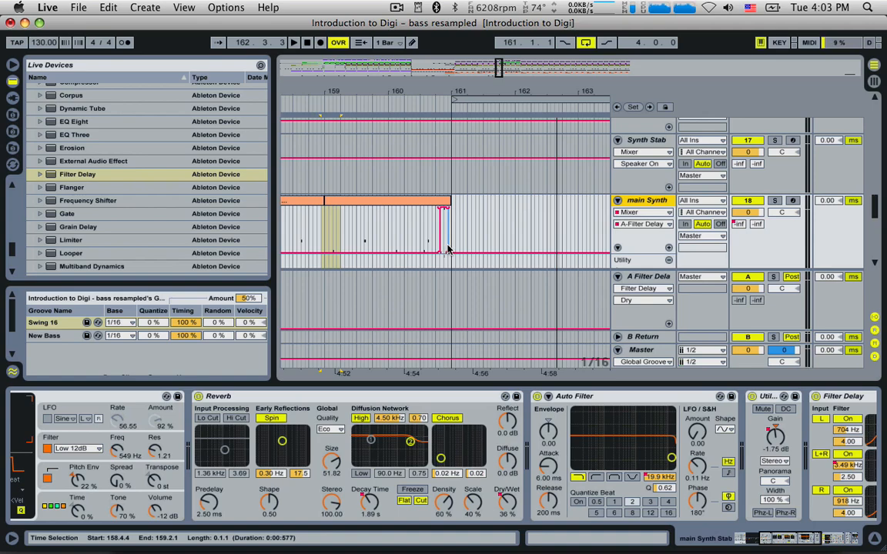
Delete the end of the Bongo clip from 160.4.3 up to bar 161, checking the lead-in by playback.
scroll(444, 248, "up", 3)
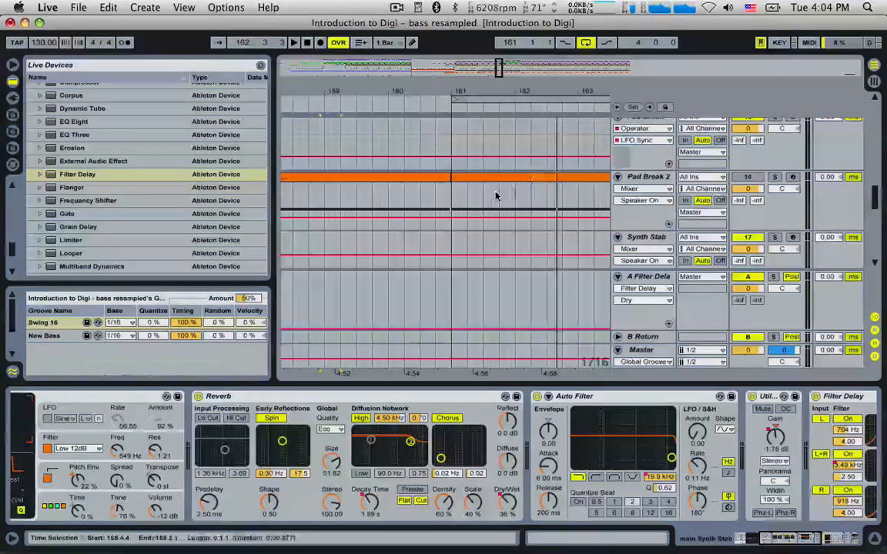
scroll(493, 197, "up", 3)
key("space")
scroll(494, 197, "up", 3)
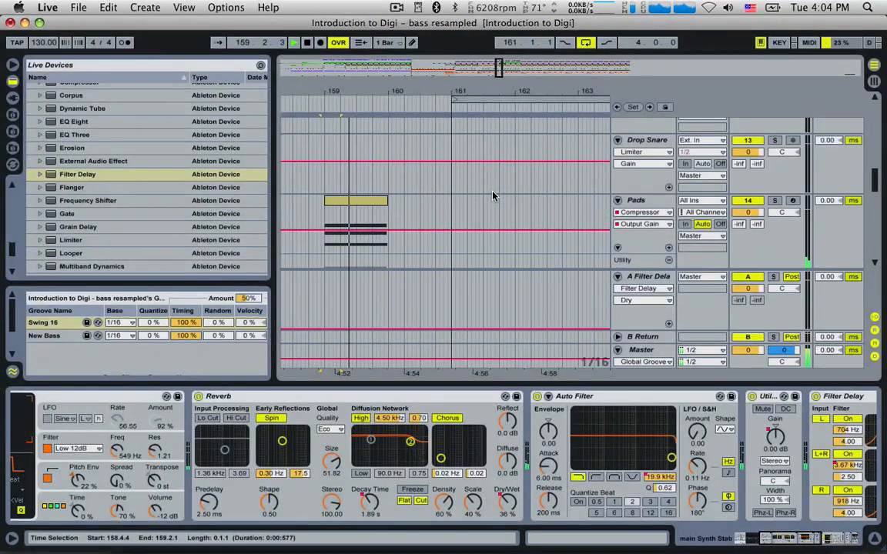
scroll(492, 196, "up", 4)
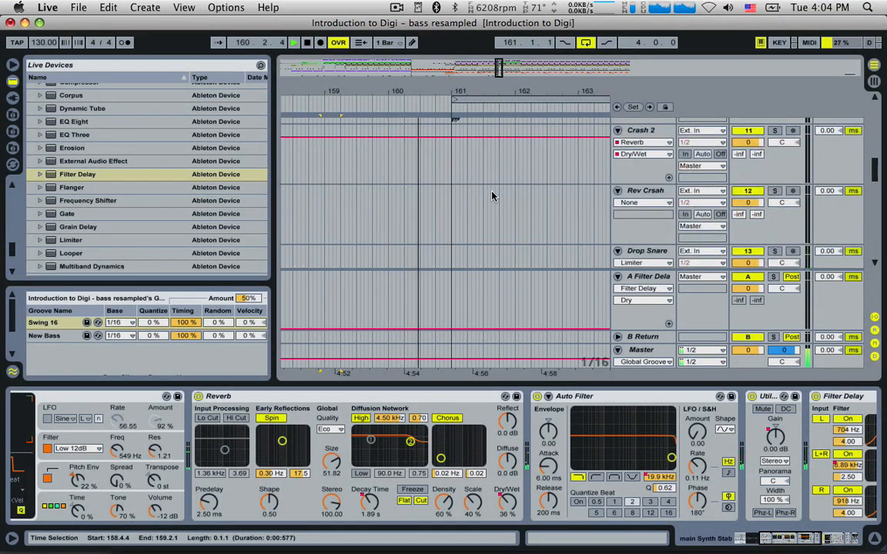
scroll(492, 195, "up", 3)
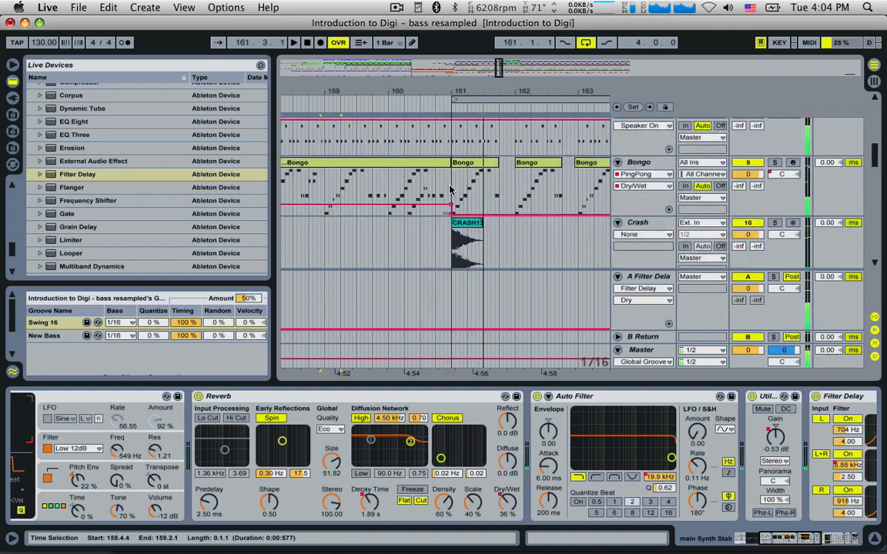
left_click(444, 184)
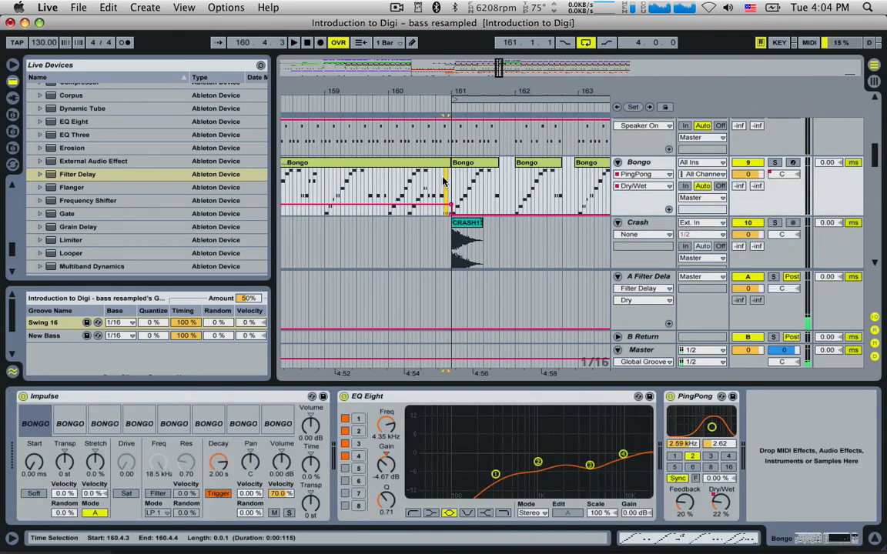
left_click(436, 181)
key("space")
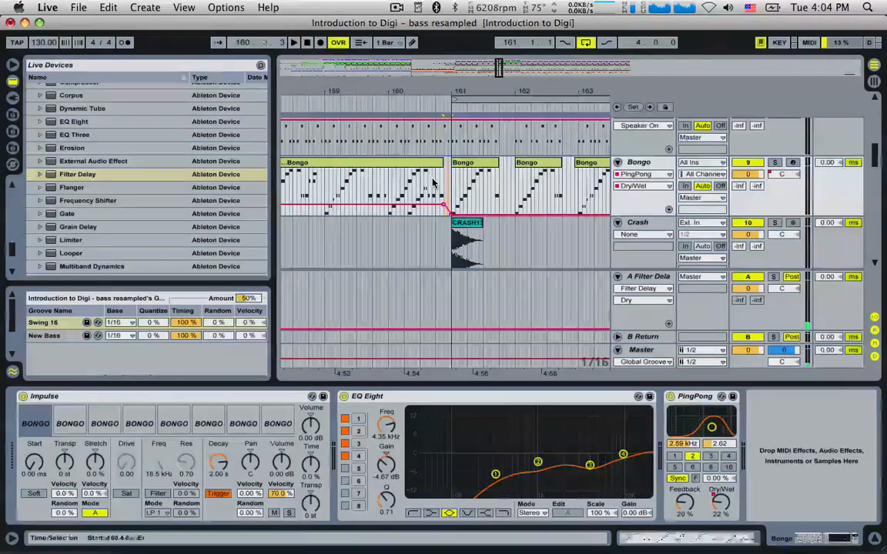
key("space")
Extend the gap before the drop by clearing the material from about beat 160.4 to bar 161.
left_click_drag(437, 180, 444, 181)
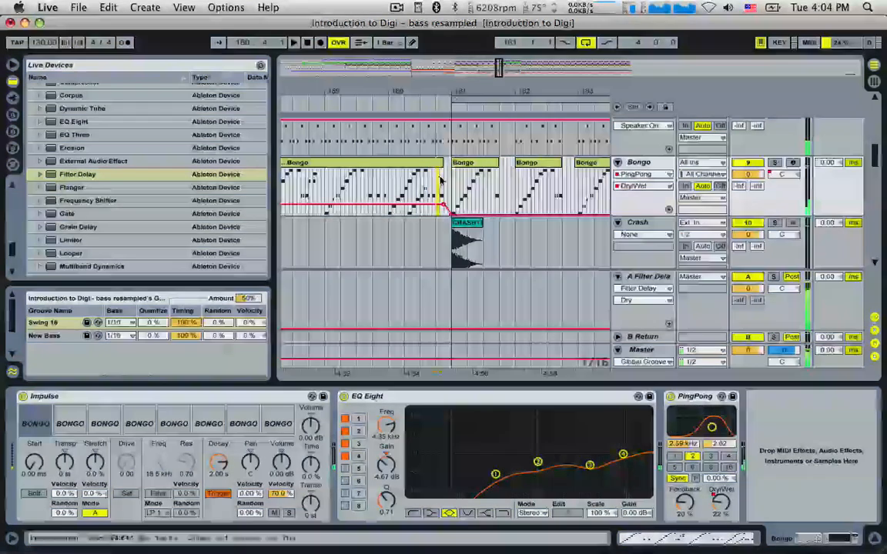
scroll(438, 187, "up", 3)
left_click_drag(437, 223, 450, 222)
key("Delete")
Play the full mix from 157.1.1 through the drop at bar 161.
left_click(384, 196)
key("space")
scroll(389, 202, "up", 4)
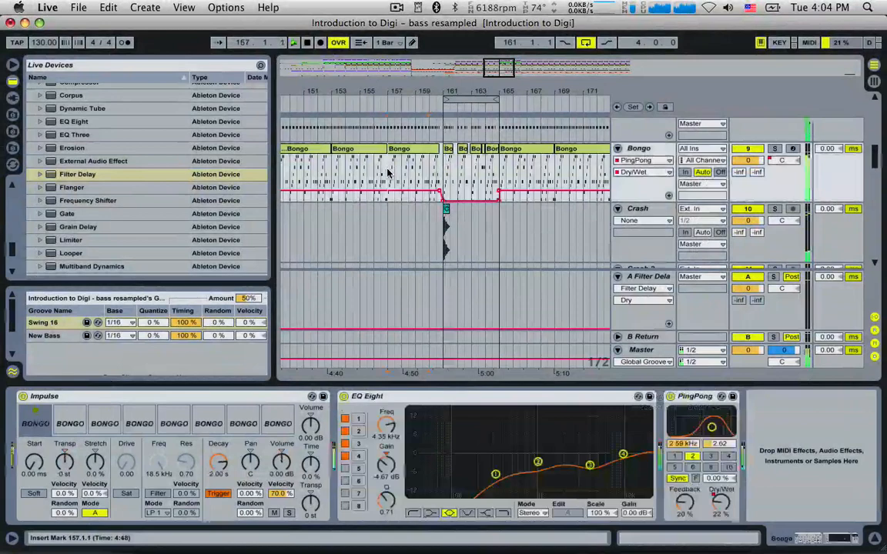
key("space")
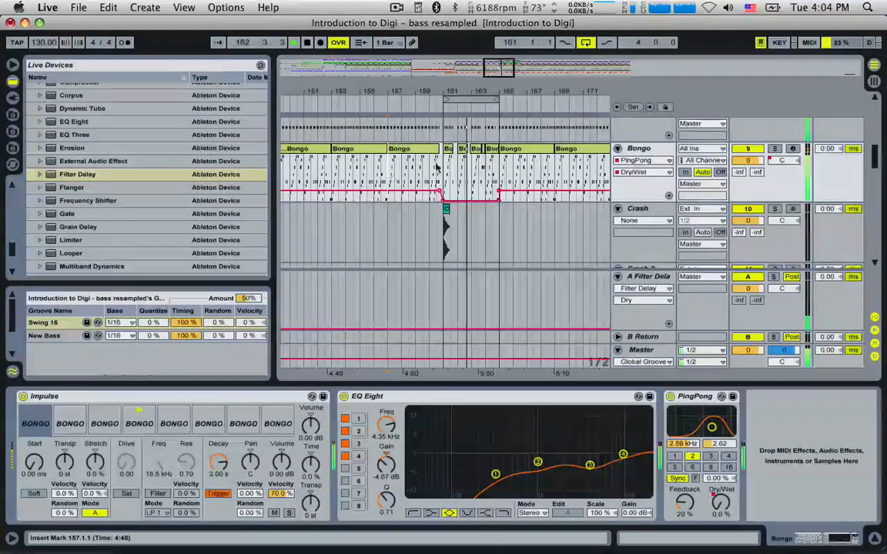
Move the four-bar loop so it runs from bar 165 to bar 169 and play it.
left_click_drag(501, 77, 512, 77)
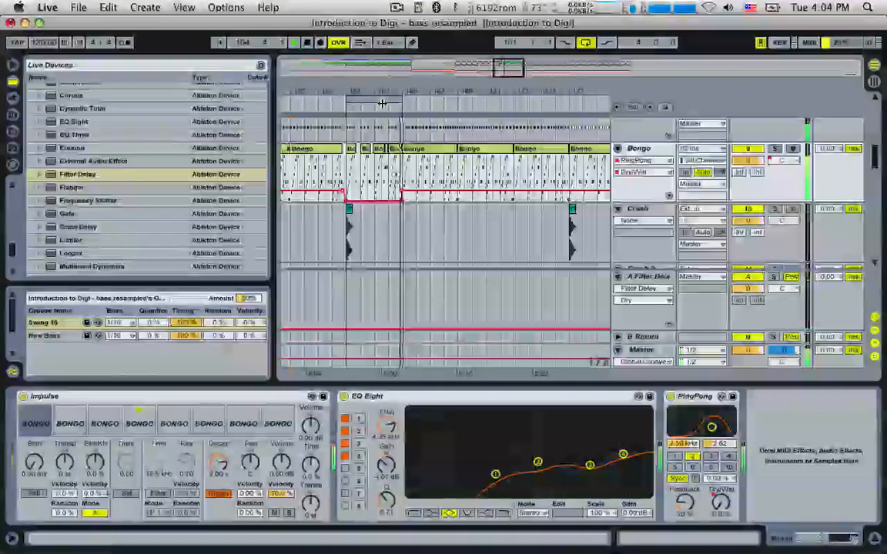
key("space")
left_click_drag(389, 100, 444, 101)
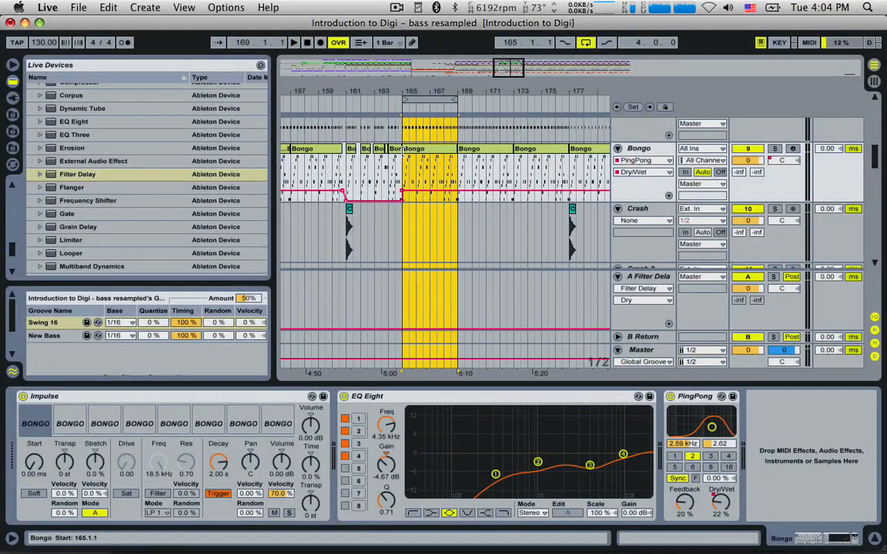
key("space")
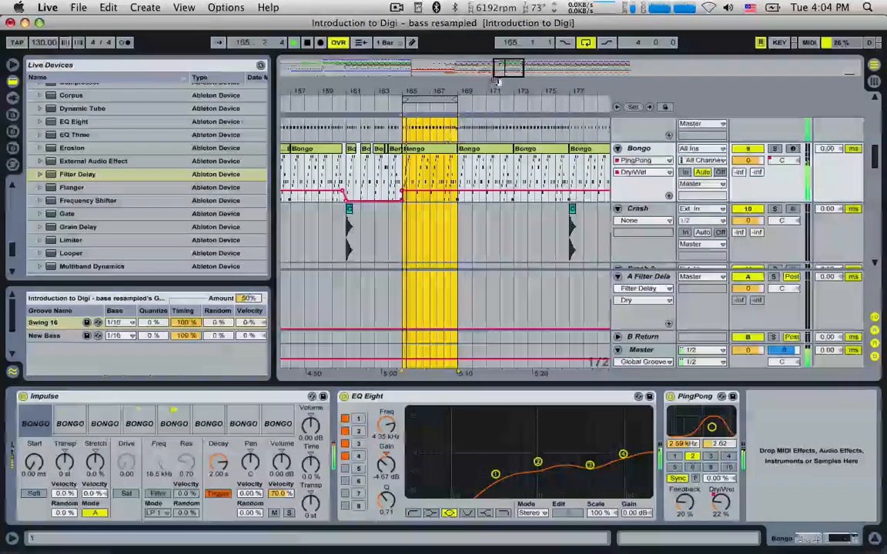
Examine the Tech Bass 2 clips at the start of bar 165 closely and audition their first beats.
left_click_drag(433, 91, 433, 115)
key("space")
left_click_drag(473, 200, 509, 199)
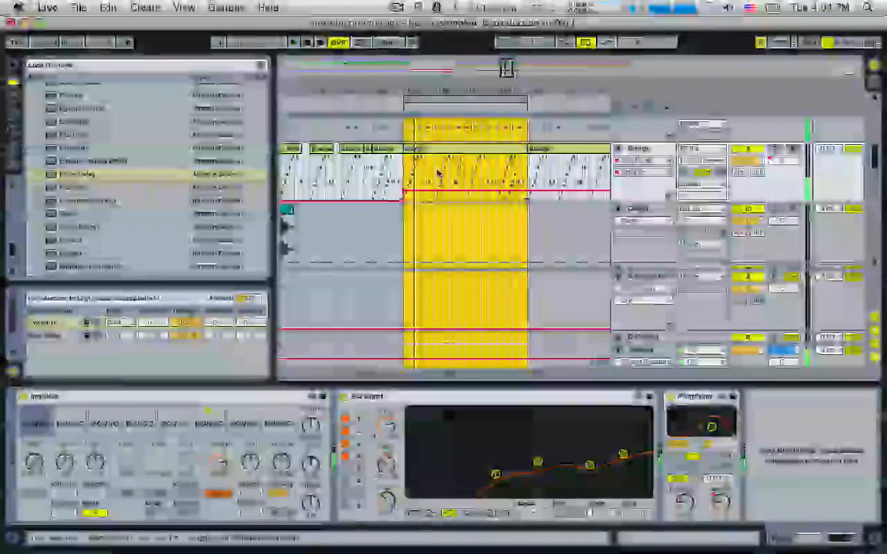
scroll(440, 174, "up", 5)
scroll(471, 128, "up", 6)
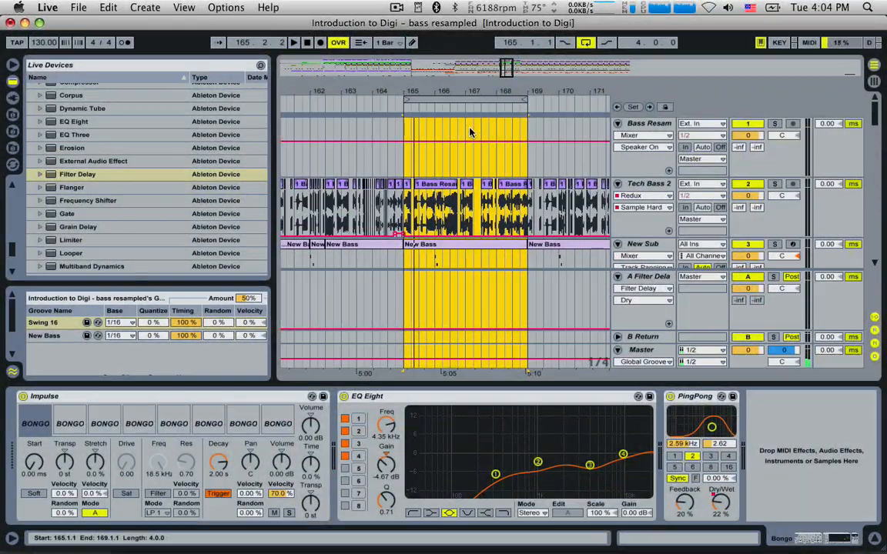
left_click_drag(508, 65, 506, 75)
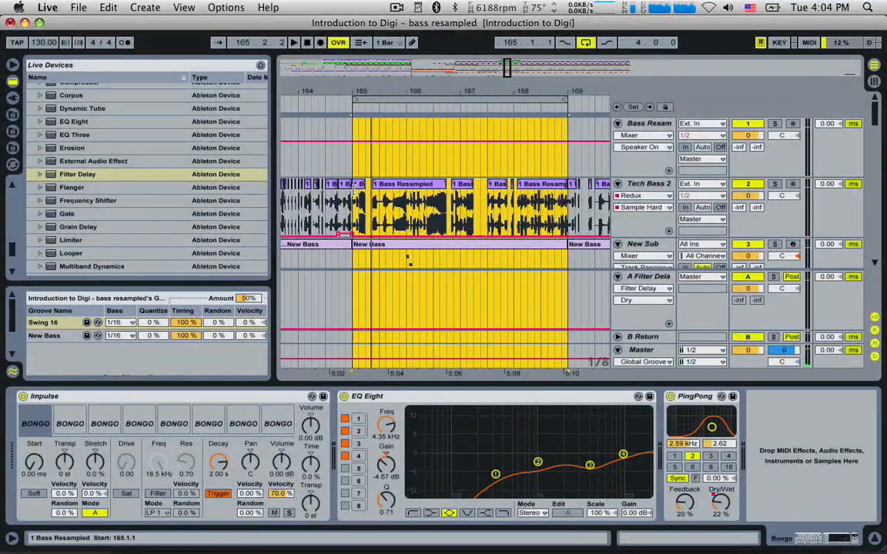
key("space")
key("space")
key("space")
key("space")
left_click(356, 187)
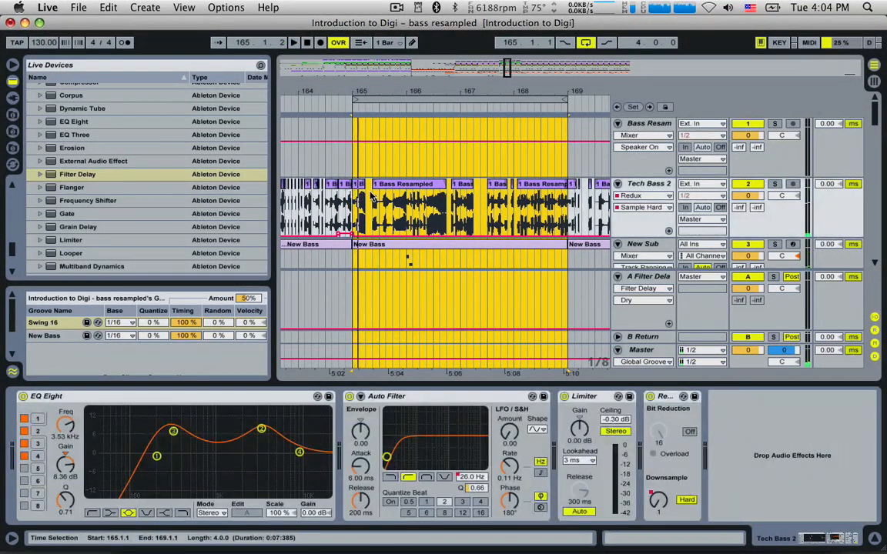
Clear the first half of bar 165, from 165.1.1 to 165.3.1, on the bass, sub, Hi B Impulse and Kick tracks.
left_click_drag(379, 197, 352, 197)
scroll(410, 203, "down", 3)
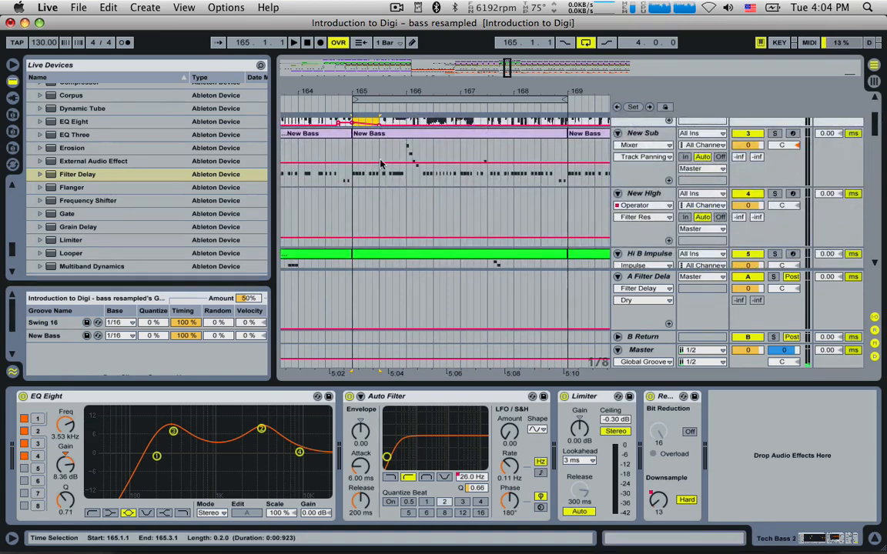
left_click_drag(381, 158, 355, 157)
scroll(387, 205, "down", 3)
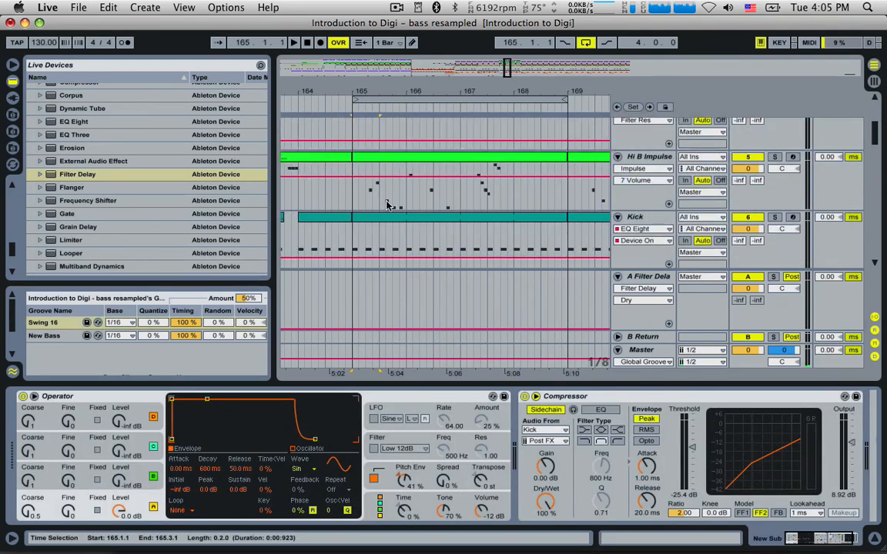
left_click_drag(380, 197, 345, 228)
scroll(354, 198, "down", 1)
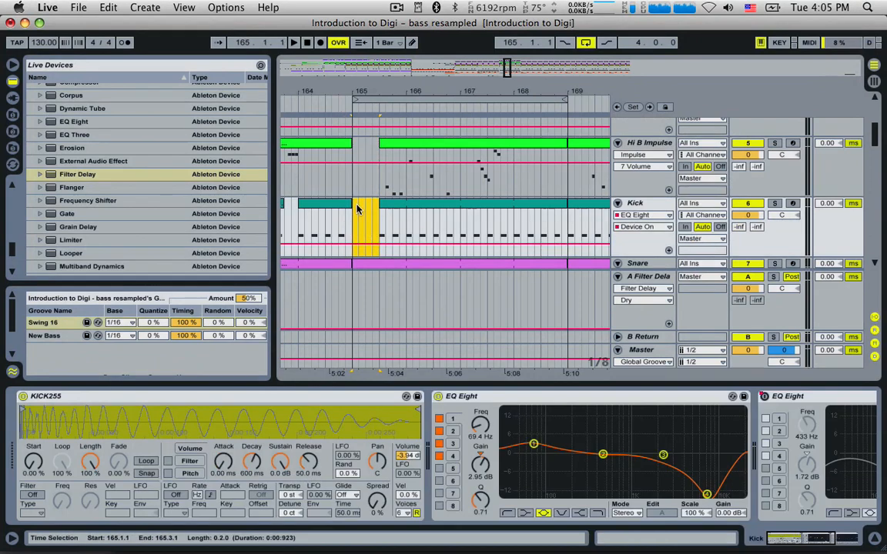
left_click_drag(353, 353, 381, 113)
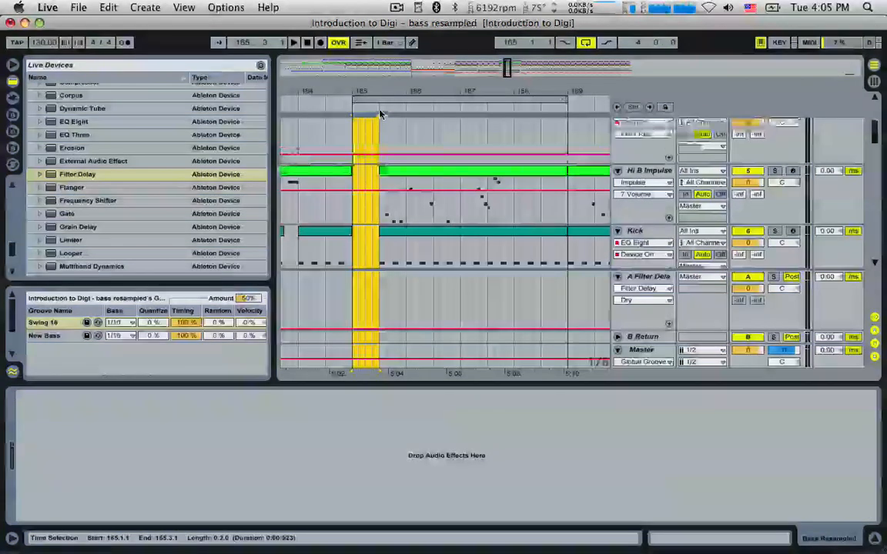
scroll(413, 151, "up", 5)
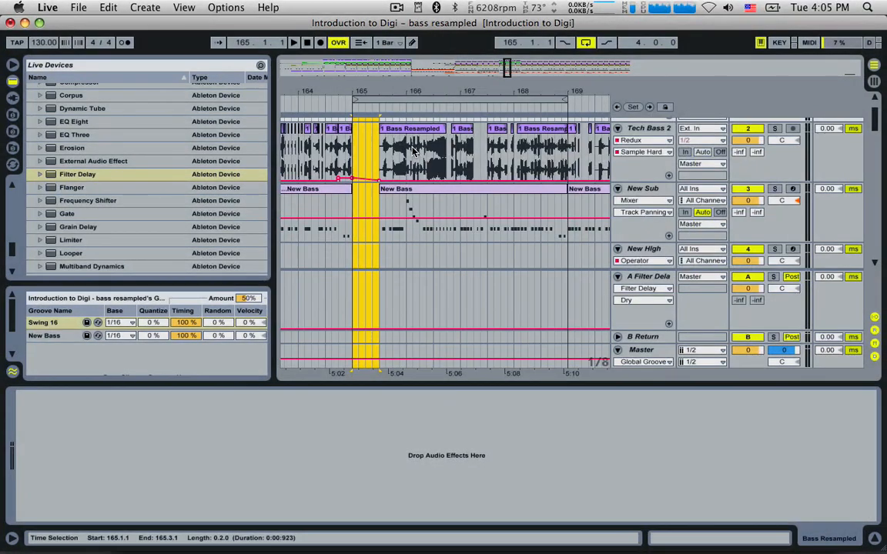
scroll(514, 151, "up", 2)
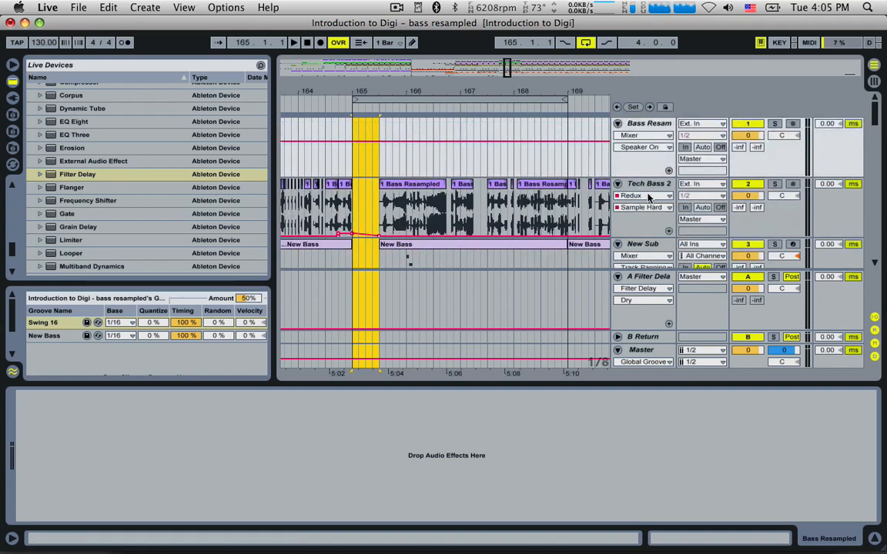
Insert a new MIDI track below Tech Bass 2, name it Square and unfold it.
left_click(649, 188)
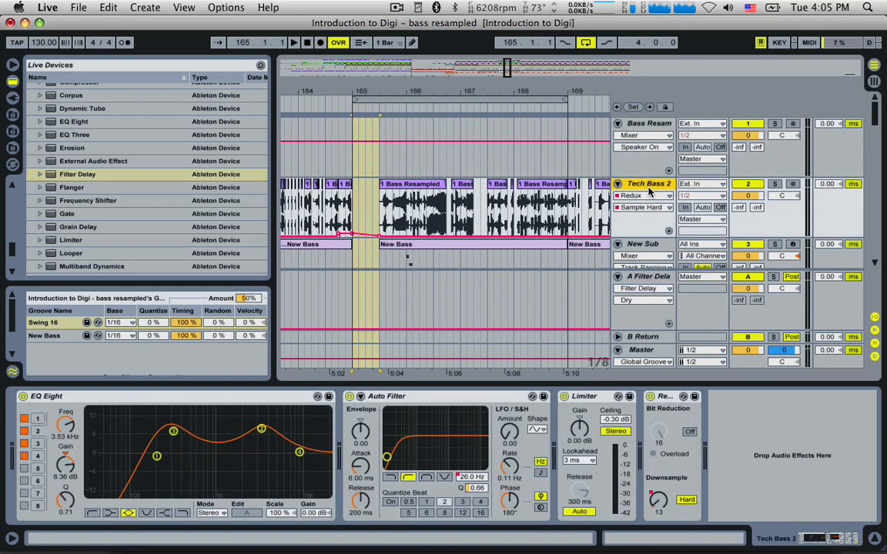
scroll(649, 192, "down", 3)
scroll(647, 193, "up", 3)
key("super+shift+t")
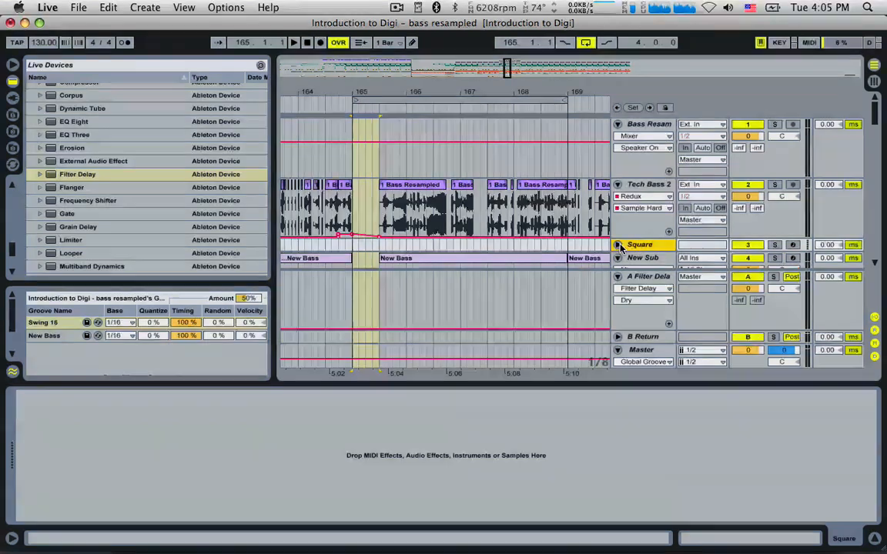
left_click(618, 244)
Load an Operator instrument from the Live Devices onto the Square track.
left_click_drag(10, 249, 21, 197)
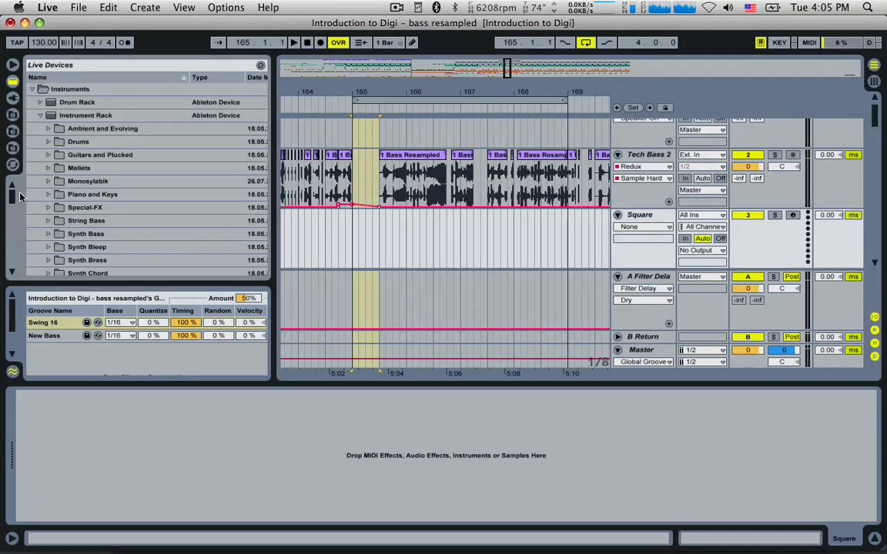
left_click(41, 116)
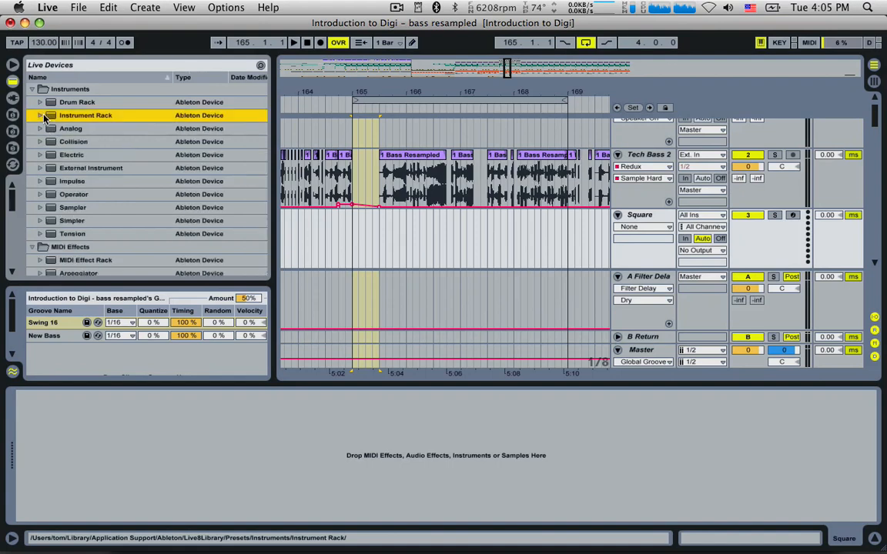
left_click(87, 198)
left_click_drag(219, 221, 350, 243)
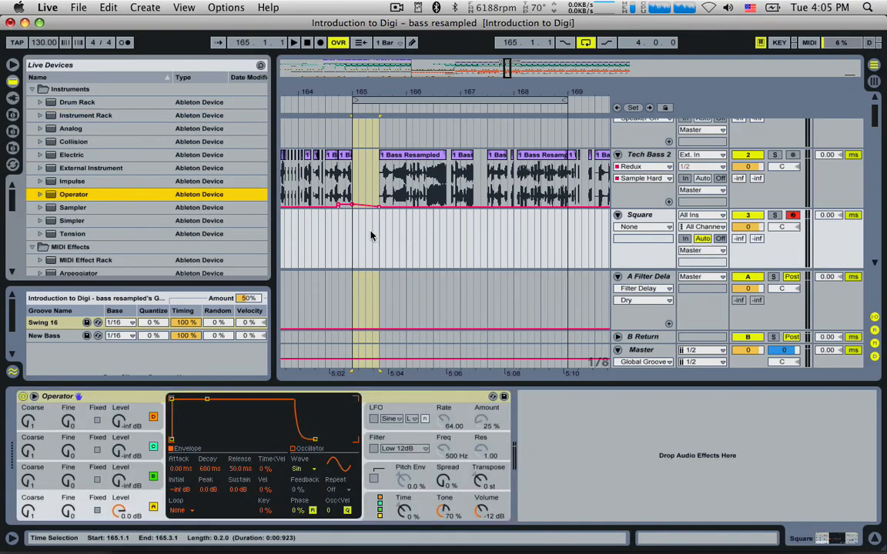
Create an empty MIDI clip on the Square track from 165.1.1 to 165.3.1.
left_click(377, 224)
left_click(354, 229)
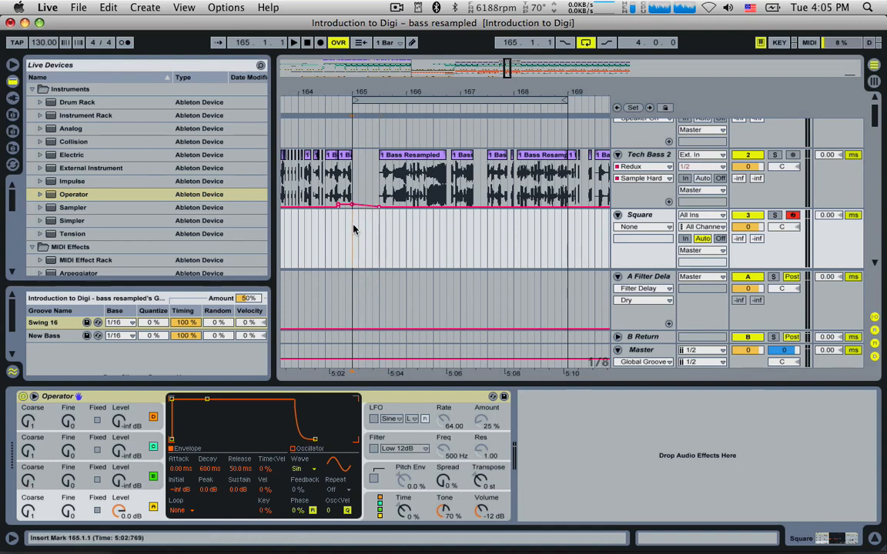
left_click_drag(353, 228, 376, 233)
key("super+shift+m")
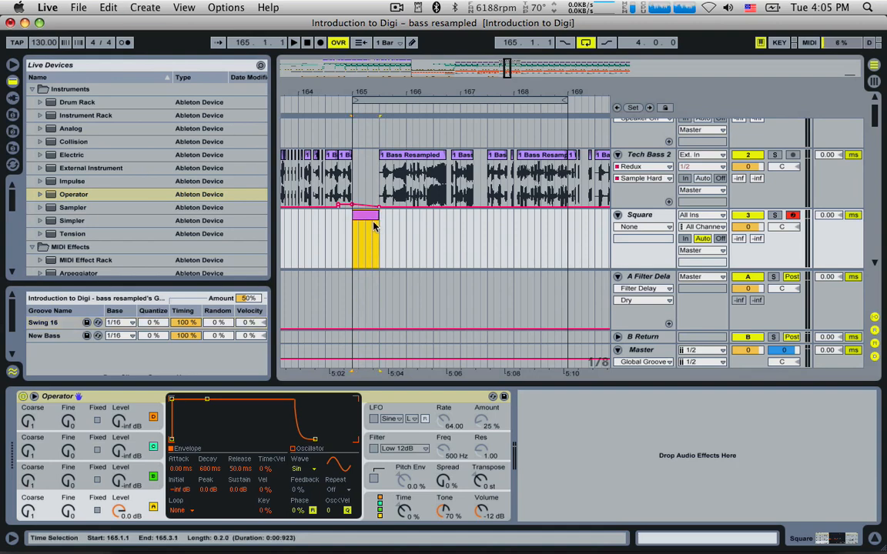
Add a single G1 note sustained across the whole Square clip and play it back.
double_click(374, 226)
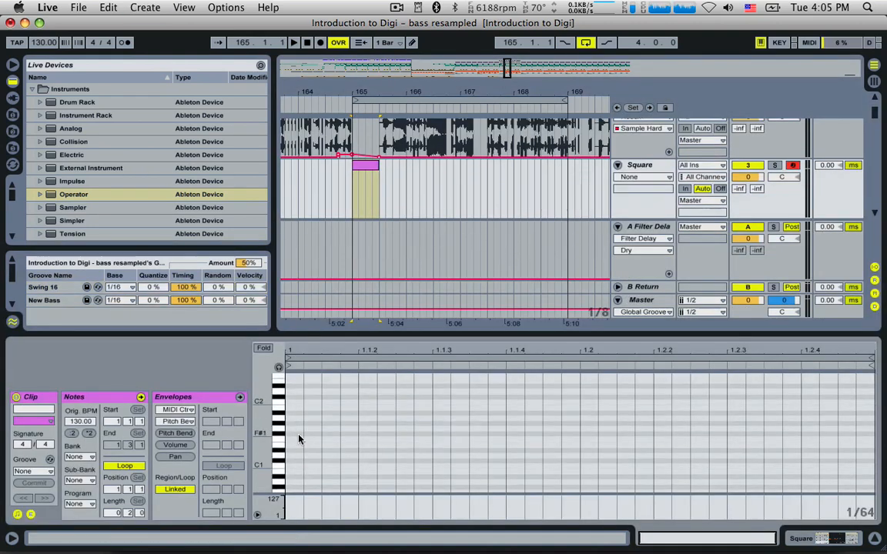
double_click(292, 429)
left_click_drag(302, 429, 865, 428)
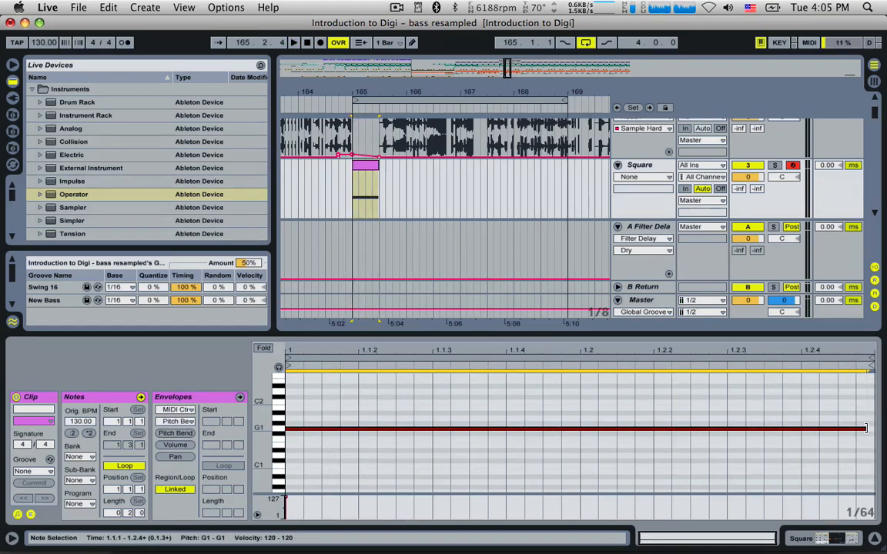
key("space")
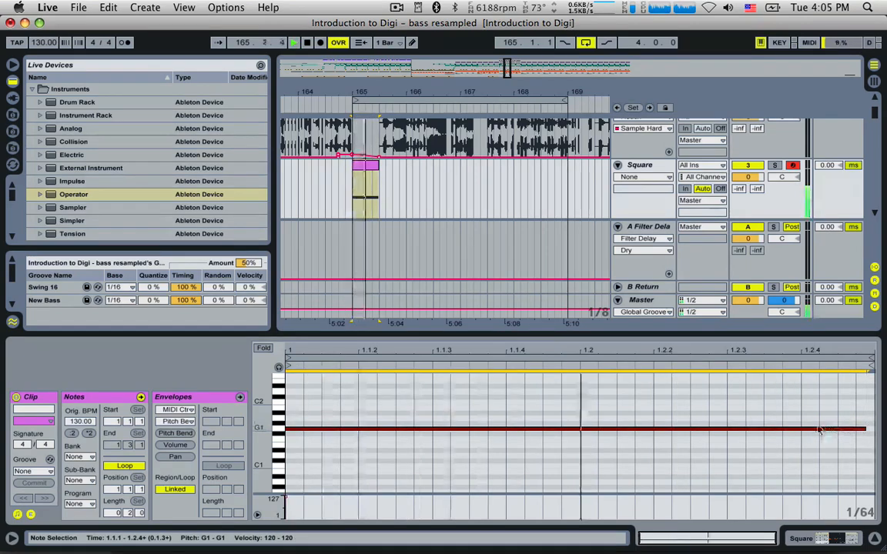
Draw a pitch bend envelope falling from the centre at the clip's start to the minimum just before 1.2.4.
left_click(182, 435)
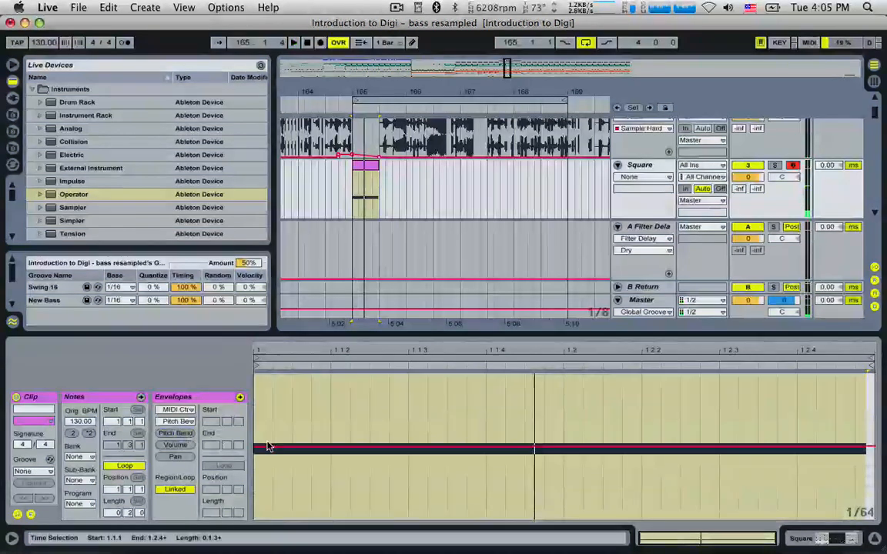
left_click(407, 447)
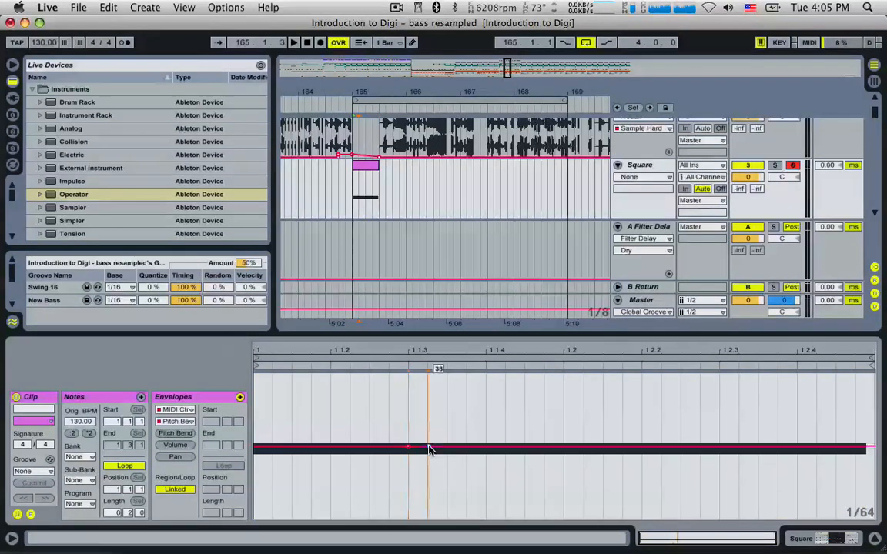
left_click_drag(429, 447, 782, 518)
left_click_drag(408, 447, 256, 446)
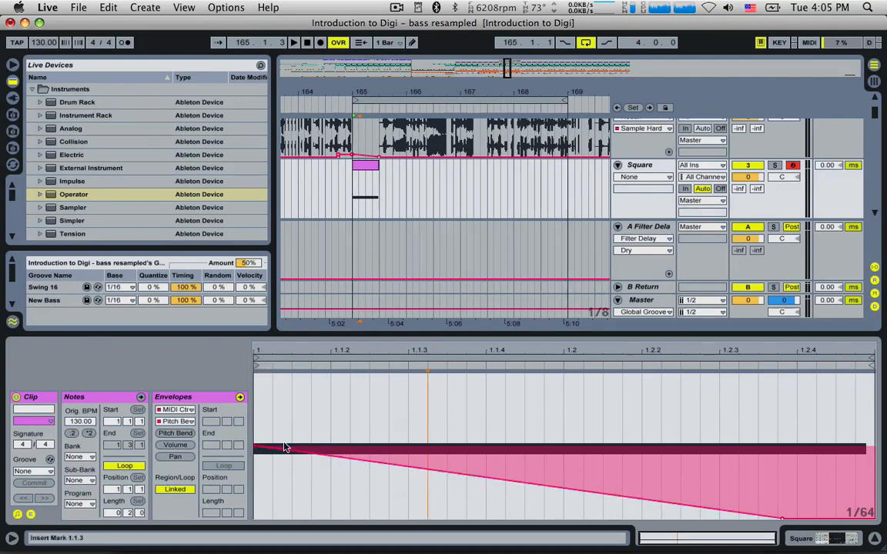
Move the start of the Square clip's pitch bend fall to just before 1.1.3 and play the clip back.
key("space")
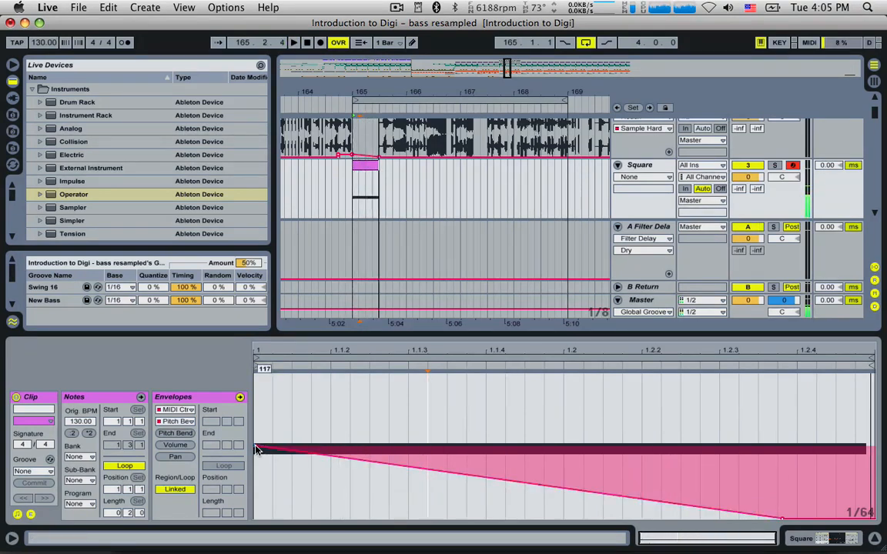
left_click_drag(256, 446, 407, 446)
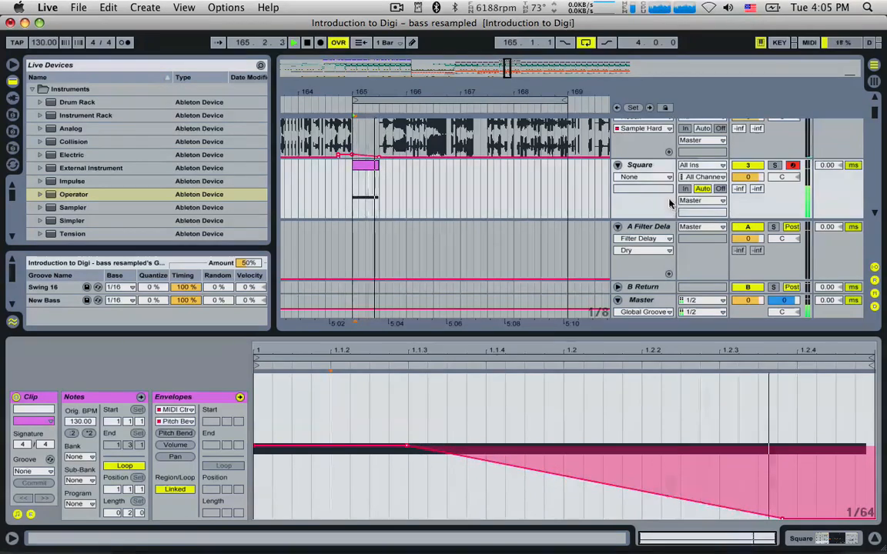
left_click(659, 168)
key("space")
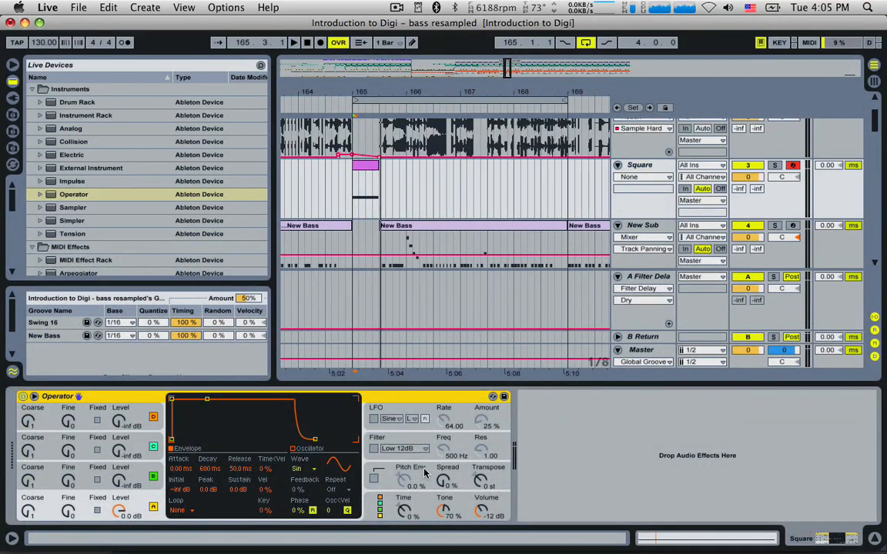
Set Operator's pitch bend range to +12 st in its global settings.
left_click(426, 473)
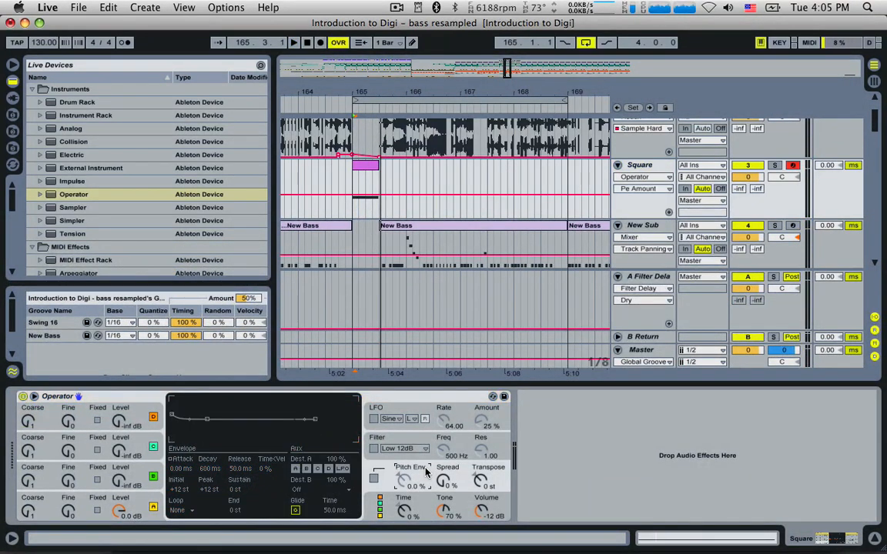
left_click(418, 504)
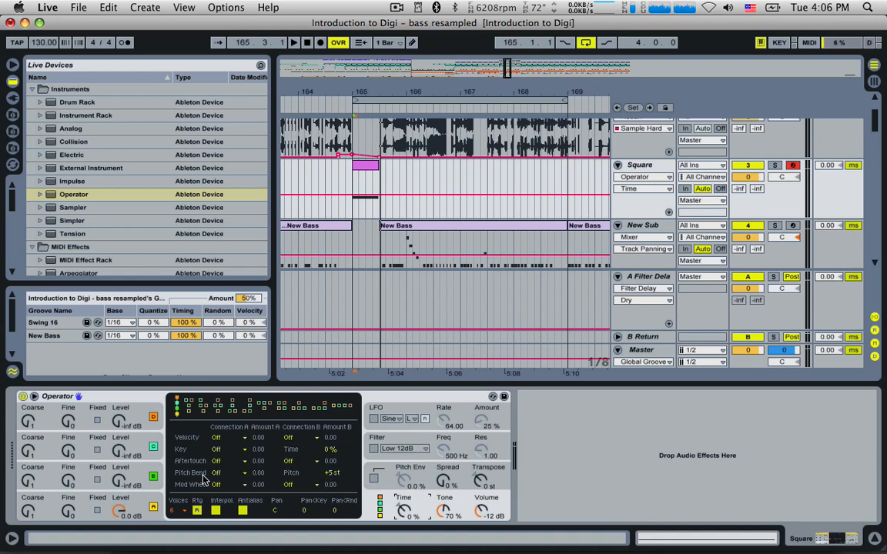
left_click(344, 473)
left_click_drag(344, 473, 344, 466)
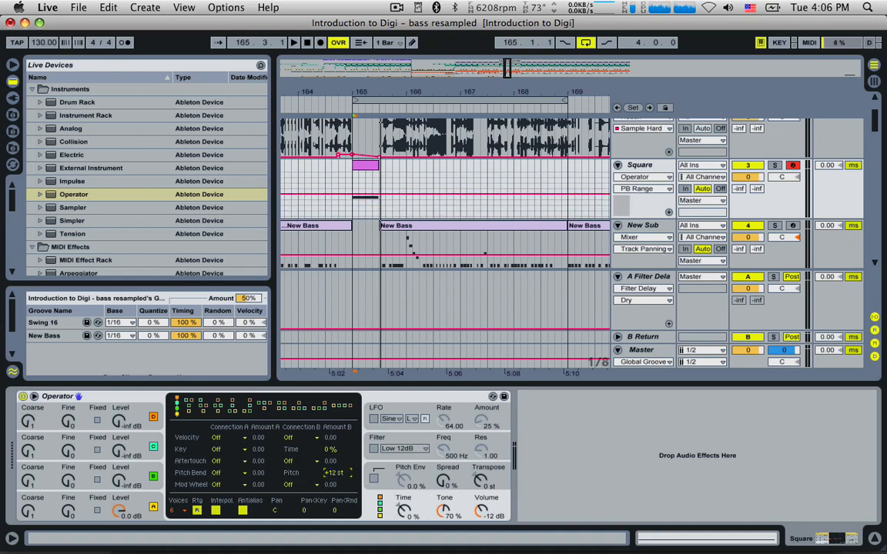
Reopen the Square clip's pitch bend envelope and play the bass drop from 165.1.1.
double_click(354, 185)
left_click(175, 433)
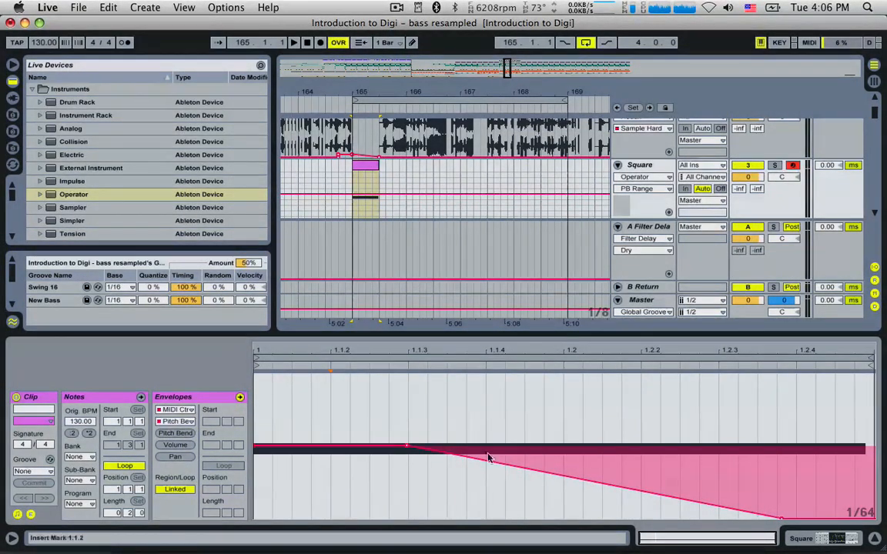
left_click(355, 182)
key("space")
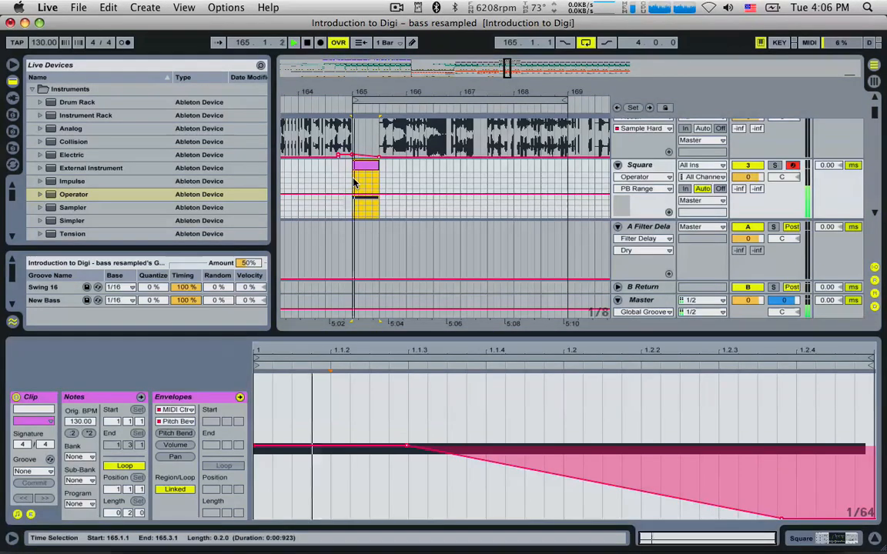
Switch Operator to the parallel oscillator algorithm, set oscillator B to Square D at 0.0 dB, and play the result.
left_click(635, 168)
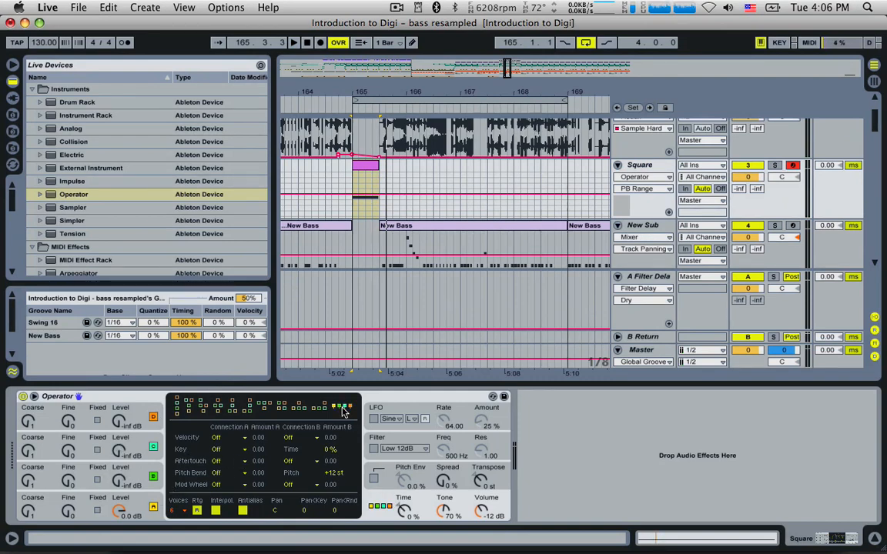
left_click(87, 471)
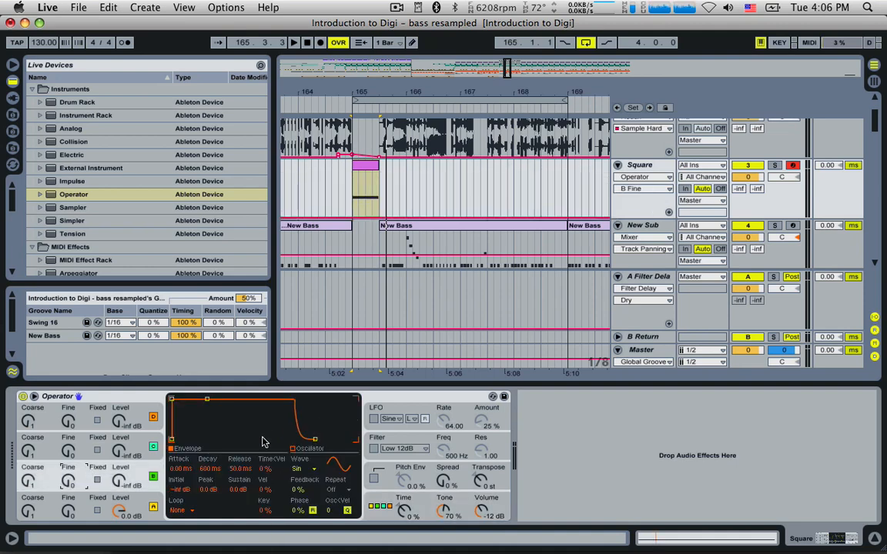
left_click(310, 468)
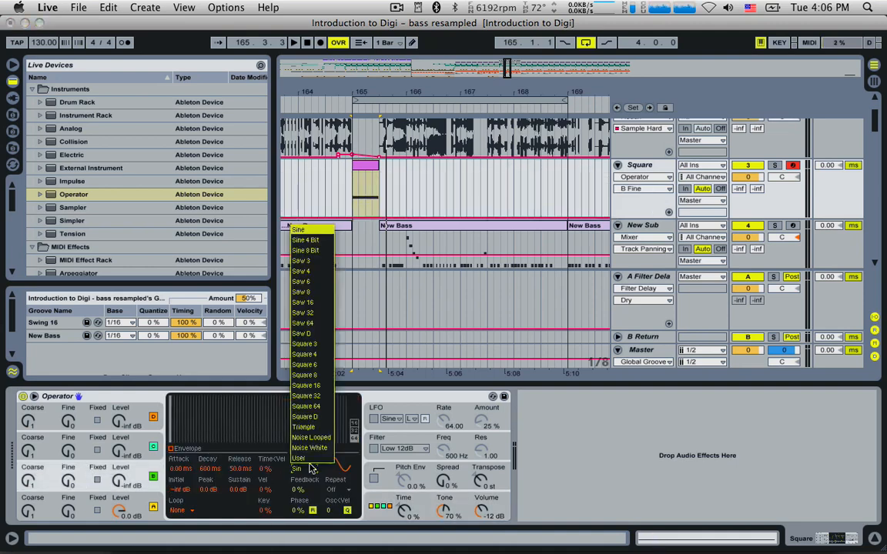
left_click(321, 418)
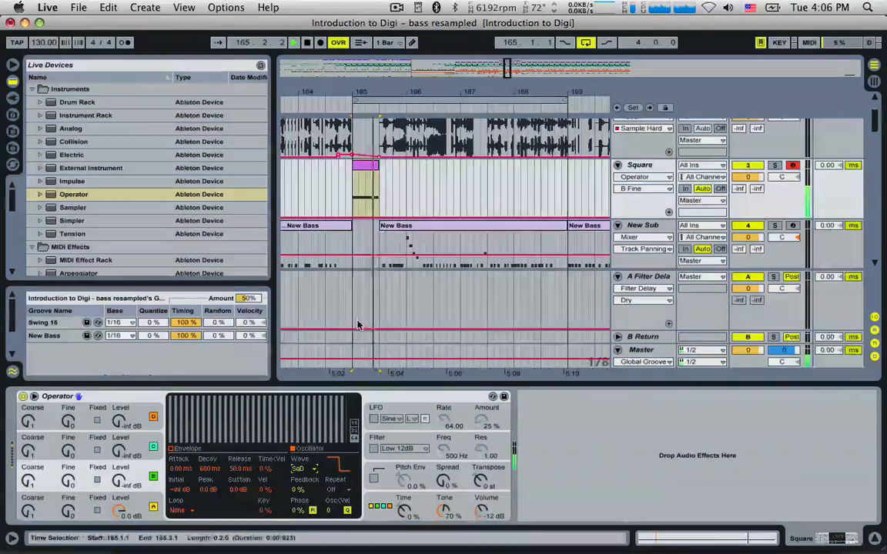
left_click_drag(123, 478, 123, 385)
key("space")
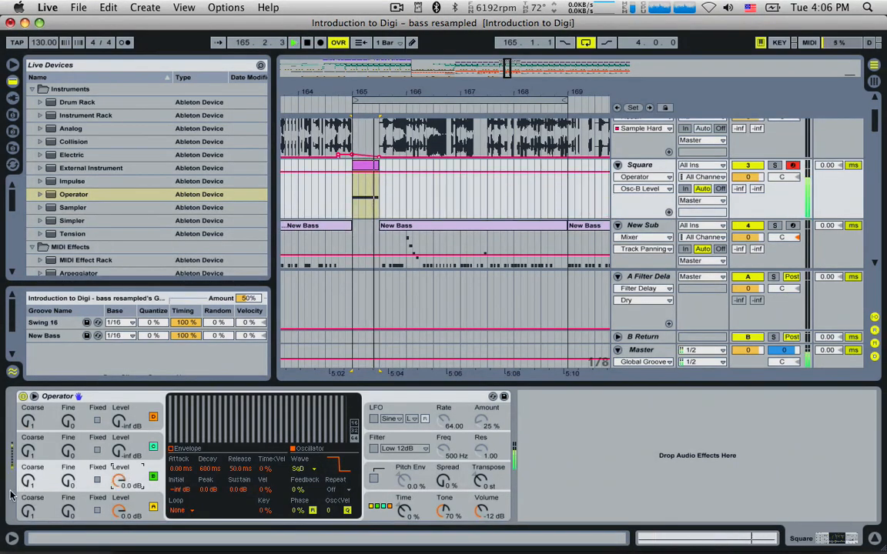
Enable Operator's Low 12dB filter, automate its frequency rising from 138 Hz between 165.1.1 and 165.3.1, and play it back.
left_click(374, 449)
mouse_move(444, 451)
left_mouse_down()
mouse_move(444, 481)
mouse_move(444, 463)
left_mouse_up()
key("space")
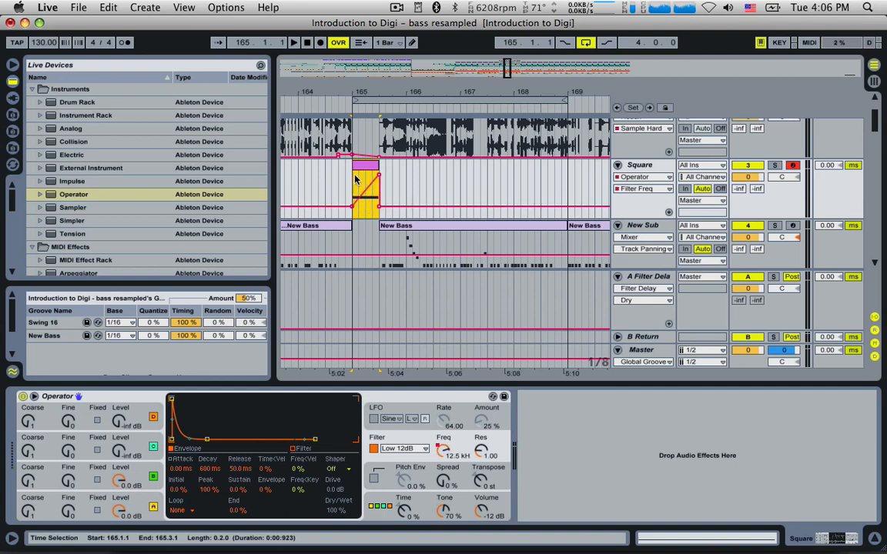
left_click(351, 180)
key("space")
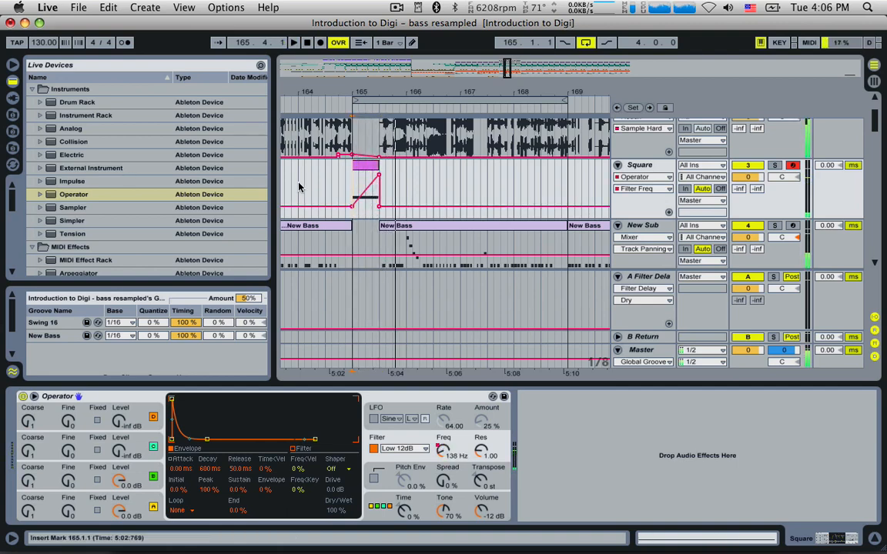
left_click(327, 189)
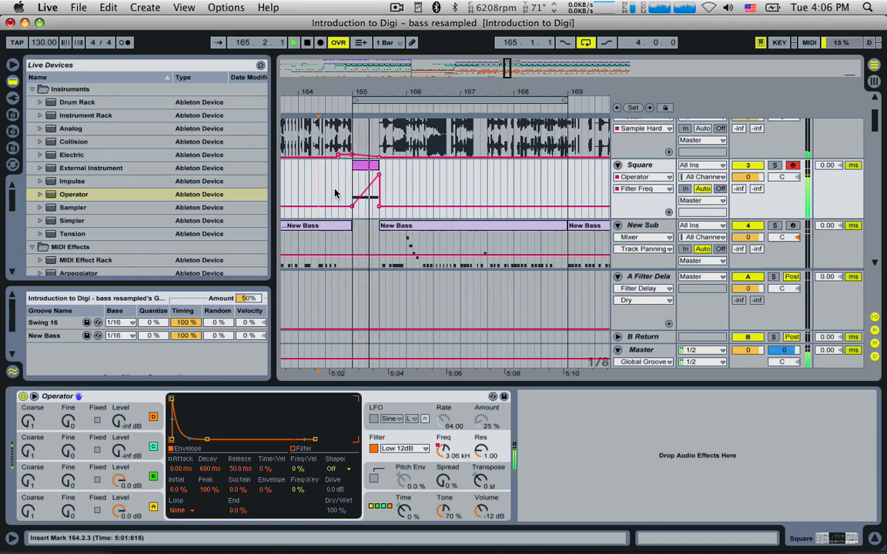
key("space")
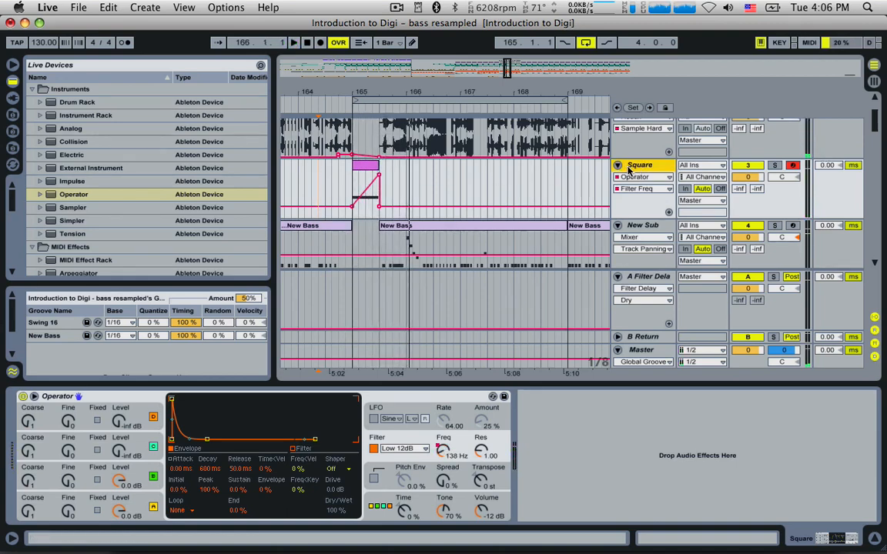
left_click(102, 194)
scroll(103, 194, "down", 6)
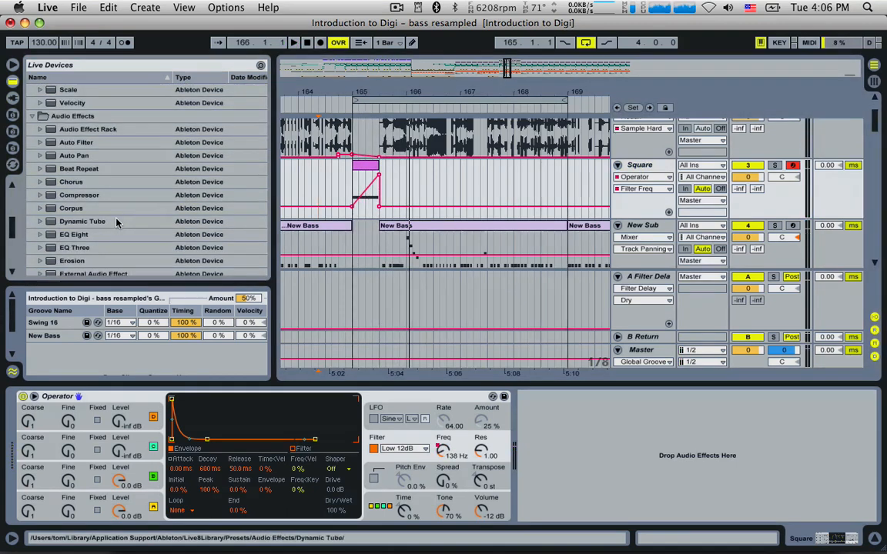
scroll(116, 222, "down", 1)
Set Operator's oscillator C to Square D at 0.0 dB and play the drop in context.
left_click(121, 449)
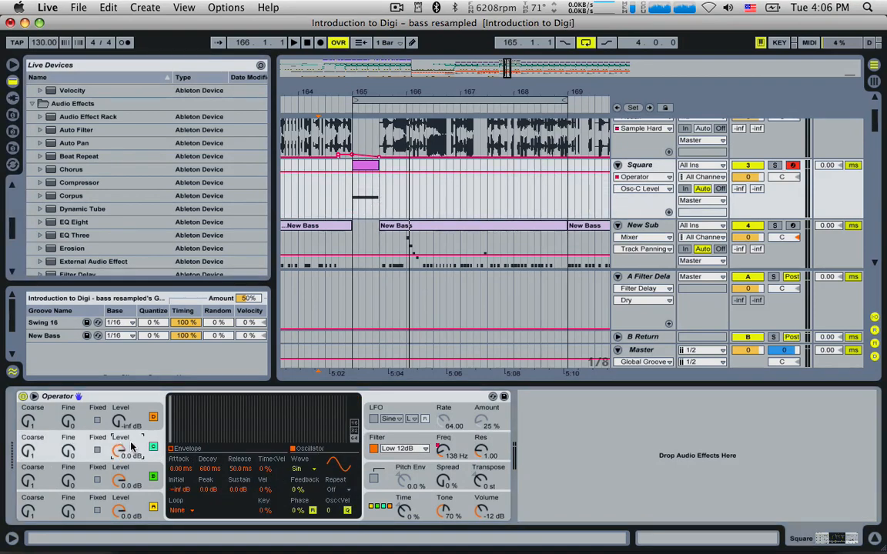
left_click(297, 471)
left_click(306, 417)
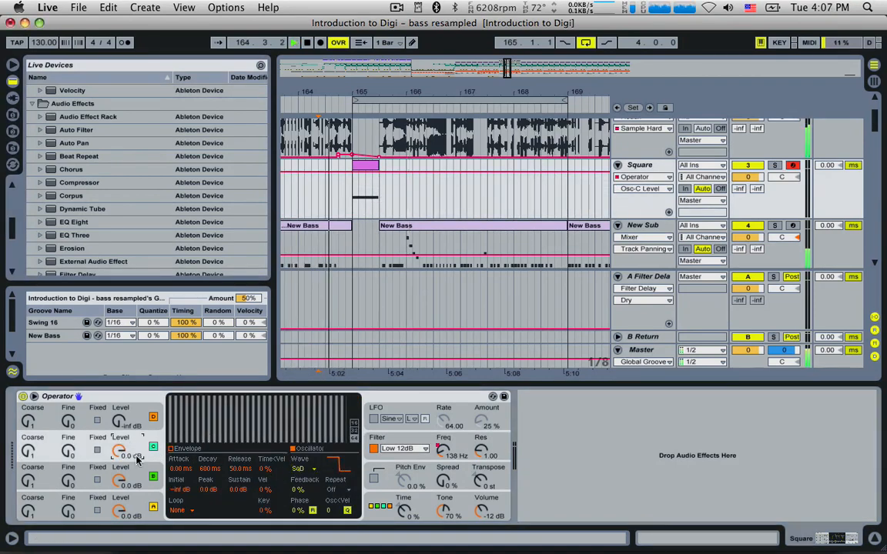
key("space")
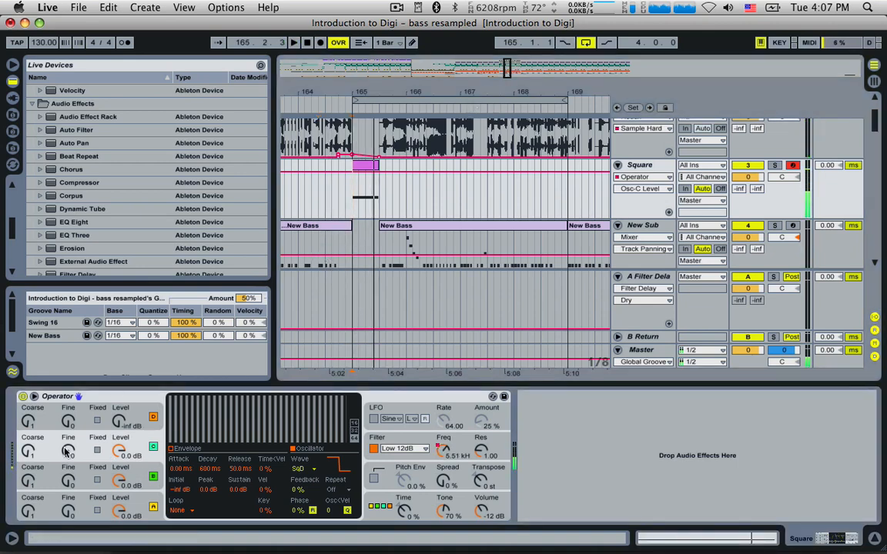
Detune oscillator C with Fine at 8 and raise Operator's Spread to 98 % while auditioning the drop.
left_click(68, 452)
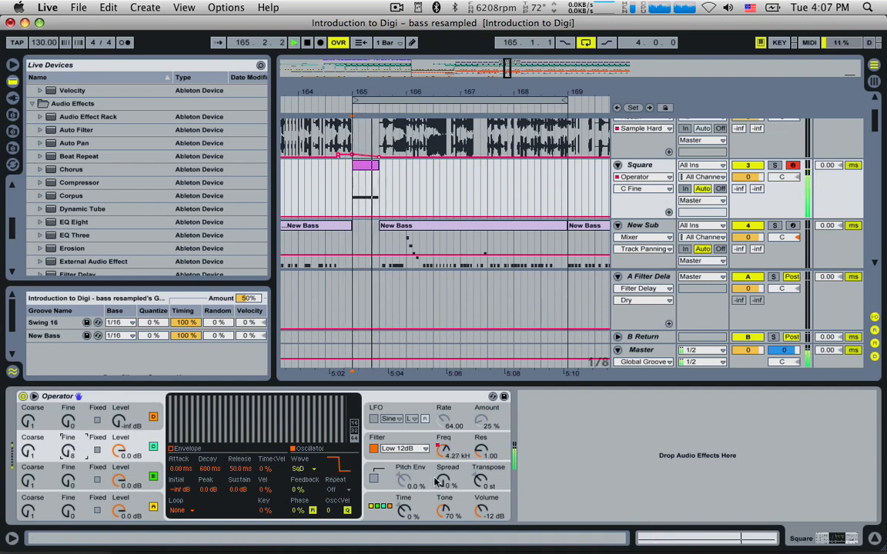
left_click_drag(442, 481, 443, 440)
key("space")
left_click(418, 463)
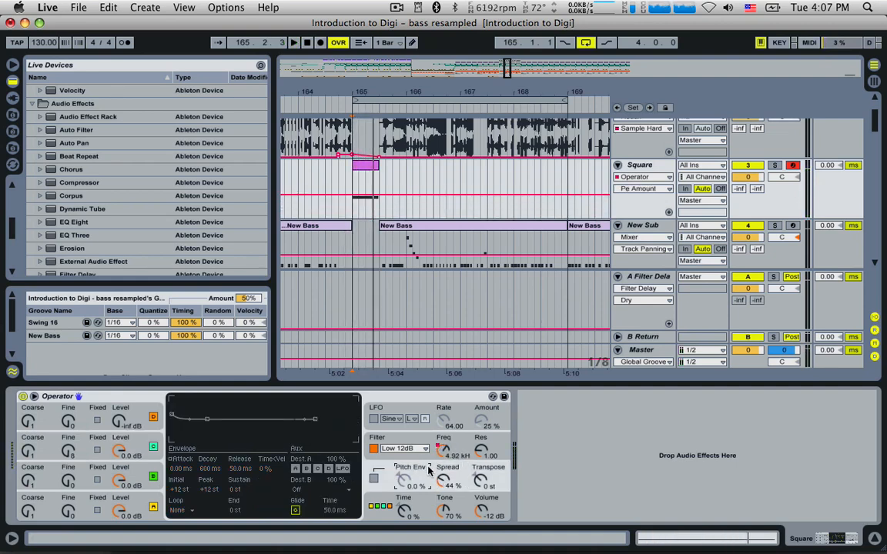
left_click_drag(440, 477, 445, 441)
key("space")
key("space")
key("space")
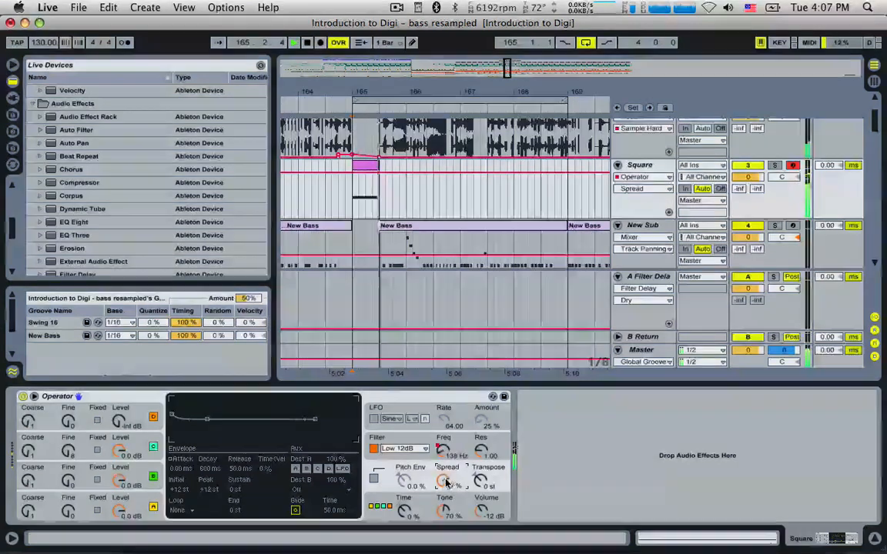
Reshape the Square track's filter frequency envelope with added breakpoints, dipping sharply after 165.1.1 and rising again before 165.3.1.
left_click(385, 189)
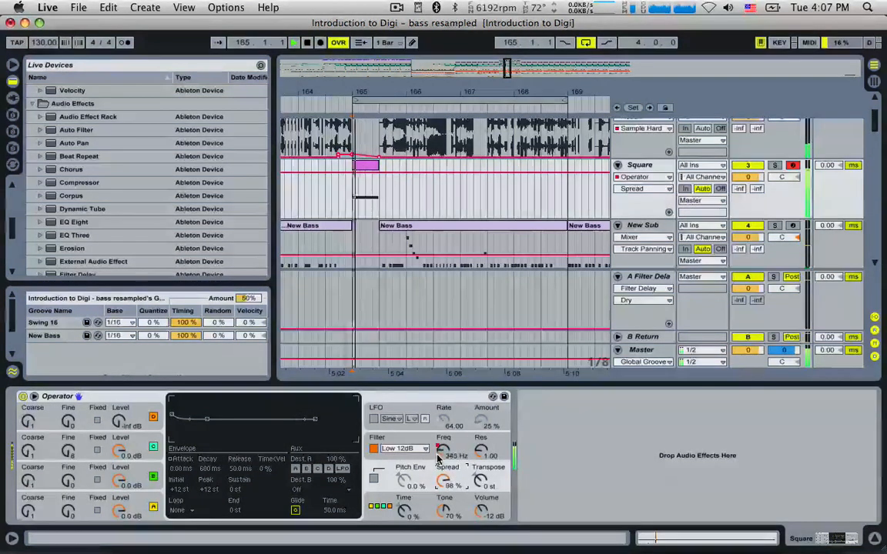
left_click(444, 450)
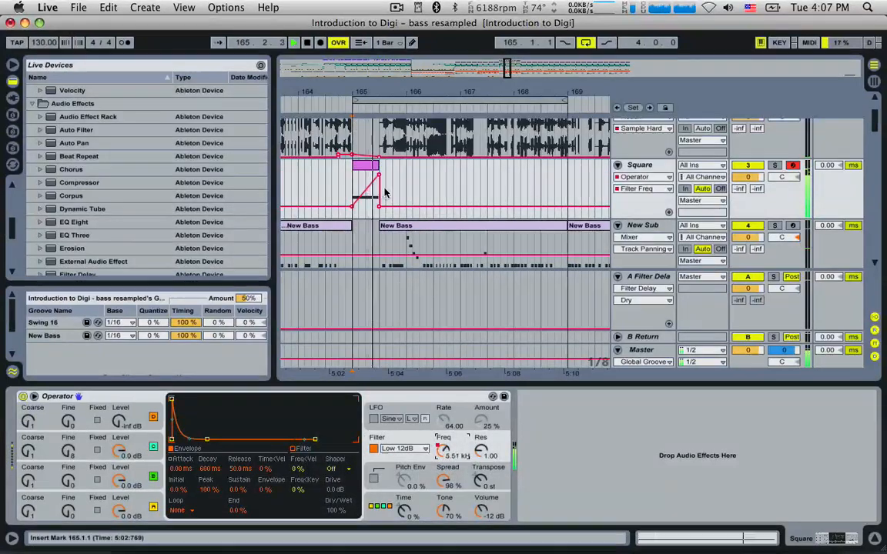
left_click(326, 186)
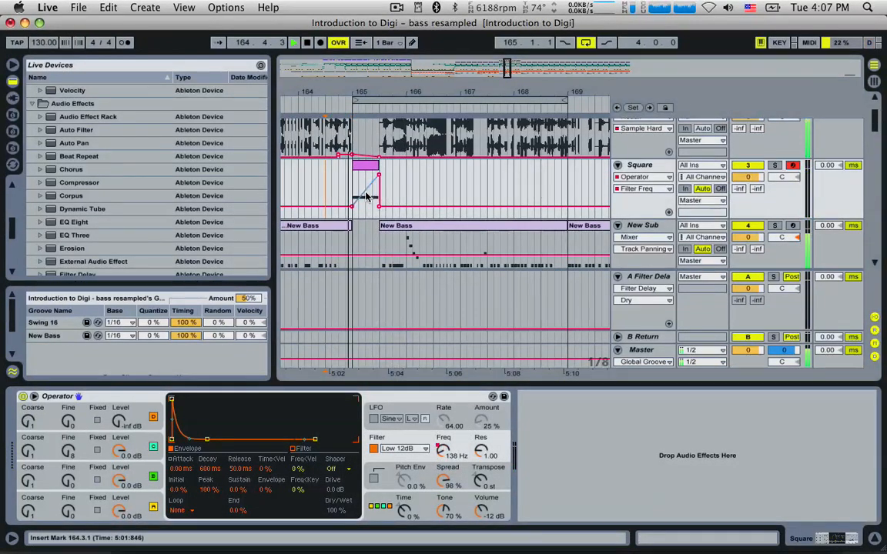
key("space")
left_click(362, 196)
left_click_drag(362, 196, 356, 214)
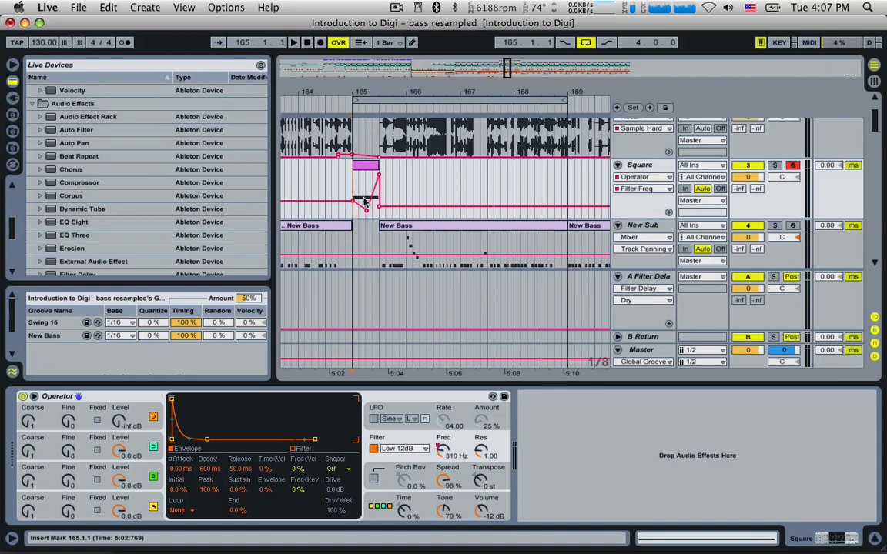
key("space")
mouse_move(366, 210)
left_mouse_down()
mouse_move(354, 180)
mouse_move(362, 212)
left_mouse_up()
key("space")
key("space")
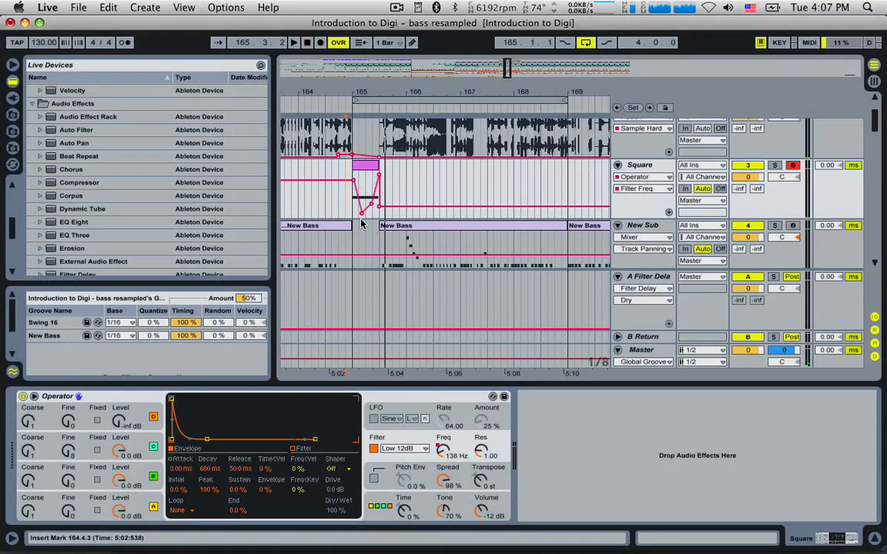
Move the filter envelope's dip closer to bar 165, lower its start point to 1.79 kHz, and play it back.
left_click(330, 197)
key("space")
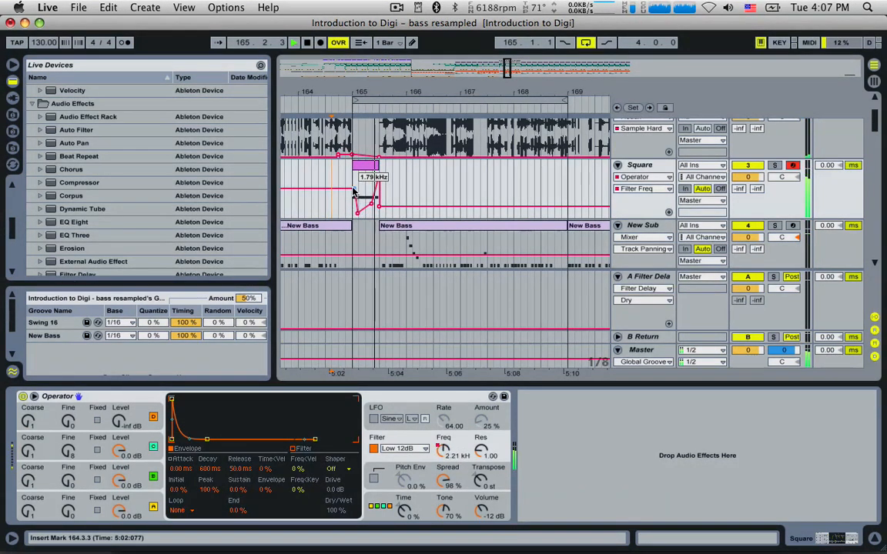
key("space")
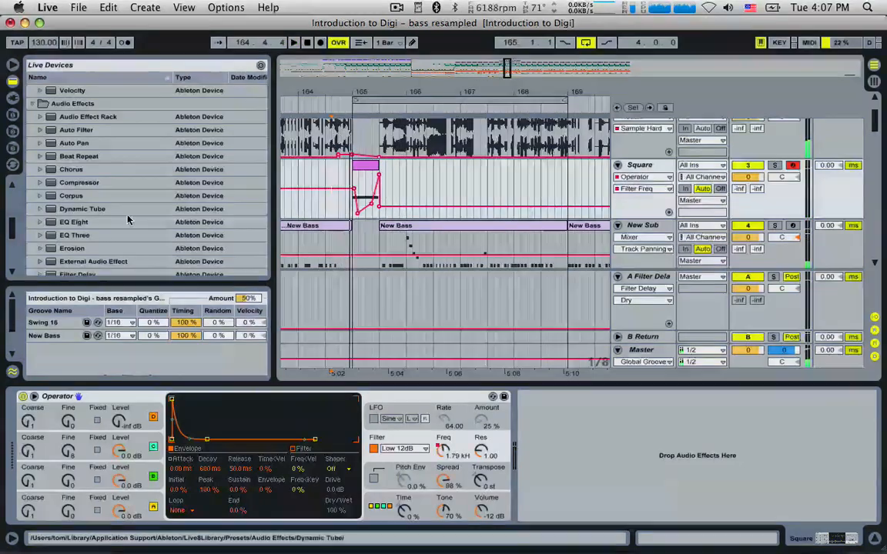
Add a Reverb audio effect after Operator on the Square track.
scroll(108, 223, "down", 10)
left_click(85, 209)
left_click(85, 201)
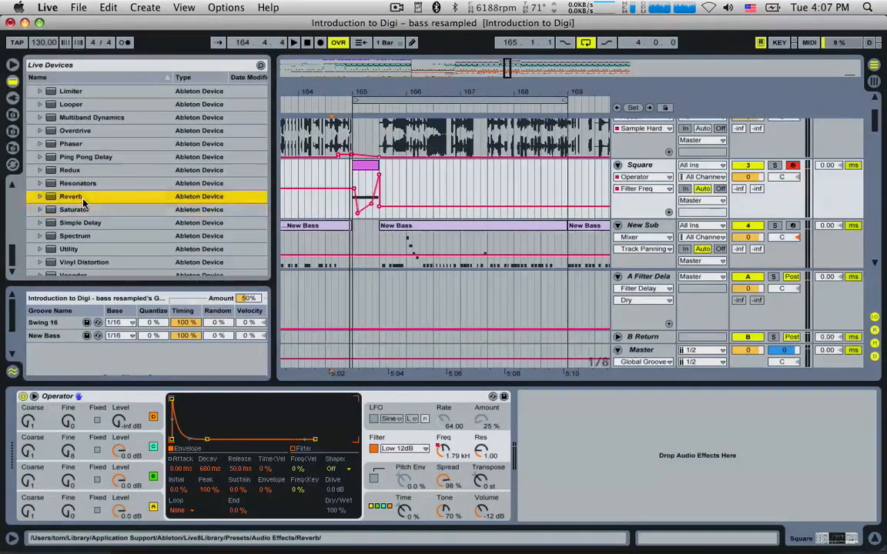
left_click_drag(471, 388, 616, 449)
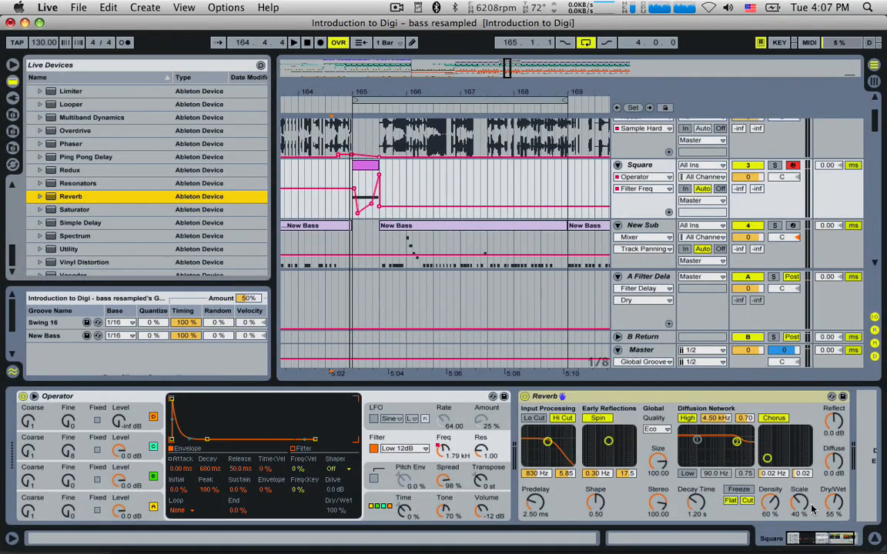
Set the Reverb's Dry/Wet to 40 % and play the drop back repeatedly.
mouse_move(833, 503)
left_mouse_down()
mouse_move(833, 517)
mouse_move(833, 501)
left_mouse_up()
key("space")
key("space")
key("space")
key("space")
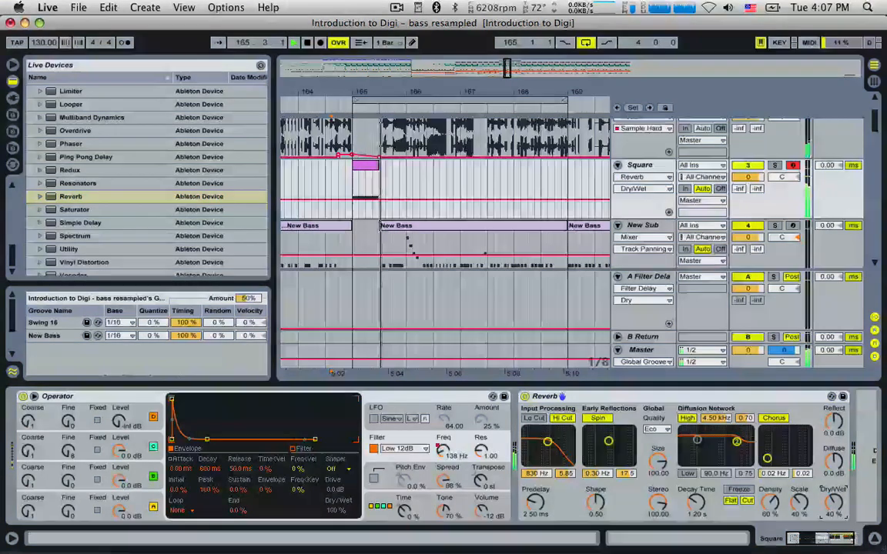
key("space")
key("space")
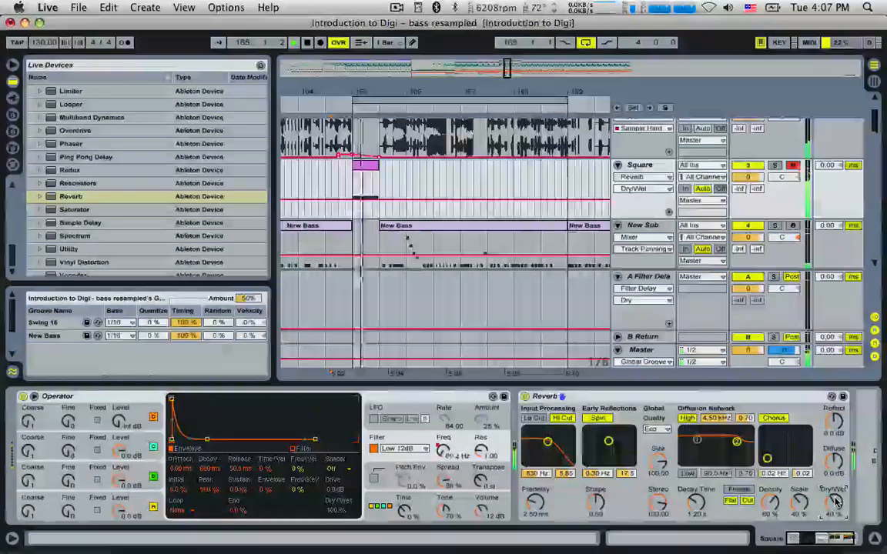
Try oscillator A's Coarse tuning at 0.5 during playback and return it to 1.
left_click(28, 505)
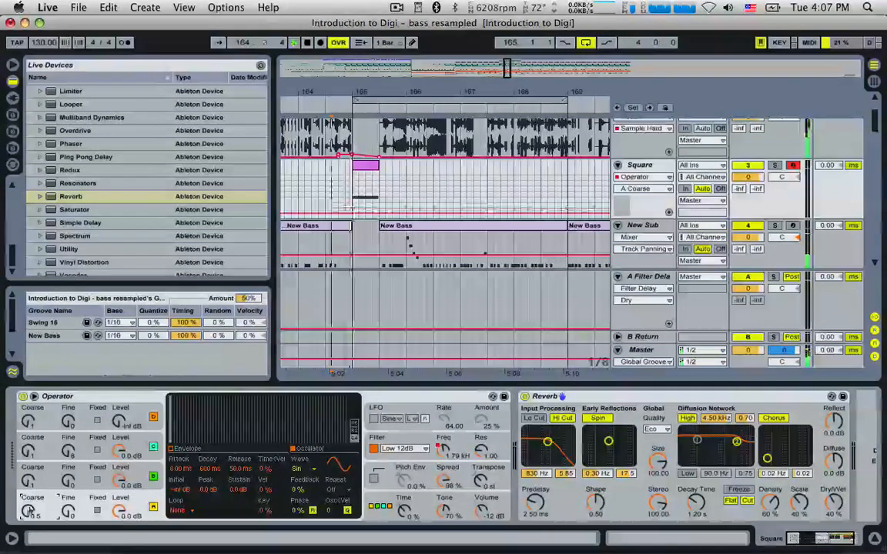
key("space")
key("space")
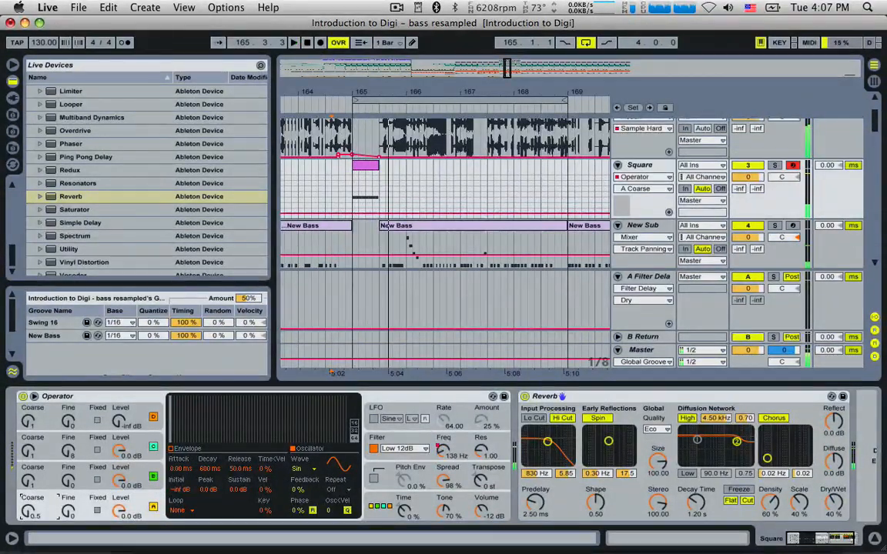
left_click_drag(29, 511, 30, 504)
key("space")
key("space")
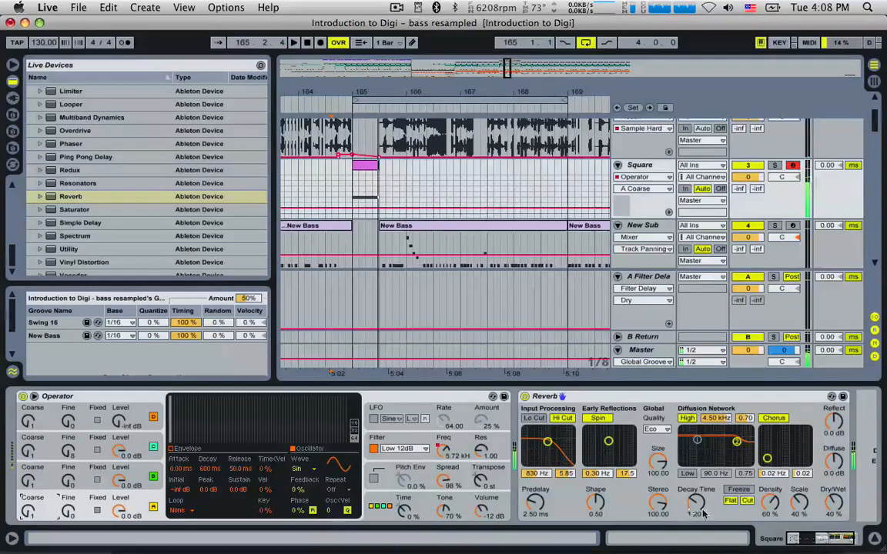
Lower the Reverb's Decay Time to 814 ms and automate it up to 8.22 s from 165.3.1 onward.
key("space")
left_click_drag(696, 502, 701, 508)
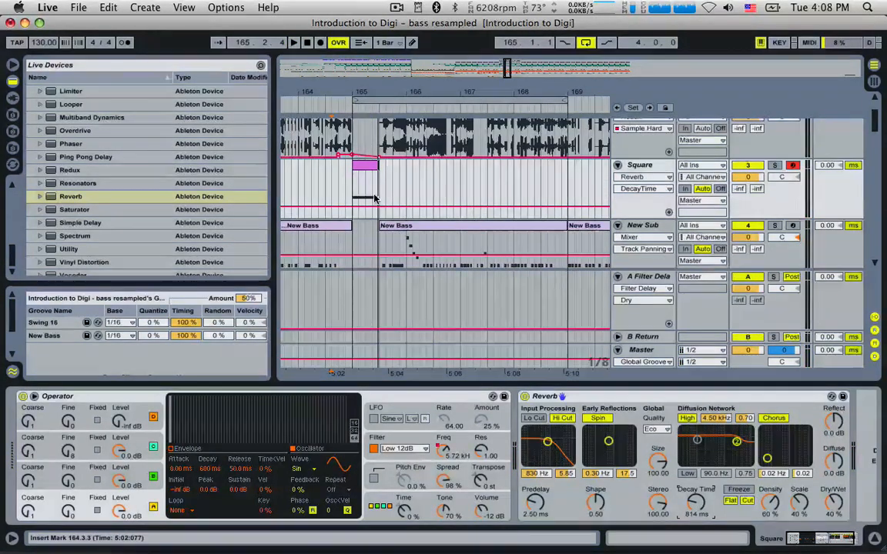
left_click_drag(375, 198, 401, 205)
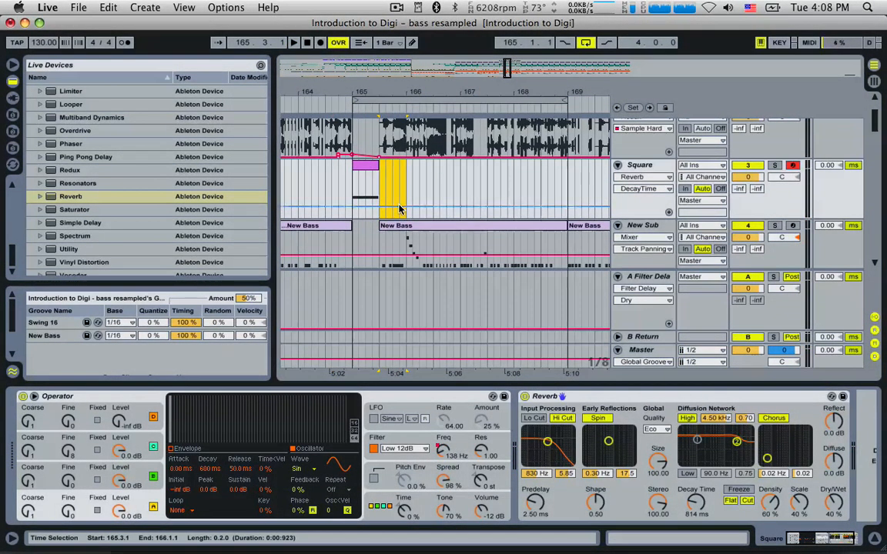
left_click(408, 212)
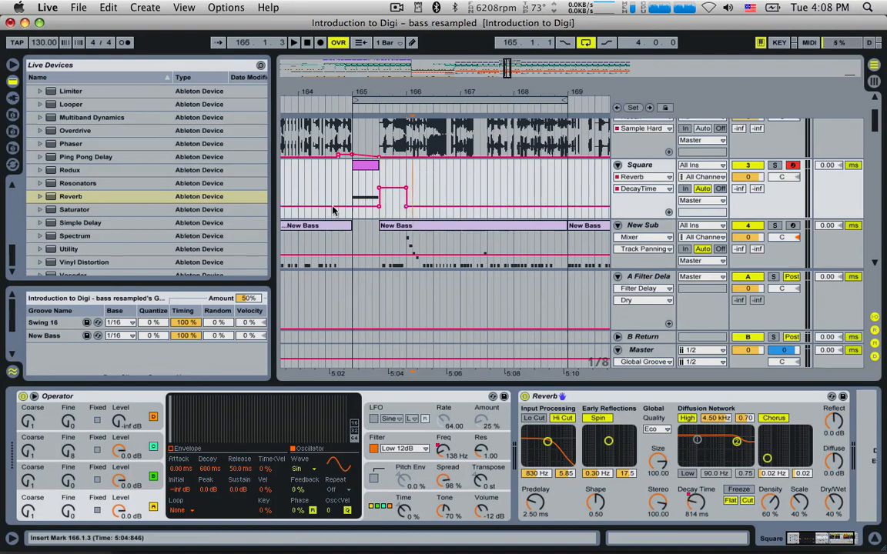
left_click(406, 208)
Shift the low Decay Time breakpoint slightly ahead of 165.3.1 and play the drop back repeatedly.
key("space")
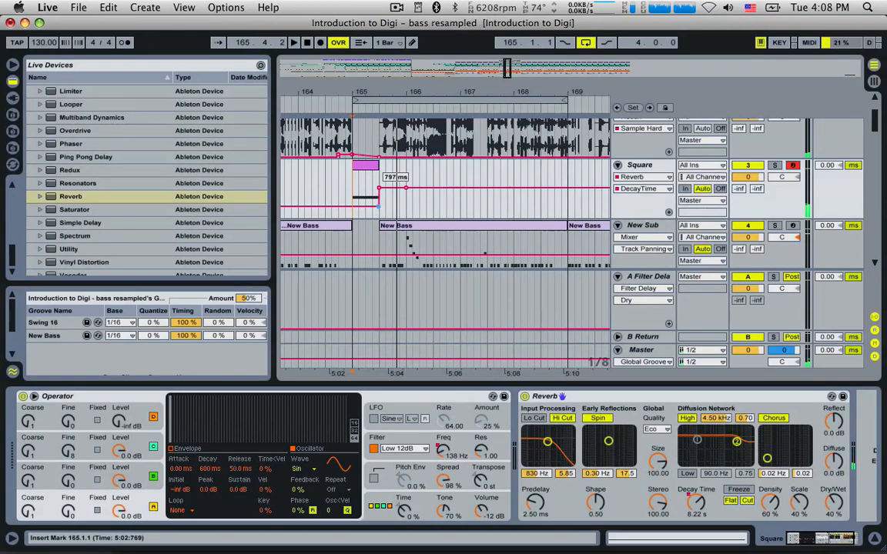
key("space")
key("space")
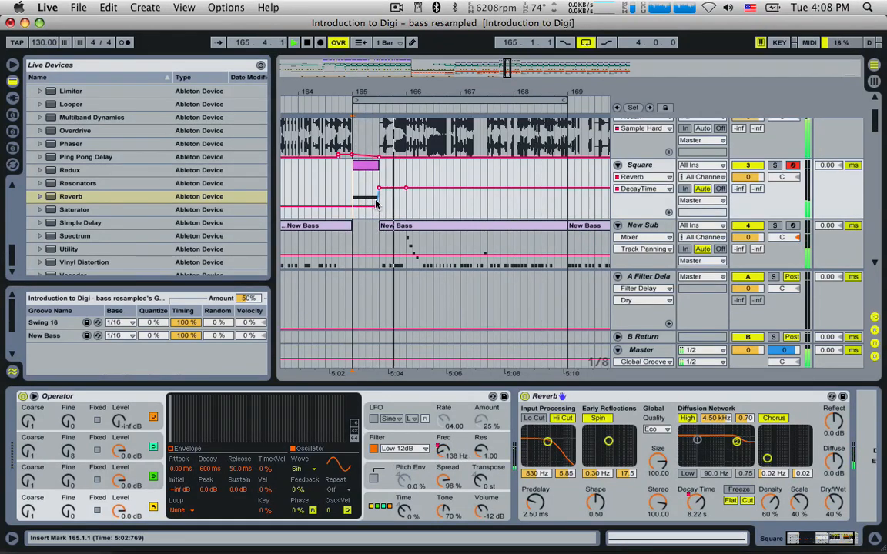
key("space")
key("space")
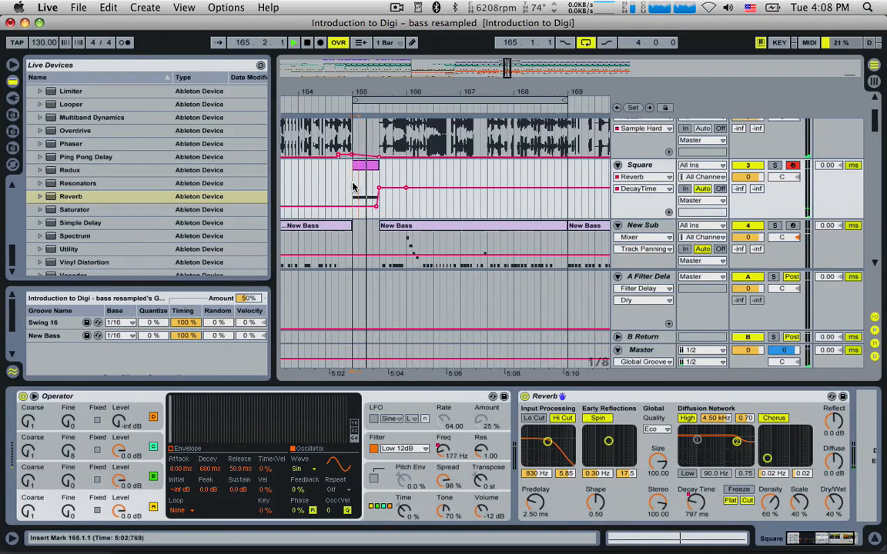
key("space")
key("space")
key("space")
Set the Coarse tuning of Operator's oscillators B and C to 0.5 and play the drop from 164.4.1.
left_click(25, 480)
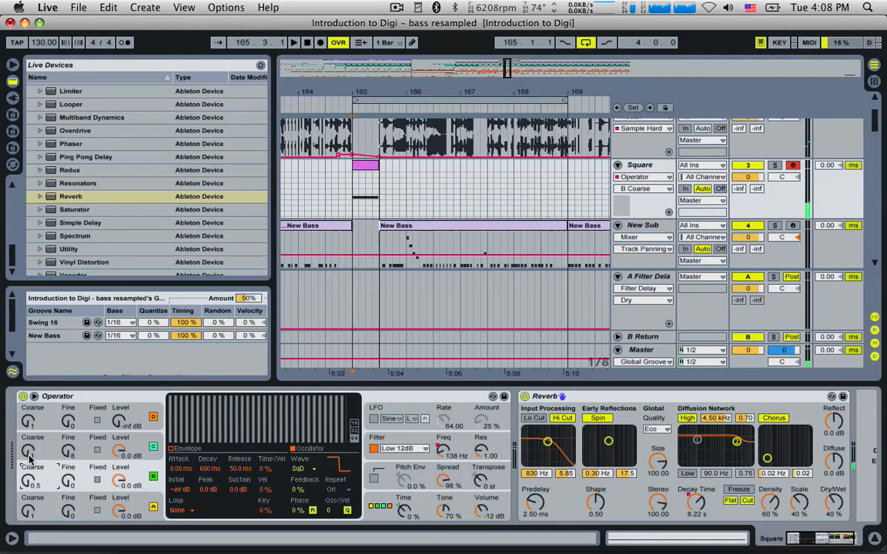
key("space")
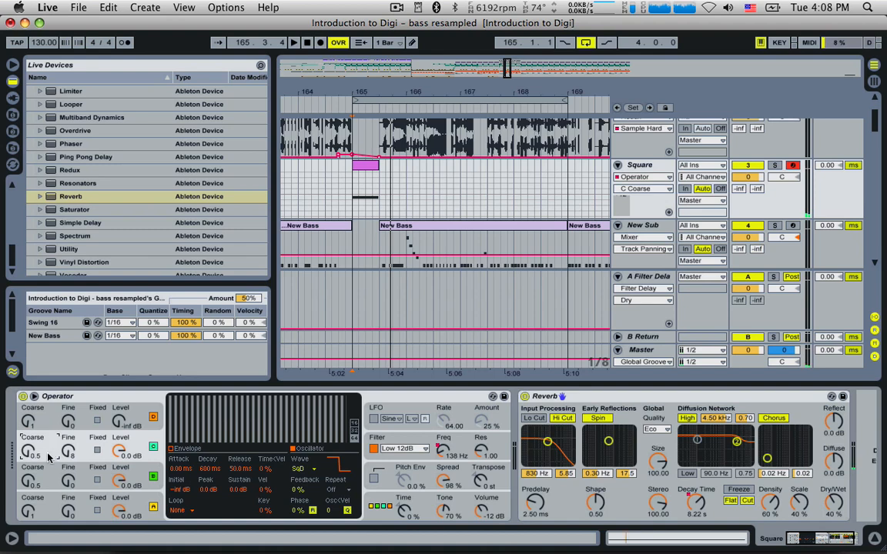
left_click(49, 473)
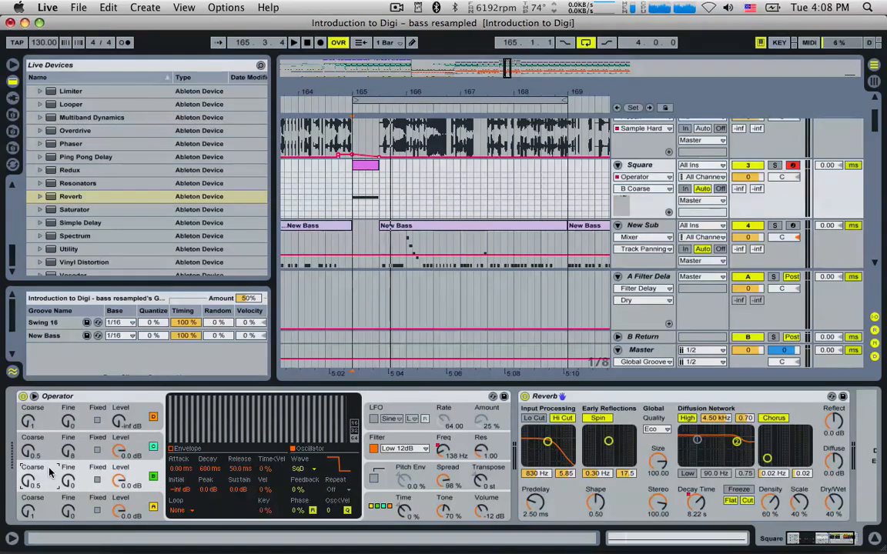
key("space")
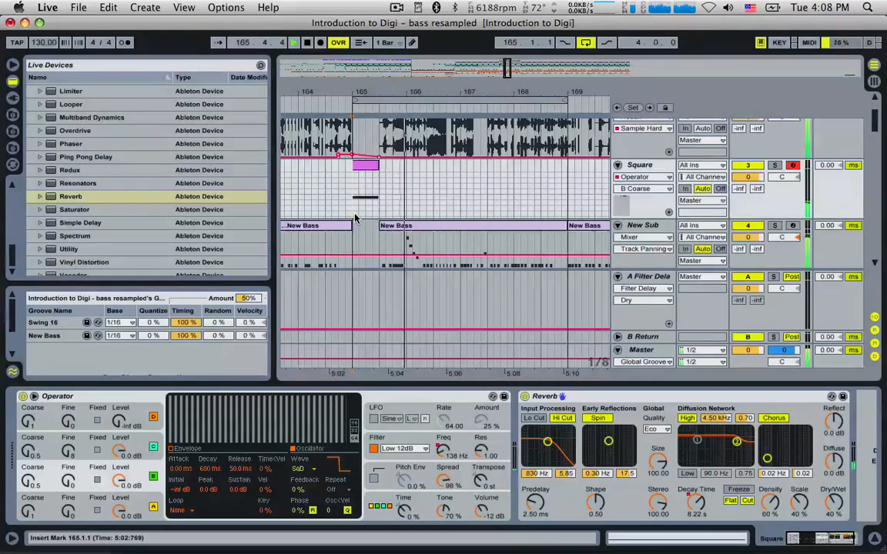
key("space")
left_click(337, 209)
key("space")
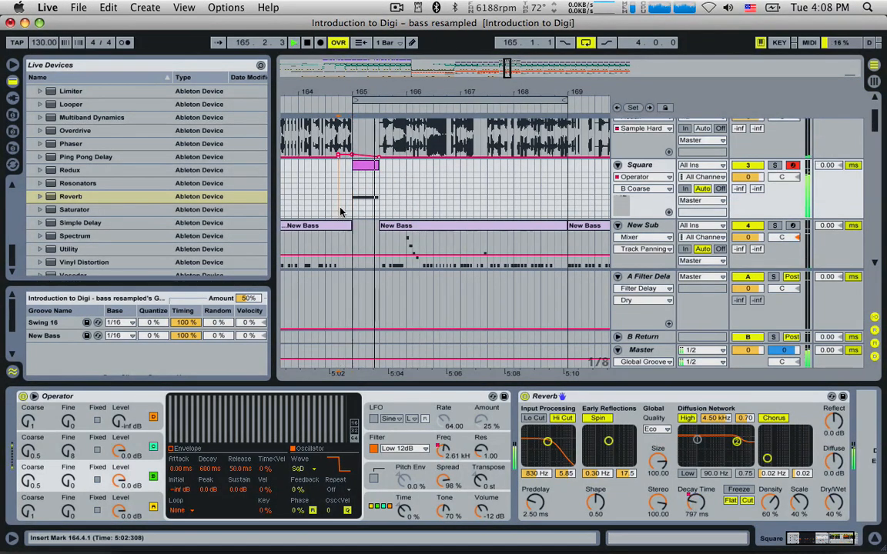
Try shortening the Square clip's long G1 note to end before 1.2.3 and adding short G1 notes at 1.2.3 and 1.2.4.
double_click(365, 180)
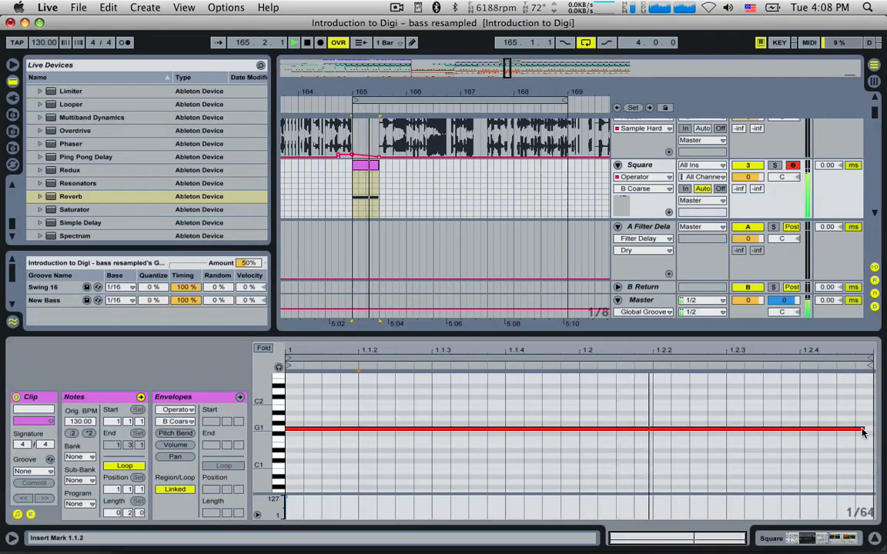
left_click_drag(863, 430, 763, 424)
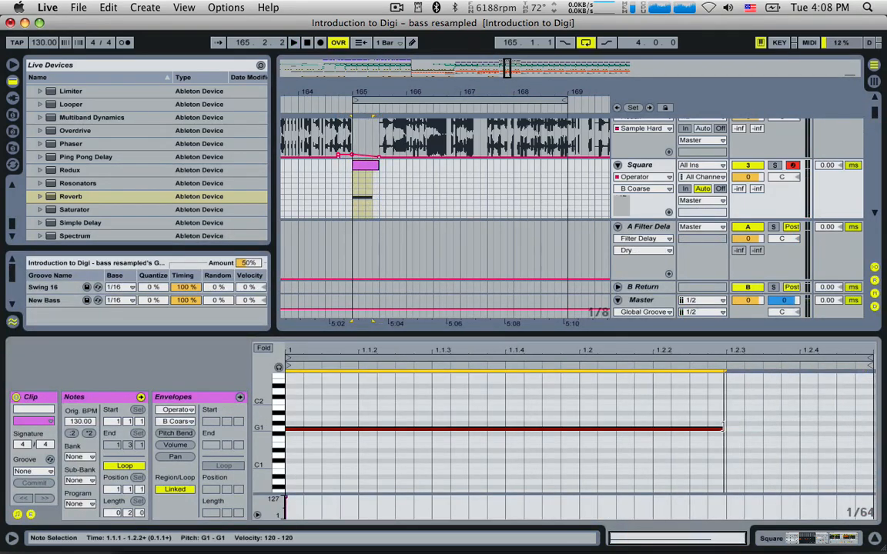
left_click(736, 432)
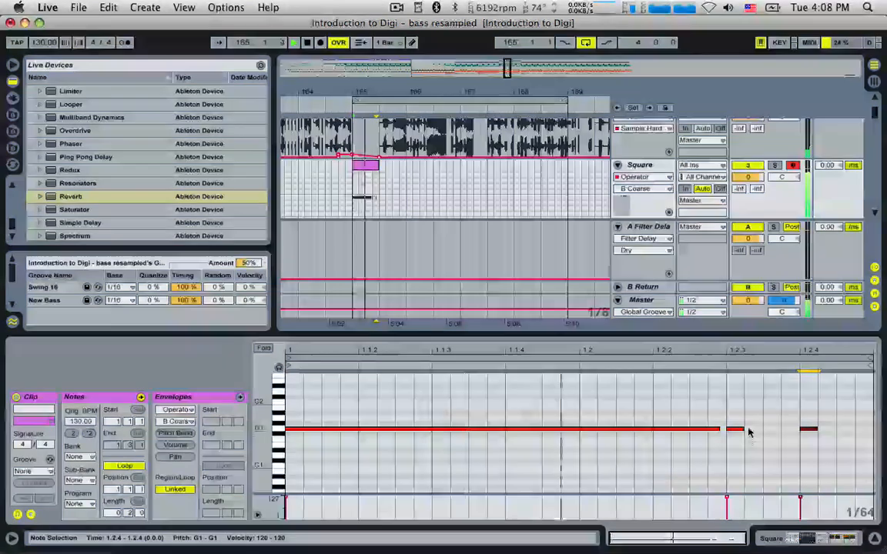
left_click_drag(743, 430, 787, 431)
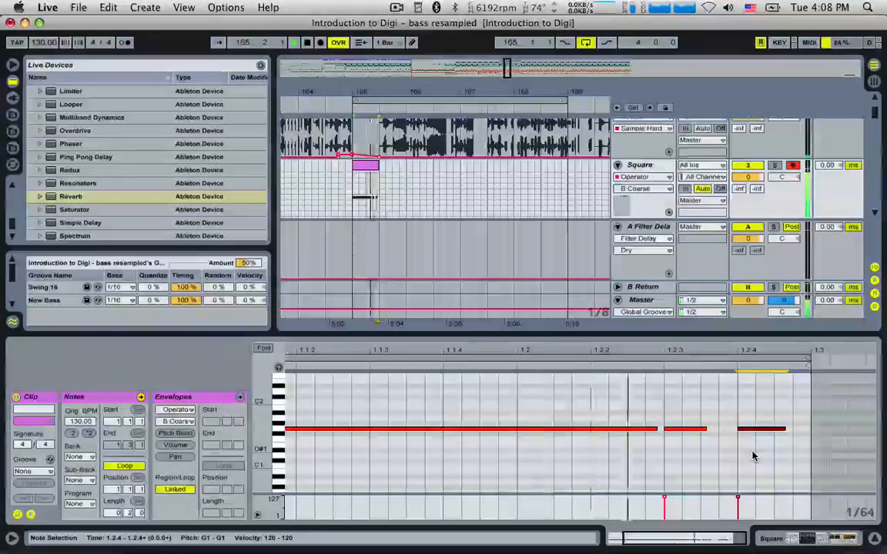
left_click_drag(650, 532, 653, 519)
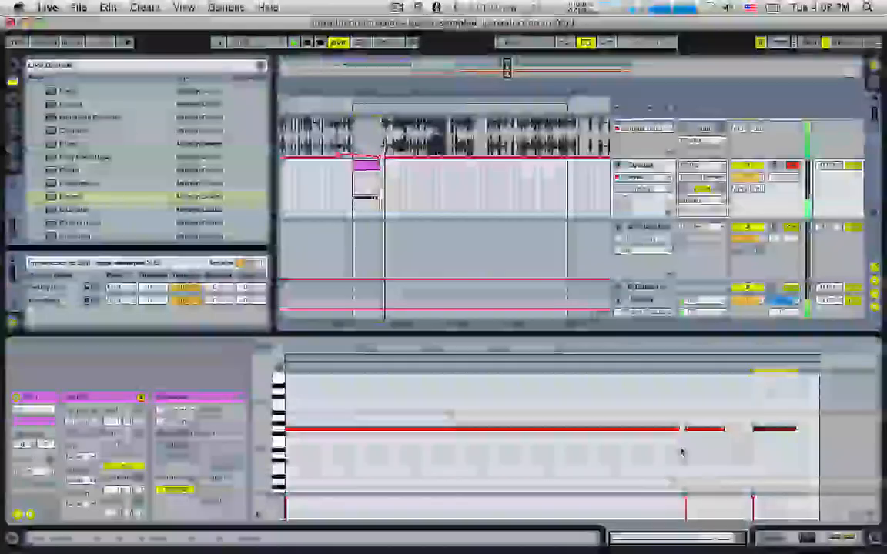
Remove the two short G1 notes, extend the long note back to just before 1.3, and play it.
key("space")
left_click_drag(677, 432, 802, 428)
key("space")
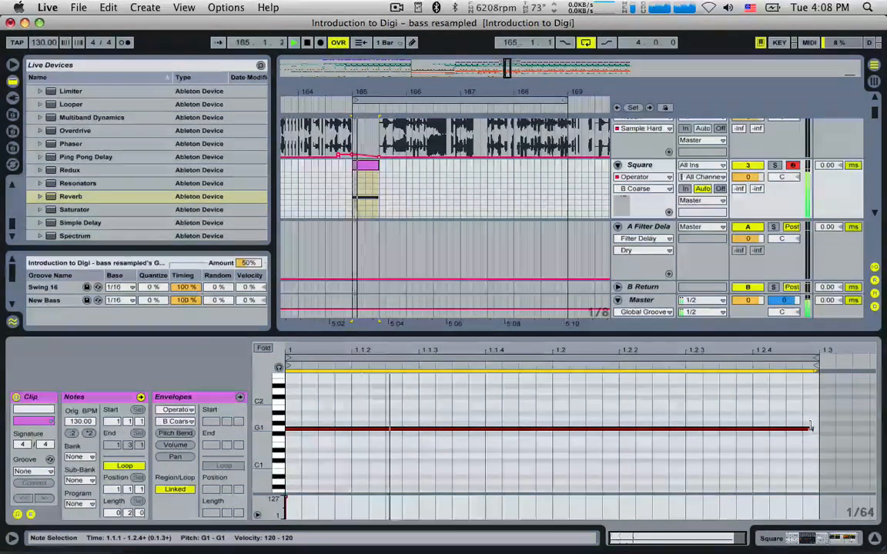
key("space")
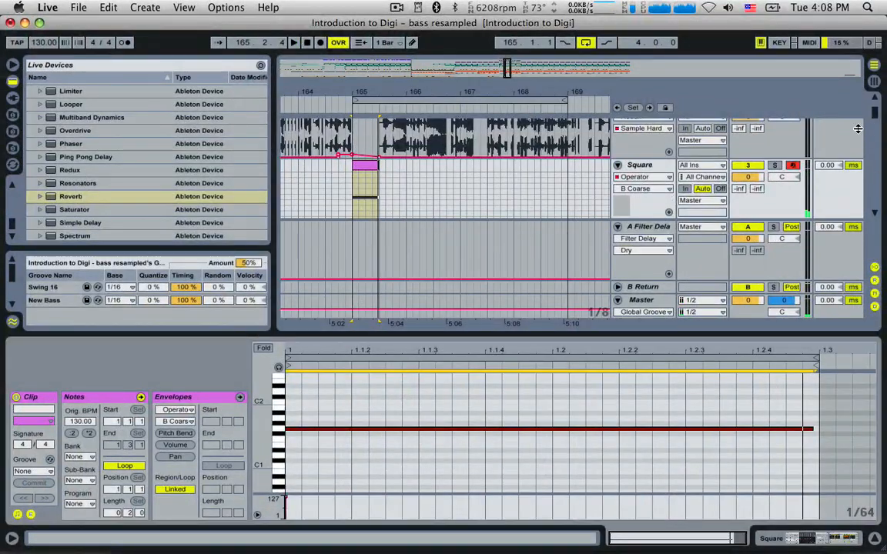
Extend the start of the Kick clip after the break back to 165.2.3 and split it at 165.3.1.
left_click(322, 179)
scroll(366, 200, "down", 3)
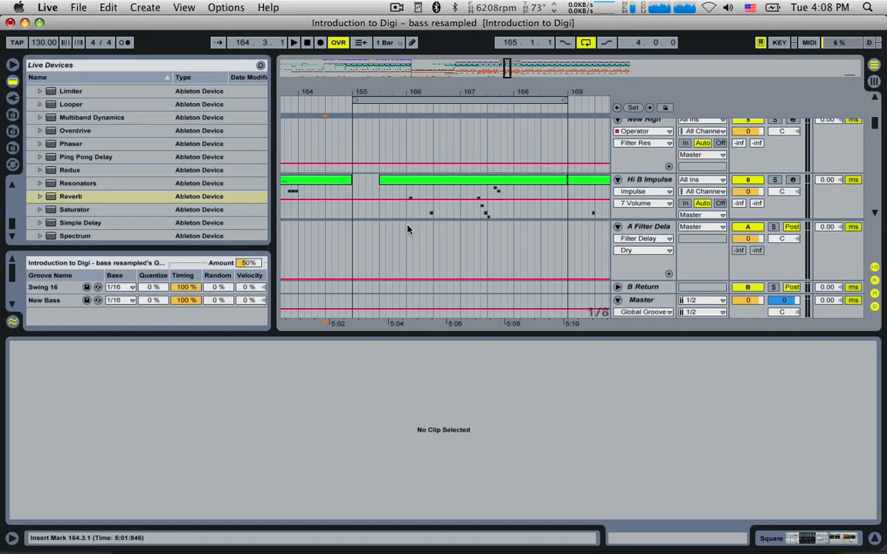
scroll(394, 225, "up", 3)
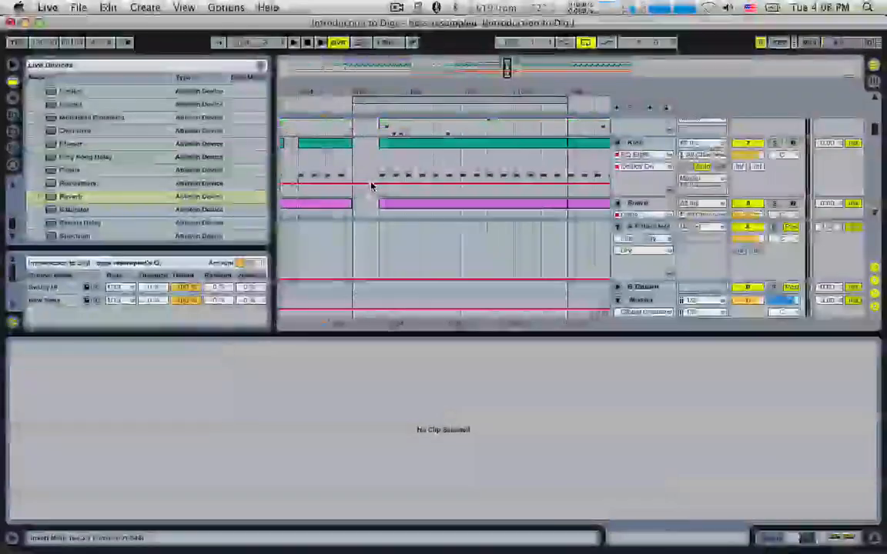
left_click_drag(510, 68, 505, 99)
mouse_move(424, 143)
left_mouse_down()
mouse_move(382, 144)
mouse_move(408, 145)
left_mouse_up()
left_click(420, 158)
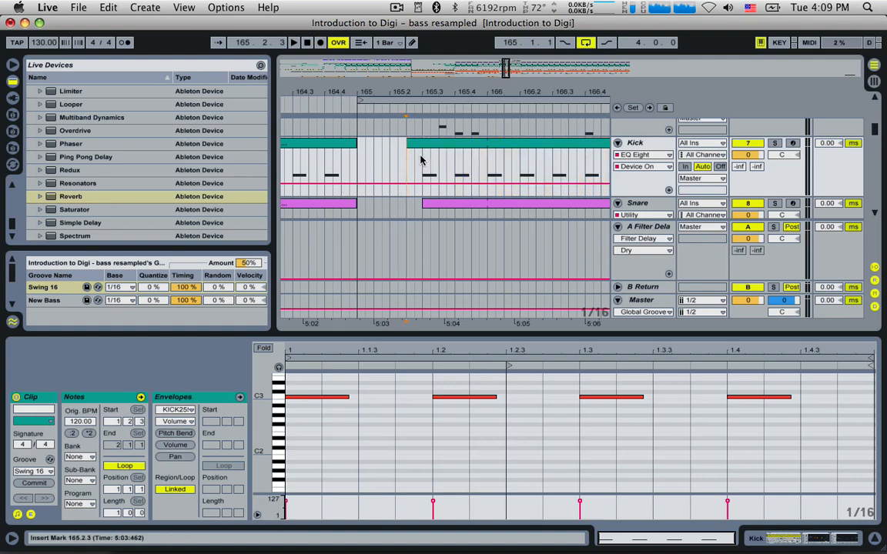
key("super+e")
Add two consecutive sixteenth C3 notes from 1.2.3 to 1.3 in the short Kick clip and play them.
double_click(415, 144)
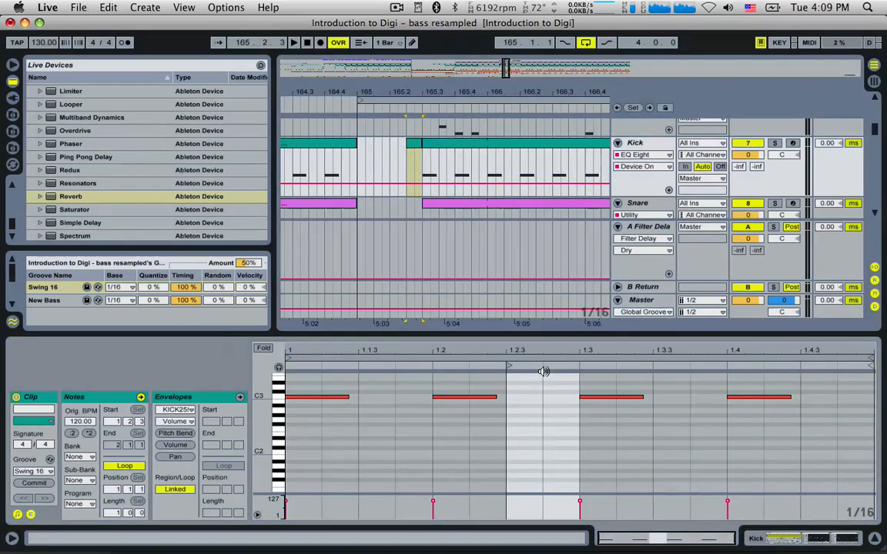
double_click(519, 399)
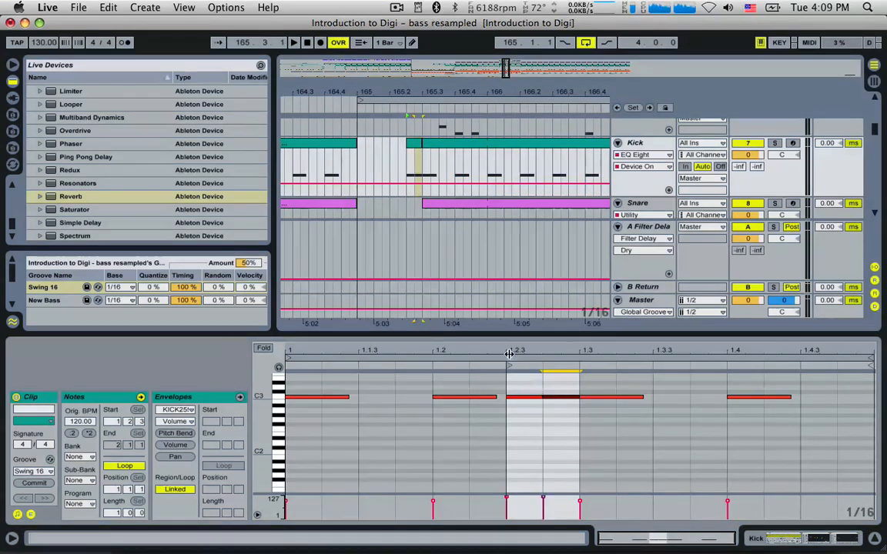
left_click(509, 354)
key("space")
Shorten both new C3 kick notes to well under a sixteenth and play the break back.
left_click(537, 398, "shift")
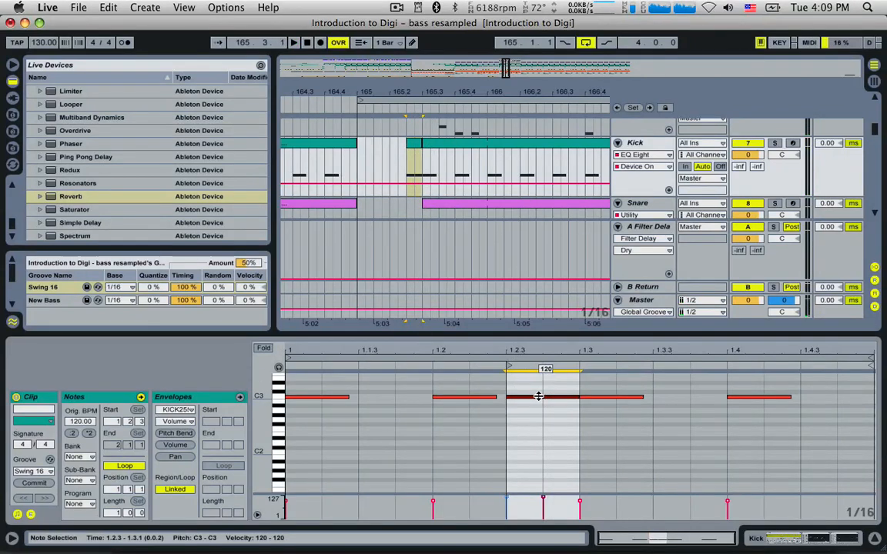
key("space")
left_click_drag(524, 397, 517, 398)
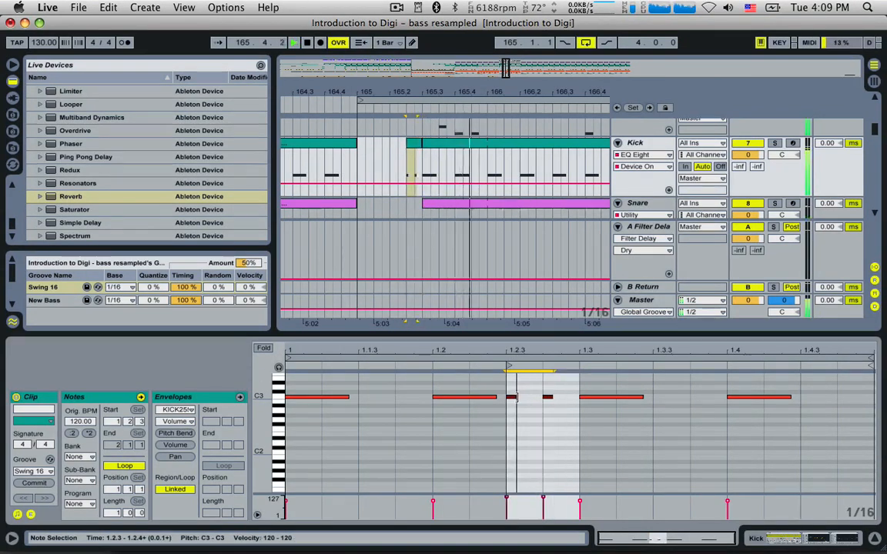
scroll(525, 416, "up", 3)
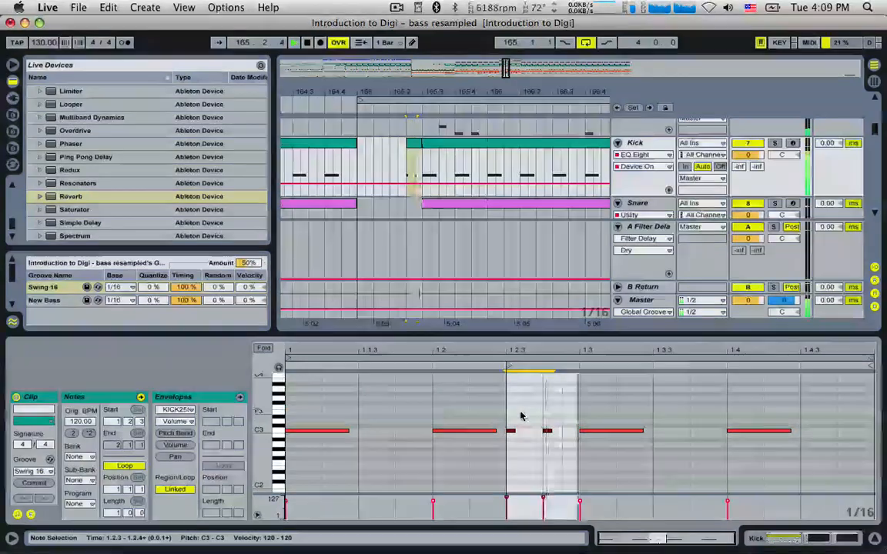
Set the kick clip's grid to Narrowest, copy the two short C3 notes at 1.2.3 and 1.2.4 a 1/32 note later, and play.
left_click_drag(454, 351, 379, 411)
left_click_drag(621, 538, 617, 523)
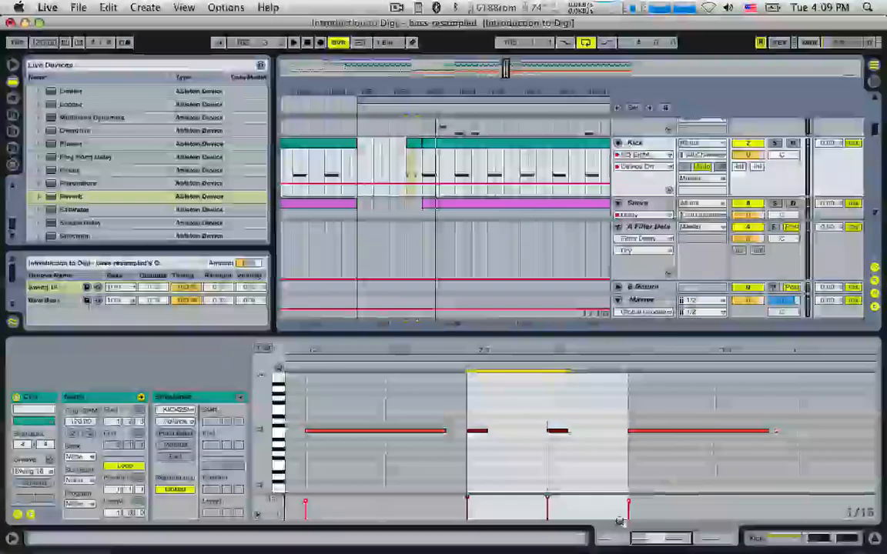
right_click(510, 398)
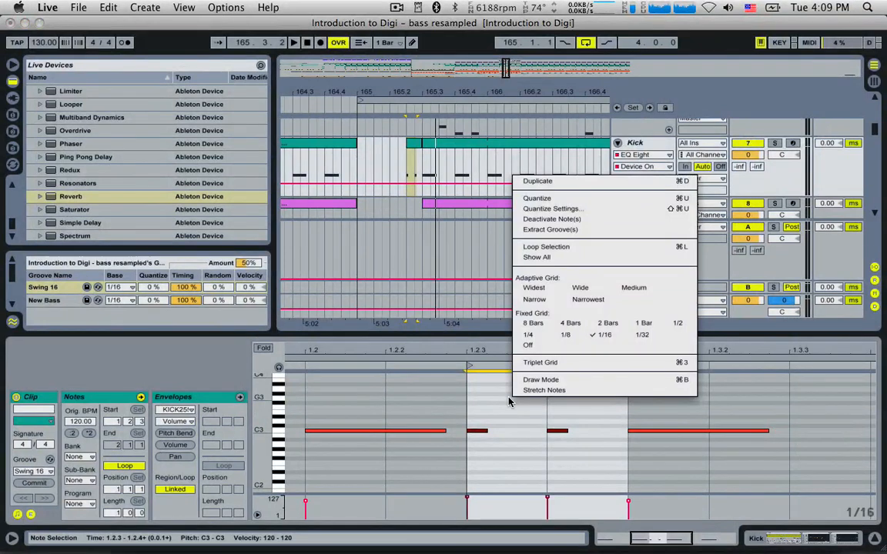
left_click(588, 300)
left_click_drag(484, 433, 526, 436)
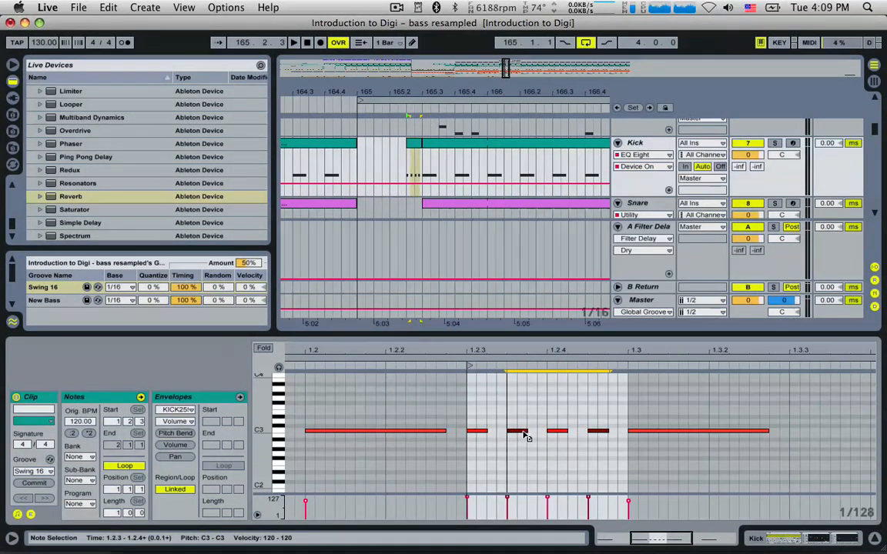
key("space")
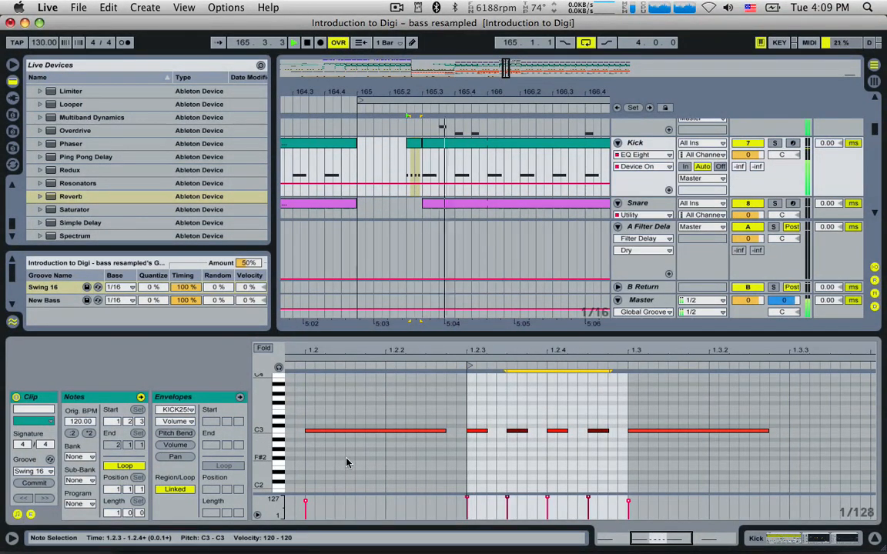
left_click_drag(406, 143, 415, 147)
right_click(414, 147)
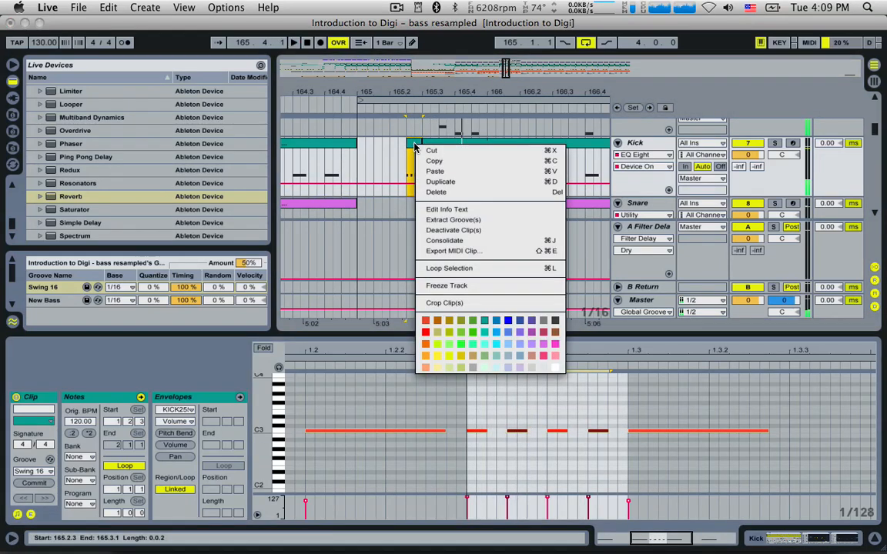
left_click(414, 147)
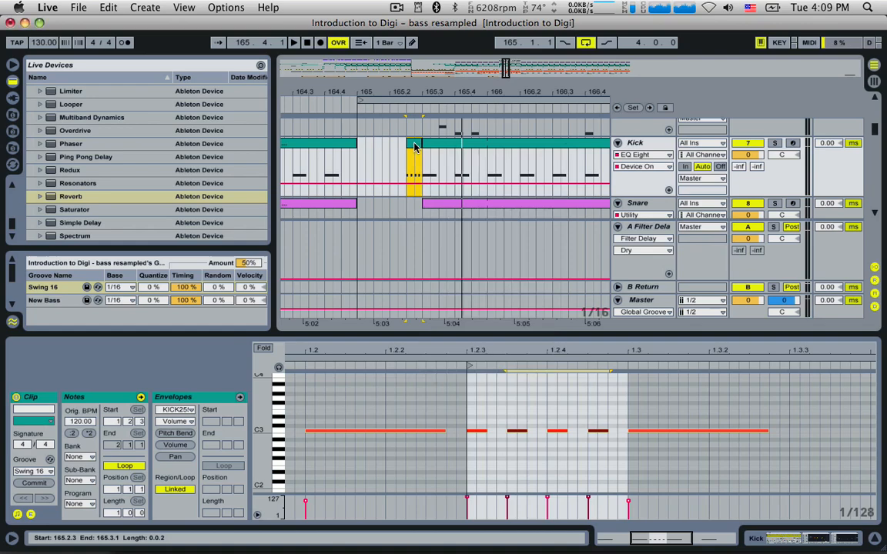
right_click(414, 147)
left_click(414, 147)
left_click(508, 417)
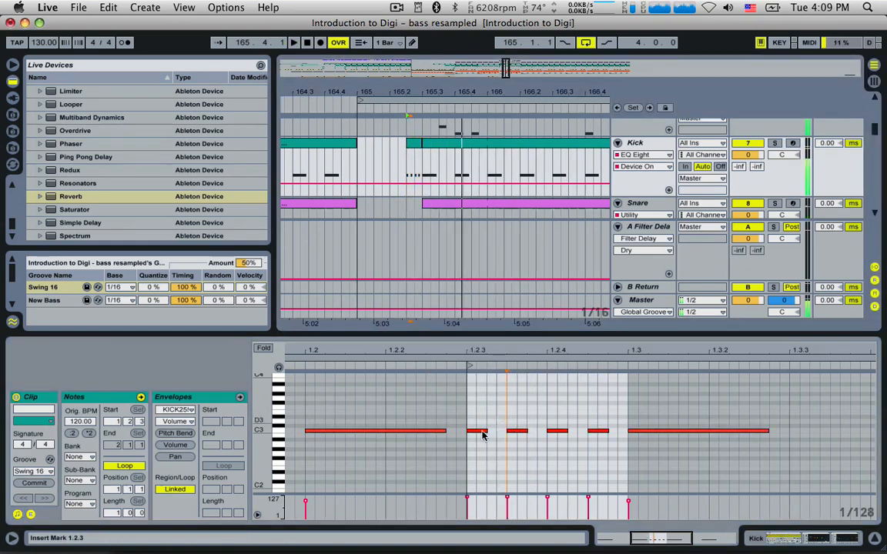
Raise the first three short kick notes in descending pitch, with the second on E4 and the third on A#3.
left_click_drag(475, 427, 512, 464)
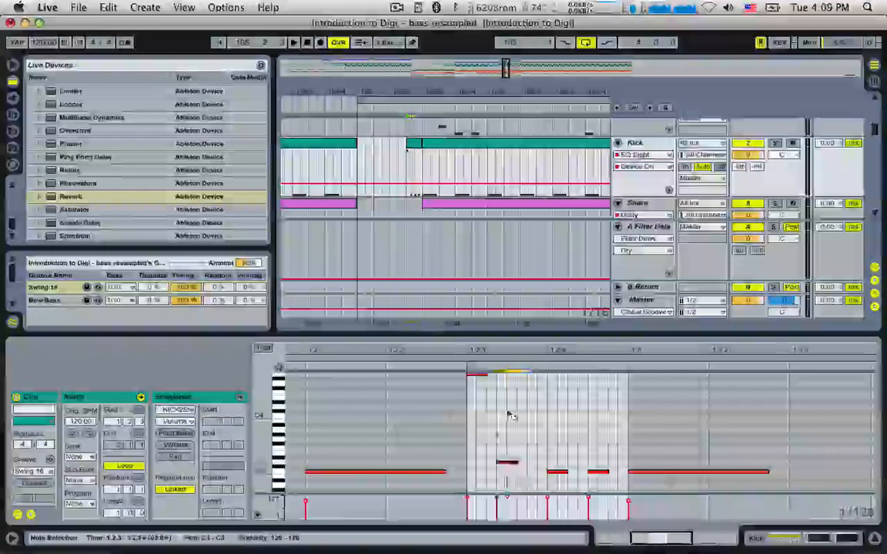
left_click_drag(512, 416, 509, 401)
left_click(561, 404)
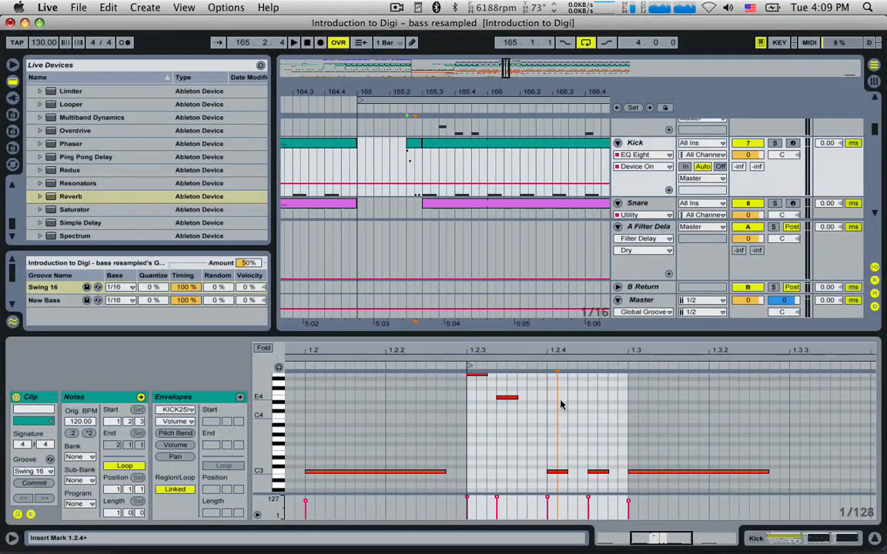
left_click_drag(512, 401, 517, 407)
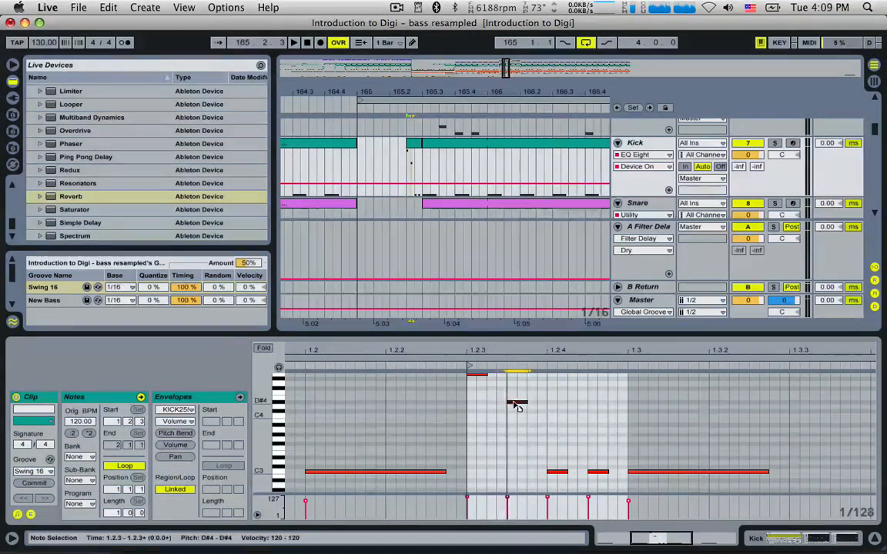
key("space")
left_click_drag(557, 475, 561, 431)
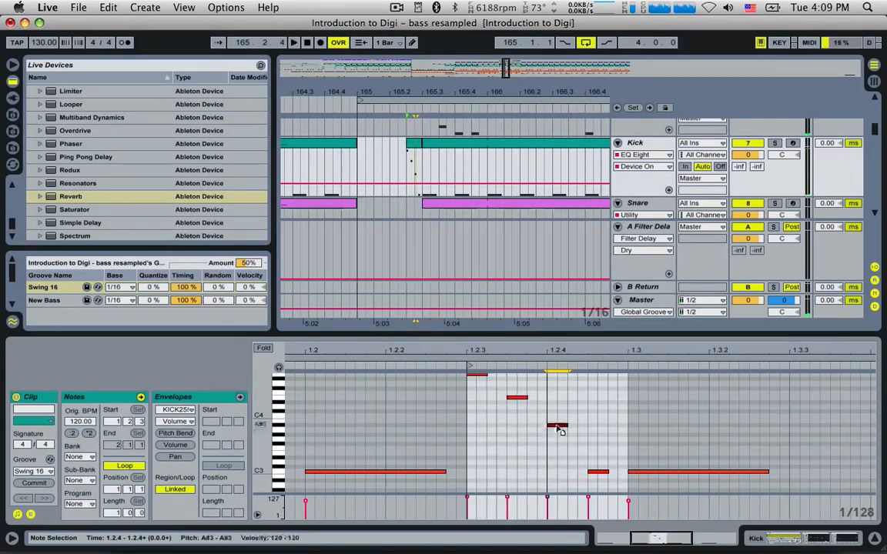
key("space")
Raise the first short kick note at 1.2.3 to A5 and play the fill from 164.3.4.
scroll(500, 397, "up", 3)
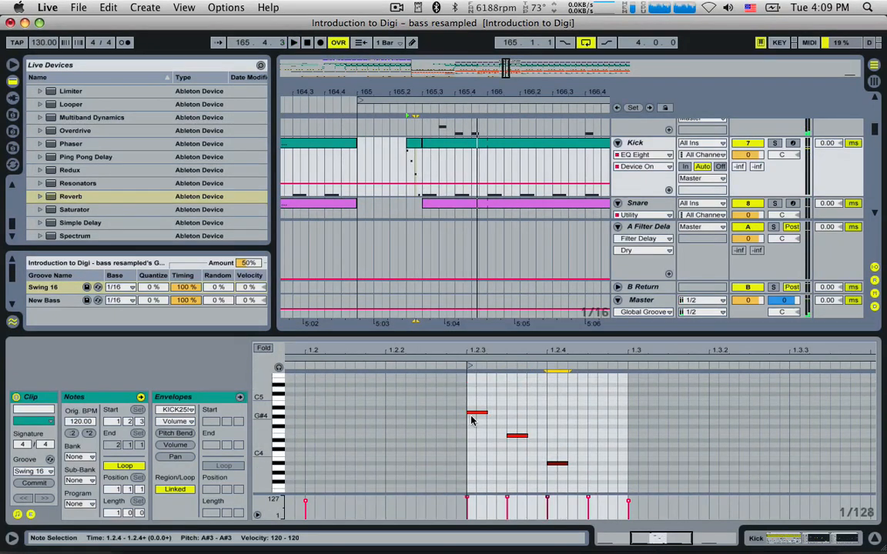
mouse_move(471, 414)
left_mouse_down()
mouse_move(469, 368)
mouse_move(475, 395)
left_mouse_up()
key("space")
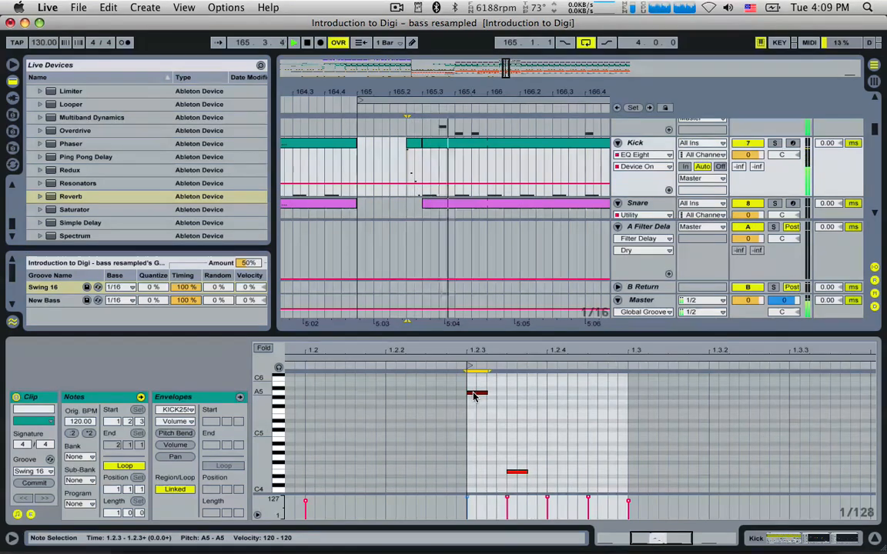
left_click(327, 188)
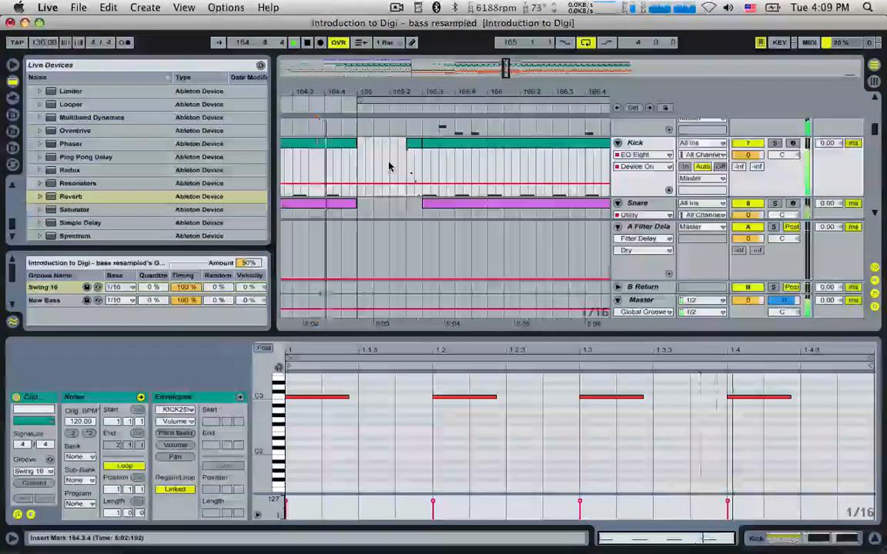
Look through the lower tracks around bar 165 during playback, down to the Drop Noise tracks.
scroll(392, 173, "down", 2)
scroll(394, 173, "down", 5)
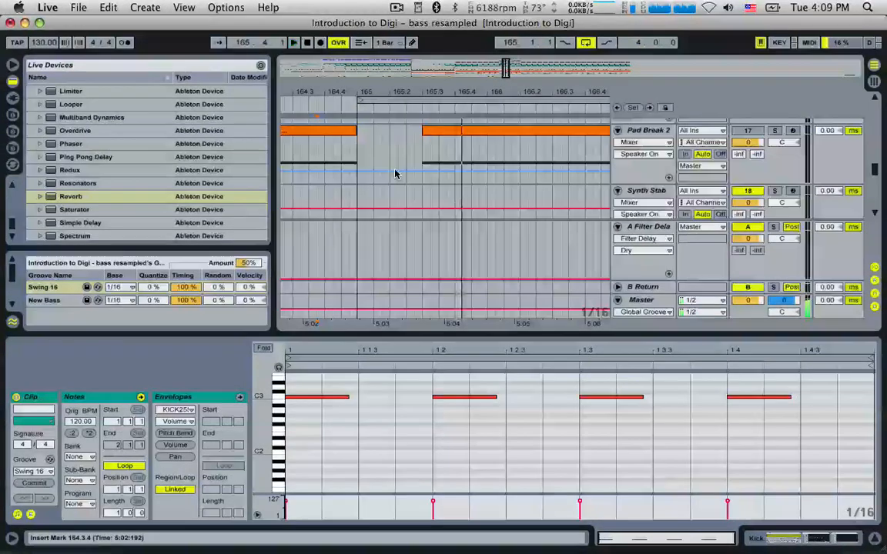
scroll(426, 187, "up", 3)
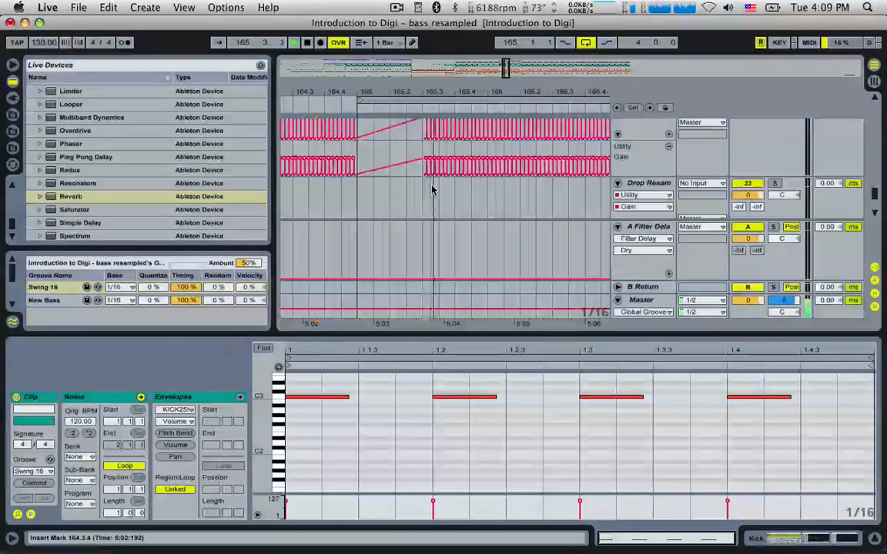
scroll(435, 188, "down", 3)
key("space")
left_click_drag(508, 74, 508, 37)
scroll(468, 194, "up", 5)
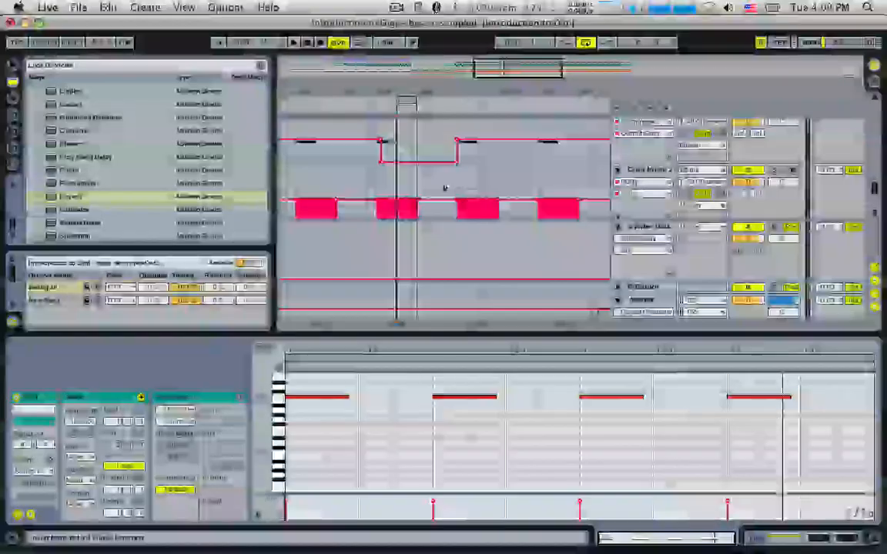
key("space")
Copy the first bar of the Drop Noise clip at bar 161 to 165.3.1 and play from 165.1.1.
left_click(388, 131)
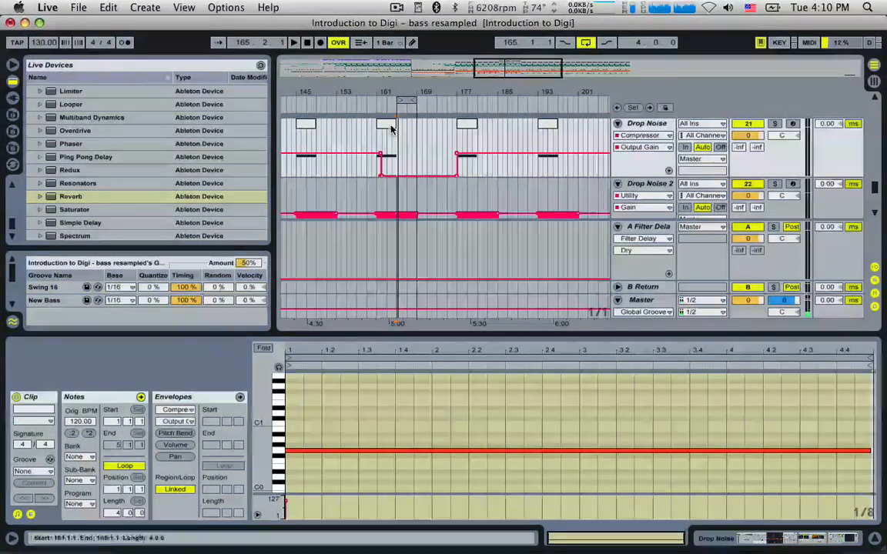
left_click_drag(500, 67, 485, 79)
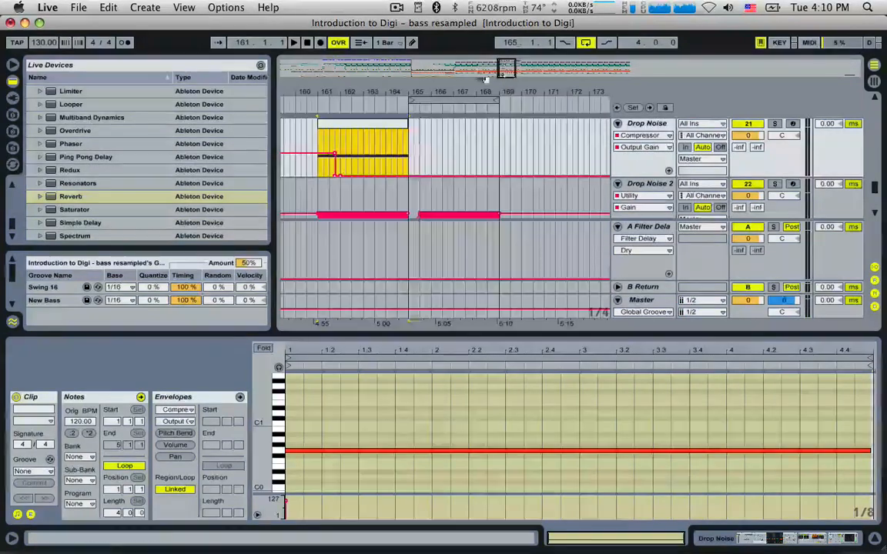
left_click(339, 140)
left_click(338, 144)
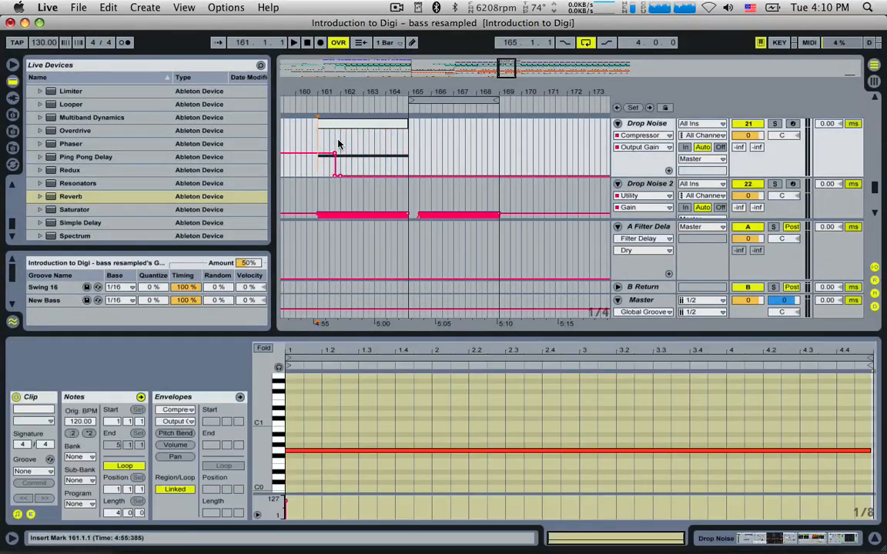
left_click_drag(406, 128, 434, 194)
left_click(417, 190)
key("space")
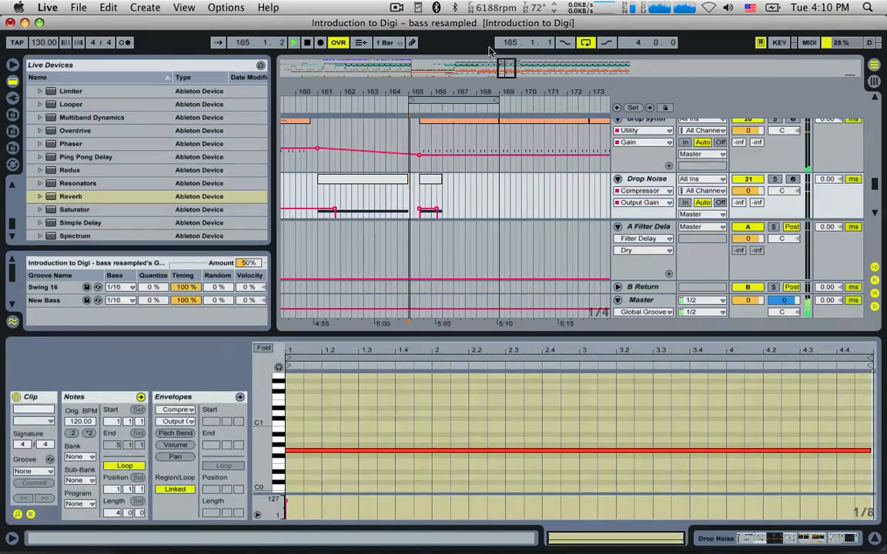
Display Drop Noise's Compressor Threshold automation and raise it from 165.3.1 onward, with a breakpoint of about -5.87 dB near 166.1.1.
left_click_drag(505, 66, 508, 69)
key("space")
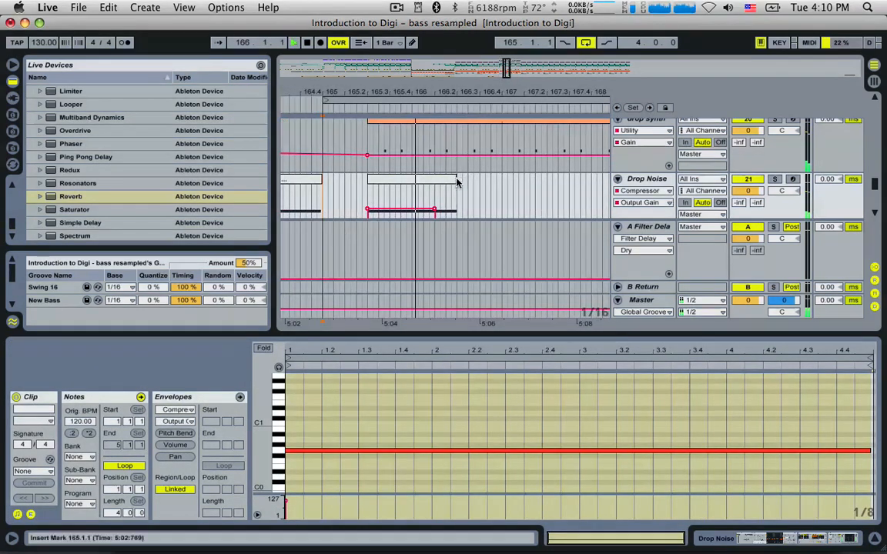
key("space")
scroll(439, 212, "down", 3)
scroll(465, 121, "up", 2)
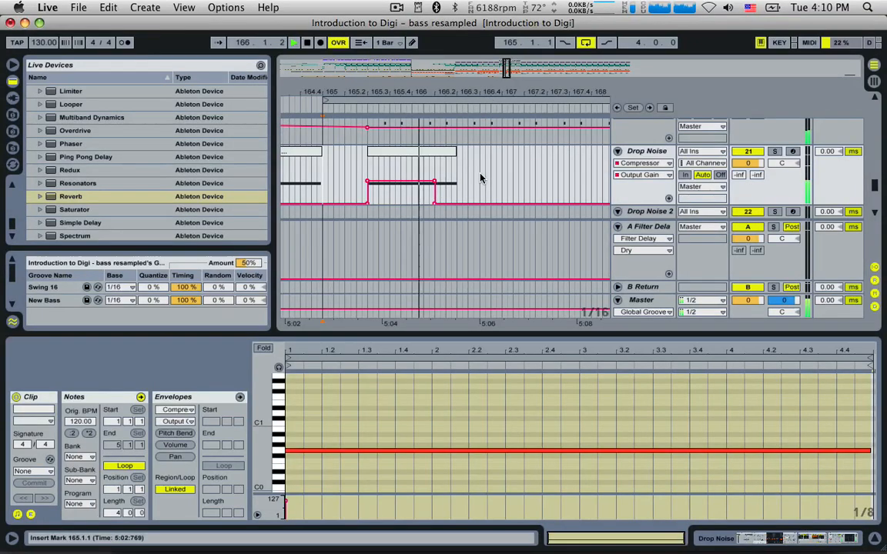
left_click(651, 151)
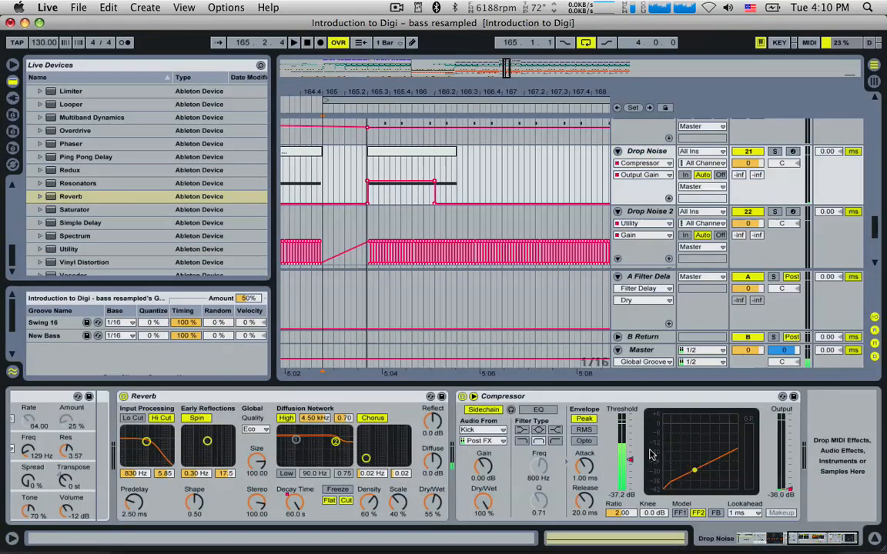
left_click(629, 463)
left_click_drag(573, 192, 420, 163)
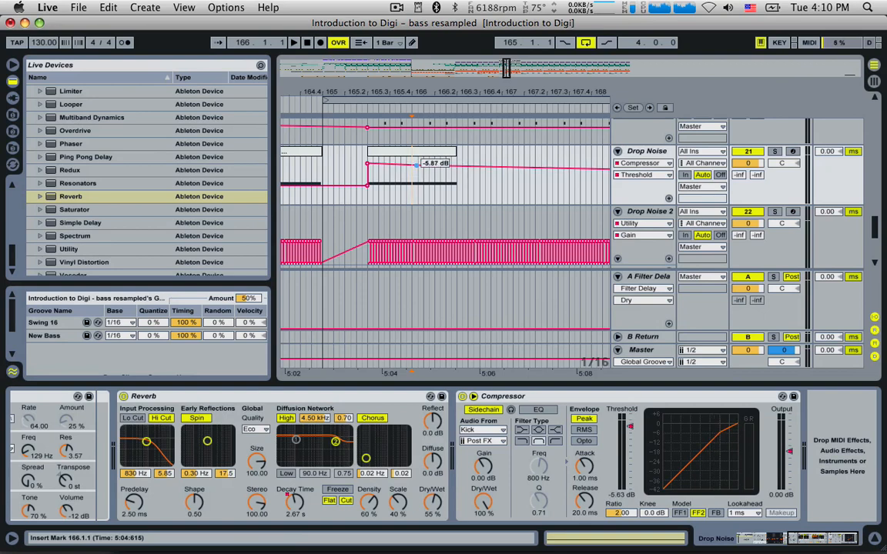
Audition the copied Drop Noise clip repeatedly from 165.3.1 and 165.4.1.
left_click(368, 196)
key("space")
key("space")
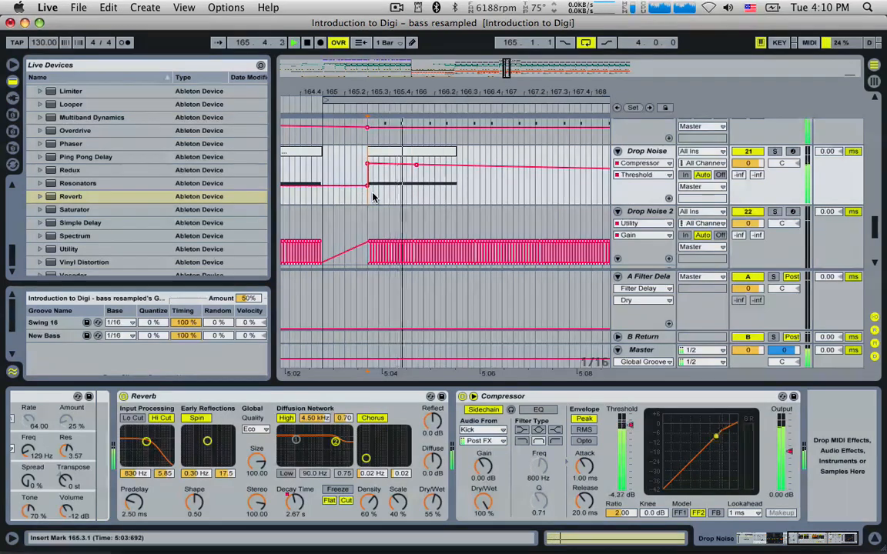
key("space")
key("space")
key("space")
key("space")
left_click(389, 194)
key("space")
key("space")
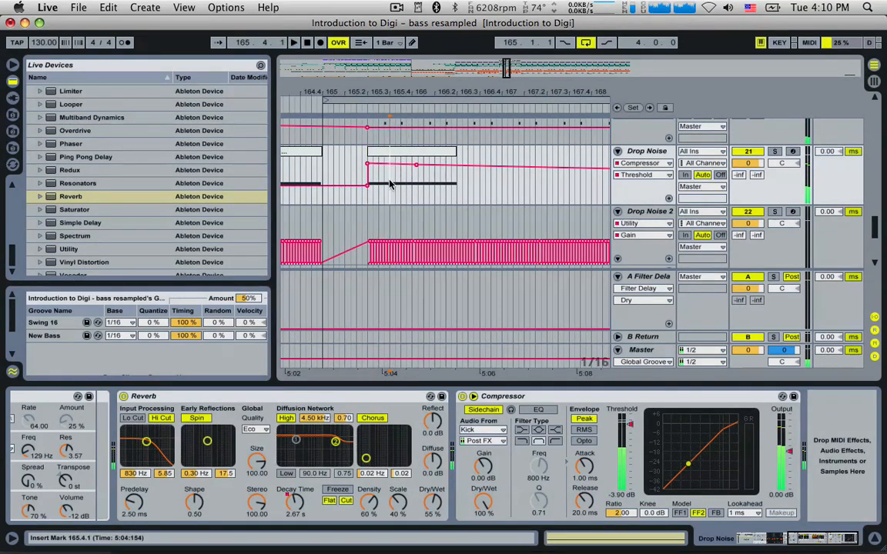
key("space")
Open the copied Drop Noise clip and shorten its G0 note to end a 1/32 note before 1.2.
double_click(404, 153)
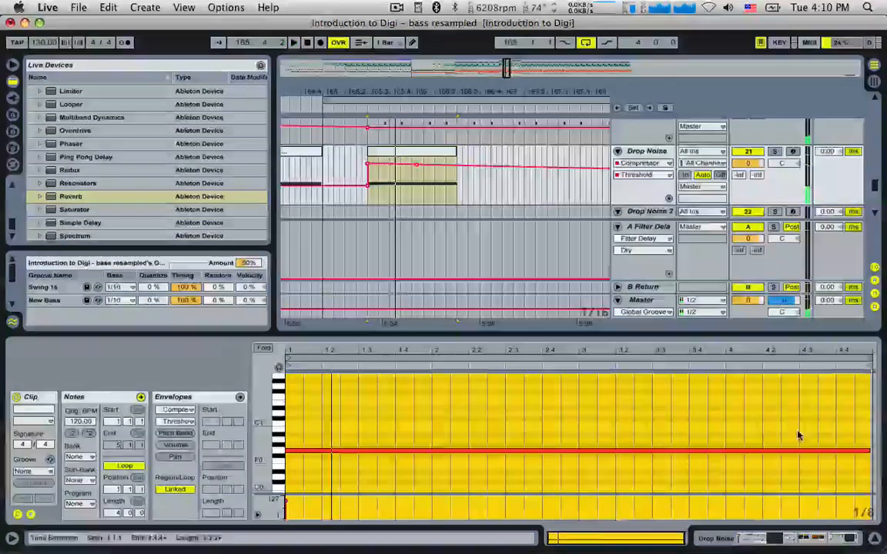
left_click_drag(870, 454, 321, 442)
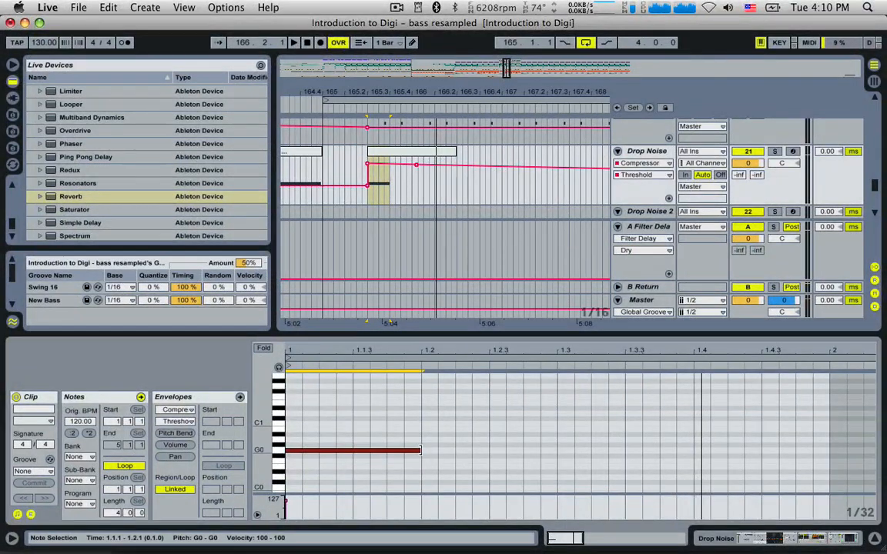
left_click_drag(422, 450, 406, 451)
Add short G0 notes at 1.2.1, 1.2.2 and 1.2.3, and turn the first two into four evenly spaced shorter notes.
double_click(426, 452)
double_click(478, 452)
double_click(484, 452)
double_click(464, 455)
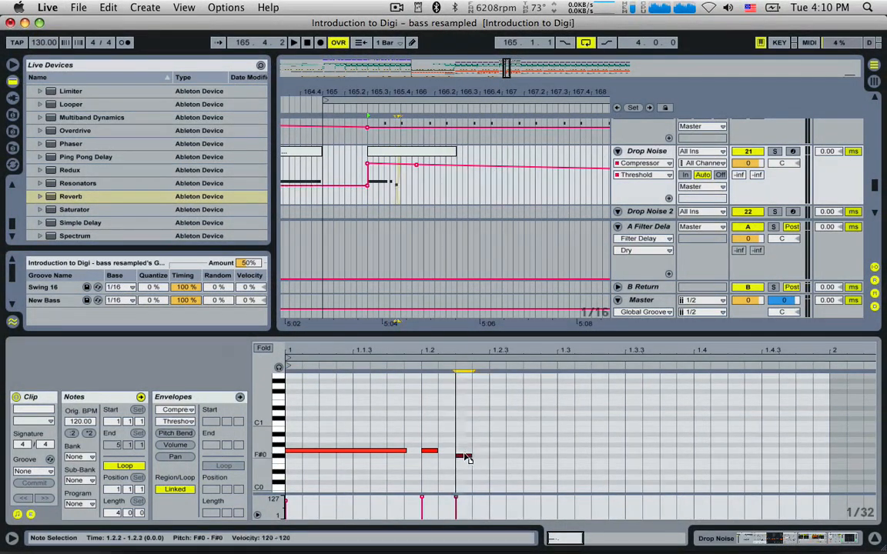
key("space")
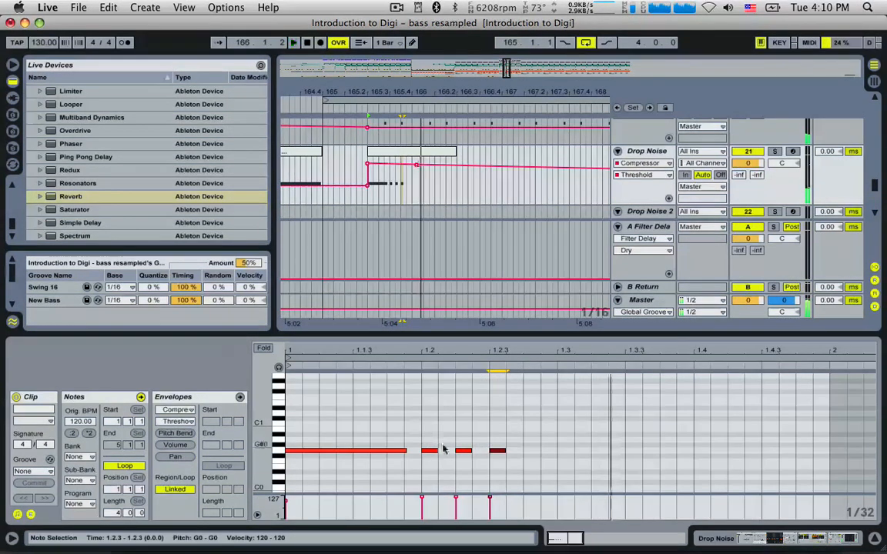
key("space")
left_click_drag(432, 440, 465, 451)
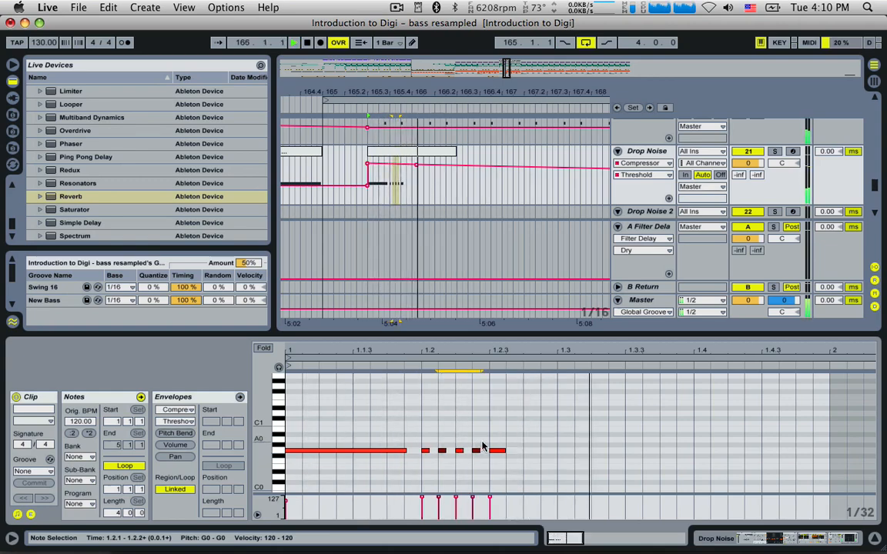
Add short G0 notes at 1.2.4, 1.3.1, 1.3.2, 1.3.3 and 1.4.1 in the copied Drop Noise clip.
double_click(530, 452)
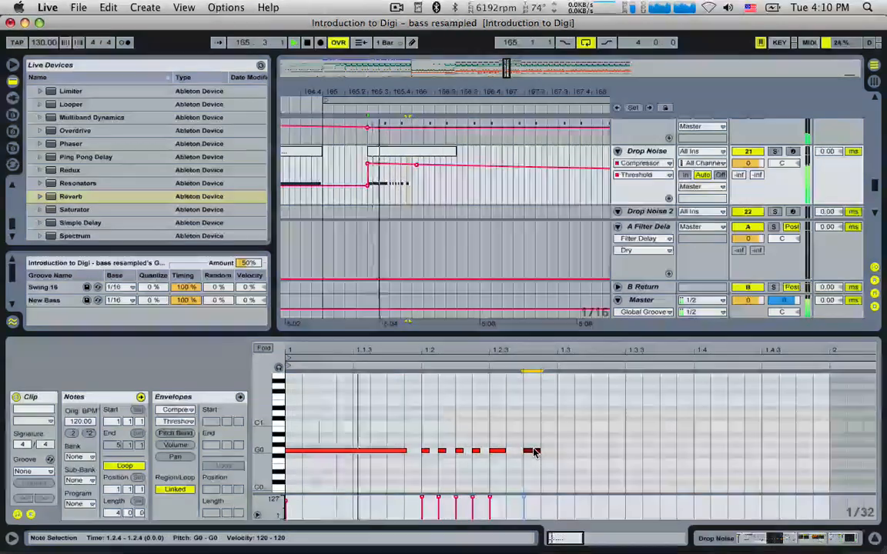
double_click(565, 452)
double_click(599, 452)
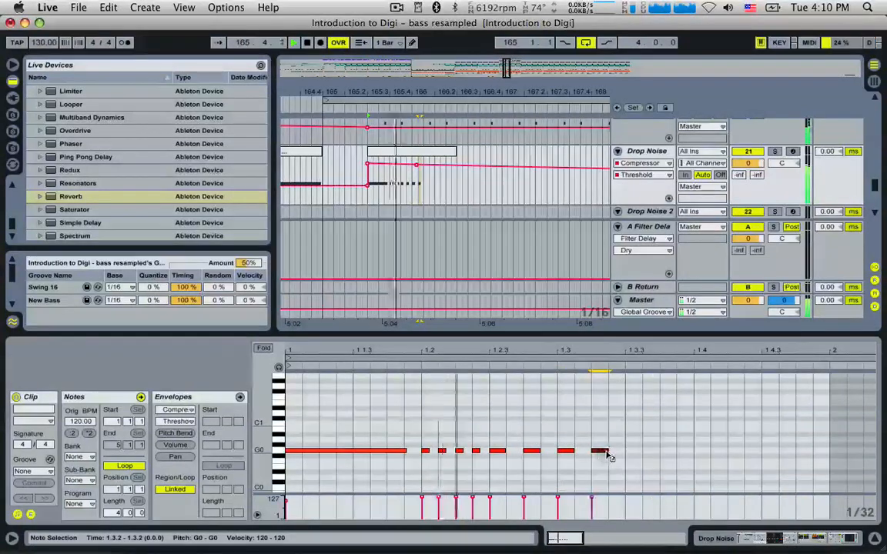
double_click(633, 452)
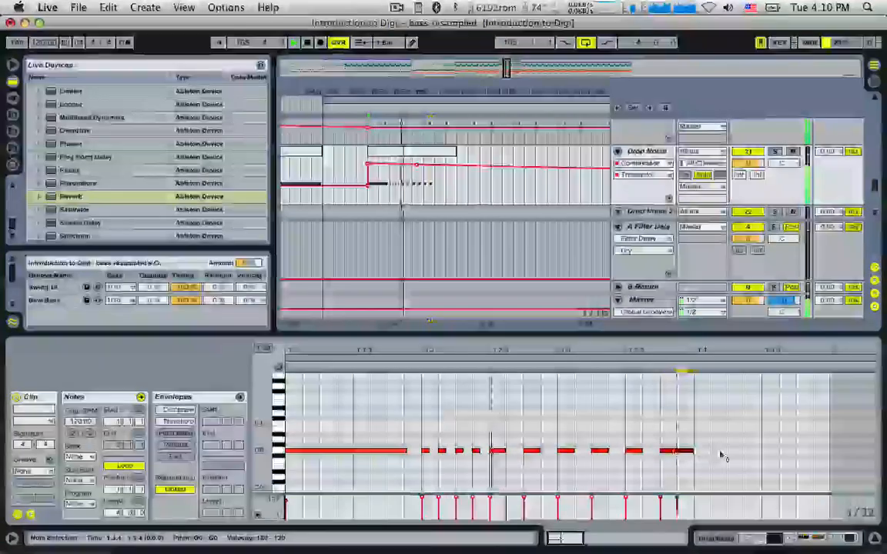
double_click(702, 452)
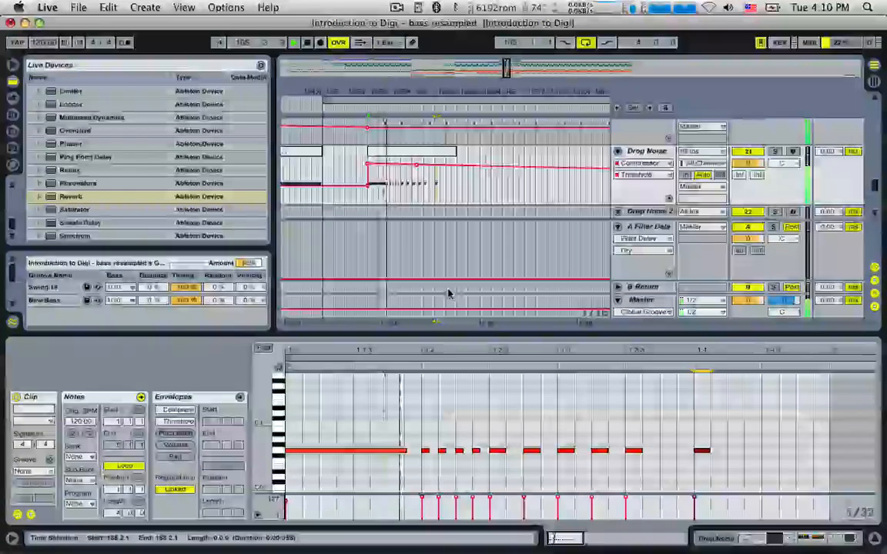
left_click(432, 417)
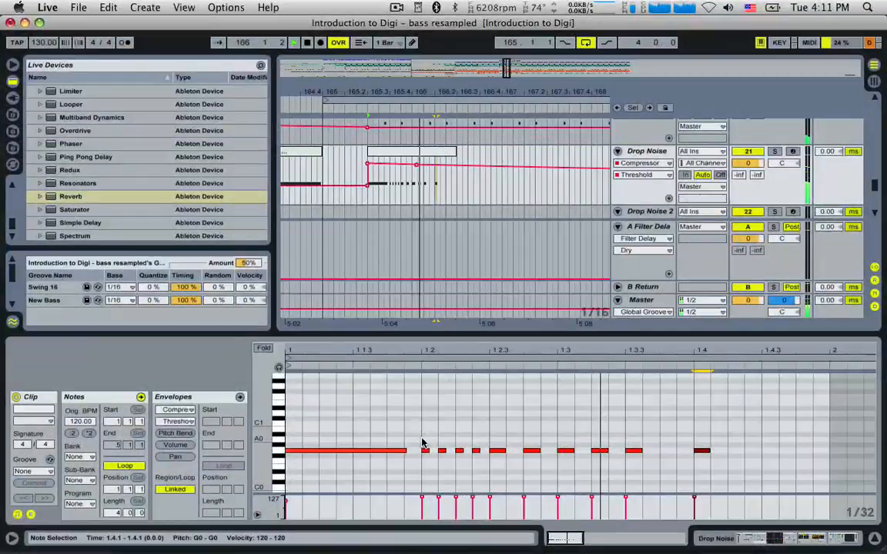
Delete the four shortest G0 notes between 1.2.1 and 1.2.3 and stop playback.
left_click_drag(422, 442, 475, 457)
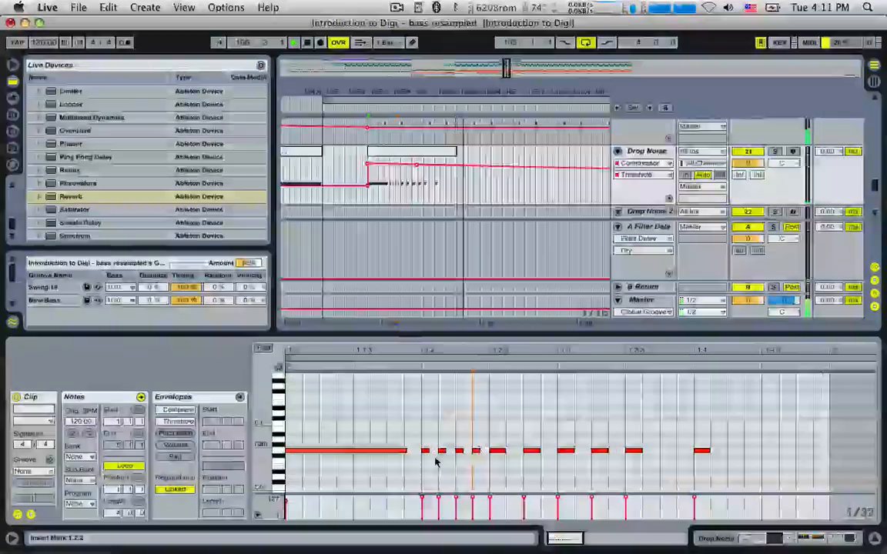
key("Delete")
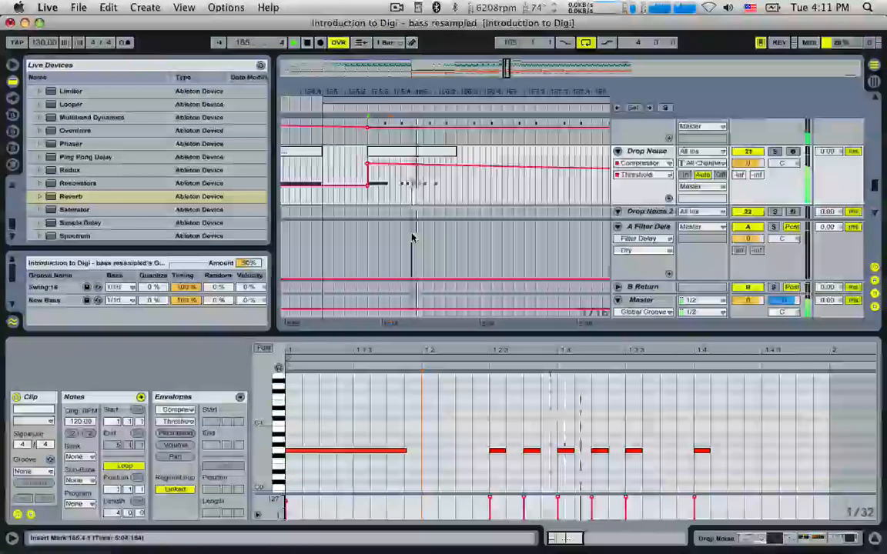
key("space")
Display Drop Noise's Reverb Dry/Wet automation and lower it to 0% from 165.3.1 to 166.2.4.
left_click(658, 154)
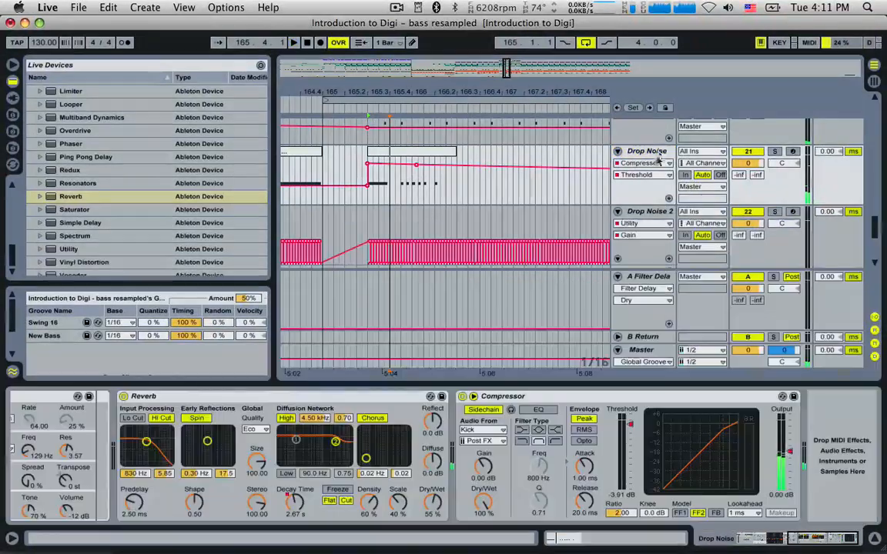
left_click(435, 502)
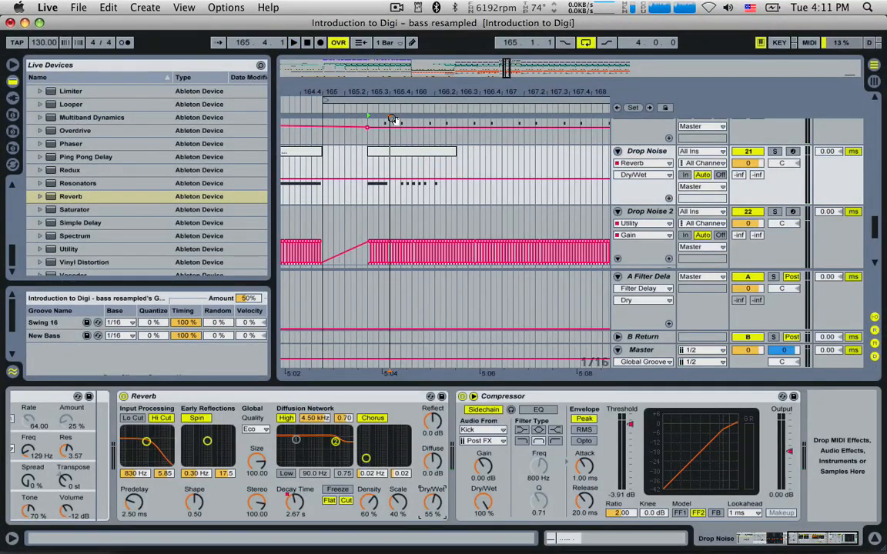
left_click(430, 190)
left_click(438, 181)
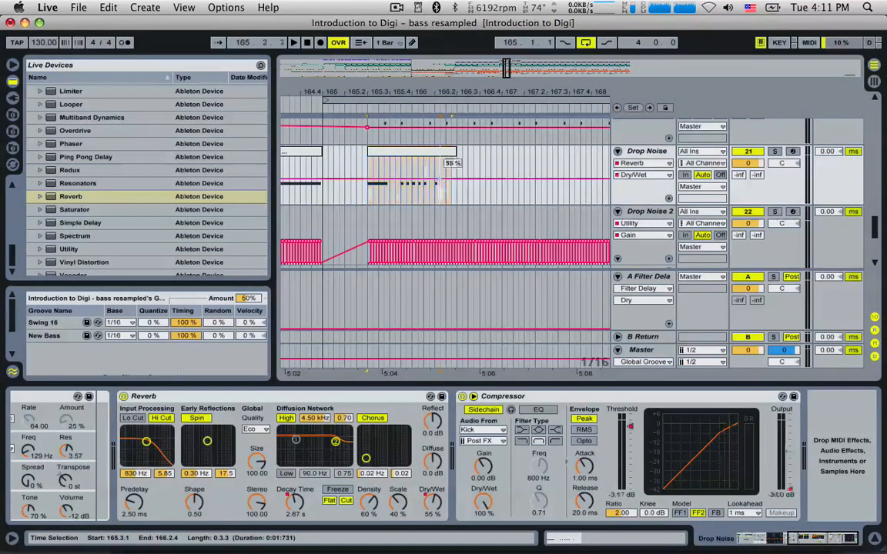
left_click_drag(441, 189, 430, 204)
Audition from 165.3.2 and raise the Reverb Dry/Wet automation back to its surrounding level from 166.1.3 onward.
left_click(372, 169)
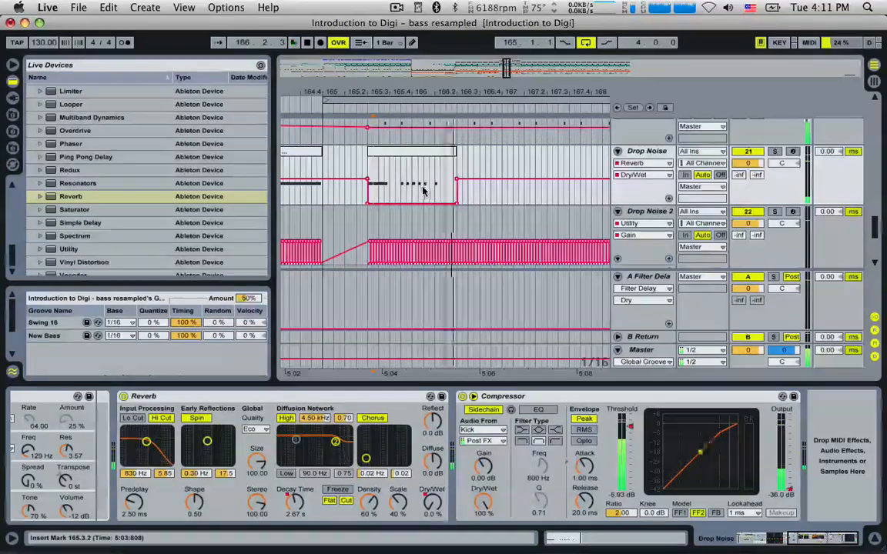
key("space")
key("space")
mouse_move(423, 191)
left_mouse_down()
mouse_move(446, 192)
mouse_move(437, 201)
left_mouse_up()
key("space")
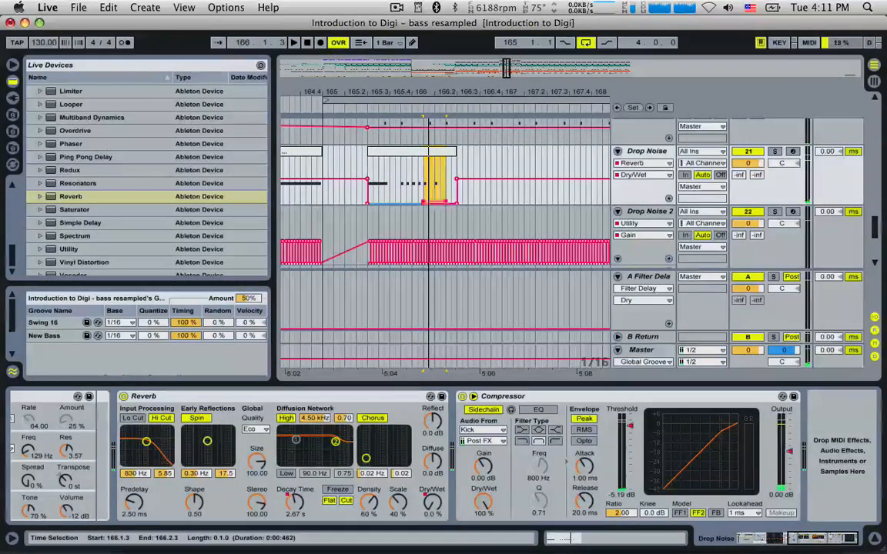
left_click(448, 204)
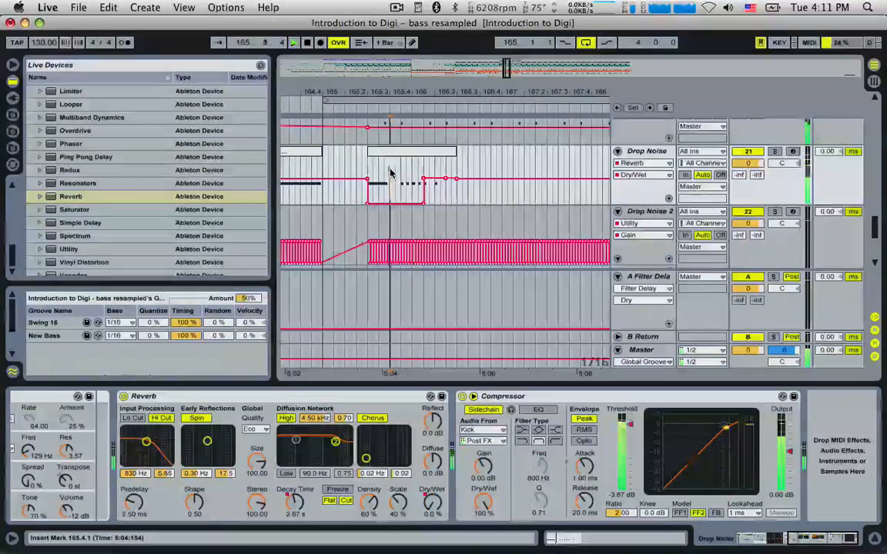
Delete the section of the Hi B Impulse clip from 165.4.1 to 166.1.1.
scroll(389, 173, "up", 5)
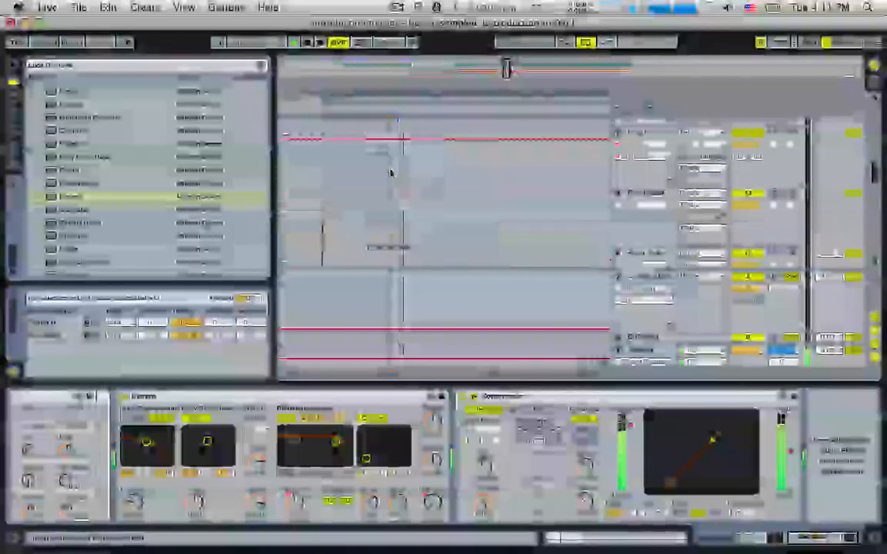
scroll(389, 172, "up", 6)
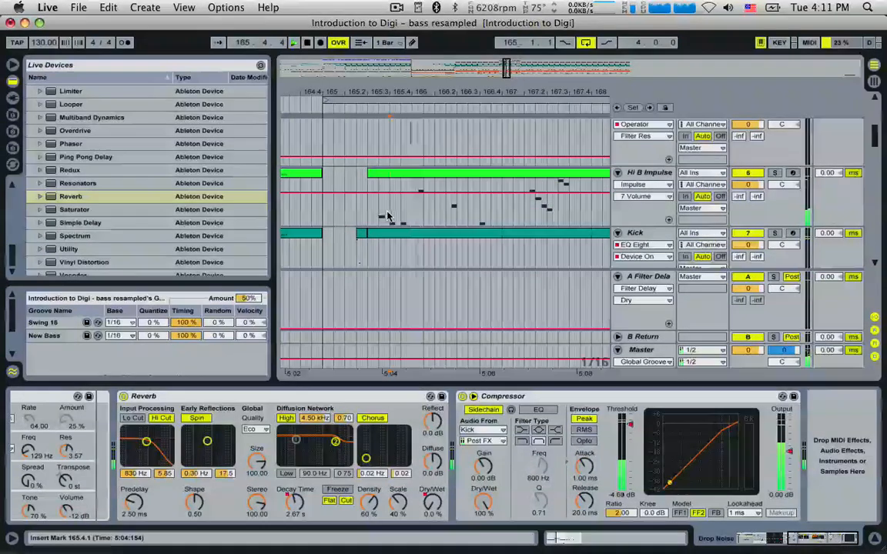
left_click_drag(388, 216, 413, 214)
key("Delete")
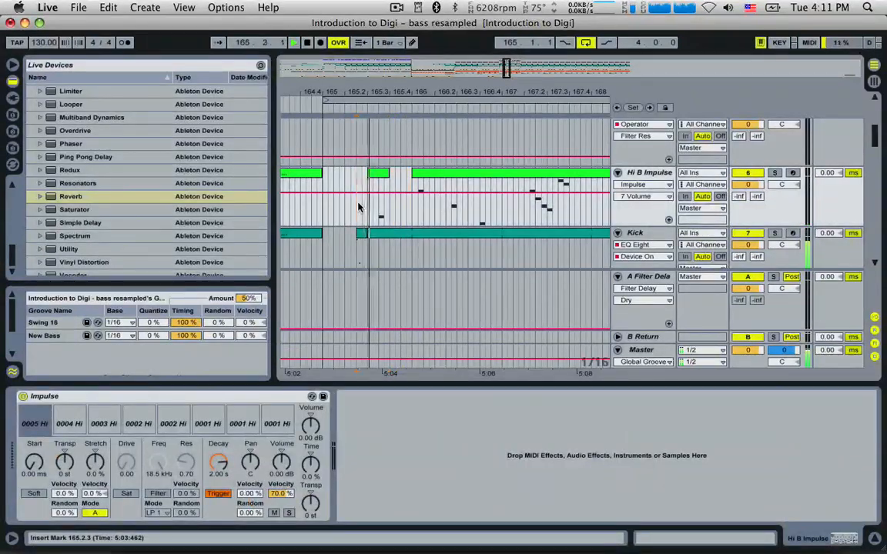
Cut the same gap in the Open Hihat clip from 165.4.1 to 166.1.1 and audition the fill.
scroll(386, 208, "up", 5)
scroll(385, 208, "down", 10)
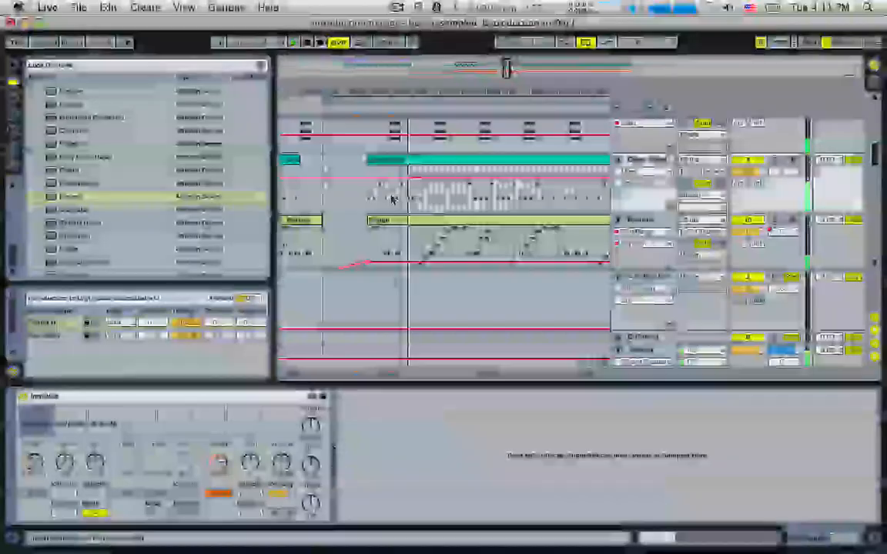
key("Delete")
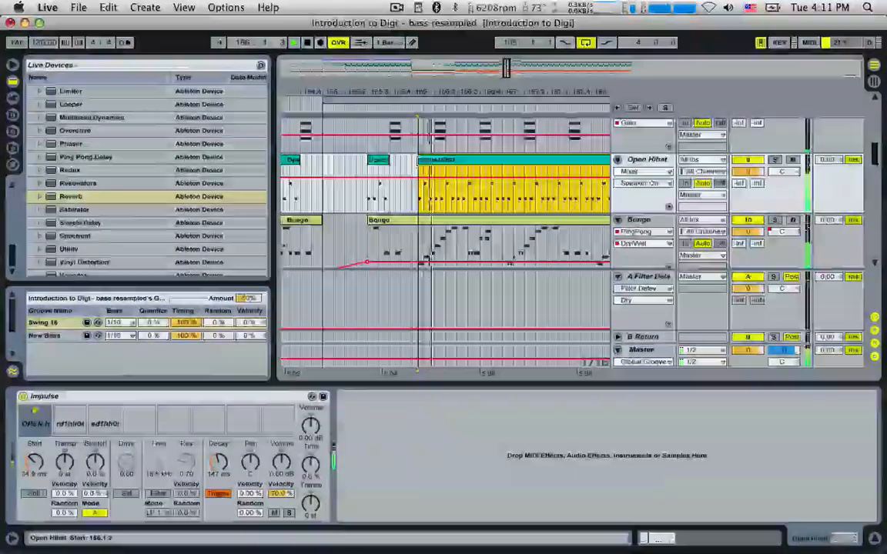
left_click(364, 204)
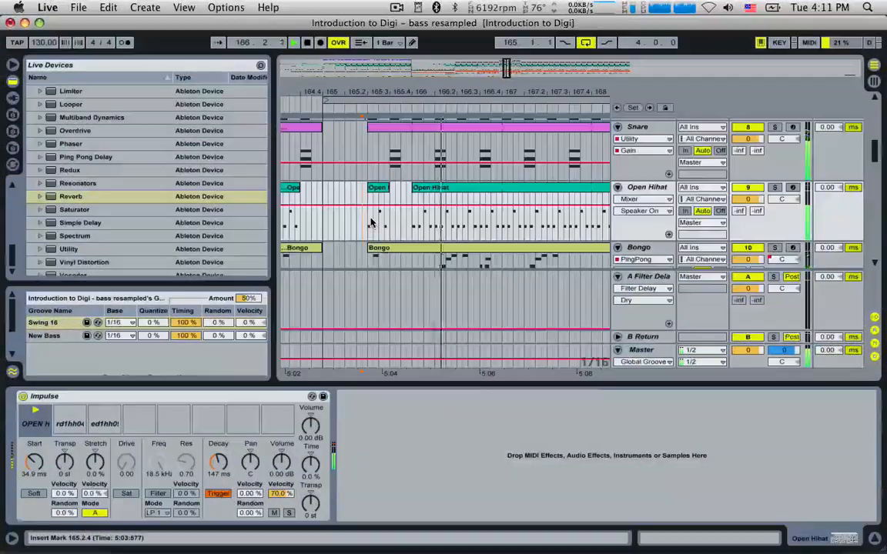
left_click(312, 223)
key("space")
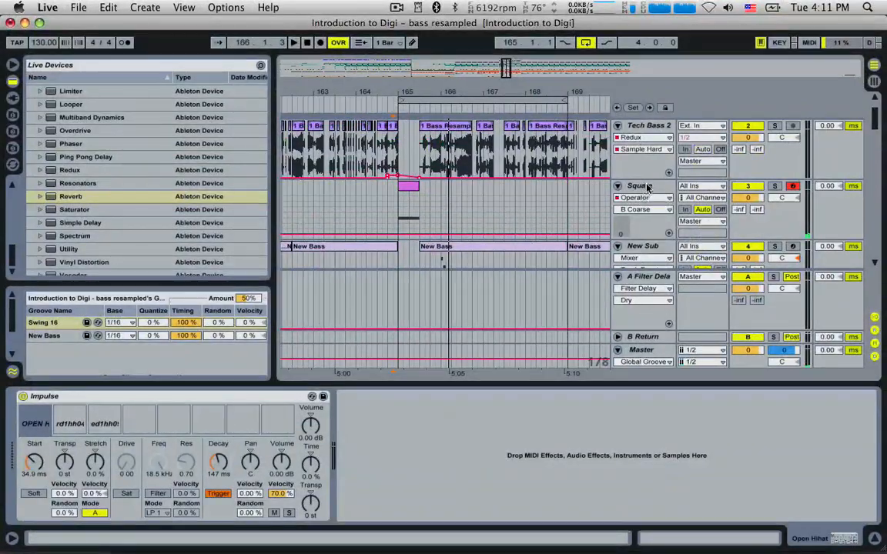
Add a Limiter after the Reverb on the Square track, raise its gain to 13.5 dB, and audition it.
left_click(648, 188)
left_click(248, 202)
scroll(144, 226, "down", 1)
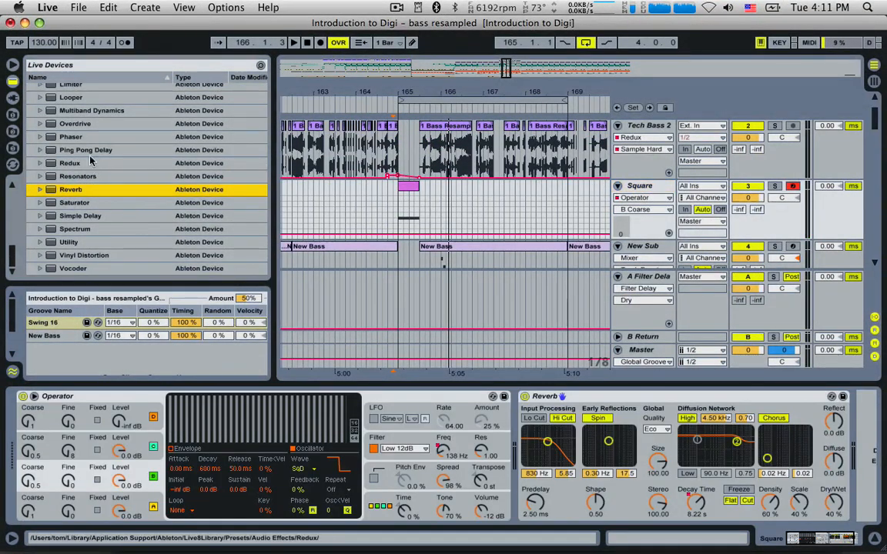
left_click_drag(68, 92, 814, 440)
key("space")
key("space")
key("space")
key("space")
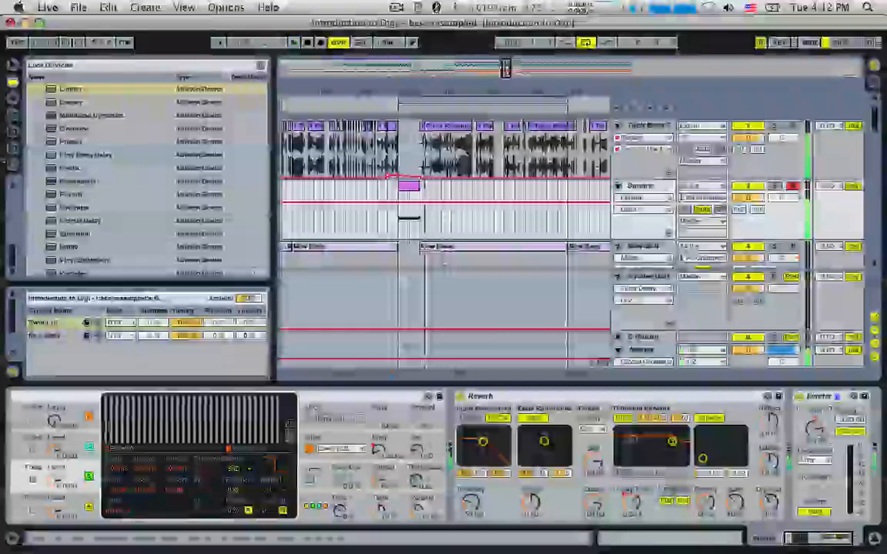
Audition the lead-in and the limited Square sound repeatedly from 163.2.3.
left_click(329, 237)
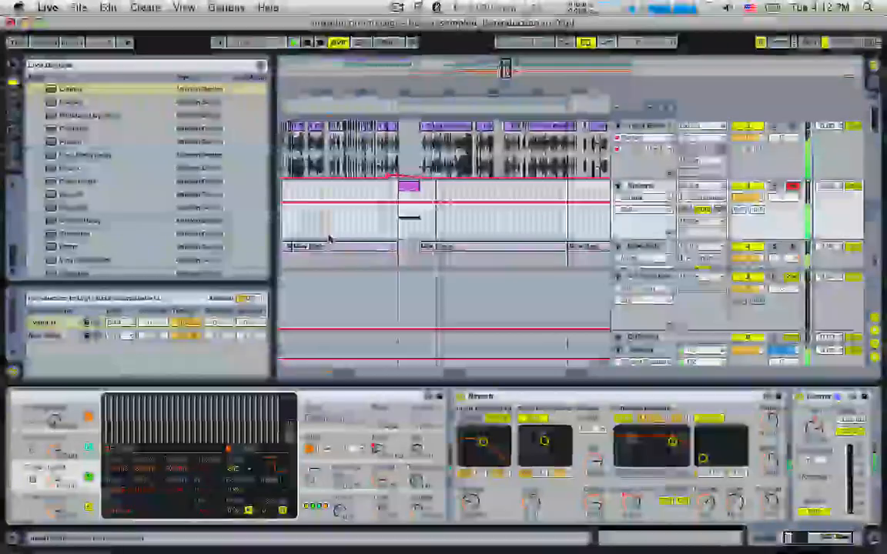
key("space")
key("space")
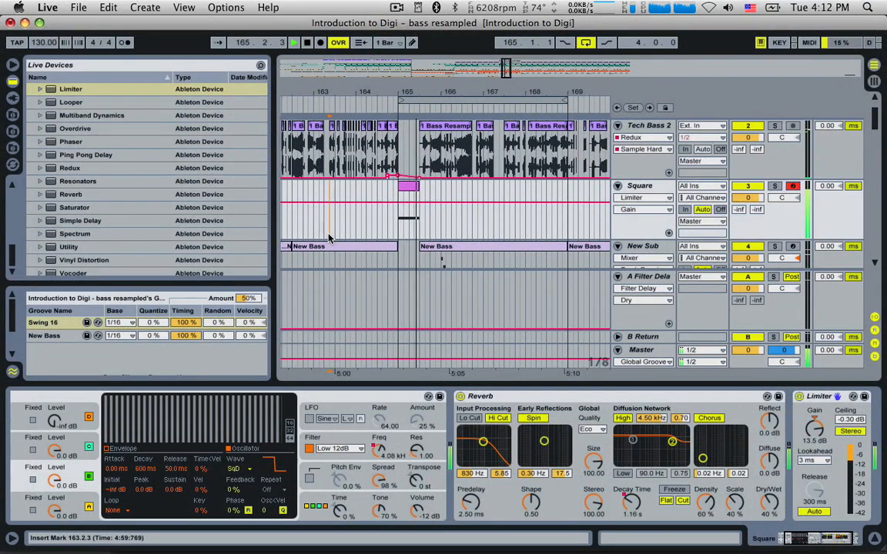
key("space")
key("space")
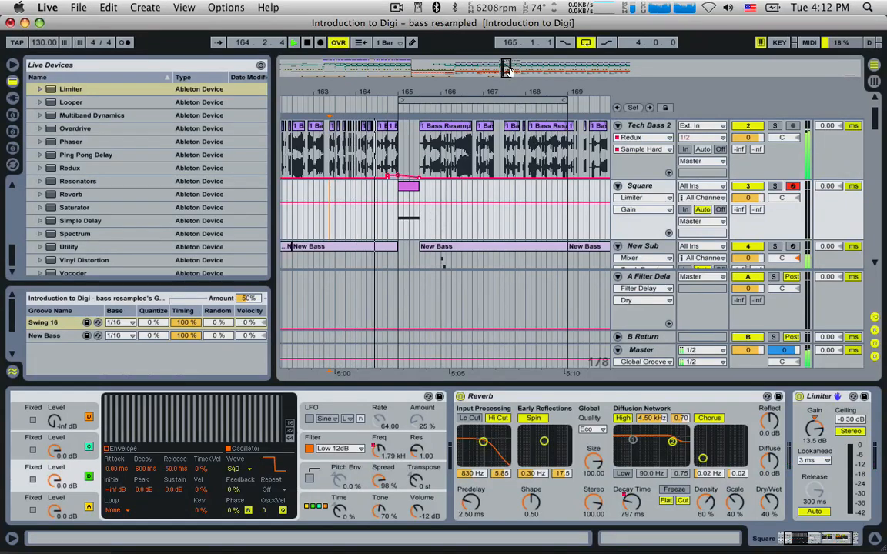
Audition the end of the first Tech Bass 2 clip after the break repeatedly from 166.2.3.
left_click_drag(392, 93, 423, 109)
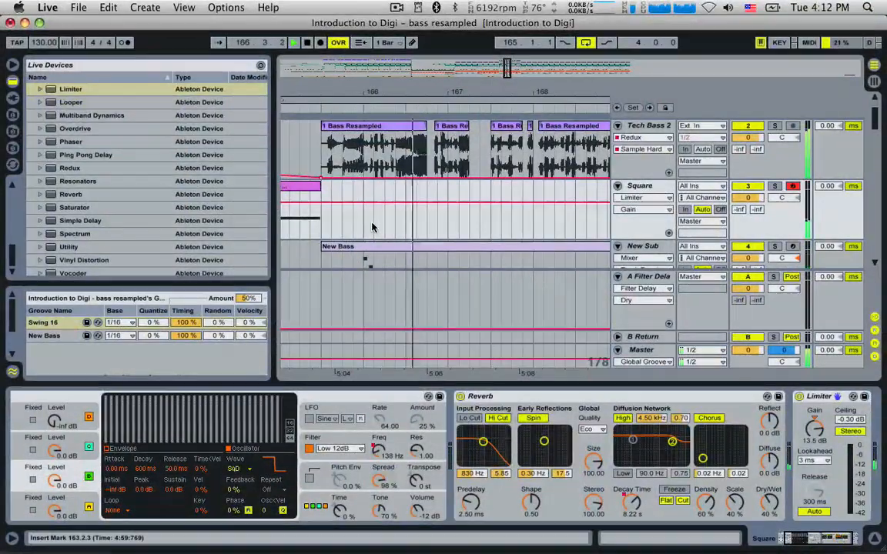
key("space")
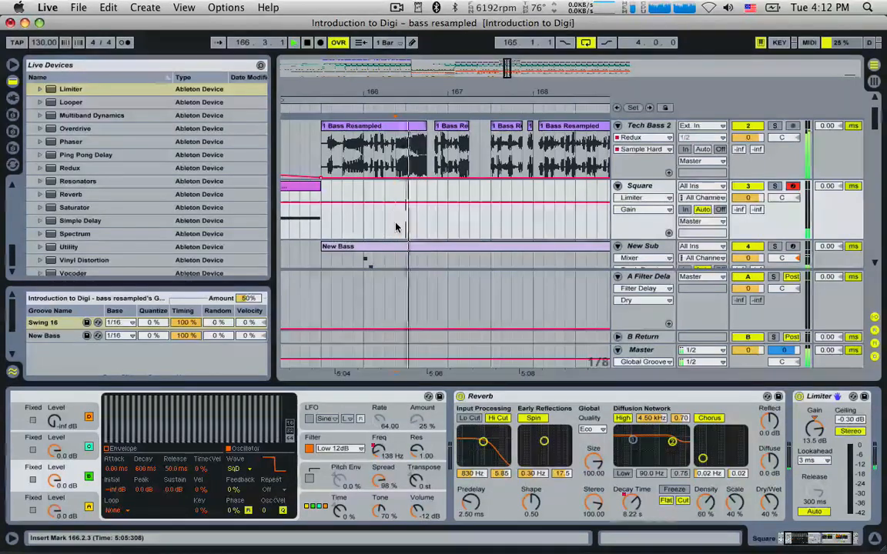
key("space")
scroll(395, 226, "up", 2)
key("space")
key("space")
left_click(396, 198)
key("space")
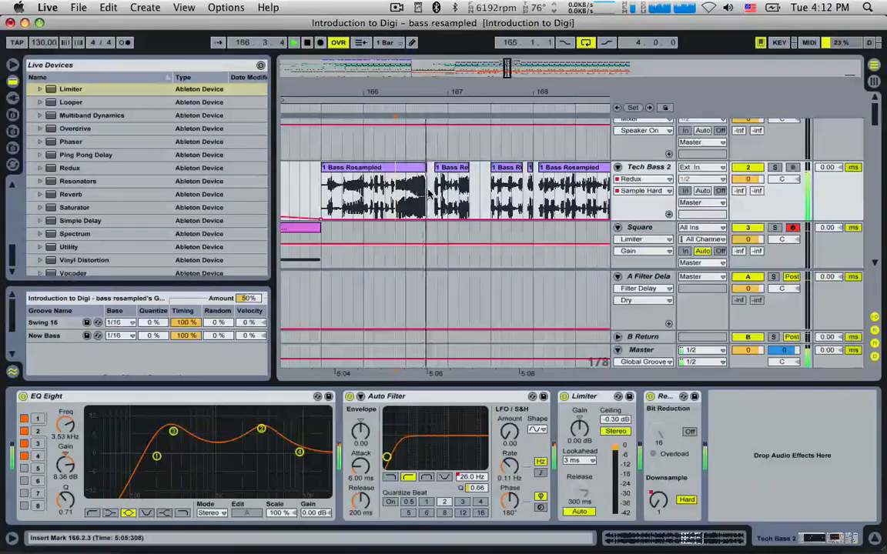
key("space")
key("space")
key("space")
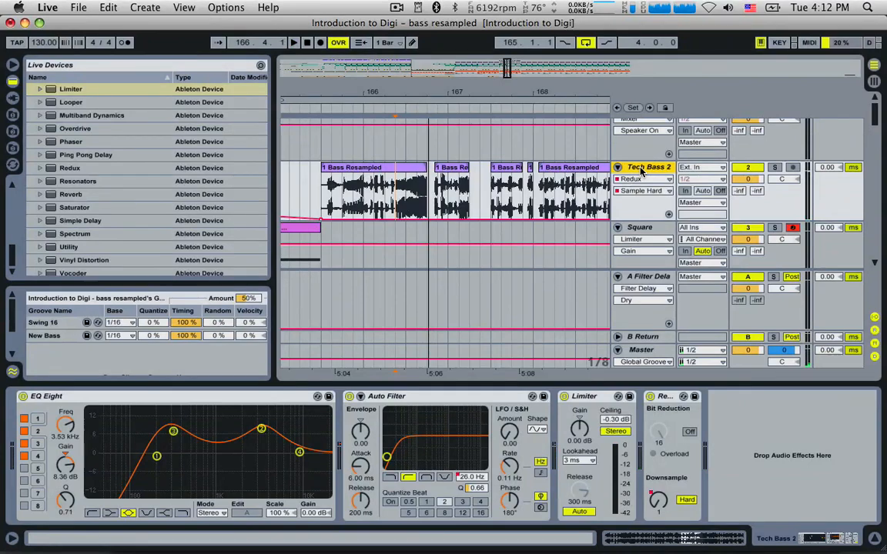
Insert an audio track below Tech Bass 2, copy the bass section from 166.2.3 to 166.4.1 onto it, and unfold the track.
key("super+t")
left_click_drag(395, 199, 426, 195)
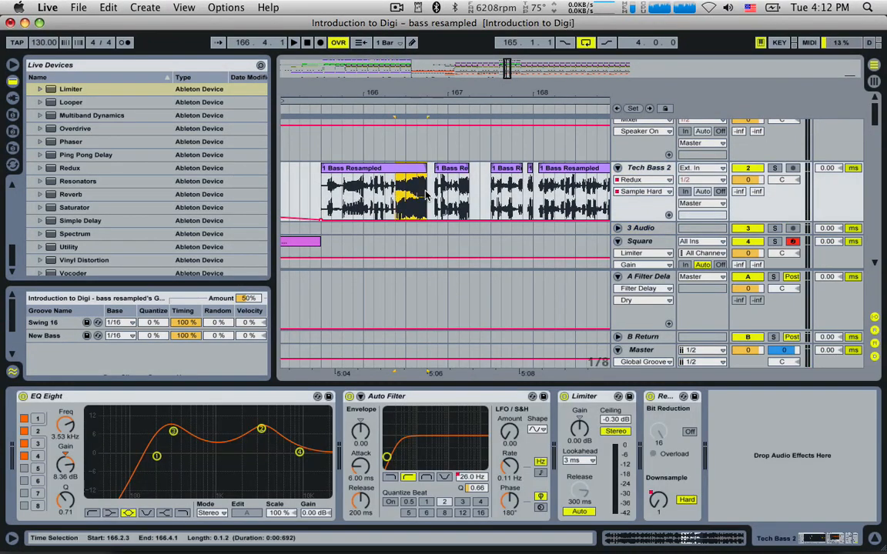
key("super+e")
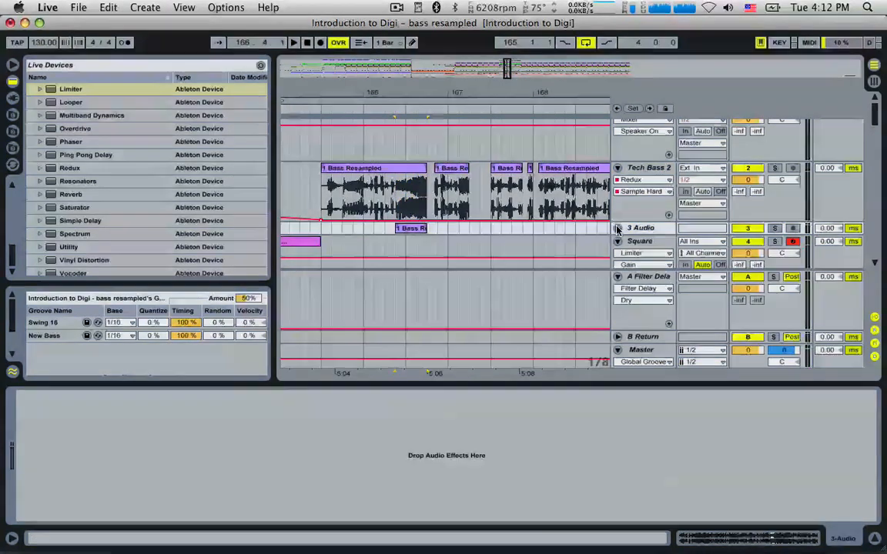
left_click(617, 229)
Transpose the copied bass clip up 12 st and set its warp mode to Complex.
double_click(417, 215)
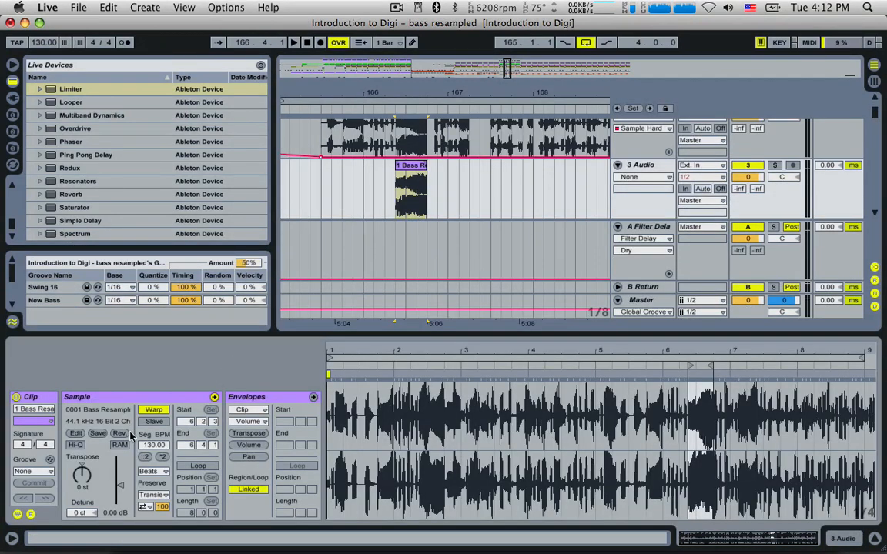
left_click(162, 472)
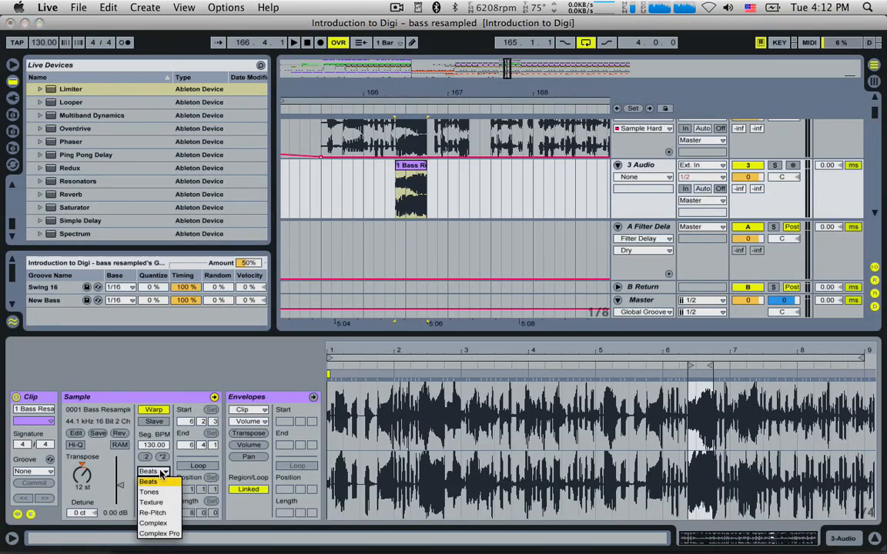
left_click(154, 524)
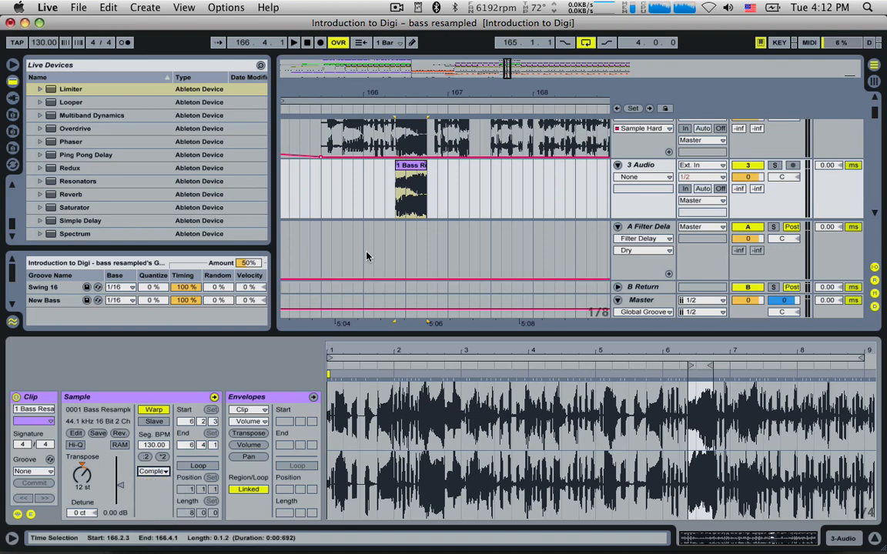
scroll(409, 210, "up", 3)
left_click(410, 209)
scroll(409, 210, "down", 3)
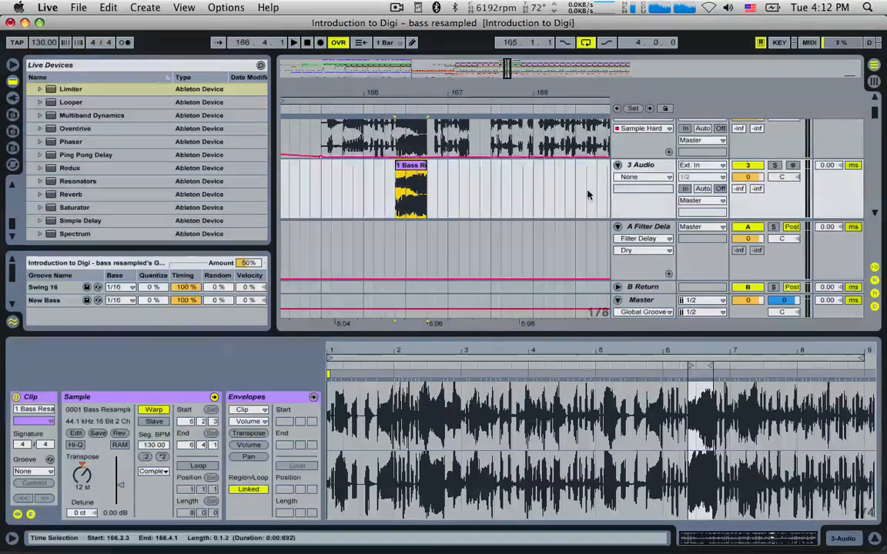
Automate 3 Audio's track panning across the octave-up clip from 166.2.3 to 166.4.1 as a sweep from 50L to the right.
left_click(781, 176)
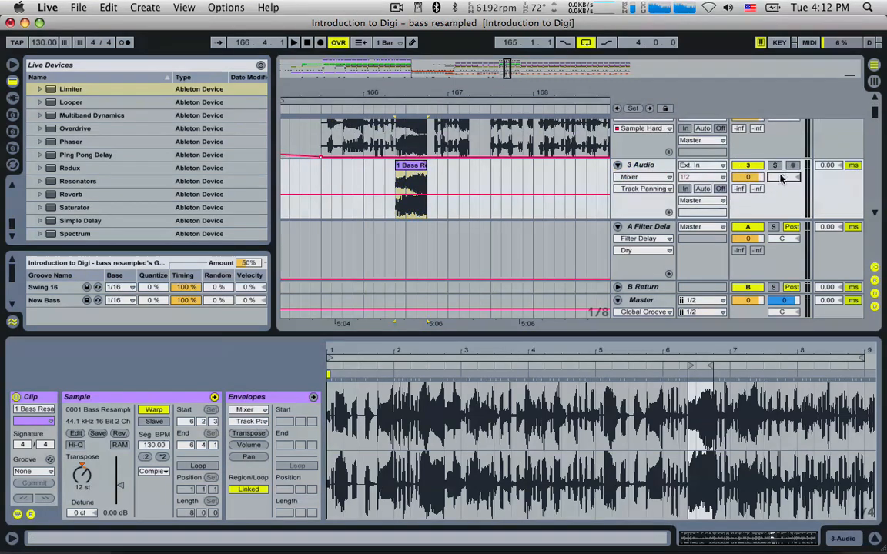
left_click_drag(392, 207, 415, 214)
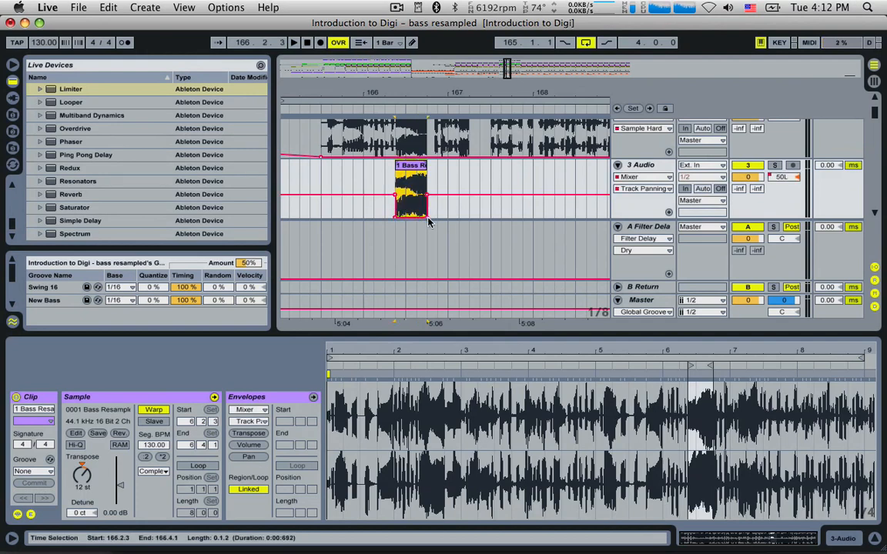
left_click(430, 223)
left_click(426, 216)
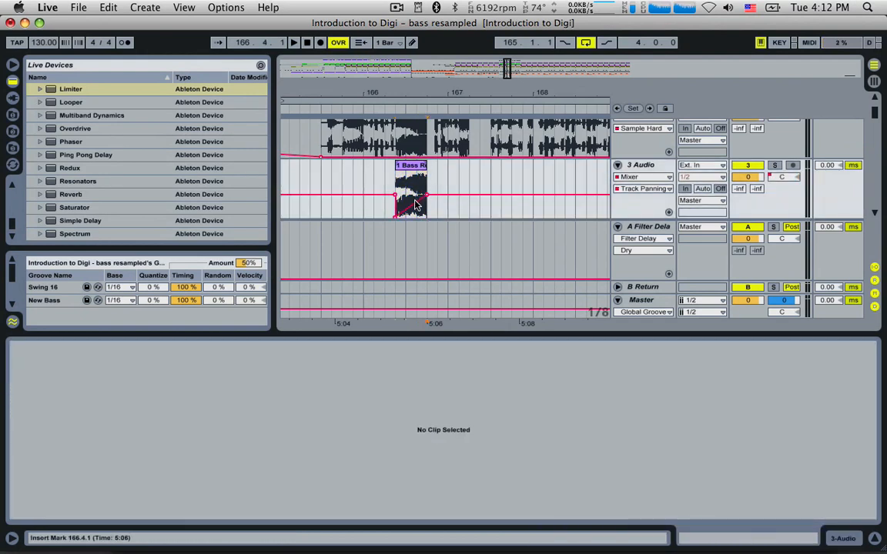
Automate Tech Bass 2's track panning over 166.2.3 to 166.4.1 as an opposite sweep from right to left.
scroll(424, 175, "up", 3)
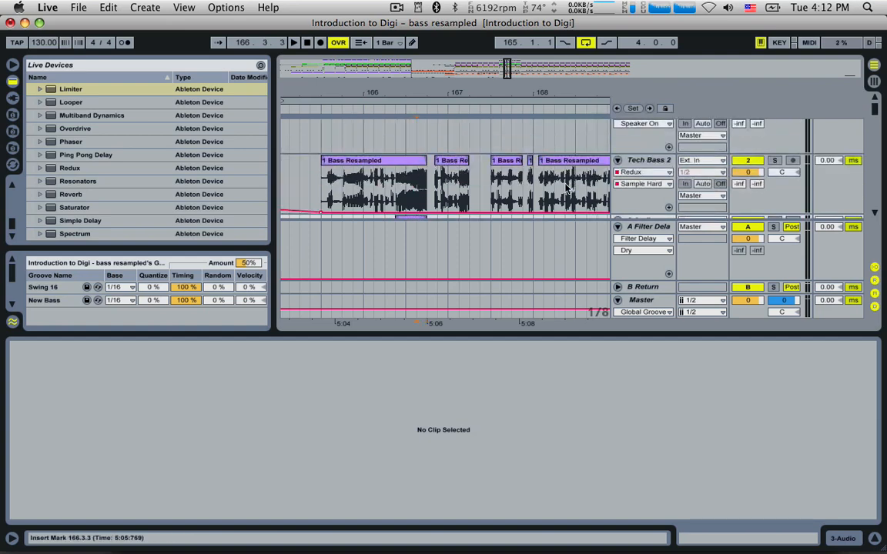
left_click(423, 171)
left_click_drag(430, 171, 403, 161)
left_click(405, 181)
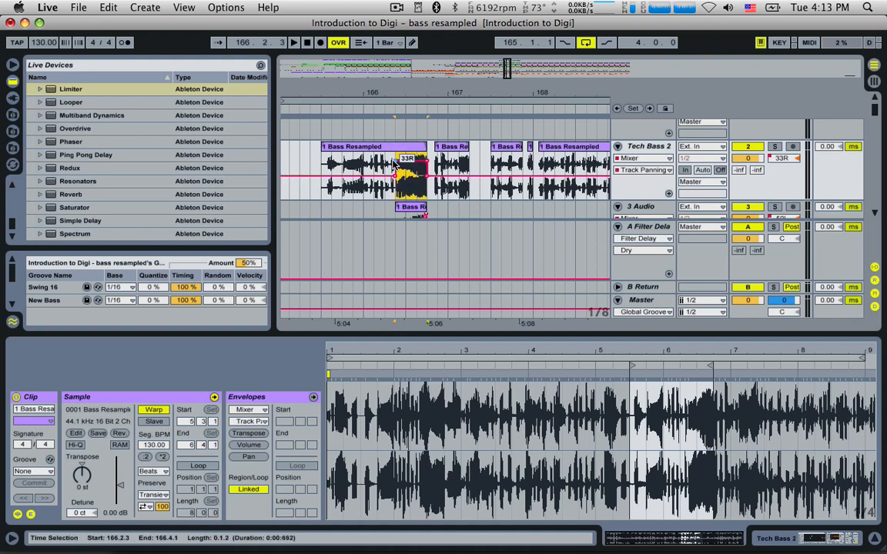
left_click(425, 164)
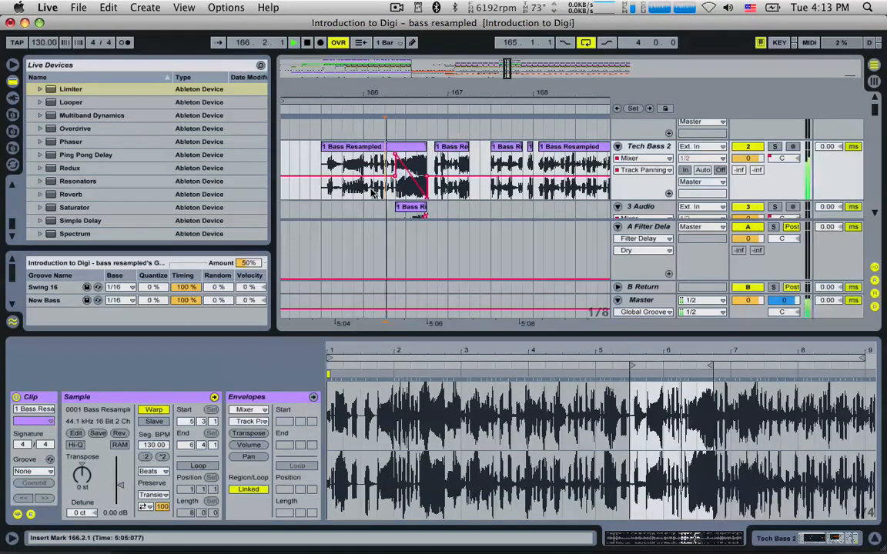
Audition the opposing pan sweeps of the two bass tracks, playing from 166.2.1, 165.4.1 and 166.4.1.
key("space")
scroll(338, 171, "down", 2)
left_click(341, 169)
key("space")
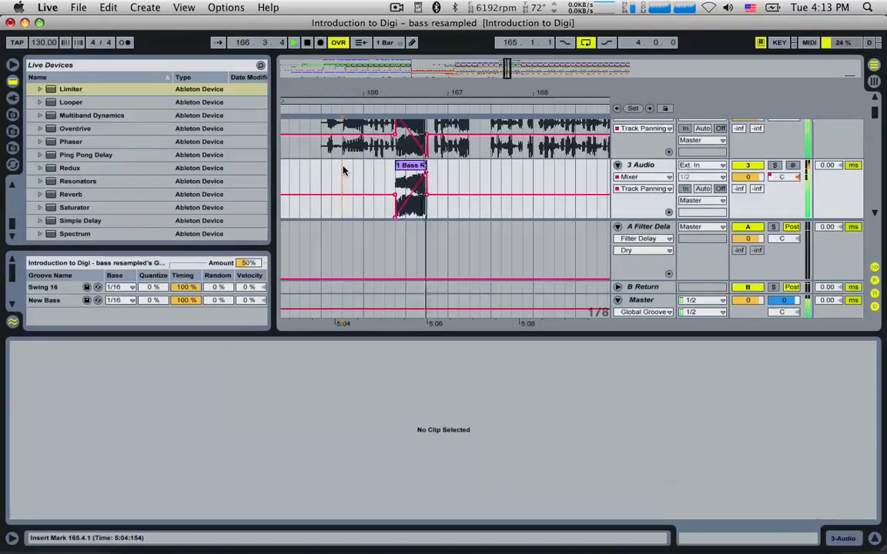
scroll(345, 171, "up", 3)
key("space")
key("space")
left_click(428, 173)
key("space")
key("space")
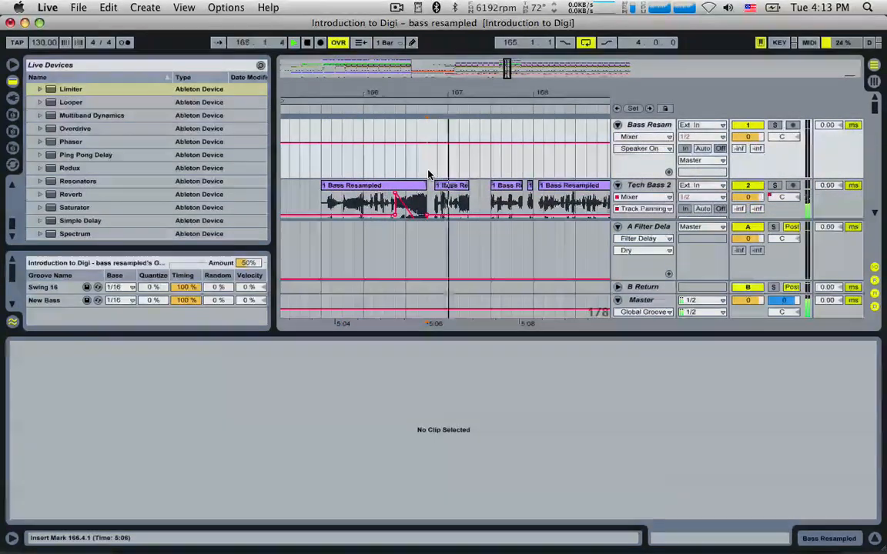
Cut a gap in the Open Hihat clip from 166.4.1 to 167.1.1 and play the result.
scroll(434, 184, "down", 2)
scroll(434, 187, "down", 5)
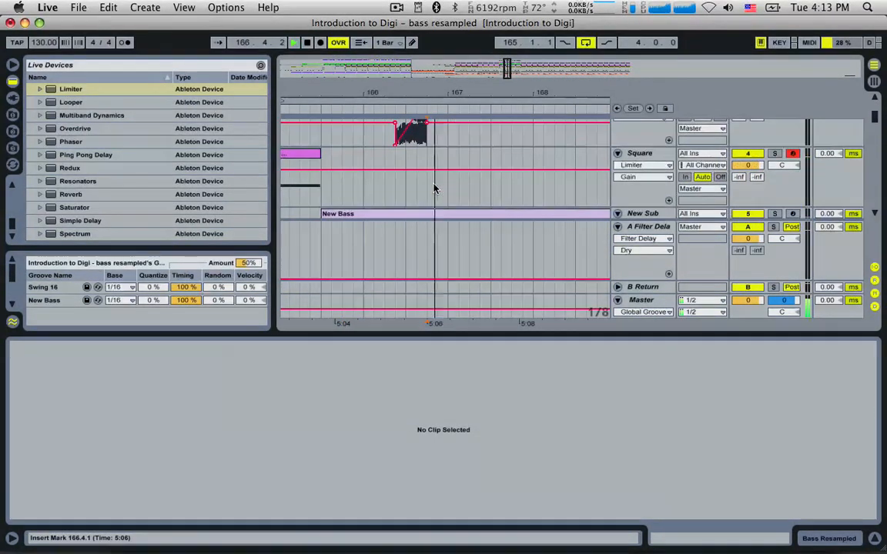
scroll(434, 187, "down", 4)
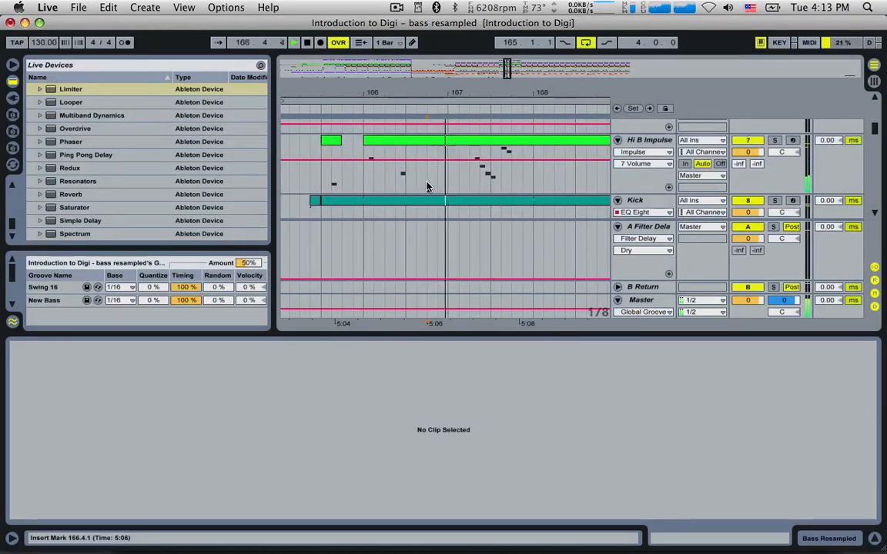
scroll(427, 187, "down", 2)
scroll(427, 187, "down", 3)
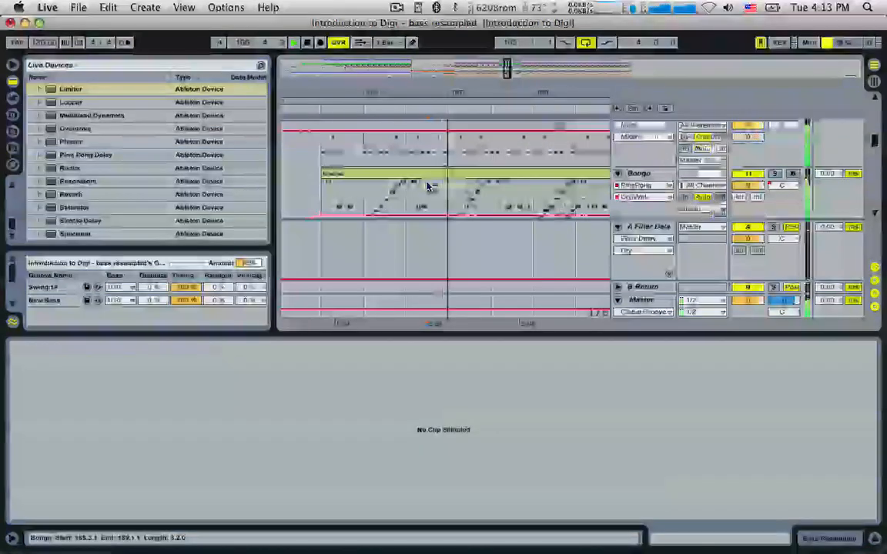
left_click(430, 178)
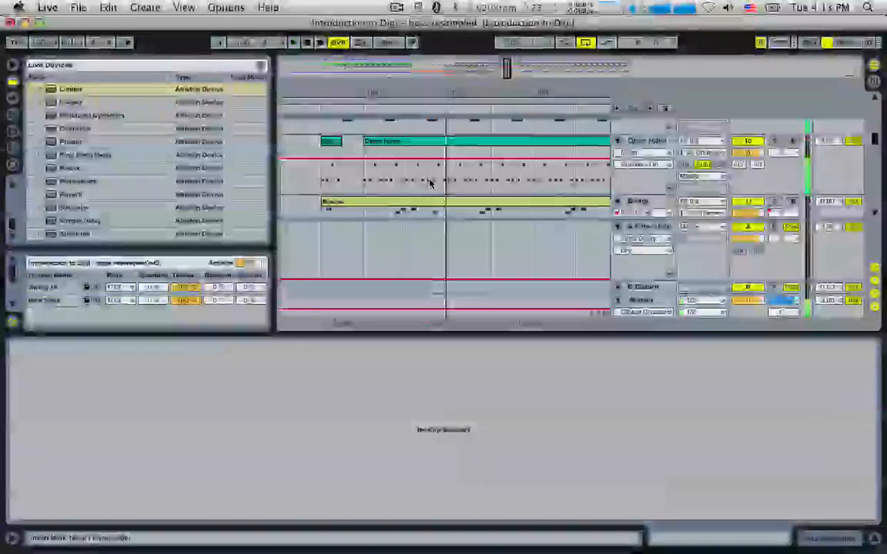
left_click(404, 177)
key("space")
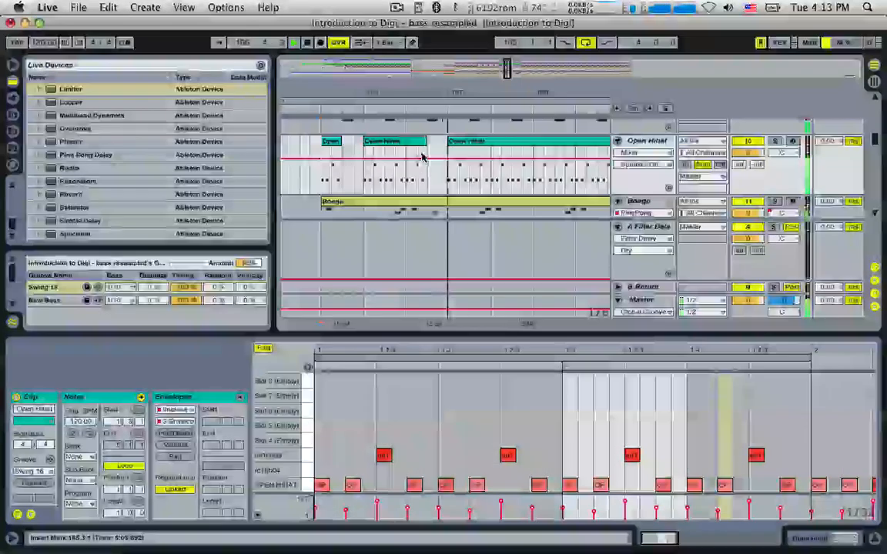
Play the section across the drum tracks and hide the return tracks in the Arrangement.
scroll(421, 190, "down", 10)
key("space")
key("space")
scroll(421, 189, "up", 6)
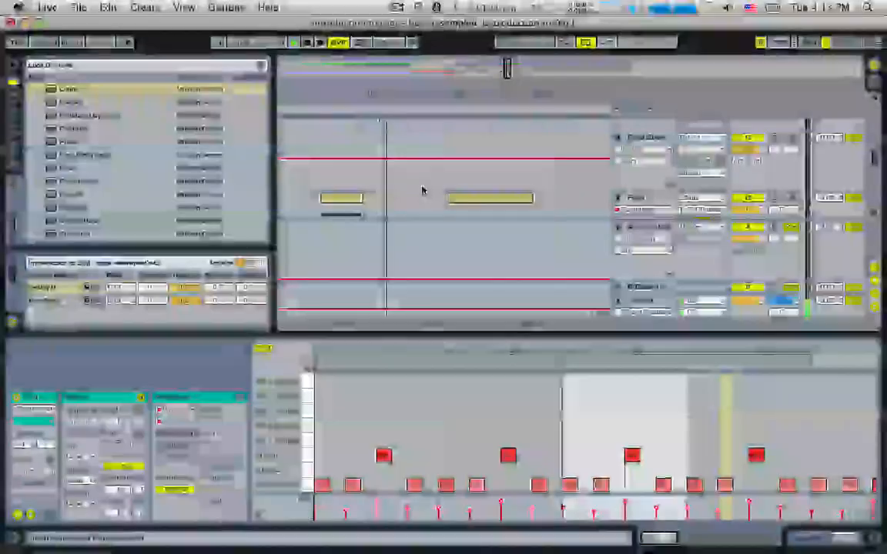
key("space")
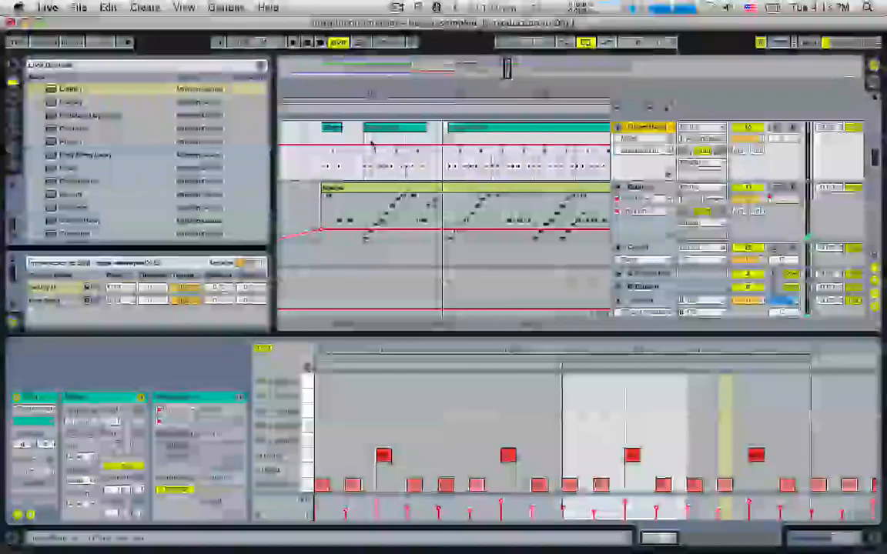
left_click(184, 7)
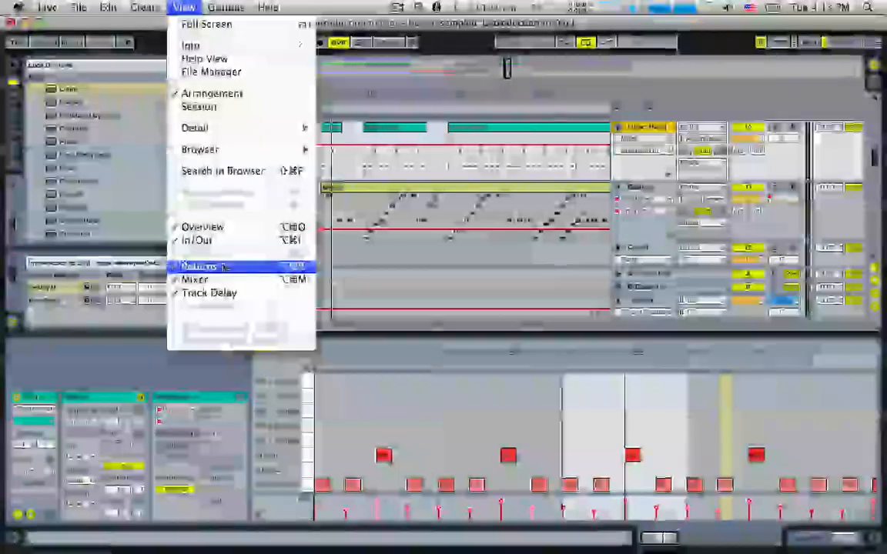
left_click(226, 266)
Play from 165.3.1 and check the drum and percussion tracks around the new hi-hat gap.
key("space")
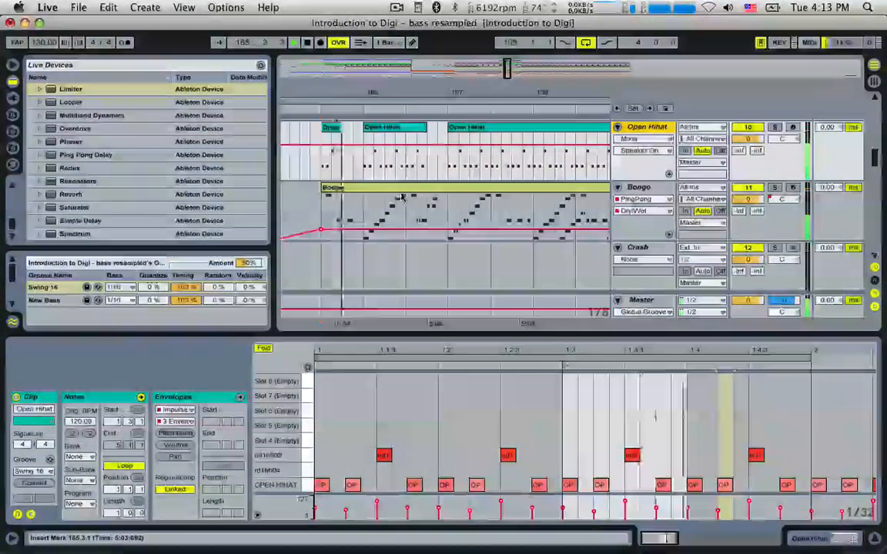
scroll(403, 202, "down", 5)
scroll(403, 203, "up", 5)
scroll(403, 202, "down", 8)
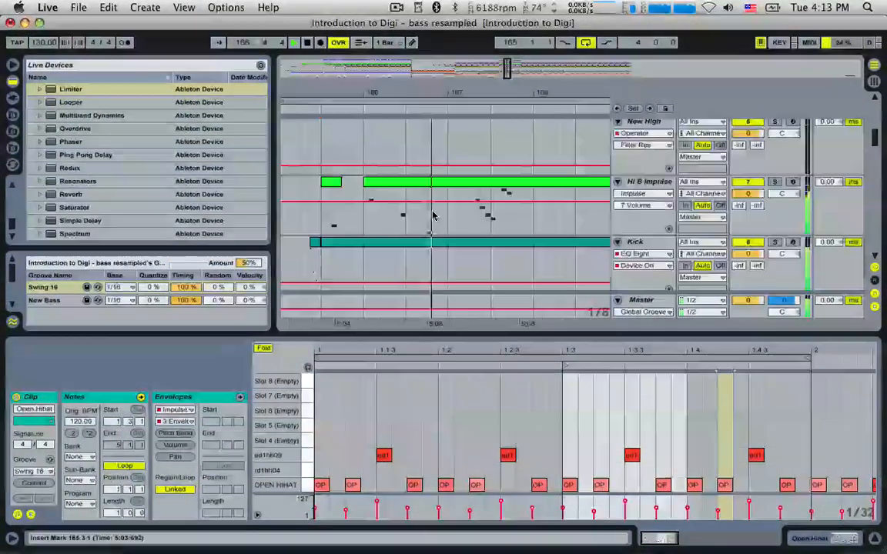
scroll(432, 215, "up", 8)
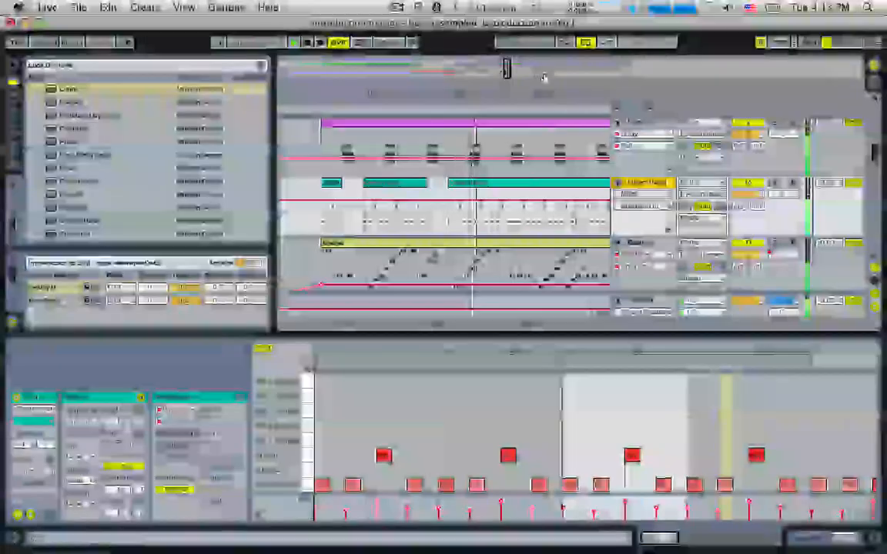
Delete the main Synth clip and its automation from 165.3.1 to 177.1.1, and play from bar 159.
left_click_drag(508, 72, 502, 50)
scroll(523, 194, "up", 8)
scroll(523, 194, "up", 2)
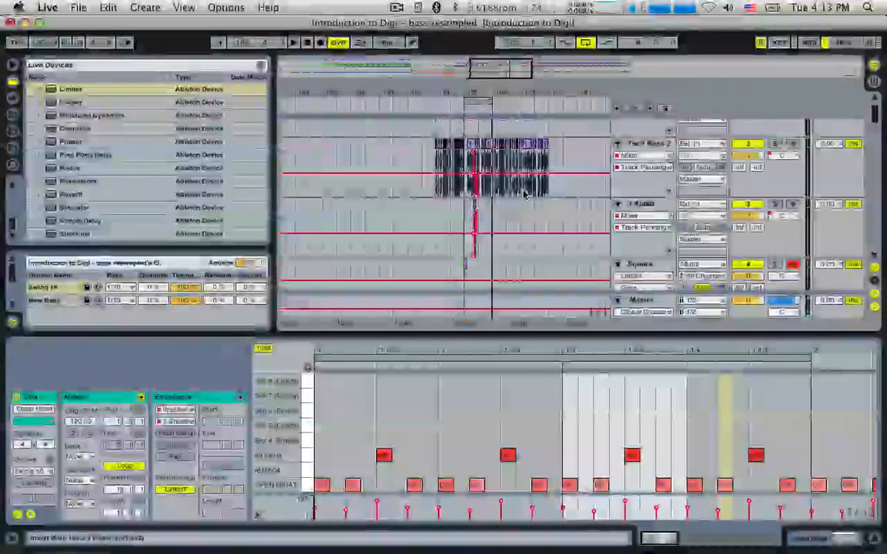
scroll(523, 195, "down", 15)
scroll(524, 195, "down", 6)
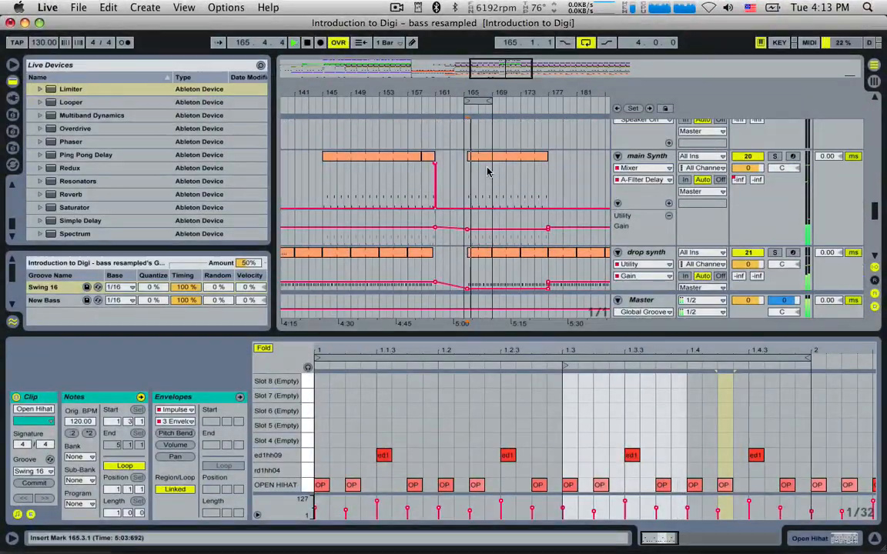
left_click(497, 161)
key("Delete")
left_click(420, 182)
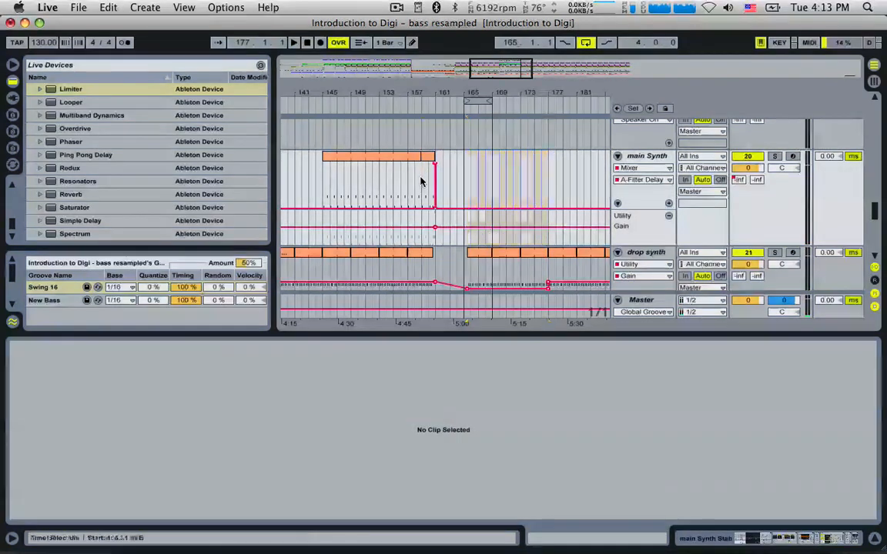
key("space")
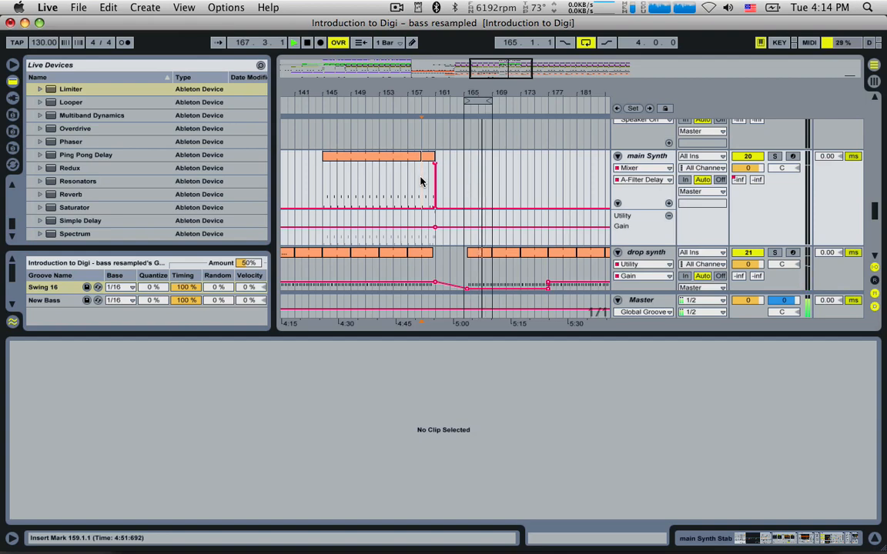
Set the loop to bars 167 to 169 and play that section while checking the drop synth and noise tracks.
mouse_move(479, 101)
left_mouse_down()
mouse_move(498, 108)
mouse_move(490, 102)
left_mouse_up()
left_click_drag(506, 65, 511, 68)
key("space")
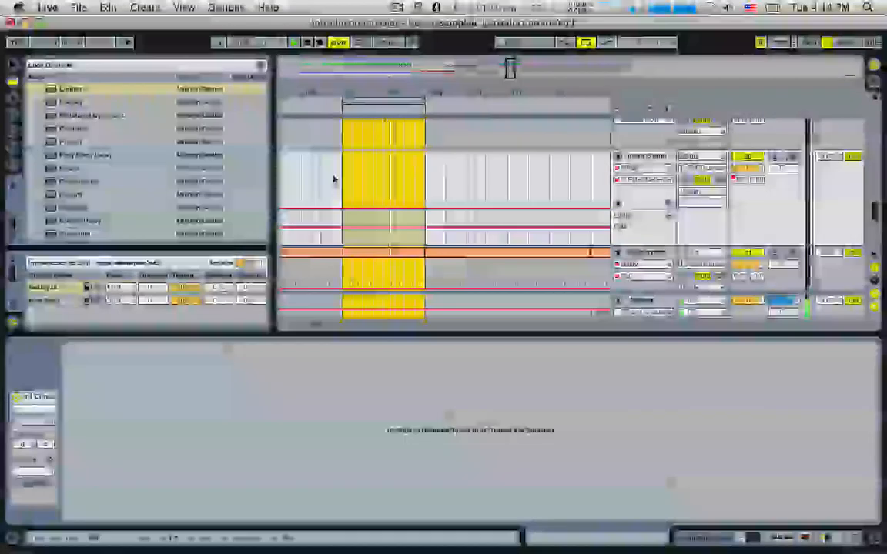
scroll(336, 180, "down", 5)
key("space")
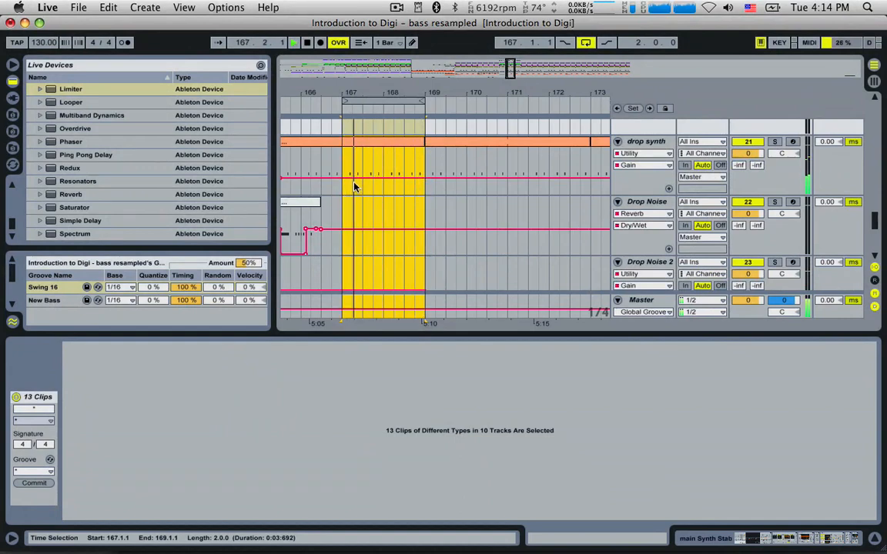
Delete the drop synth clips from 165.3.1 to 169.1.1 and play from 166.4.1.
left_click_drag(513, 75, 507, 64)
key("space")
left_click(466, 143)
key("Delete")
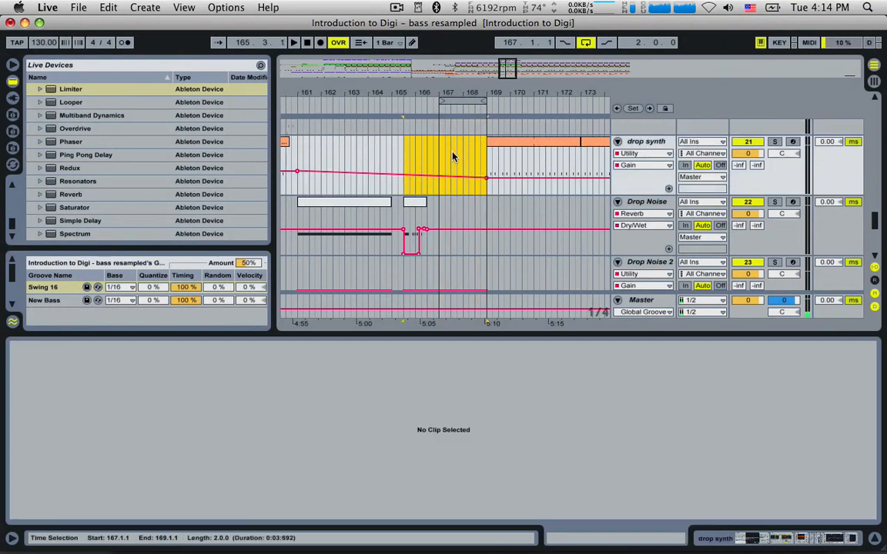
left_click(436, 156)
key("space")
Transpose all three notes of the Pads clip at bar 167 down one octave and play the clip.
scroll(461, 167, "down", 3)
scroll(461, 168, "up", 4)
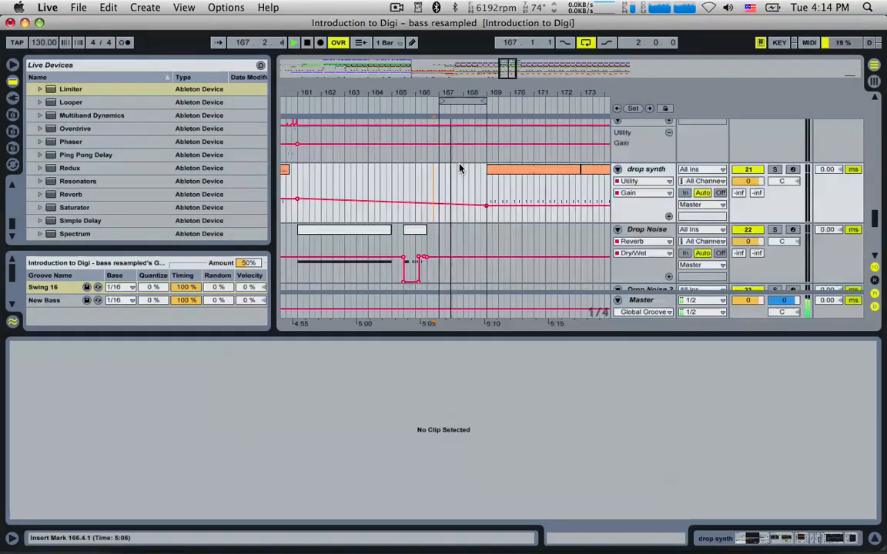
scroll(466, 170, "up", 5)
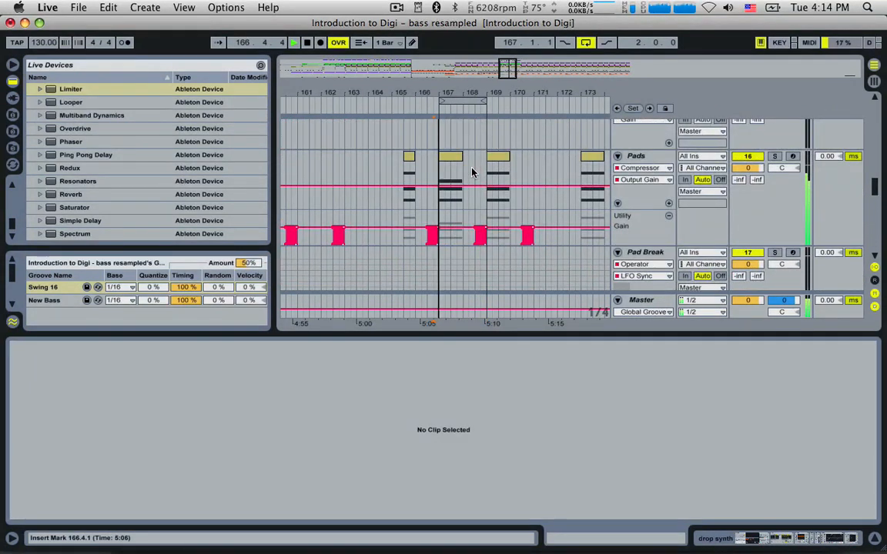
left_click(455, 157)
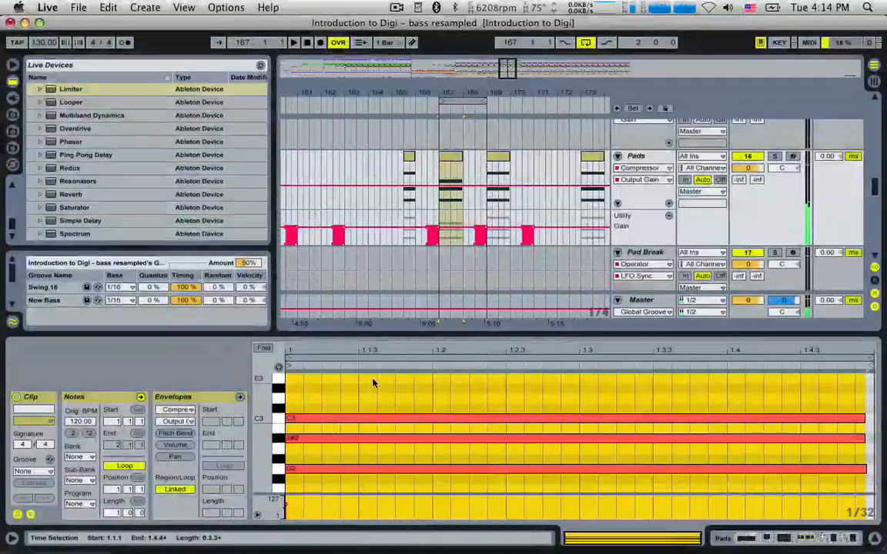
left_click(370, 383)
key("super+a")
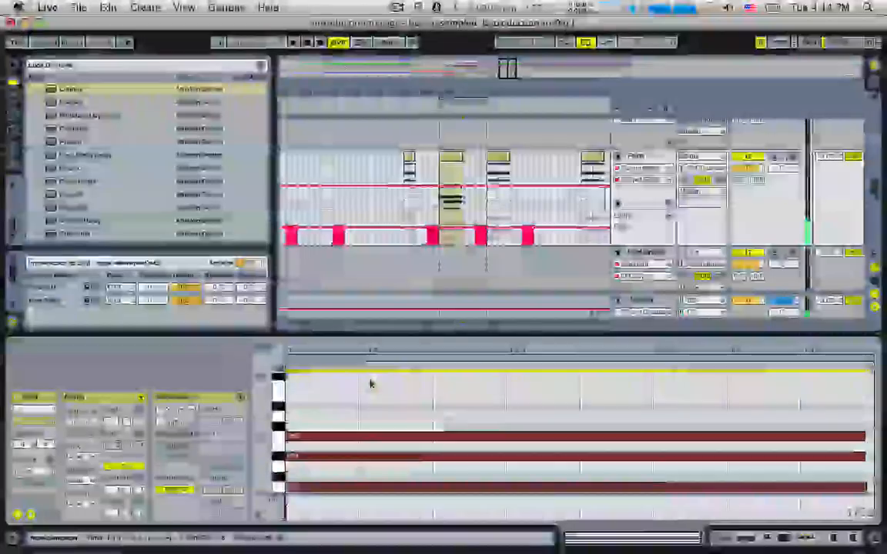
left_click(443, 172)
key("space")
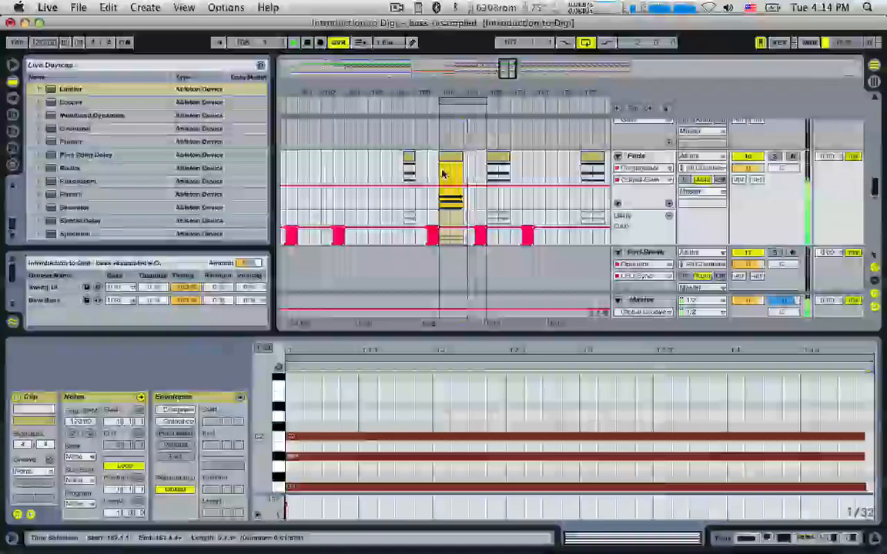
Delete the A#1 and C2 notes from the Pads clip at bar 167 and audition the remaining G1.
left_click(329, 445)
scroll(338, 445, "up", 10)
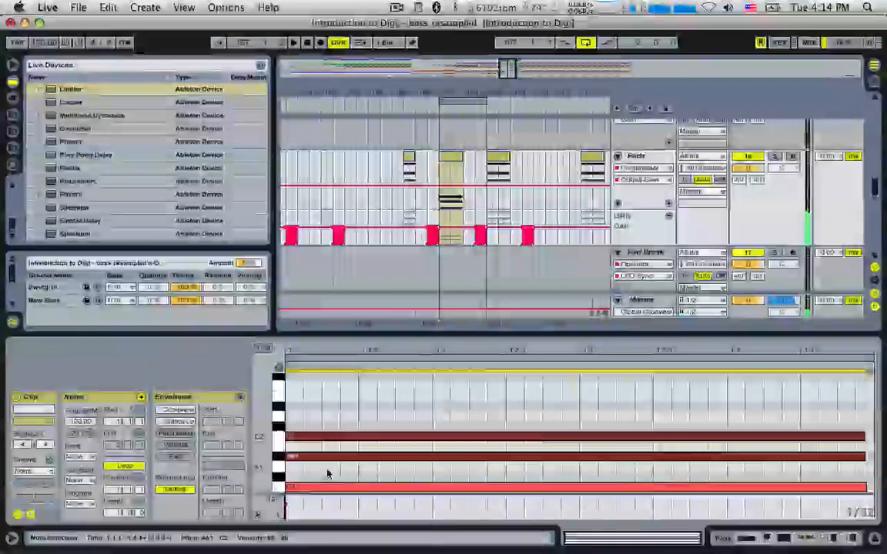
left_click(502, 162)
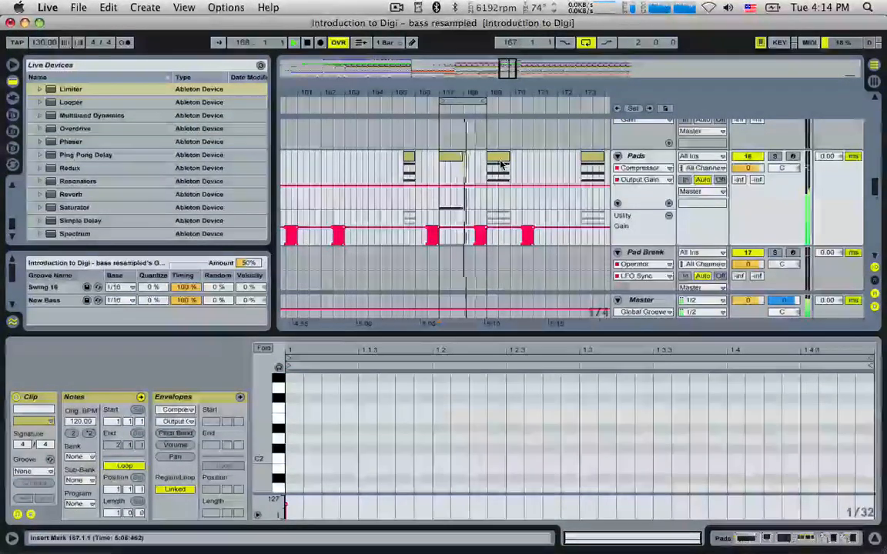
Transpose the G1 note of the Pads clip at bar 167 down one octave to G0 and play the clip.
left_click(454, 162)
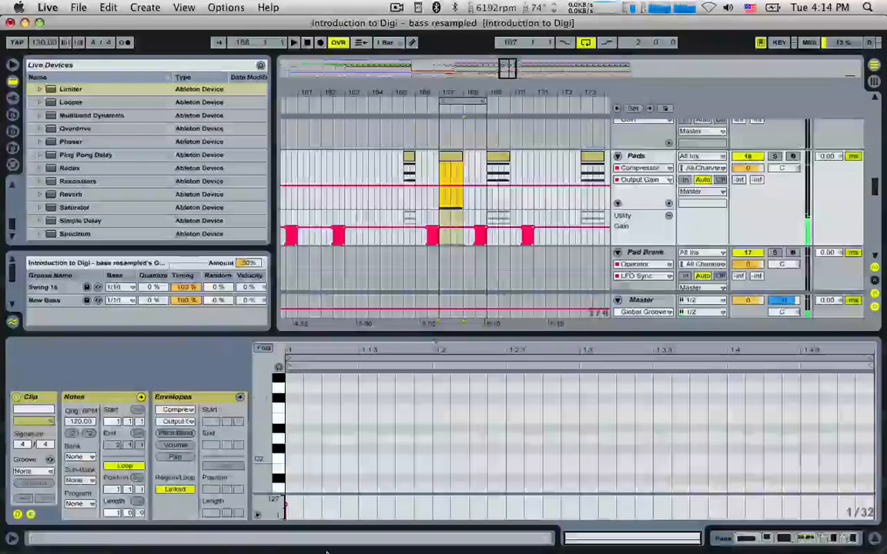
left_click(309, 421)
scroll(377, 443, "down", 3)
left_click(380, 442)
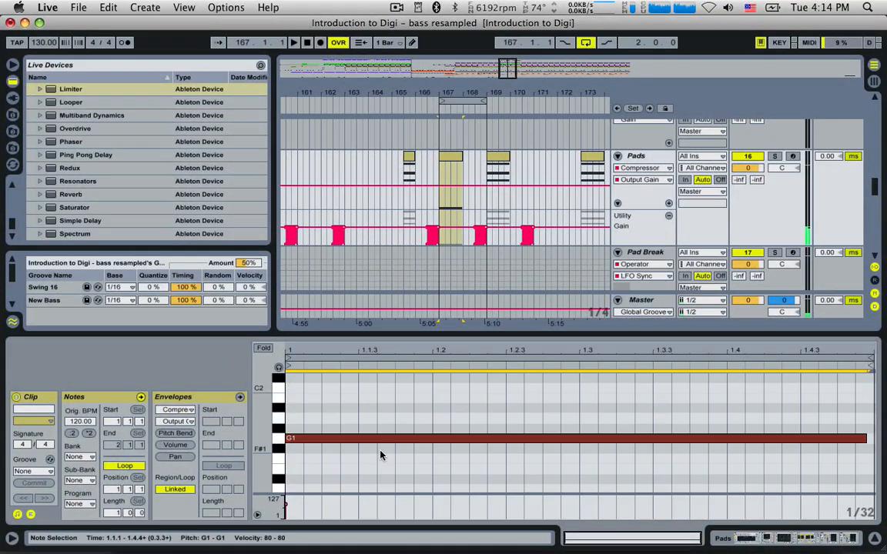
key("shift+Down")
key("space")
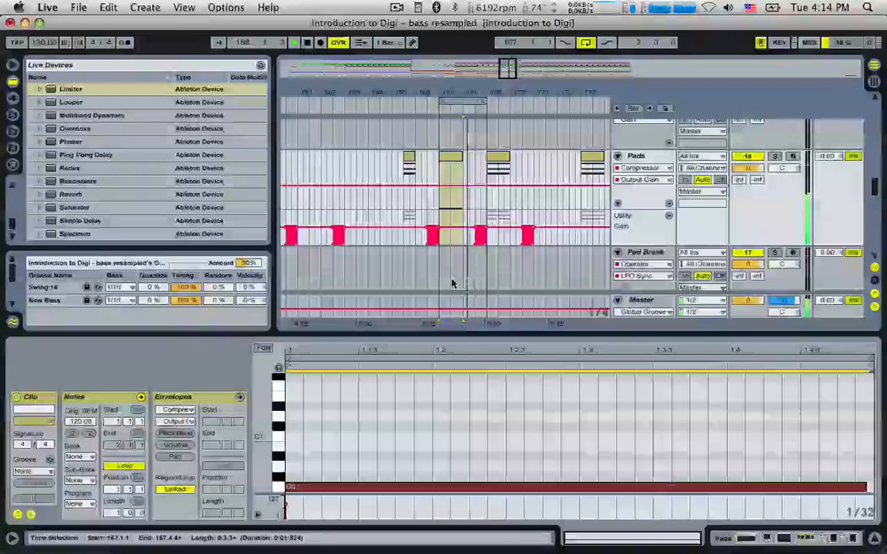
left_click(462, 174)
key("space")
key("space")
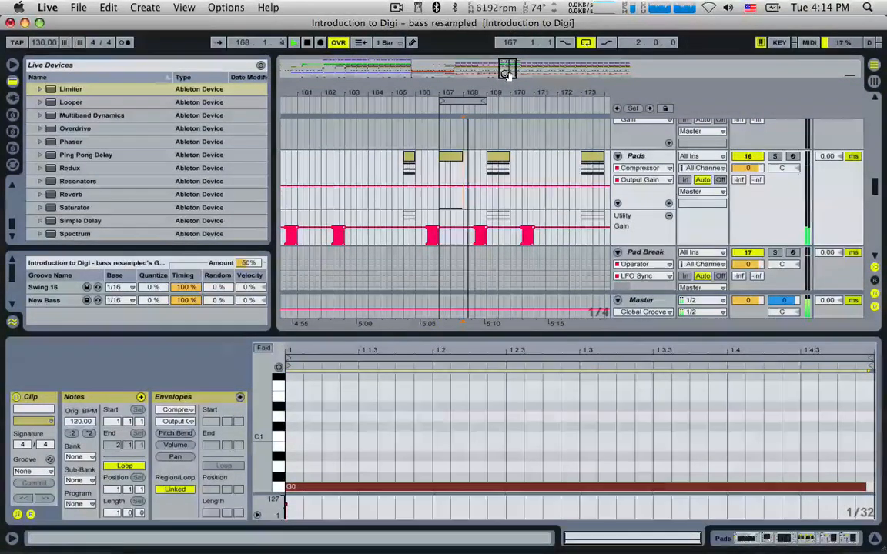
Find the Pad Break 2 track, solo it and play its clips from bar 129.
left_click_drag(506, 75, 510, 103)
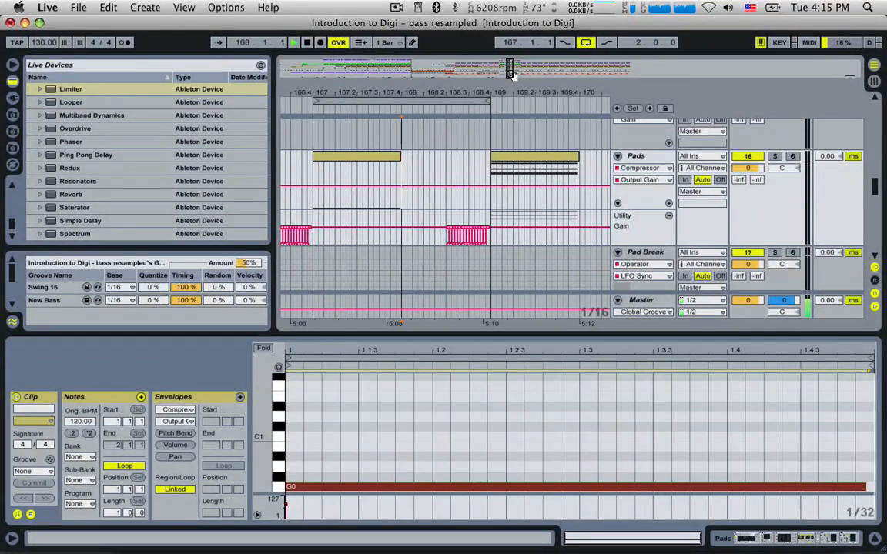
scroll(554, 240, "down", 3)
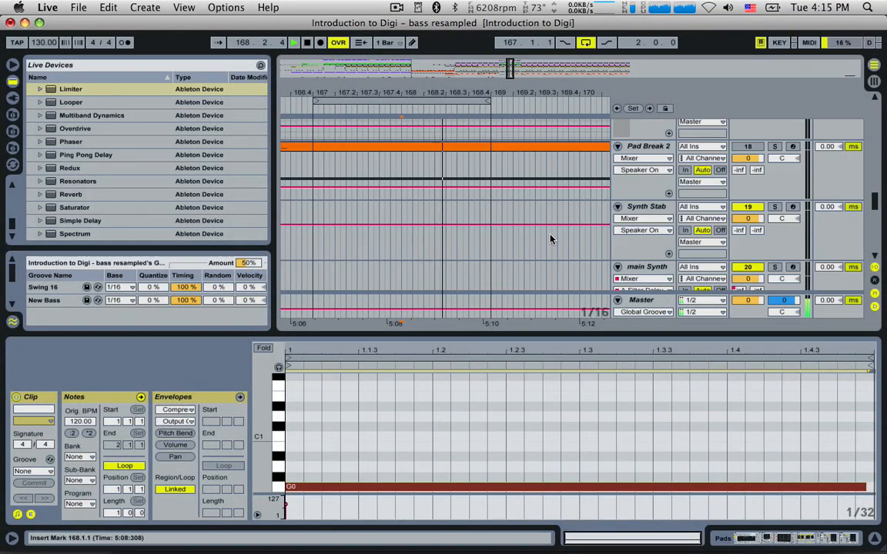
scroll(578, 228, "down", 3)
scroll(578, 228, "down", 5)
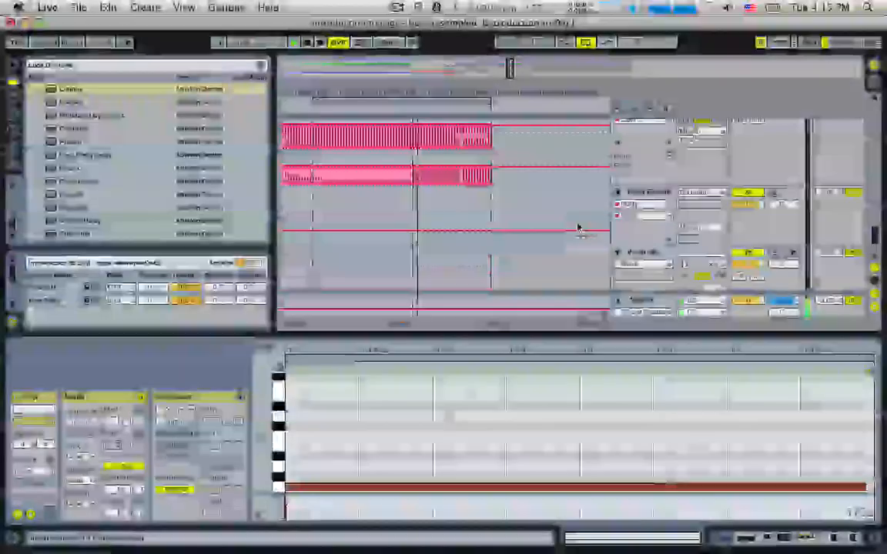
scroll(578, 227, "up", 10)
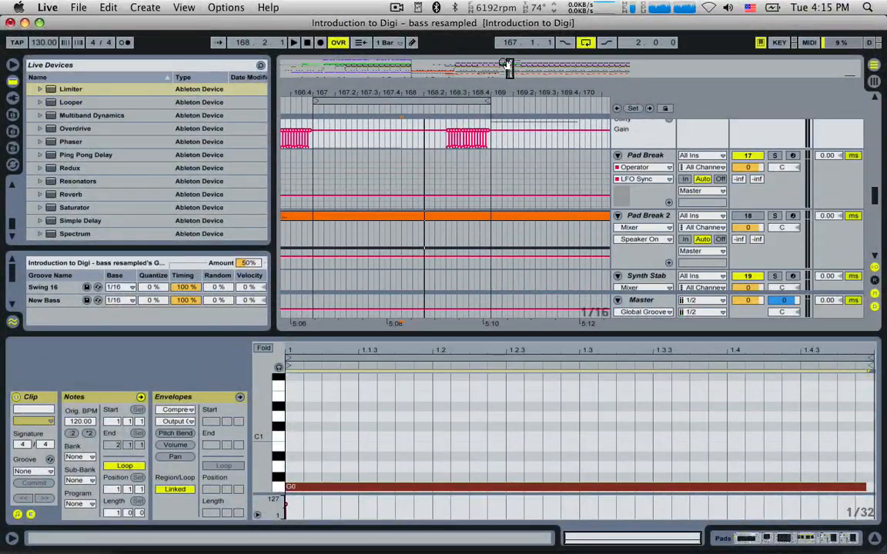
left_click_drag(510, 68, 511, 31)
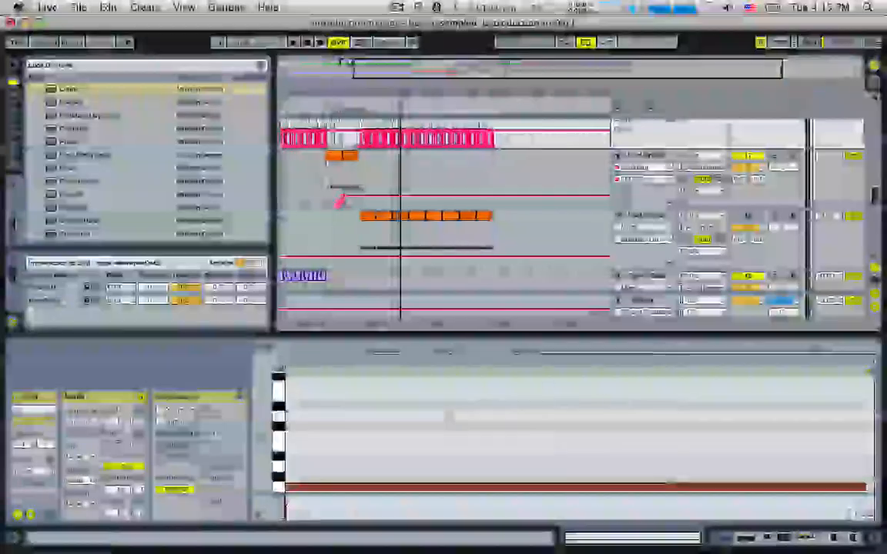
left_click(372, 216)
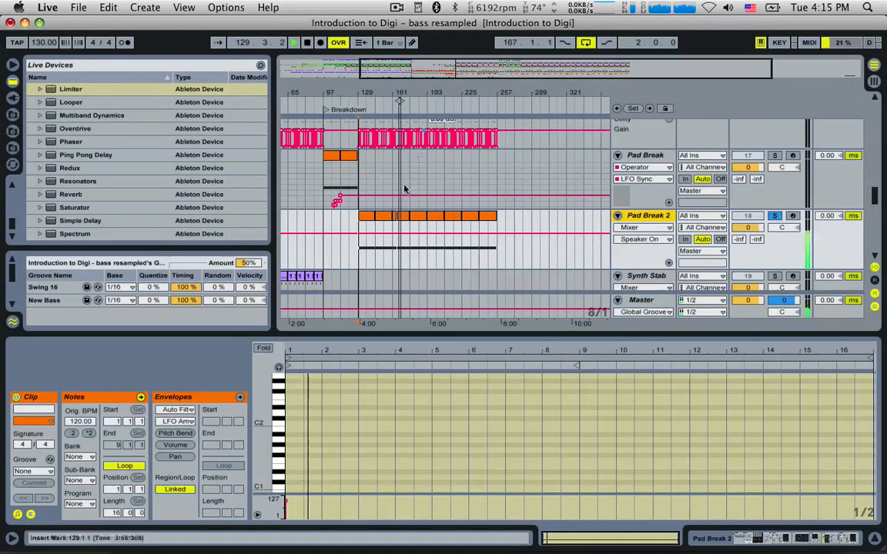
left_click_drag(401, 62, 460, 86)
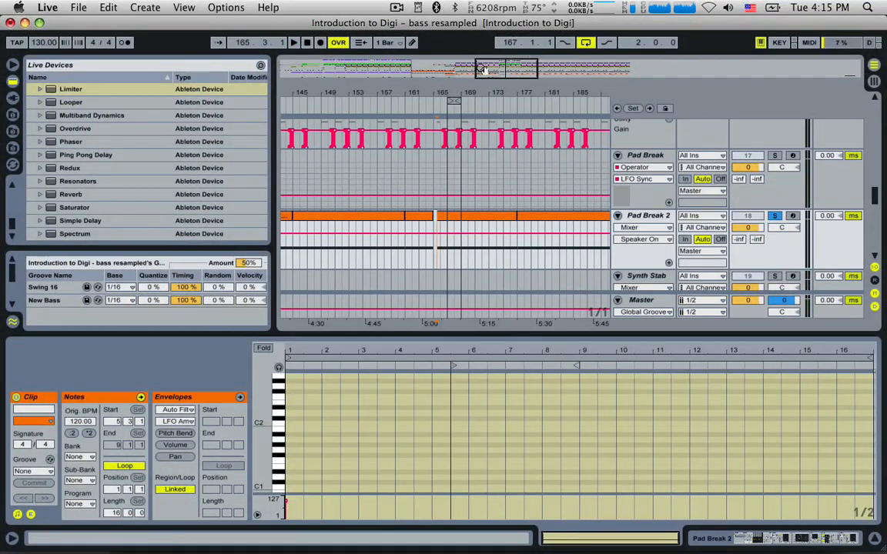
Delete the run of Pad Break 2 clips after the breakdown, unsolo the track and play from 167.1.1.
left_click_drag(482, 69, 485, 42)
left_click_drag(547, 242, 336, 242)
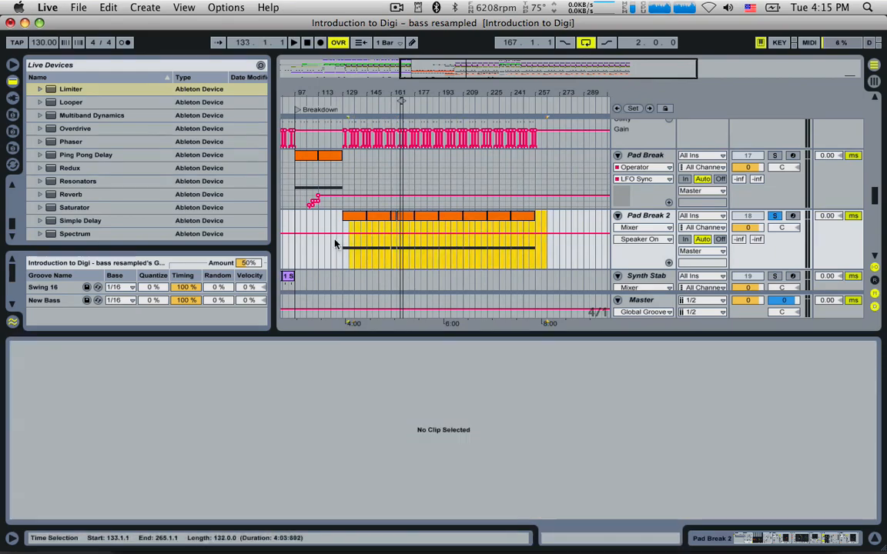
left_click_drag(482, 77, 504, 123)
left_click(468, 221)
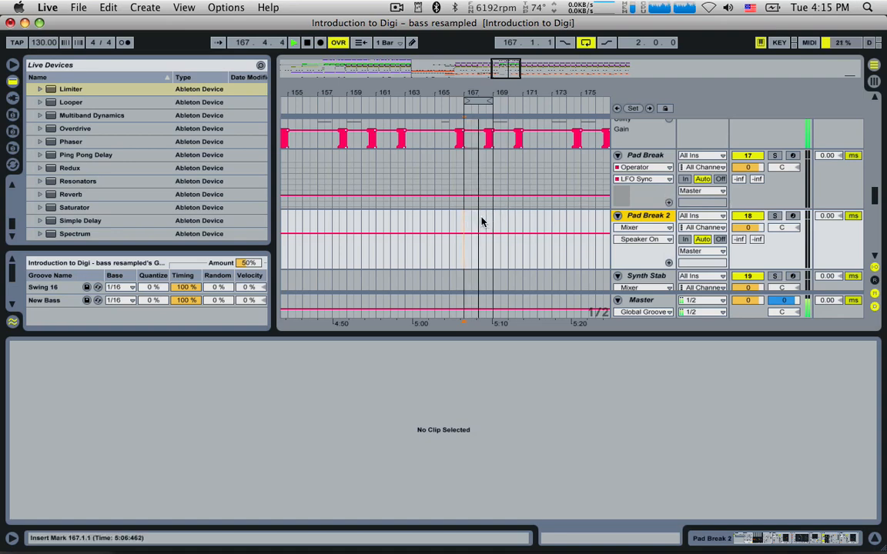
Shorten the loop to bar 168 only and solo the Tech Bass 2 track.
left_click_drag(467, 99, 475, 103)
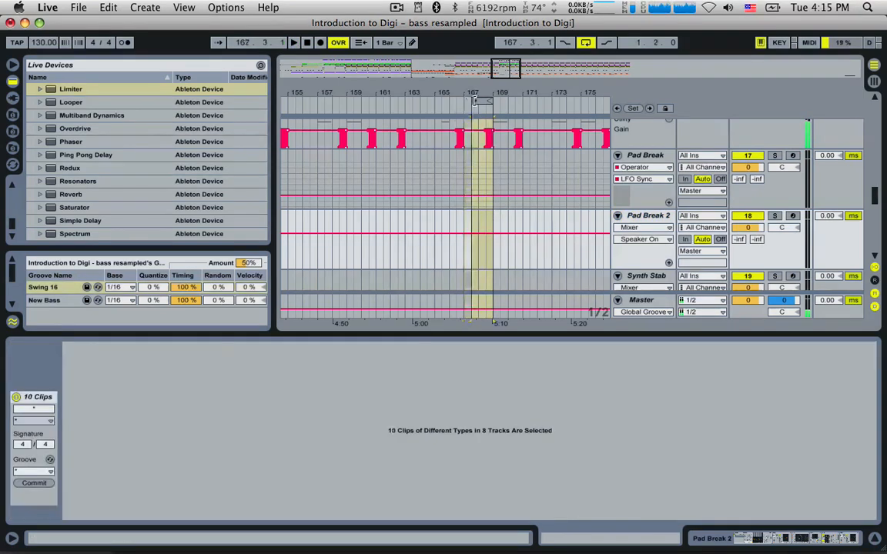
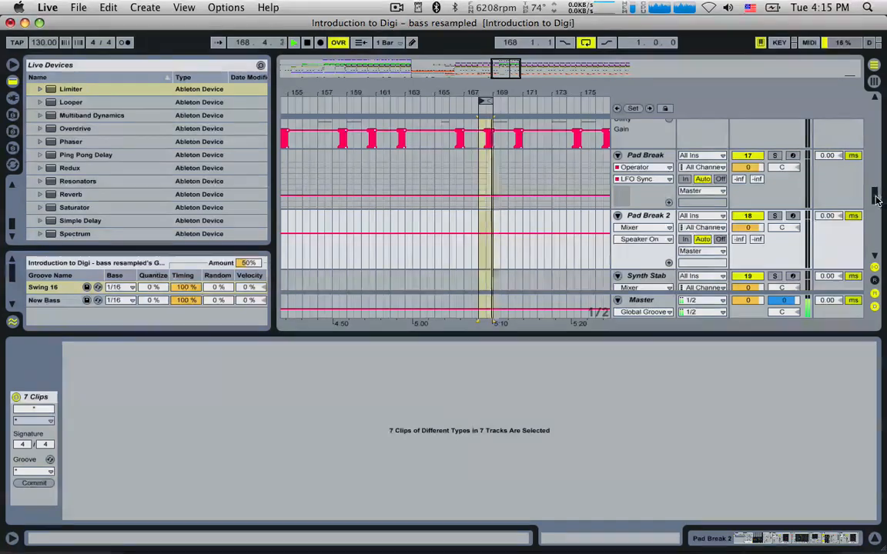
left_click_drag(875, 198, 875, 238)
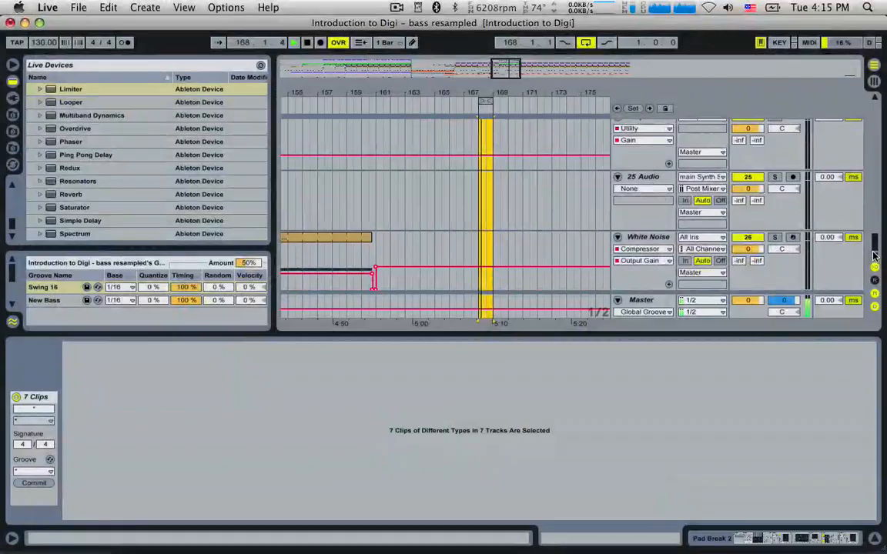
left_click_drag(875, 231, 883, 114)
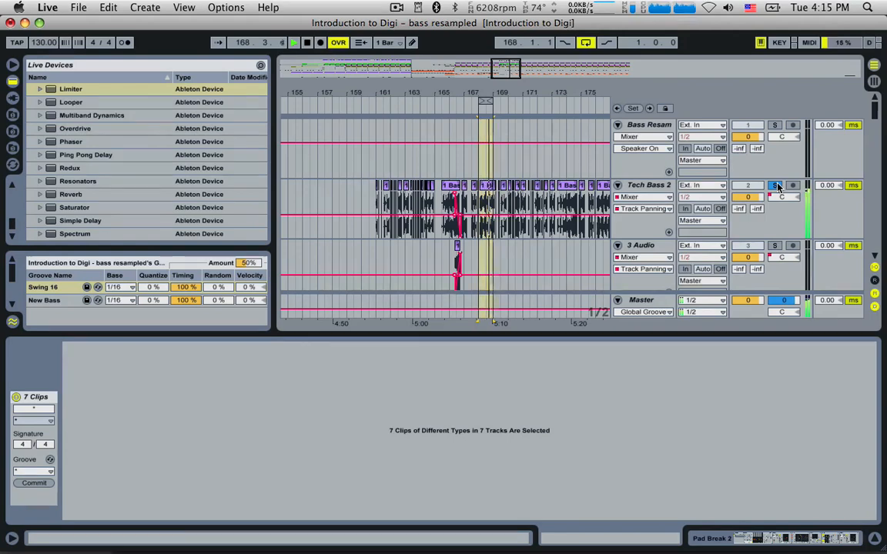
Cut short 1/32-note gaps into the Tech Bass 2 audio across bar 168 up to 169.1.1, and play the bar unsoloed.
left_click_drag(509, 70, 512, 129)
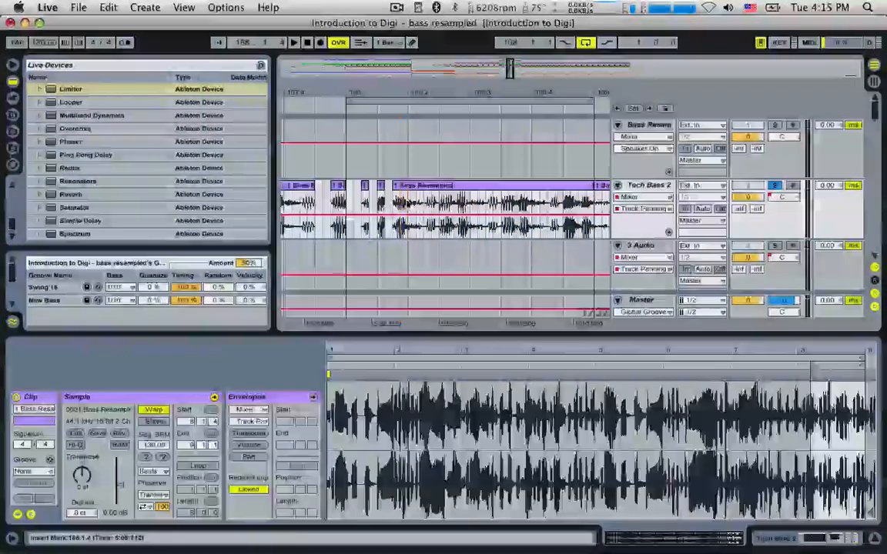
left_click(434, 203)
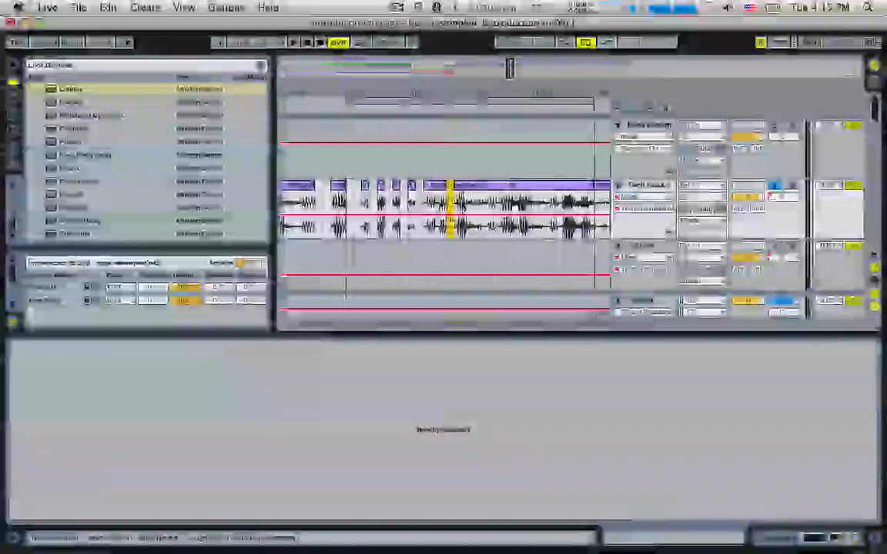
left_click(436, 202)
key("Delete")
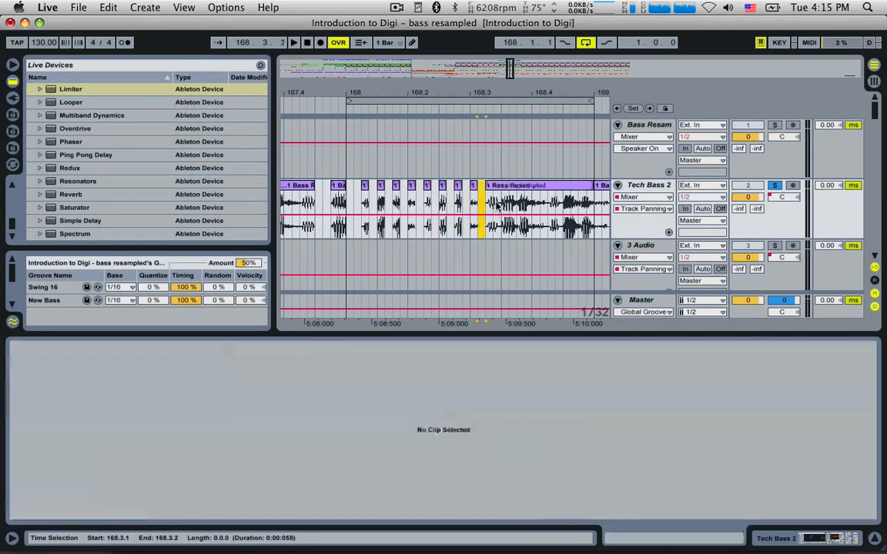
left_click(508, 202)
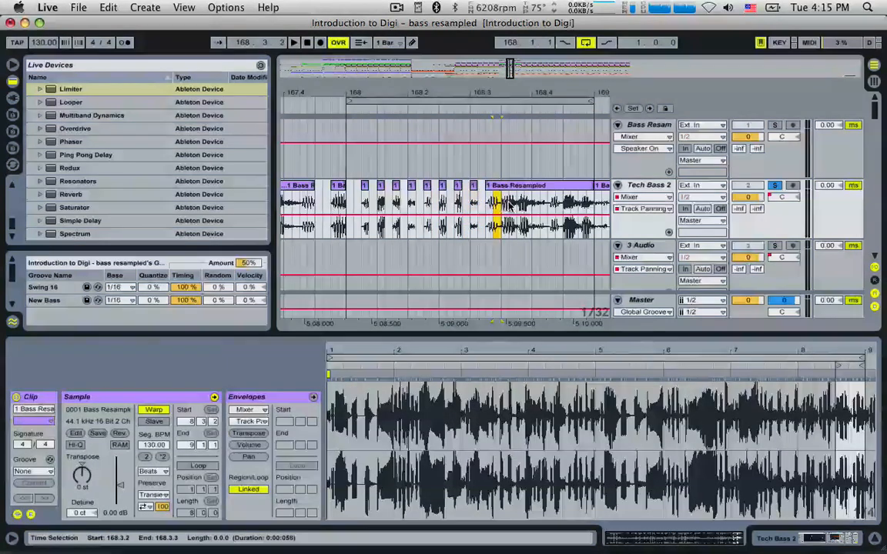
key("Delete")
left_click_drag(509, 205, 589, 206)
key("Delete")
key("Delete")
left_click(545, 206)
key("Delete")
key("Delete")
key("Delete")
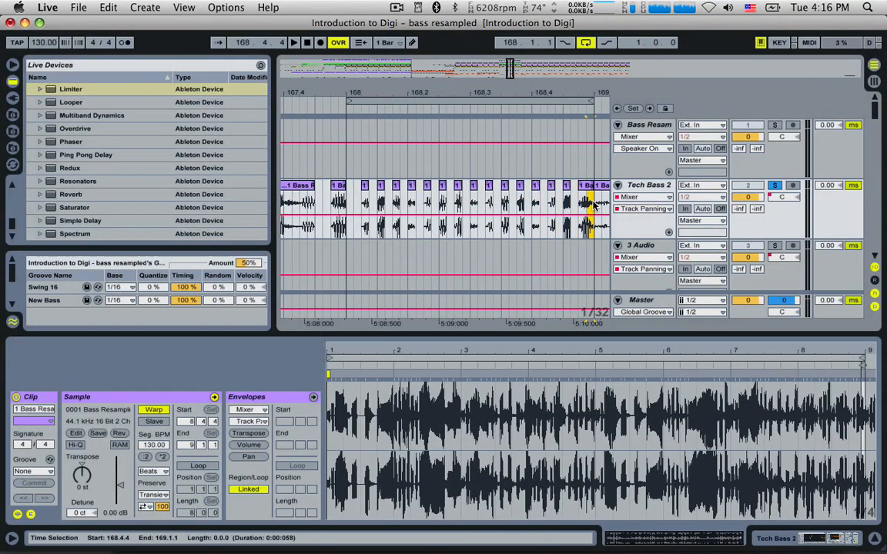
key("Delete")
left_click(345, 198)
key("space")
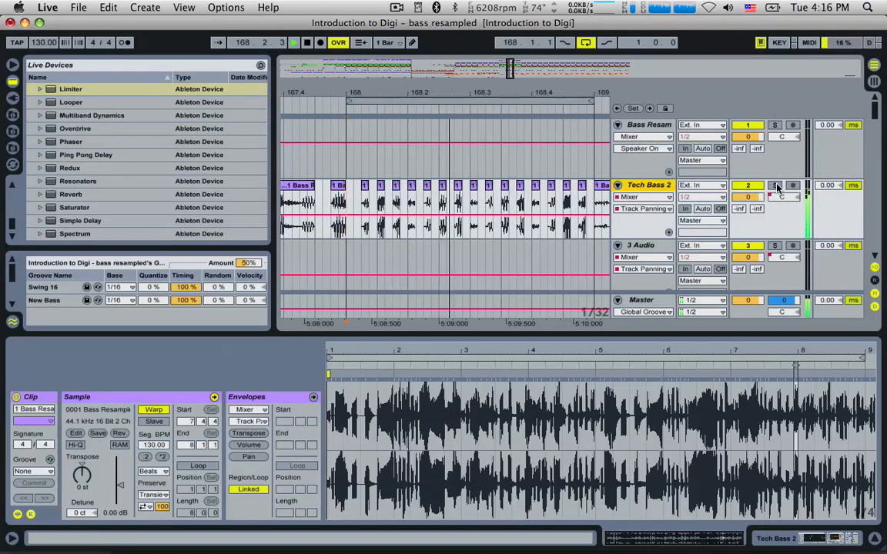
Separate the Kick clip from 168.1.1 to 169.1.1 as its own one-bar clip and play the loop.
scroll(482, 191, "down", 3)
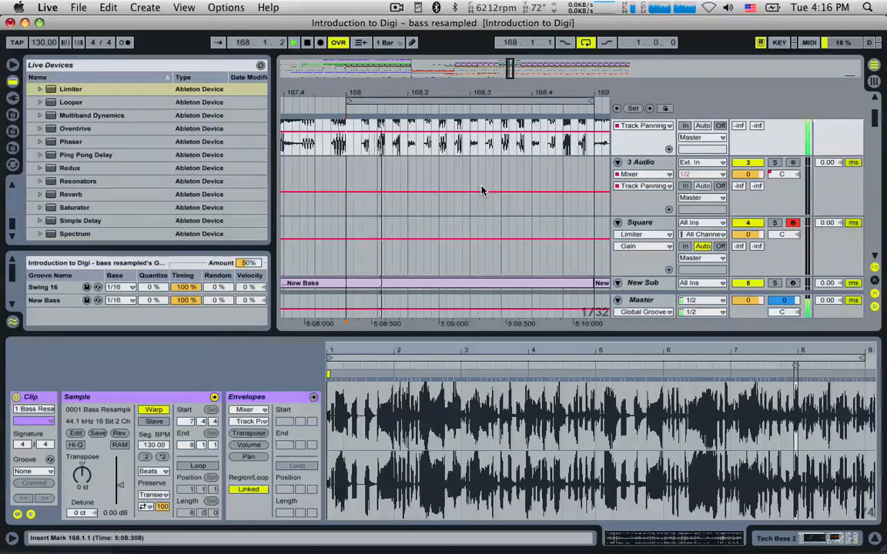
scroll(482, 191, "down", 3)
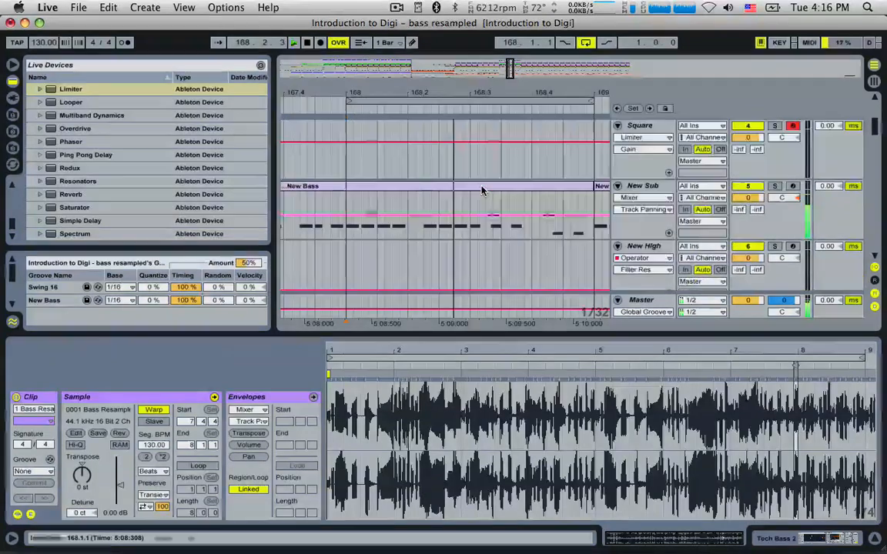
scroll(482, 190, "down", 1)
scroll(482, 190, "up", 2)
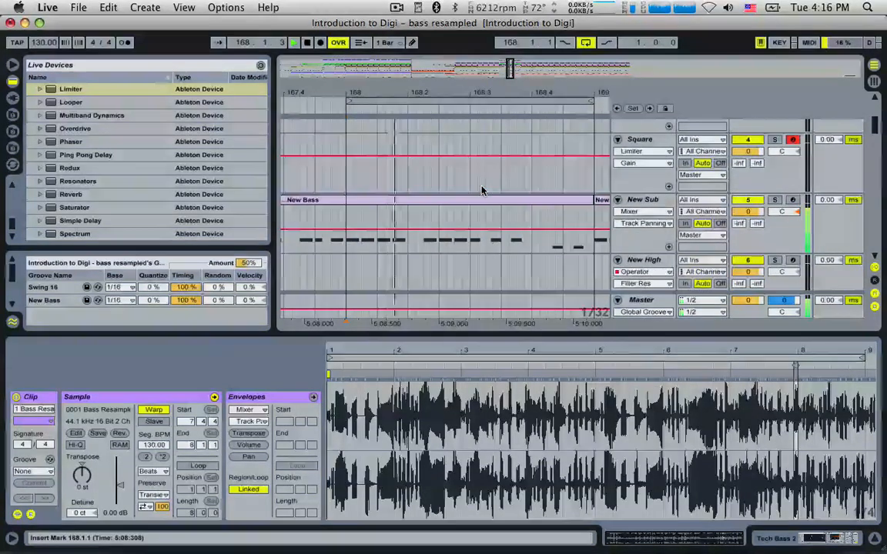
scroll(454, 208, "down", 5)
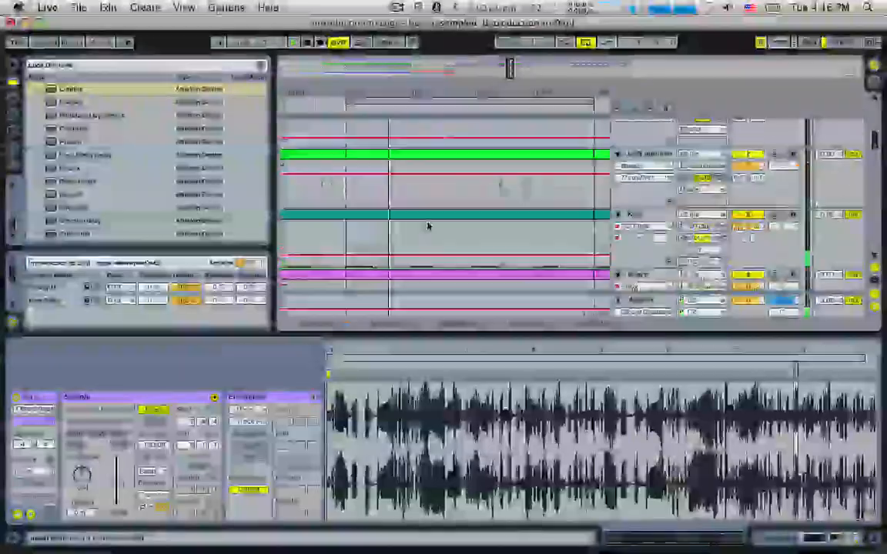
left_click_drag(346, 242, 593, 236)
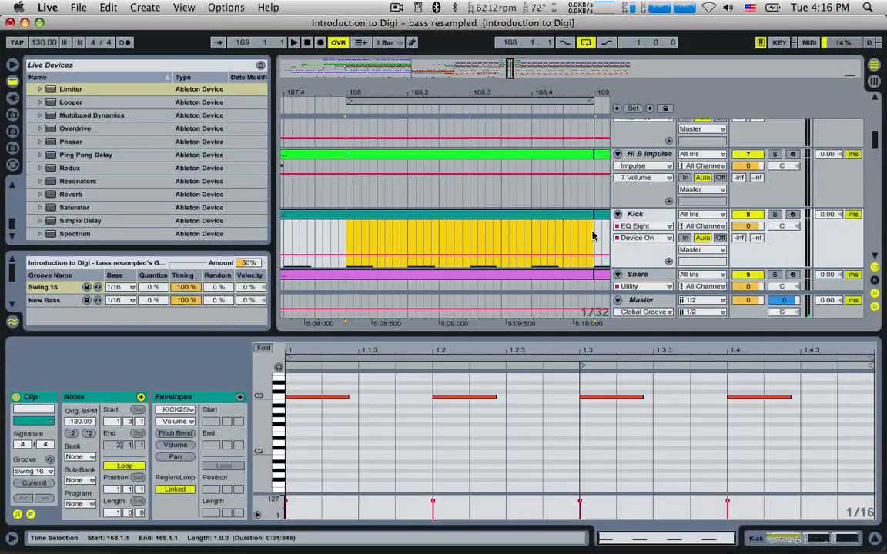
left_click(367, 422)
key("space")
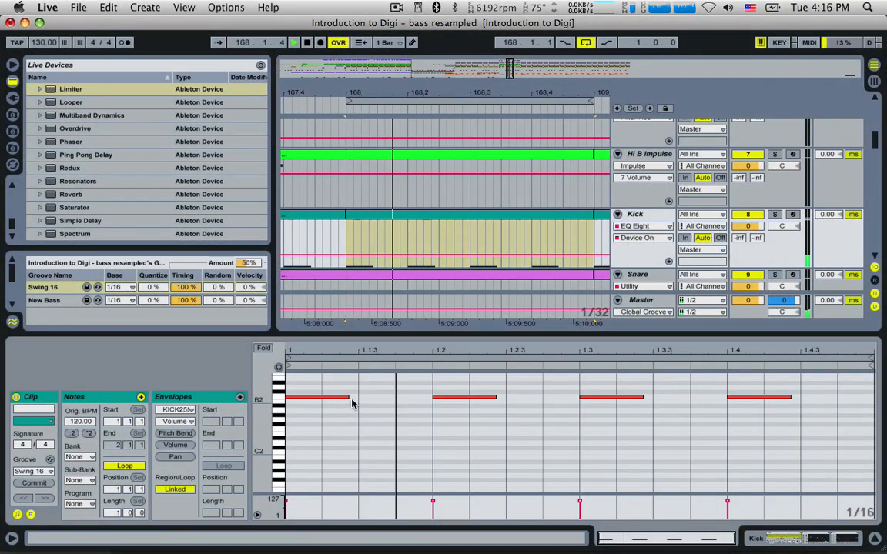
Shorten the first C3 kick note to about a 1/32 and repeat it on 1.1.2, 1.1.3 and 1.1.4.
left_click_drag(348, 396, 303, 398)
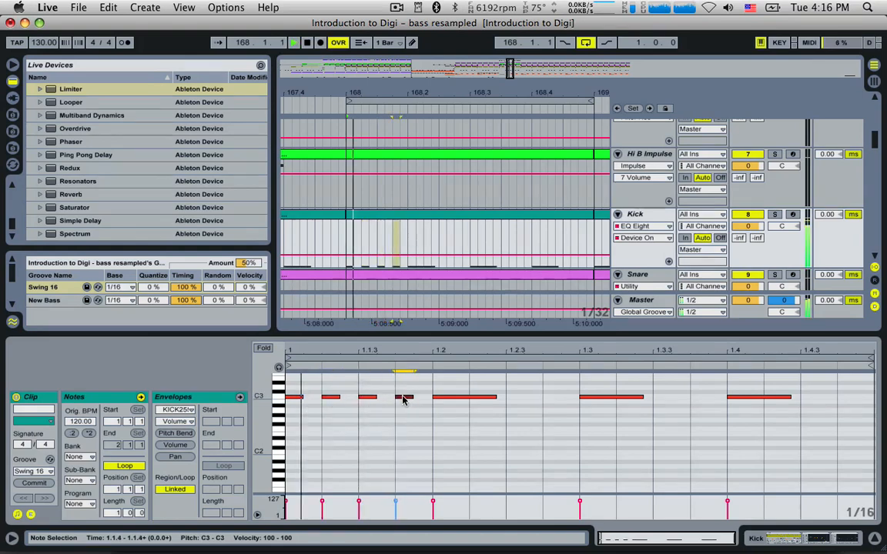
key("space")
key("space")
Audition the four short kick notes and delete the long kick notes on beats 2, 3 and 4.
left_click_drag(415, 394, 308, 402)
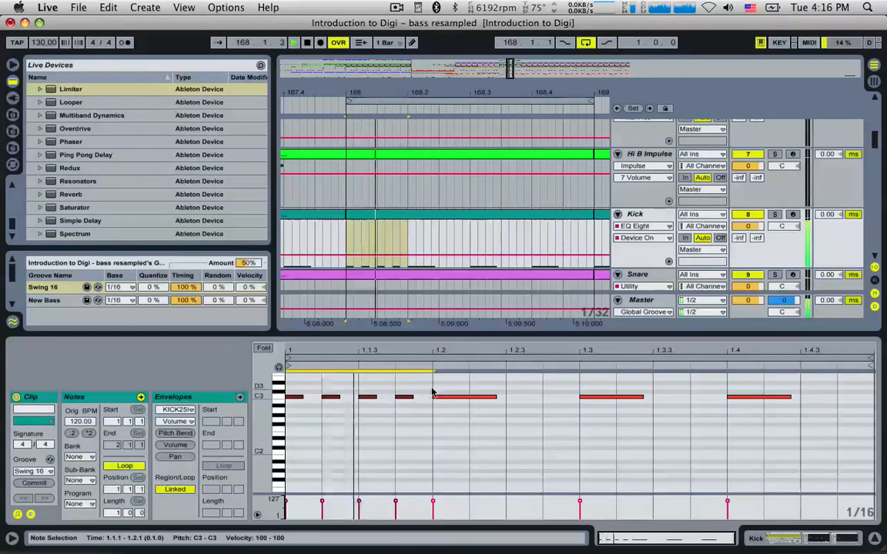
key("space")
left_click_drag(453, 385, 831, 410)
key("Delete")
Repeat the four-note kick pattern on the remaining beats, lowering beat 2, dropping beat 3 to G1 and raising beat 4 to G4.
left_click_drag(429, 384, 589, 475)
scroll(594, 475, "down", 3)
scroll(593, 475, "up", 3)
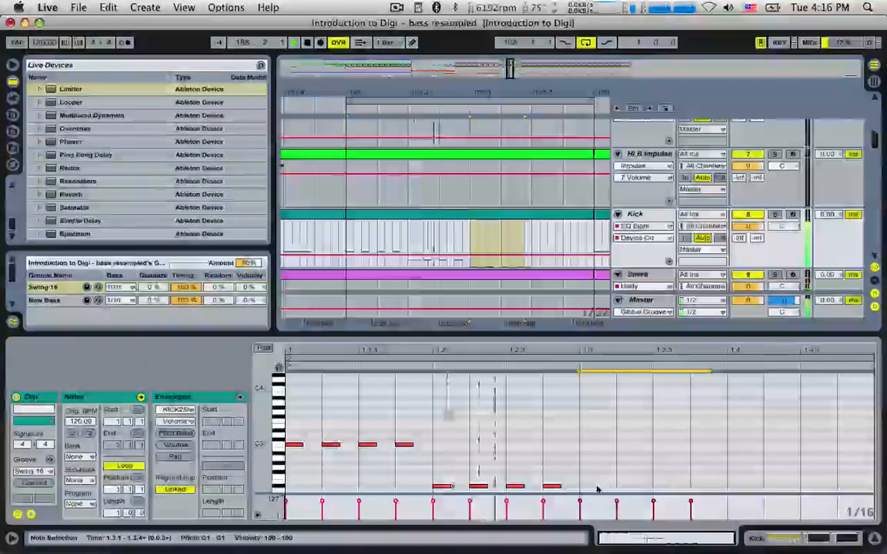
left_click_drag(593, 475, 745, 424)
left_click(770, 457)
Switch the Kick clip to a finer note grid and add an extra short G4 kick near the end of beat 4.
right_click(839, 427)
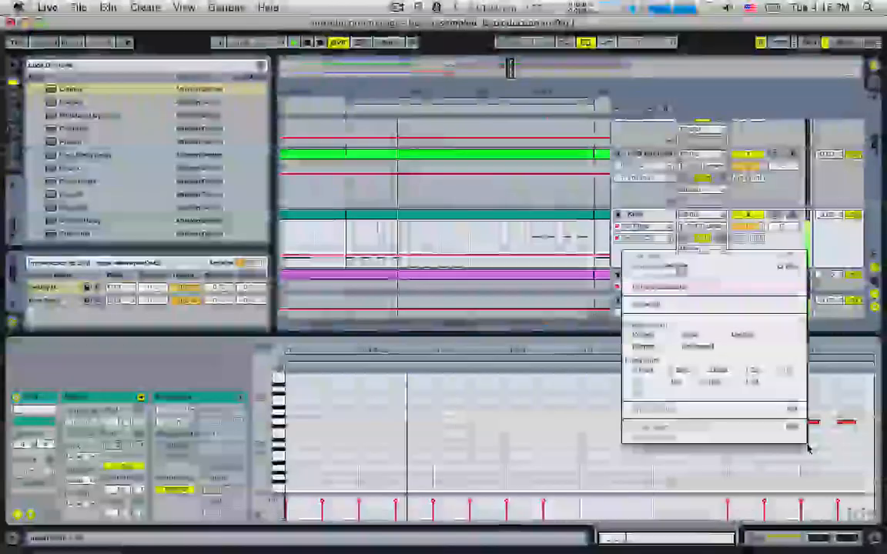
left_click(683, 346)
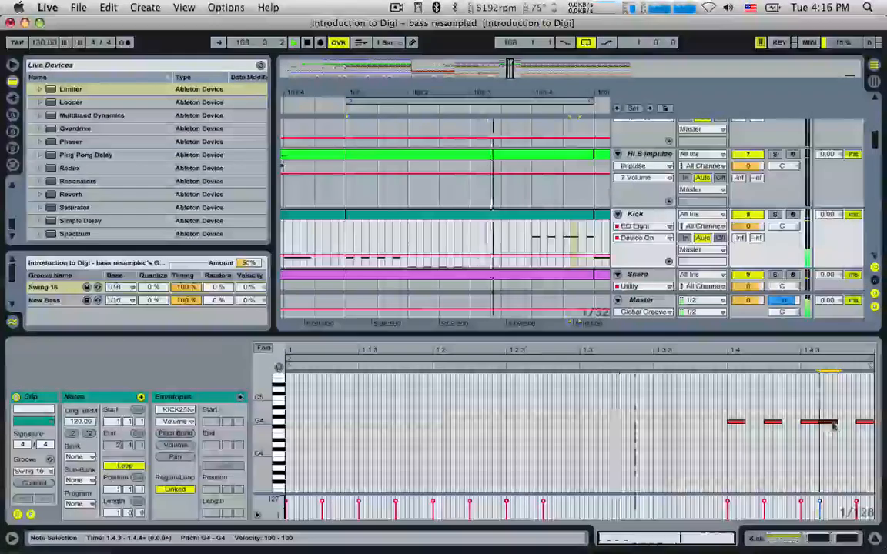
key("super+d")
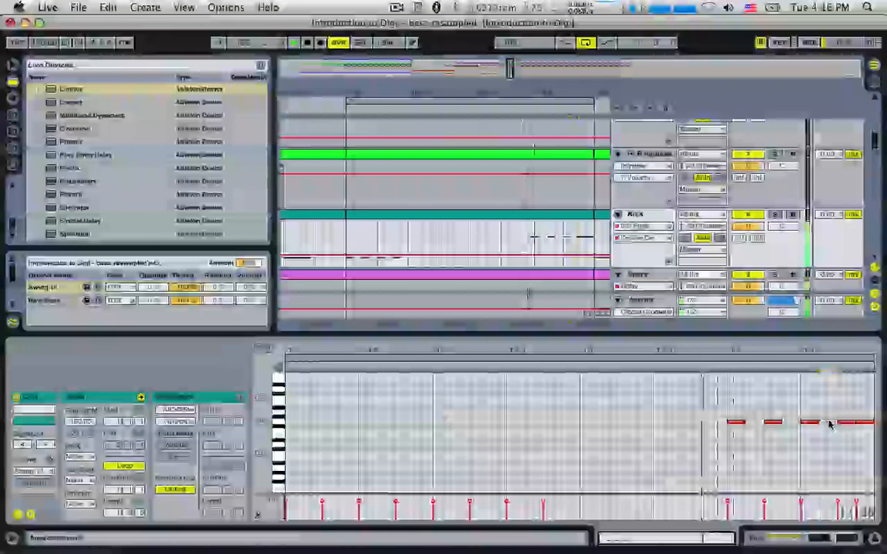
double_click(830, 423)
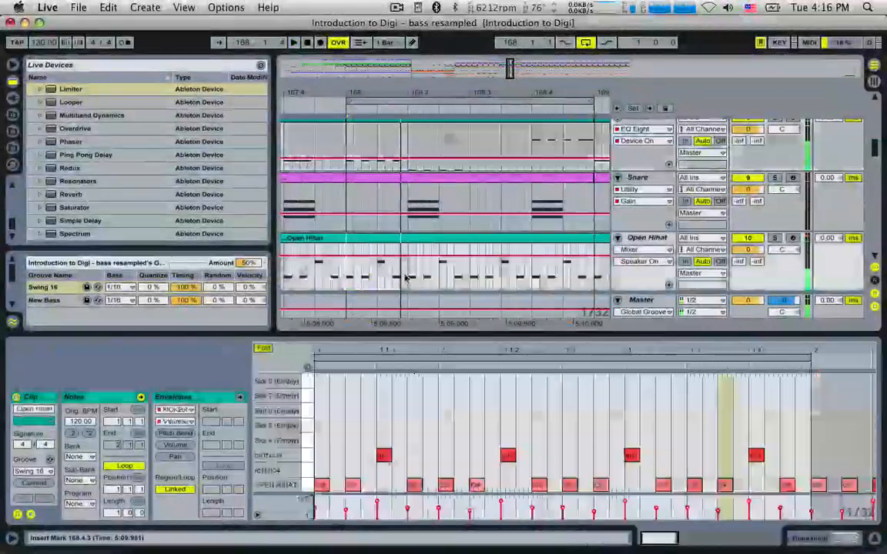
Separate the Open Hihat clip over bar 168 and start moving its notes to OPEN HIHAT on beat 1, rd1hh04 on beat 2 and ed1hh09 on beat 3.
left_click_drag(348, 274, 595, 274)
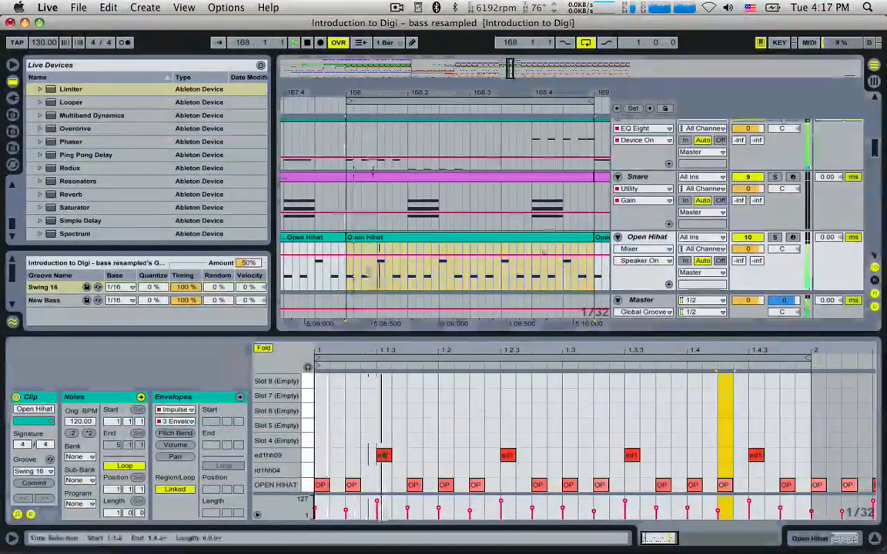
left_click_drag(383, 455, 382, 485)
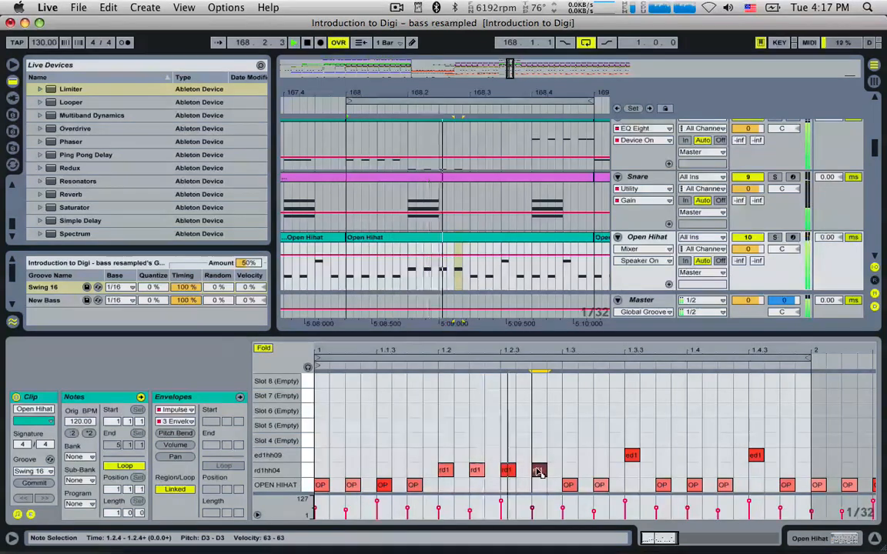
left_click_drag(569, 485, 569, 455)
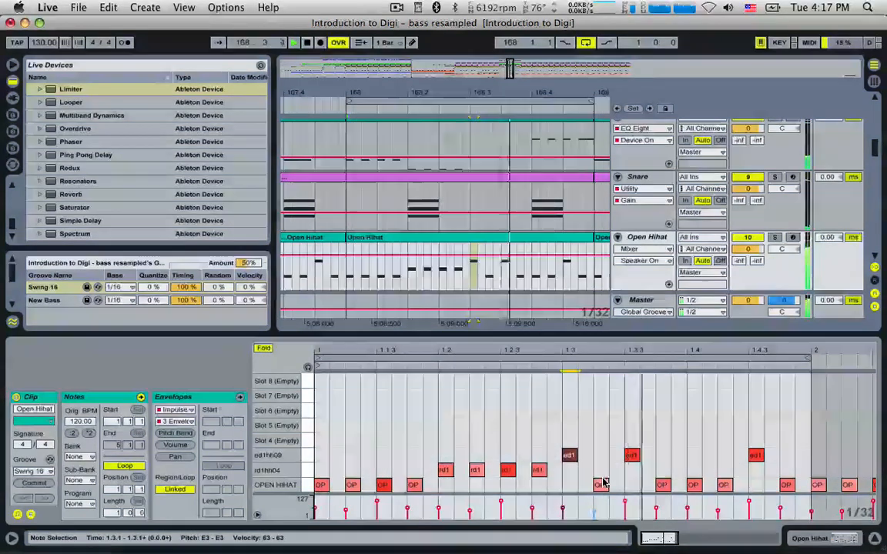
left_click_drag(600, 485, 602, 443)
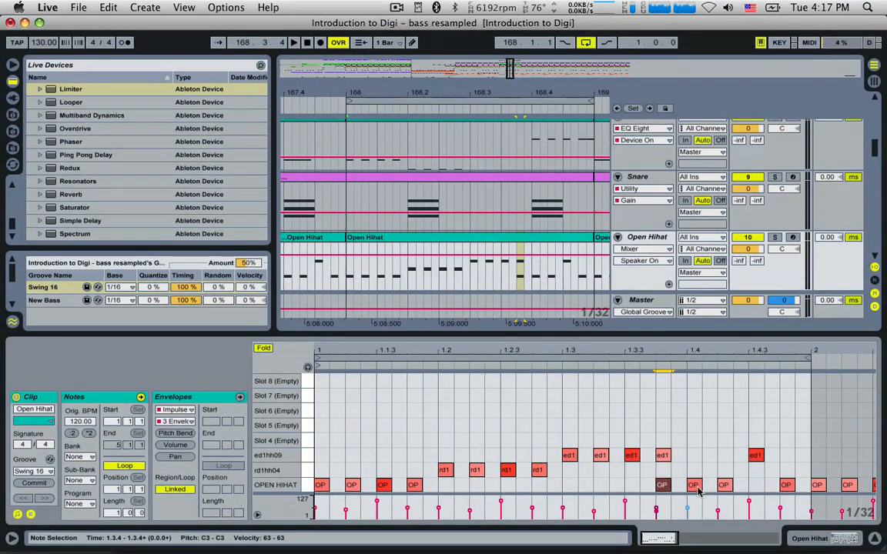
Delete the duplicate OPEN HIHAT note at 1.3.4, put the 1.4.3 accent on the OPEN HIHAT row and play the loop.
key("XF86AudioRaiseVolume")
left_click_drag(670, 483, 656, 487)
key("Delete")
left_click_drag(704, 448, 793, 468)
key("Delete")
key("space")
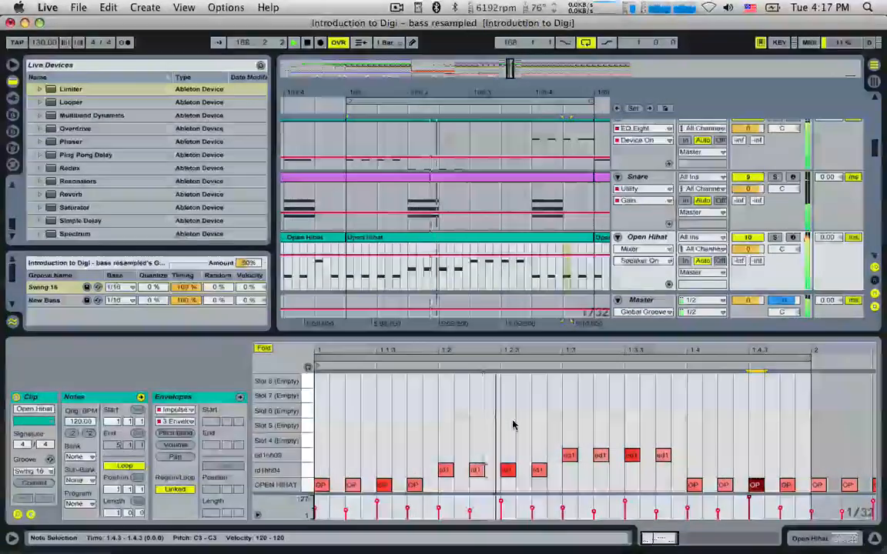
Stop playback and delete the second kick note of beats 1 and 2 in the bar 168 Kick clip.
scroll(513, 265, "up", 10)
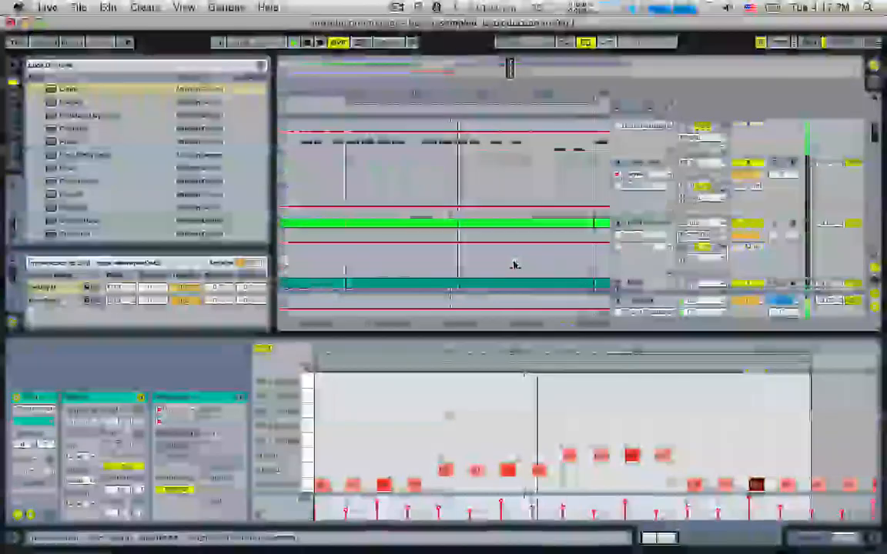
scroll(513, 265, "down", 6)
scroll(513, 265, "up", 3)
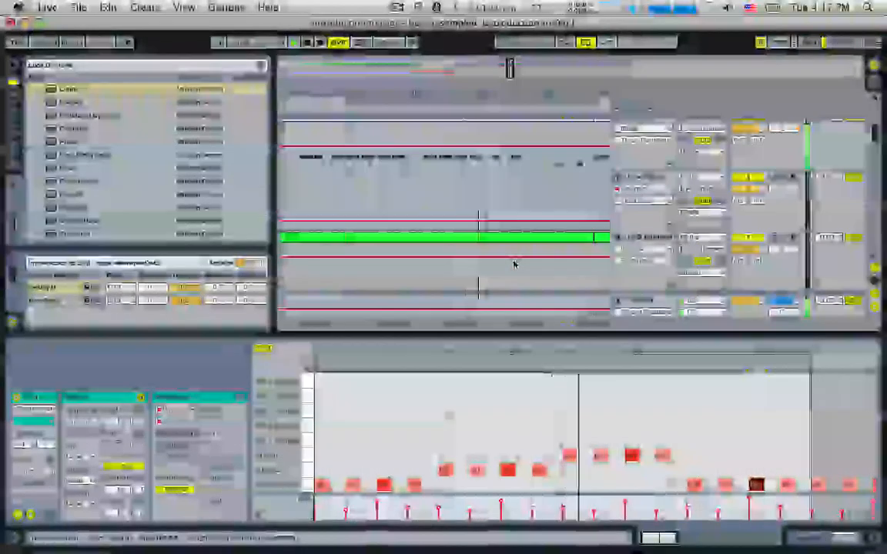
scroll(514, 265, "down", 6)
scroll(514, 265, "down", 1)
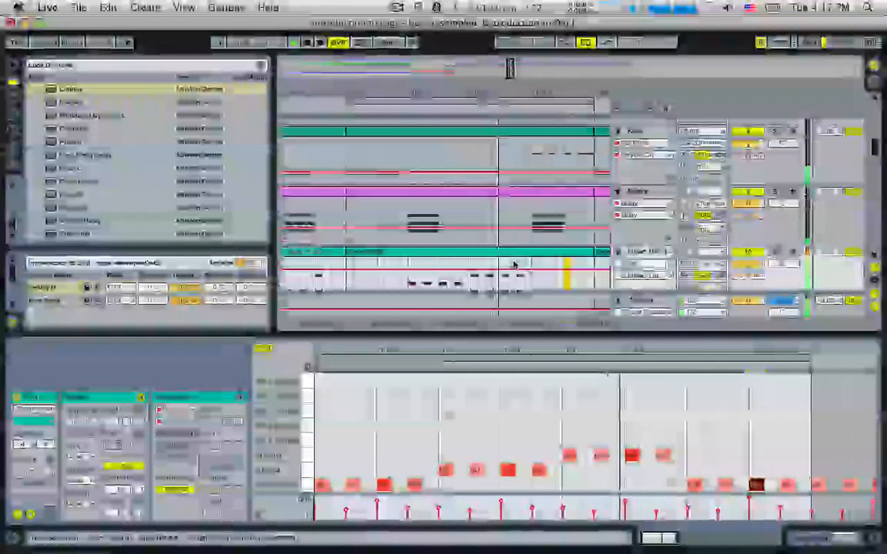
scroll(514, 265, "up", 3)
key("space")
left_click(417, 174)
left_click(358, 372)
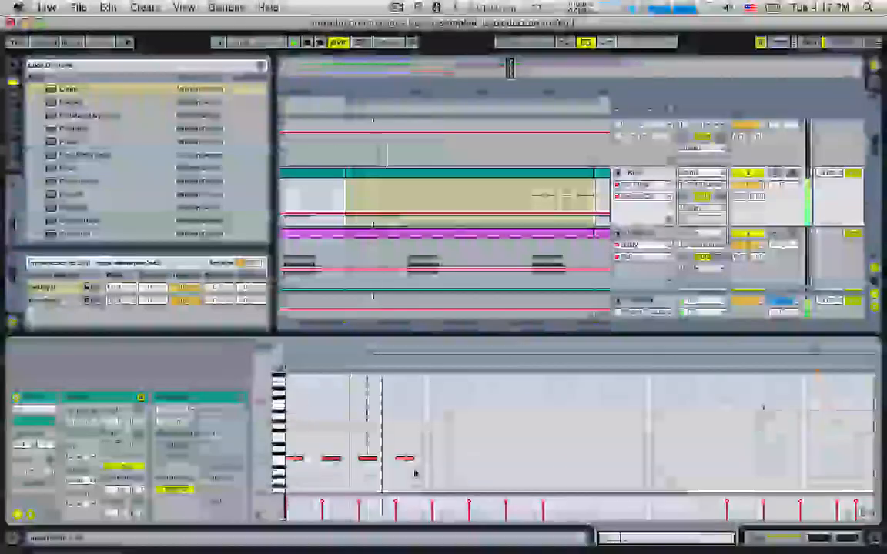
left_click(335, 462)
double_click(477, 490)
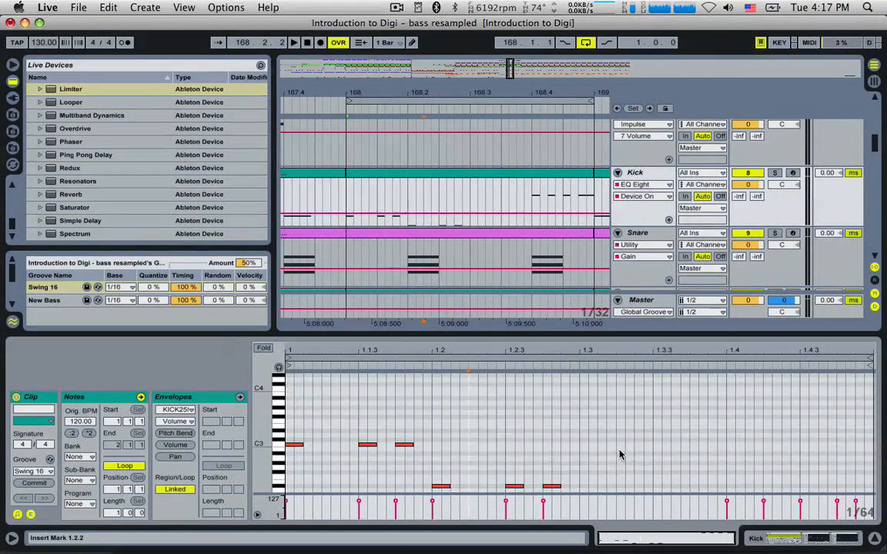
Play the loop, add C3 kick notes at 1.3 and 1.3.3, and lengthen both together.
scroll(621, 455, "up", 15)
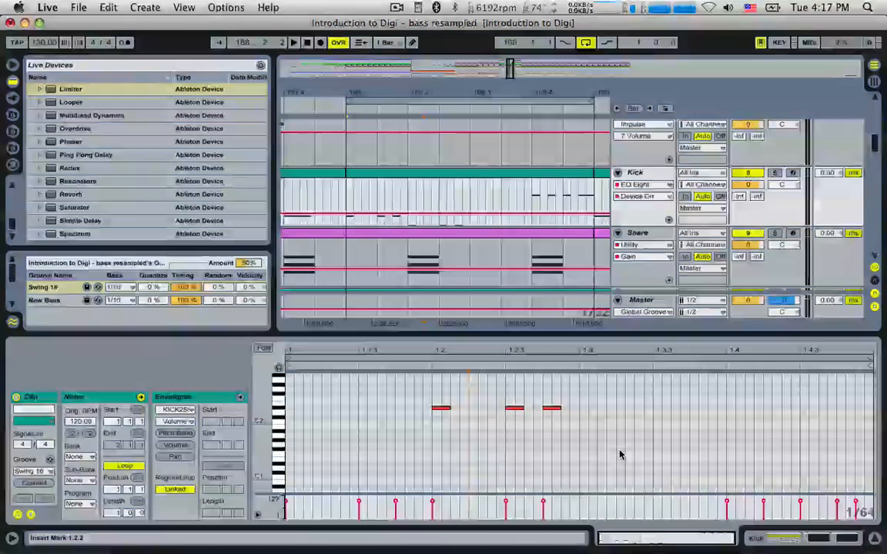
key("space")
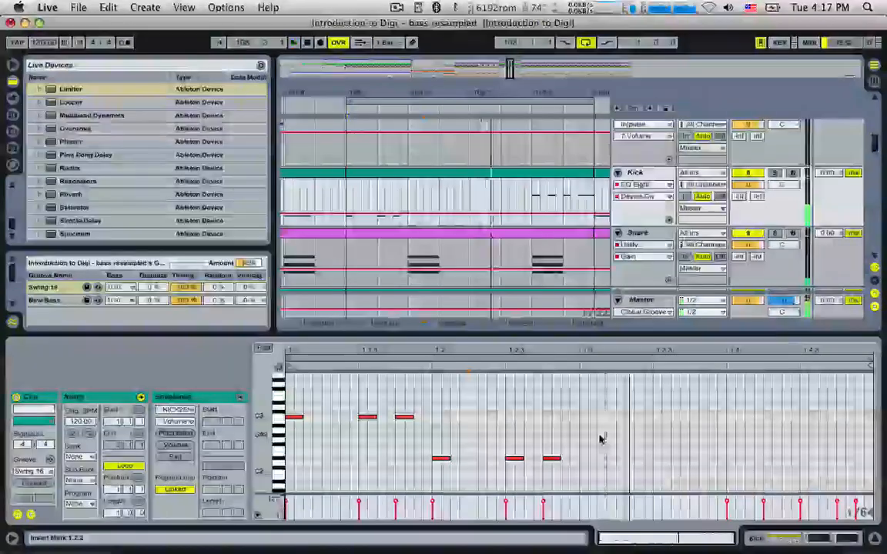
double_click(658, 419)
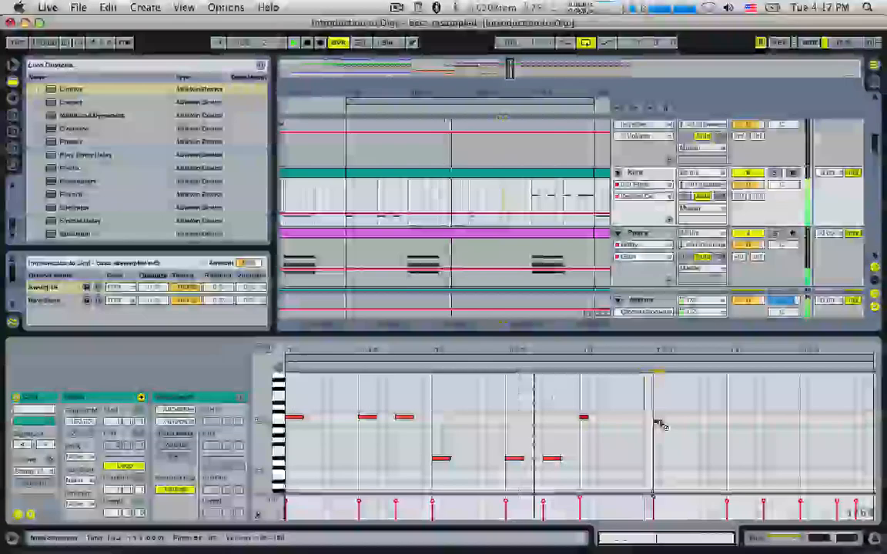
left_click_drag(672, 415, 584, 416)
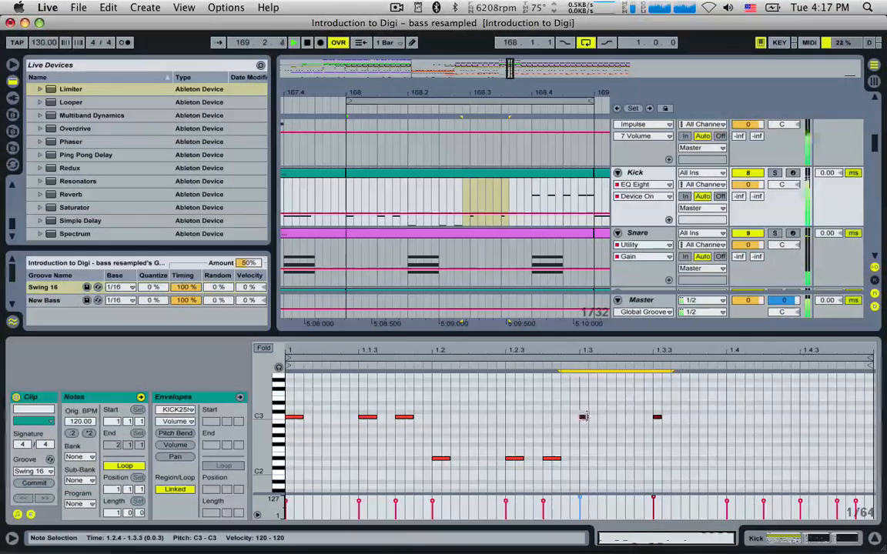
Delete the first three G4 kick notes of beat 4, keeping only the closing pair.
scroll(803, 428, "up", 5)
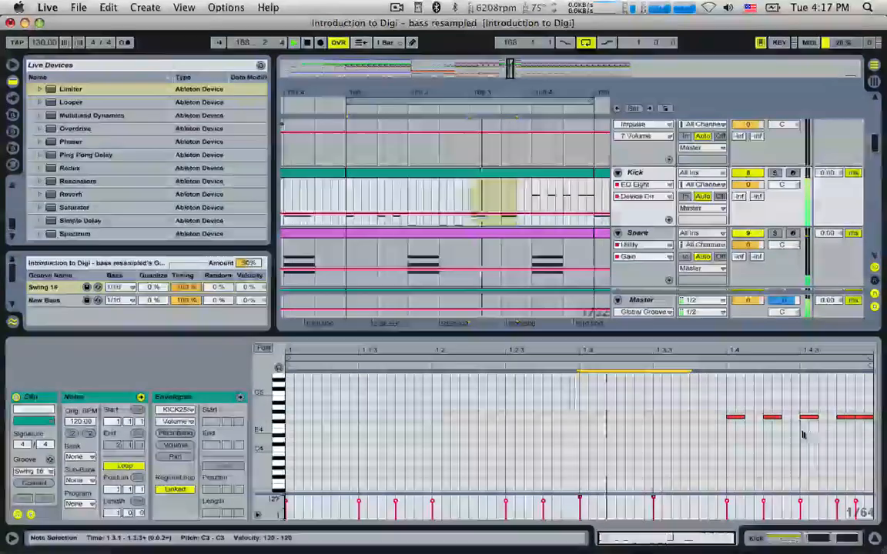
left_click_drag(716, 411, 811, 437)
key("Delete")
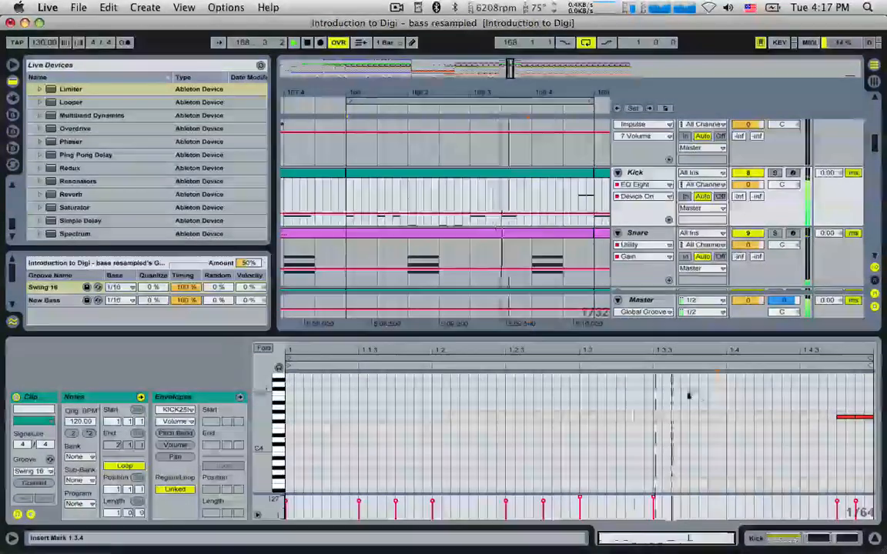
Set all the hi-hat notes in the bar 168 Open Hihat clip to the same velocity and audition them.
scroll(557, 260, "down", 5)
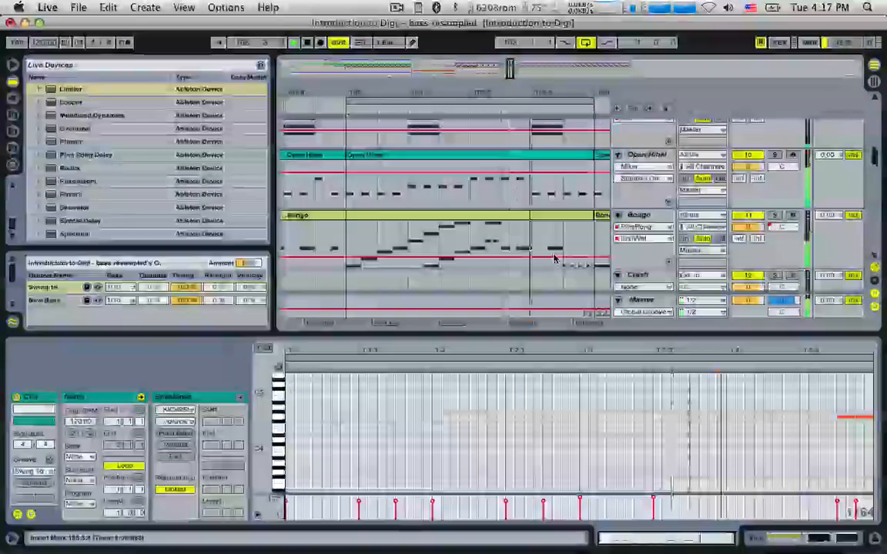
left_click(531, 175)
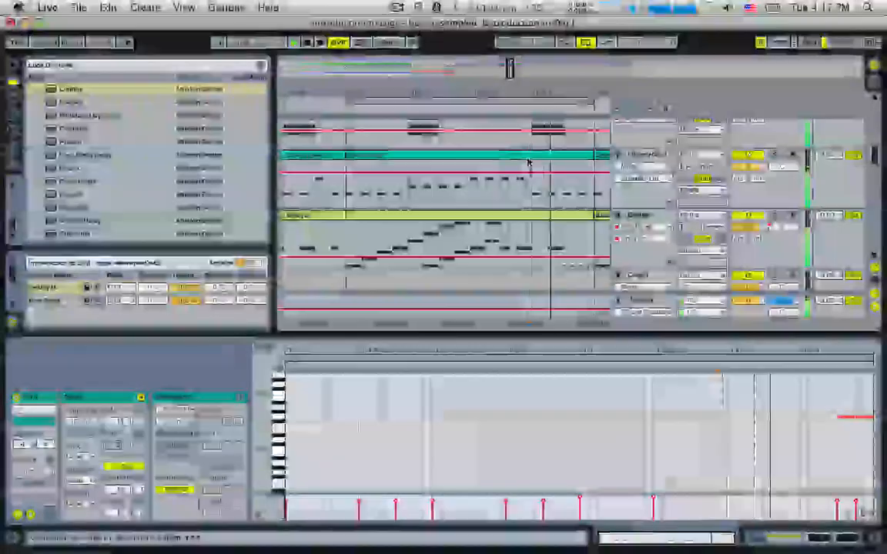
left_click_drag(788, 405, 308, 505)
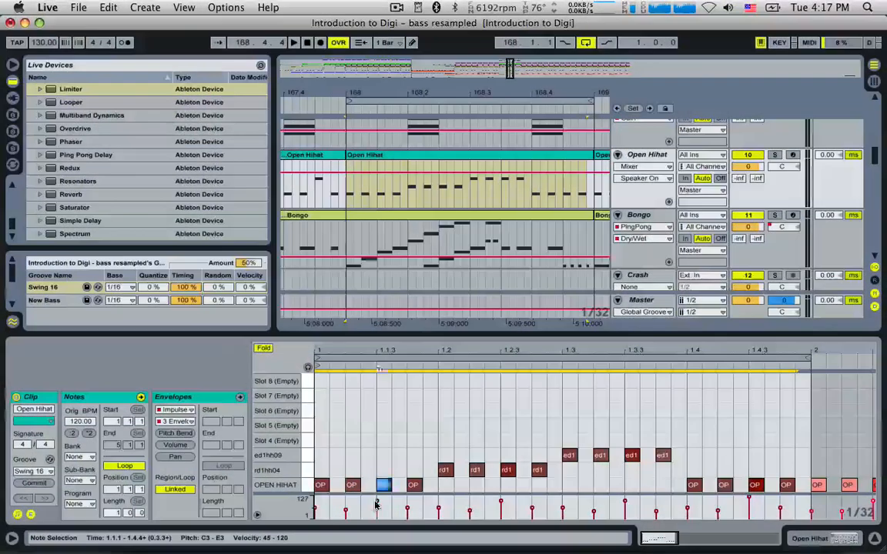
mouse_move(746, 504)
left_mouse_down()
mouse_move(745, 515)
mouse_move(745, 492)
mouse_move(745, 512)
mouse_move(746, 502)
left_mouse_up()
key("space")
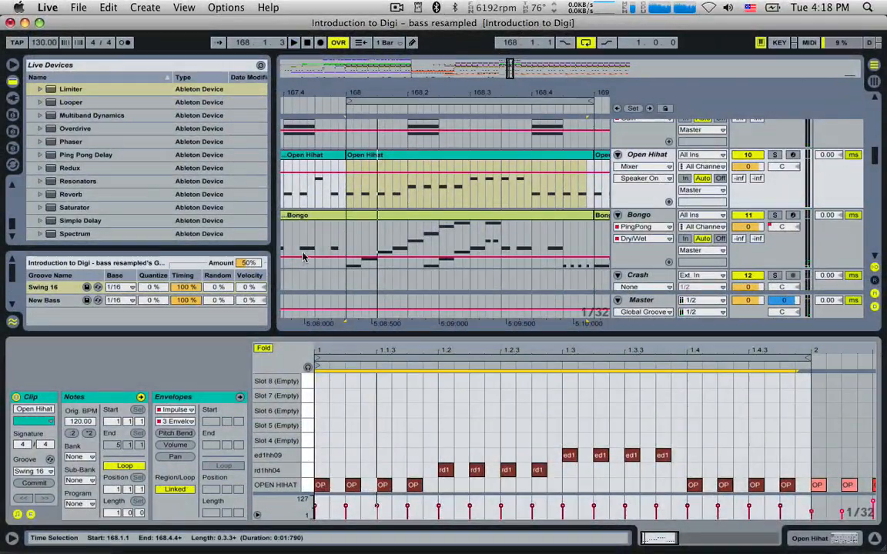
Separate the Bongo clip from 168.1.1 to 169.1.1 as its own clip and bring its notes into close view.
left_click_drag(344, 244, 603, 245)
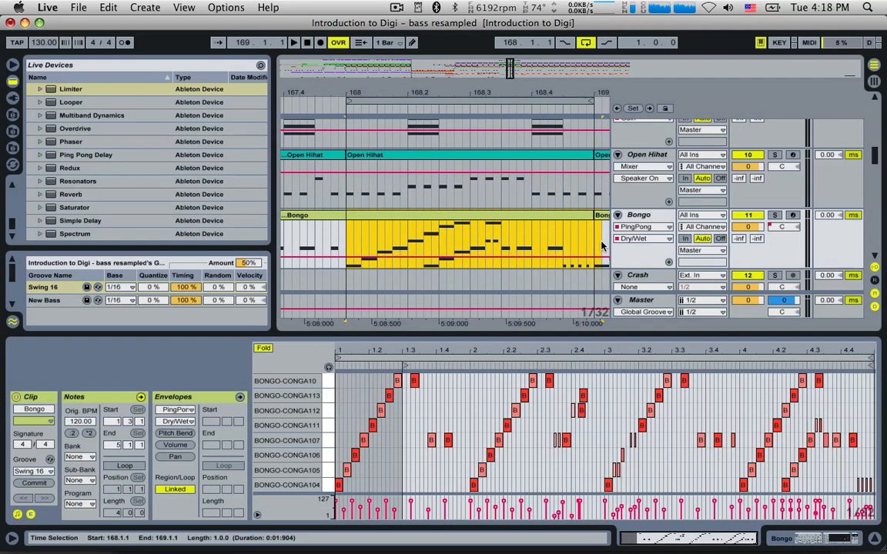
key("super+e")
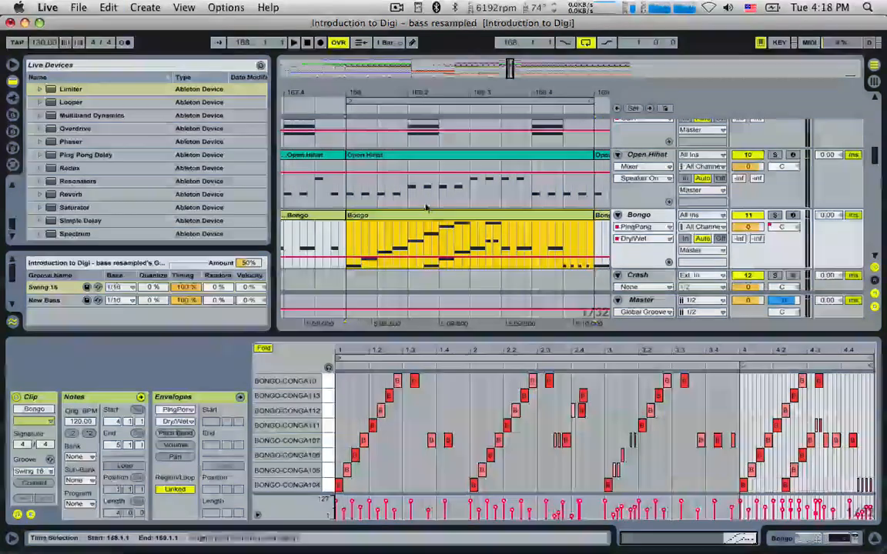
left_click_drag(711, 539, 739, 544)
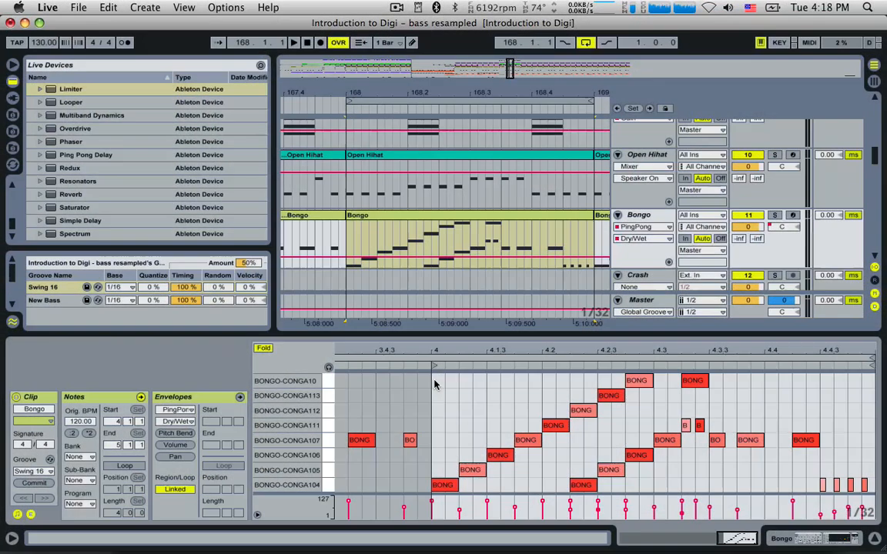
Replace the bar's bongo notes with four short hits per beat, rising from BONGO-CONGA104 on beat 1 through 105 and 106 to 107 on beat 4.
left_click_drag(435, 380, 873, 493)
key("Delete")
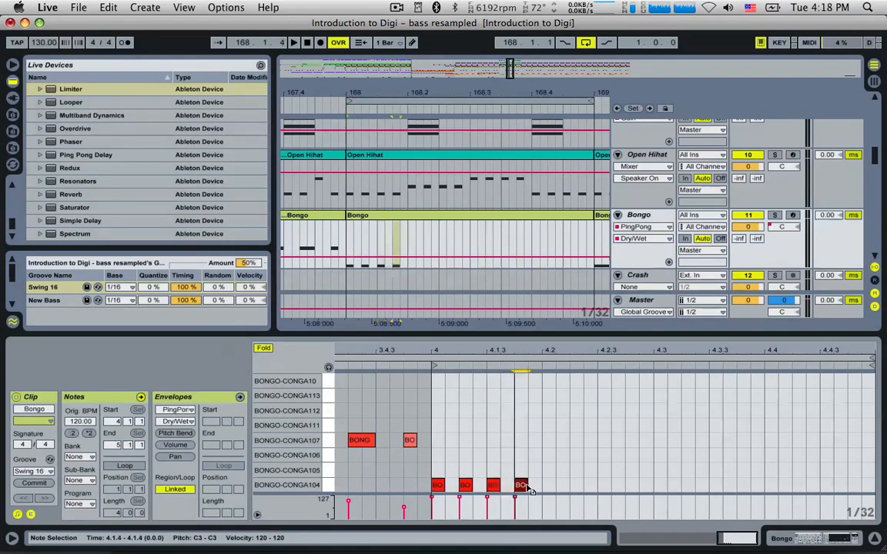
left_click_drag(538, 490, 819, 444)
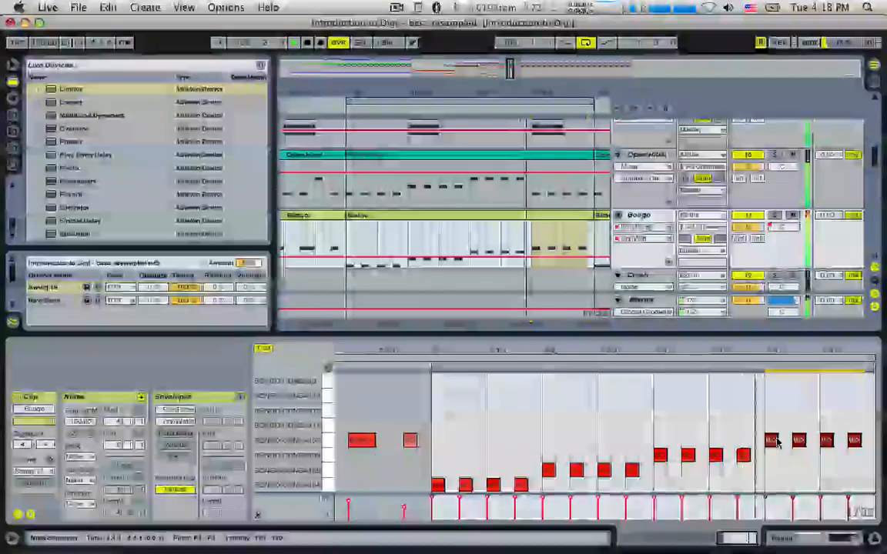
Add a short BONGO-CONGA106 pickup note just before beat 3 and lower its velocity.
double_click(646, 455)
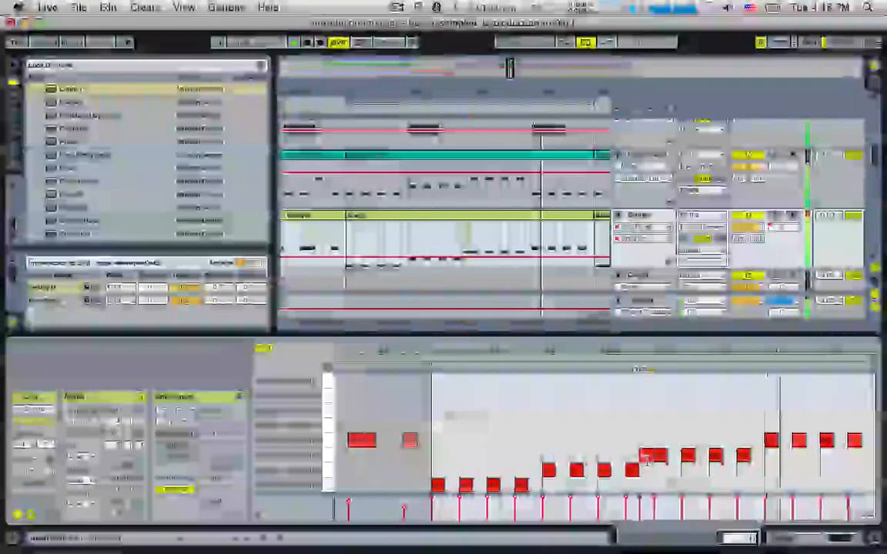
left_click(655, 456)
left_click_drag(652, 455, 645, 455)
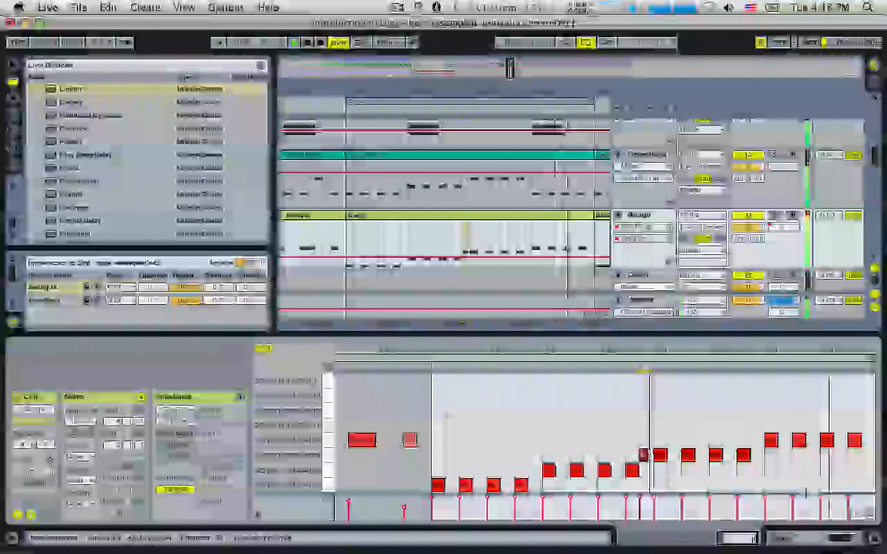
left_click_drag(639, 500, 639, 514)
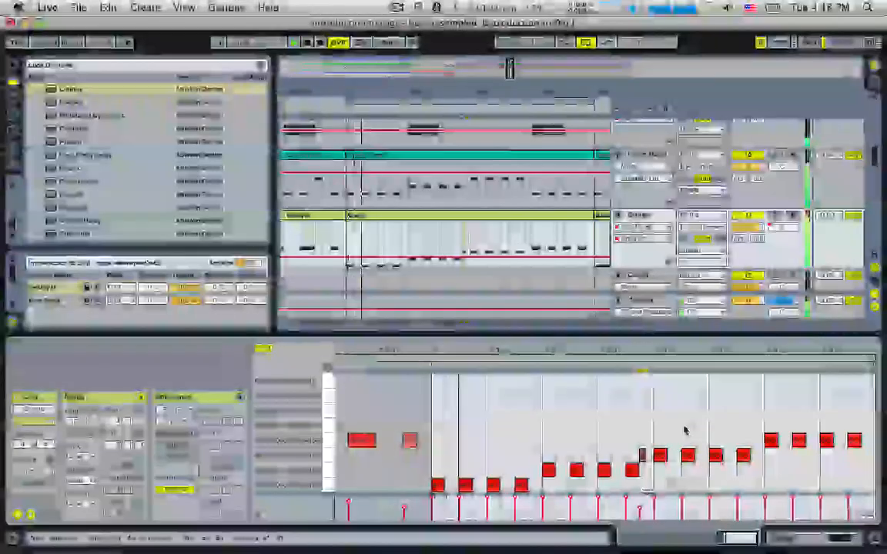
Try the four beat 4 bongo notes on BONGO-CONGA112, and delete them.
left_click_drag(732, 415, 876, 443)
key("Up")
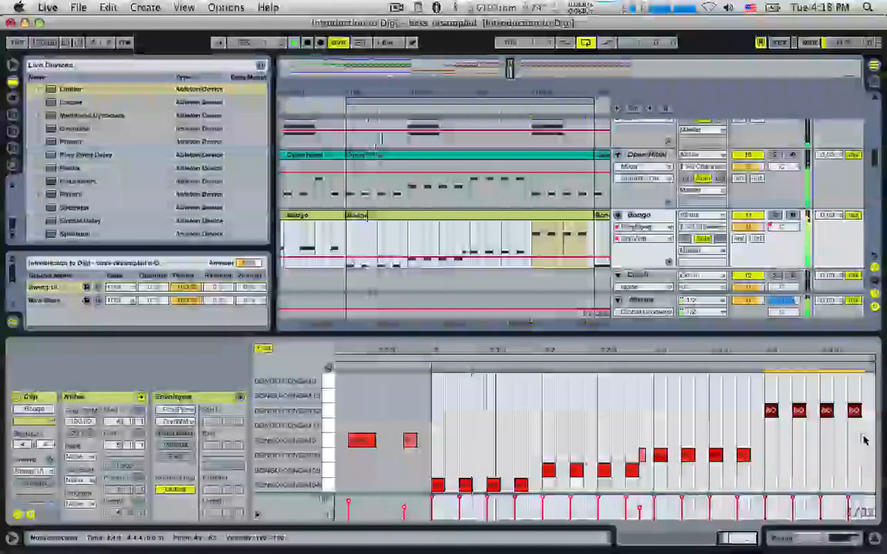
key("Up")
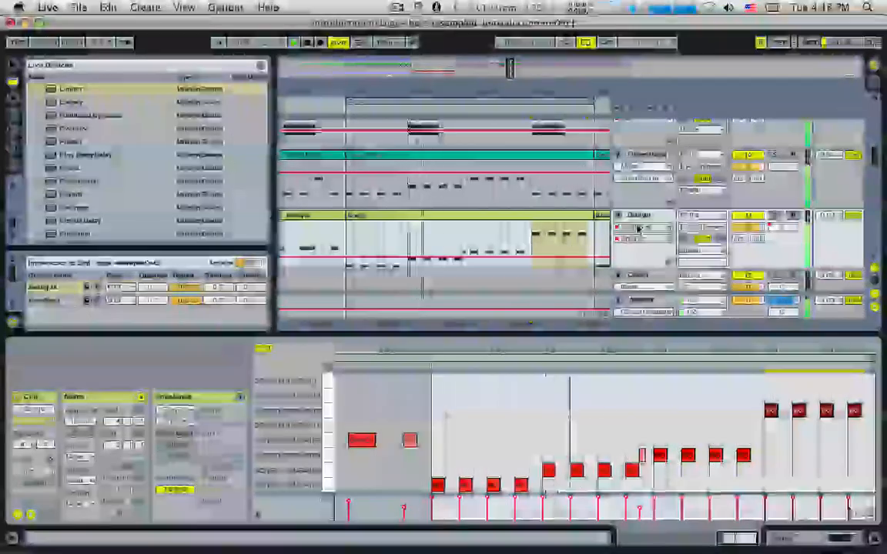
key("Delete")
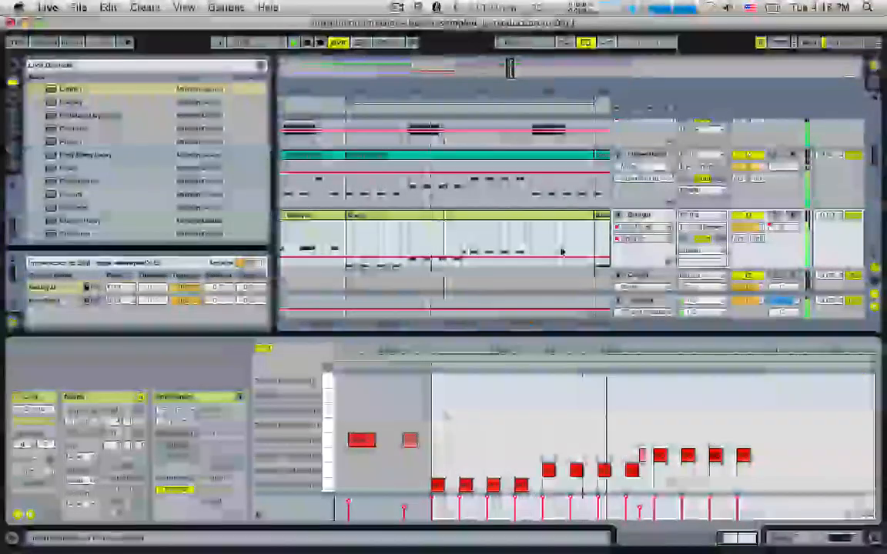
Clear beat 4 of bar 168, from 168.4.1 to 169.1.1, on the Tech Bass 2 and New Sub tracks.
left_click_drag(537, 201, 594, 194)
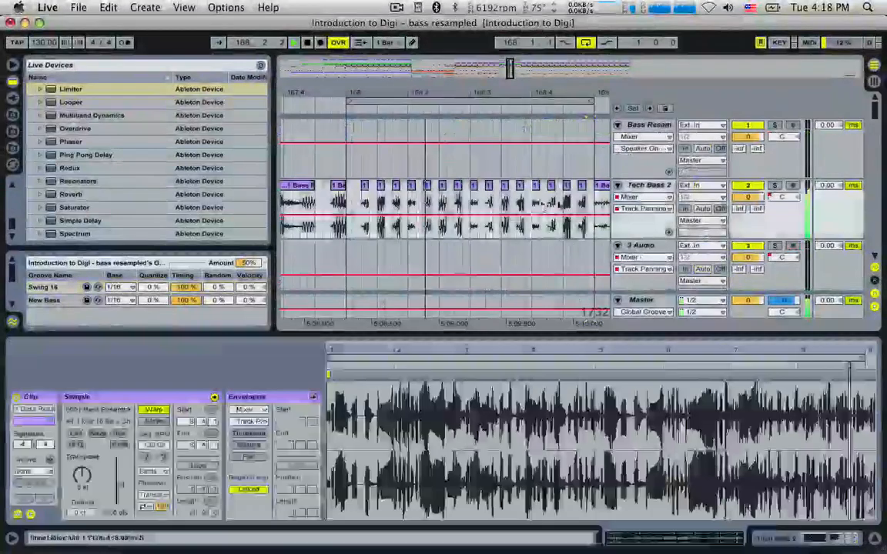
left_click_drag(532, 202, 592, 202)
scroll(534, 203, "down", 10)
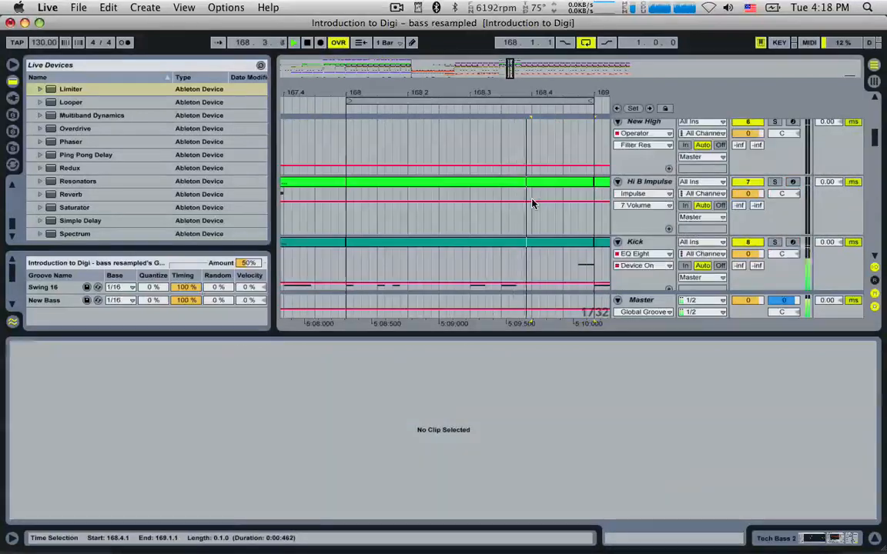
scroll(532, 202, "up", 3)
left_click_drag(532, 202, 599, 204)
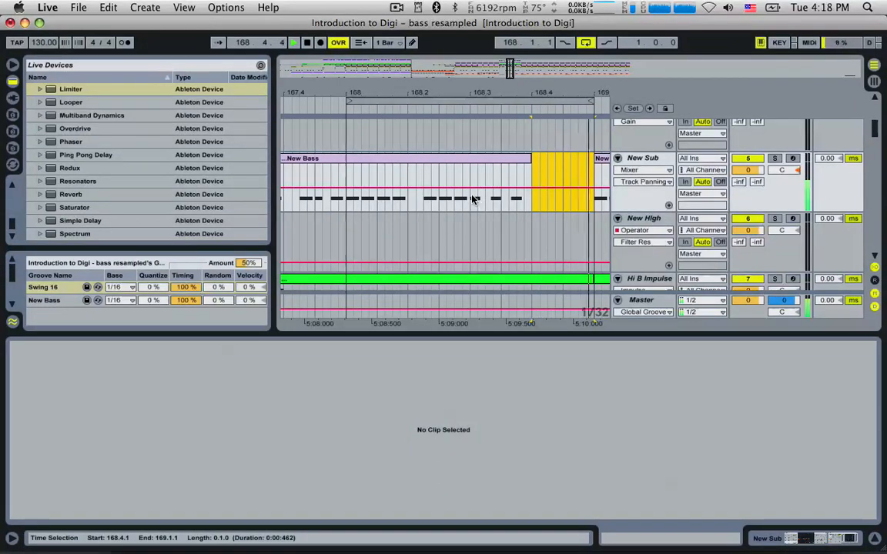
Locate the Pad Break 2 track and bring beat 4 of bar 168 on it into close view.
scroll(472, 209, "down", 10)
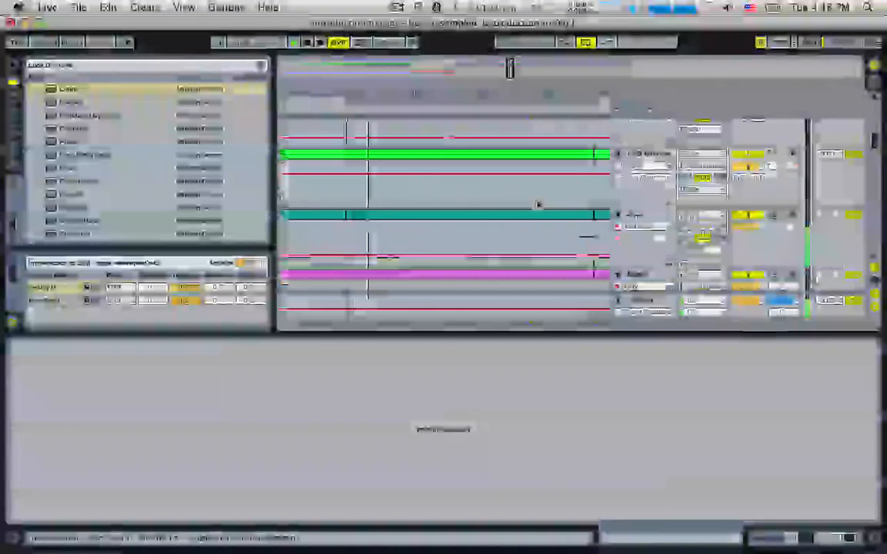
scroll(537, 208, "up", 3)
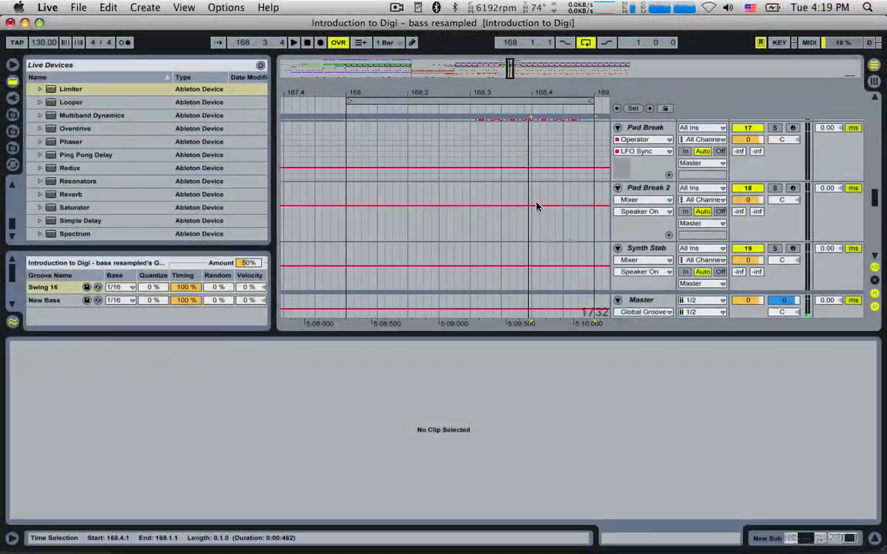
scroll(542, 135, "up", 1)
left_click(647, 153)
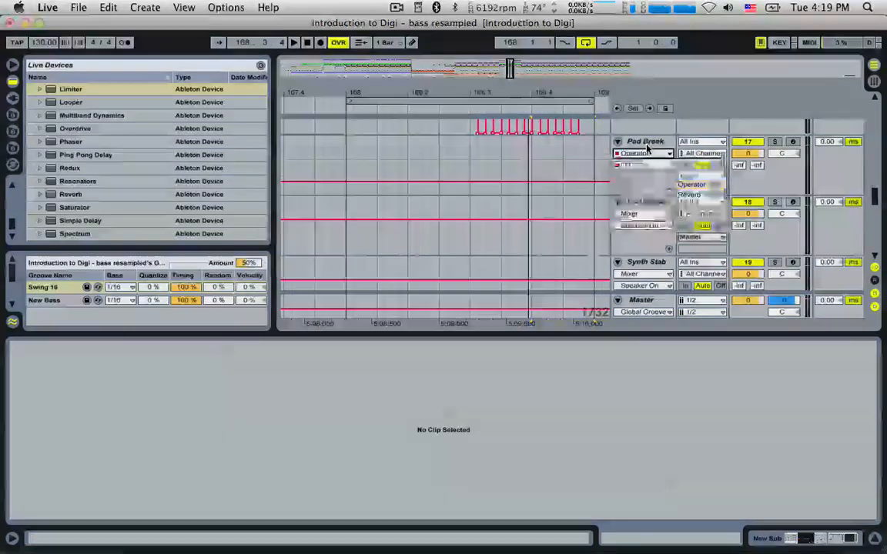
left_click_drag(512, 71, 514, 11)
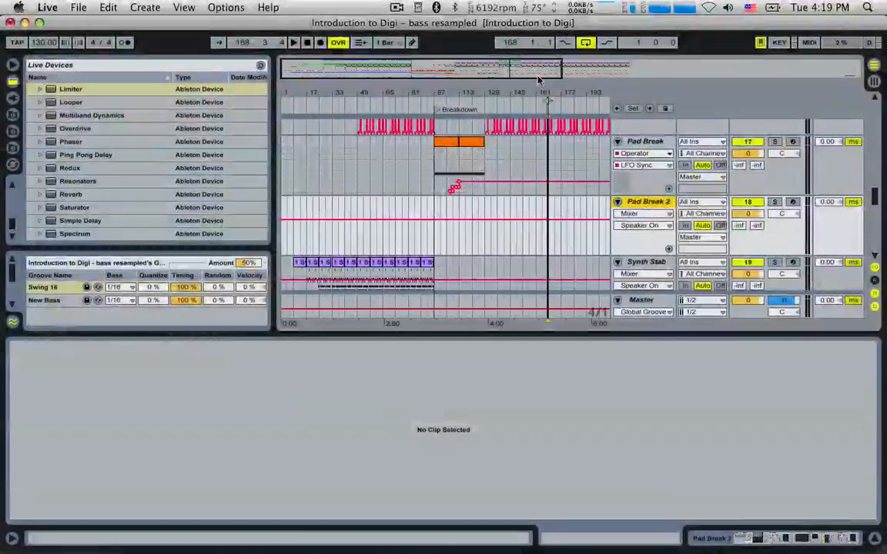
left_click_drag(474, 91, 423, 154)
key("space")
left_click_drag(509, 66, 506, 69)
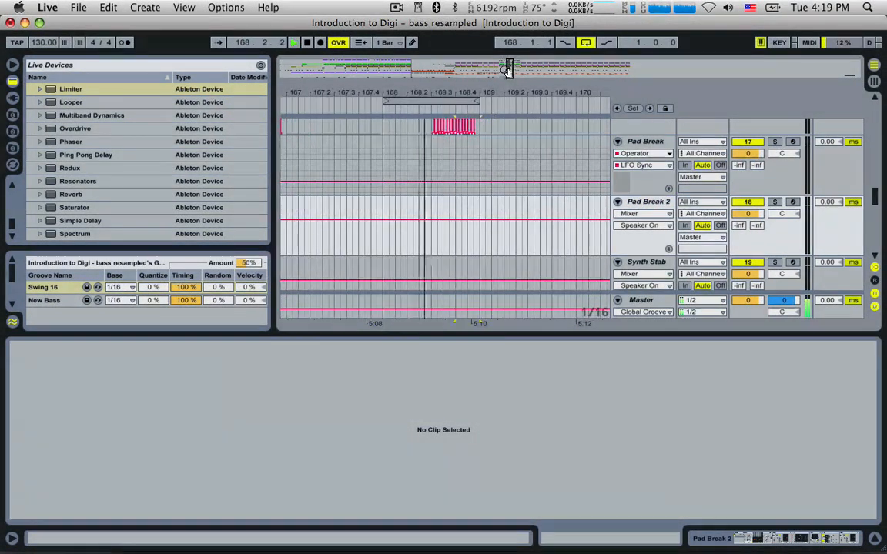
left_click_drag(462, 93, 466, 166)
key("space")
left_click_drag(470, 202, 498, 203)
left_click_drag(499, 204, 474, 204)
key("super+shift+m")
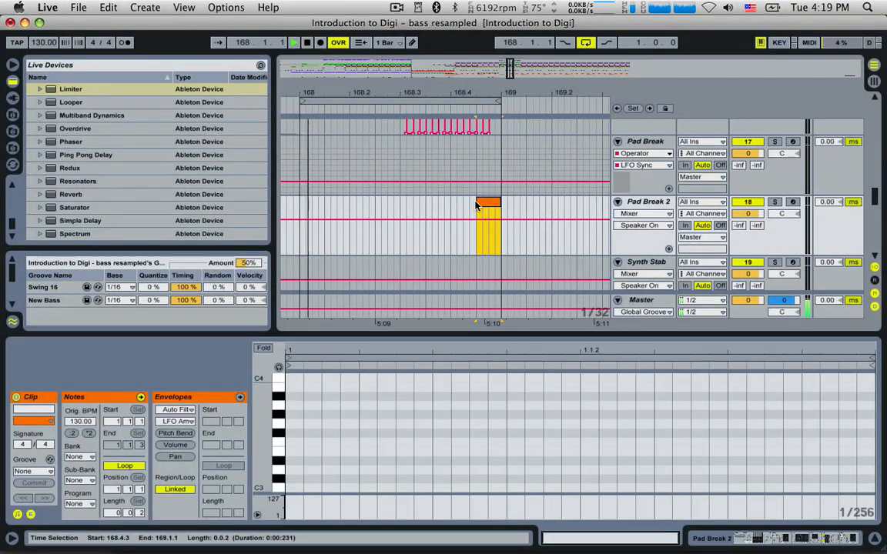
Create an empty MIDI clip on Pad Break 2 from 168.4.1 to 169.1.1.
left_click(455, 209)
key("space")
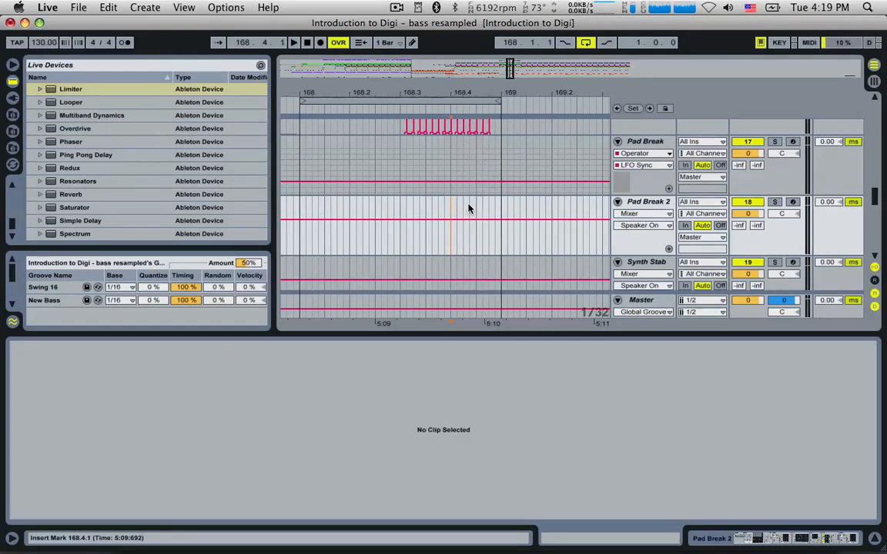
left_click(501, 208)
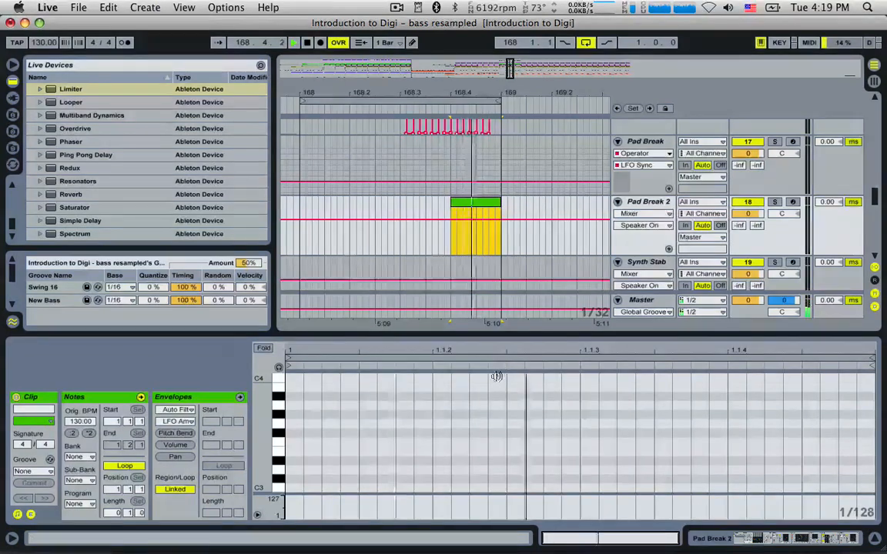
key("space")
Add two short G3 notes at 1.1.3 and 1.1.4 in the Pad Break 2 clip and apply the Swing 16 groove.
right_click(448, 422)
left_click(433, 425)
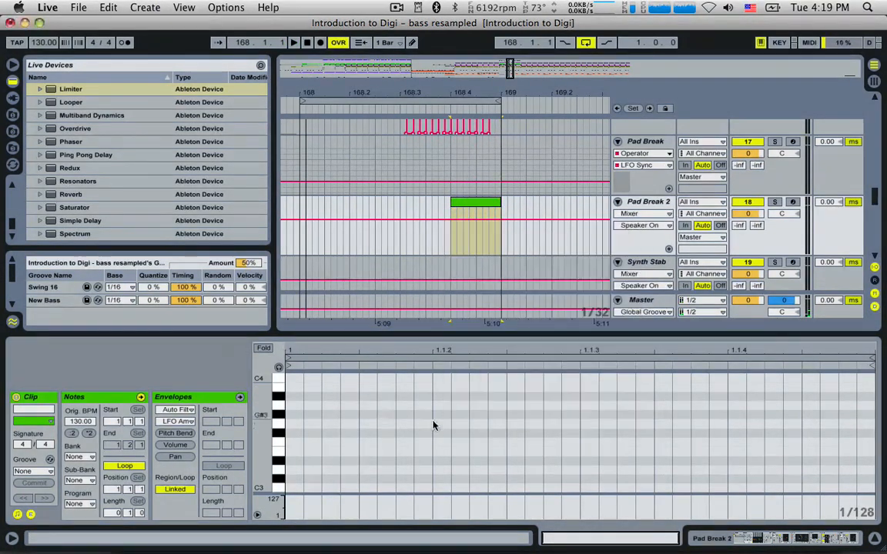
double_click(442, 424)
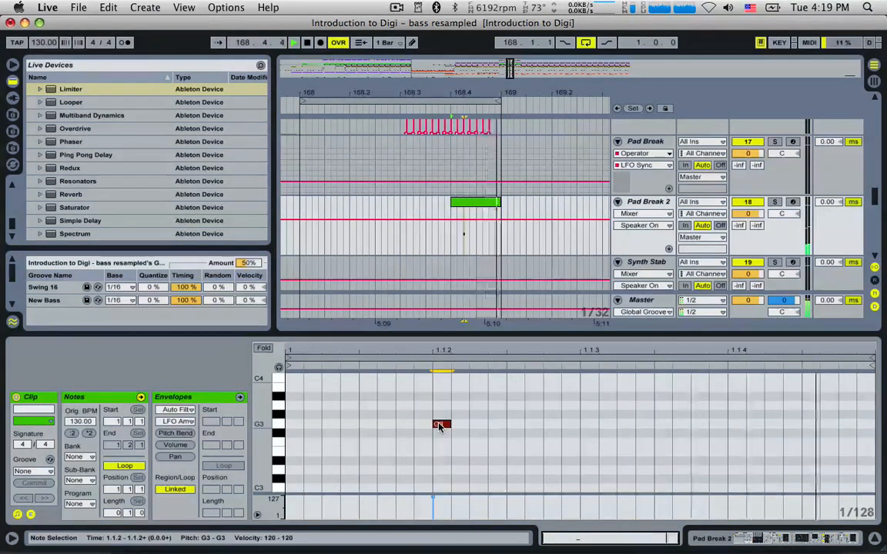
left_click_drag(607, 425, 589, 424)
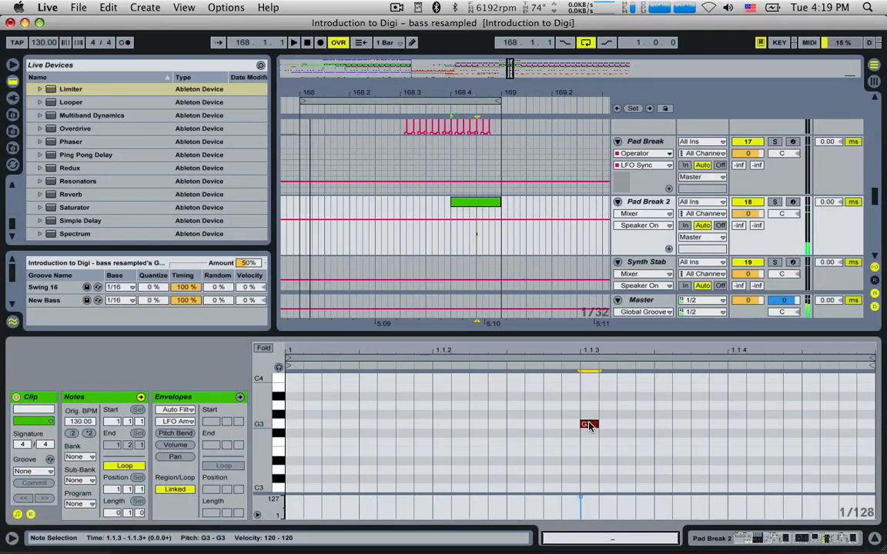
double_click(682, 424)
mouse_move(702, 428)
left_mouse_down()
mouse_move(740, 431)
mouse_move(585, 436)
left_mouse_up()
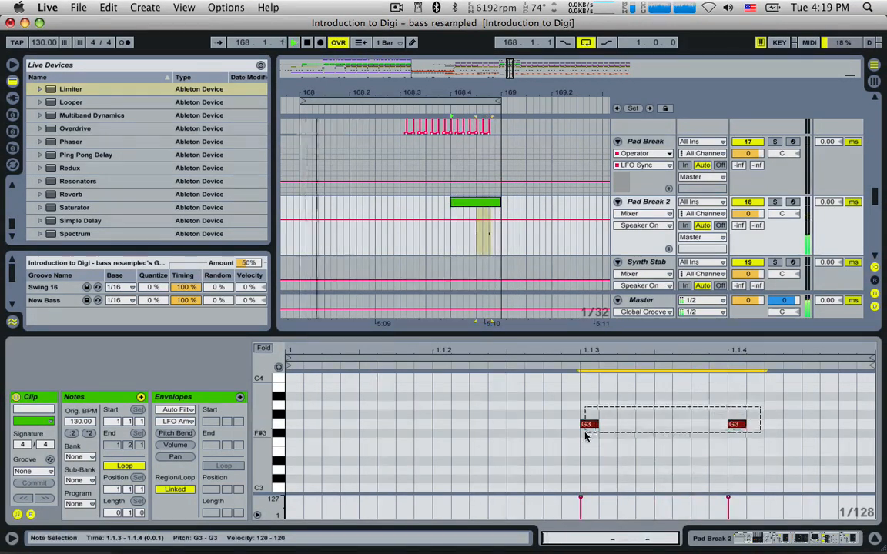
left_click(51, 289)
left_click(477, 218)
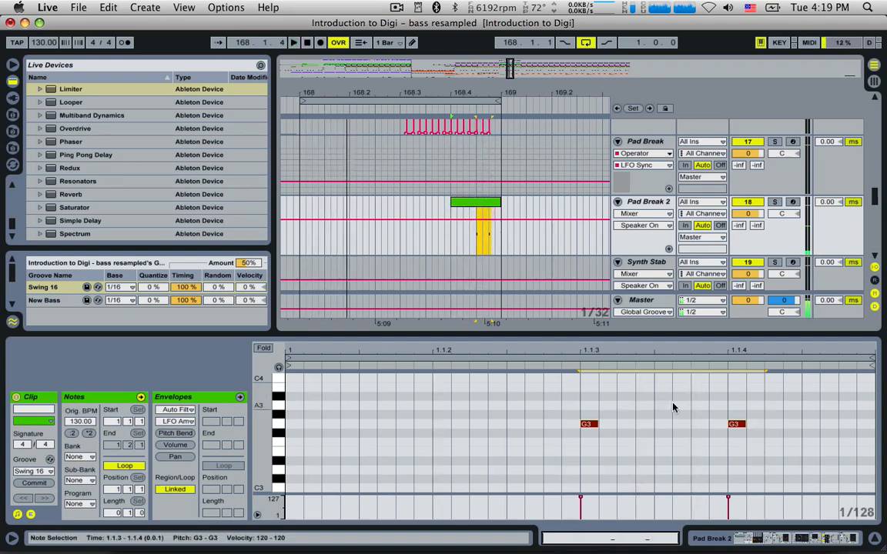
Lengthen both G3 notes to about a 1/32 note each and transpose them down to G1.
left_click_drag(570, 407, 802, 427)
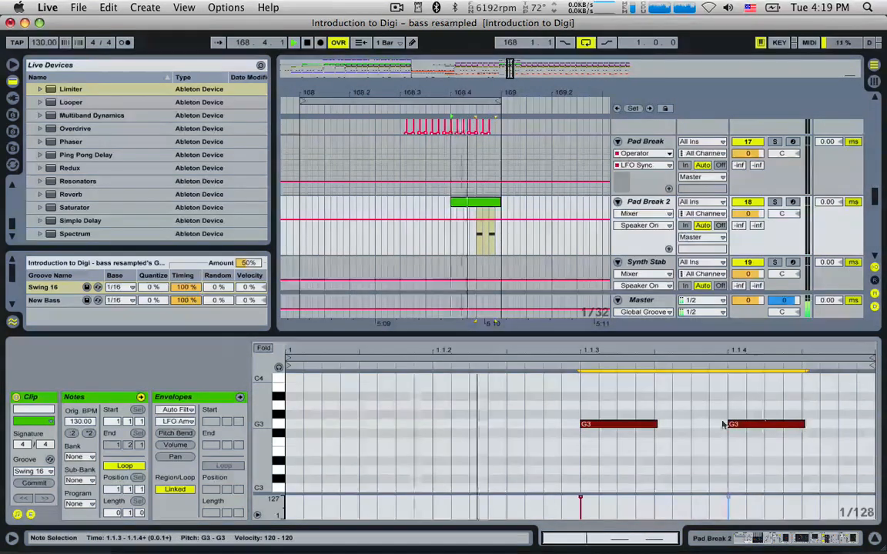
left_click_drag(633, 428, 631, 466)
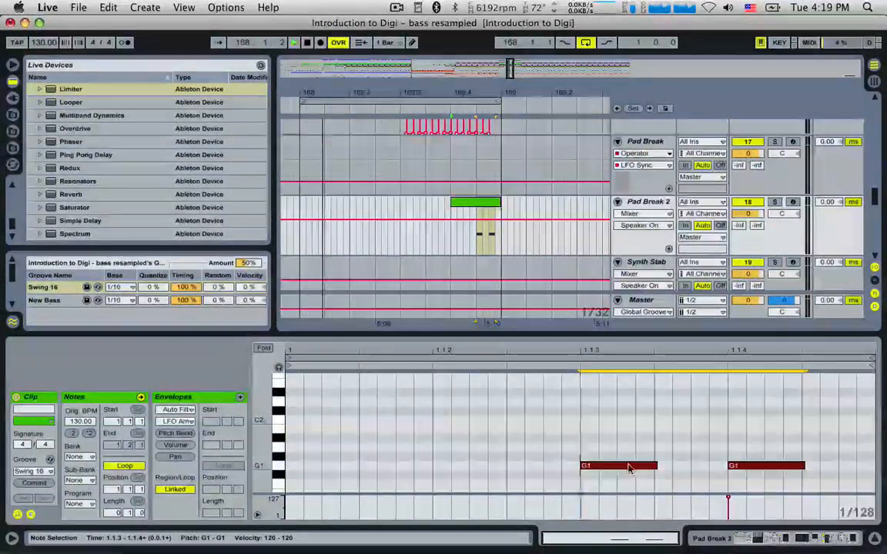
key("space")
Solo Pad Break 2 and delete its Auto Filter and the Compressor sidechained to the Kick.
left_click(643, 202)
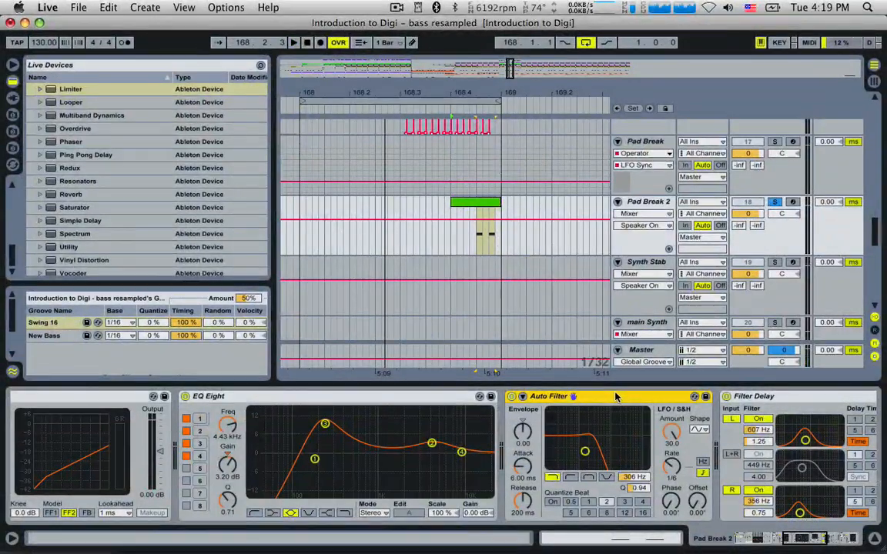
key("Delete")
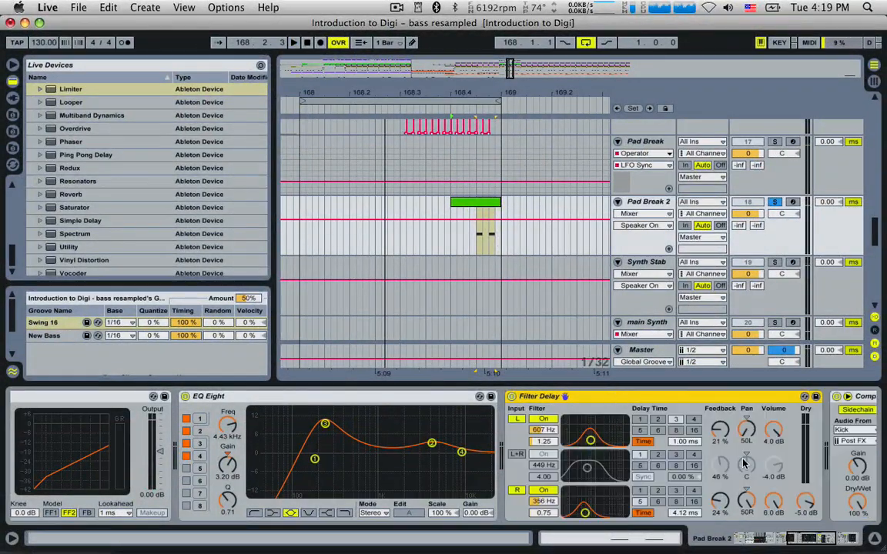
left_click(843, 539)
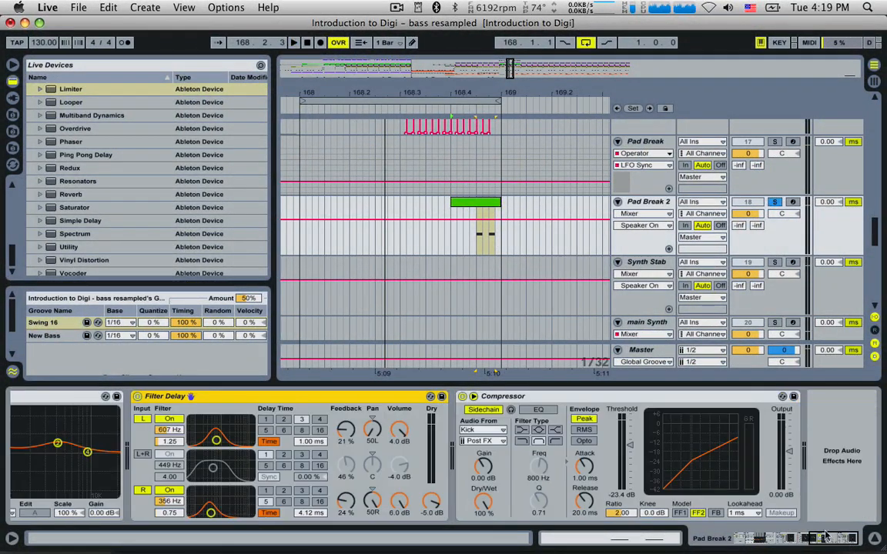
left_click(583, 401)
key("Delete")
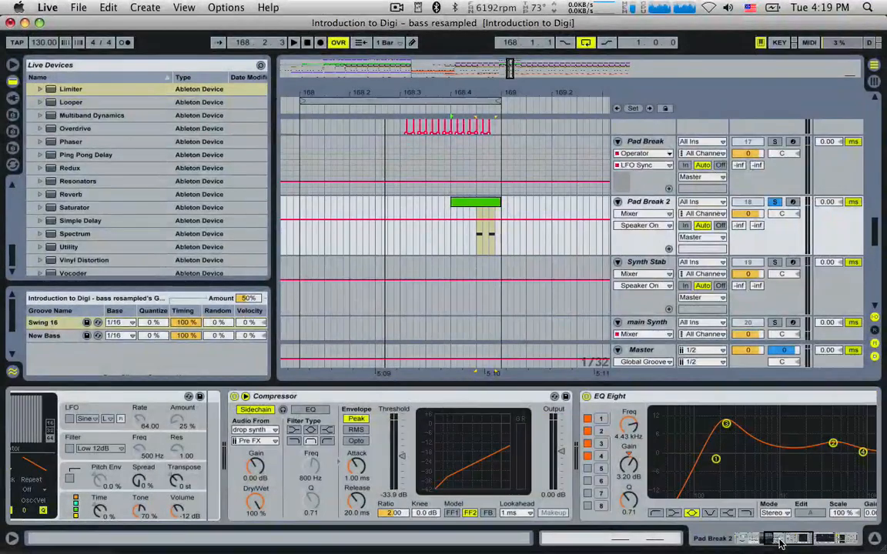
Set band 3 of Pad Break 2's EQ Eight to 155 Hz and 6.64 dB, and delete the Compressor sidechained to drop synth.
left_click(782, 543)
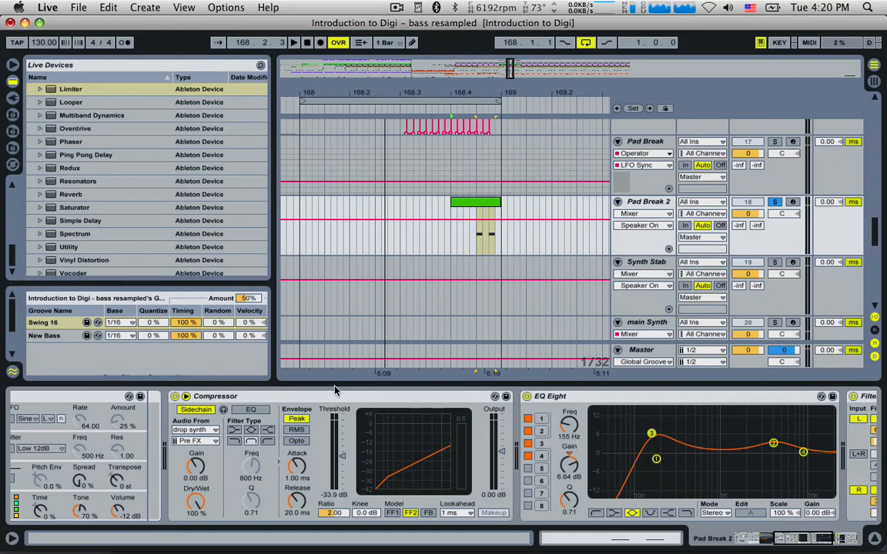
left_click(333, 404)
key("Delete")
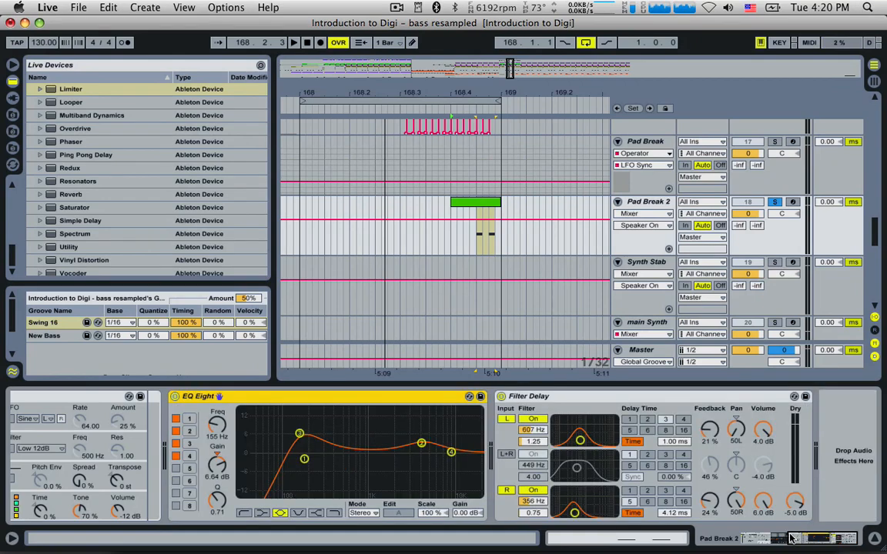
Switch oscillator A of the rack's second Operator to the SqD wave and set its Coarse to 0.5.
left_click(784, 540)
key("space")
left_click_drag(785, 543, 688, 531)
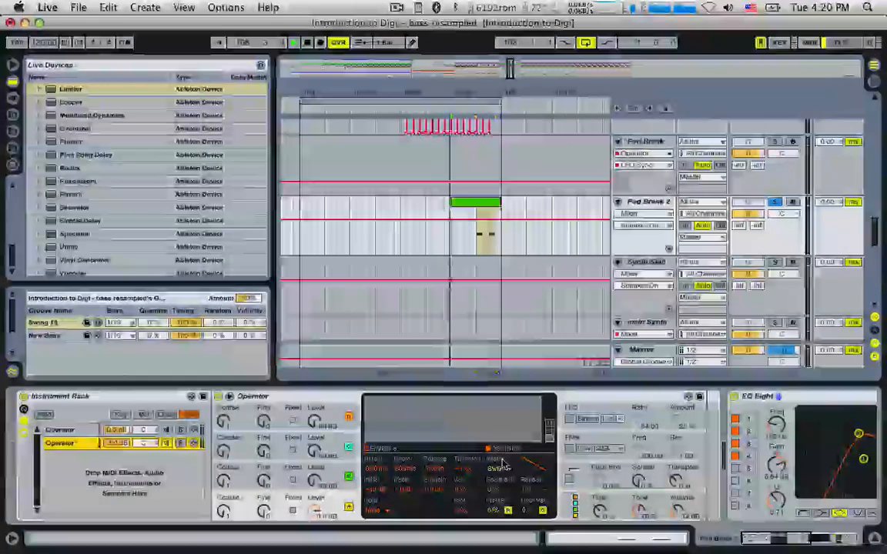
left_click(497, 469)
left_click(500, 417)
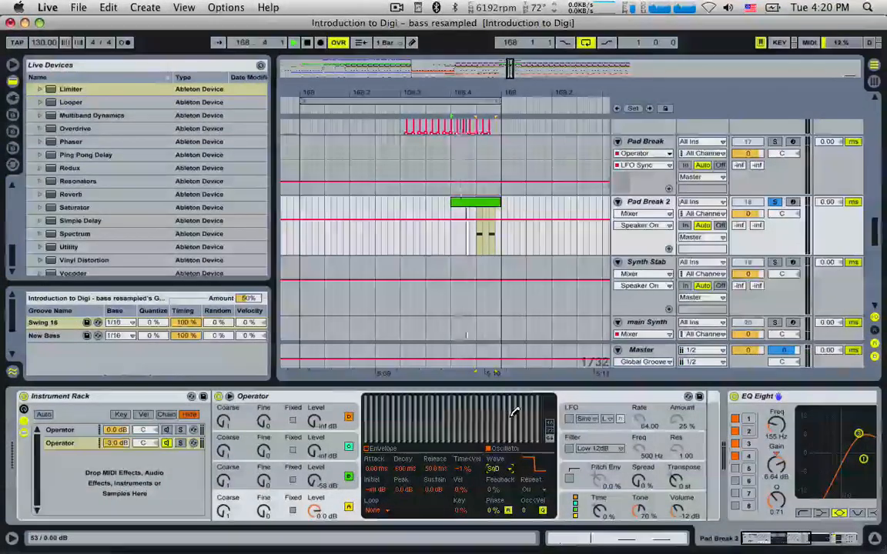
left_click(225, 511)
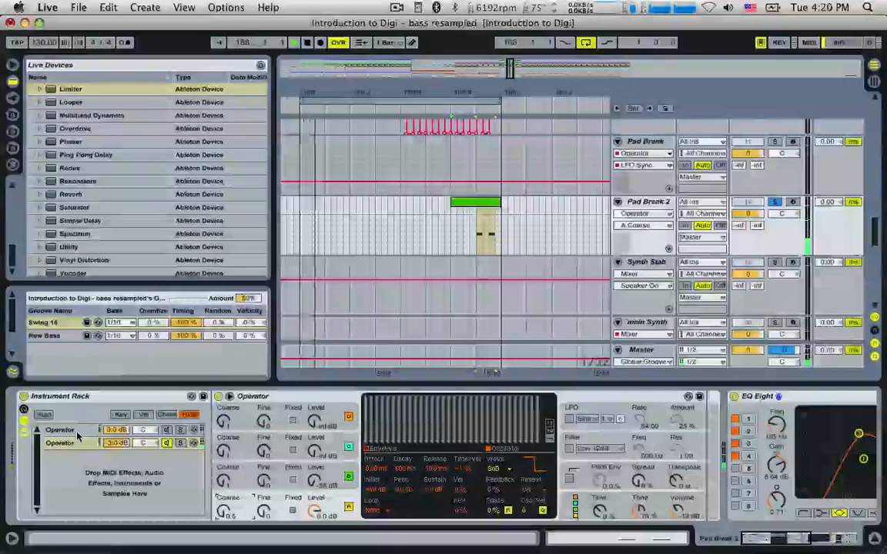
Enable the second Operator's Low 12dB filter, with its envelope amount at 100 % and envelope decay at 25.8 ms.
left_click(84, 444)
left_click(570, 449)
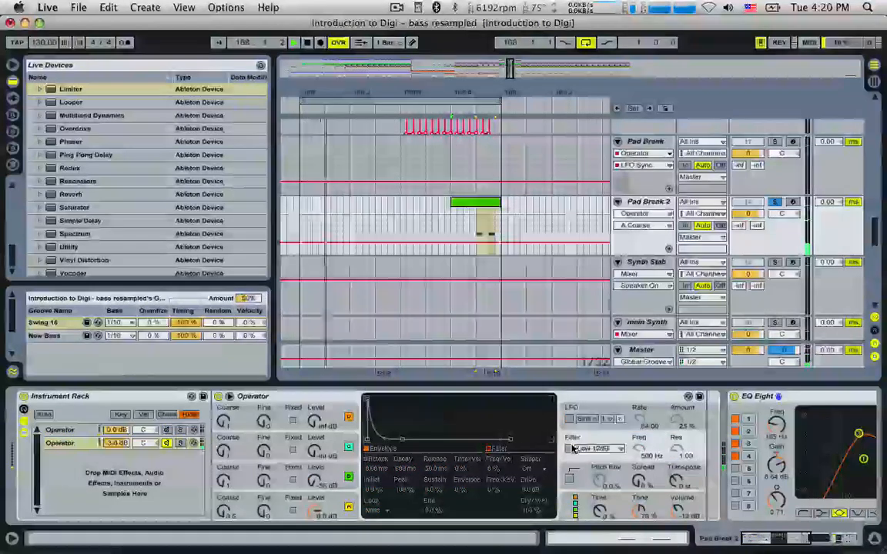
left_click(461, 490)
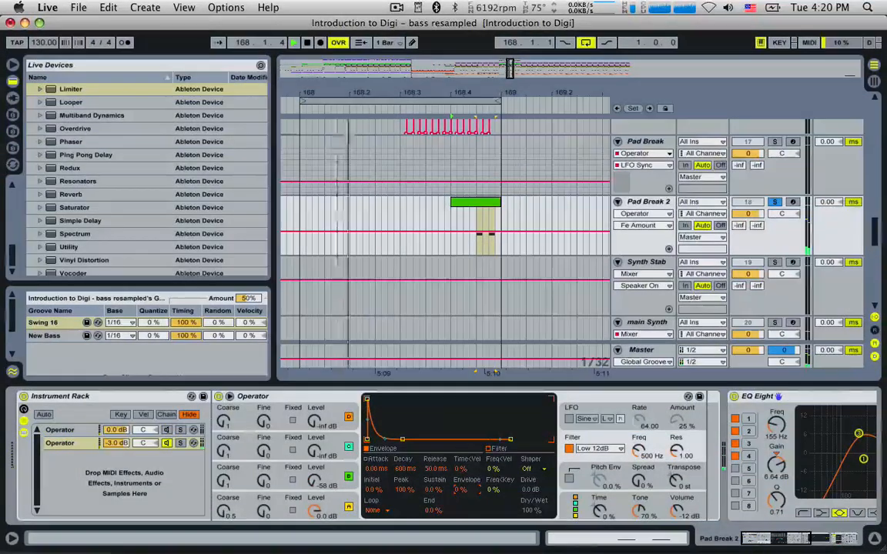
left_click_drag(402, 432, 396, 435)
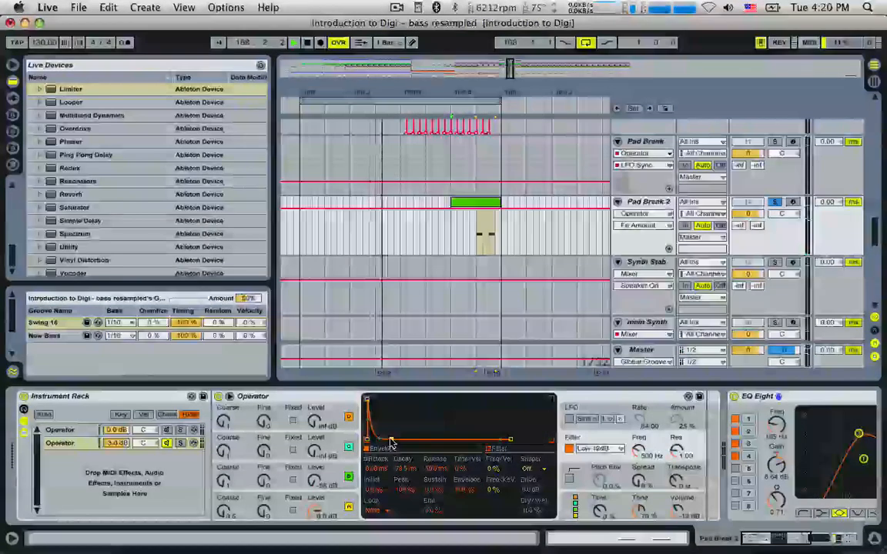
left_click_drag(378, 435, 380, 432)
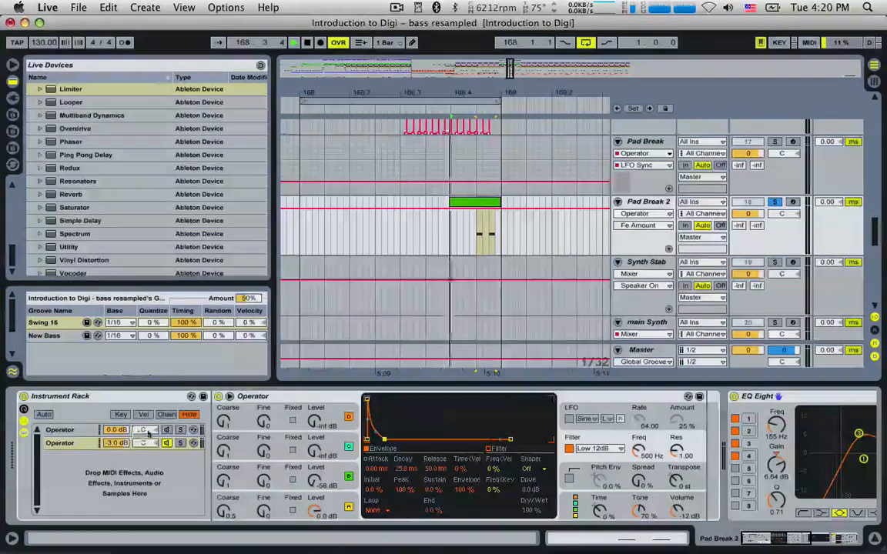
Activate the rack's first Operator chain and set its oscillator A Coarse to 0.5.
left_click(168, 431)
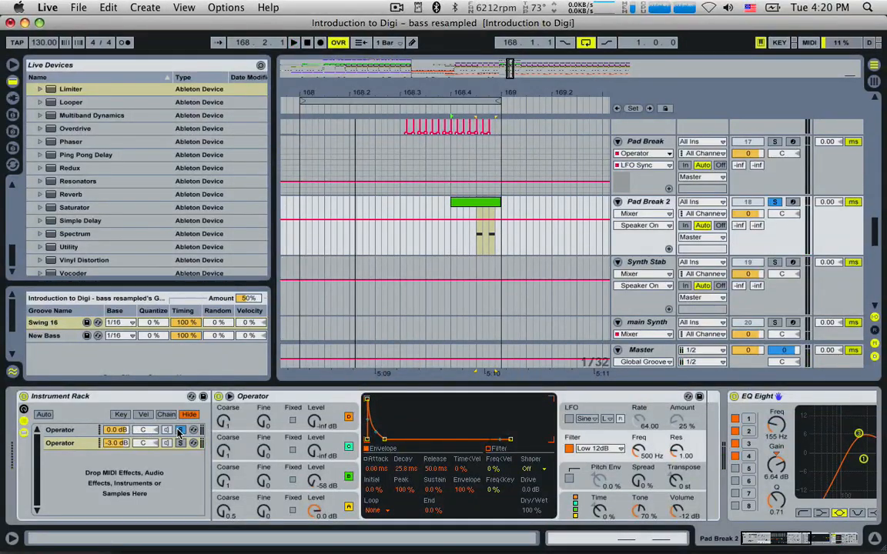
left_click(84, 432)
double_click(65, 435)
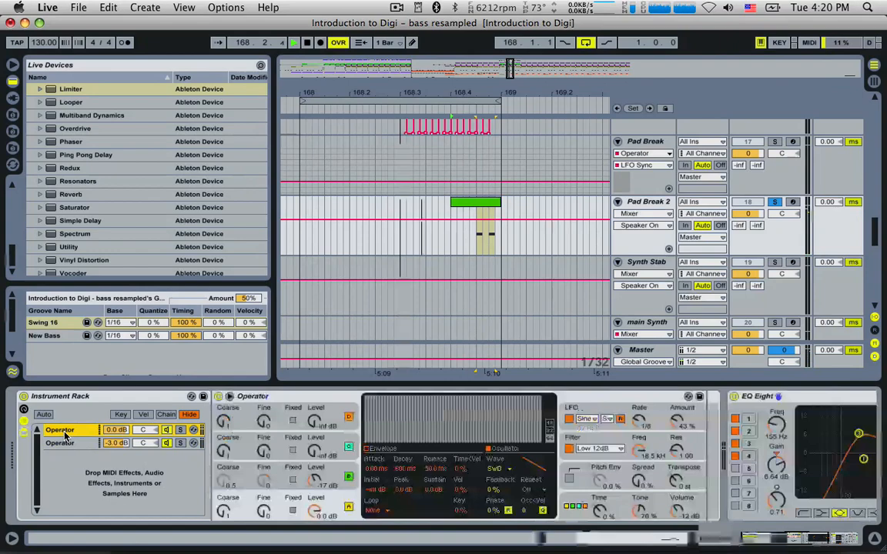
left_click(223, 511)
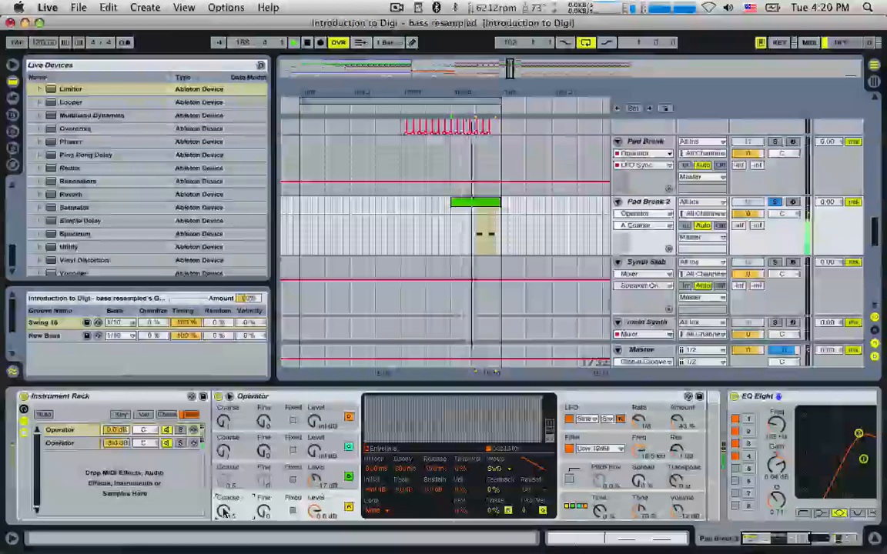
key("space")
left_click_drag(762, 539, 856, 537)
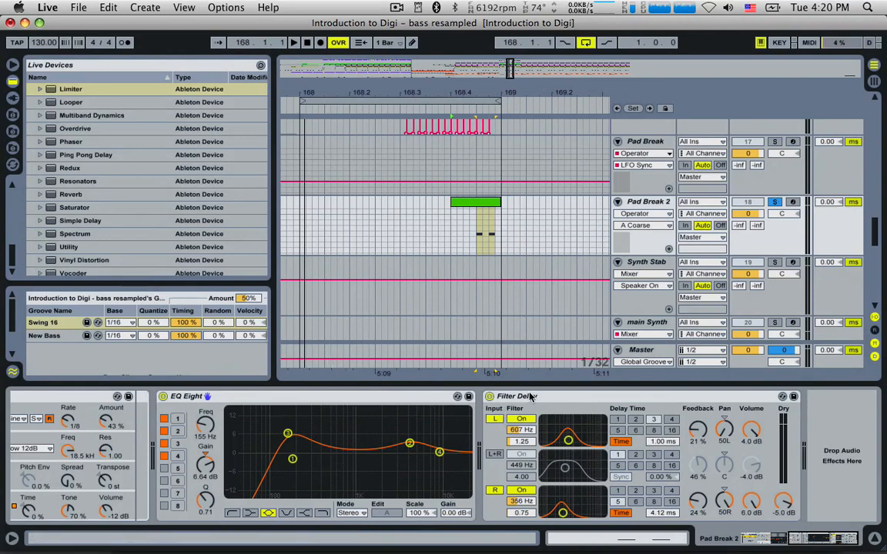
Insert Redux between Pad Break 2's EQ Eight and Filter Delay, and set its Downsample to 37.
scroll(85, 233, "down", 1)
left_click_drag(76, 168, 512, 462)
left_click_drag(545, 375, 653, 204)
left_click(824, 399)
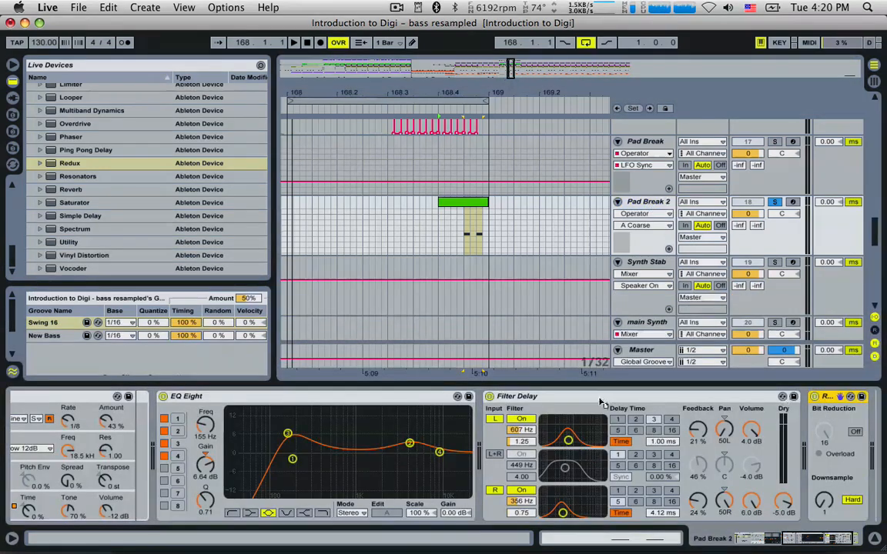
left_click_drag(525, 406, 524, 408)
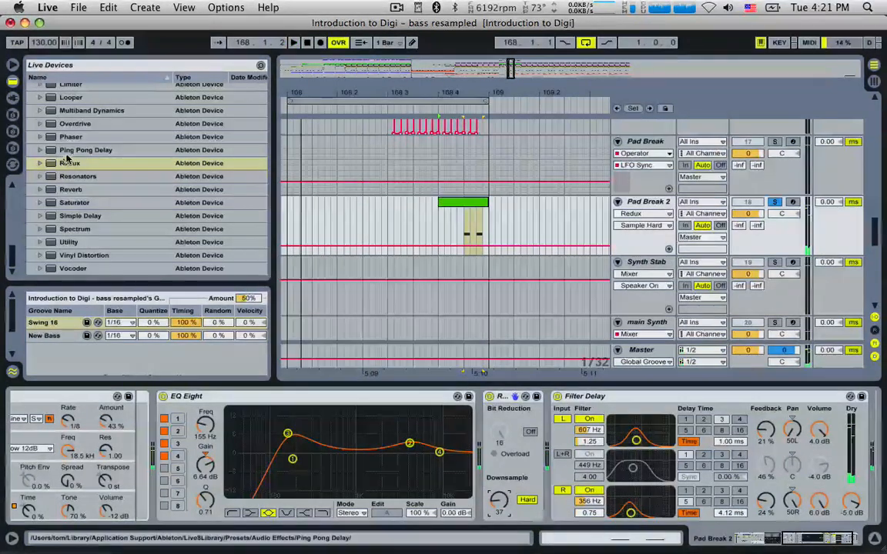
Add a Limiter with 9.70 dB of gain after Pad Break 2's Filter Delay, and unsolo the track.
left_click_drag(70, 86, 822, 455)
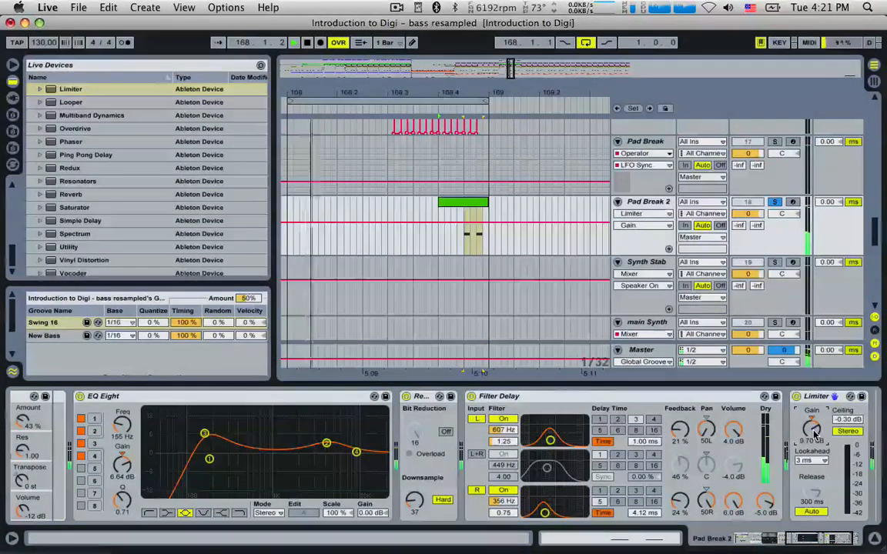
left_click(774, 203)
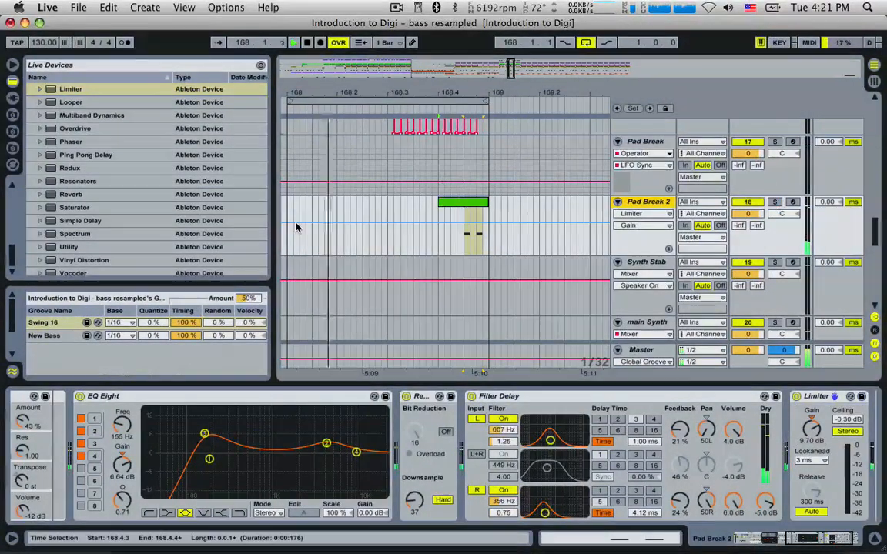
Extend the G1 note at 1.1.3 in the Pad Break 2 clip to the clip's end, replacing the second hit.
left_click(475, 205)
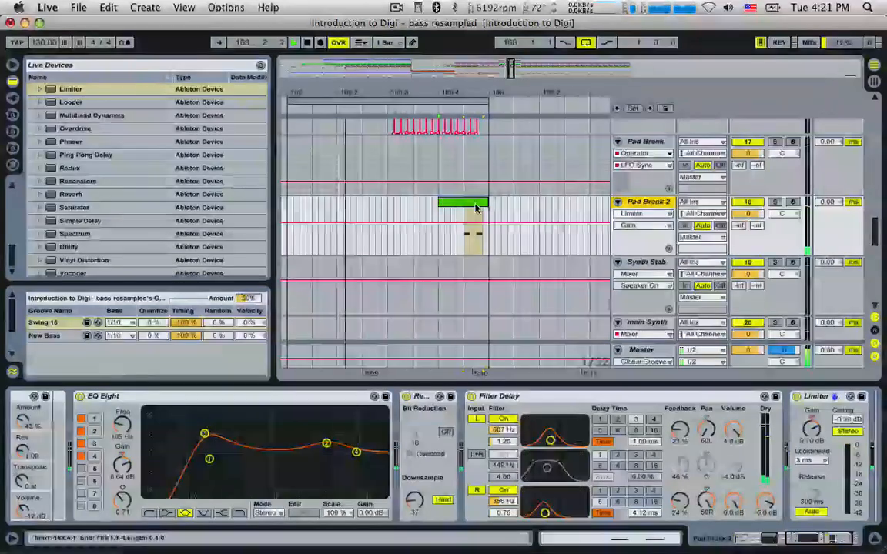
double_click(475, 205)
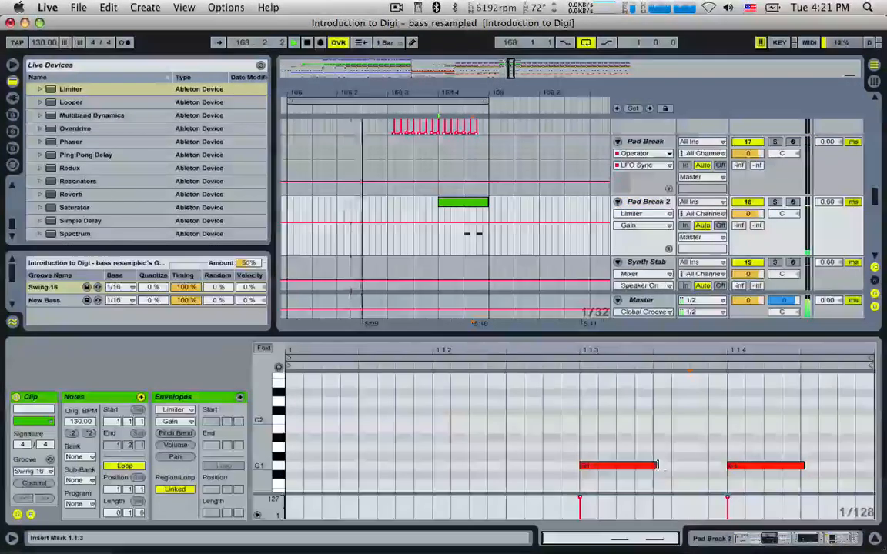
left_click_drag(883, 468, 821, 465)
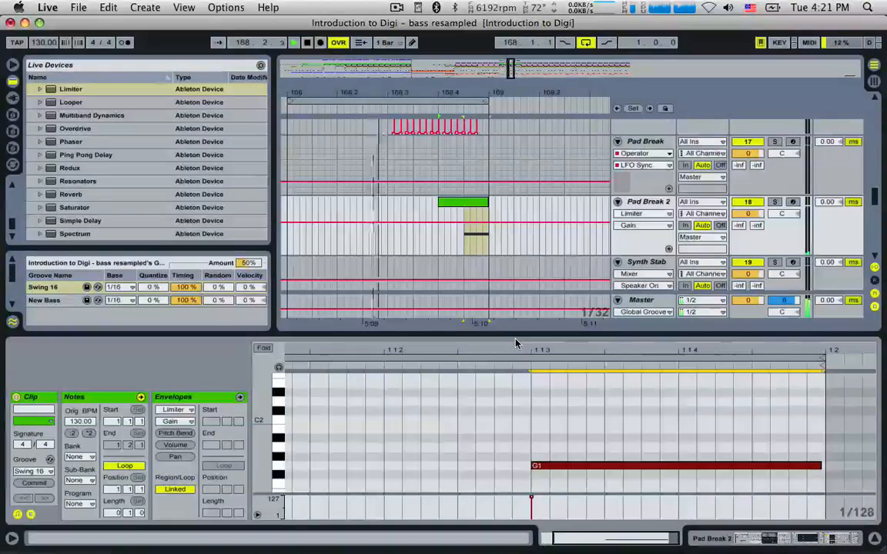
Set Redux's Downsample to 35 and move Pad Break 2's EQ Eight low-cut band 1 to 49.3 Hz with a Q of 11.3.
double_click(634, 201)
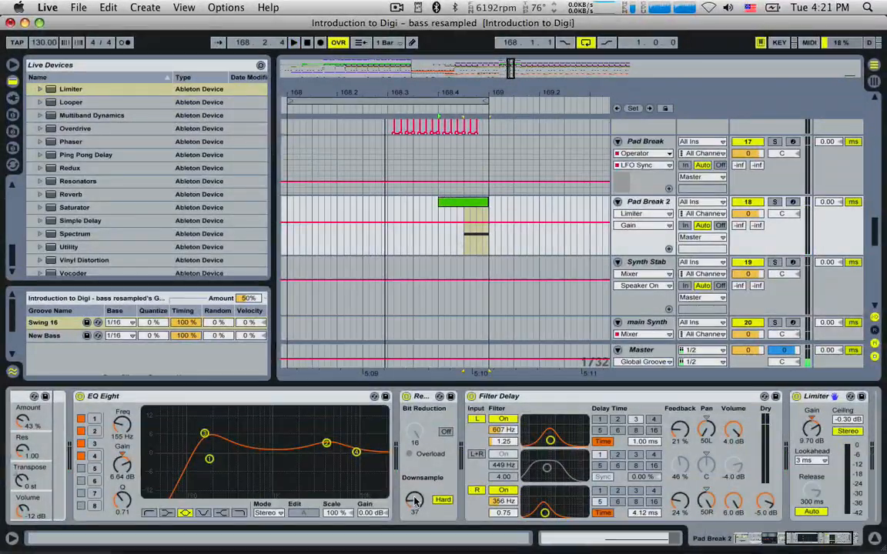
left_click_drag(414, 501, 415, 475)
key("space")
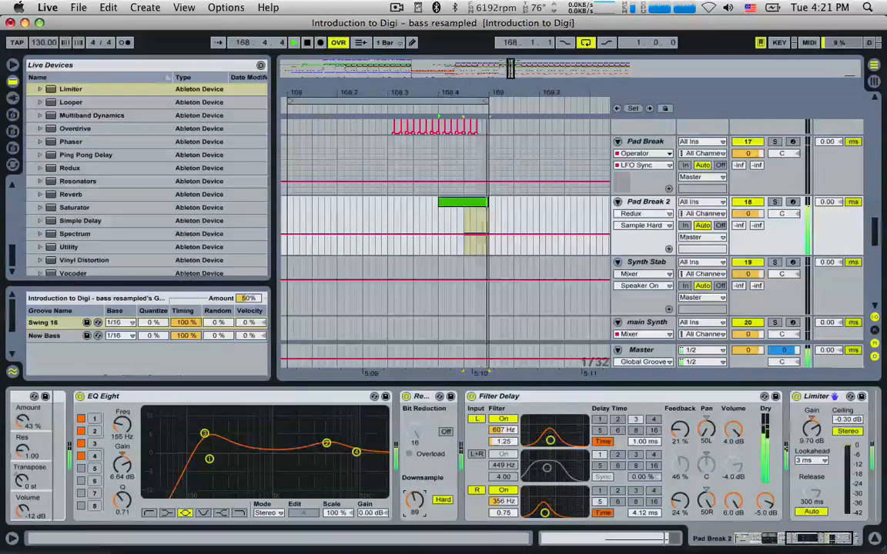
left_click_drag(415, 502, 415, 526)
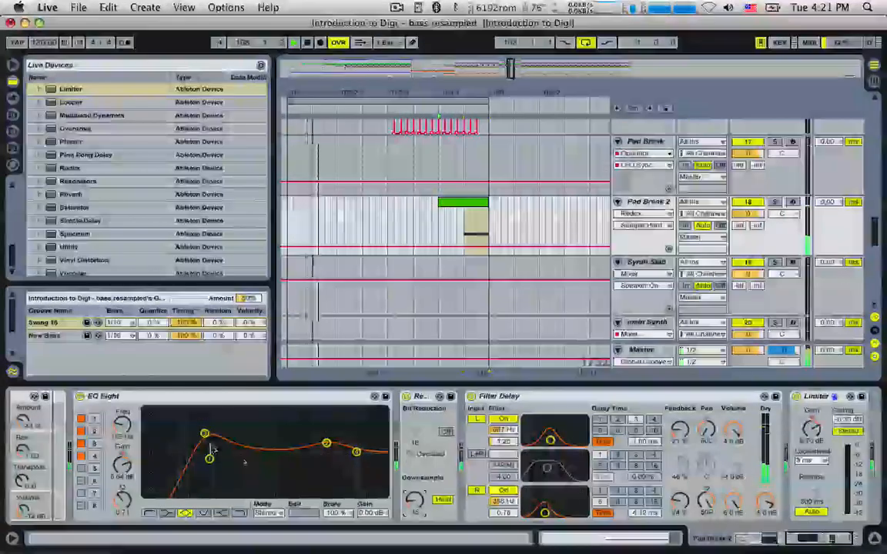
left_click_drag(209, 459, 162, 417)
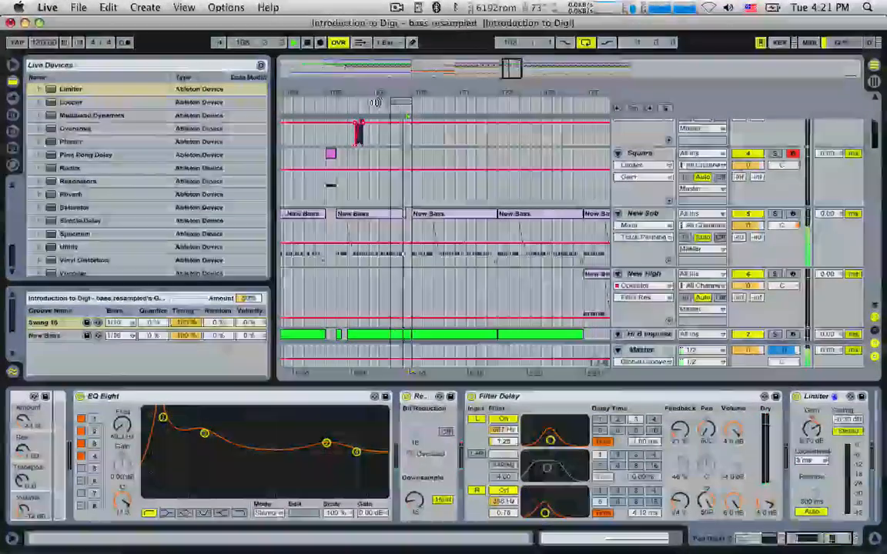
Set the arrangement loop to the four bars starting at 165.1.1 and play the section back.
left_click_drag(394, 101, 323, 100)
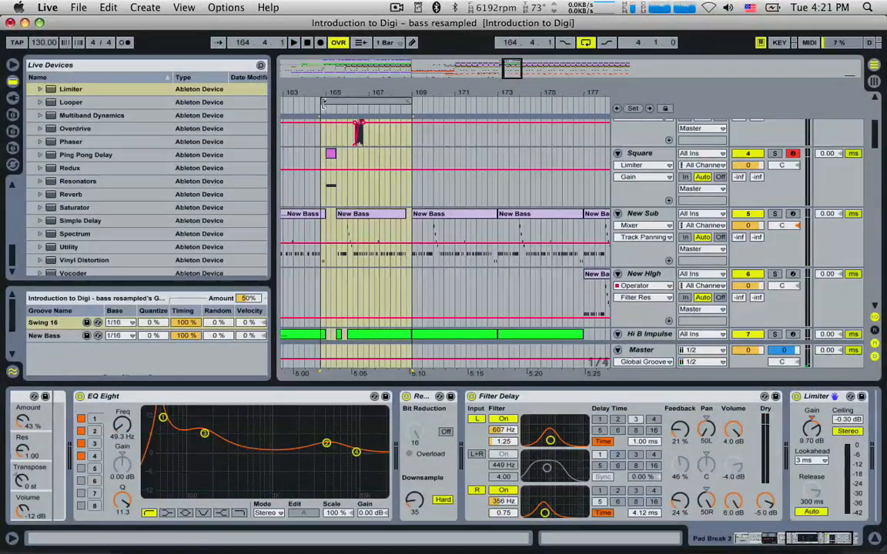
left_click(291, 149)
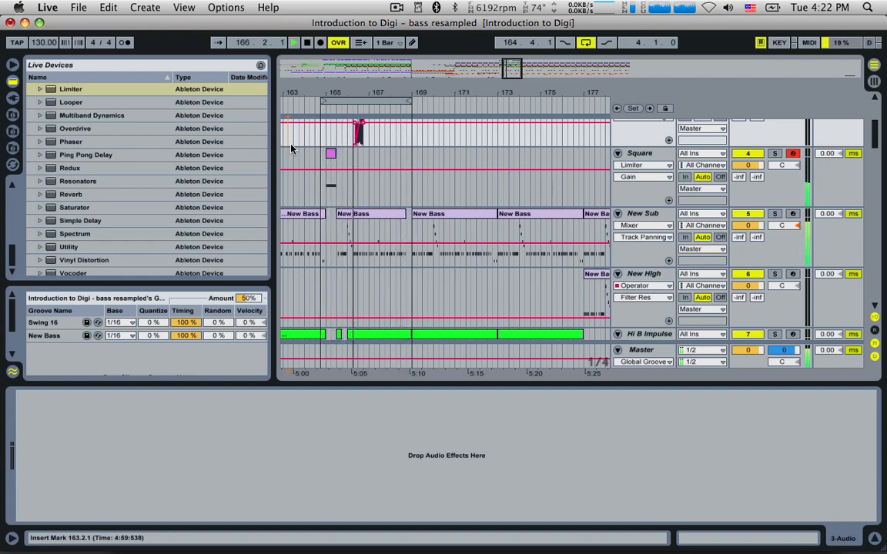
left_click(328, 100)
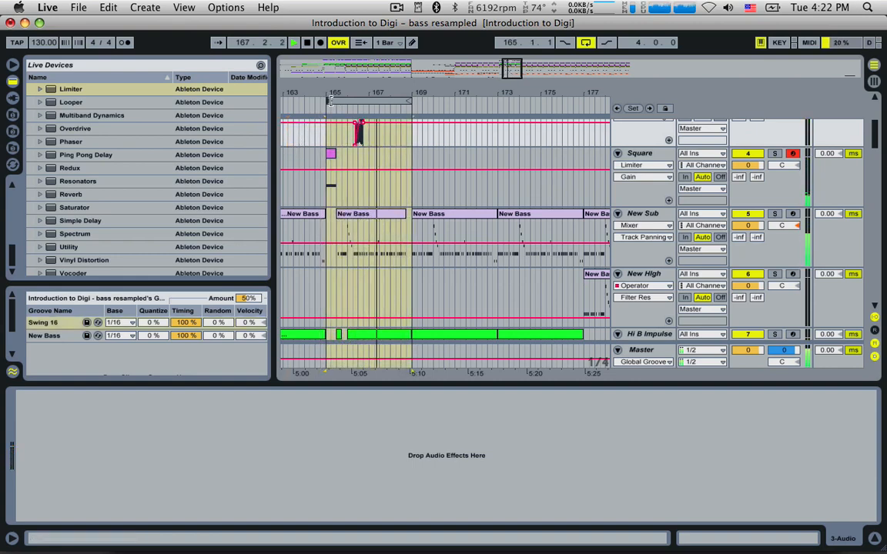
left_click_drag(536, 64, 533, 93)
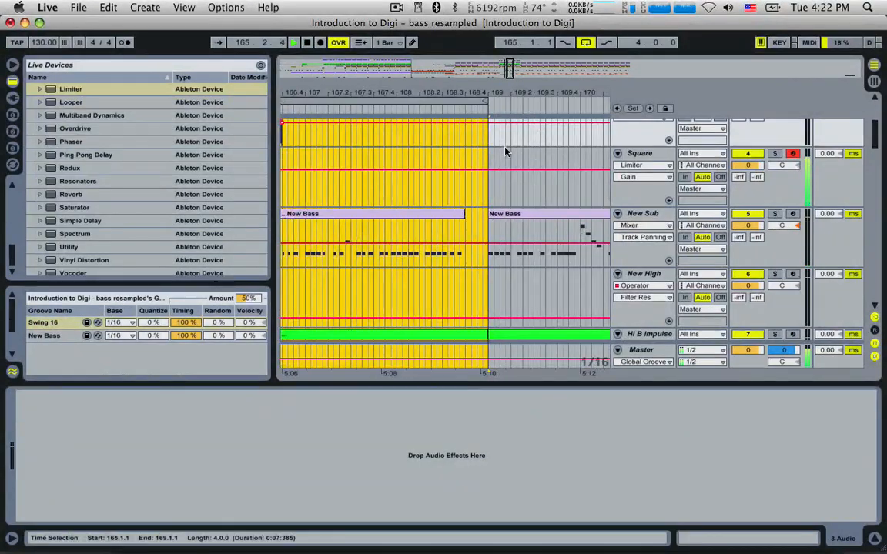
key("minus")
key("minus")
key("minus")
key("minus")
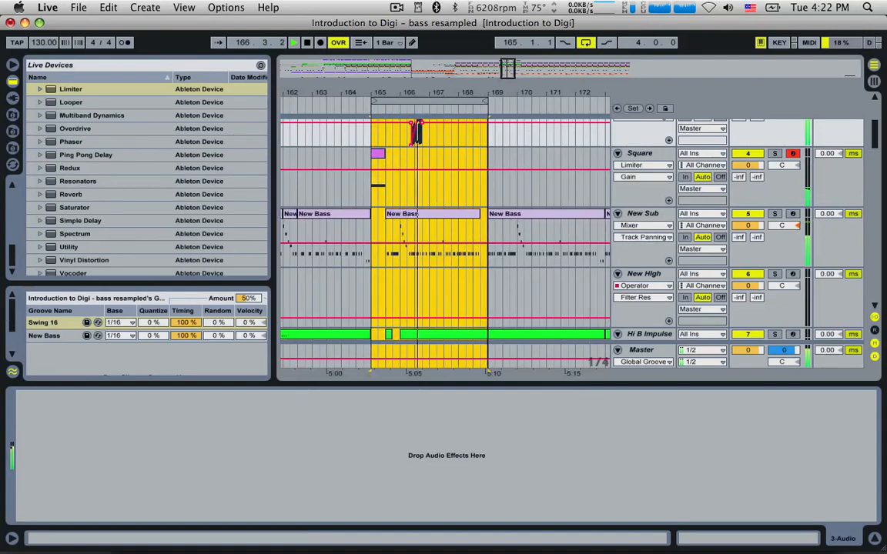
key("space")
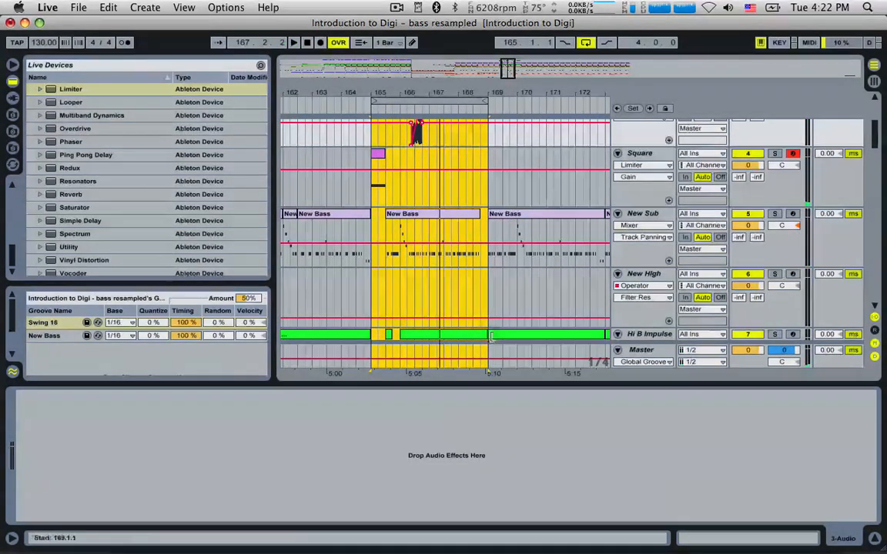
left_click_drag(508, 77, 488, 65)
key("space")
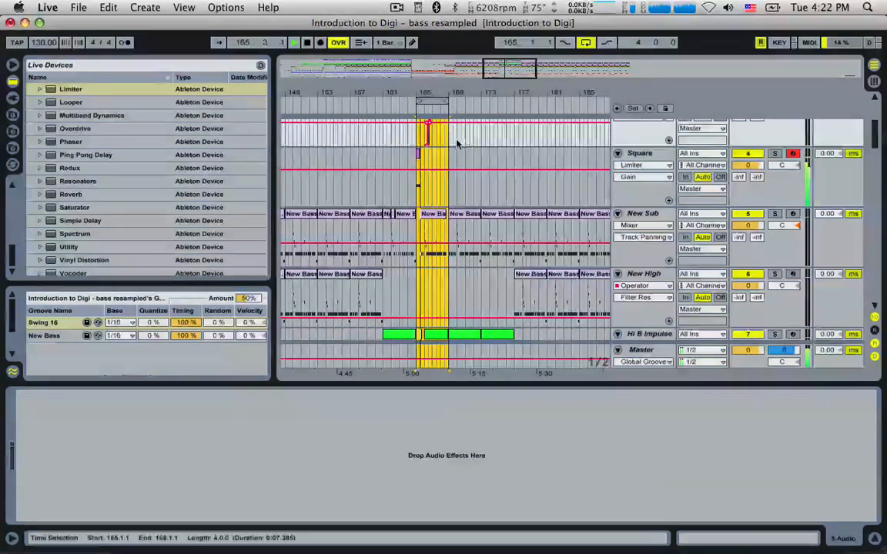
key("space")
Replace bars 169 to 173 on the tracks with a duplicate of the four bars from 165 to 169.
left_click(452, 299)
left_click_drag(478, 122, 480, 95)
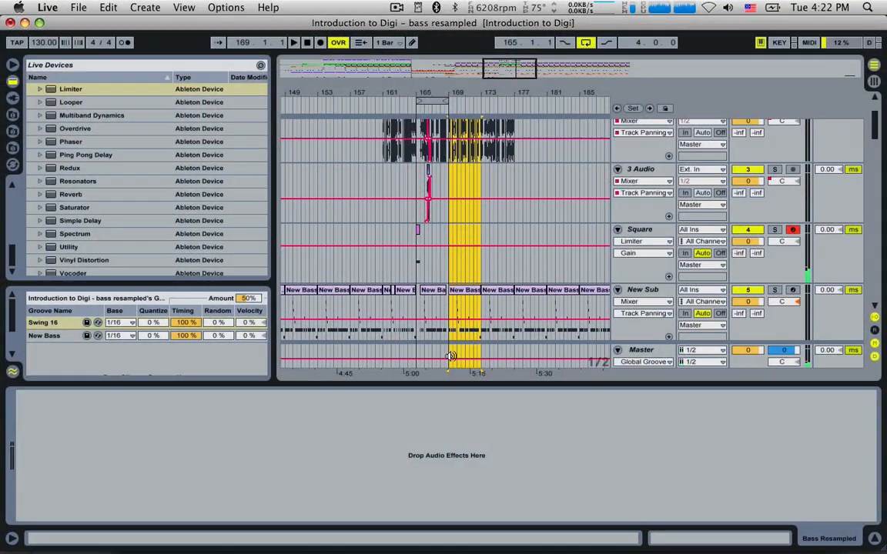
left_click(433, 312)
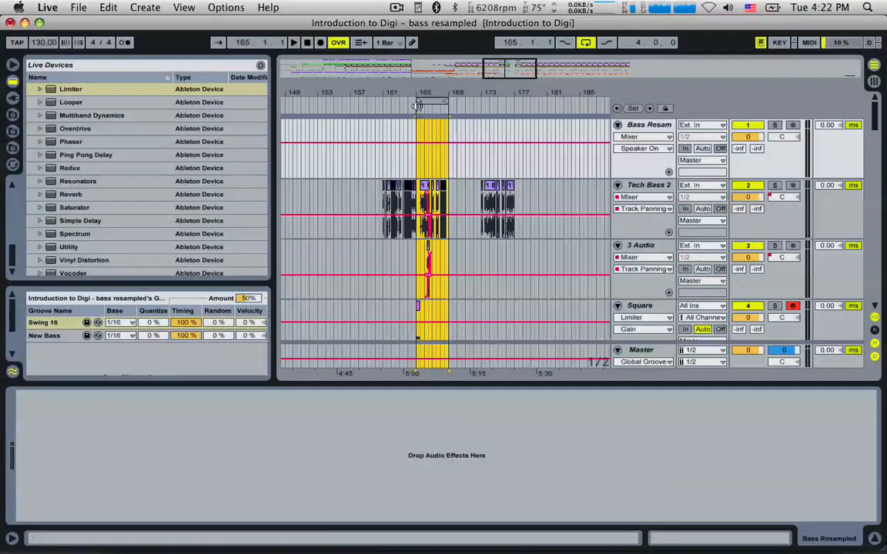
key("super+c")
key("super+d")
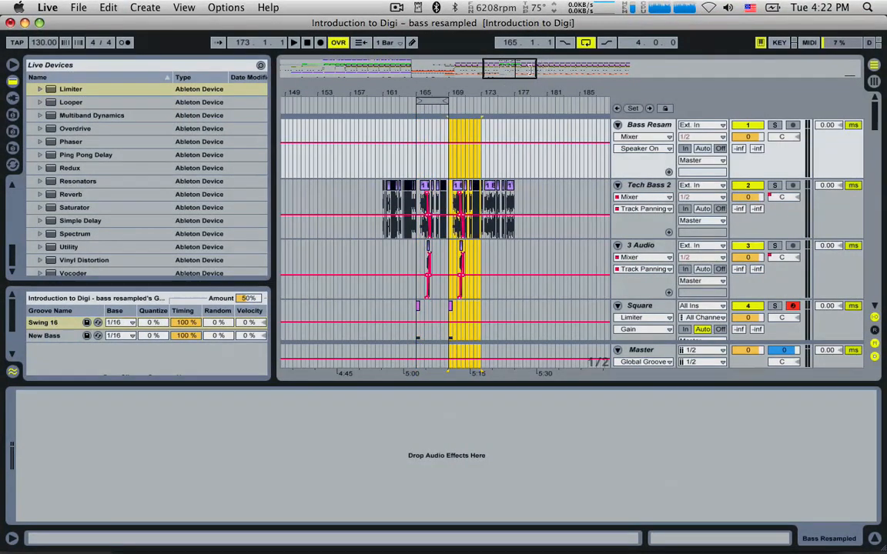
Shift the four-bar arrangement loop to start at 169.1.1 and play the duplicated section.
left_click_drag(436, 93, 397, 134)
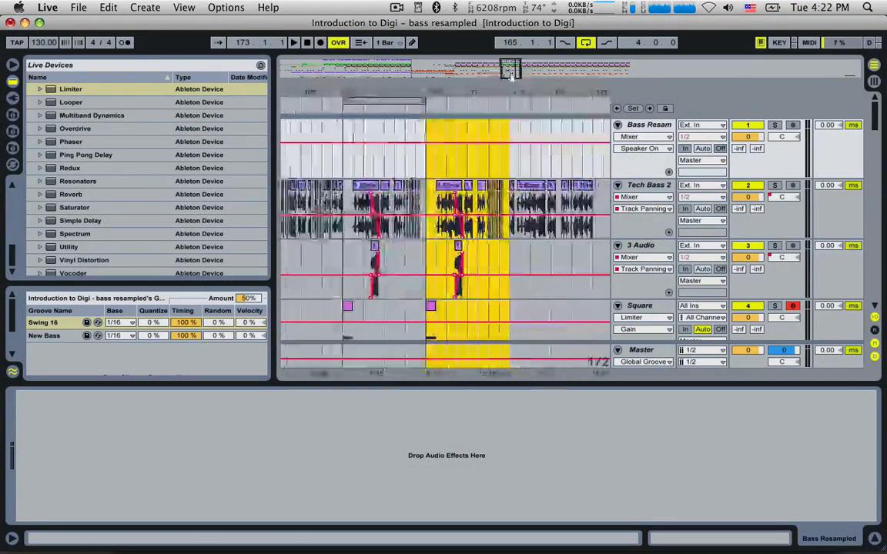
key("space")
left_click(344, 159)
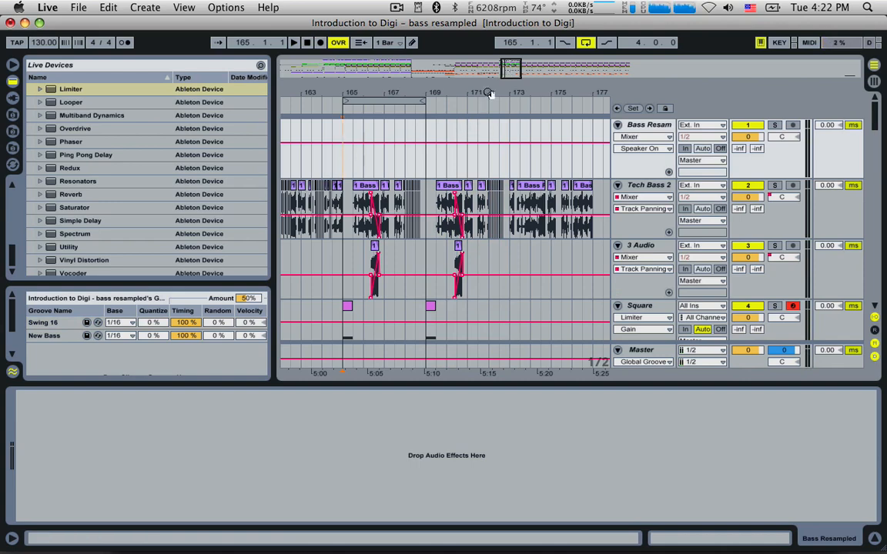
left_click_drag(509, 71, 508, 71)
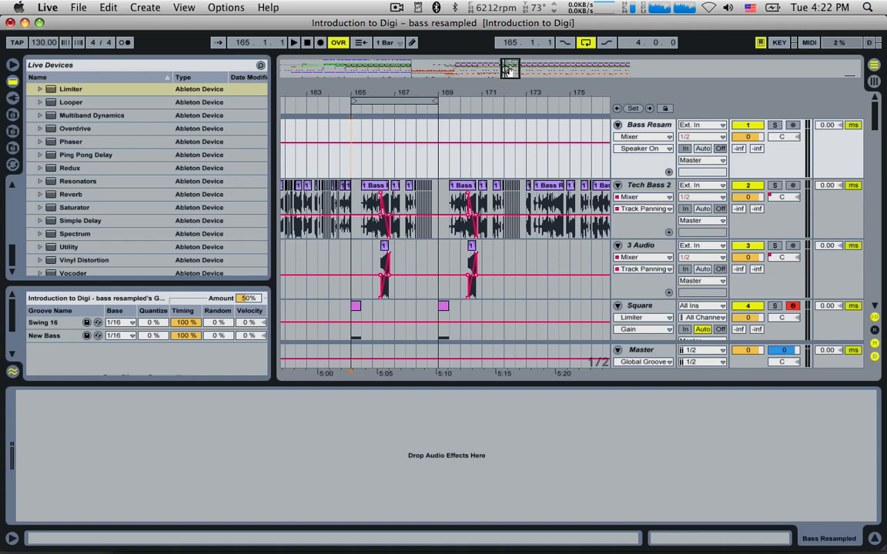
left_click_drag(509, 70, 507, 70)
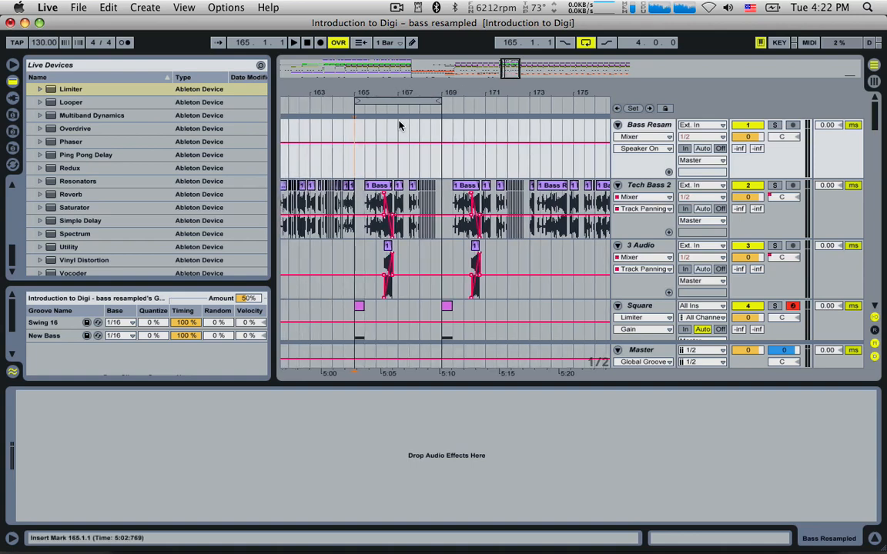
left_click_drag(420, 101, 503, 101)
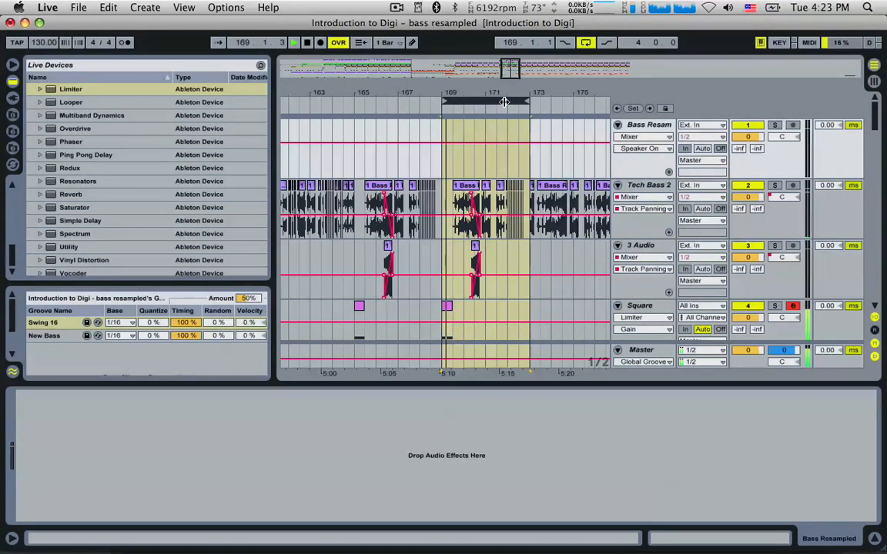
key("space")
Raise the start of the Pitch Bend envelope in the Square clip at bar 169 to its maximum, up to 1.1.3.
left_click(448, 308)
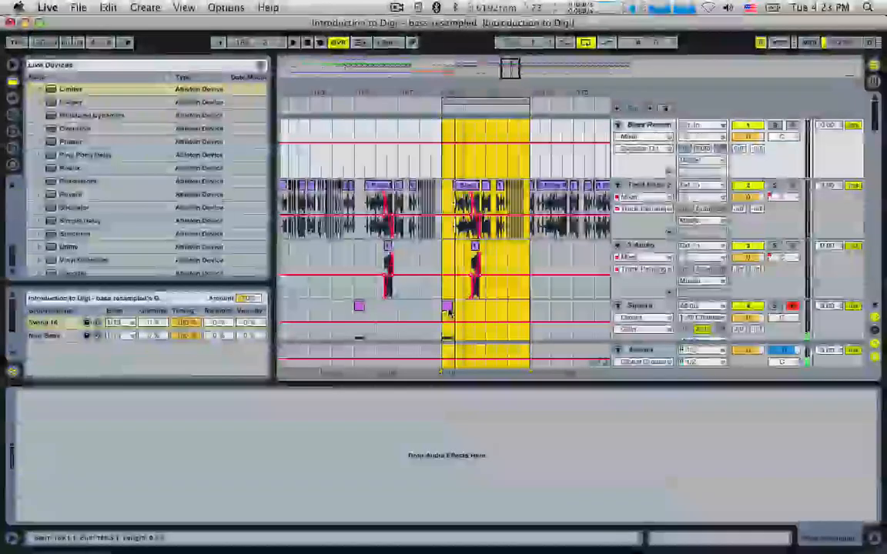
scroll(452, 292, "down", 1)
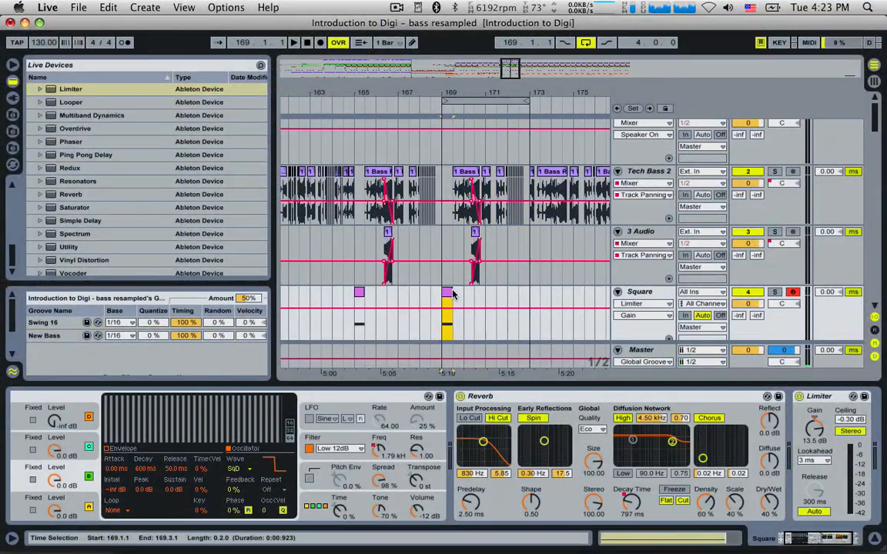
double_click(450, 295)
left_click(175, 436)
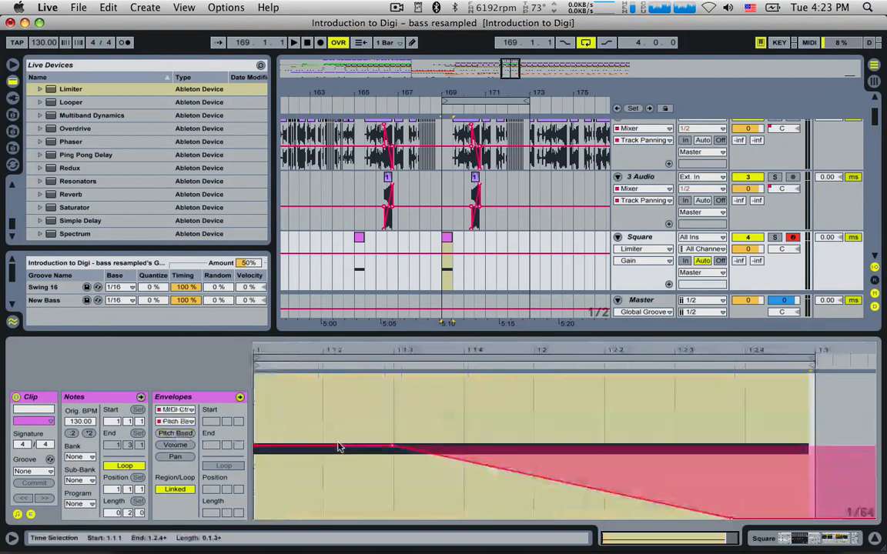
left_click_drag(271, 450, 269, 373)
key("space")
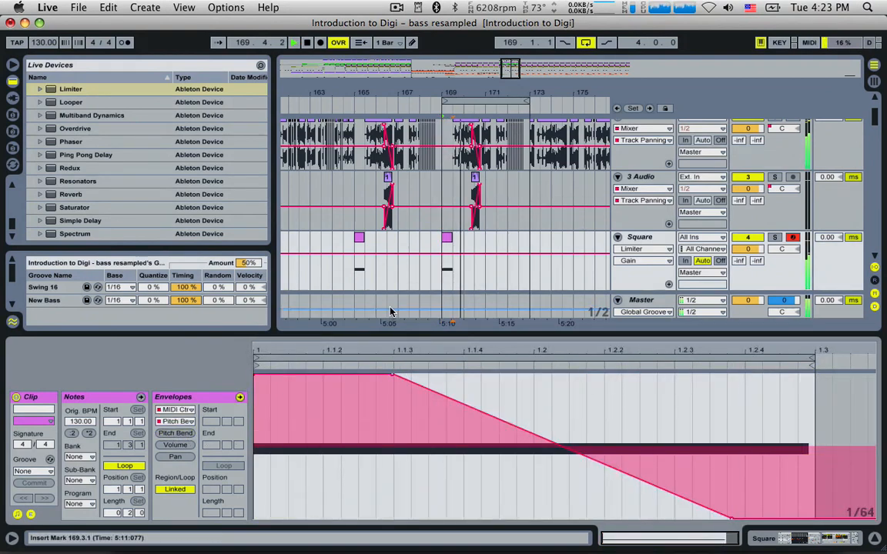
Play the transition into bar 169 from 168.3.1 to check the Square clip's pitch bend.
left_click(422, 248)
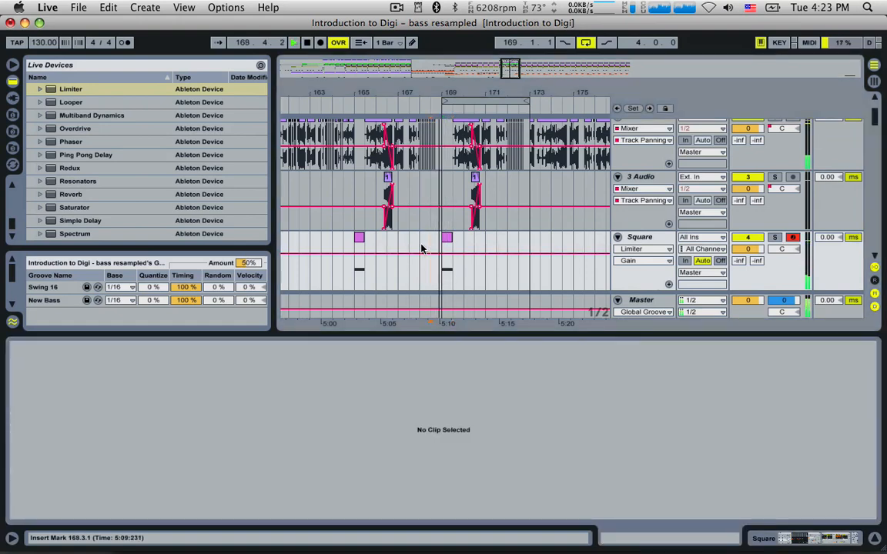
key("space")
key("space")
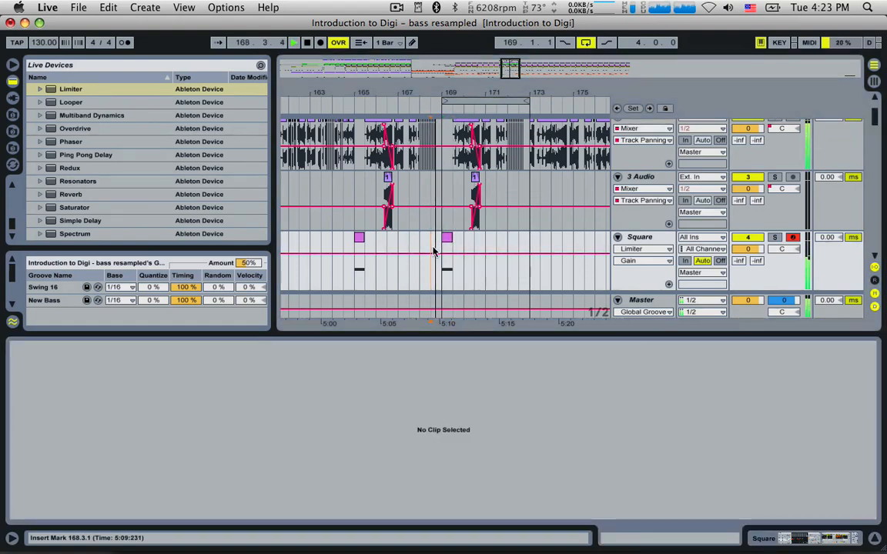
scroll(434, 251, "up", 3)
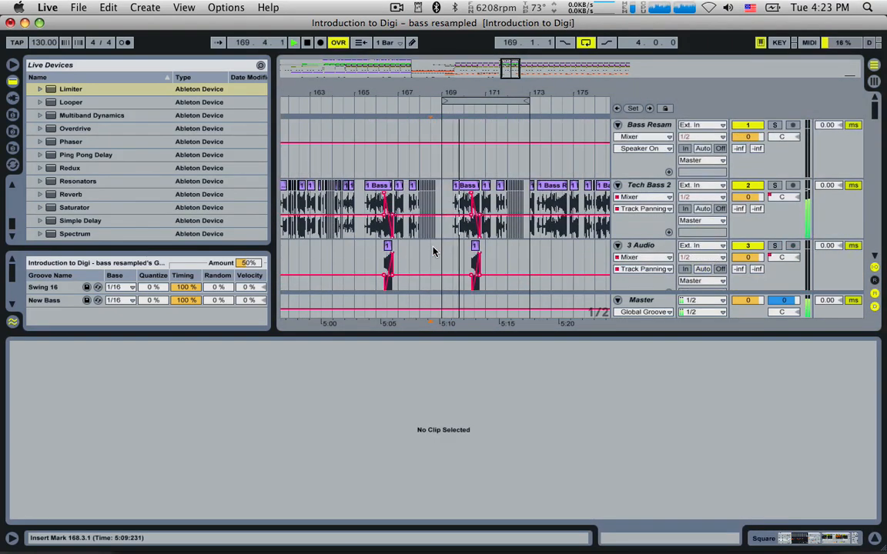
key("space")
key("space")
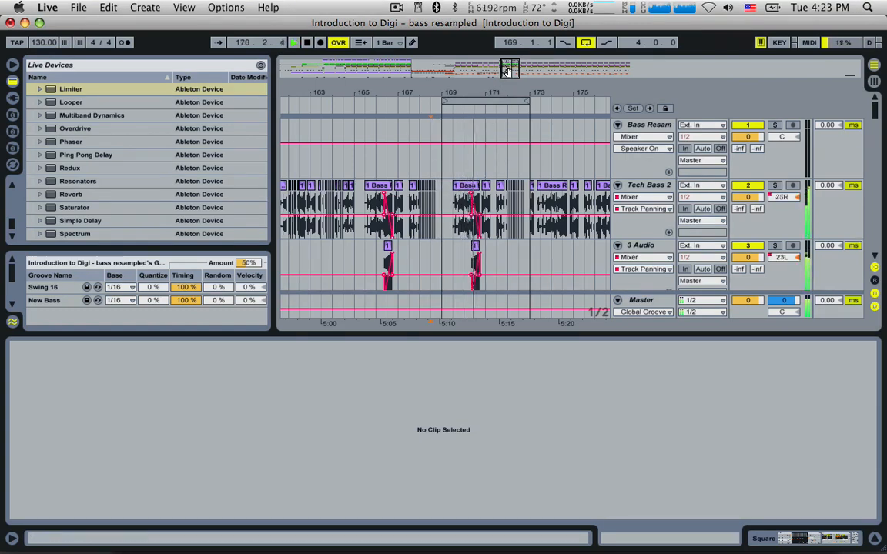
Delete all clips from 170.1.1 to 173.1.1 across all tracks.
mouse_move(508, 71)
left_mouse_down()
mouse_move(509, 55)
mouse_move(507, 71)
left_mouse_up()
key("space")
left_click_drag(449, 300, 495, 102)
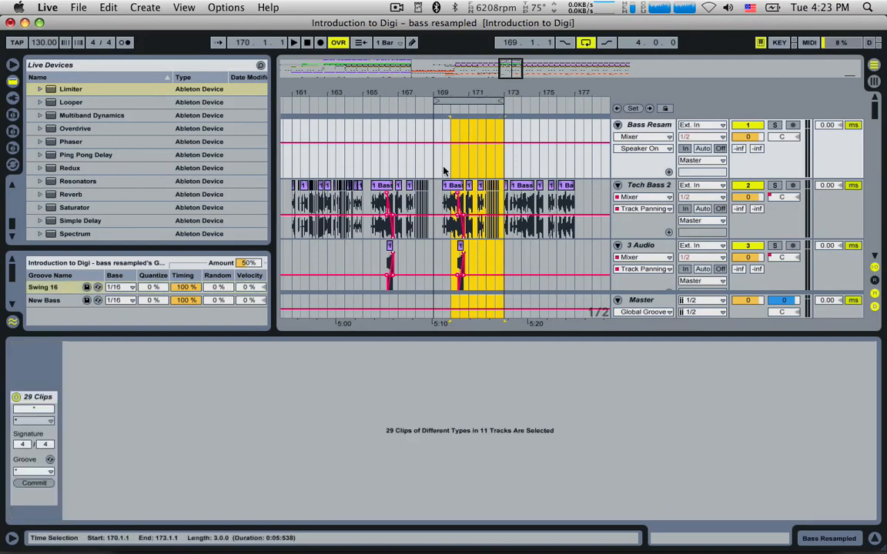
left_click_drag(517, 61, 510, 67)
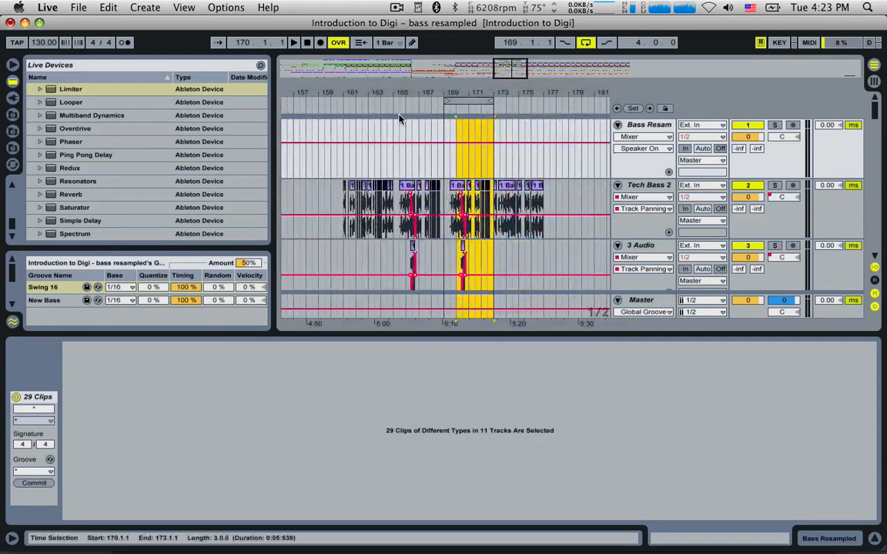
left_click(354, 304)
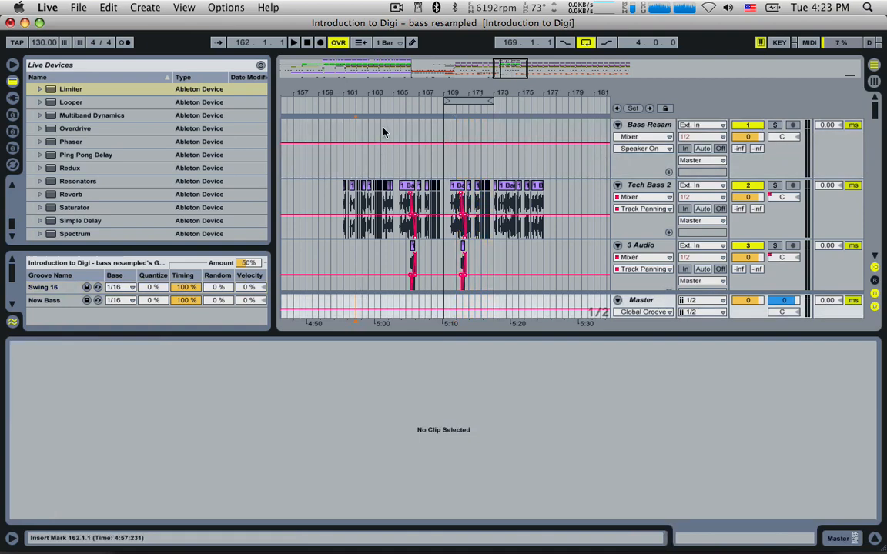
left_click_drag(350, 300, 396, 85)
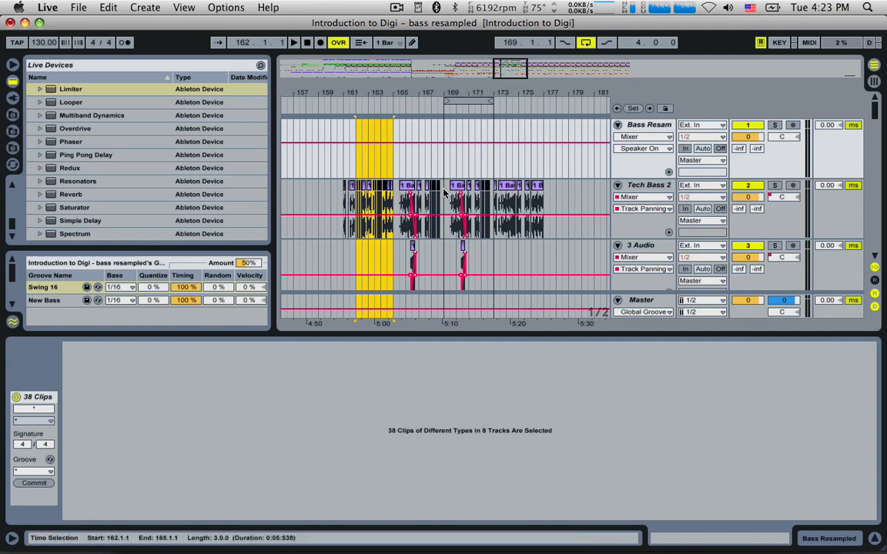
left_click_drag(456, 140, 495, 309)
scroll(486, 236, "up", 5)
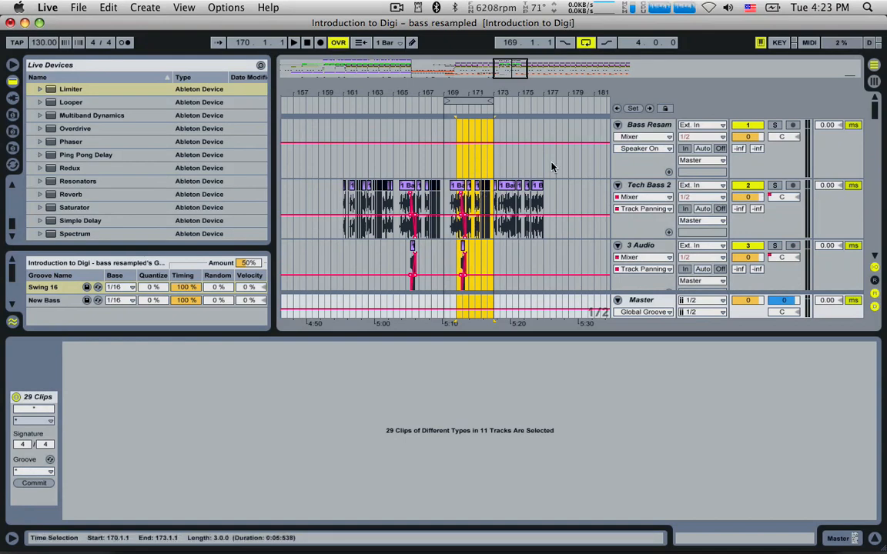
key("Delete")
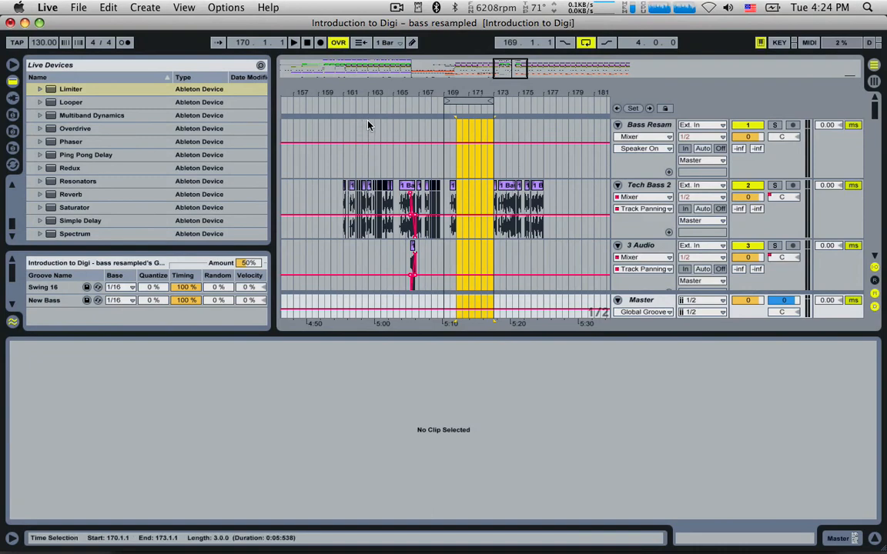
Copy bars 162 to 165 across all tracks and paste them at 170.1.1.
left_click_drag(362, 127, 371, 128)
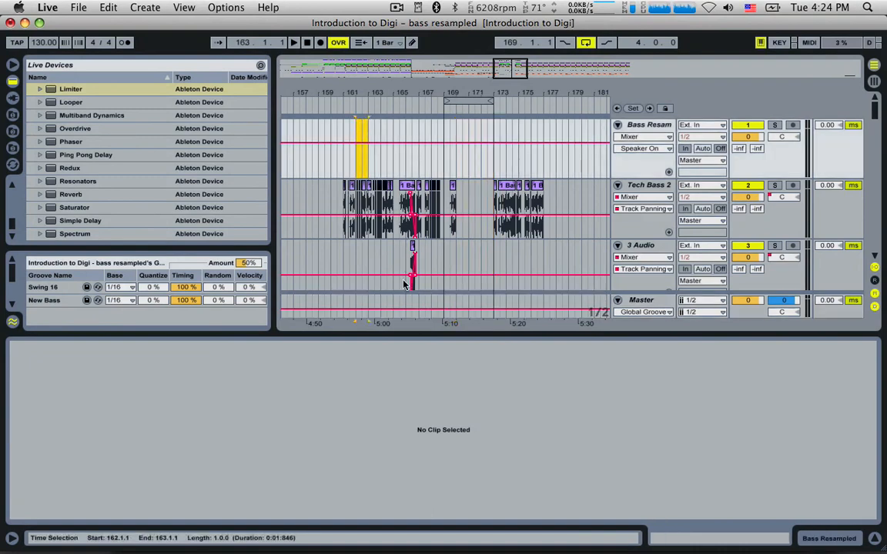
left_click_drag(405, 285, 394, 309)
scroll(438, 234, "up", 3)
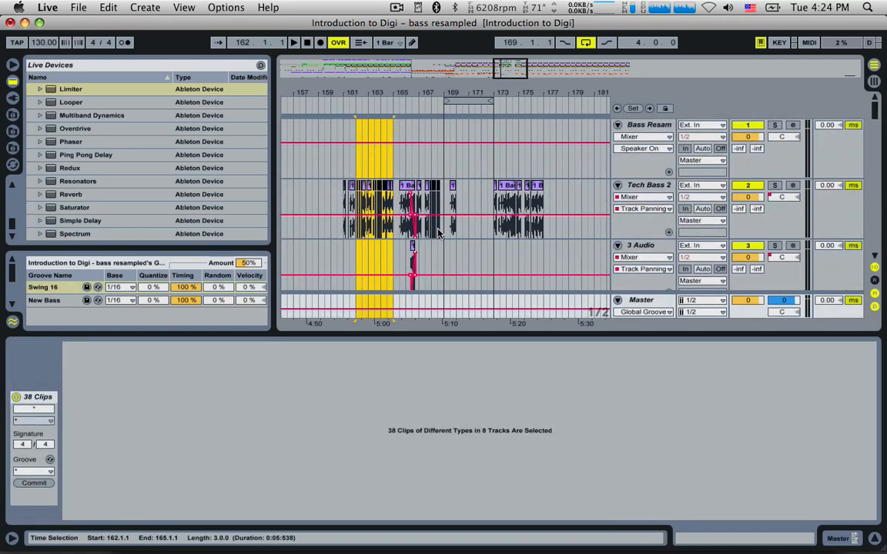
left_click(457, 131)
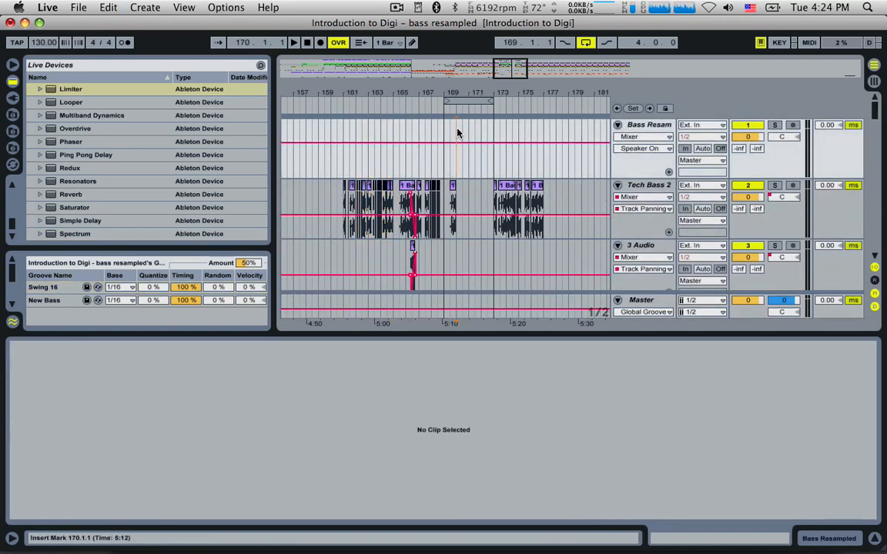
key("super+v")
Play the transition from 168.1.1 into the pasted bars to check how they follow bar 169.
left_click(436, 130)
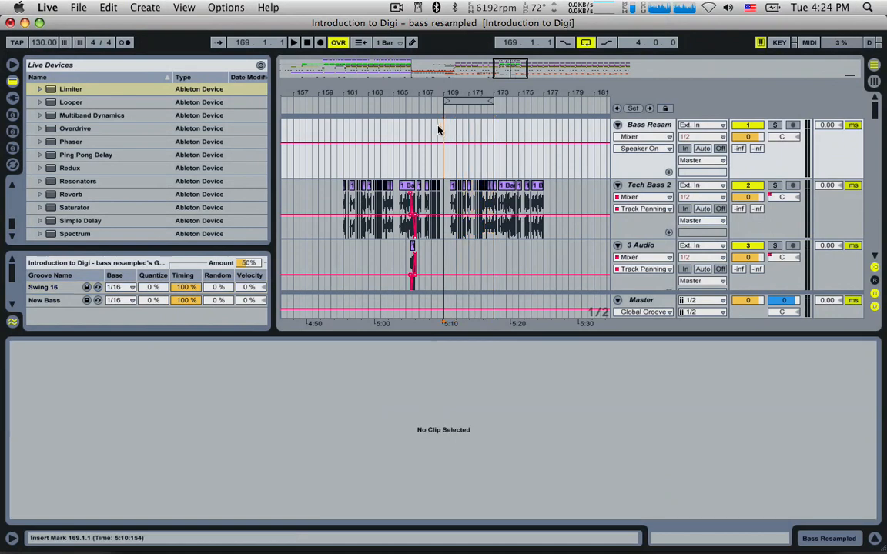
key("space")
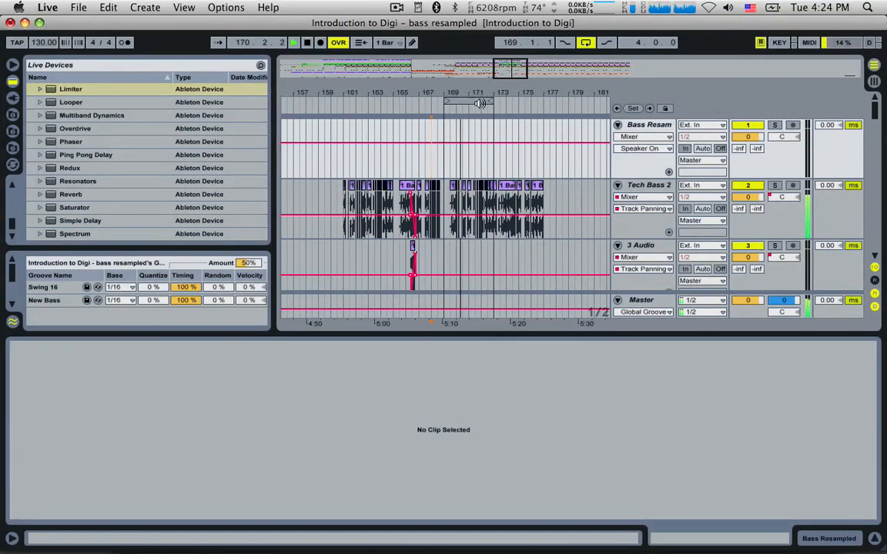
left_click_drag(508, 76, 513, 67)
key("space")
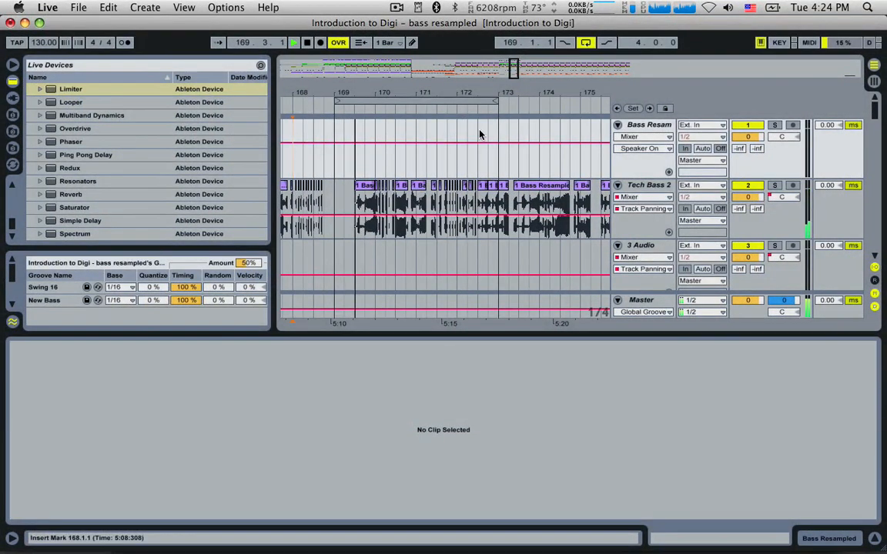
left_click_drag(514, 66, 513, 73)
key("space")
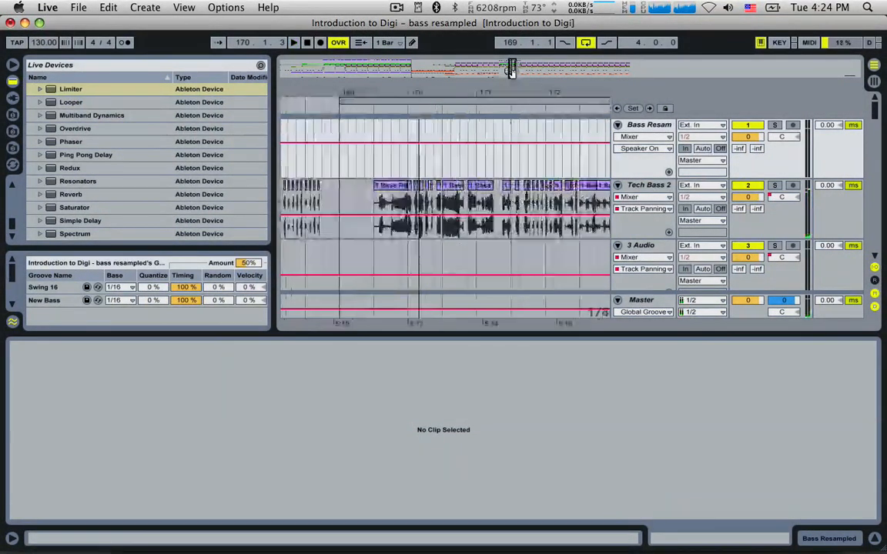
Audition the Tech Bass 2 clip leading into bar 170, restarting playback from 169.2.3 and 169.3.1.
left_click(371, 202)
key("space")
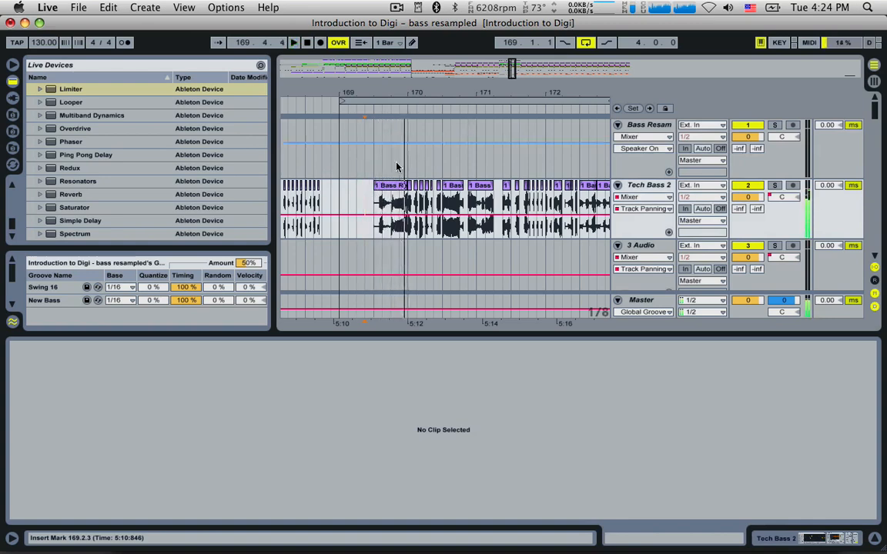
key("space")
key("space")
left_click(376, 201)
key("space")
key("space")
Replace the first half of the Tech Bass 2 clip at 169.3.1 with a copy of its second half, transposed 1 st.
left_click(392, 201)
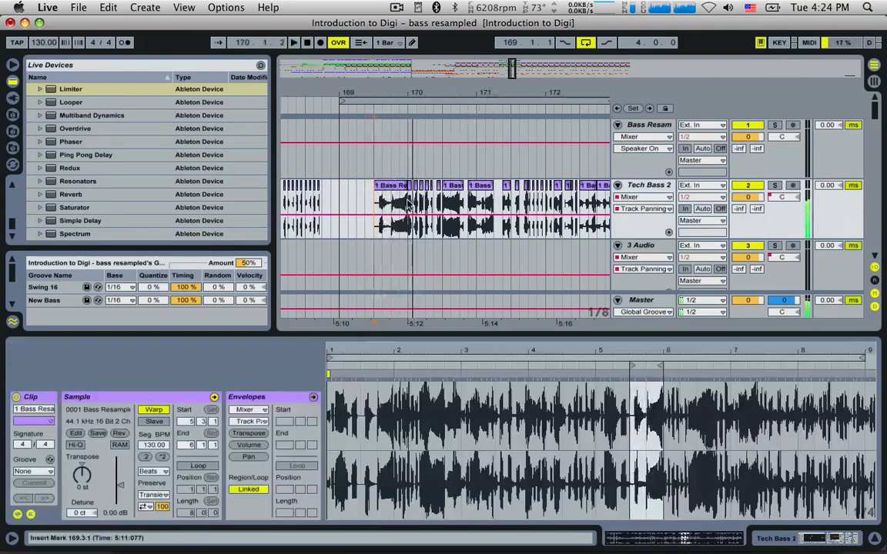
key("space")
key("space")
key("space")
left_click_drag(392, 202, 404, 201)
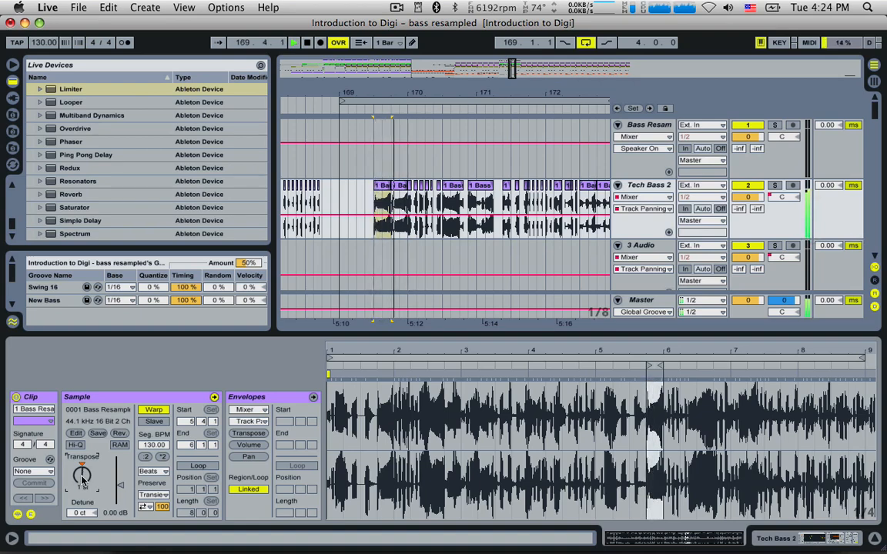
Set the warp mode of the transposed clip at 169.3.1 to Complex and play it back.
left_click(153, 471)
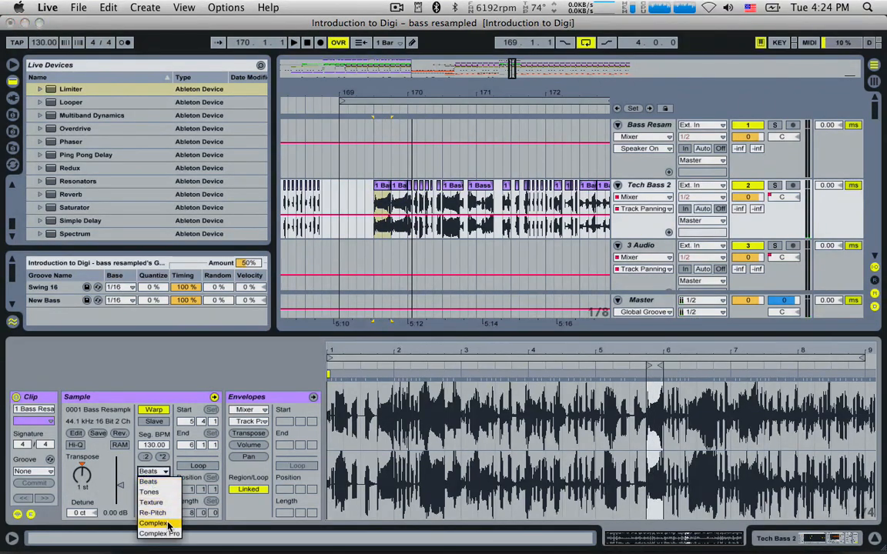
left_click(169, 524)
left_click(372, 204)
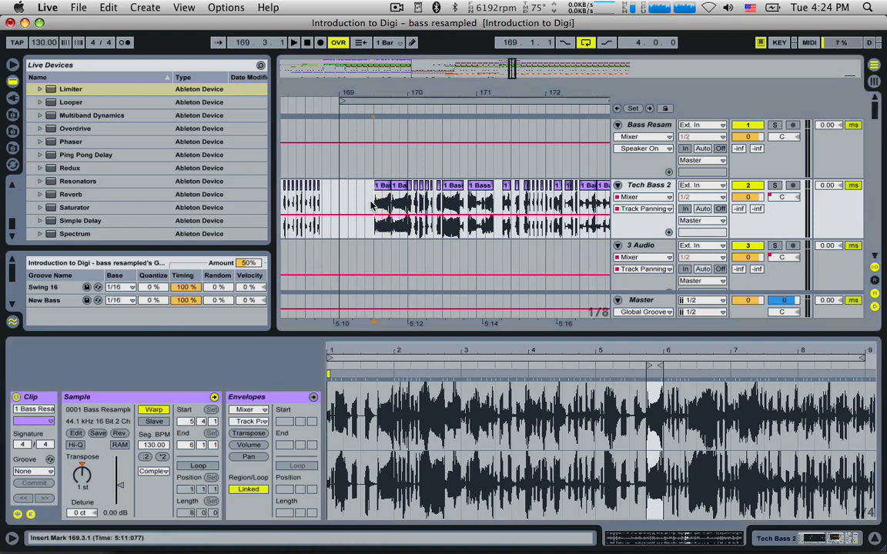
key("space")
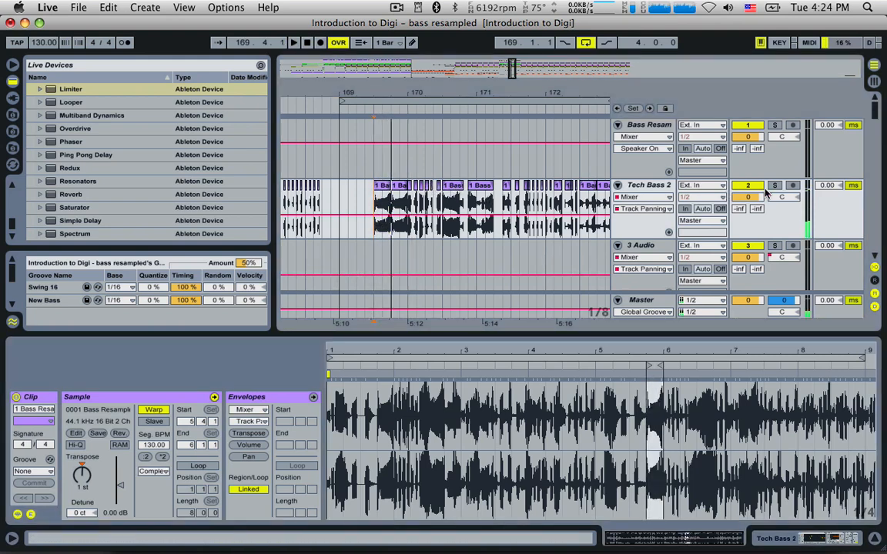
Solo Tech Bass 2 and try Beats warp mode with a 19 st transposition on the clip at 169.3.1.
double_click(382, 186)
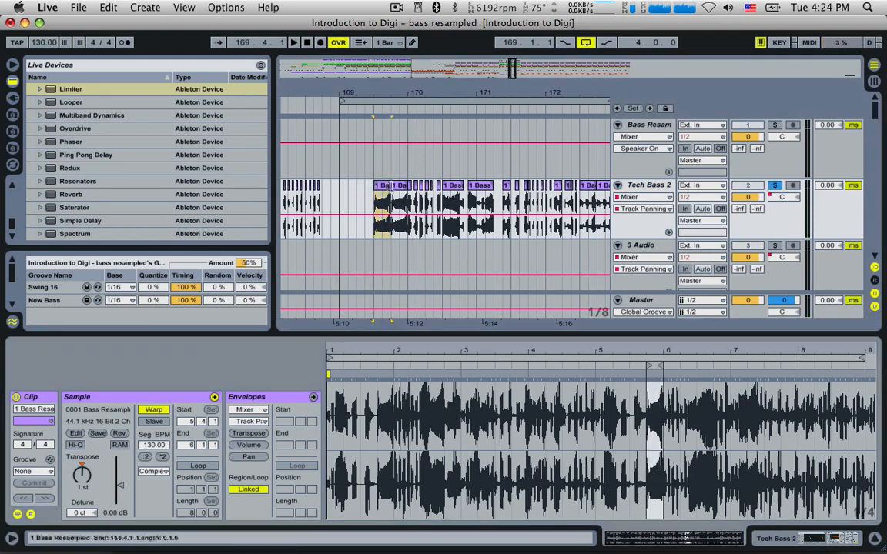
left_click(399, 186)
left_click(382, 188)
left_click(153, 471)
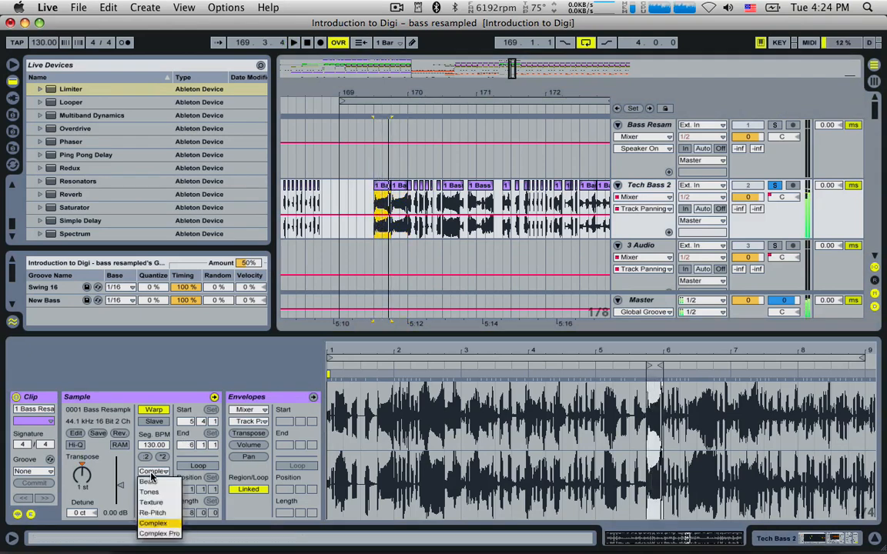
left_click(152, 483)
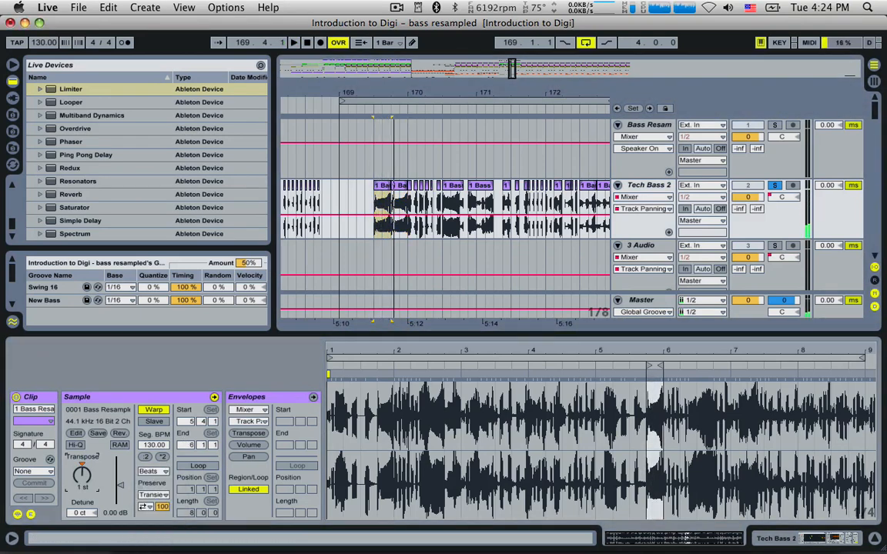
key("space")
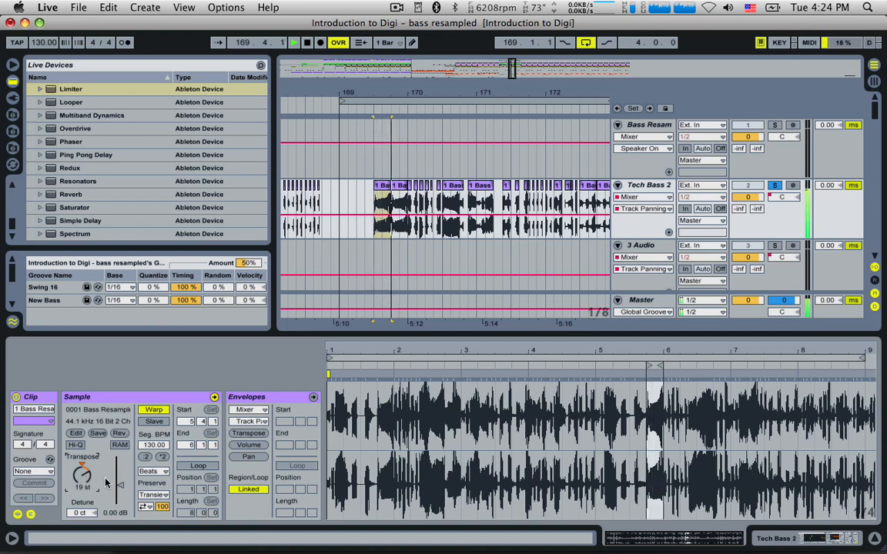
key("space")
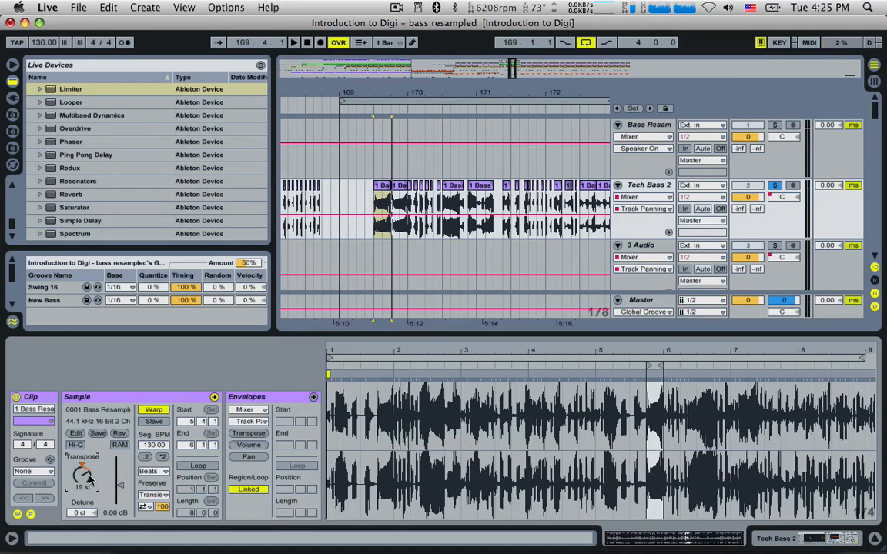
Compare Tones and Texture warping, restore the clip to Complex with a 1 st transposition, and unsolo Tech Bass 2.
left_click(163, 472)
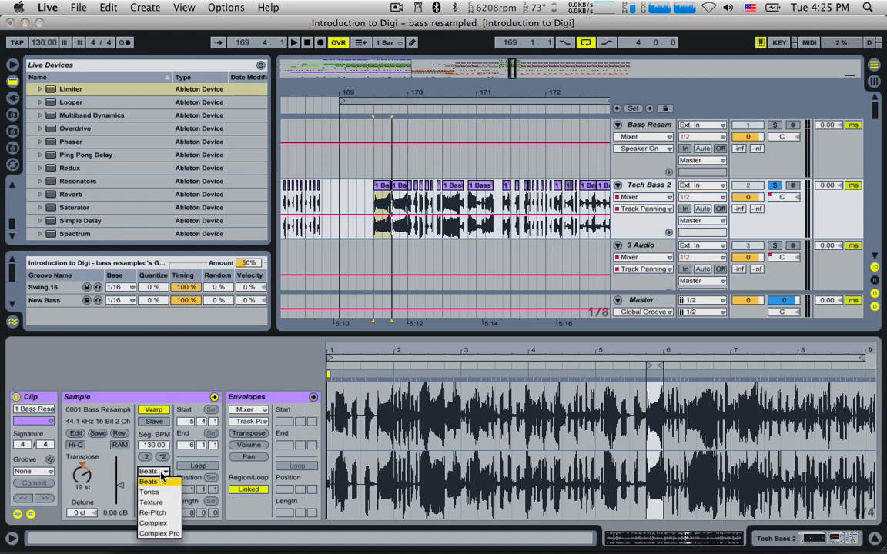
left_click(150, 492)
left_click(156, 473)
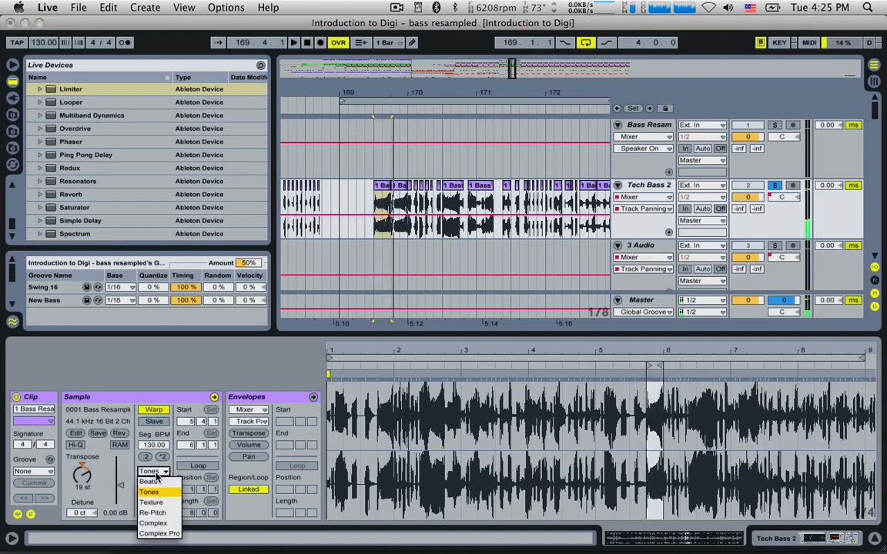
left_click(151, 502)
left_click(160, 473)
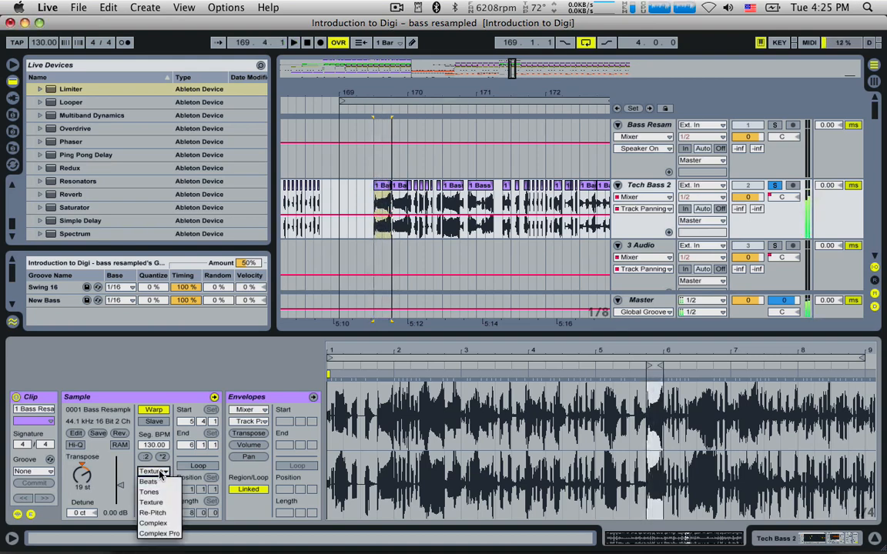
left_click(157, 524)
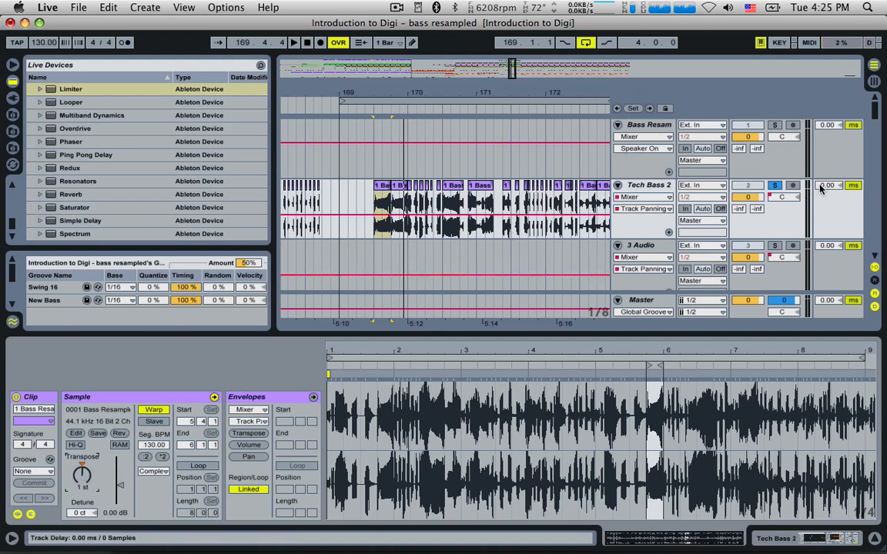
left_click(779, 185)
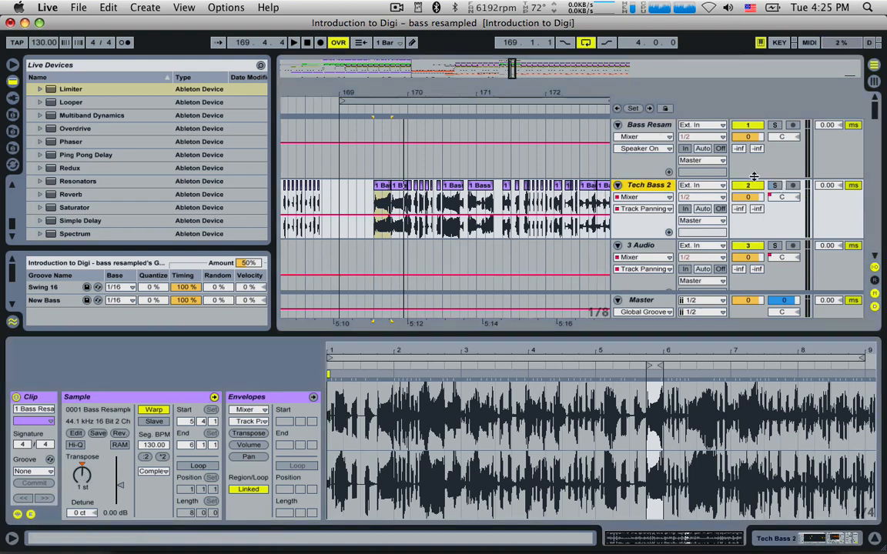
Play the full arrangement from 169.1.1 and 169.3.1 to check the transposed bass clip against the other tracks.
left_click(341, 199)
key("space")
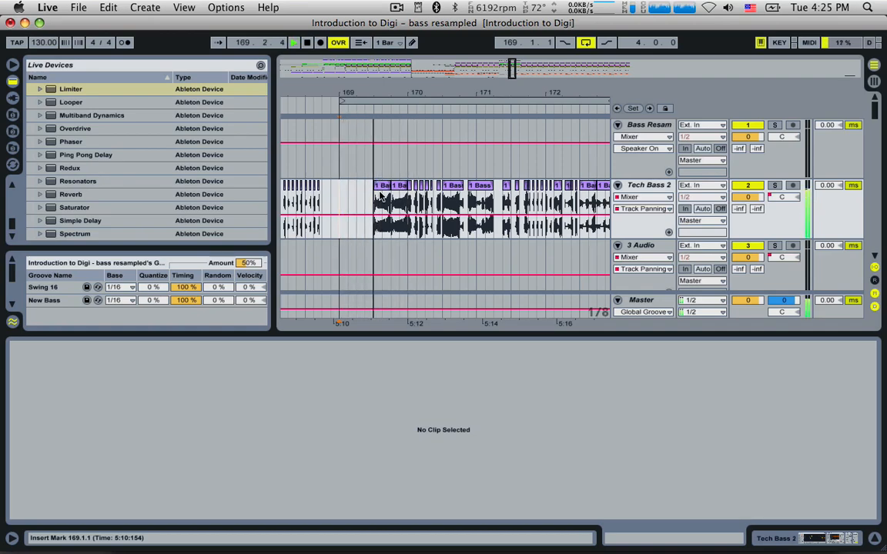
left_click(377, 202)
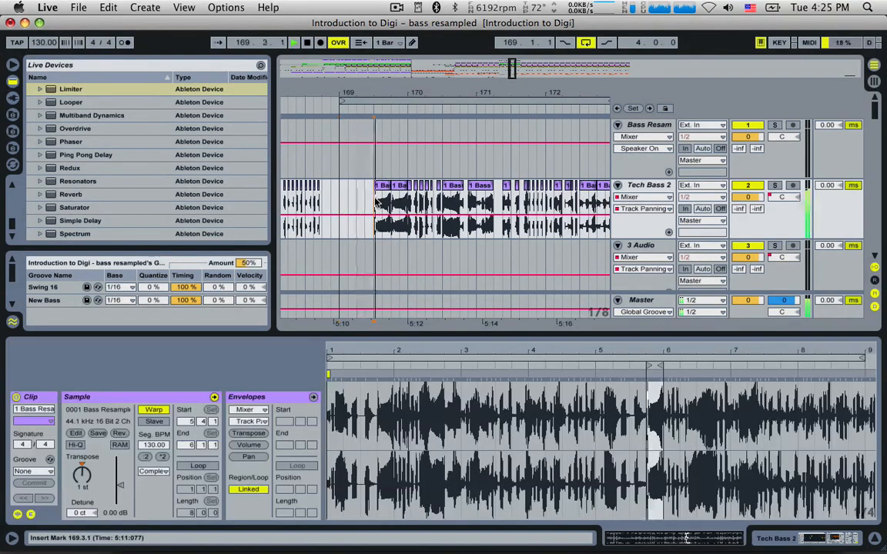
scroll(377, 208, "down", 5)
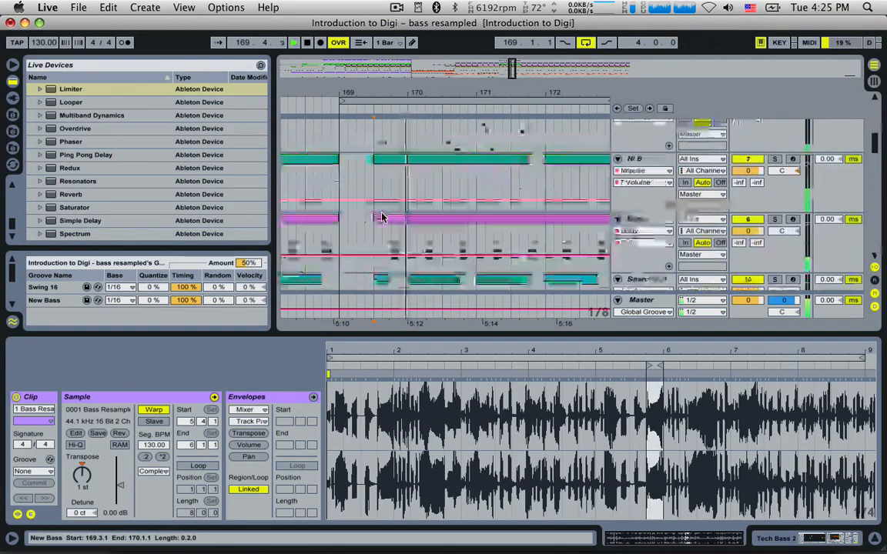
scroll(381, 217, "up", 5)
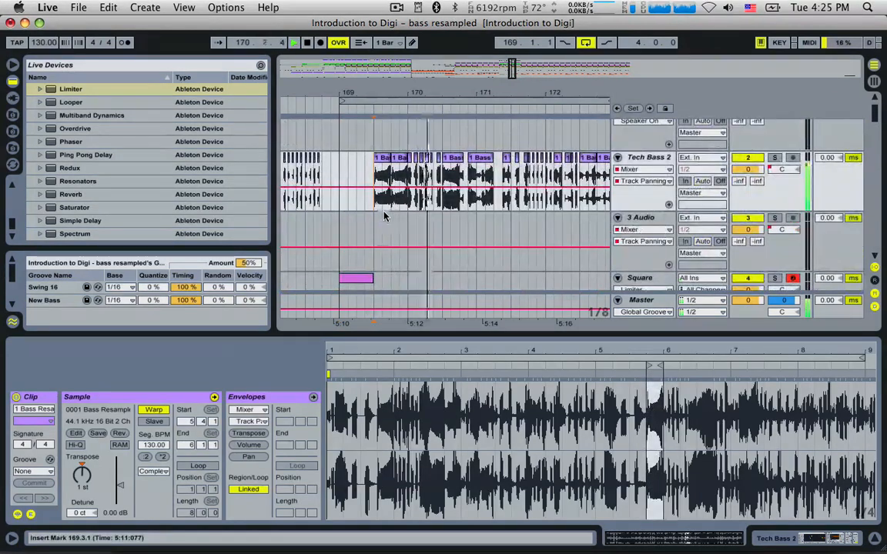
key("space")
key("space")
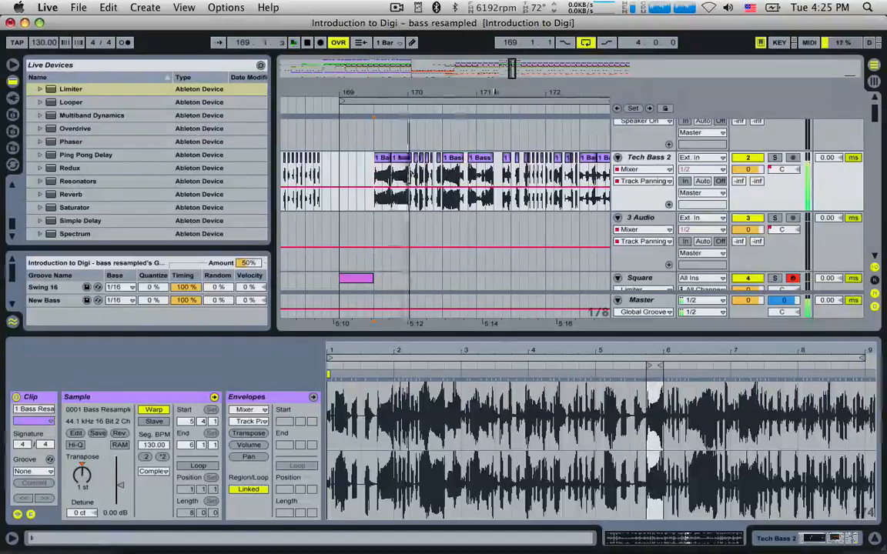
key("space")
key("space")
left_click_drag(511, 71, 508, 108)
key("space")
key("space")
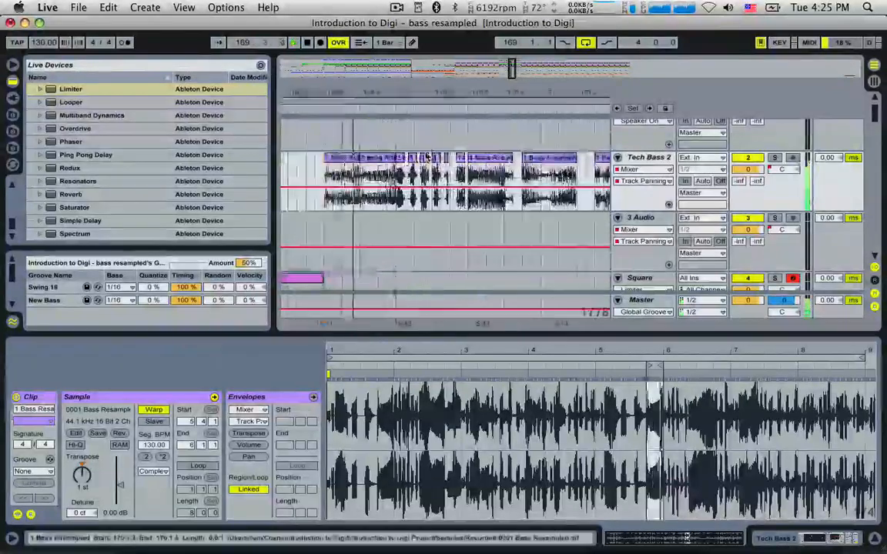
Delete the Tech Bass 2 clips between 170.1.1 and 170.3.1 and play back the gap.
key("space")
key("space")
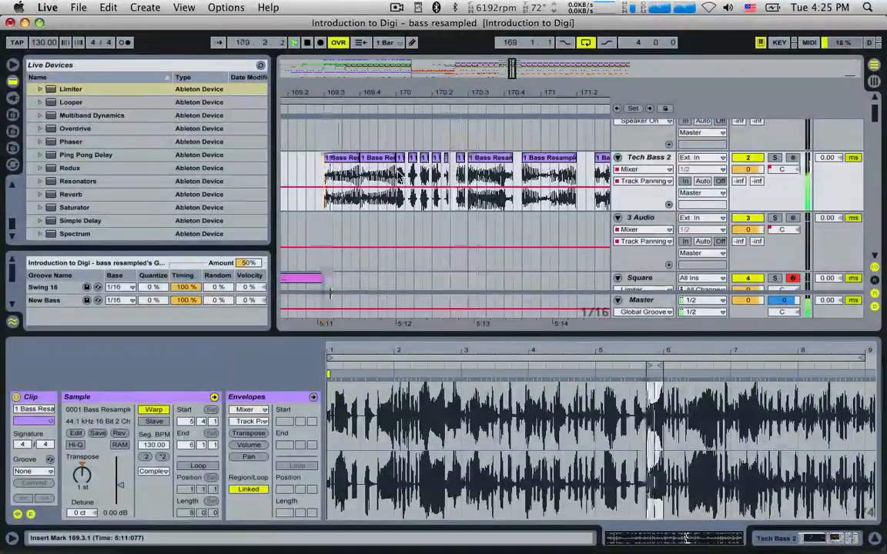
key("space")
left_click_drag(398, 176, 468, 177)
key("Delete")
left_click(258, 233)
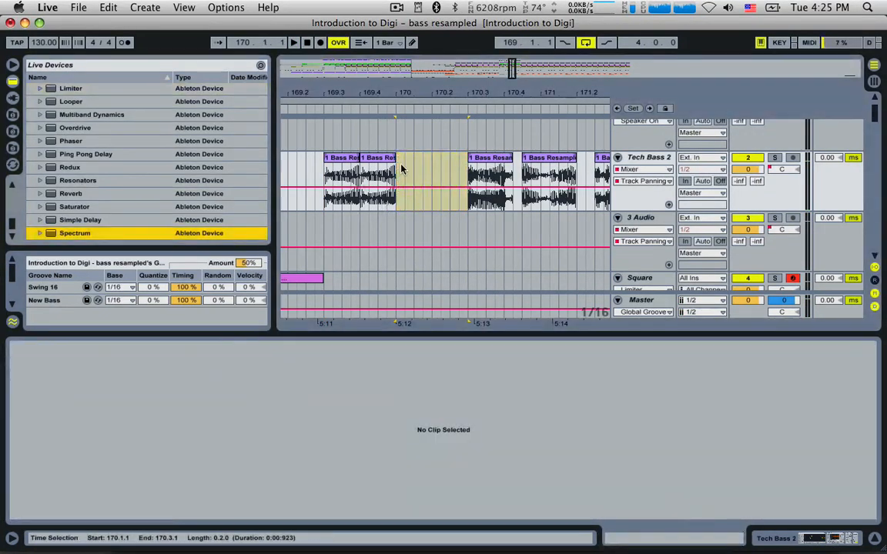
left_click(397, 169)
key("space")
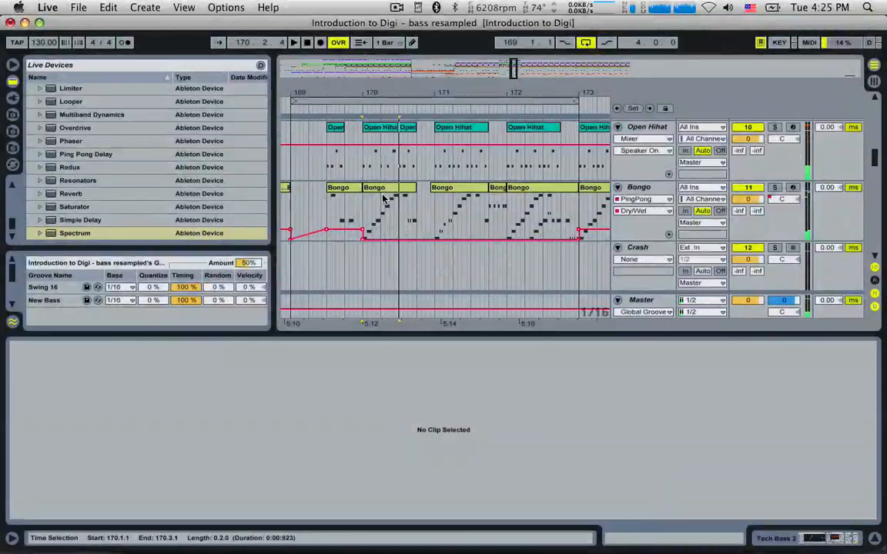
Copy the Pad Break 2 clip at 168.4.1 to 170.1.1 and replace its long note with three short G1 hits at 1.1.1, 1.1.2 and 1.1.3.
left_click(383, 198)
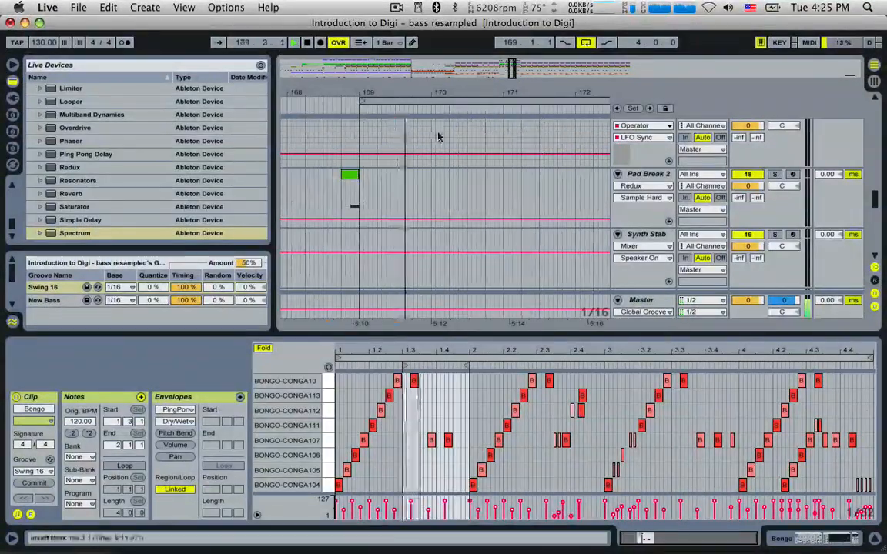
left_click(350, 177)
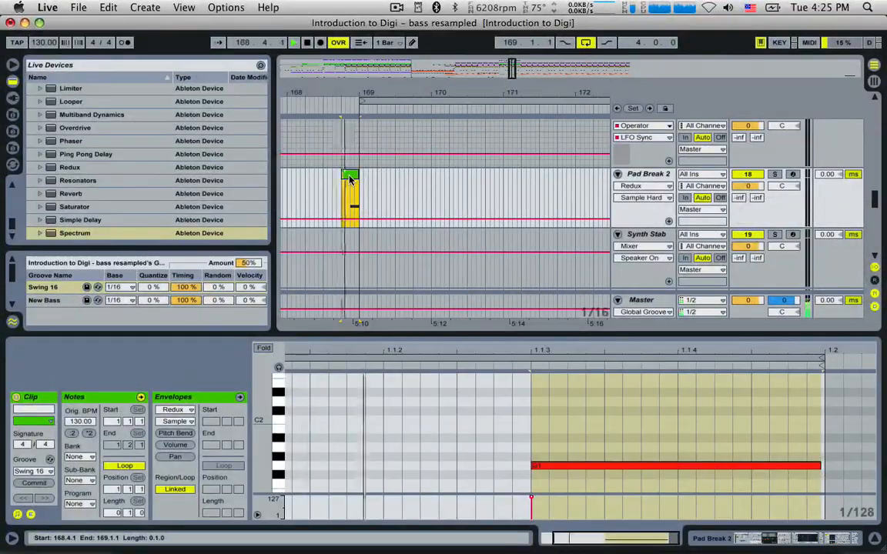
left_click_drag(350, 177, 440, 177)
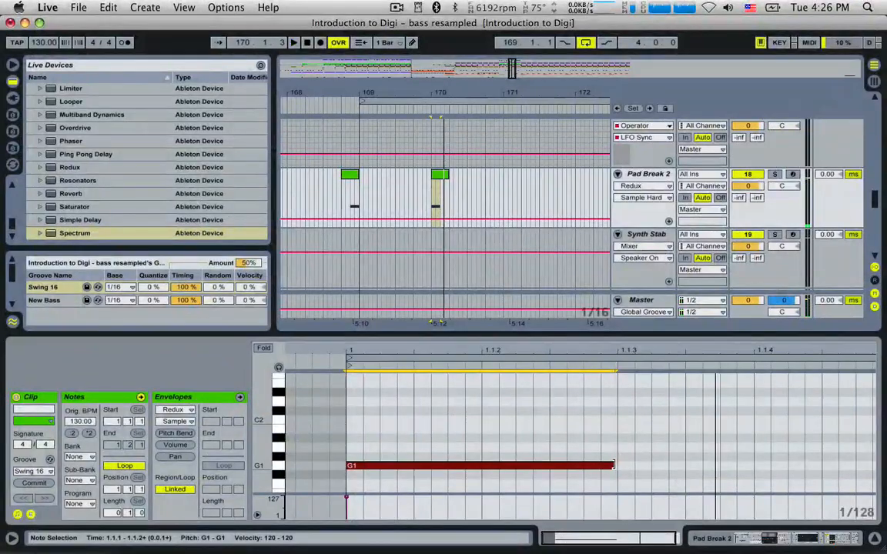
left_click_drag(614, 465, 507, 465)
key("space")
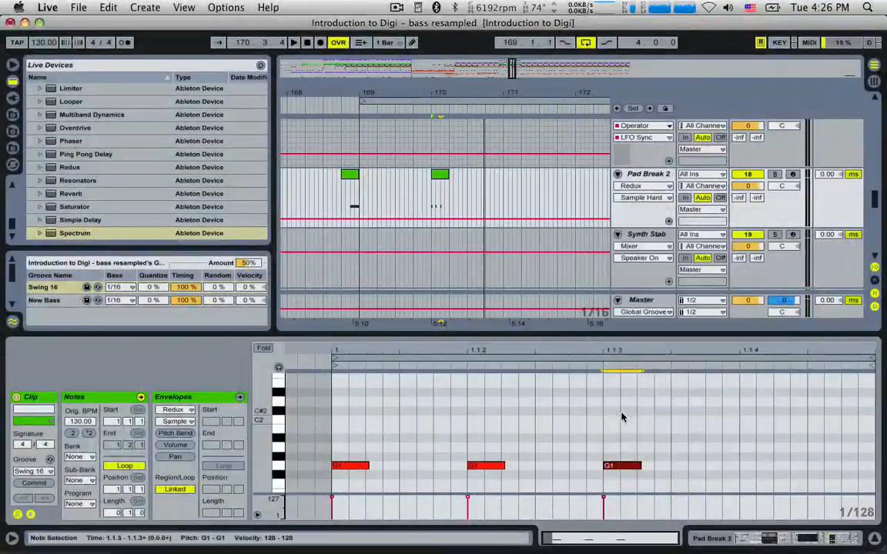
Switch the note editor to the 1/32 triplet grid and move the second and third G1 notes onto evenly spaced triplet positions.
right_click(568, 426)
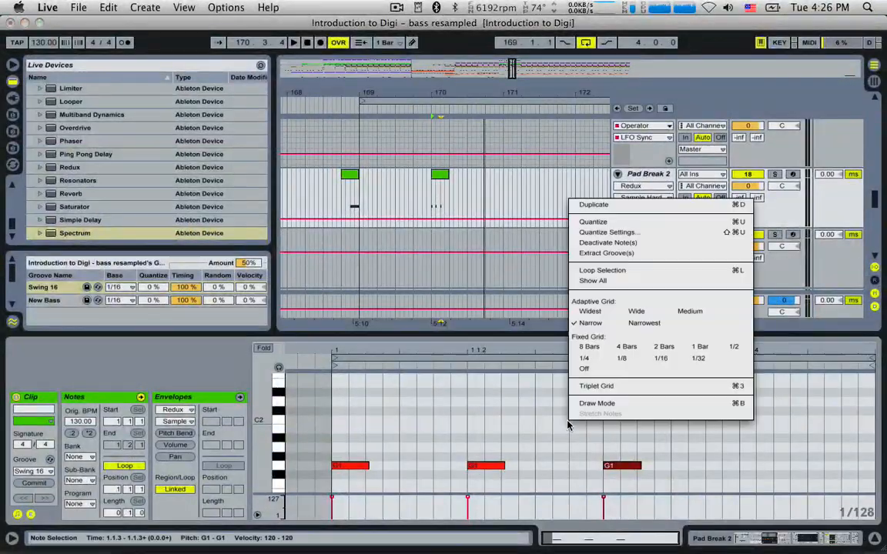
left_click(594, 386)
right_click(538, 421)
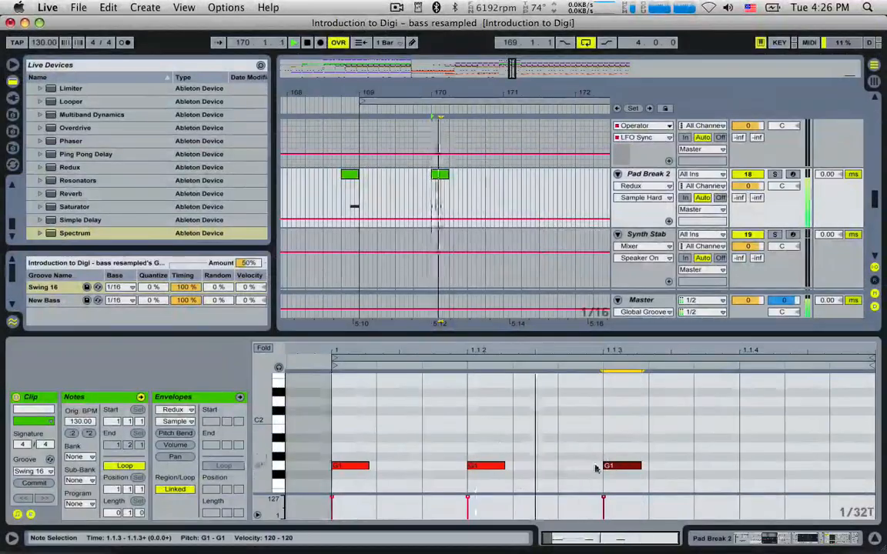
right_click(588, 461)
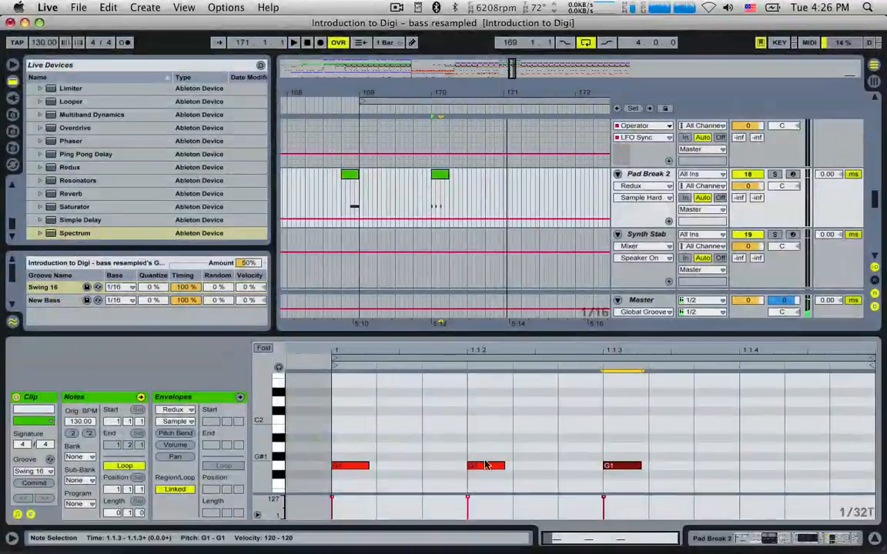
left_click_drag(488, 466, 534, 468)
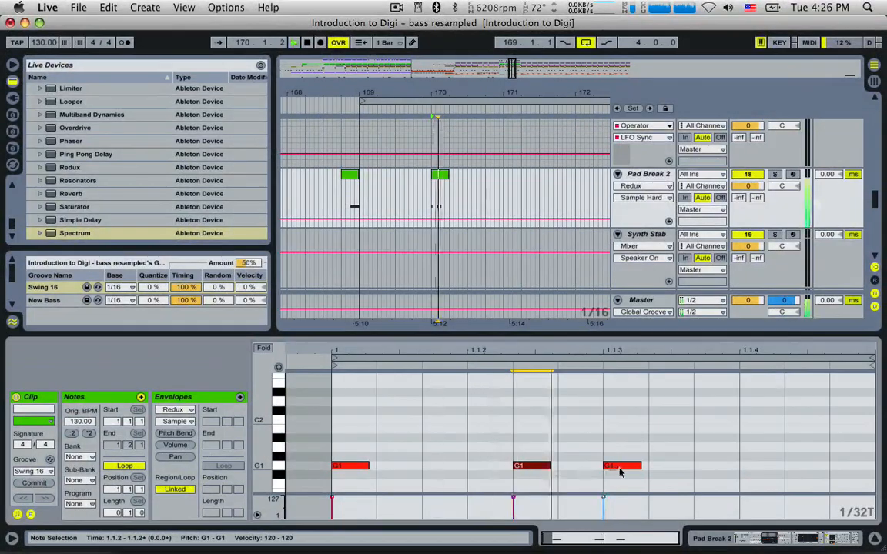
left_click_drag(621, 473, 710, 472)
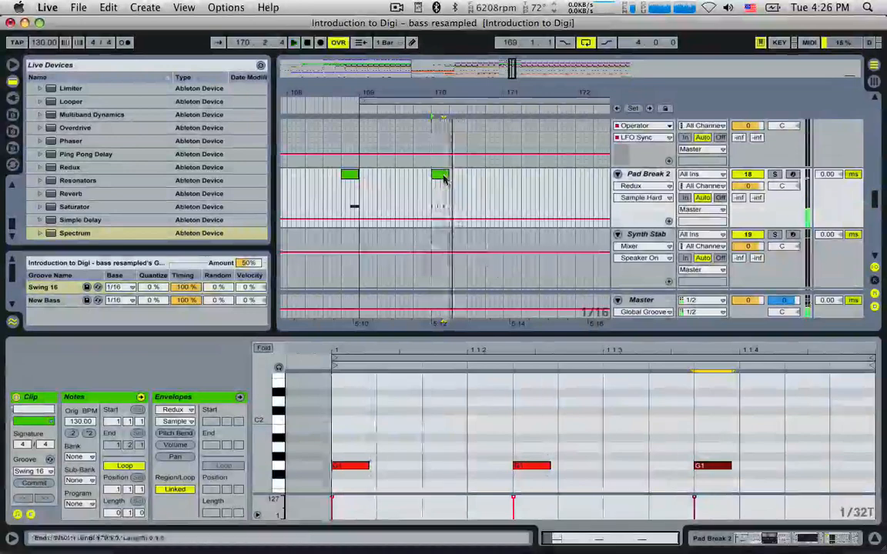
Duplicate the edited Pad Break 2 clip to 170.2.1 and play the pair from 170.1.1.
left_click(436, 180)
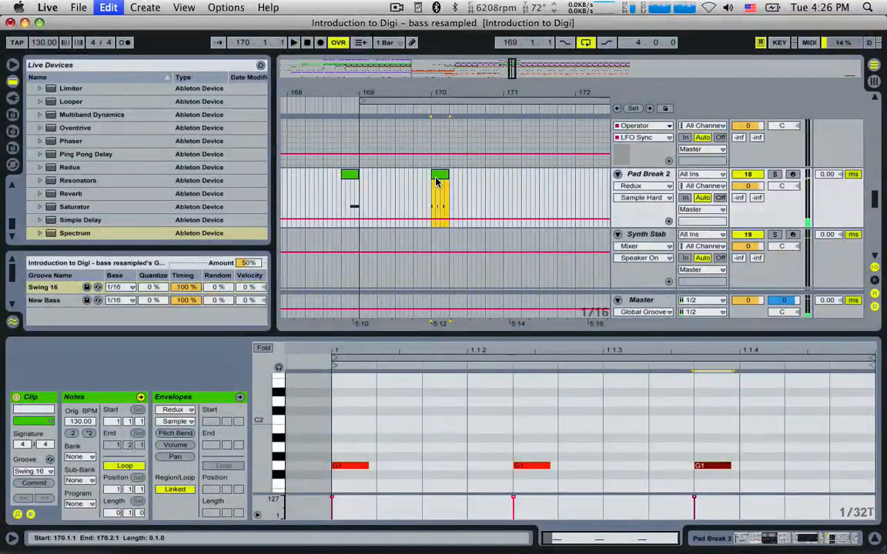
key("super+d")
left_click(414, 192)
key("space")
left_click(431, 193)
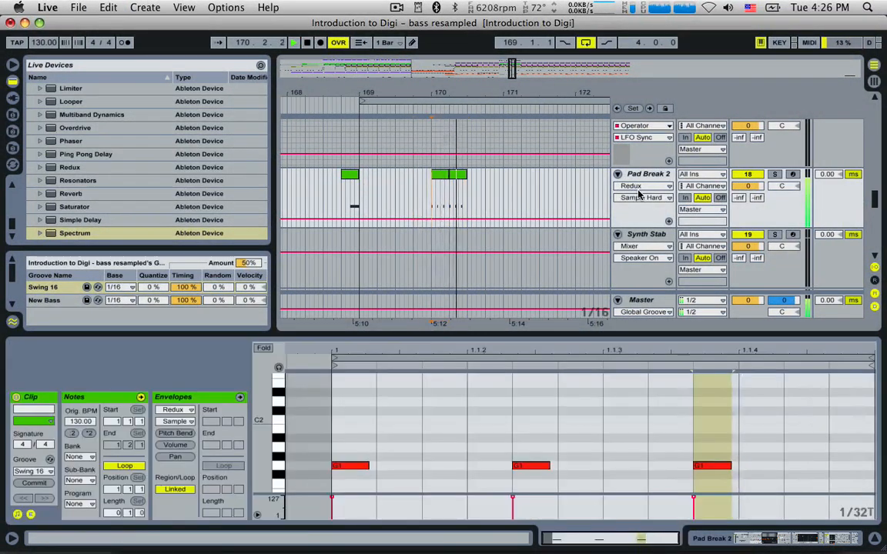
Raise Pad Break 2's EQ Eight band 1 frequency automation to about 181 Hz between 169.4.4 and 170.3.1.
left_click(646, 178)
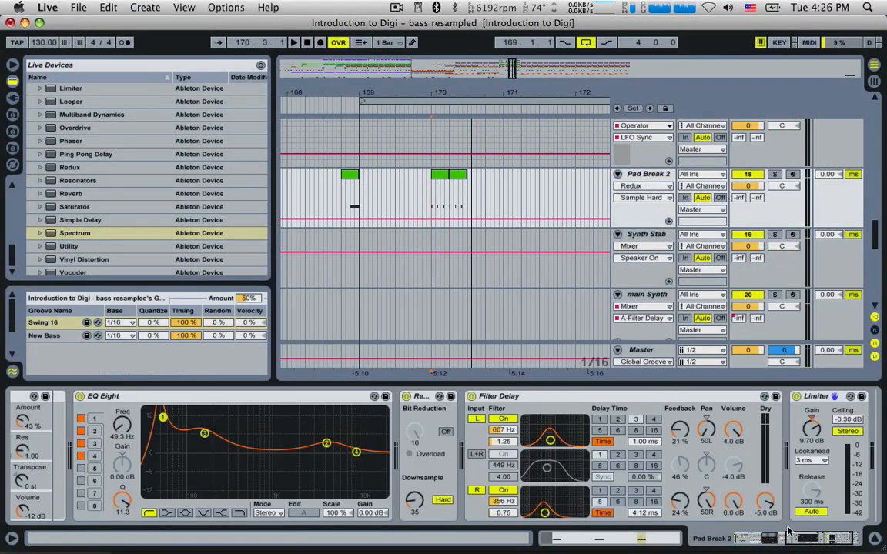
scroll(788, 531, "right", 3)
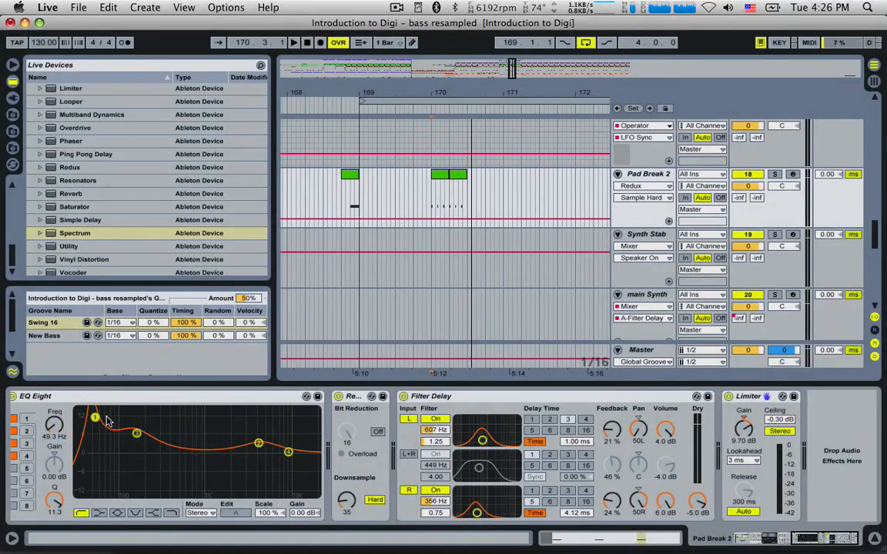
scroll(307, 502, "left", 3)
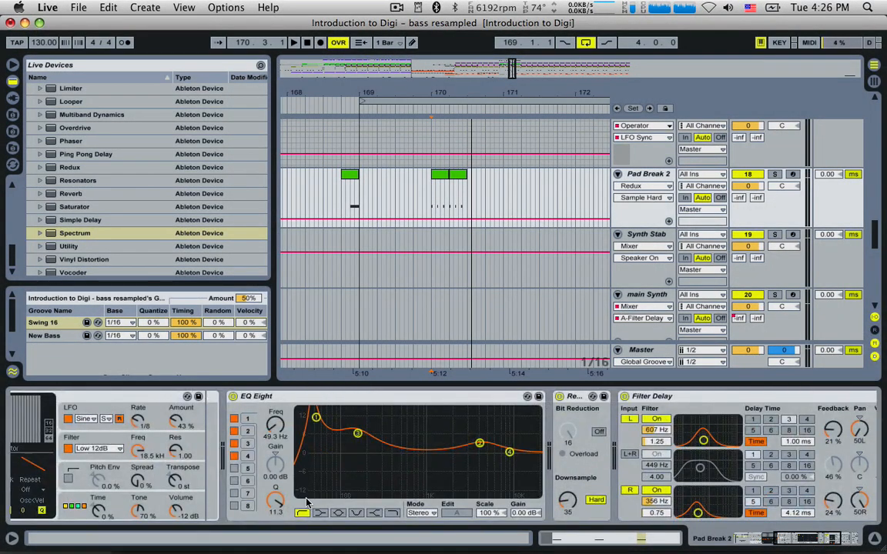
left_click(274, 429)
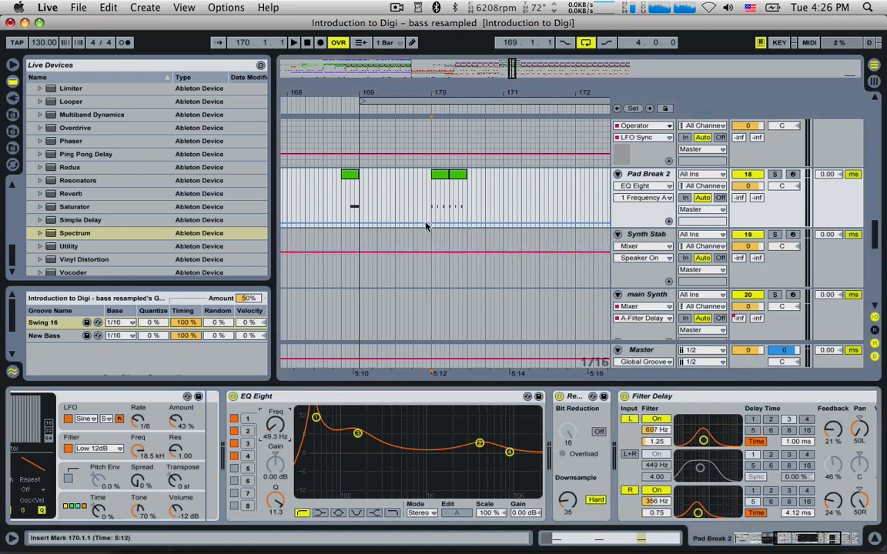
left_click_drag(434, 215, 454, 218)
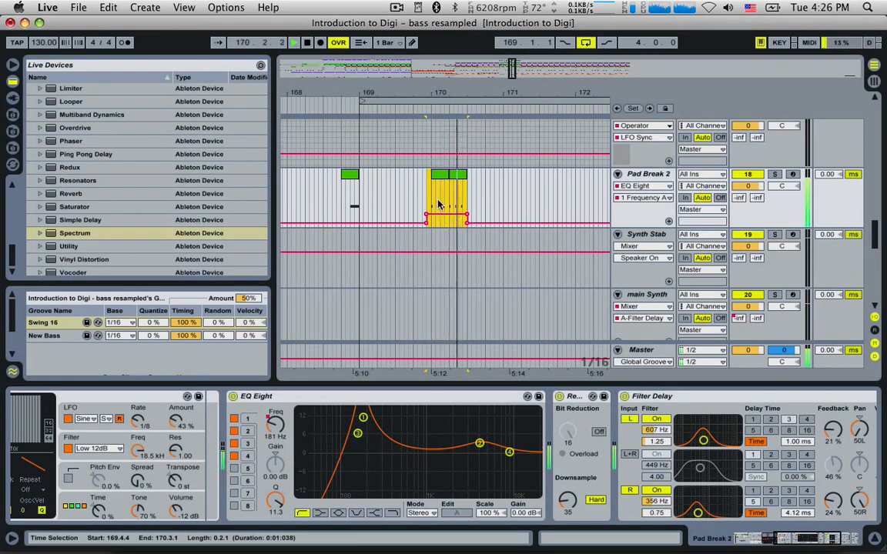
left_click(433, 218)
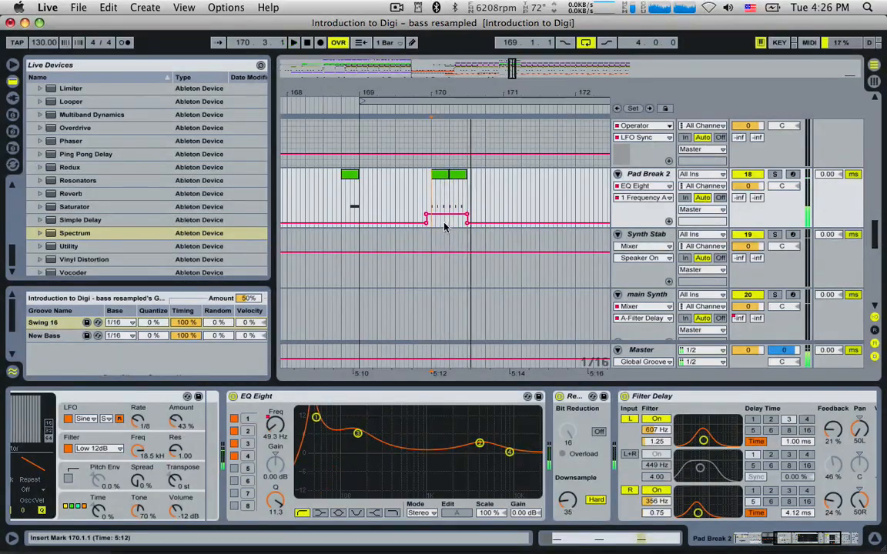
Add breakpoints shaping the EQ frequency automation into a rise and fall peaking at about 849 Hz near 170.2.1, auditioning the sweep.
double_click(434, 217)
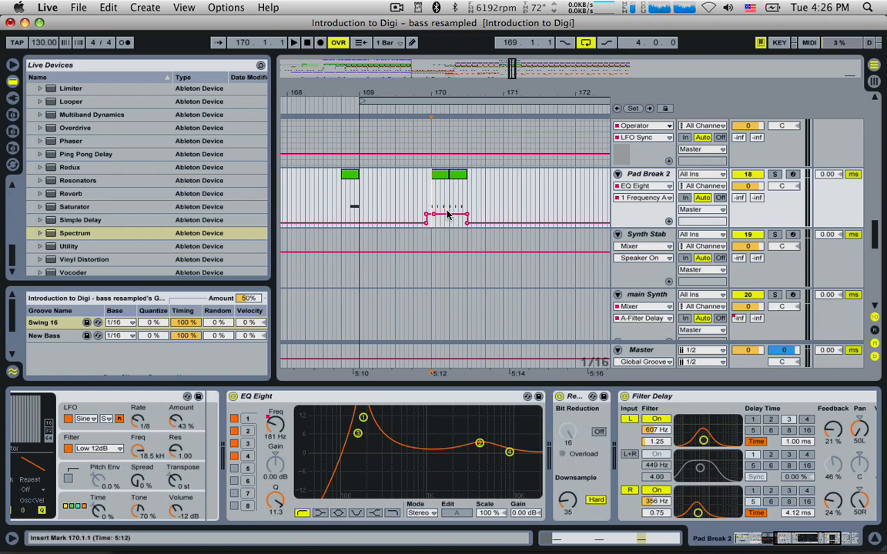
key("space")
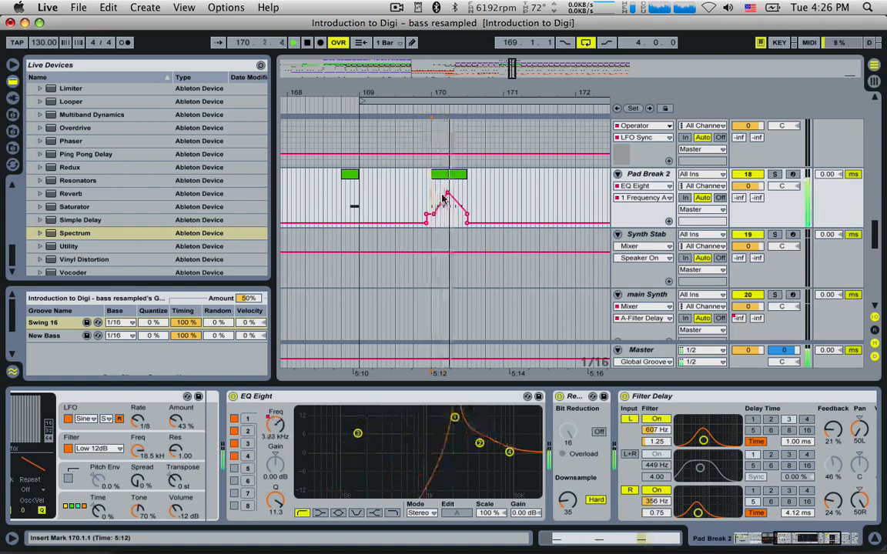
key("space")
key("space")
left_click_drag(447, 193, 448, 205)
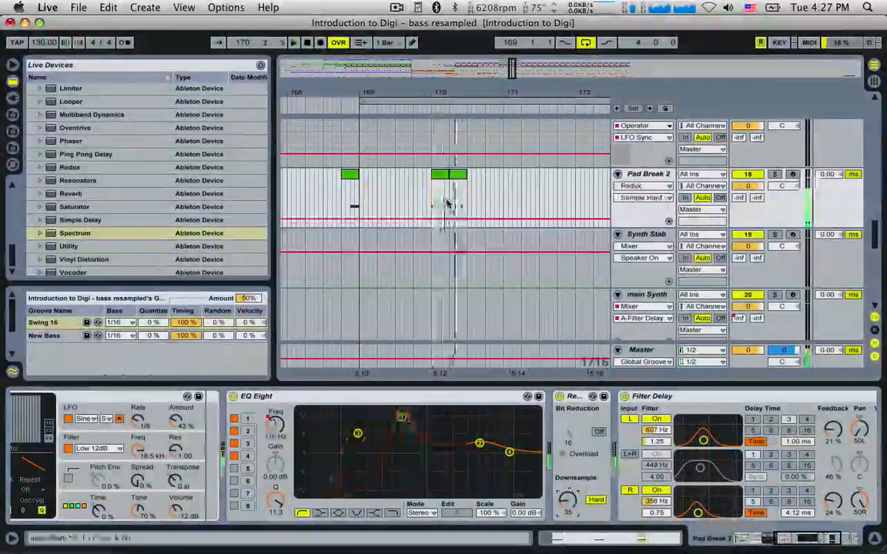
Lower Pad Break 2's Redux Sample Hard automation slightly over the second clip, from 170.2.1 to just past 170.3.1, and play it back.
left_click_drag(449, 204, 460, 223)
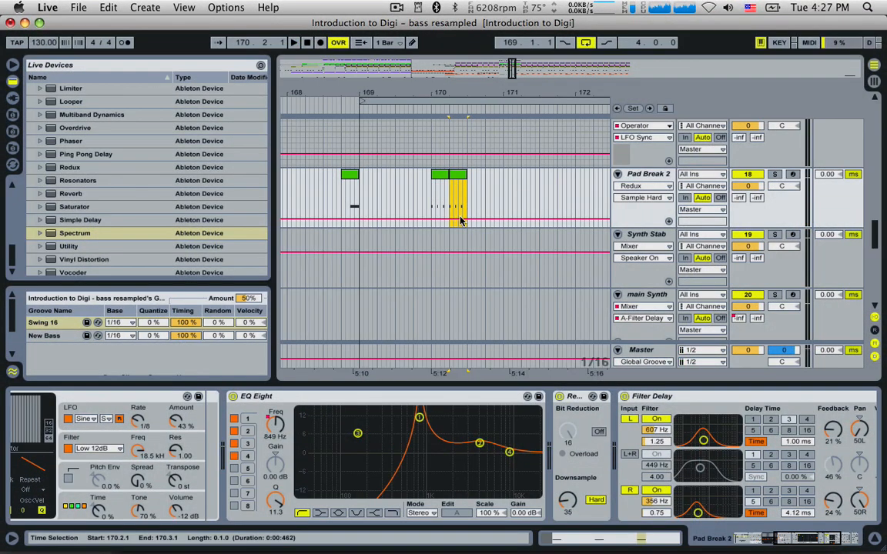
left_click(458, 215)
left_click(427, 210)
key("space")
key("space")
key("space")
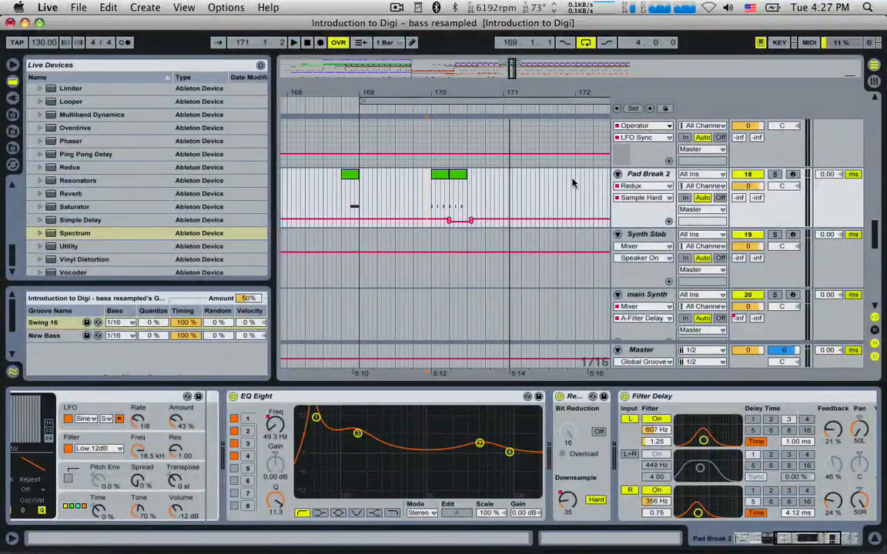
Audition the Pad Break 2 hit leading into bar 169 from 168.4.3.
left_click(350, 205)
key("space")
key("space")
key("space")
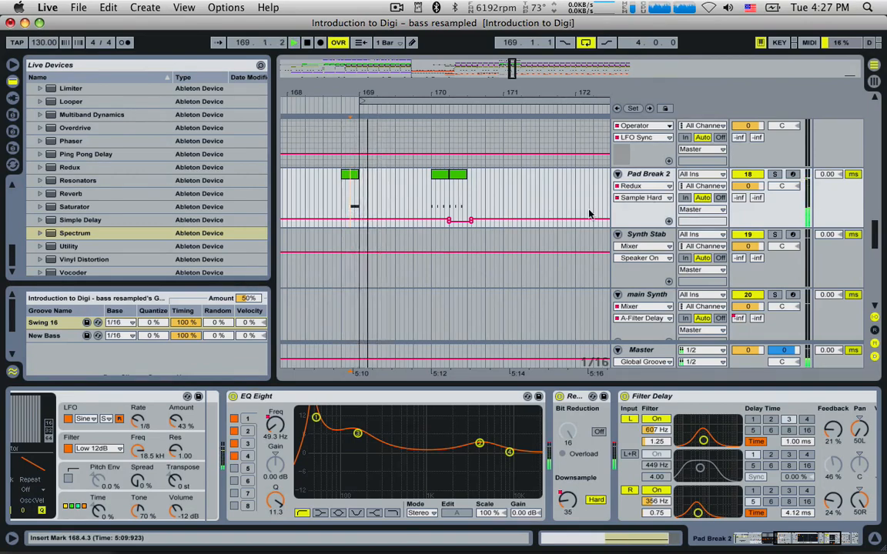
key("space")
key("space")
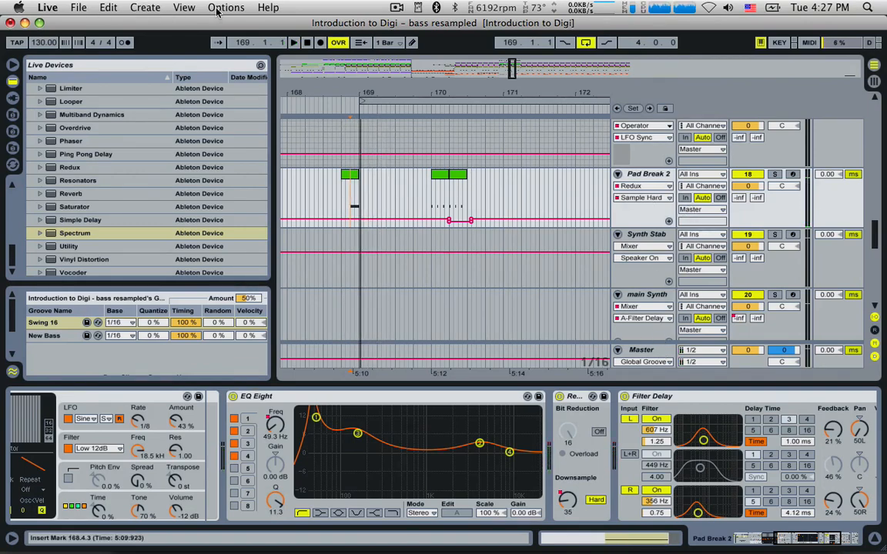
Show the return tracks and raise Pad Break 2's A-Filter Delay send automation between 168.4.3 and 169.1.1, playing it from 168.1.3.
left_click(219, 10)
mouse_move(184, 7)
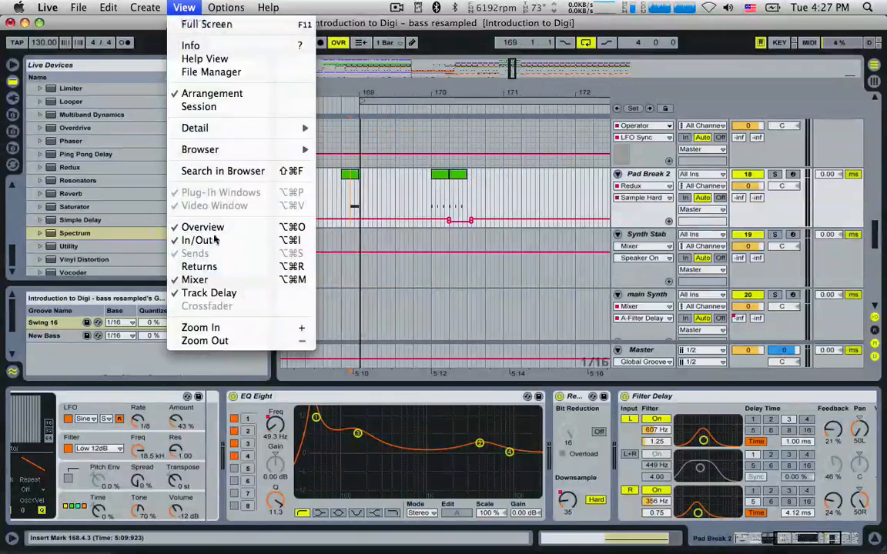
left_click(199, 266)
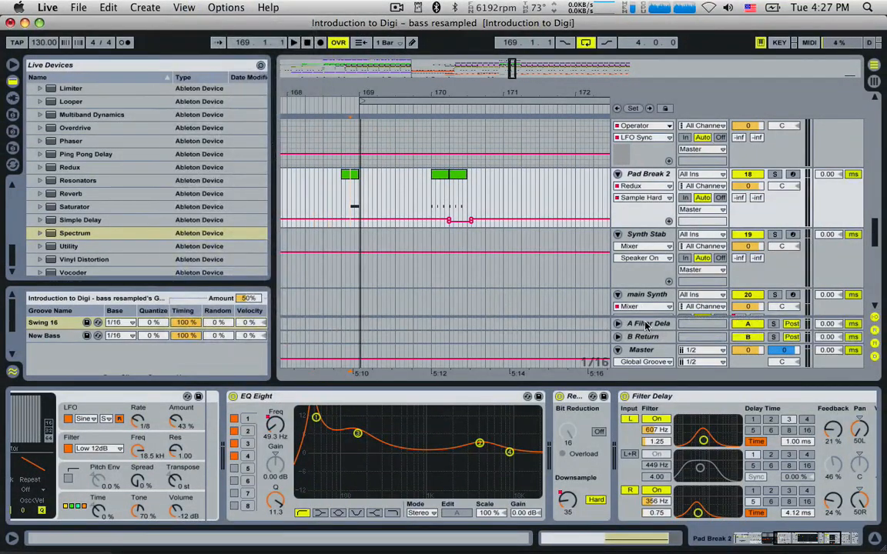
left_click(740, 198)
left_click_drag(351, 209, 365, 215)
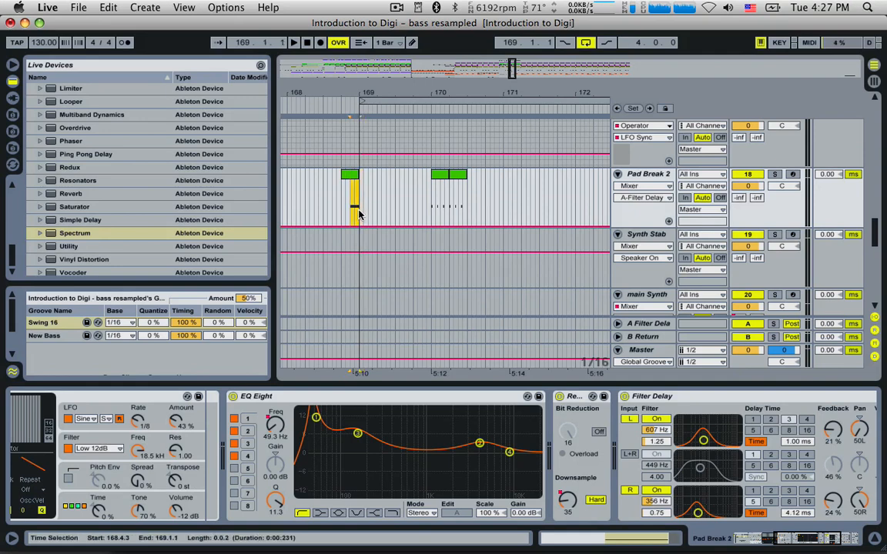
left_click(299, 212)
key("space")
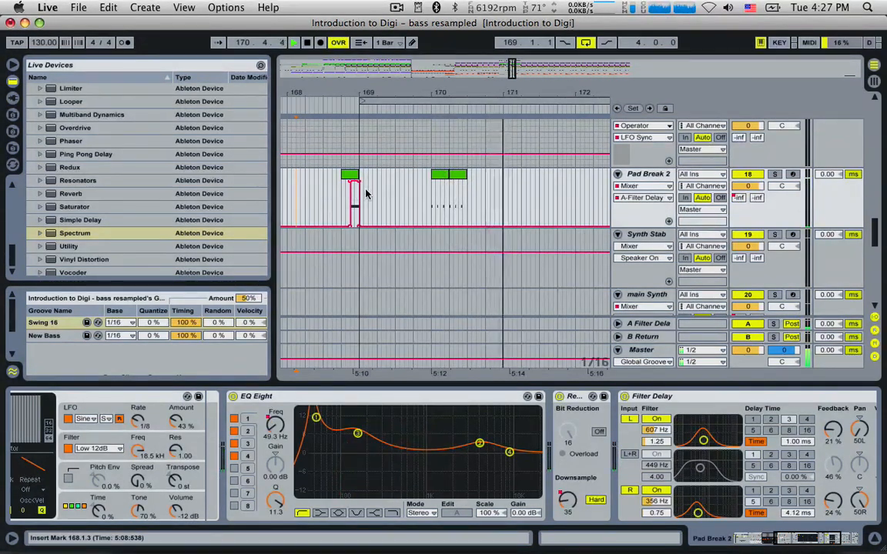
key("space")
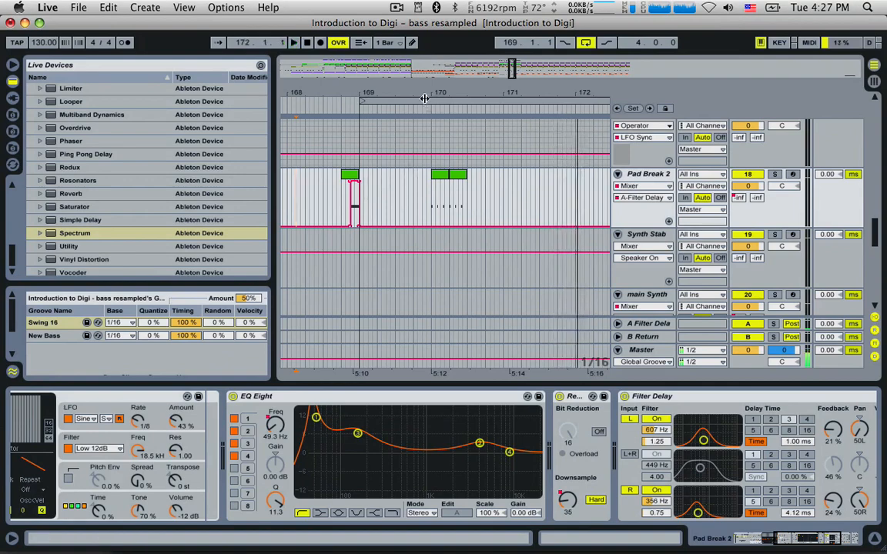
Play the arrangement from 159.1.1 through the reworked phrase to check it in context.
left_click_drag(512, 68, 507, 51)
scroll(457, 197, "up", 10)
scroll(451, 191, "up", 5)
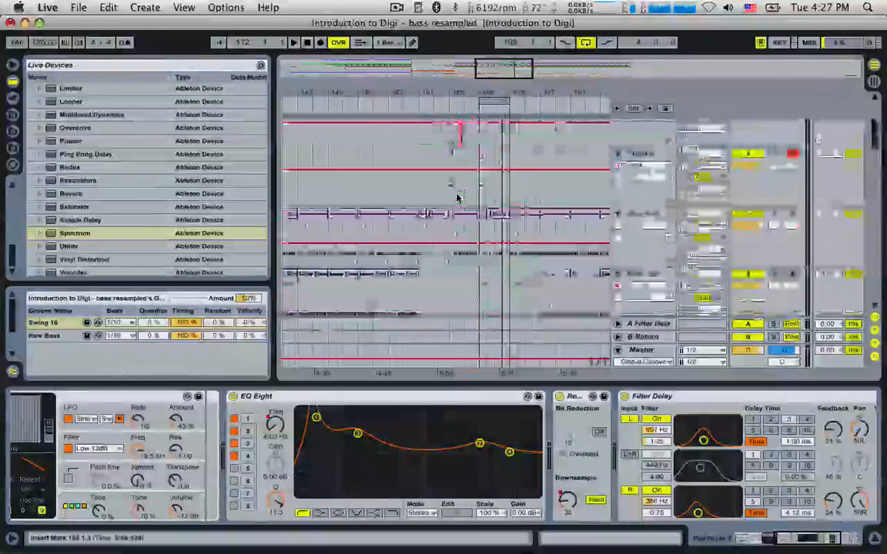
left_click(404, 175)
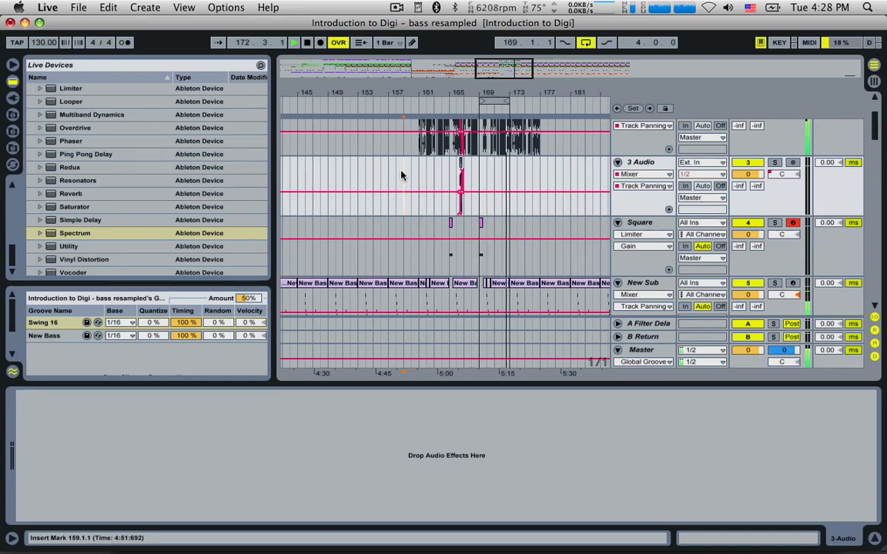
key("space")
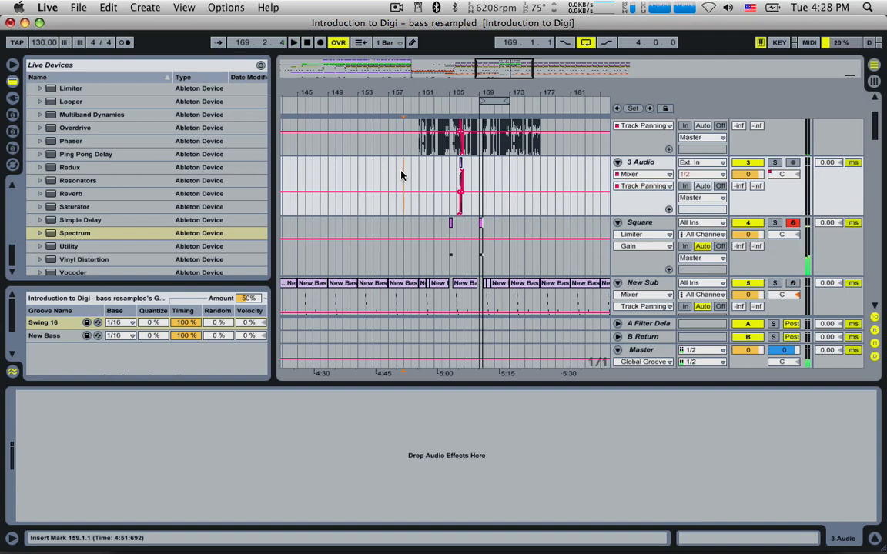